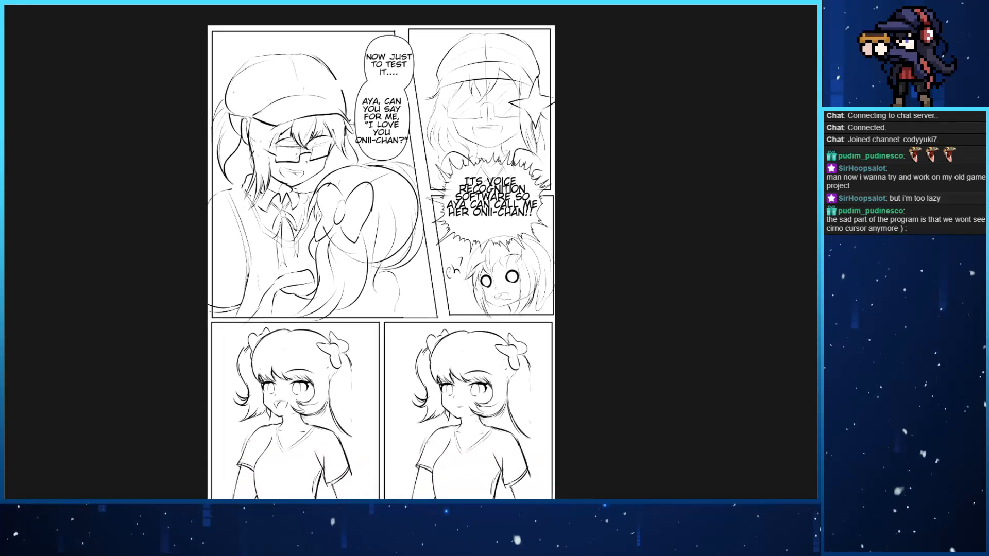
Compare the comic page with its panel borders hidden and shown, checking the upper and lower rows
key(ctrl+plus)
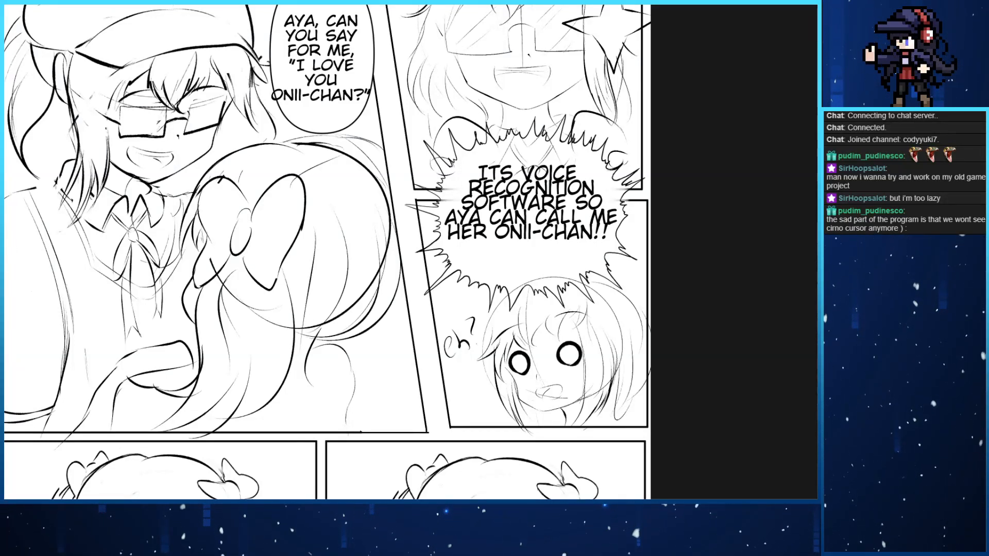
key(ctrl+z)
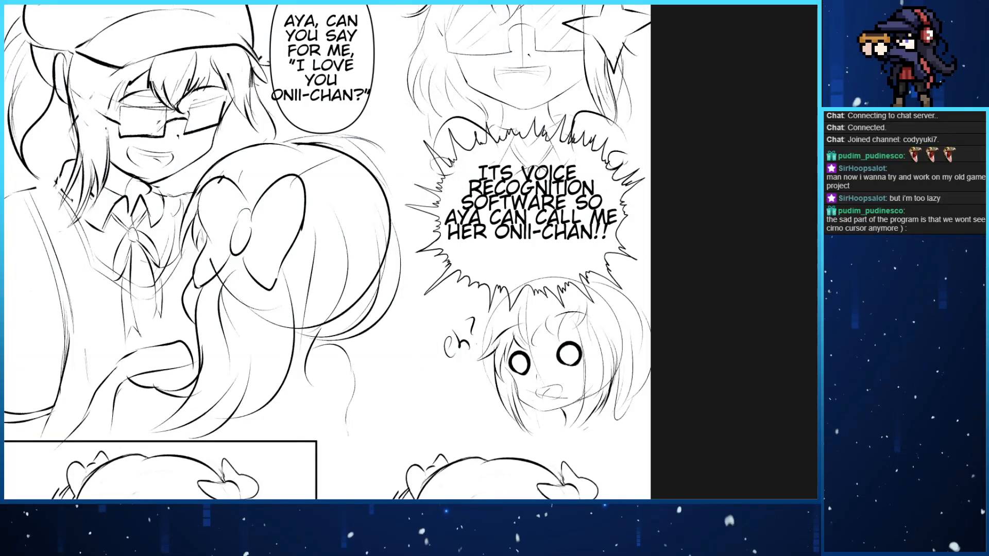
key(ctrl+y)
scroll(328, 252, up, 3)
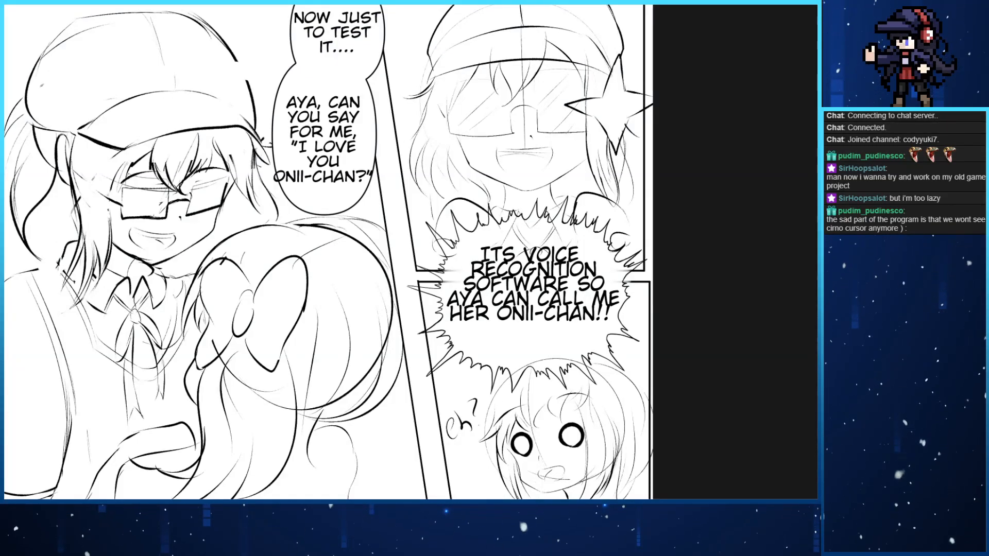
key(ctrl+minus)
key(ctrl+minus)
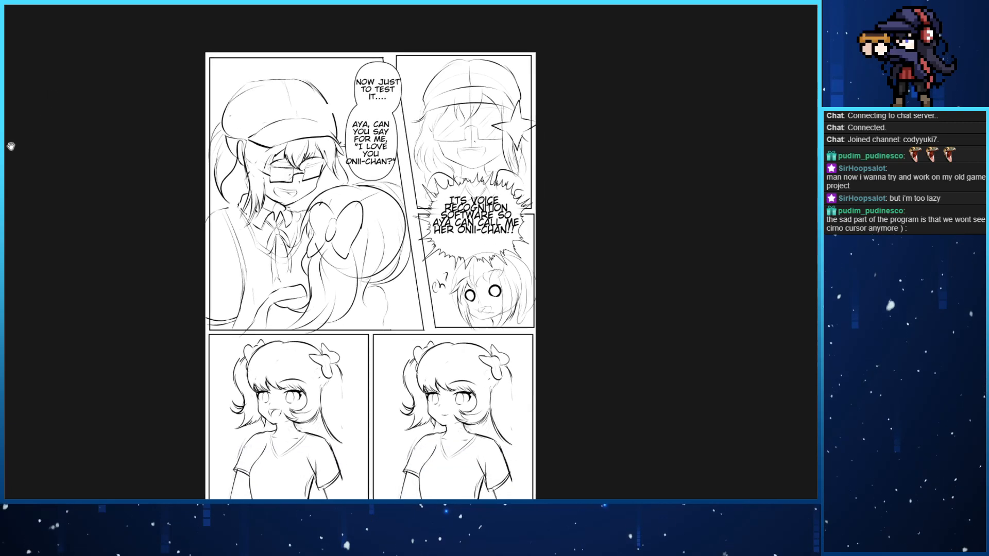
scroll(370, 253, down, 3)
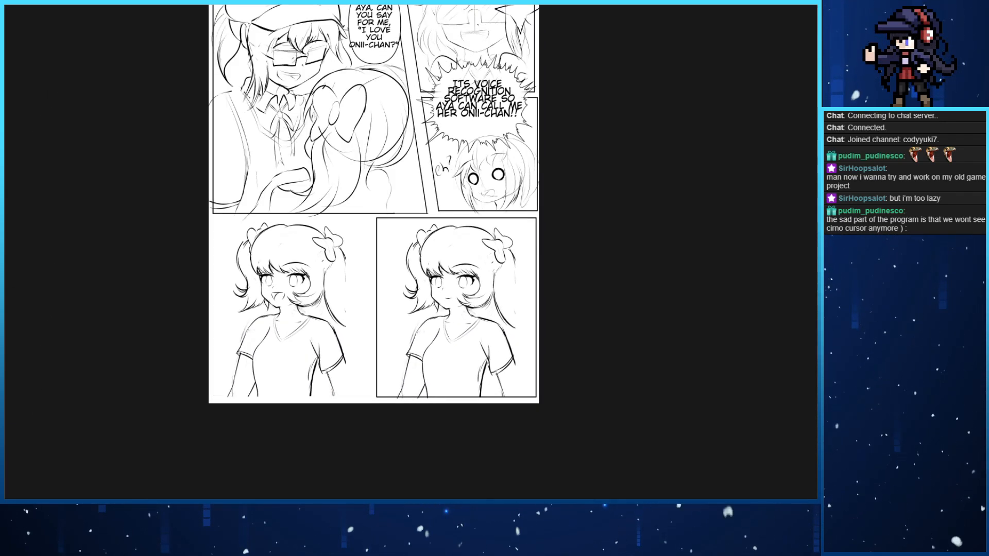
key(ctrl+z)
key(ctrl+y)
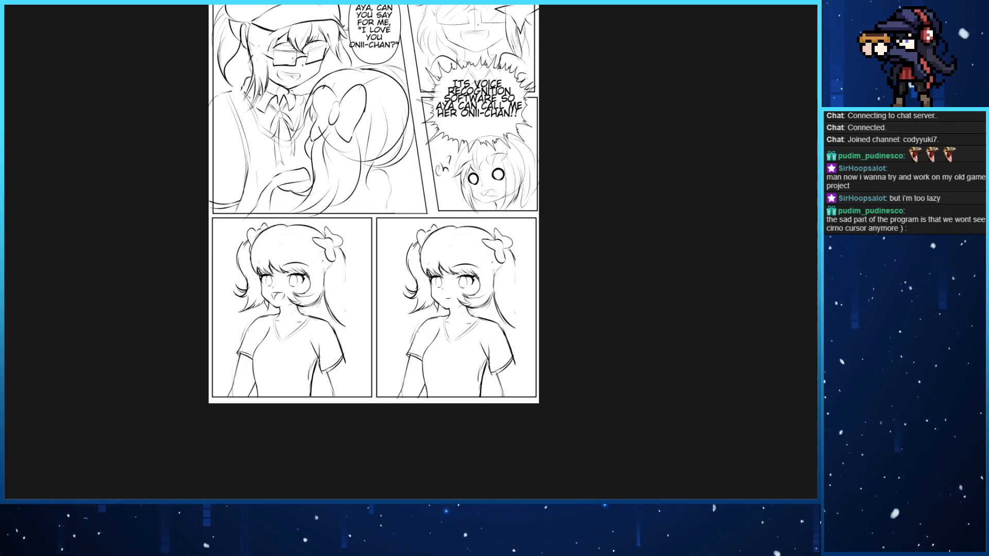
key(ctrl+z)
key(ctrl+y)
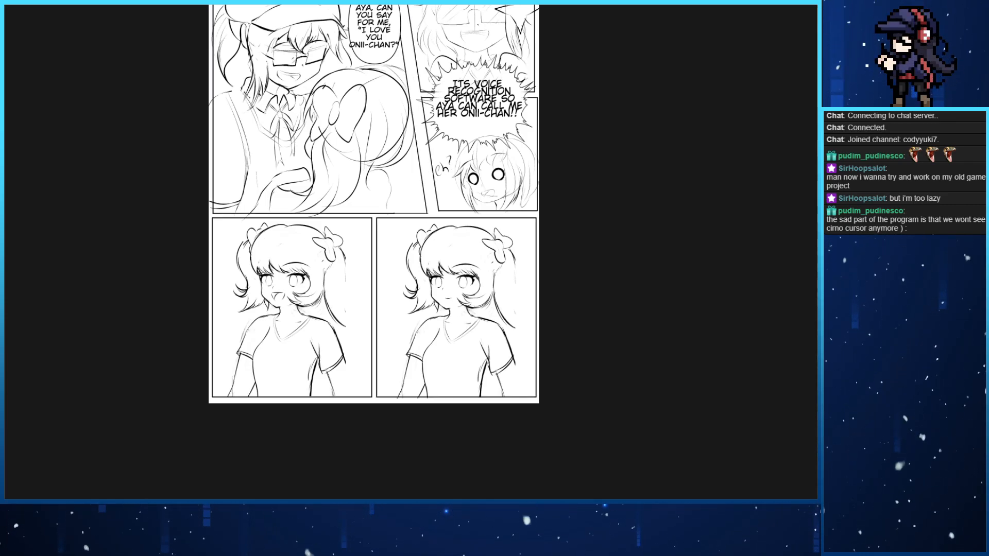
Examine the gutters between the panels up close and rotated, then the whole page without and with its borders
scroll(360, 242, up, 3)
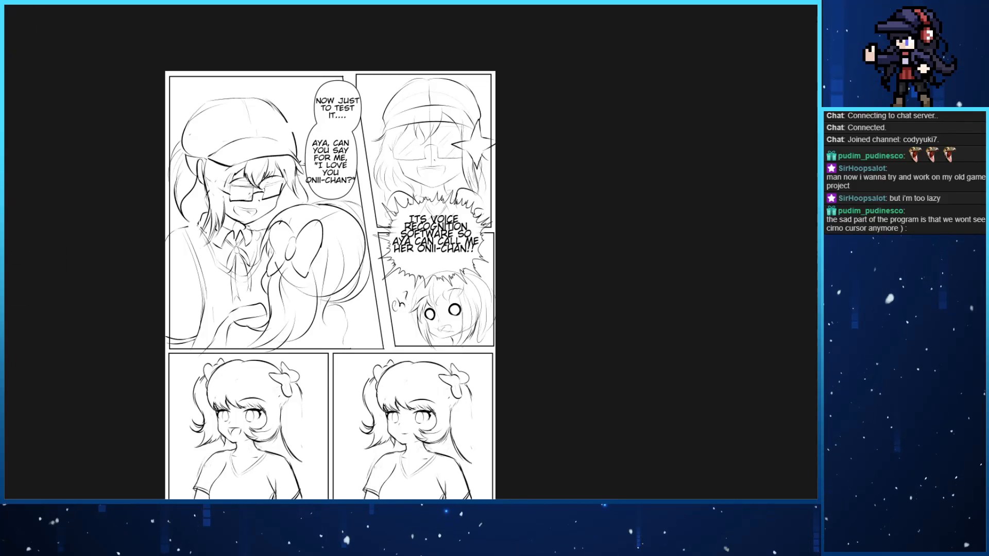
scroll(344, 273, up, 3)
scroll(290, 247, down, 4)
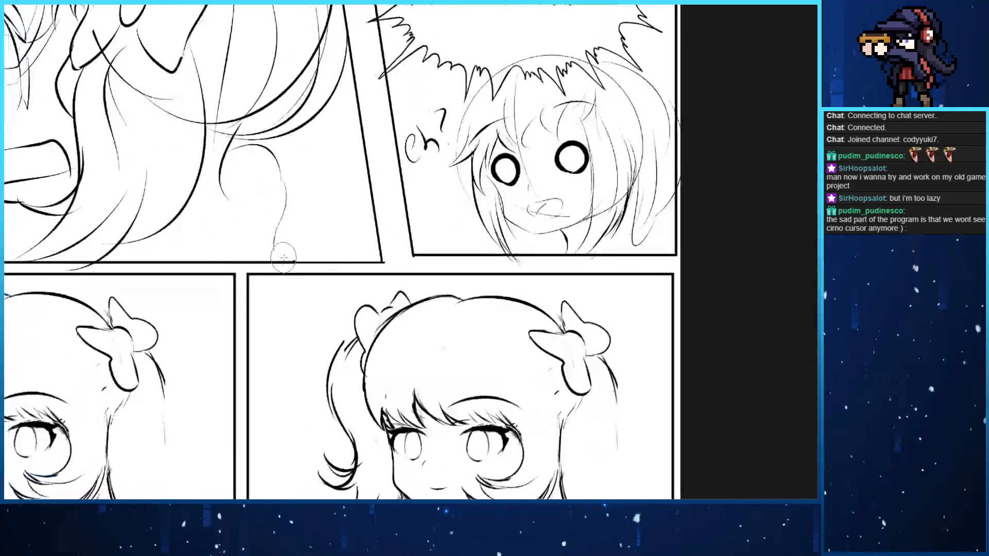
key(End)
key(End)
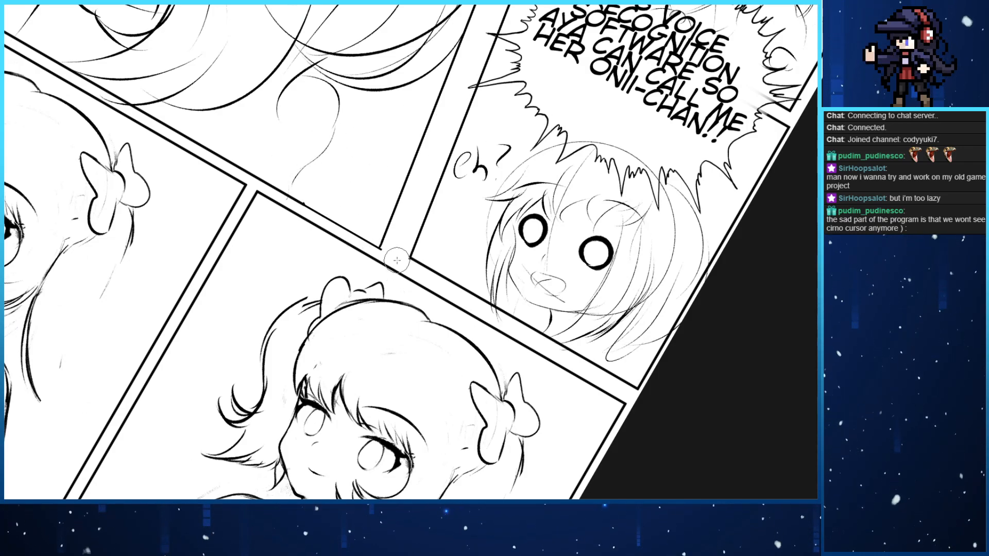
key(Home)
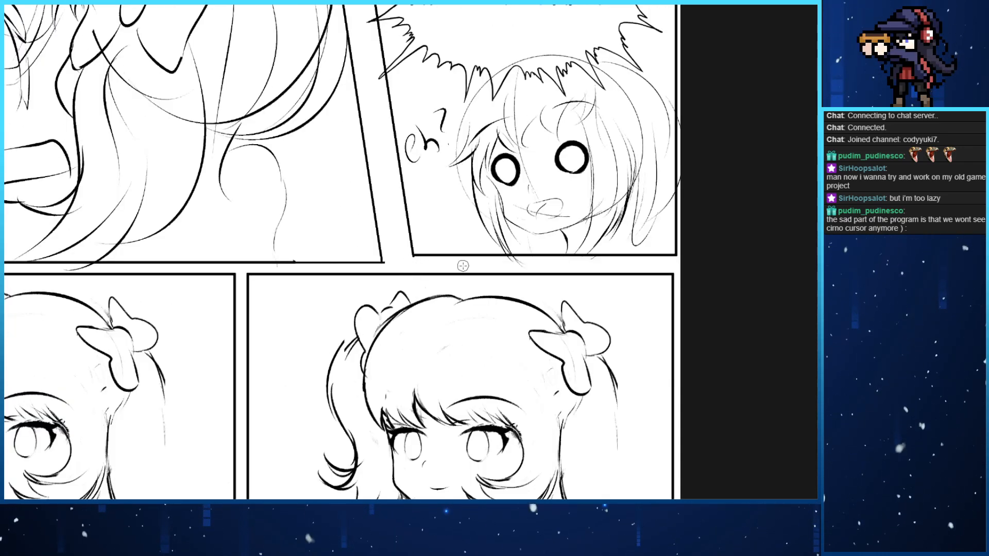
key(Page_Down)
key(Page_Down)
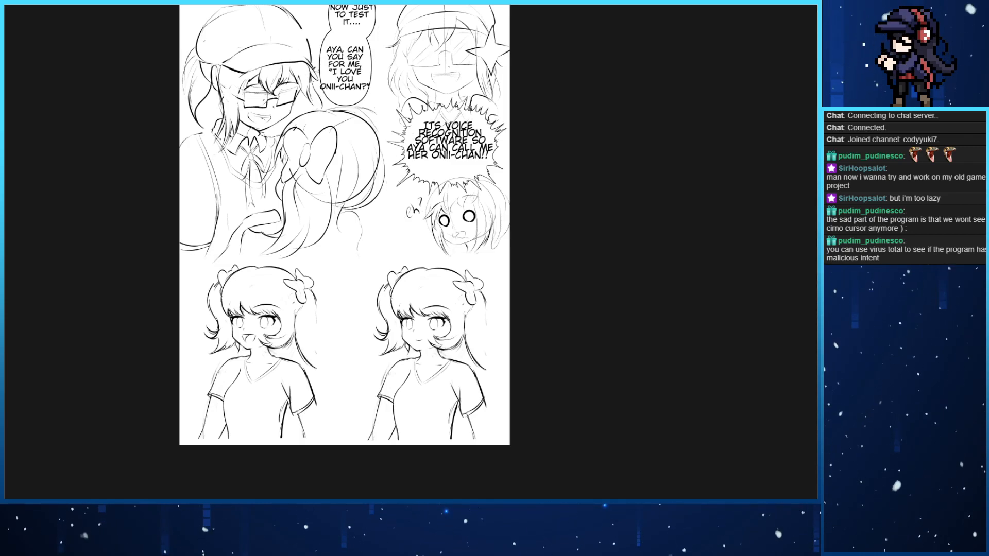
drag(40, 239, 60, 382)
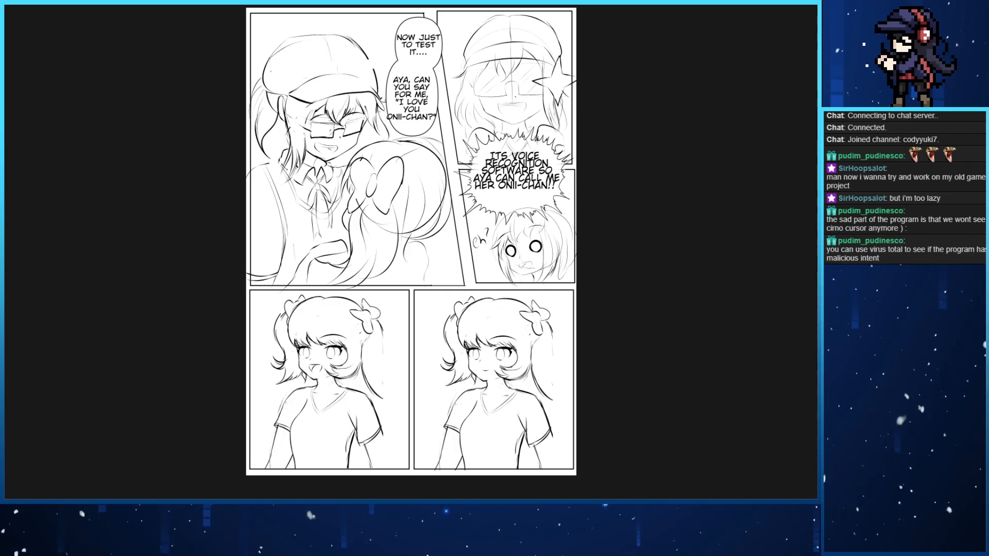
key(ctrl+z)
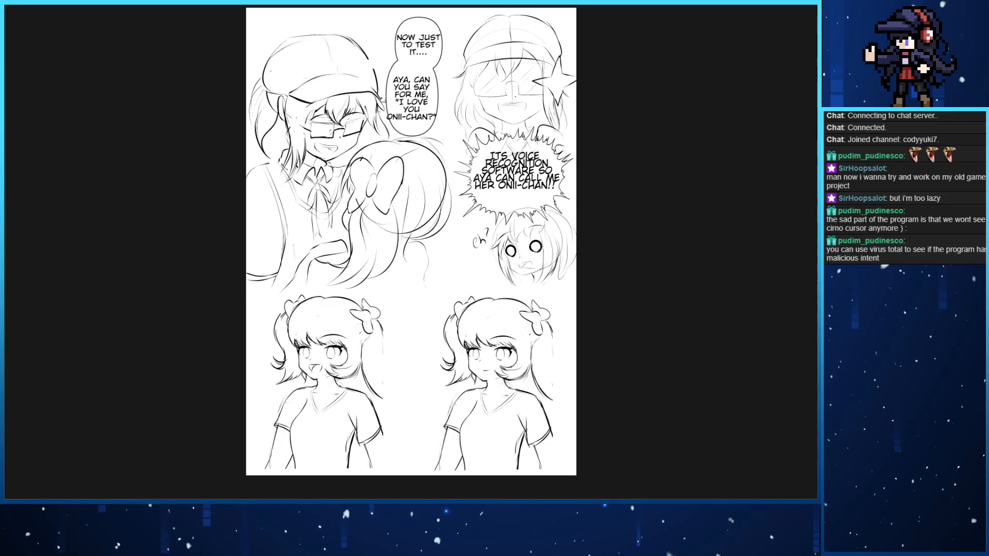
key(ctrl+y)
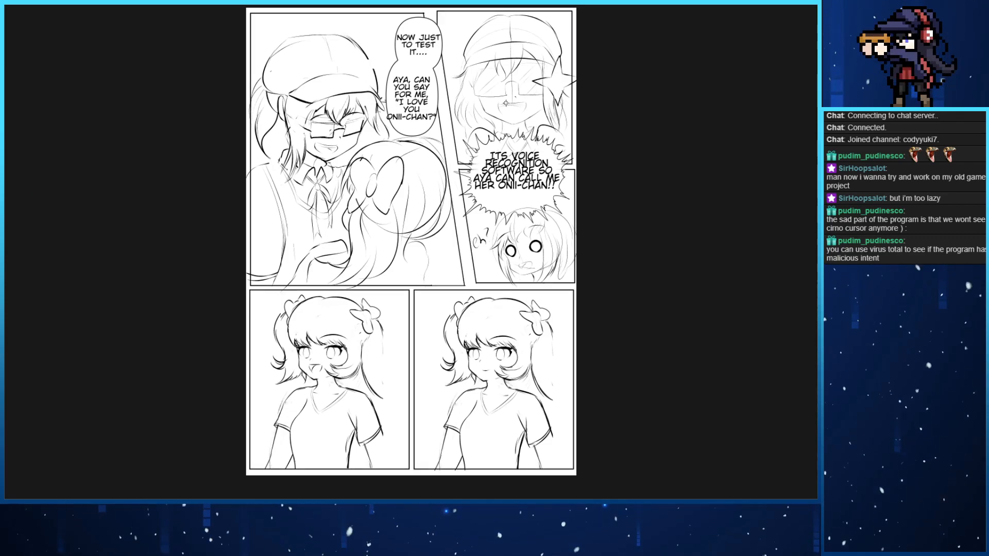
drag(487, 84, 485, 111)
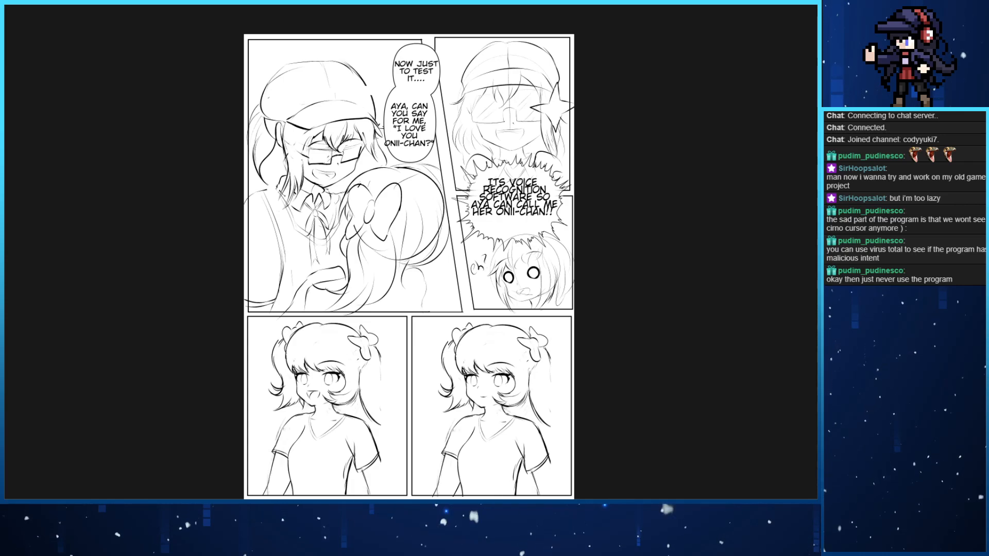
Hide the character sketches in all panels while keeping the borders, dialogue and balloons shown
key(Delete)
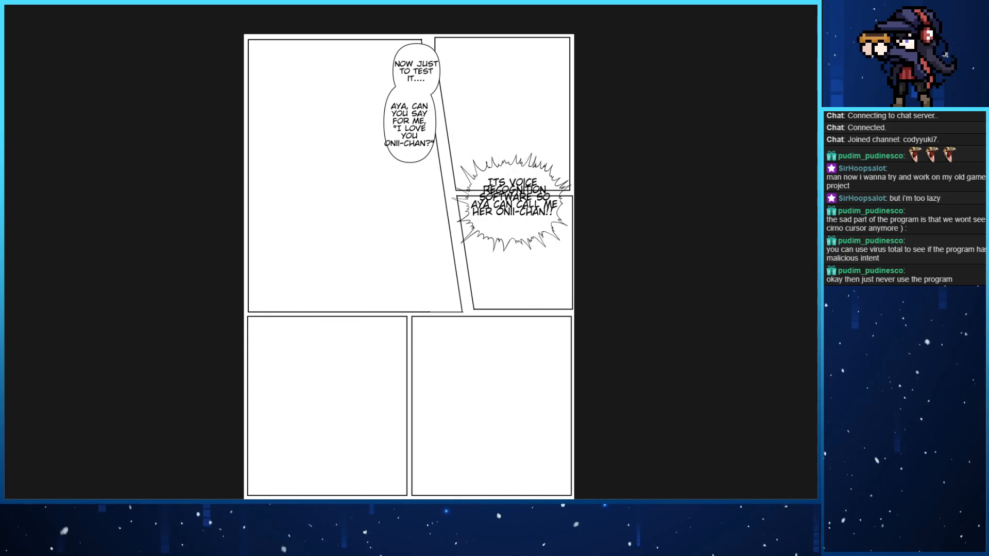
key(ctrl+z)
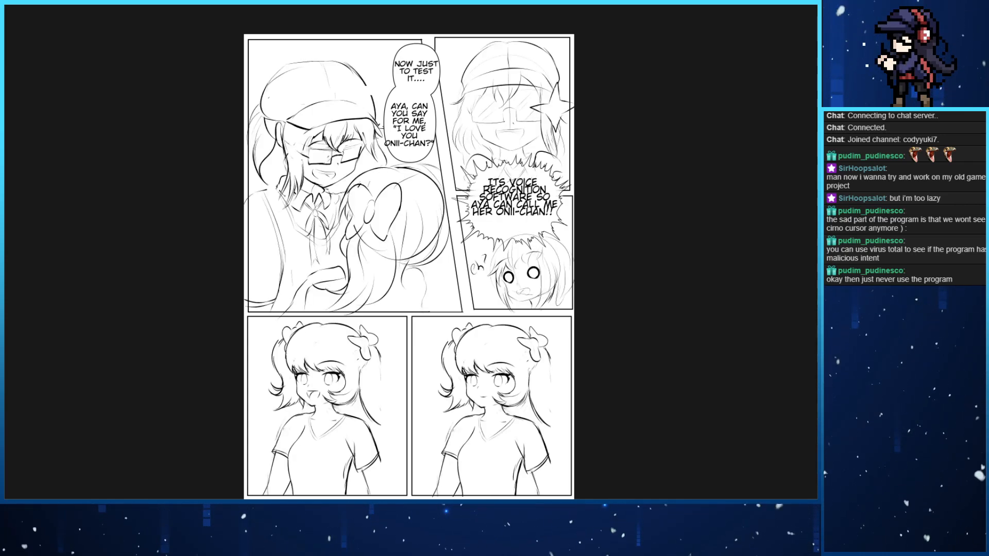
key(ctrl+y)
key(ctrl+z)
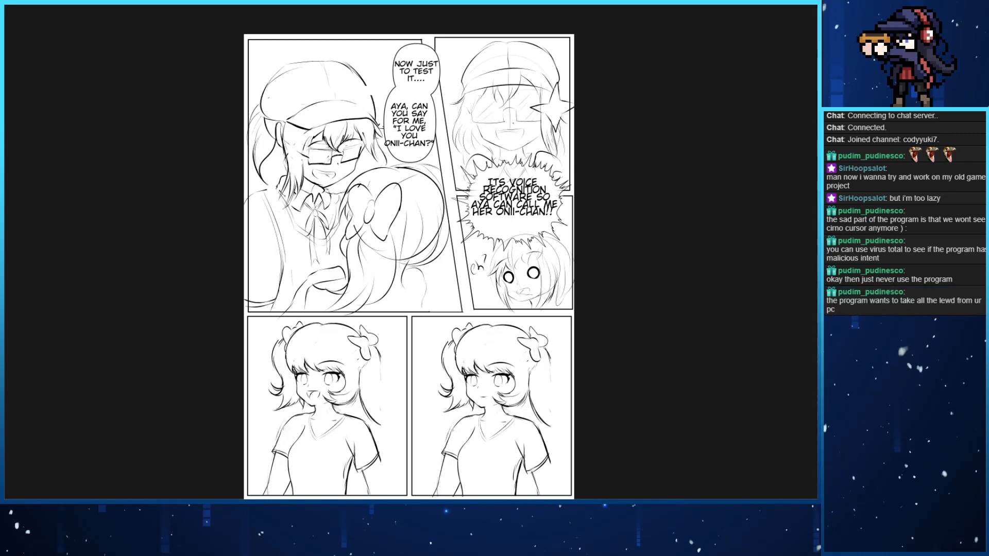
key(ctrl+y)
key(ctrl+y)
key(ctrl+z)
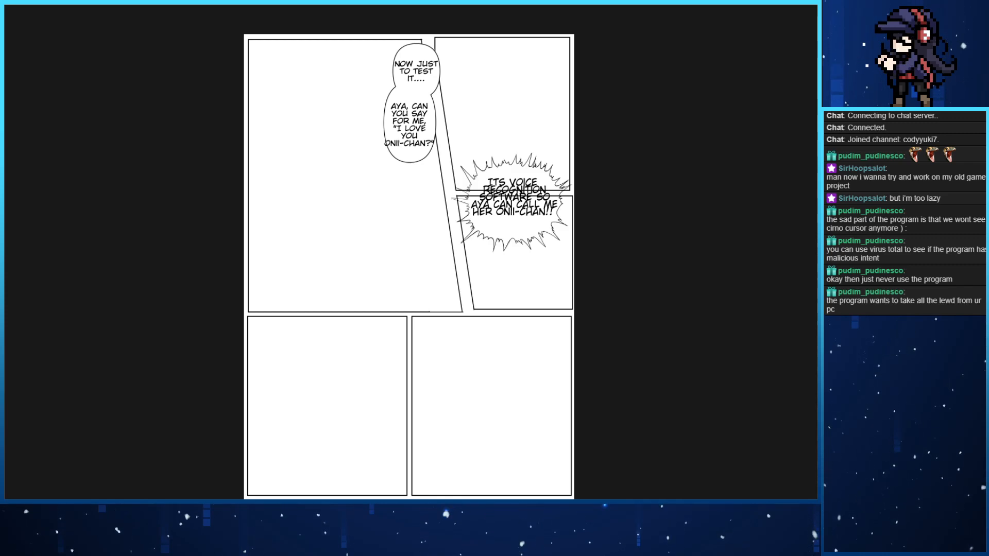
Hide the dialogue text, speech bubble and spiky burst balloon, and fade the panel borders to light grey
key(ctrl+z)
key(ctrl+z)
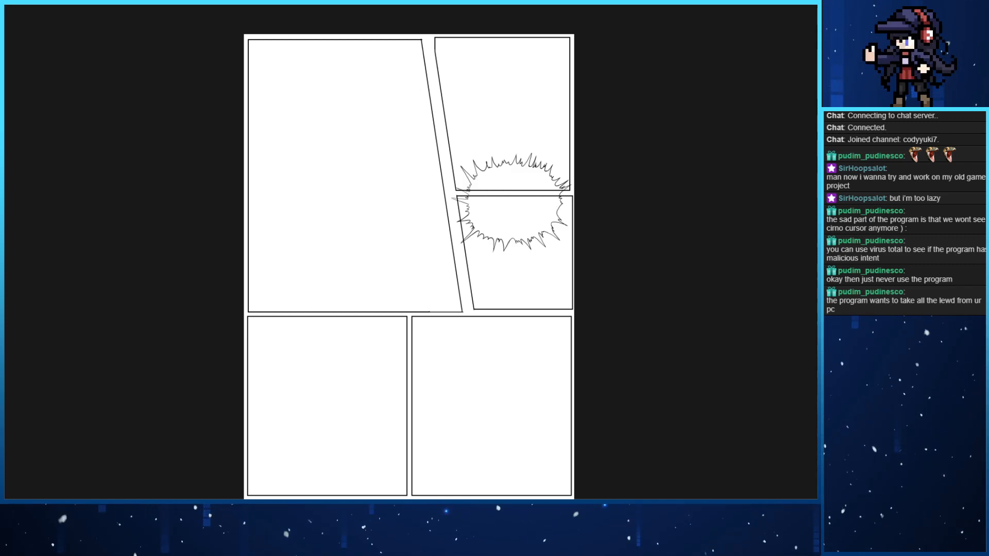
key(ctrl+z)
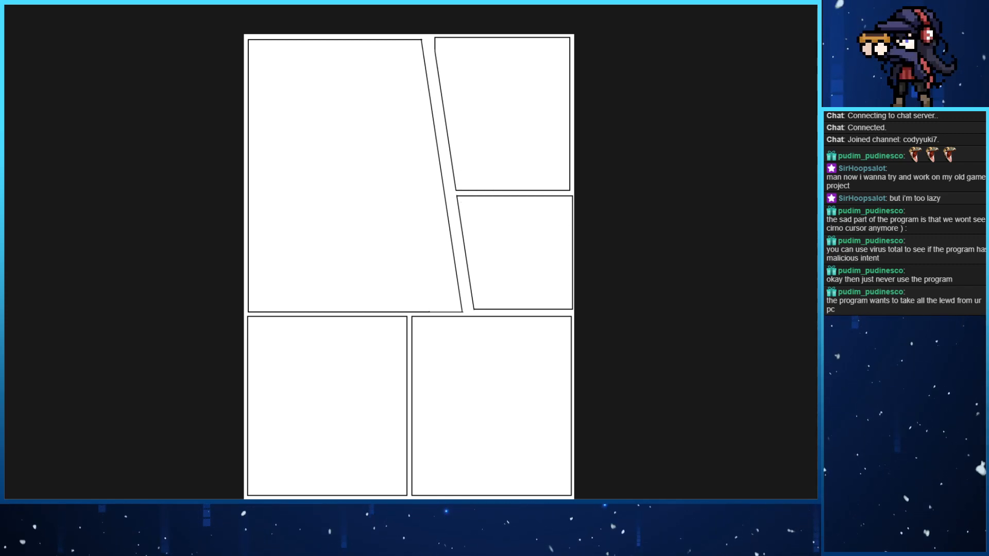
key(ctrl+z)
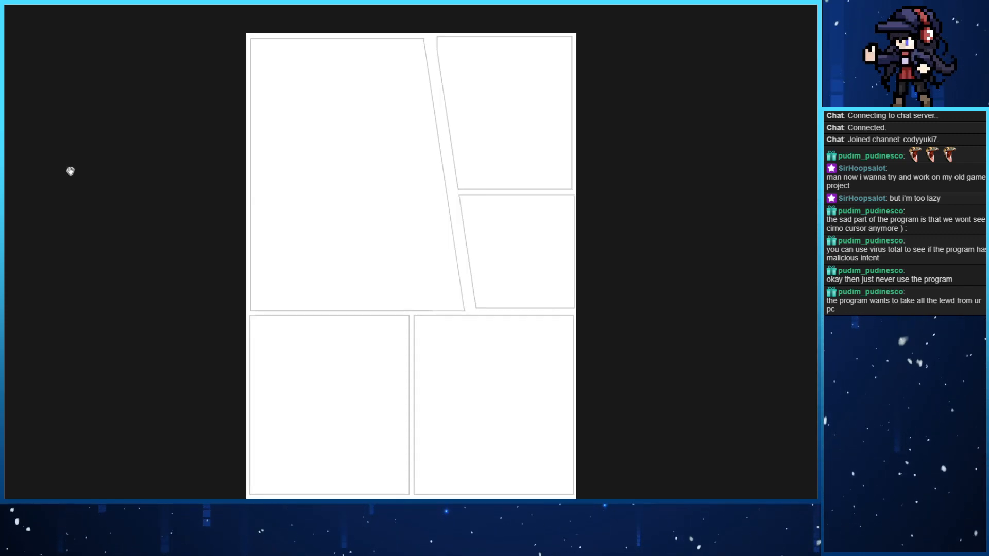
key(ctrl+plus)
drag(520, 169, 570, 161)
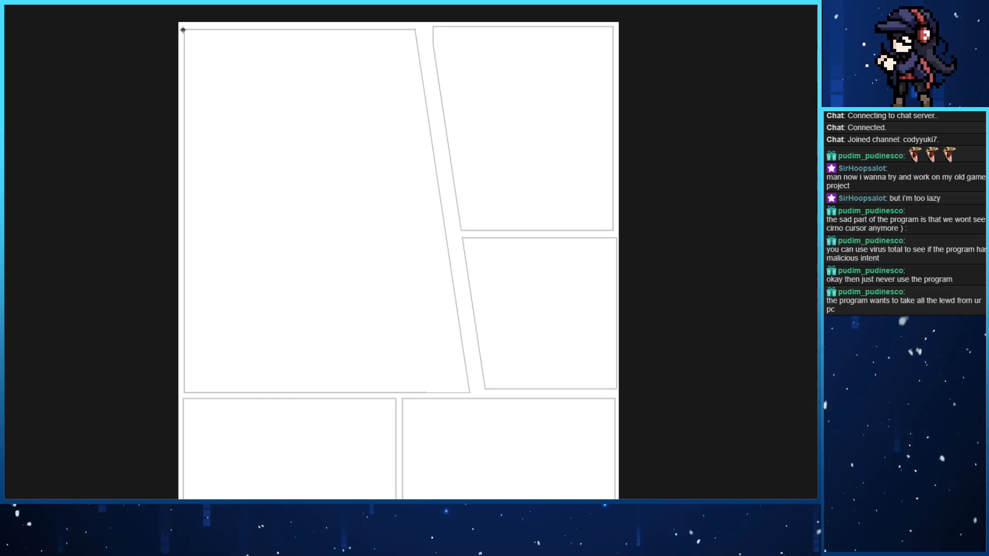
drag(182, 30, 416, 30)
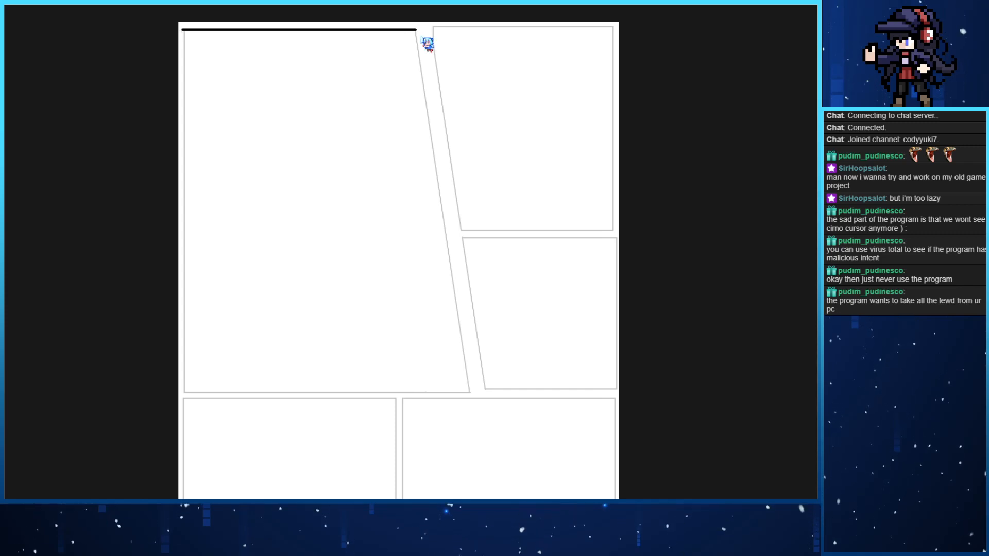
key(ctrl+z)
mouse_move(183, 30)
mouse_down()
mouse_move(315, 45)
mouse_move(416, 31)
mouse_up()
key(ctrl+z)
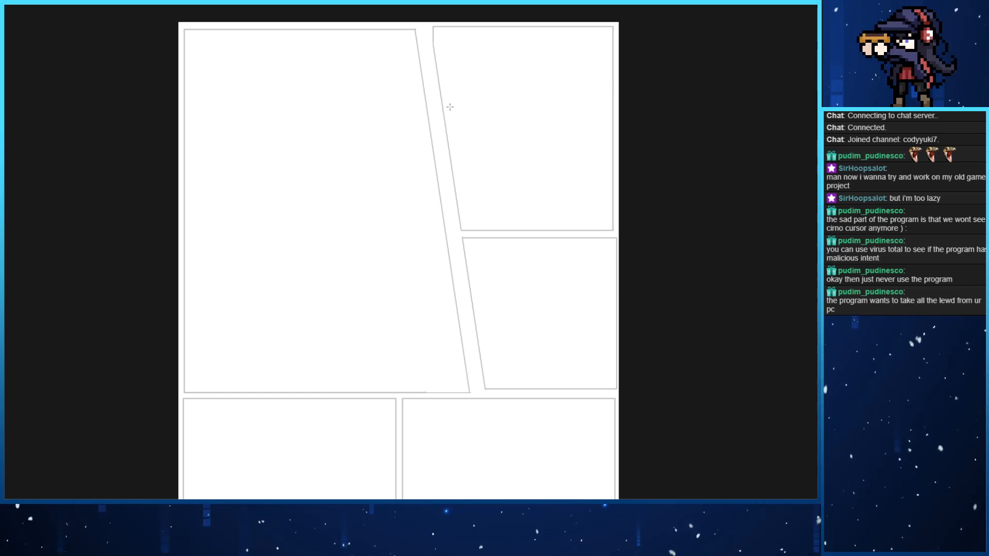
drag(353, 139, 500, 311)
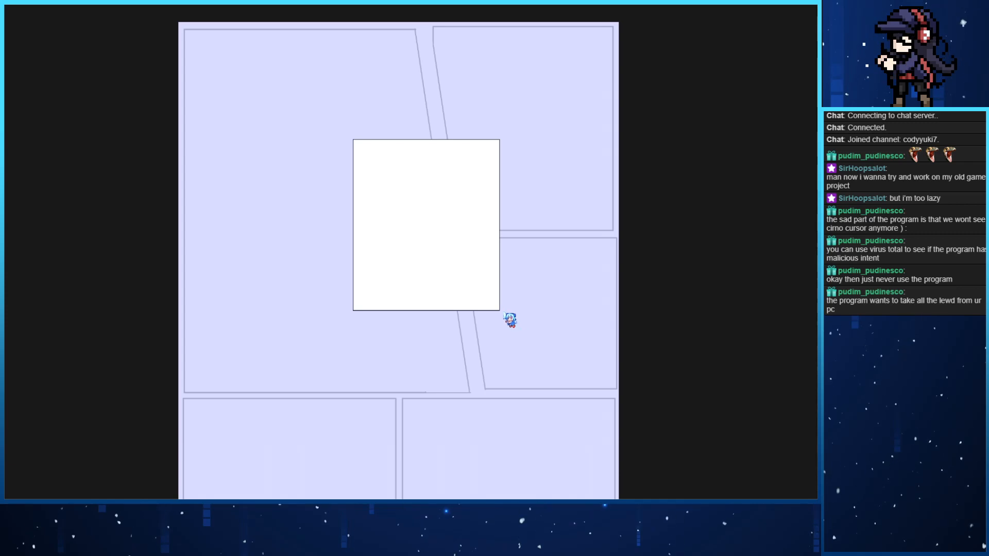
click(499, 311)
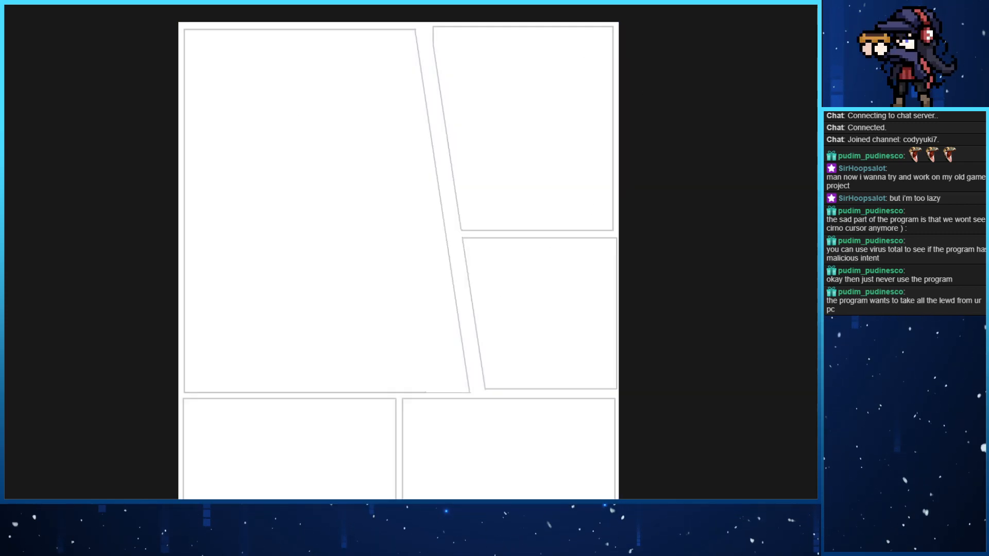
mouse_move(184, 30)
mouse_down()
mouse_move(415, 35)
mouse_move(473, 287)
mouse_move(478, 416)
mouse_up()
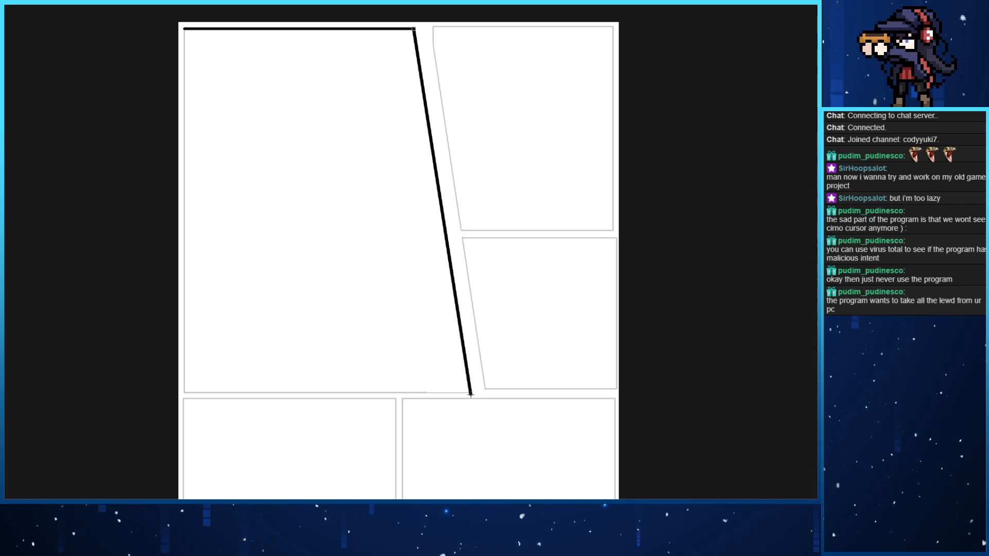
key(ctrl+z)
key(ctrl+z)
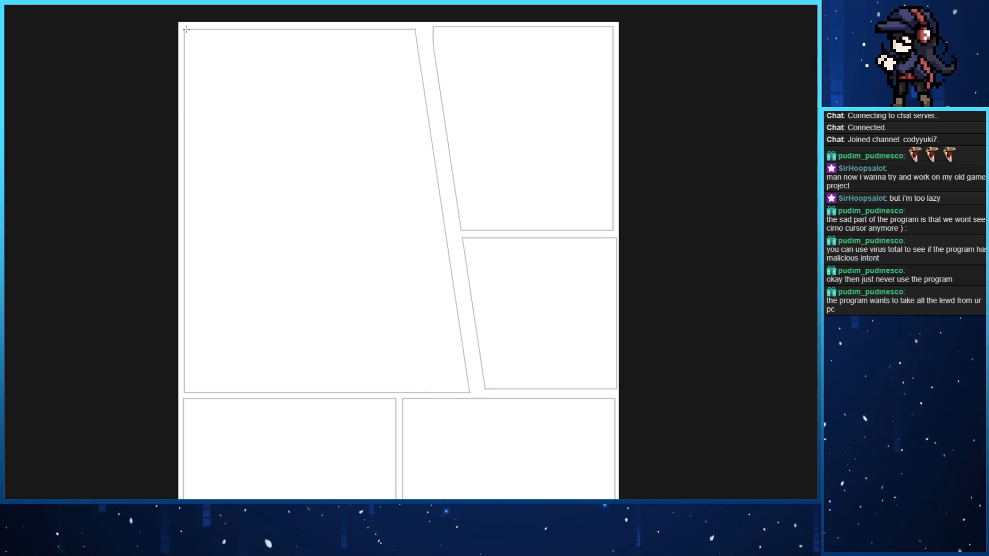
drag(184, 29, 412, 32)
key(ctrl+z)
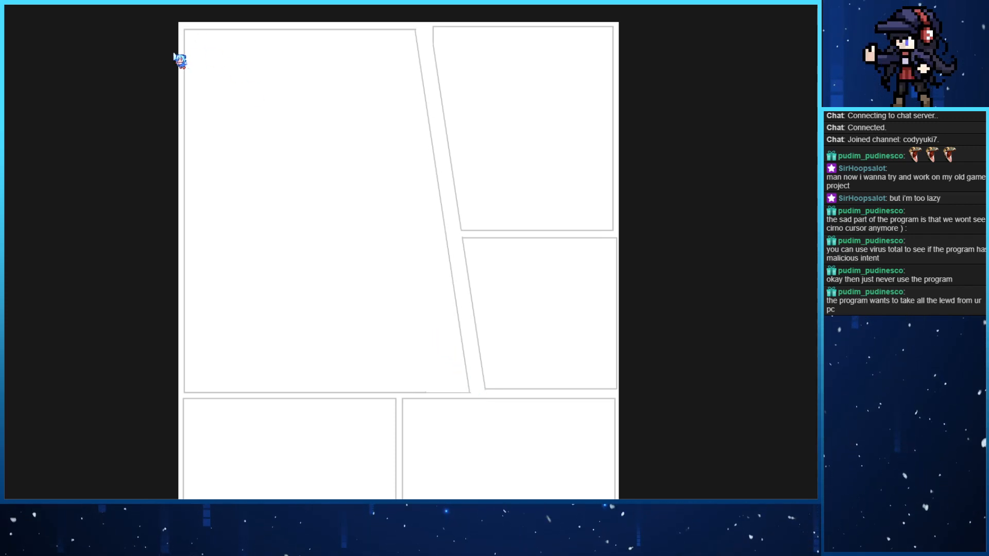
Trace all four edges of the large slanted first panel with thin straight black lines over its faded grey guide
mouse_move(184, 30)
mouse_down()
mouse_move(420, 46)
mouse_move(469, 391)
mouse_up()
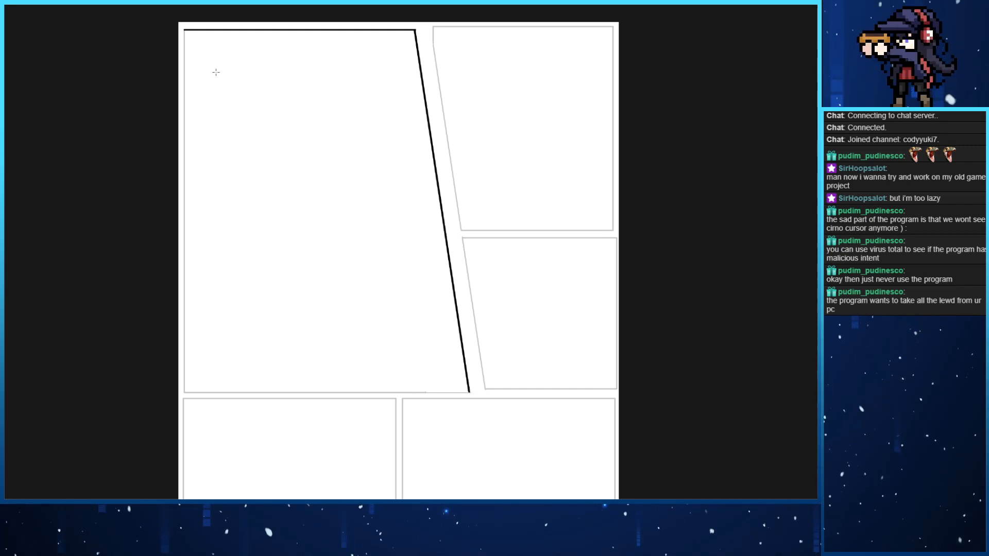
drag(184, 29, 186, 391)
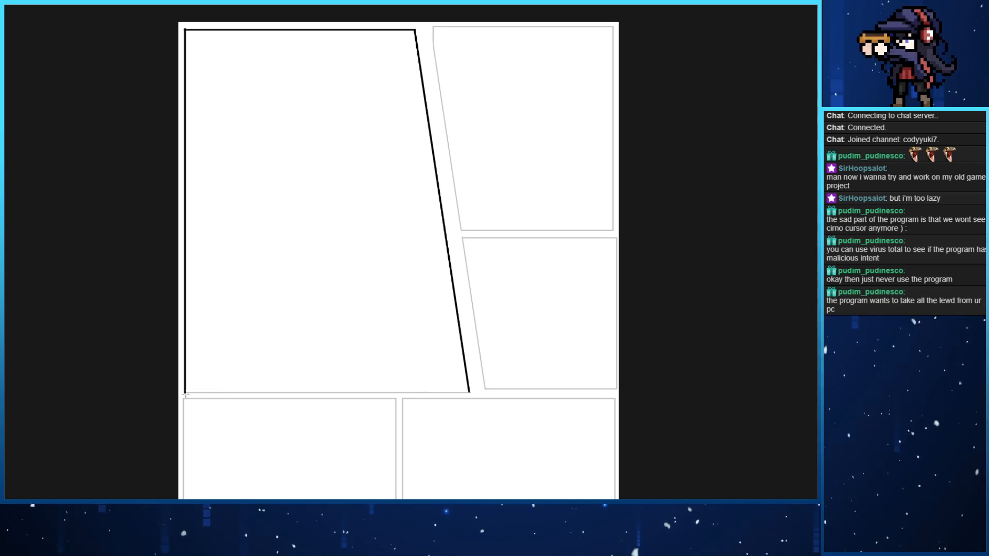
drag(185, 392, 469, 392)
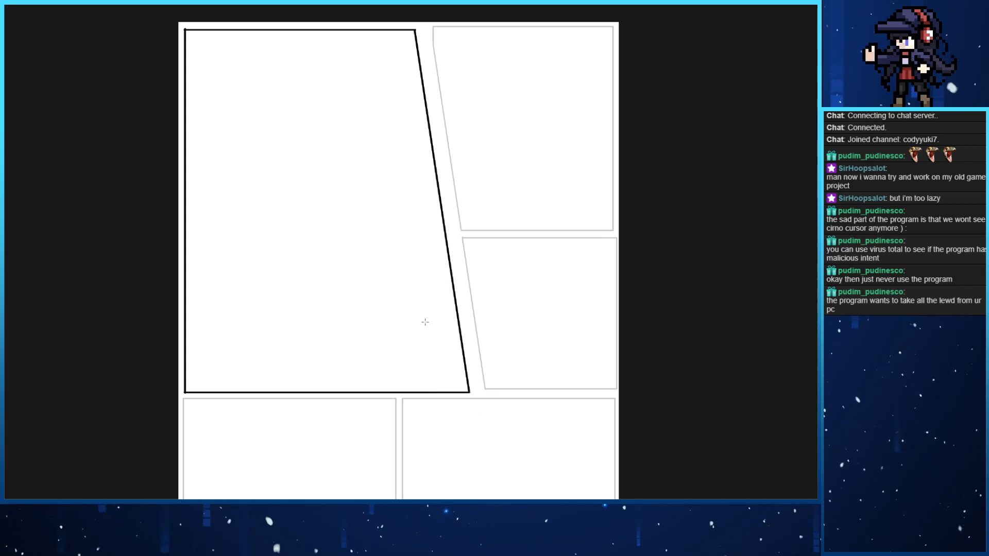
drag(413, 227, 382, 240)
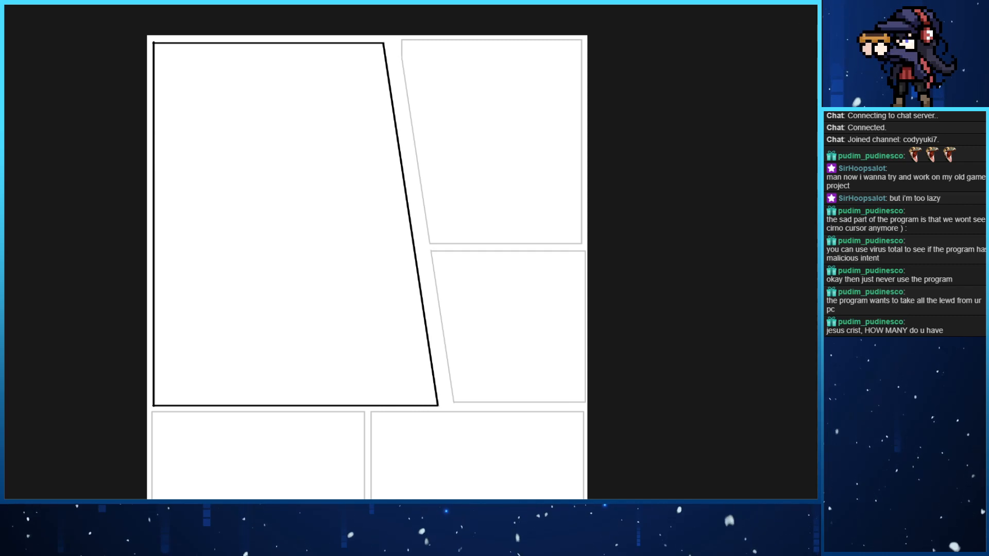
drag(393, 45, 525, 45)
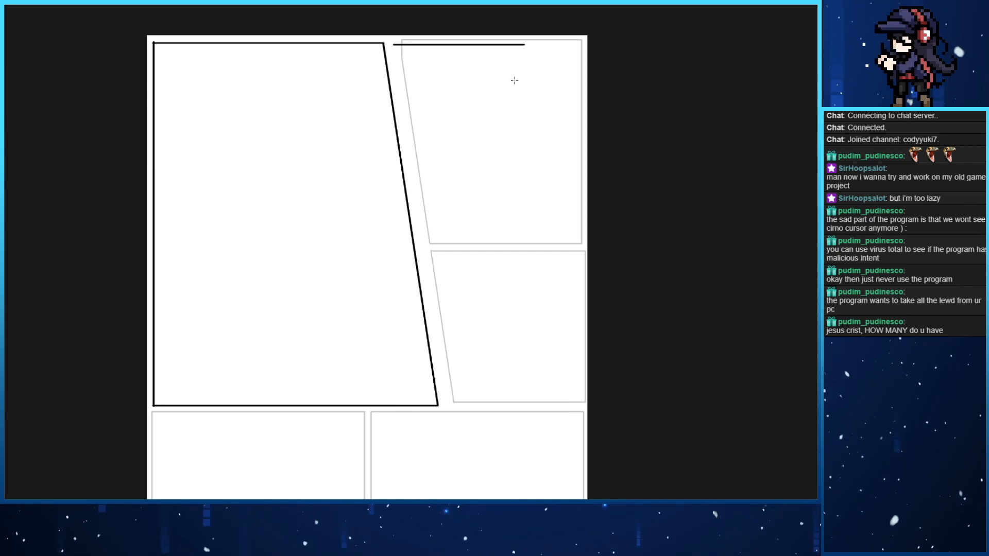
key(ctrl+z)
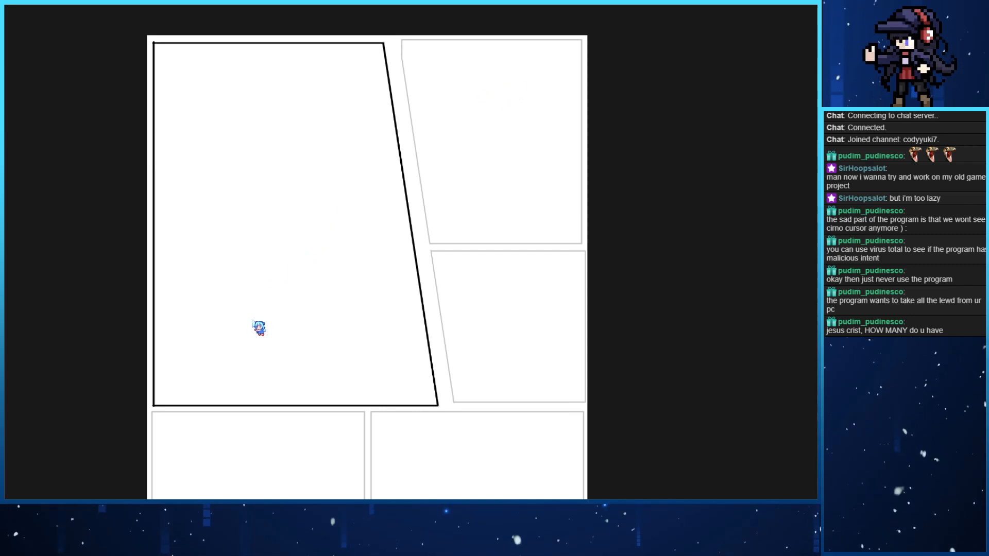
key(ctrl+t)
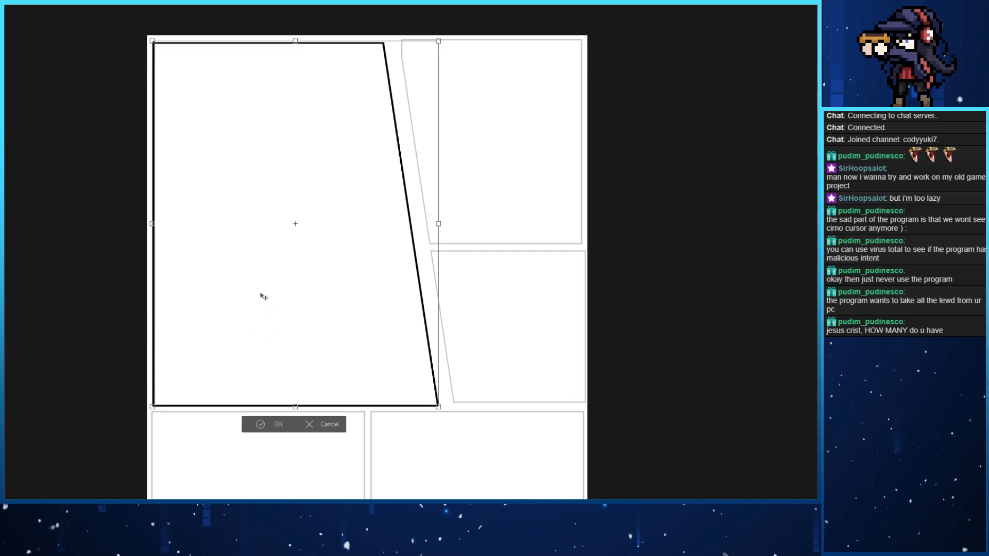
drag(262, 297, 486, 351)
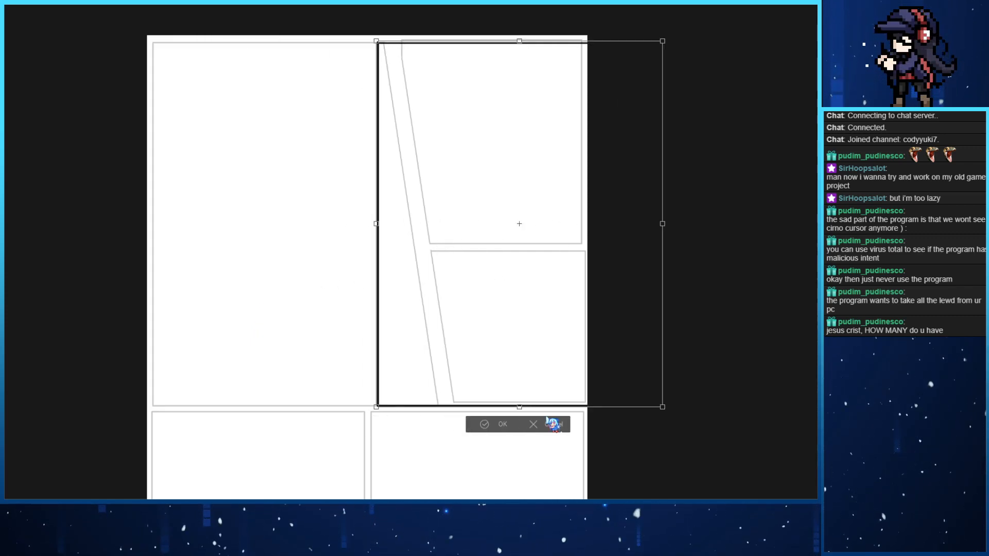
click(555, 427)
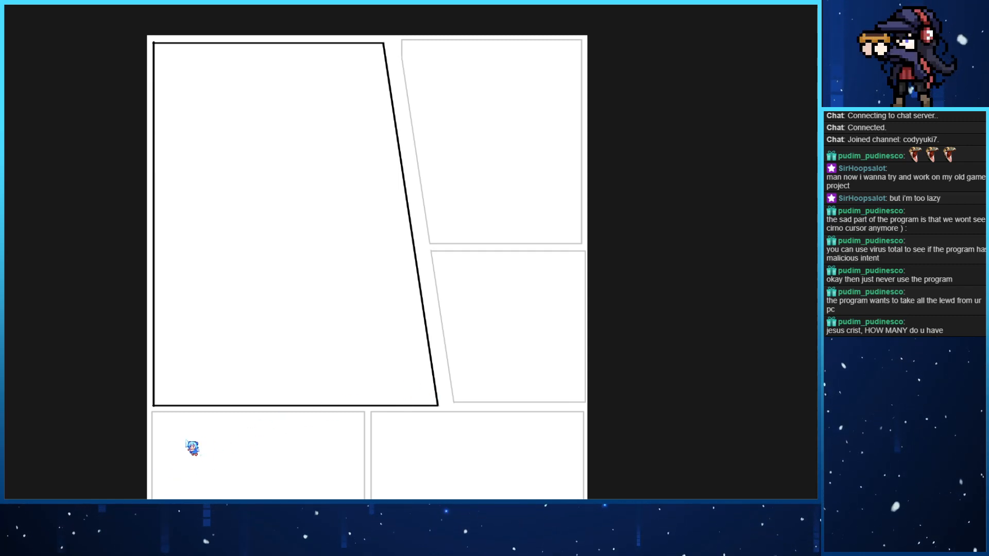
Paste a copy of the first panel's border, turn it 180° and place it beside the original so their slanted edges run parallel
key(ctrl+v)
key(ctrl+t)
drag(323, 270, 567, 308)
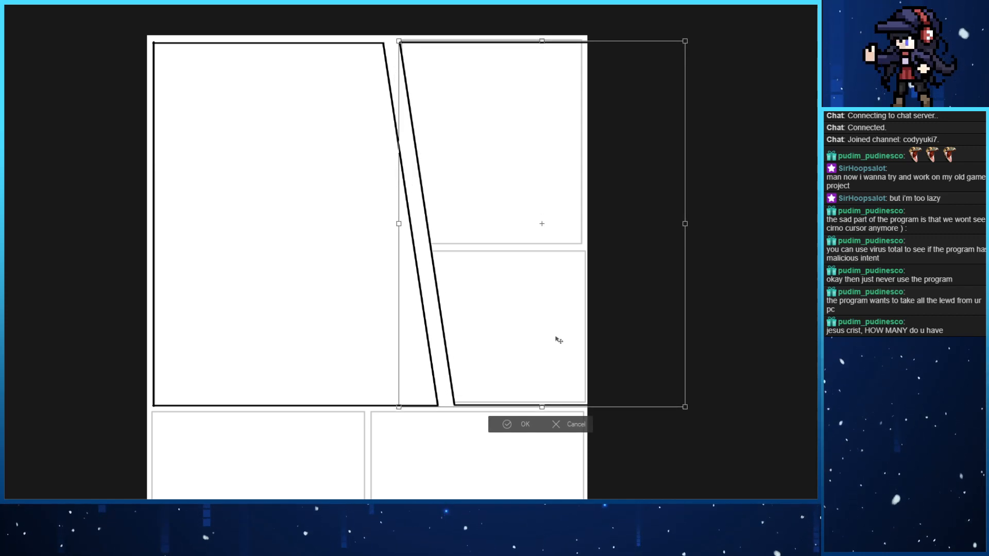
click(530, 423)
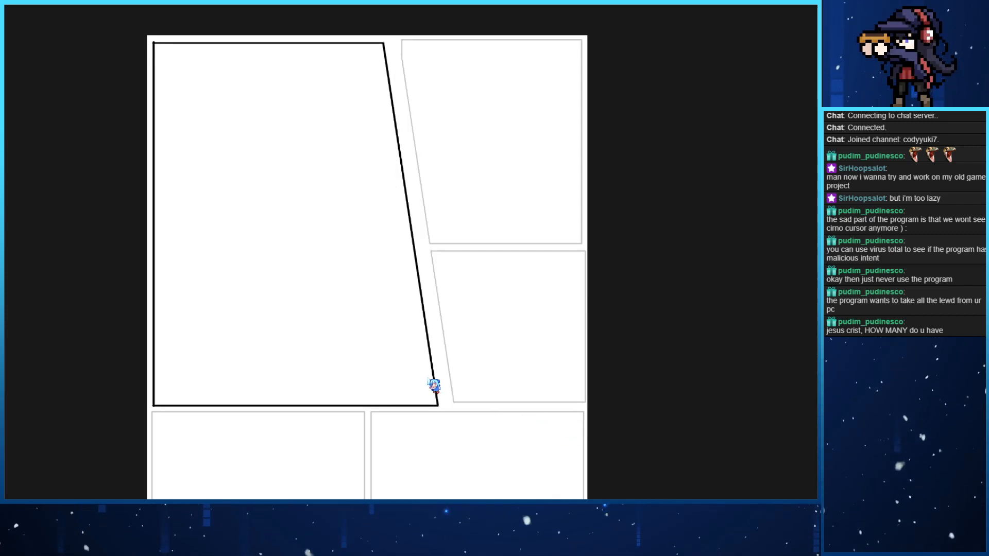
key(ctrl+t)
key(h)
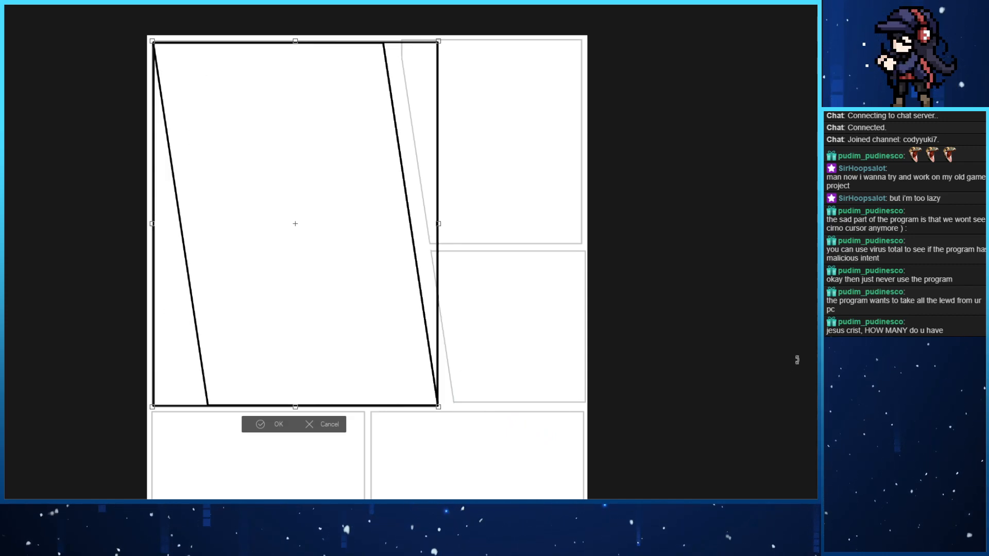
drag(310, 289, 530, 294)
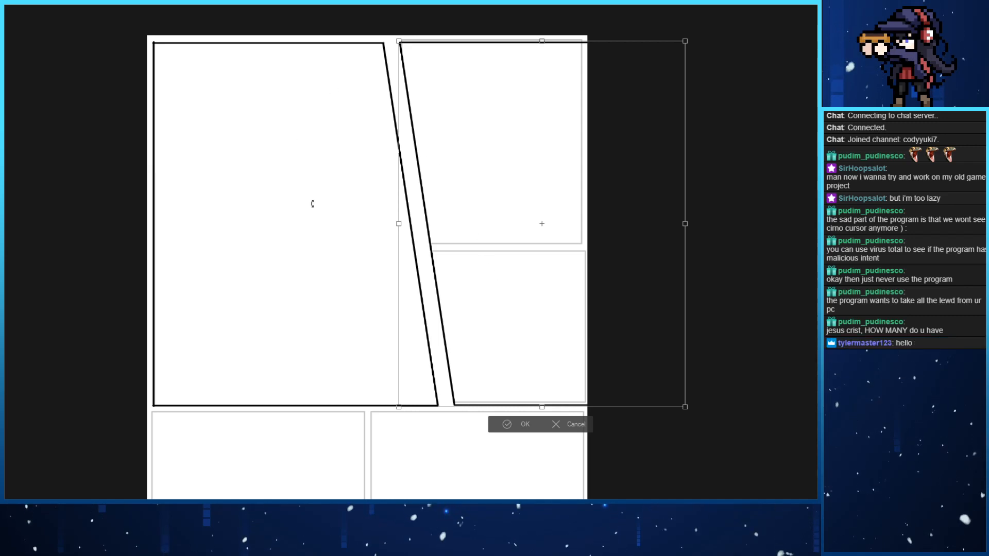
click(522, 429)
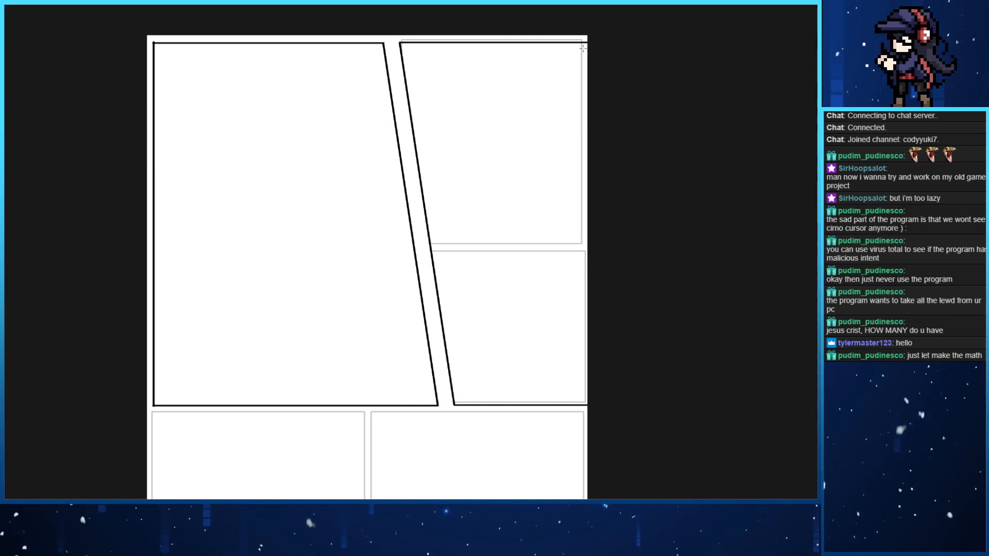
Close the copied border with a vertical black line near the page's right edge and erase the horizontal lines overshooting it
mouse_move(580, 43)
mouse_down()
mouse_move(580, 329)
mouse_move(593, 403)
mouse_move(608, 409)
mouse_up()
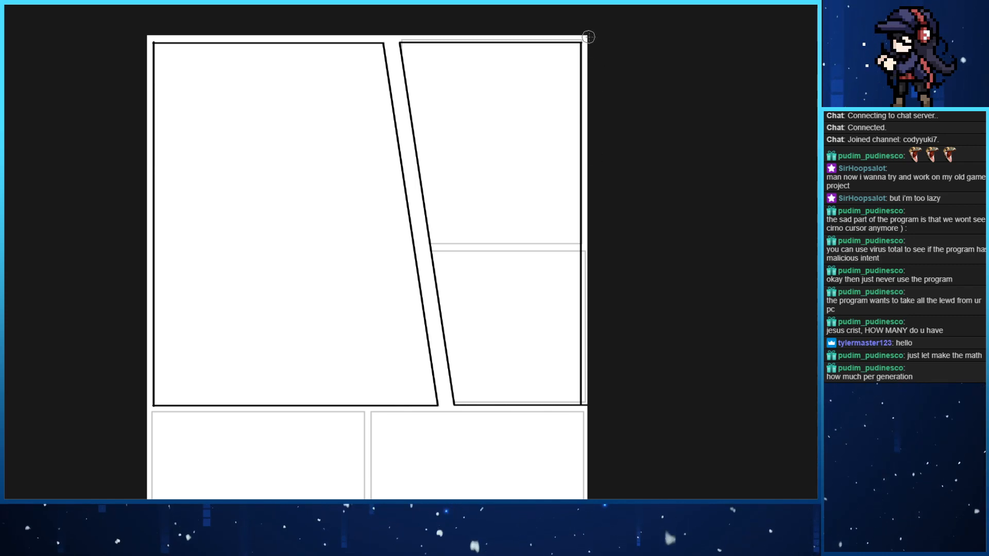
mouse_move(588, 39)
mouse_down()
mouse_move(575, 375)
mouse_move(589, 438)
mouse_up()
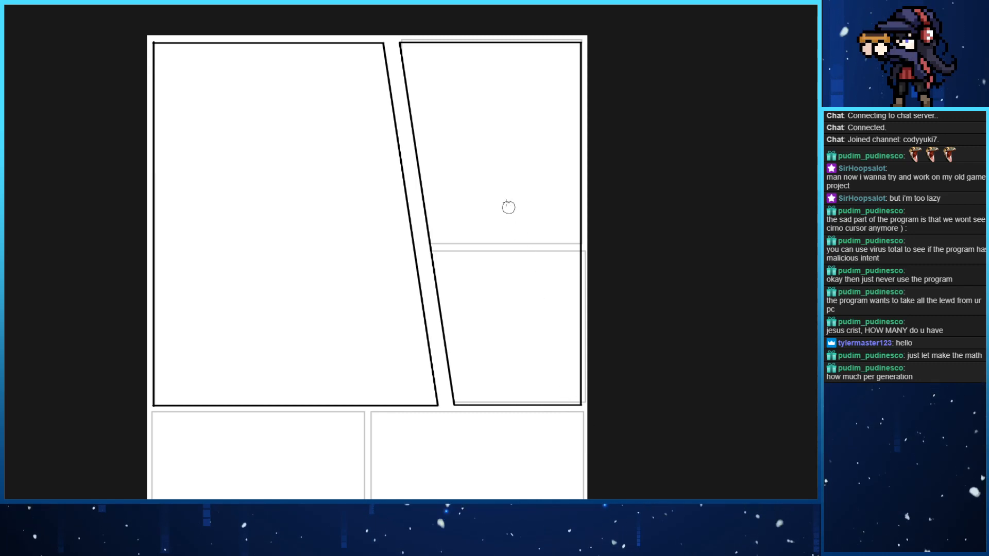
scroll(508, 207, up, 2)
scroll(435, 379, up, 1)
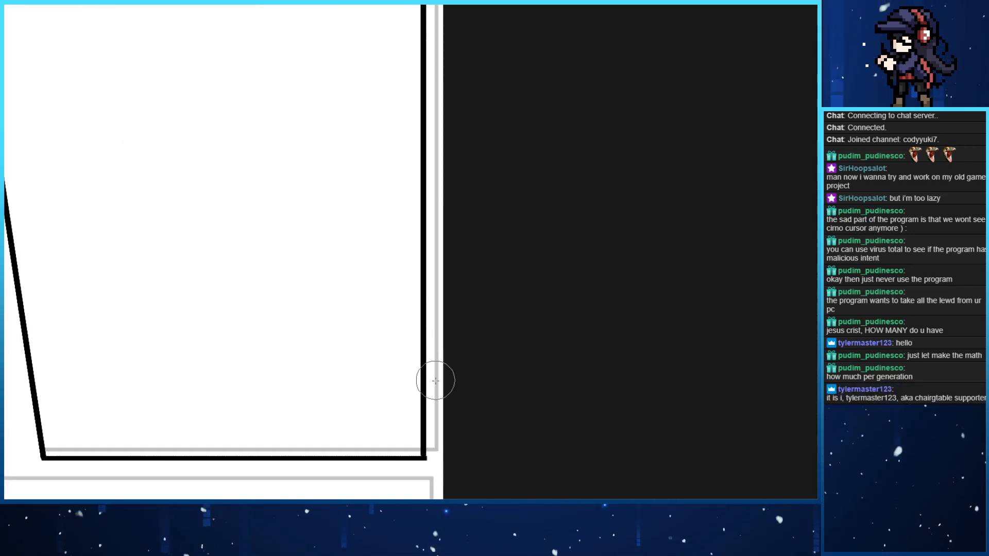
drag(445, 468, 446, 450)
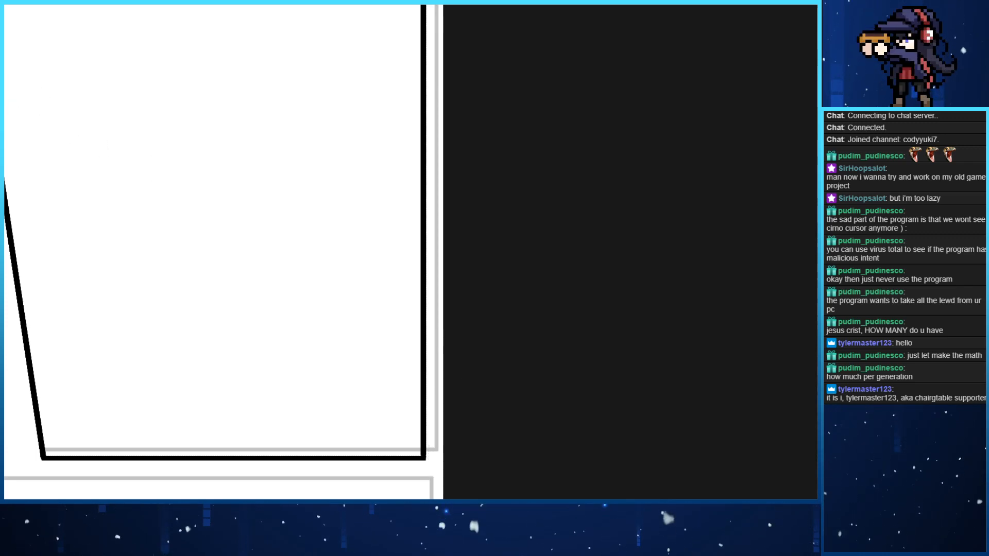
Draw two parallel straight black lines over the grey gutter guides that divide the right-hand column into an upper and a lower panel
key(ctrl+minus)
key(ctrl+minus)
drag(87, 123, 152, 201)
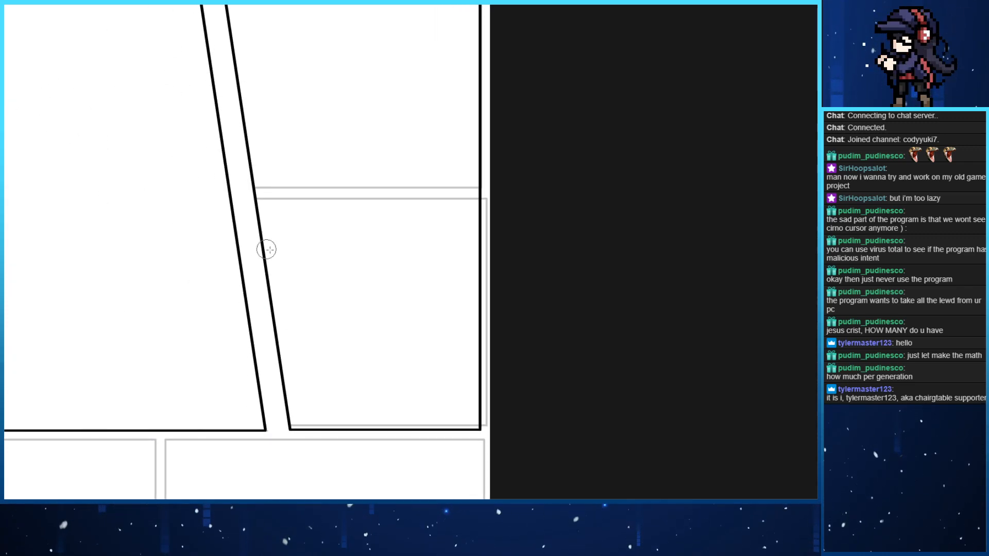
key(Right)
key(Right)
key(Right)
key(Left)
key(Left)
key(Left)
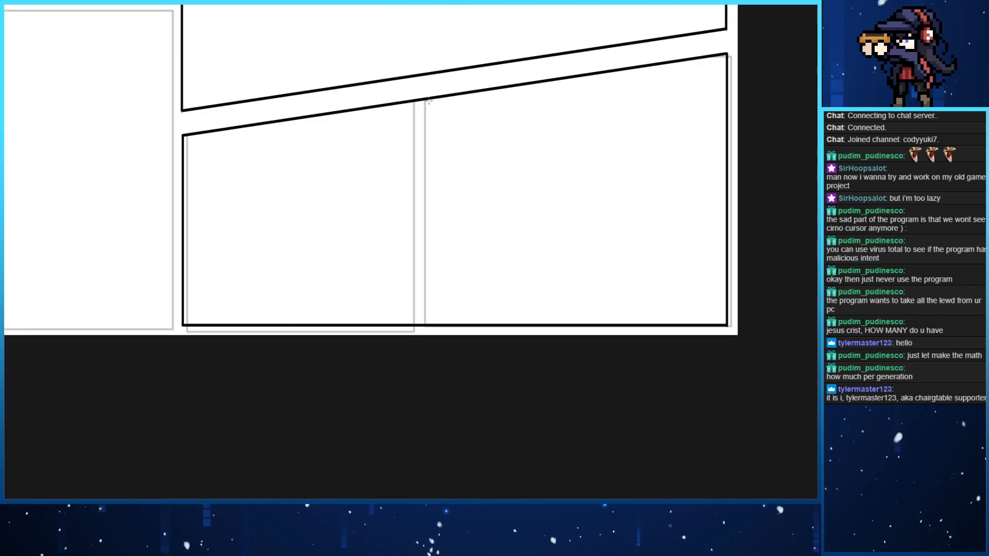
drag(414, 98, 398, 355)
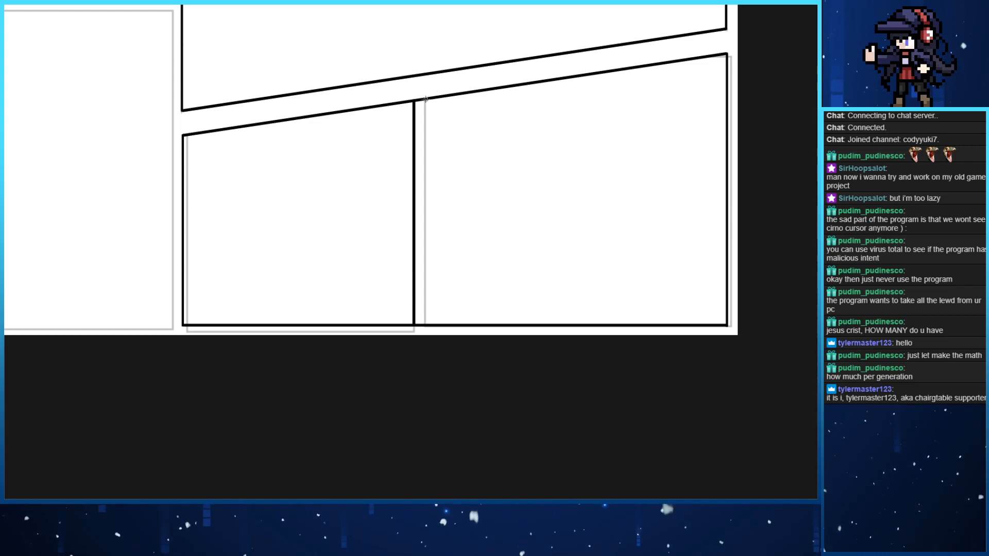
drag(426, 99, 431, 324)
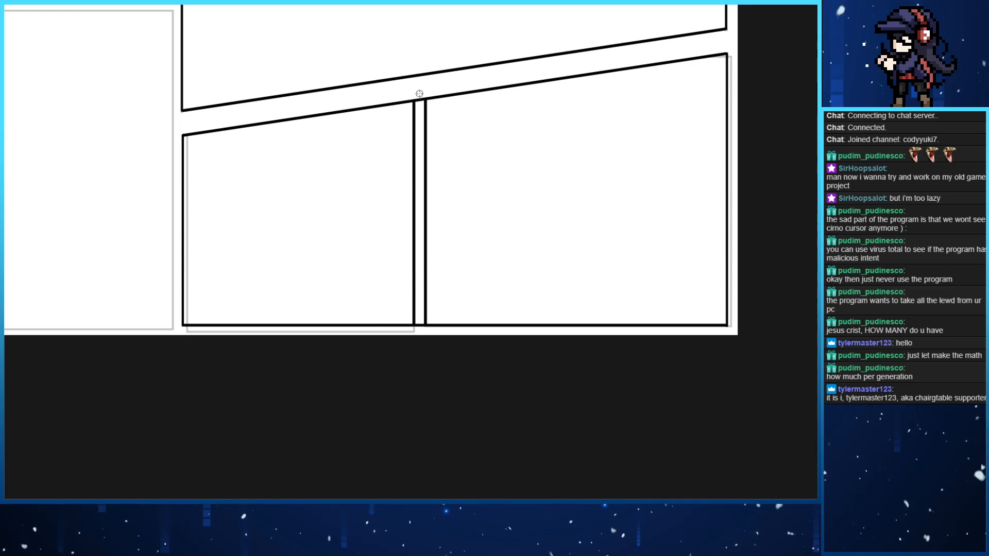
Try to erase the border segments crossing the gutter between the upper and lower right-hand panels
drag(420, 93, 417, 369)
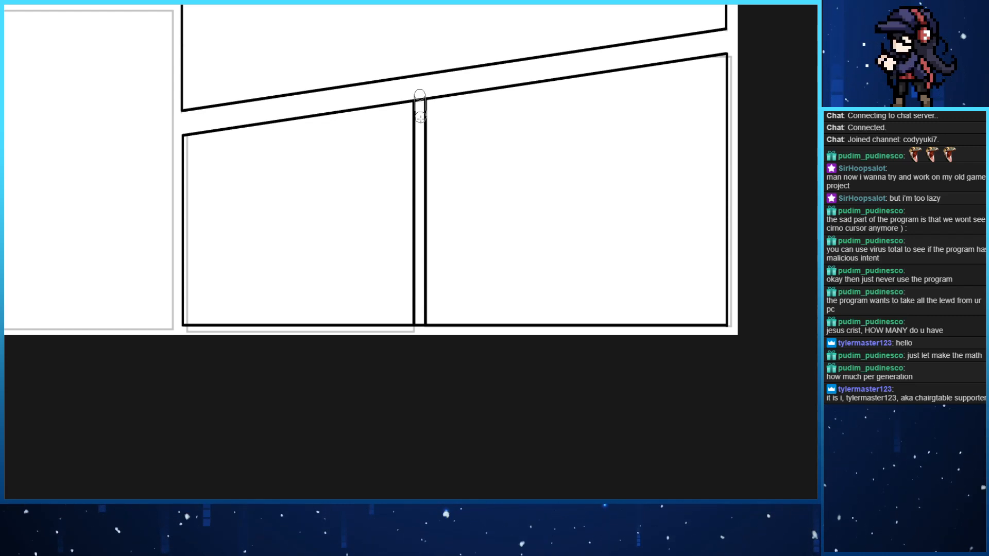
drag(419, 95, 419, 392)
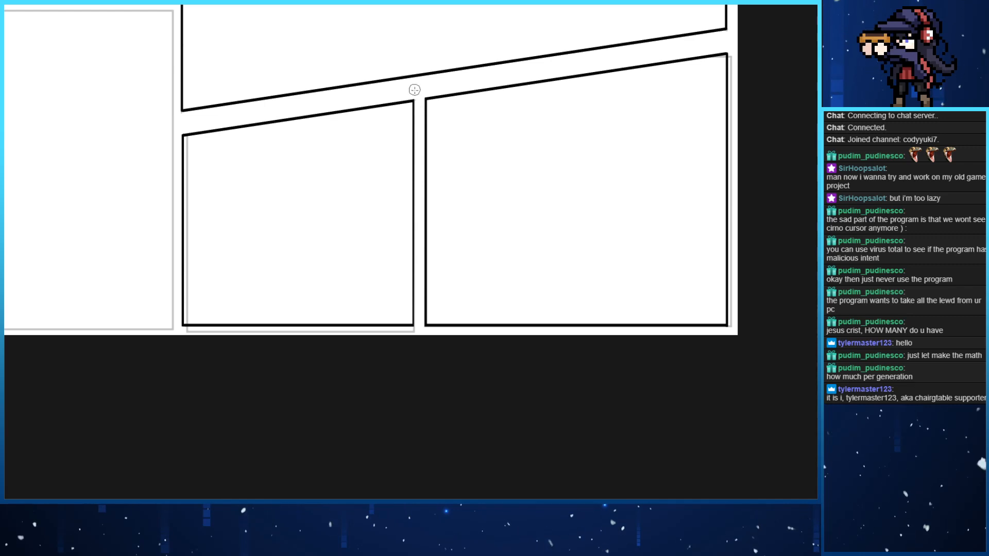
key(minus)
key(minus)
key(minus)
key(minus)
key(minus)
key(minus)
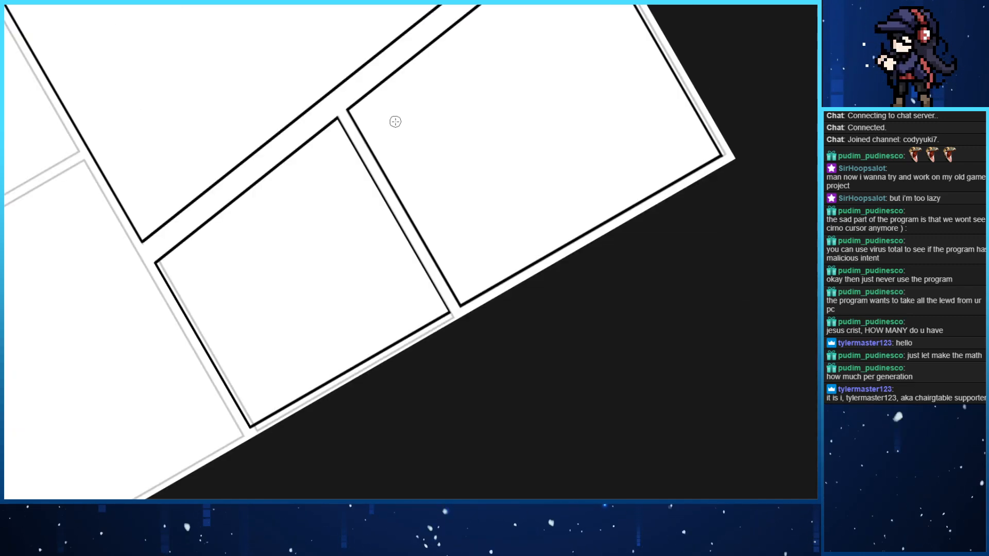
key(asciicircum)
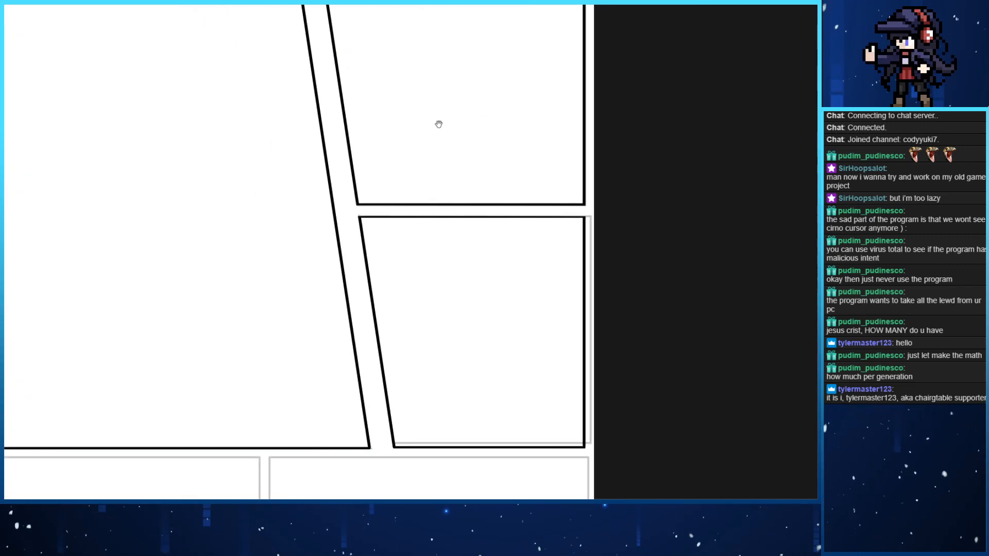
key(asciicircum)
key(asciicircum)
key(asciicircum)
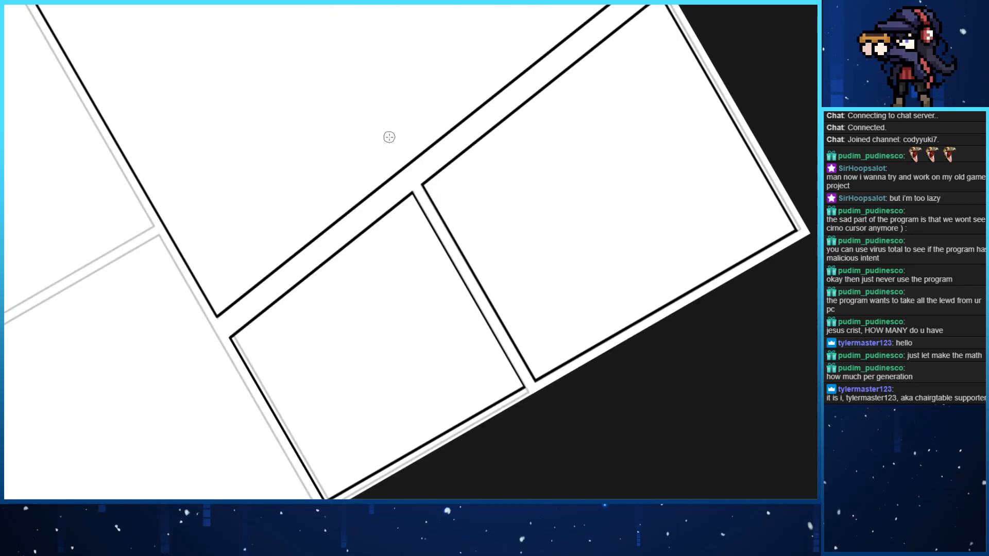
key(asciicircum)
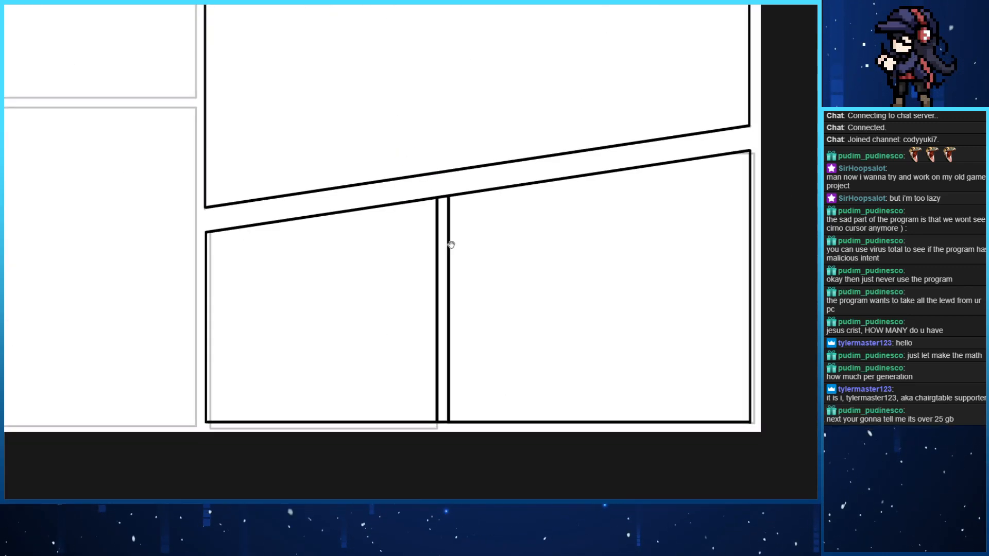
Erase the slanted and vertical border pieces between the two gutter lines so the right-hand panels are separate frames
mouse_move(416, 151)
mouse_down()
mouse_move(415, 421)
mouse_move(418, 138)
mouse_up()
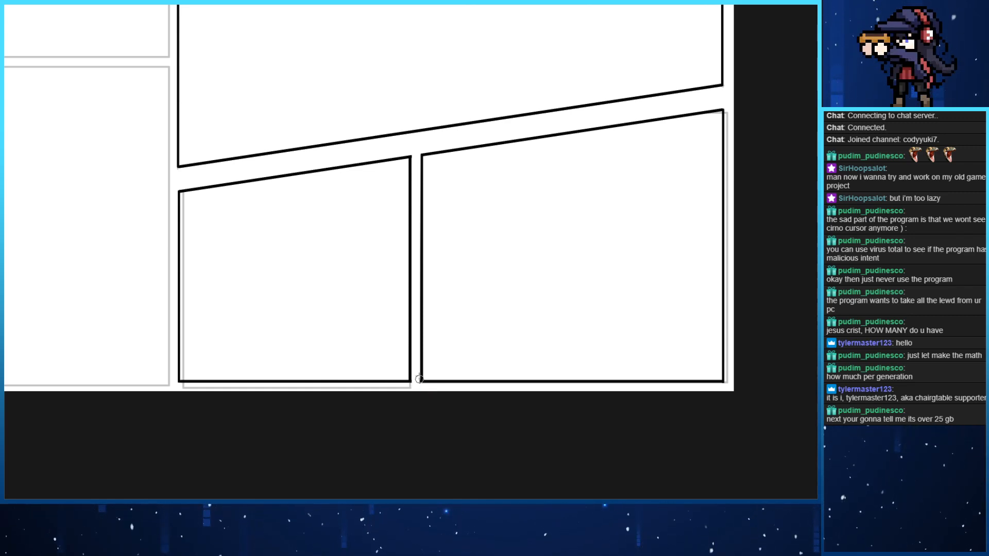
drag(417, 382, 218, 114)
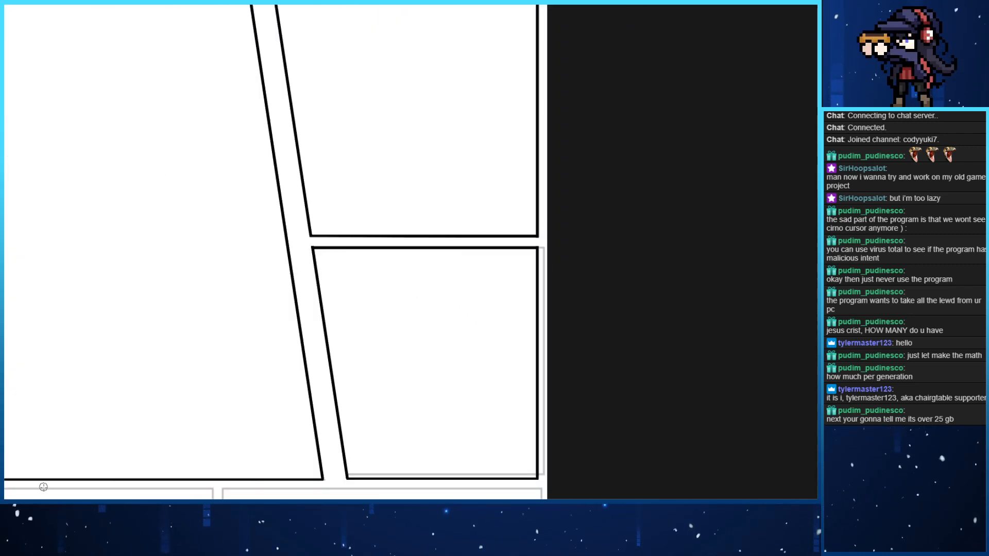
drag(137, 199, 234, 343)
key(ctrl+minus)
key(ctrl+minus)
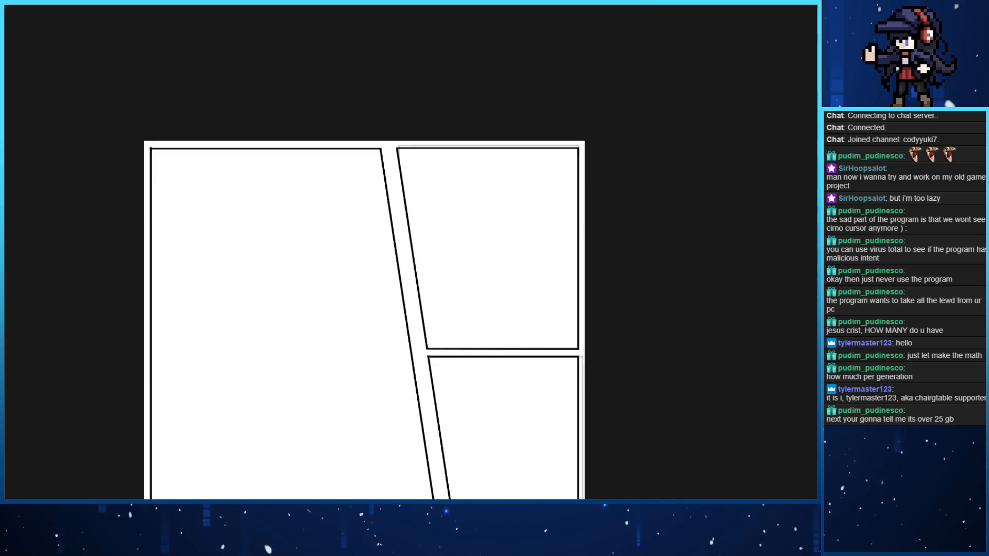
Draw a black rectangular border over the bottom-left panel's grey guide, with its left side in line with the first panel's
scroll(23, 288, down, 3)
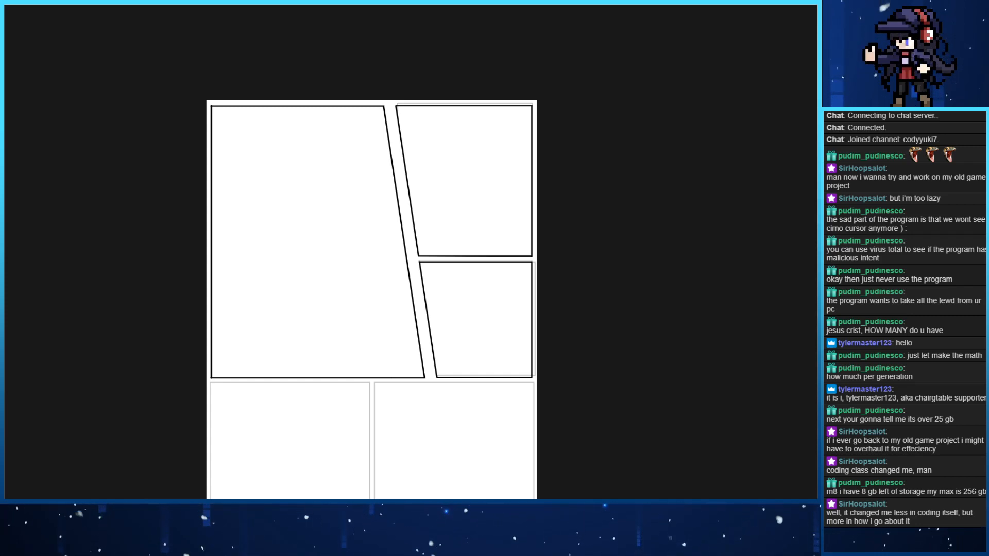
scroll(227, 258, down, 5)
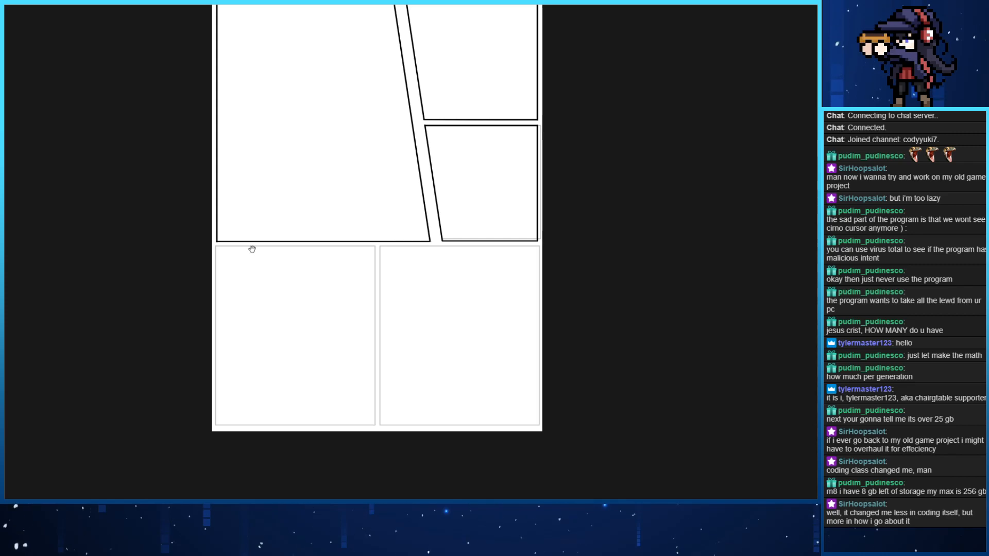
drag(252, 249, 261, 212)
key(ctrl+plus)
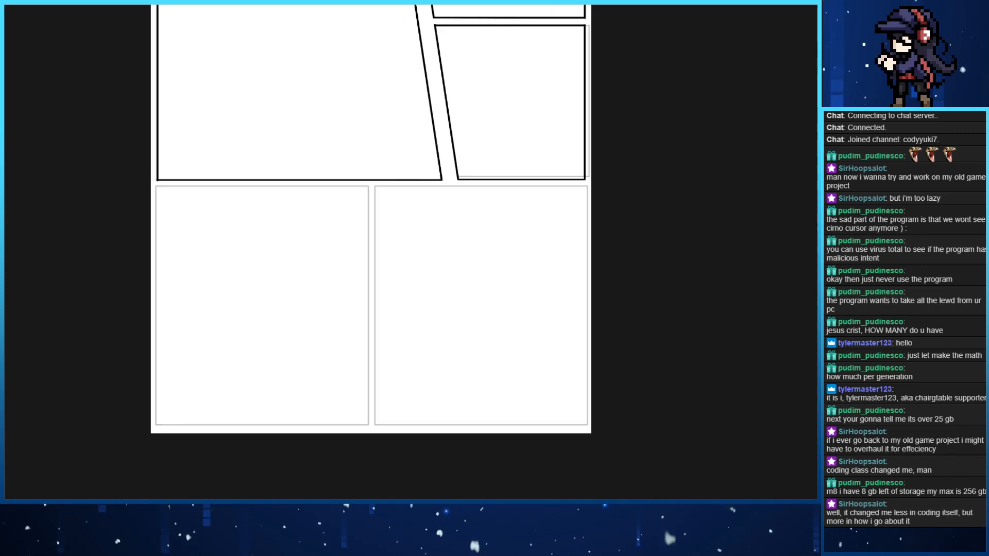
key(ctrl+plus)
drag(371, 184, 521, 265)
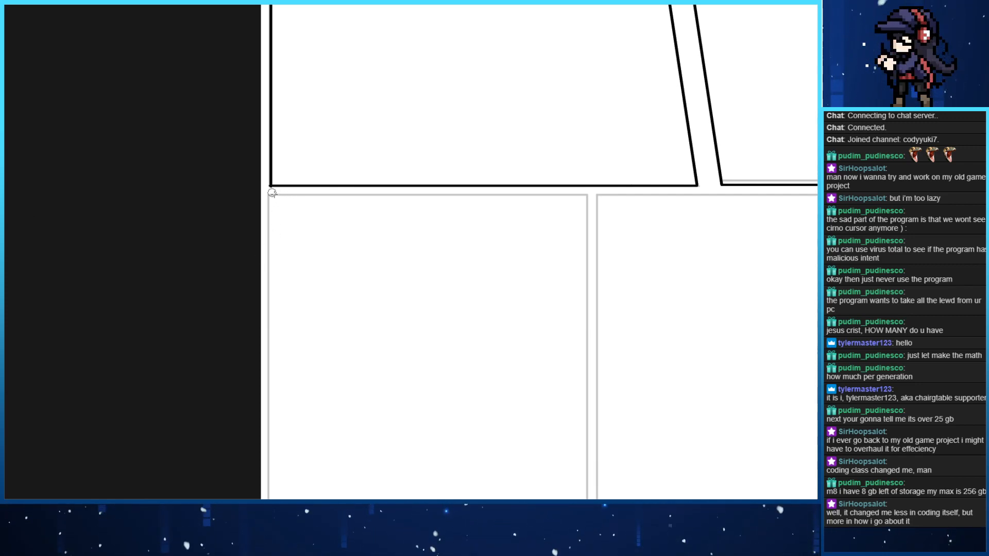
drag(263, 191, 215, 191)
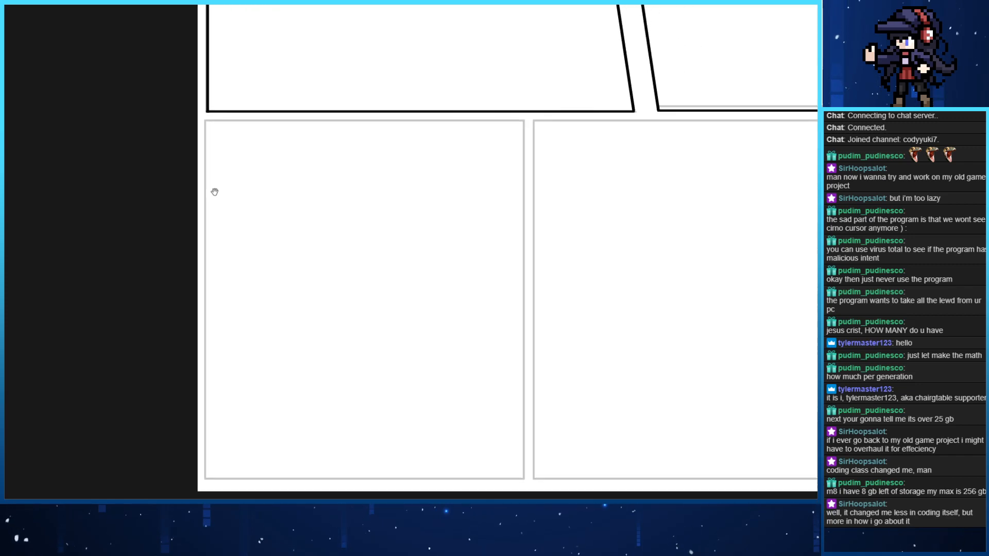
drag(401, 233, 325, 202)
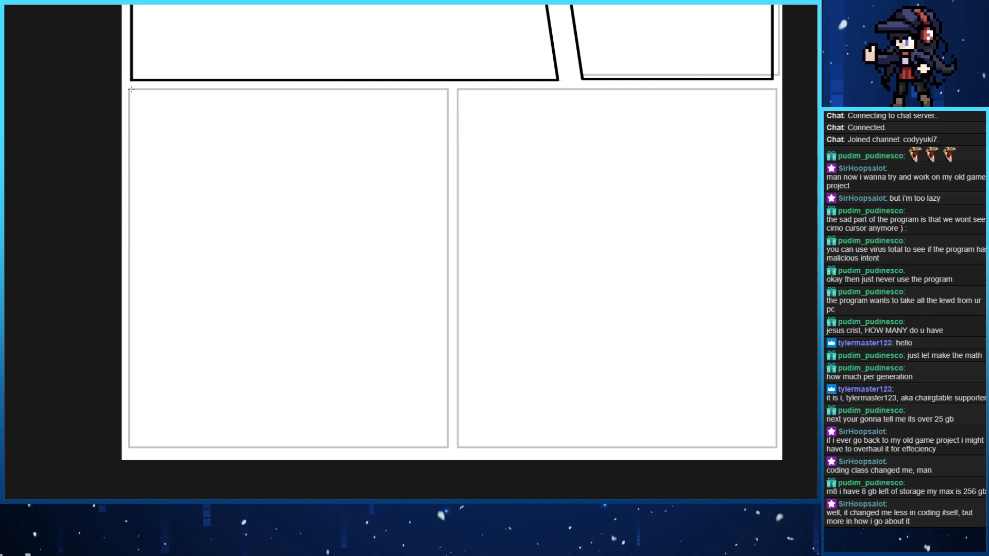
drag(131, 93, 288, 221)
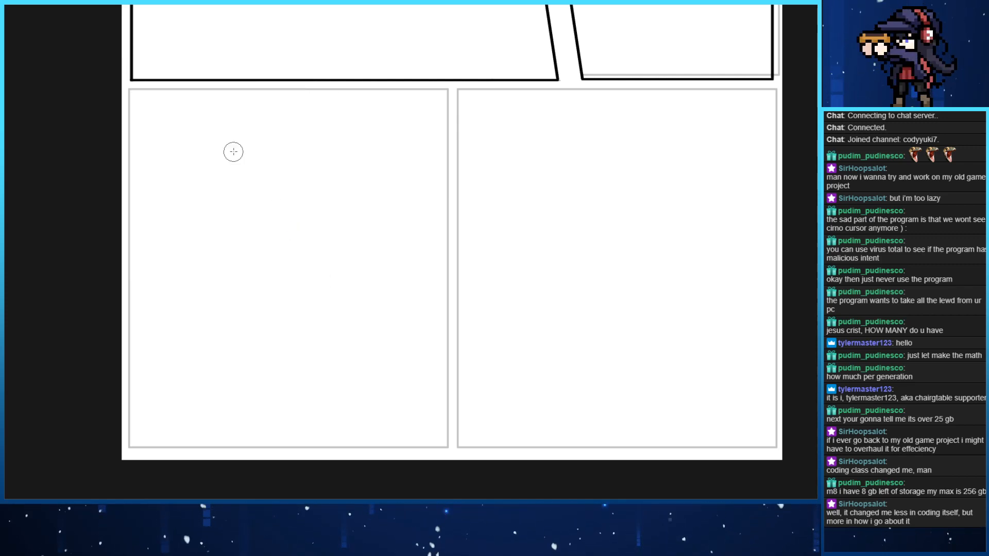
drag(133, 93, 448, 449)
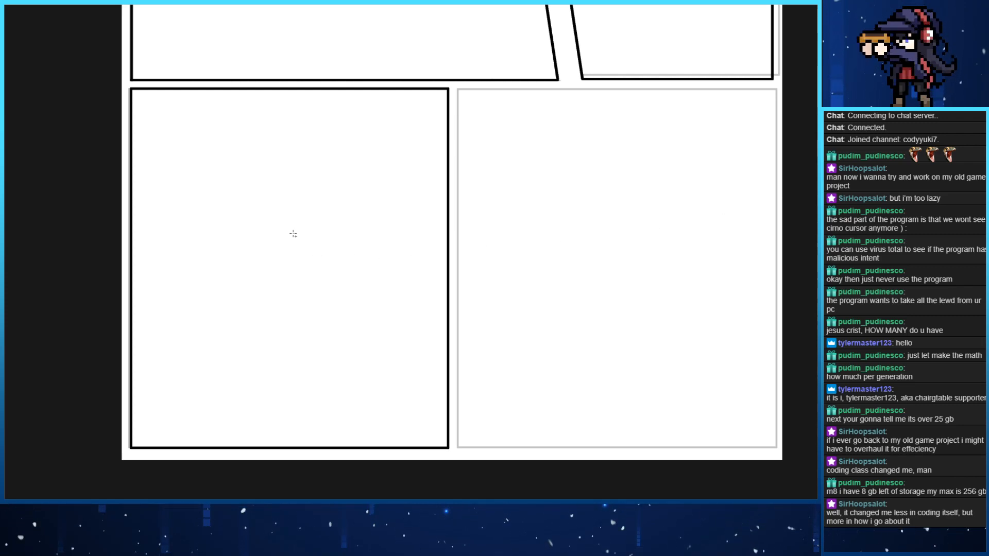
Move a copy of the bottom-left panel's black border over the bottom-right panel's grey guide, aligned at the same height, and deselect it
drag(126, 77, 455, 454)
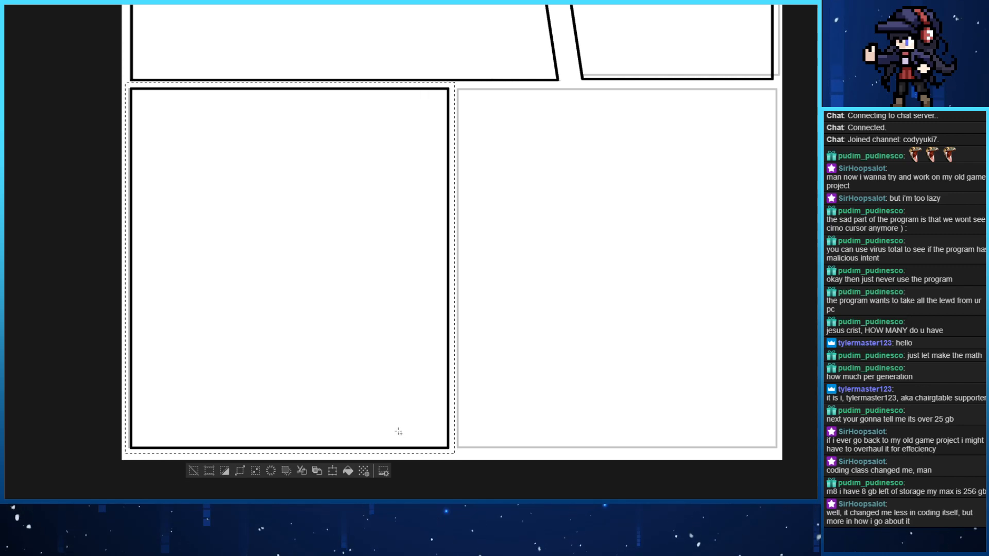
key(ctrl+t)
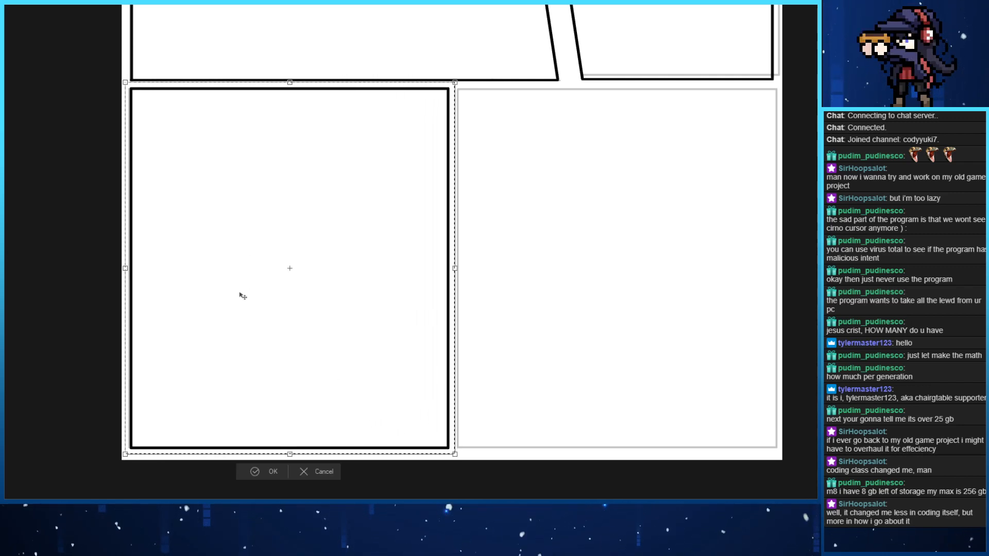
drag(240, 294, 534, 265)
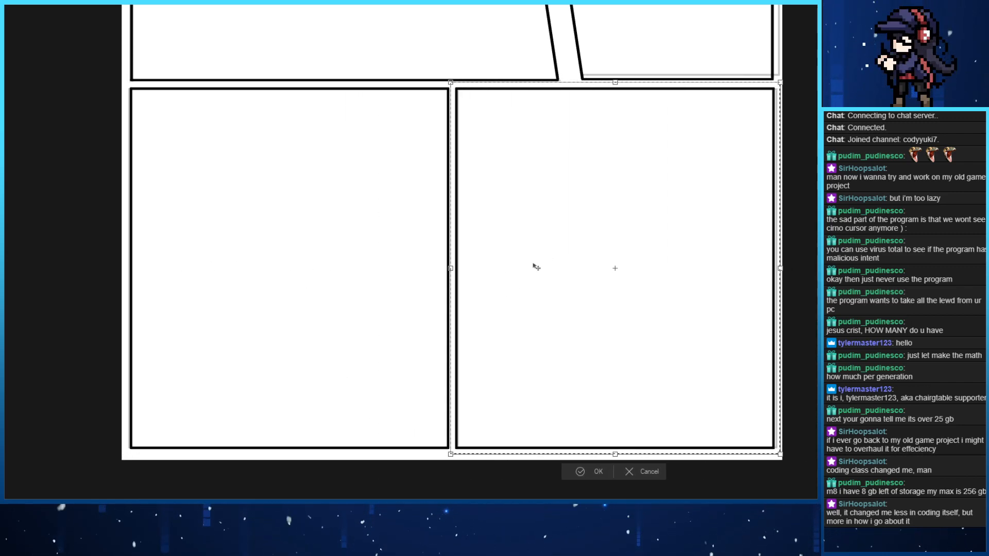
key(Return)
drag(600, 281, 563, 265)
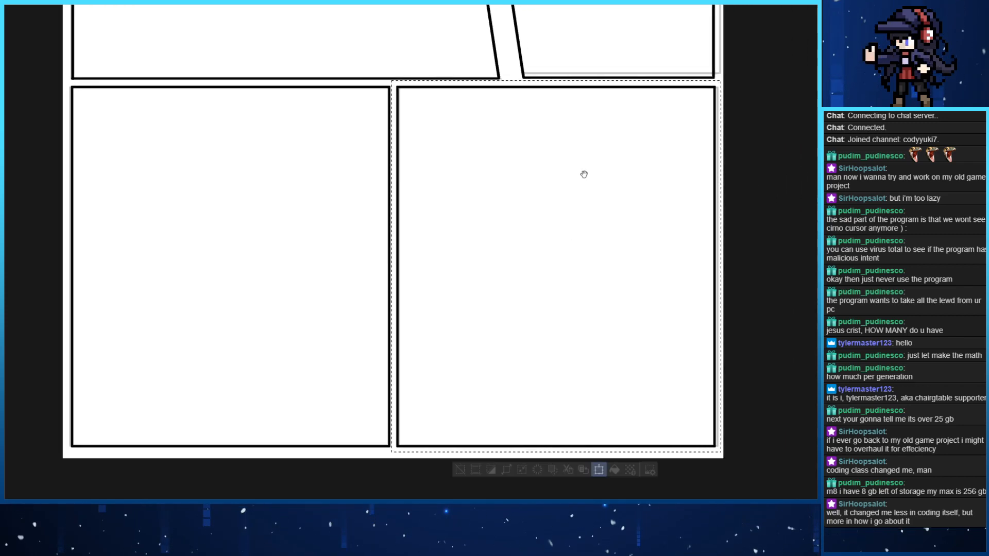
drag(582, 172, 448, 291)
key(ctrl+t)
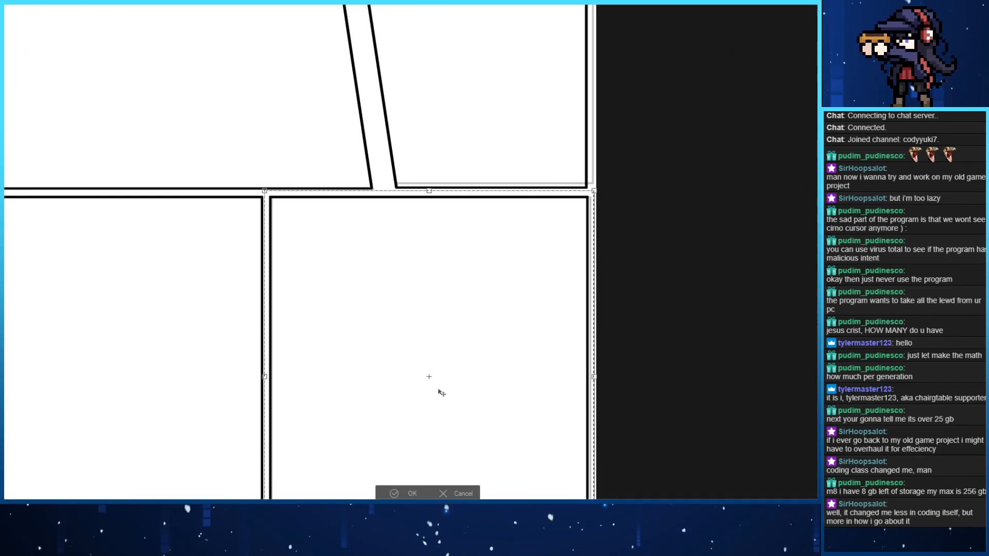
key(Return)
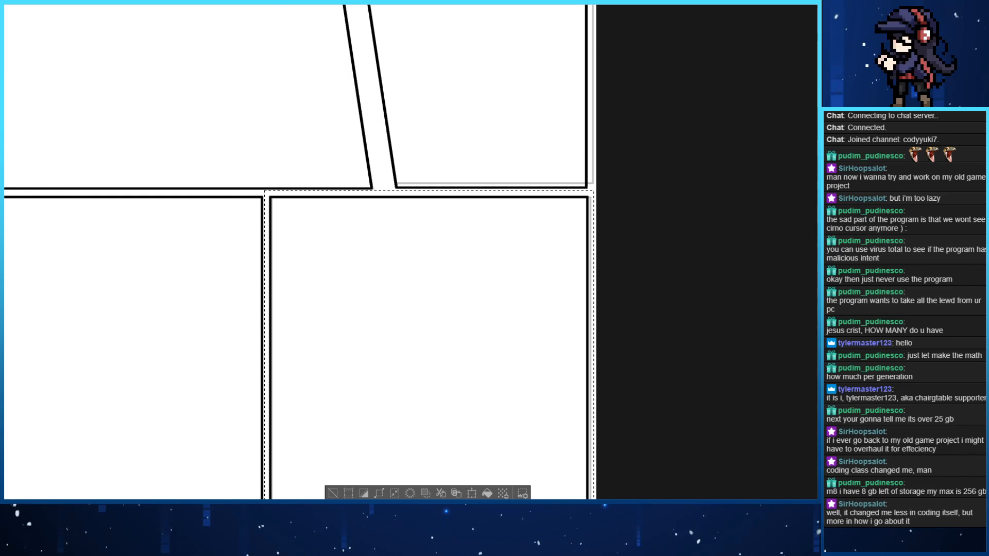
key(ctrl+d)
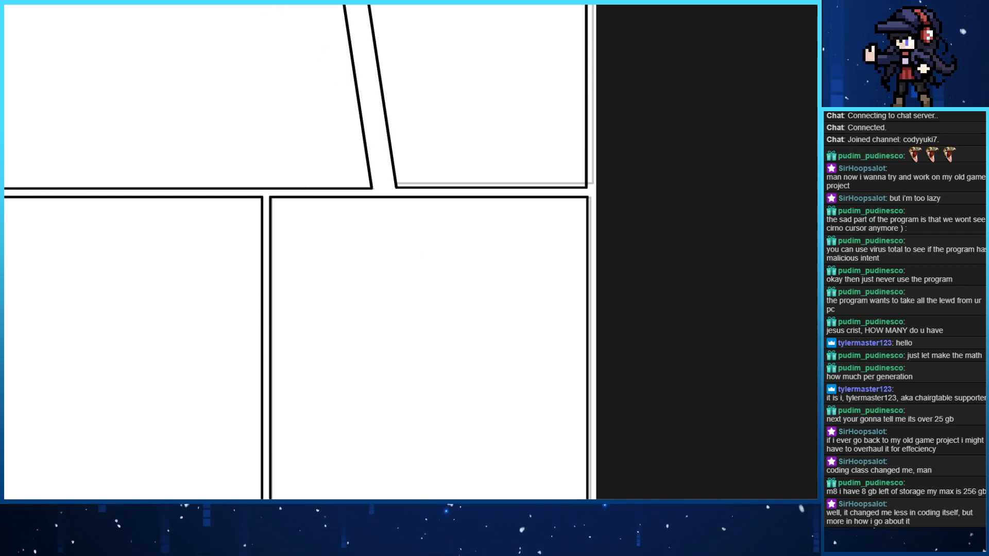
Inspect the black borders of the bottom panels and right-hand column against the grey guides
drag(163, 147, 257, 101)
key(ctrl+minus)
key(ctrl+minus)
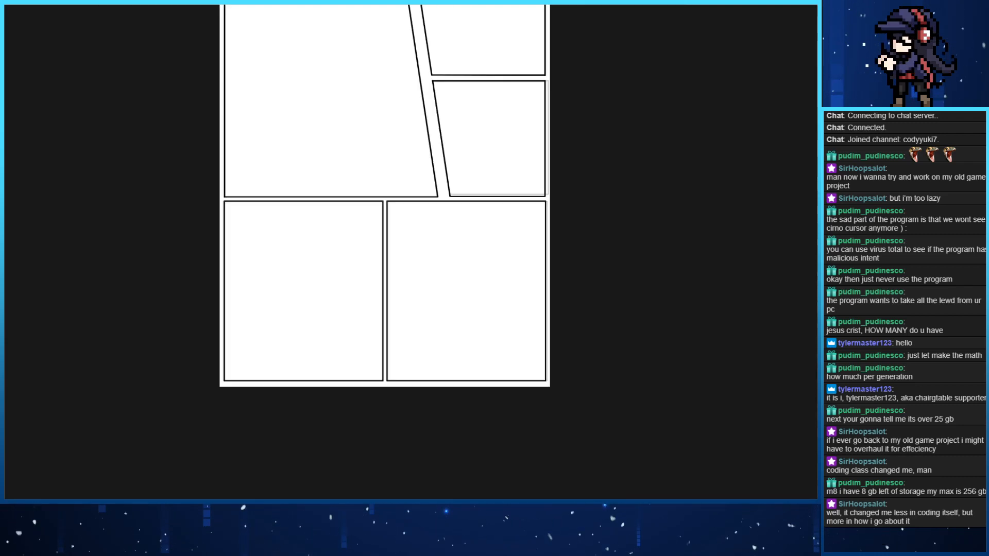
drag(177, 200, 181, 228)
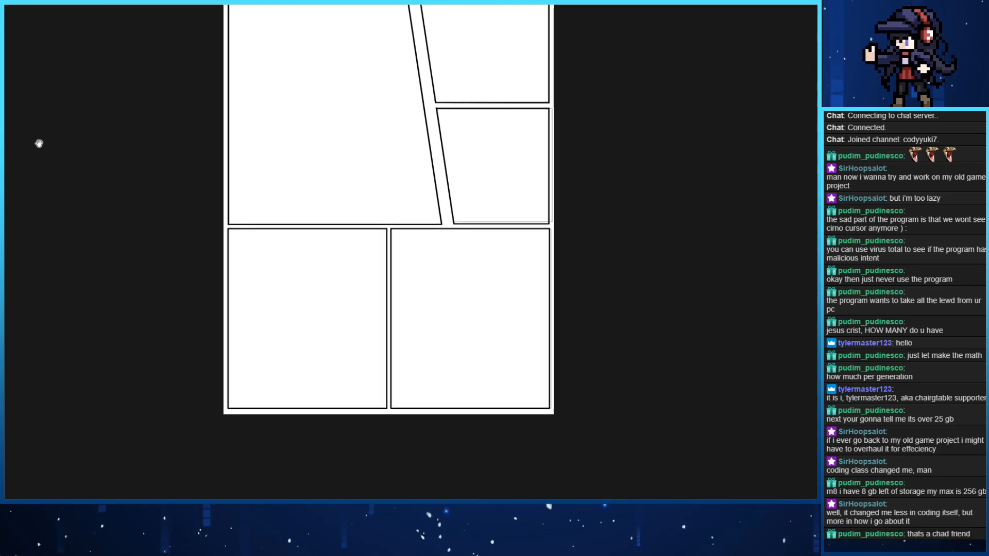
drag(38, 143, 37, 53)
key(ctrl+plus)
drag(110, 92, 75, 247)
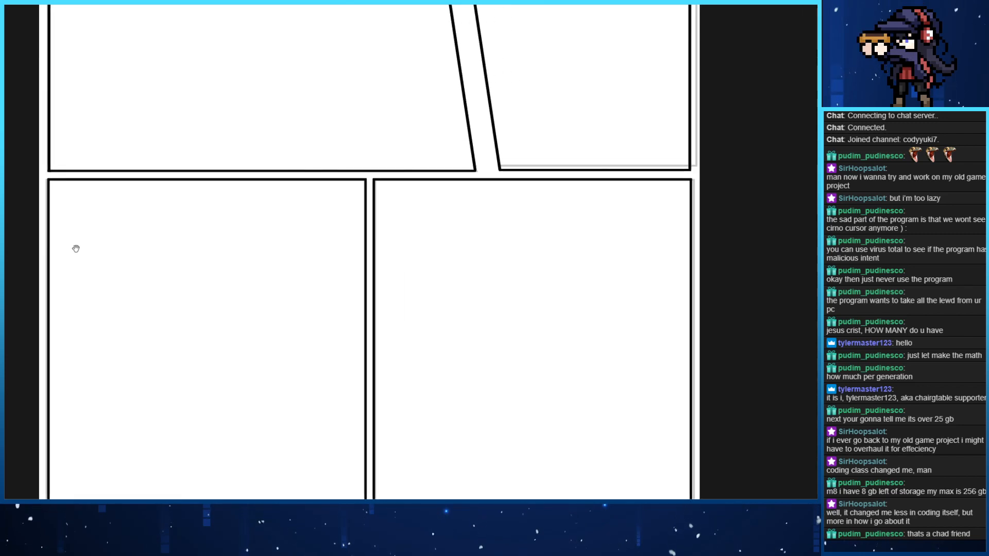
drag(97, 174, 84, 236)
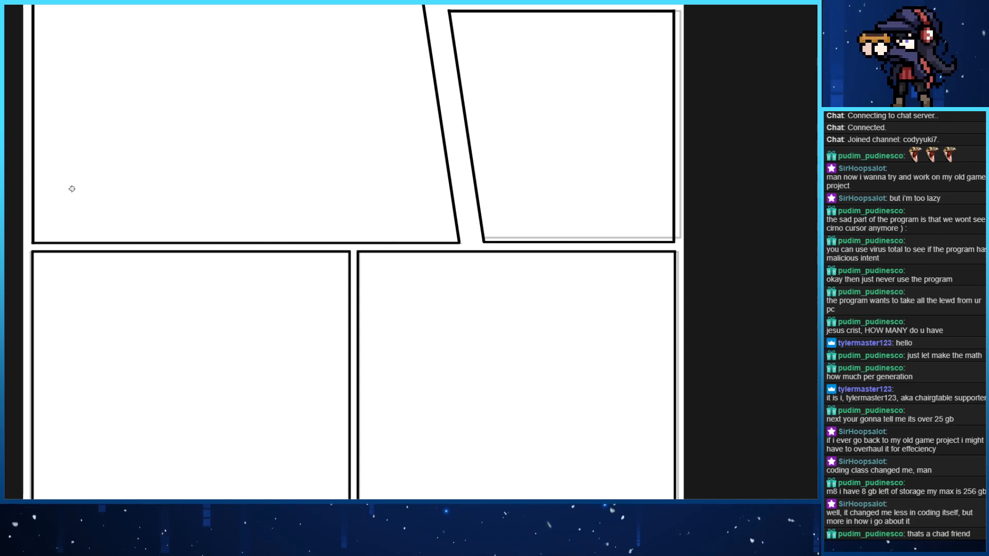
drag(139, 228, 156, 321)
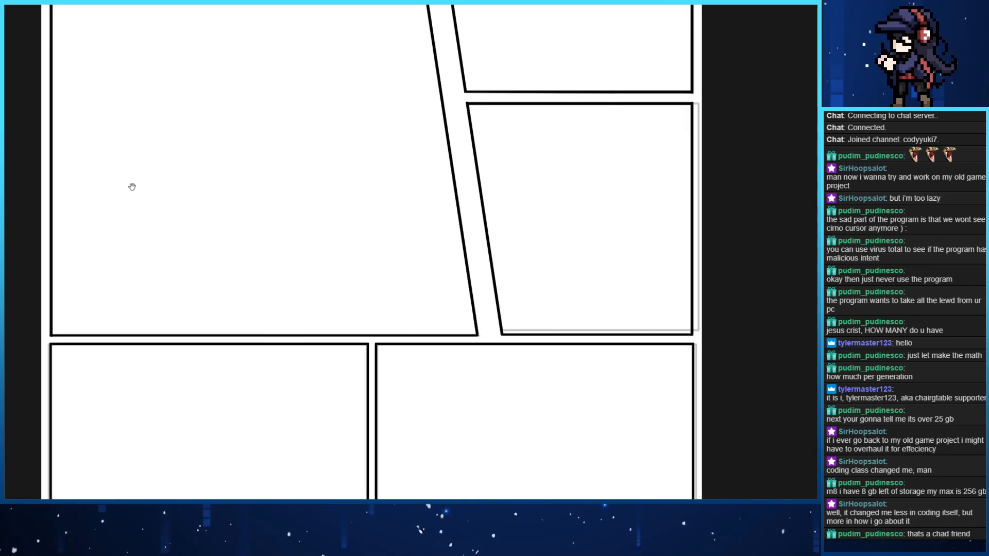
drag(132, 187, 142, 278)
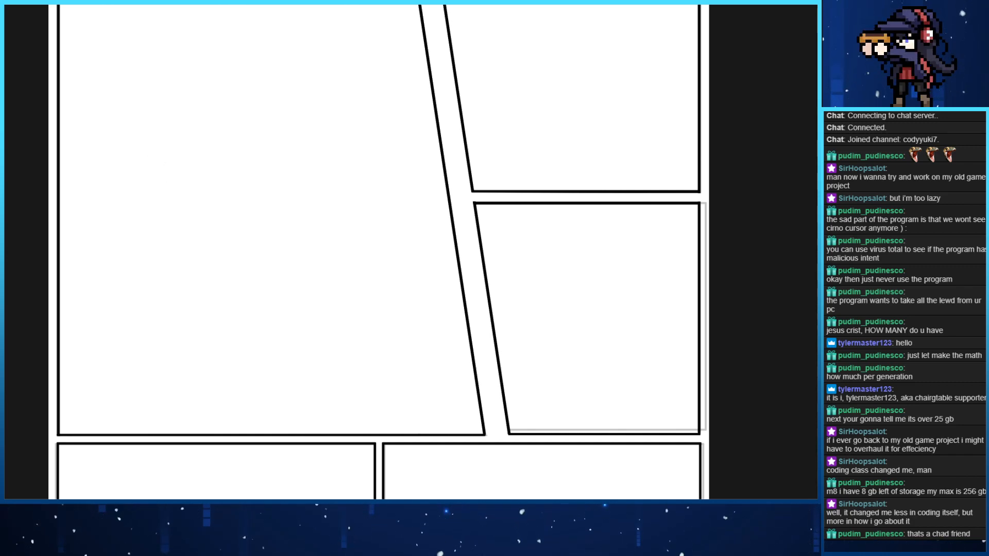
Clear the faded grey guide borders remaining beside the black panel lines
key(Delete)
key(ctrl+z)
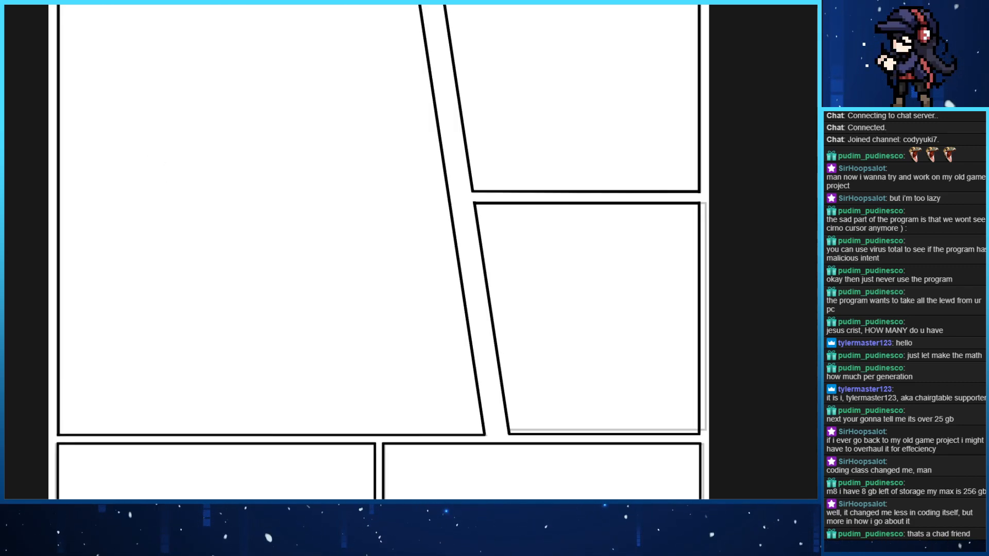
scroll(101, 364, down, 3)
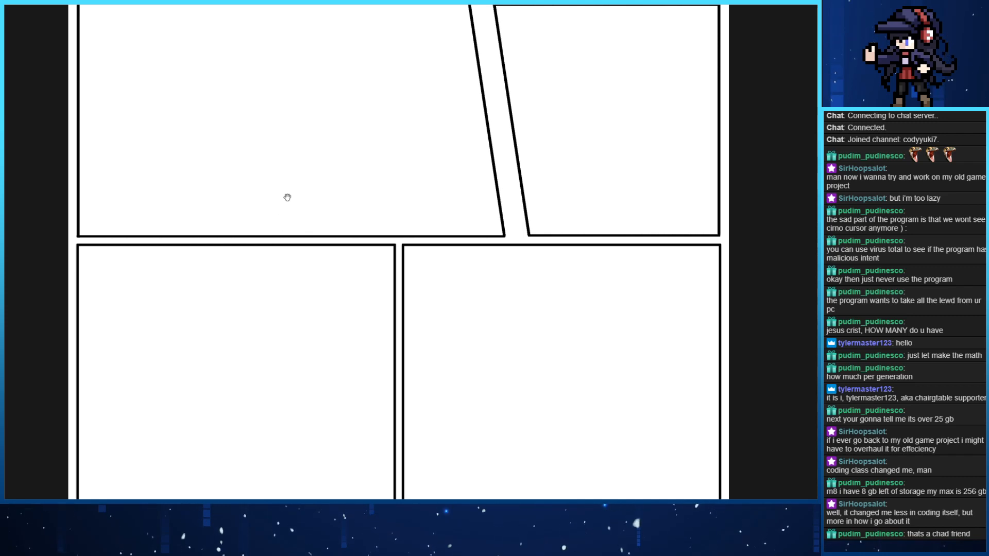
Look over the whole page from its upper corner to its lower edge to check the black panel borders and gutters
drag(300, 199, 222, 330)
mouse_move(267, 135)
mouse_down()
mouse_move(254, 196)
mouse_move(250, 359)
mouse_up()
drag(221, 215, 332, 178)
drag(247, 139, 364, 229)
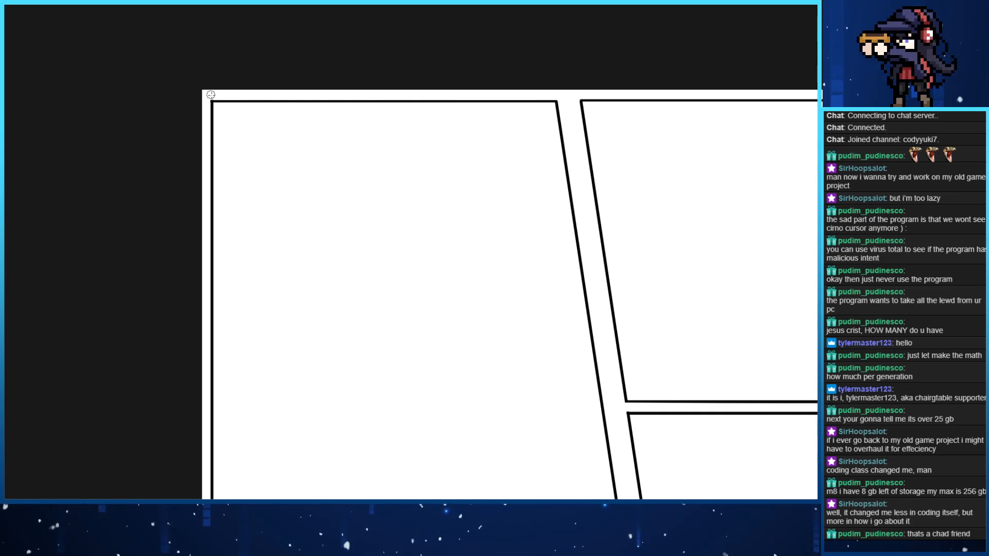
drag(313, 259, 185, 145)
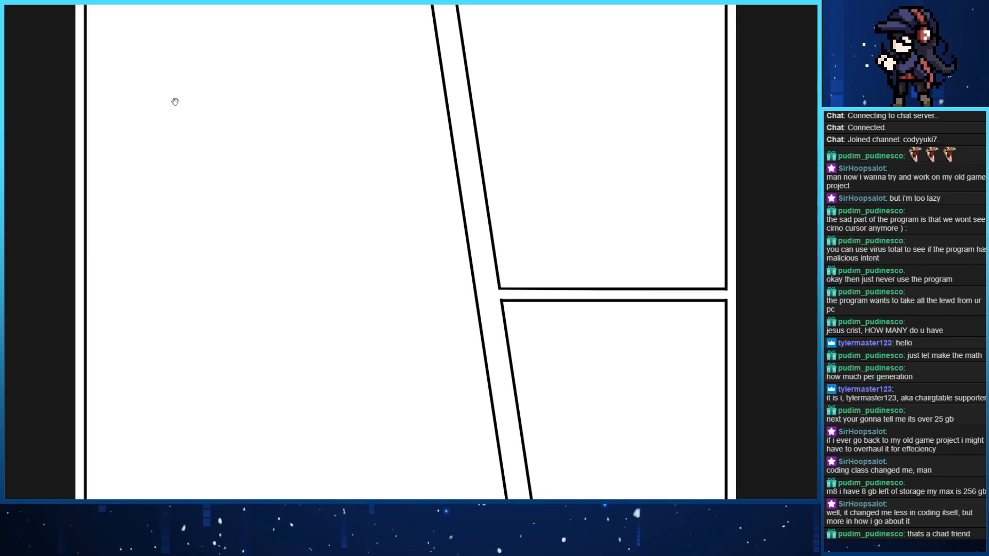
drag(206, 324, 190, 71)
drag(242, 331, 197, 128)
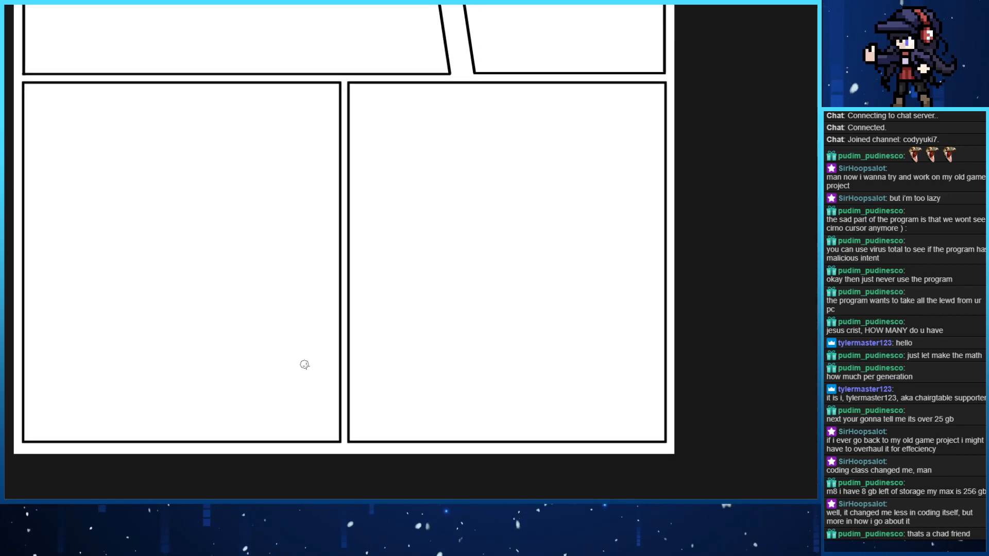
scroll(246, 321, up, 8)
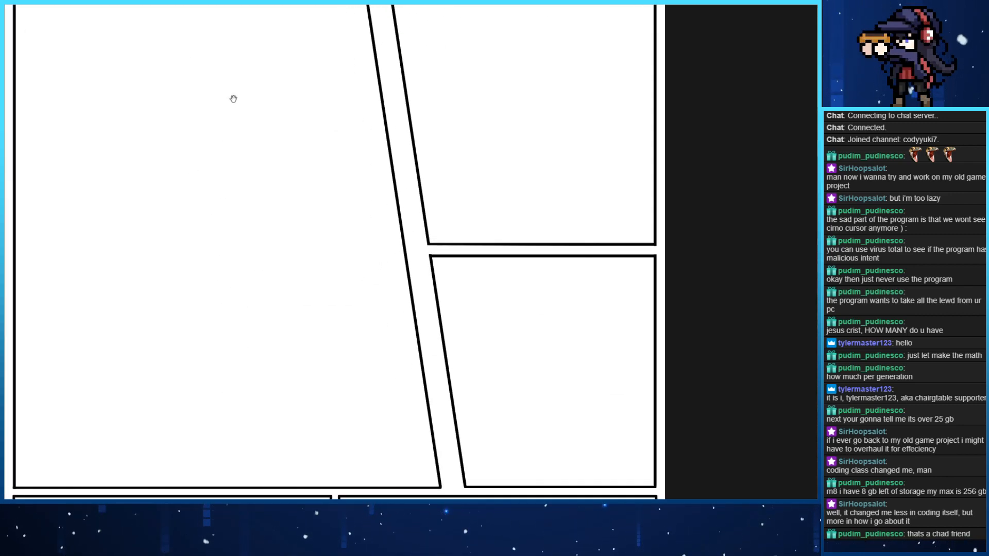
Show the character sketches and erase the white patch hiding the gutter lines between the two right-hand panels
click(817, 222)
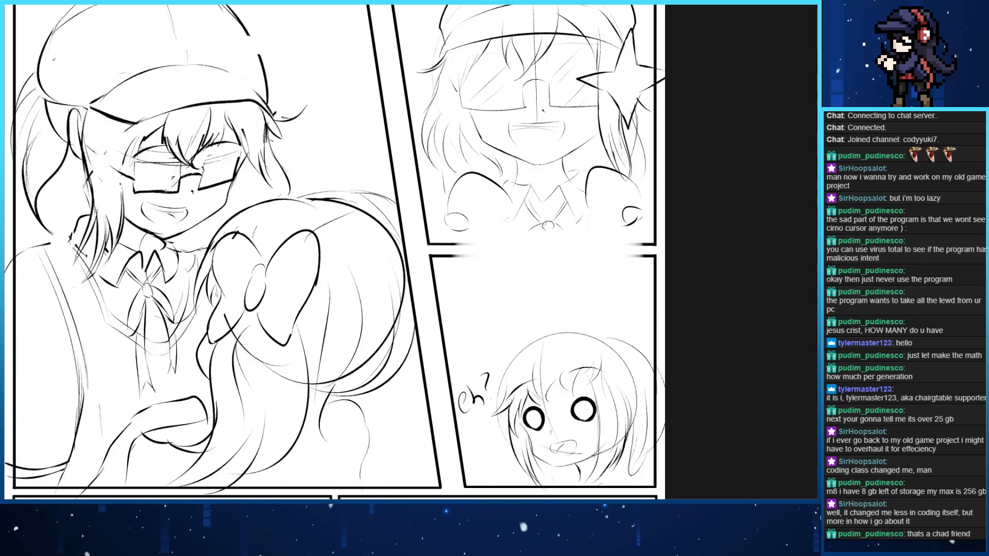
scroll(14, 315, up, 1)
scroll(31, 319, right, 2)
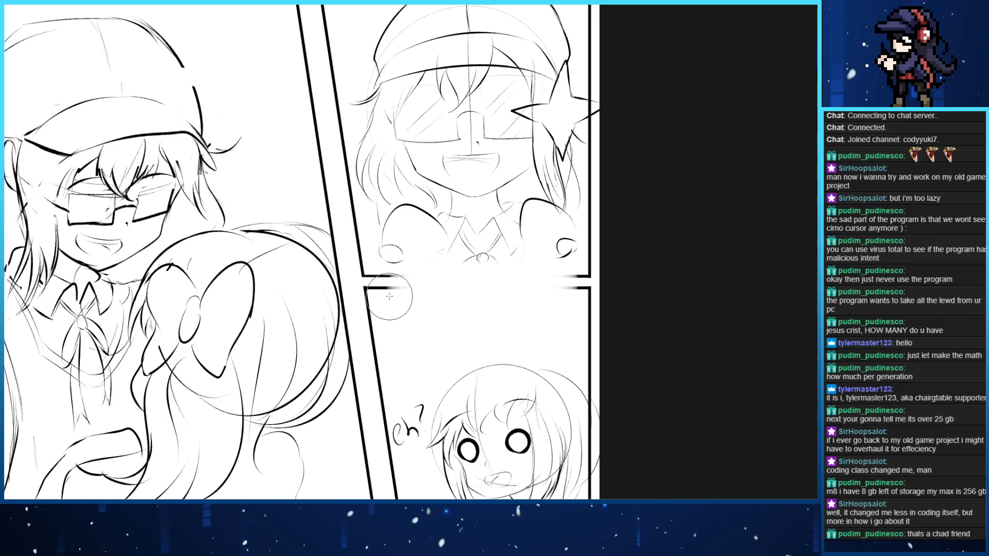
mouse_move(386, 287)
mouse_down()
mouse_move(620, 301)
mouse_move(630, 287)
mouse_up()
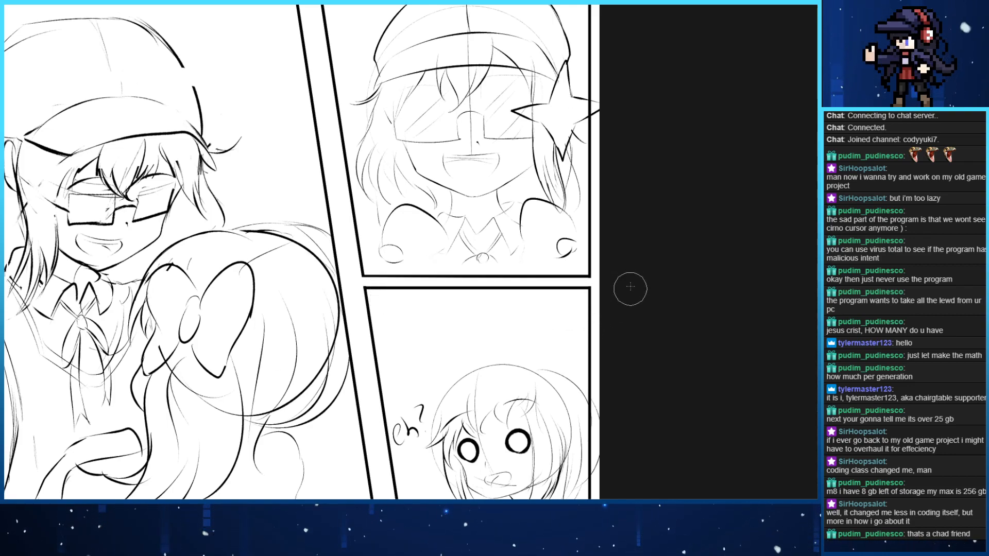
Fade the character sketches to light grey while keeping the panel borders solid black
drag(311, 249, 485, 252)
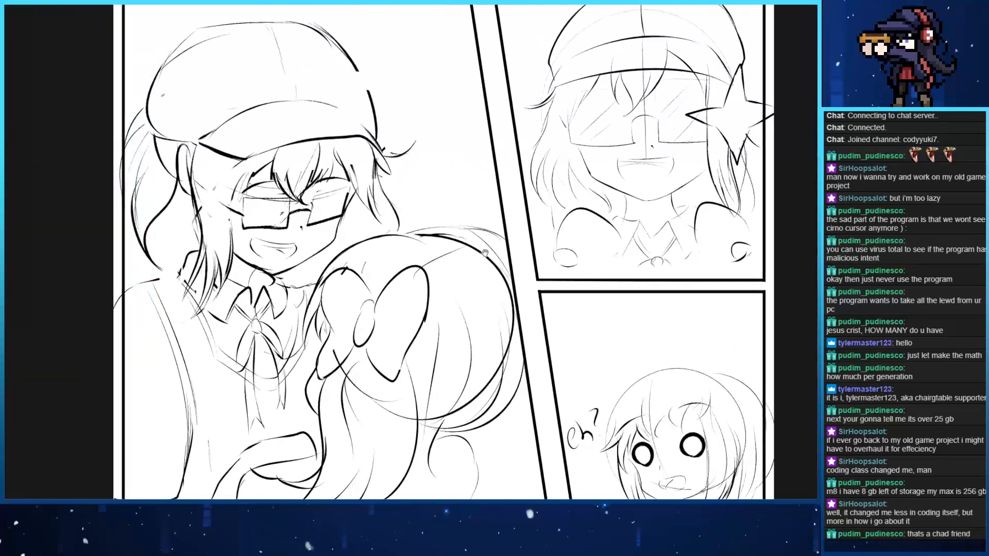
drag(212, 222, 288, 221)
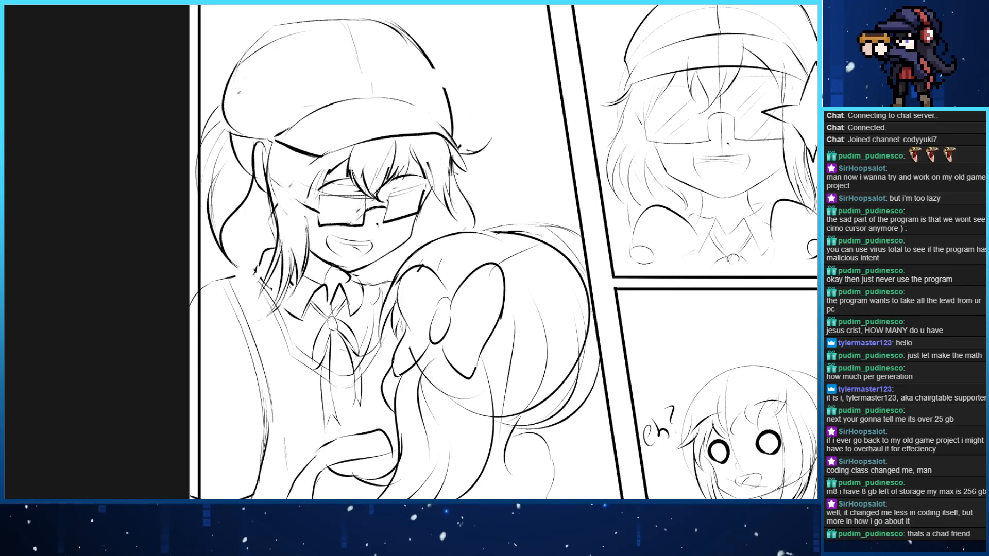
drag(193, 314, 183, 227)
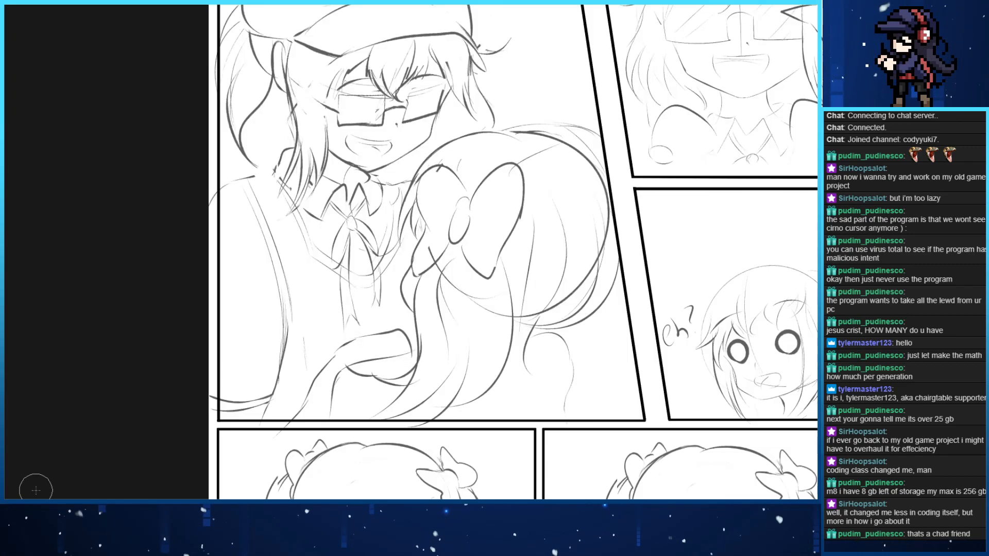
drag(90, 235, 49, 282)
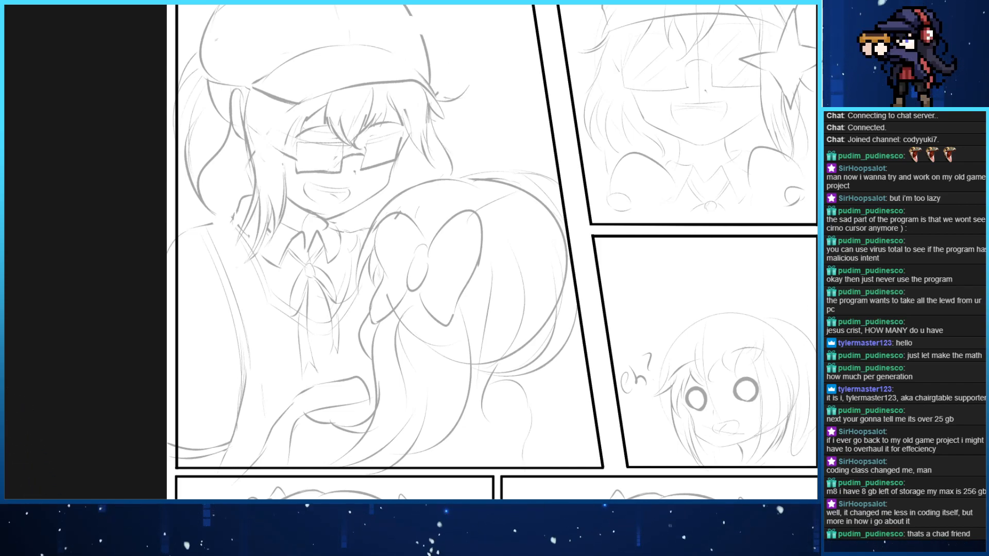
mouse_move(322, 94)
mouse_down()
mouse_move(236, 273)
mouse_move(243, 165)
mouse_move(264, 203)
mouse_up()
key(ctrl+z)
drag(337, 49, 255, 291)
key(ctrl+z)
key(ctrl+z)
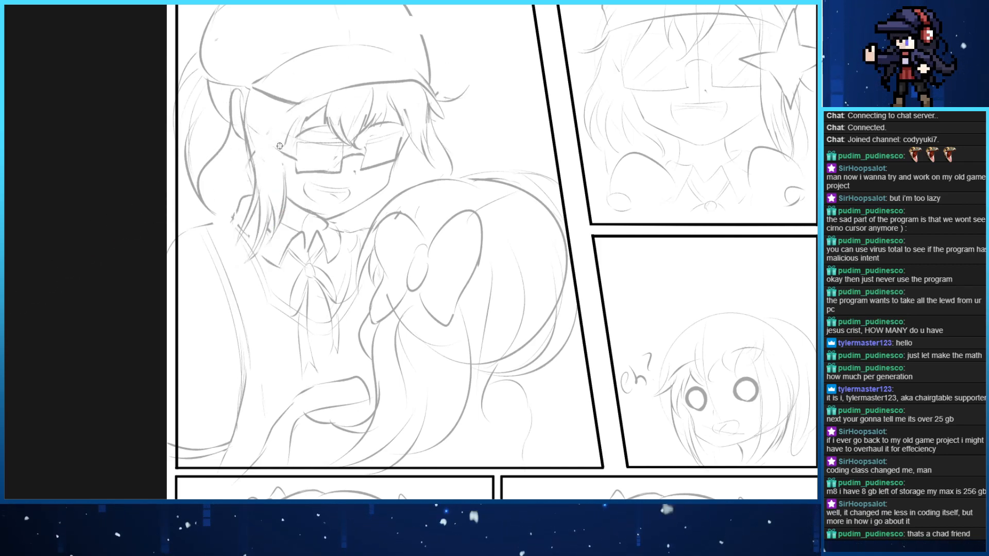
drag(343, 180, 283, 248)
drag(412, 74, 278, 303)
key(ctrl+z)
key(ctrl+z)
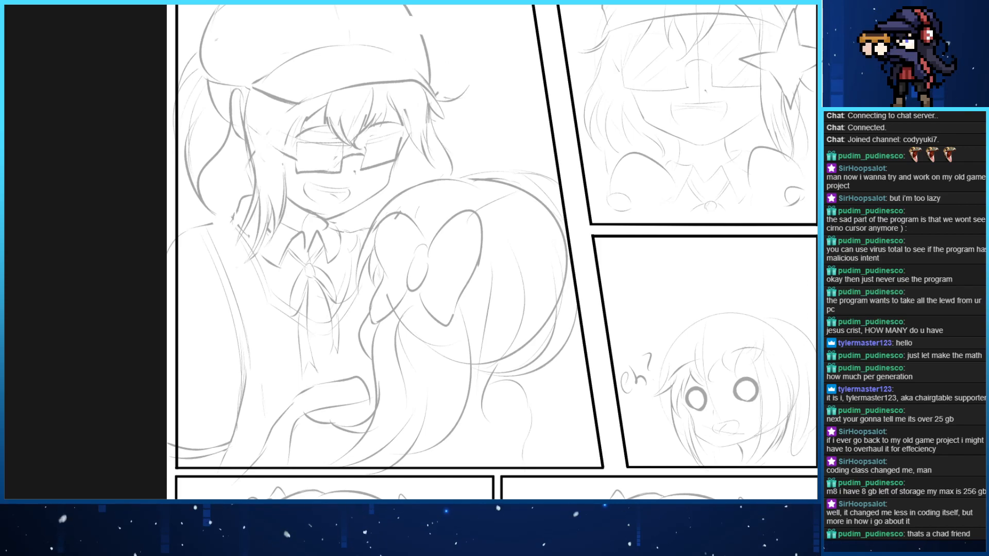
key(ctrl+plus)
key(ctrl+plus)
drag(386, 122, 360, 265)
key(ctrl+z)
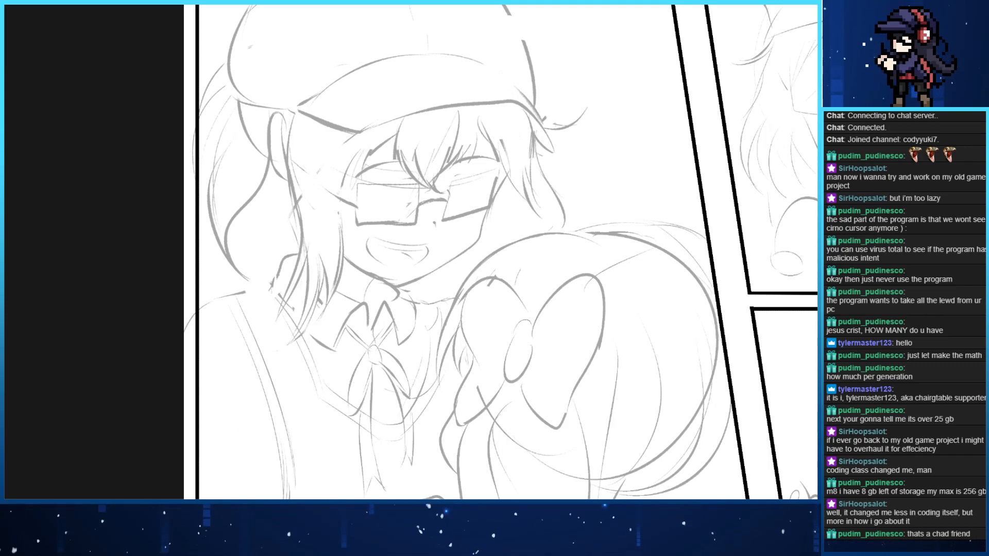
click(125, 2)
click(77, 2)
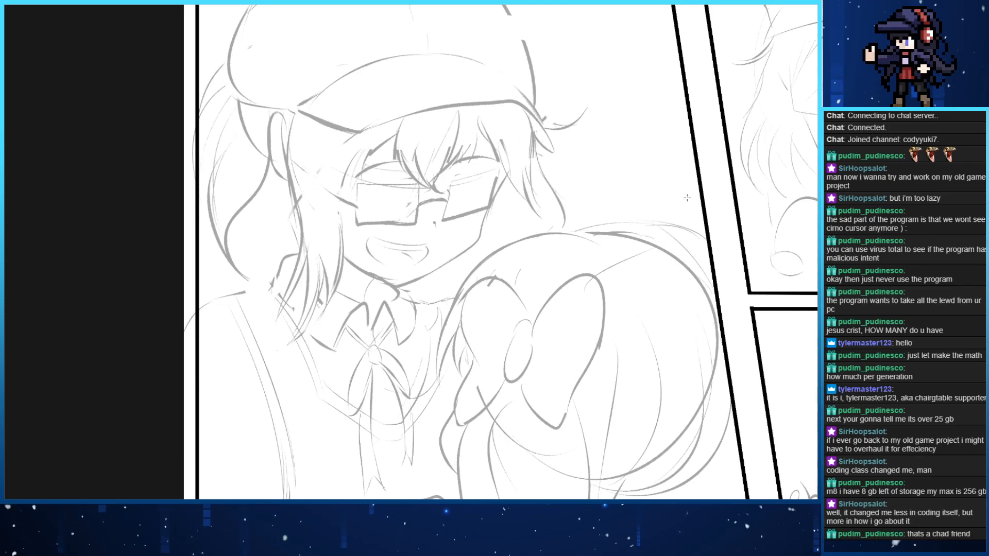
drag(161, 129, 98, 185)
drag(275, 240, 245, 379)
drag(306, 182, 253, 356)
key(ctrl+z)
key(ctrl+z)
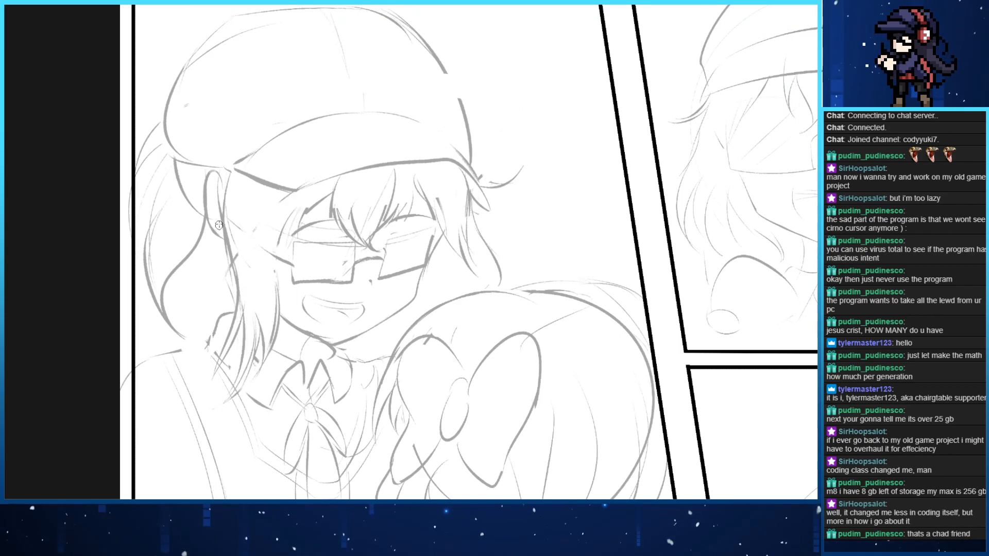
drag(307, 229, 256, 377)
key(ctrl+z)
drag(339, 195, 329, 250)
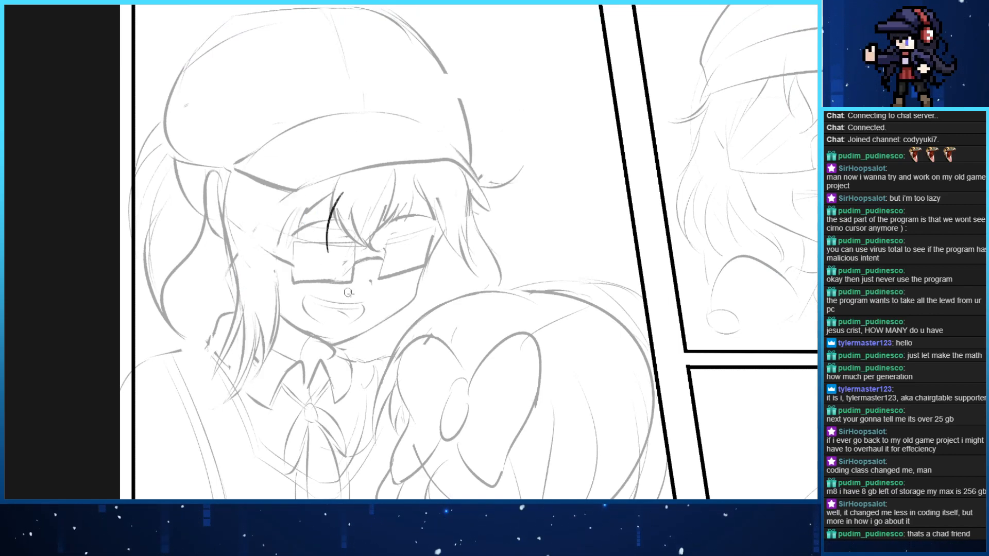
key(ctrl+z)
drag(334, 178, 363, 250)
key(ctrl+z)
drag(342, 206, 369, 251)
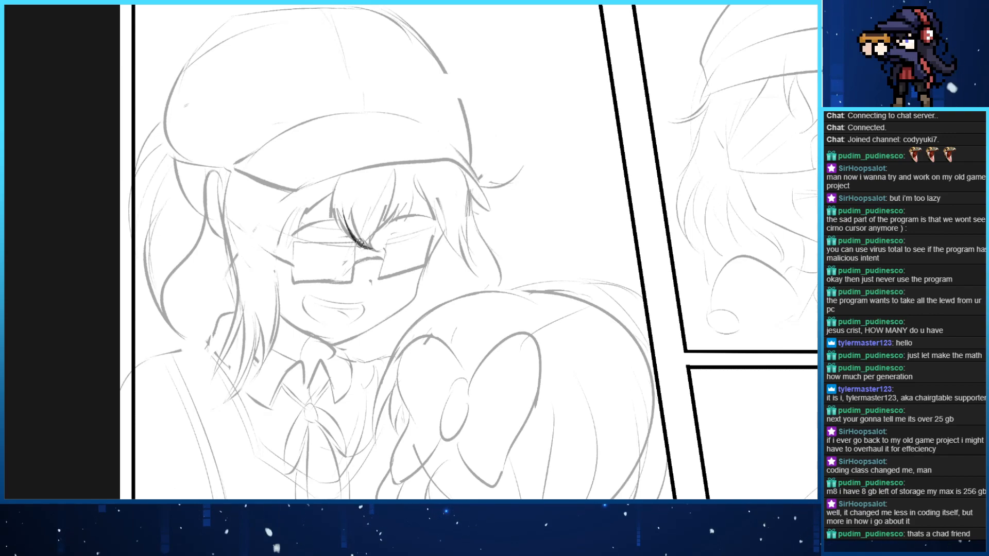
drag(333, 188, 365, 253)
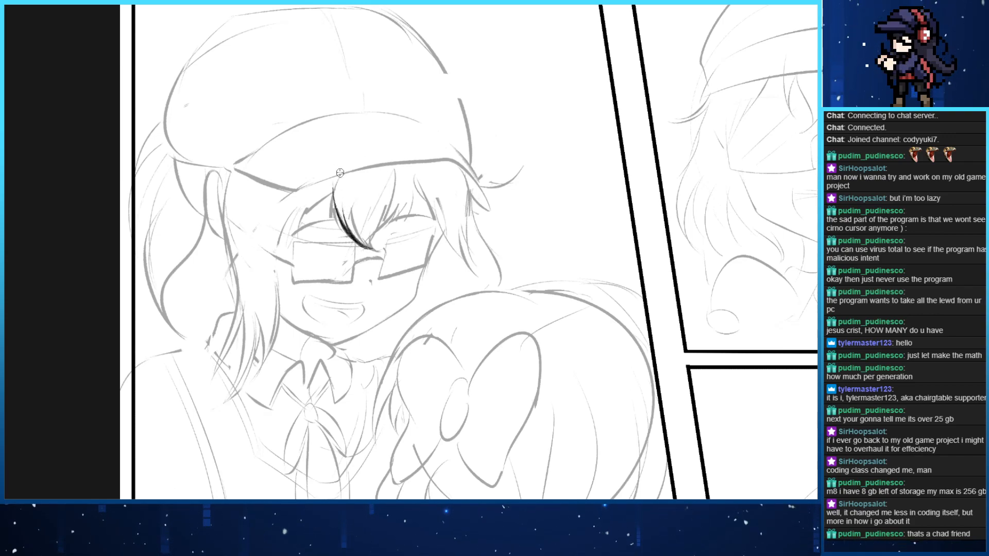
key(ctrl+z)
key(ctrl+z)
Ink the left contour of the central bang from the cap brim, with short strands meeting in its pointed tip between the lenses
drag(338, 176, 355, 243)
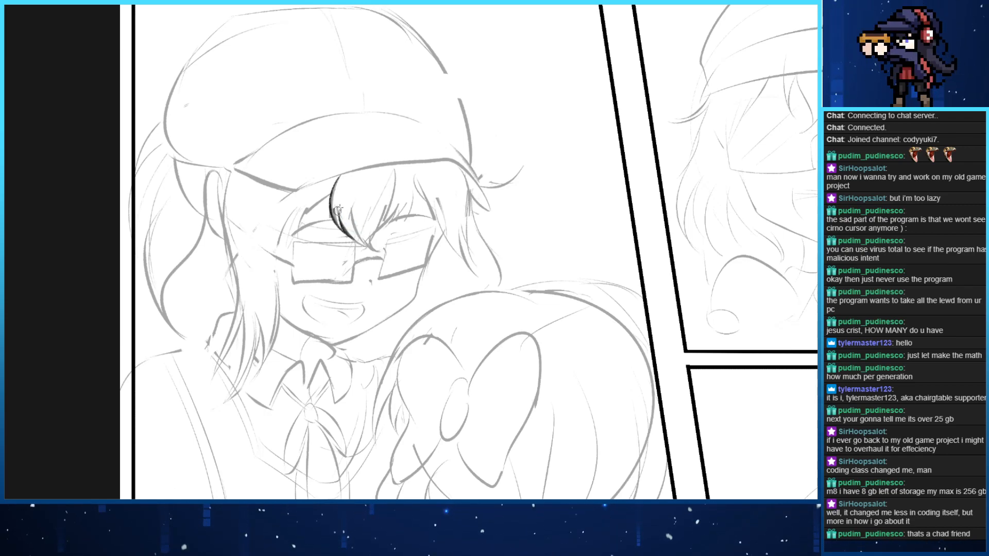
drag(338, 210, 360, 276)
key(ctrl+z)
drag(339, 207, 352, 270)
key(ctrl+z)
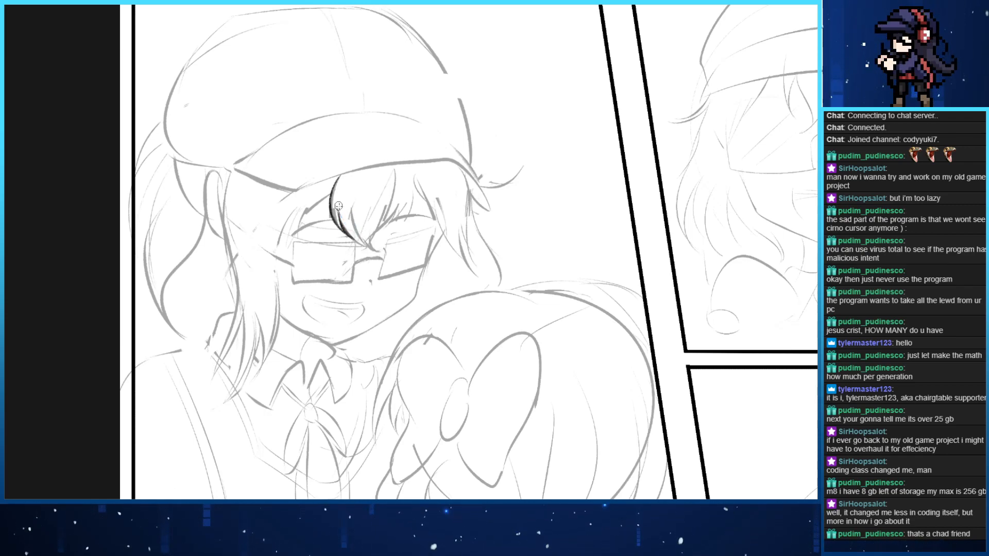
drag(338, 206, 370, 260)
drag(376, 219, 369, 260)
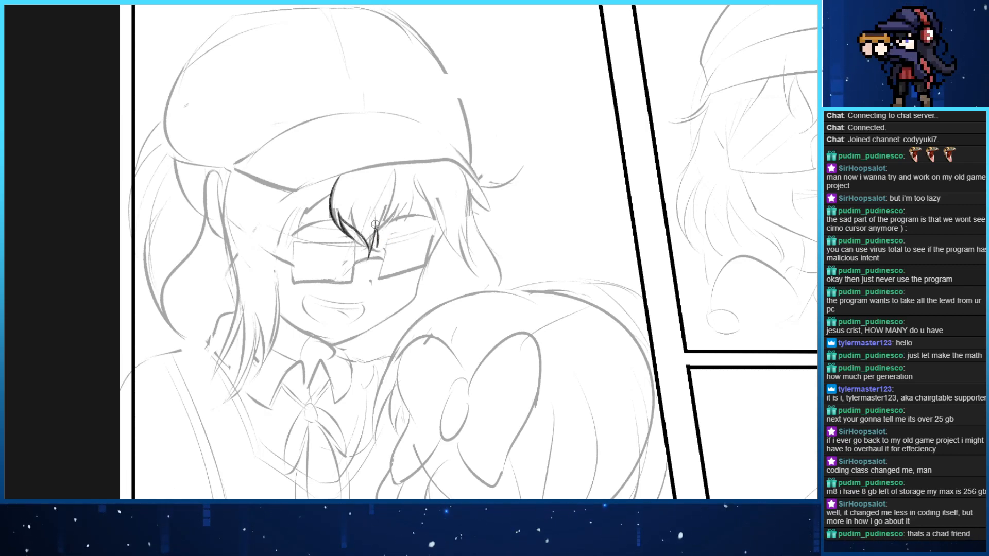
Ink the right contour of the central bang as one curve from the cap brim down to the pointed tip
mouse_move(386, 222)
mouse_down()
mouse_move(394, 162)
mouse_move(382, 209)
mouse_up()
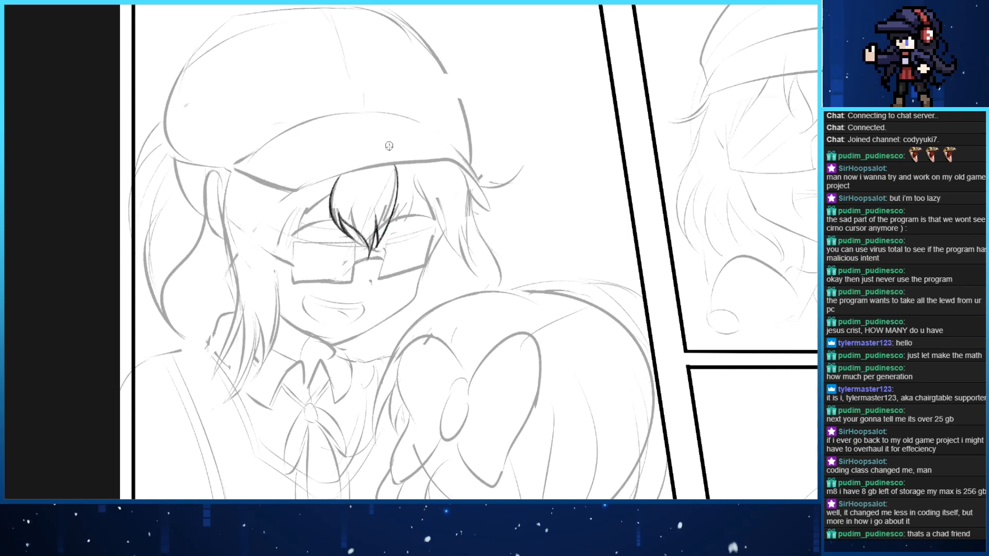
drag(394, 165, 423, 218)
key(ctrl+z)
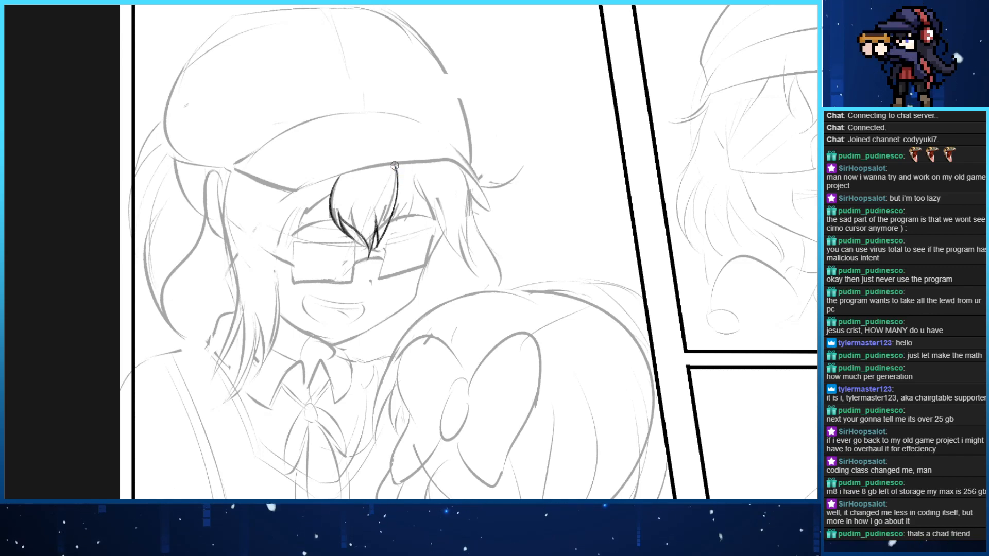
key(ctrl+y)
key(ctrl+z)
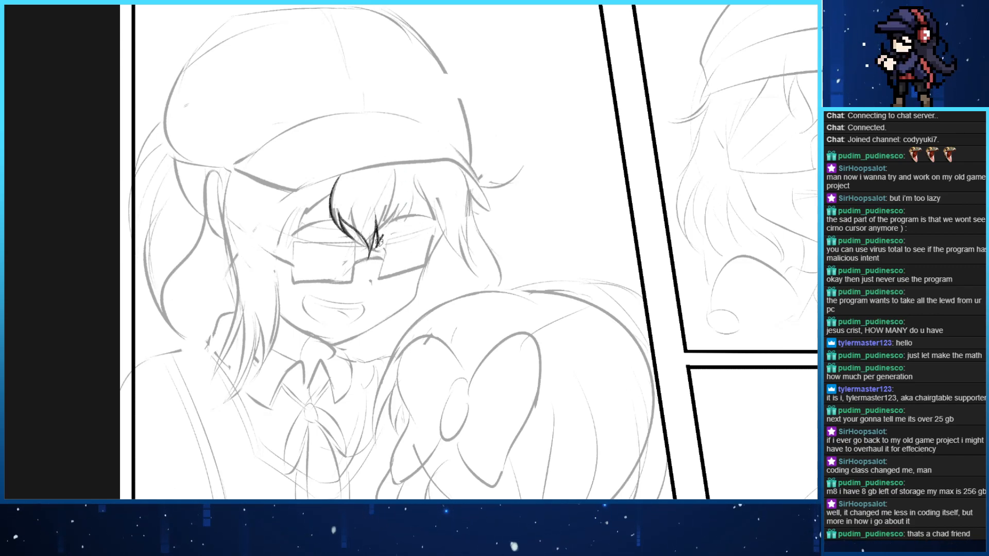
drag(407, 154, 378, 243)
key(ctrl+z)
drag(408, 165, 375, 248)
key(ctrl+z)
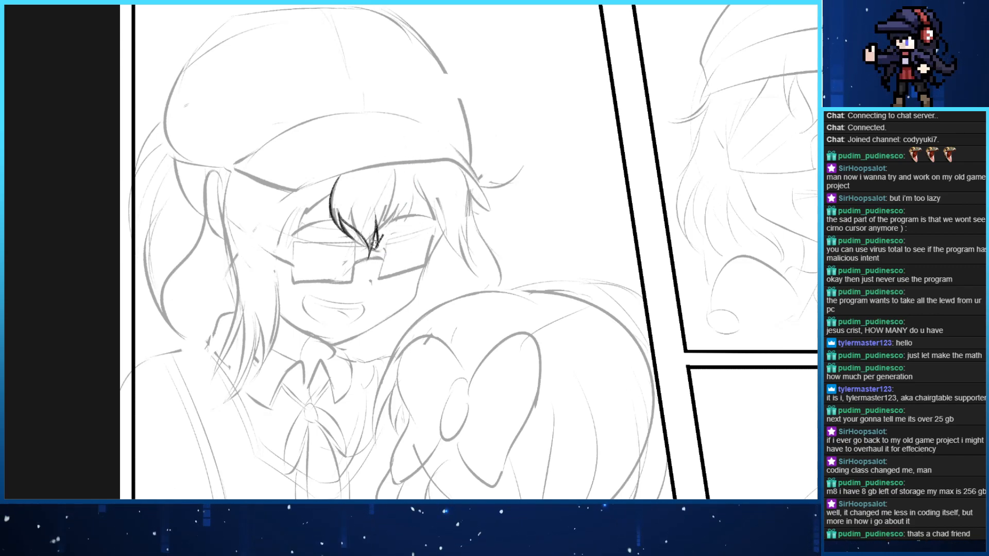
key(ctrl+y)
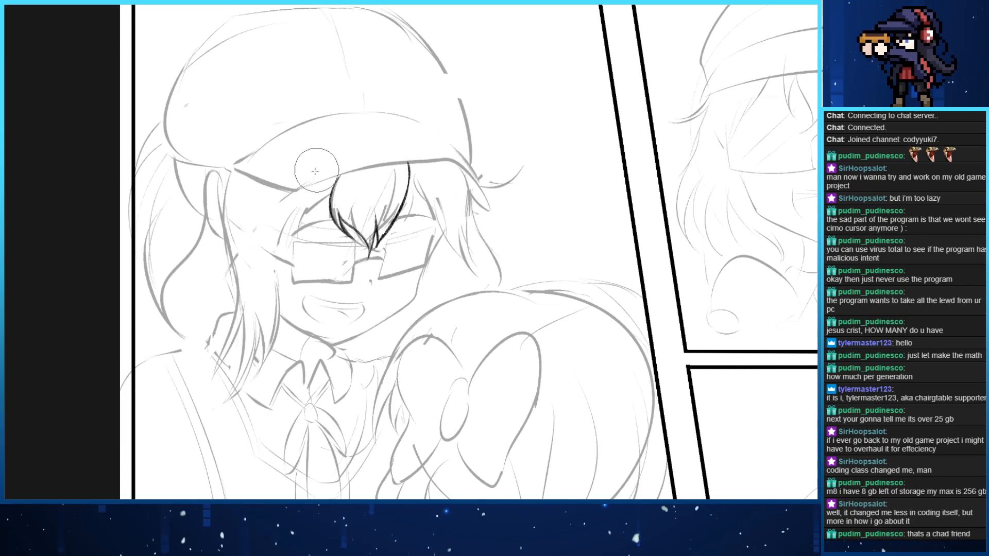
Erase the left contour of the central bang and redraw it slightly further in, making the bang narrower
key(ctrl+z)
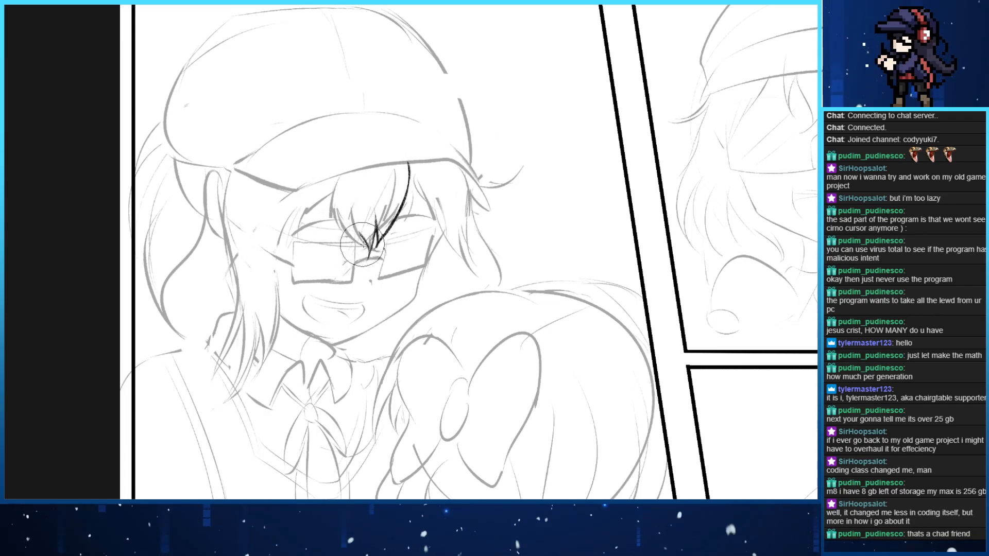
key(ctrl+z)
drag(345, 170, 369, 246)
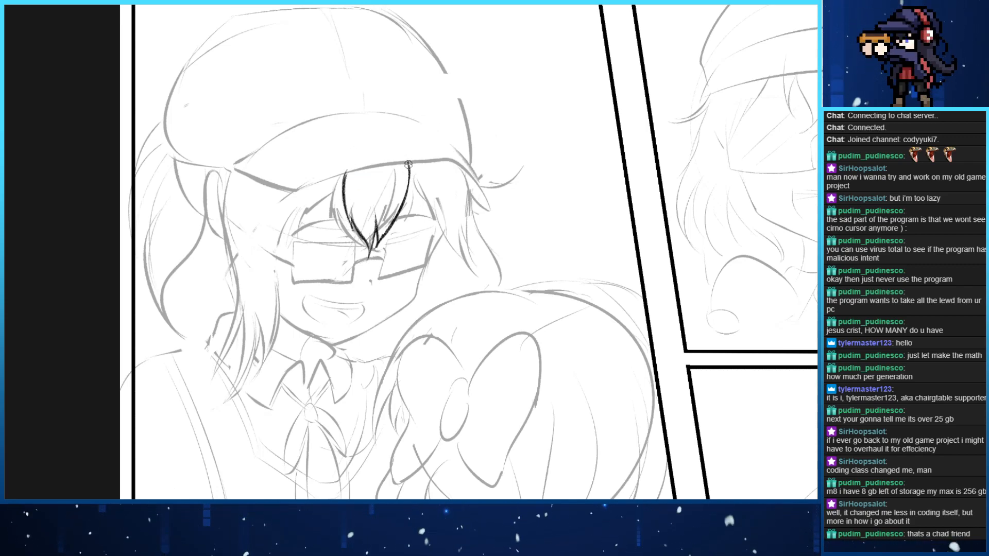
Ink the hair strand slanting from the top of the central bang down past the right eyebrow
drag(414, 177, 435, 236)
key(ctrl+z)
drag(406, 159, 426, 219)
key(ctrl+z)
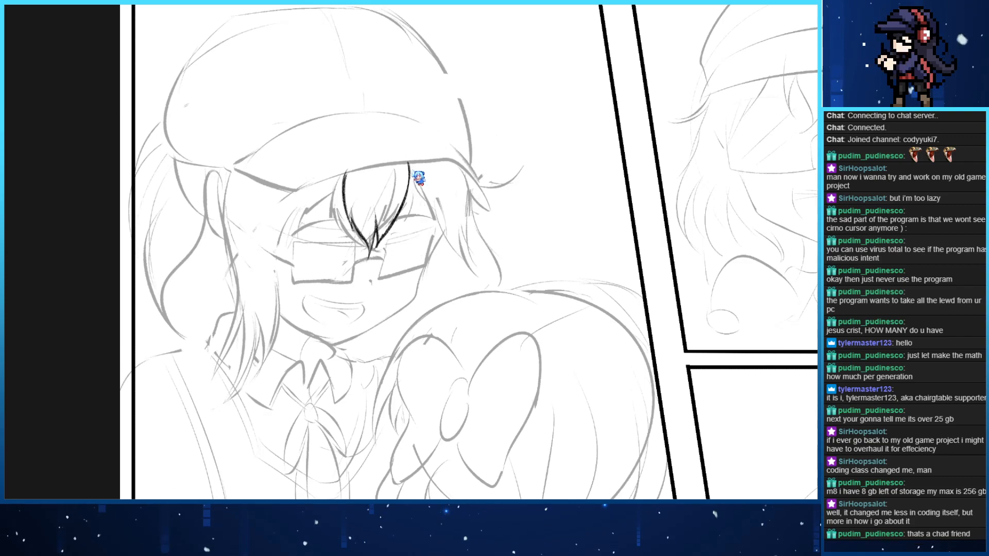
drag(412, 172, 433, 219)
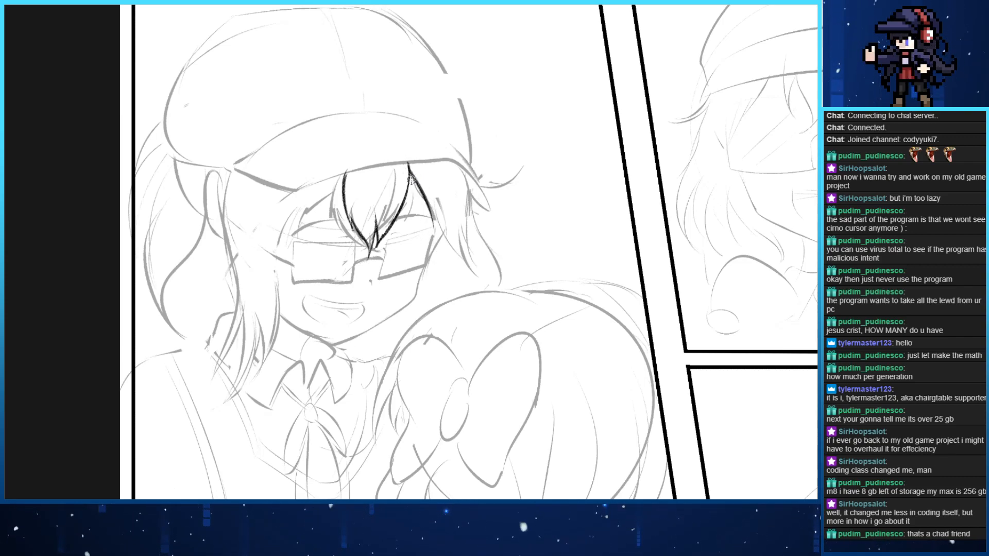
Ink the inner edge of the right side lock down past the jaw, with its lower strands curving back up from the tip
drag(437, 177, 426, 265)
key(ctrl+z)
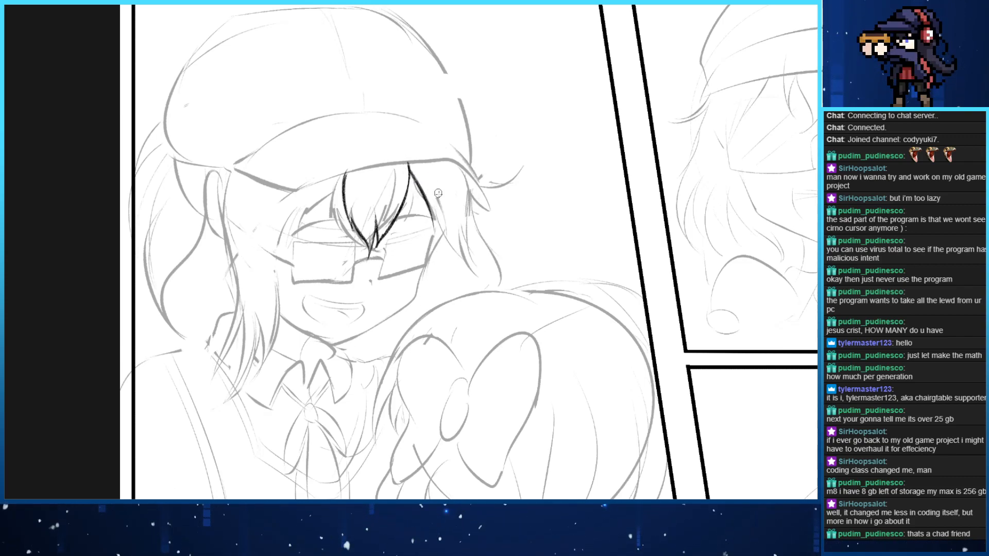
drag(438, 191, 427, 305)
key(ctrl+z)
mouse_move(437, 195)
mouse_down()
mouse_move(417, 333)
mouse_move(440, 262)
mouse_up()
key(ctrl+z)
drag(418, 335, 442, 261)
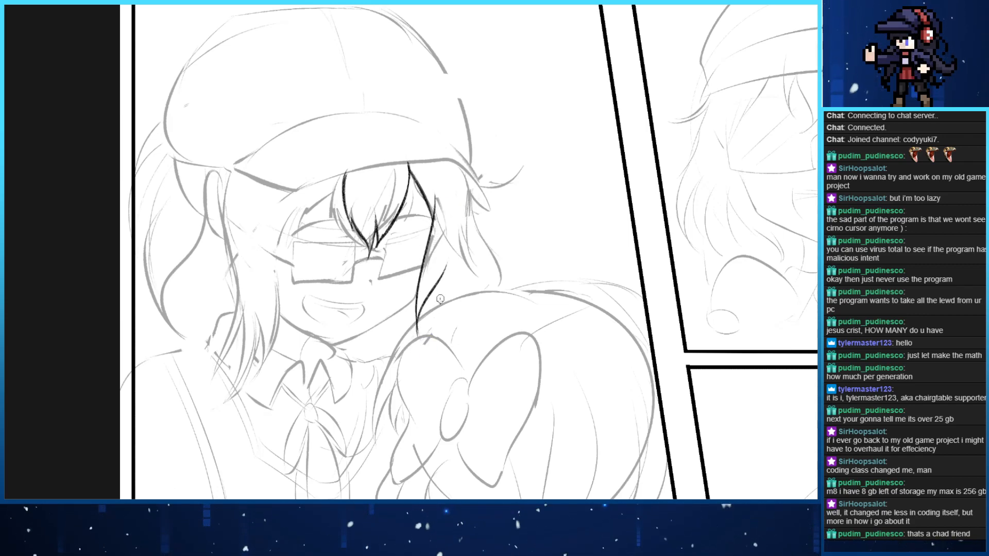
drag(433, 312, 468, 252)
Ink the outer edge of the right side lock, curving from beneath the cap brim down to the lower strands
drag(461, 163, 469, 270)
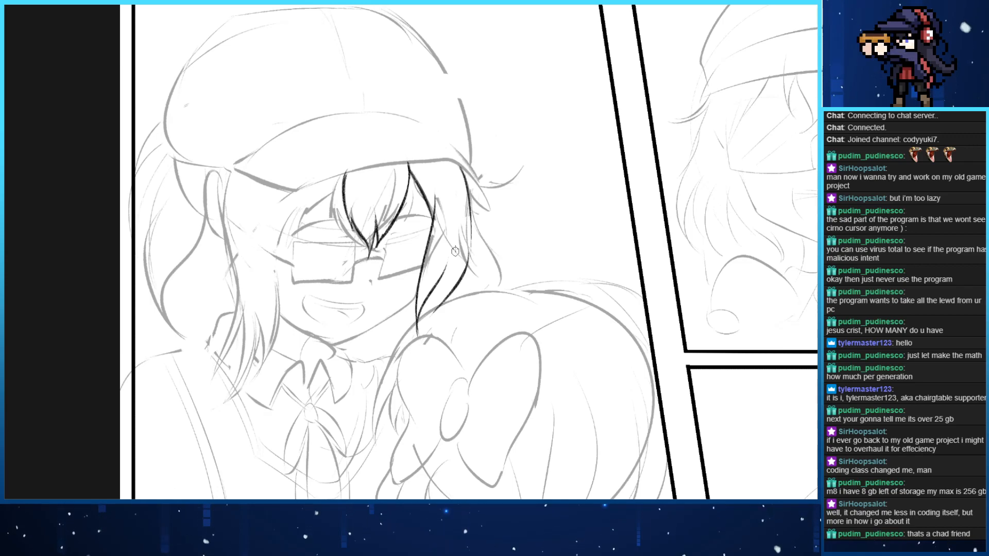
key(ctrl+z)
drag(460, 165, 469, 261)
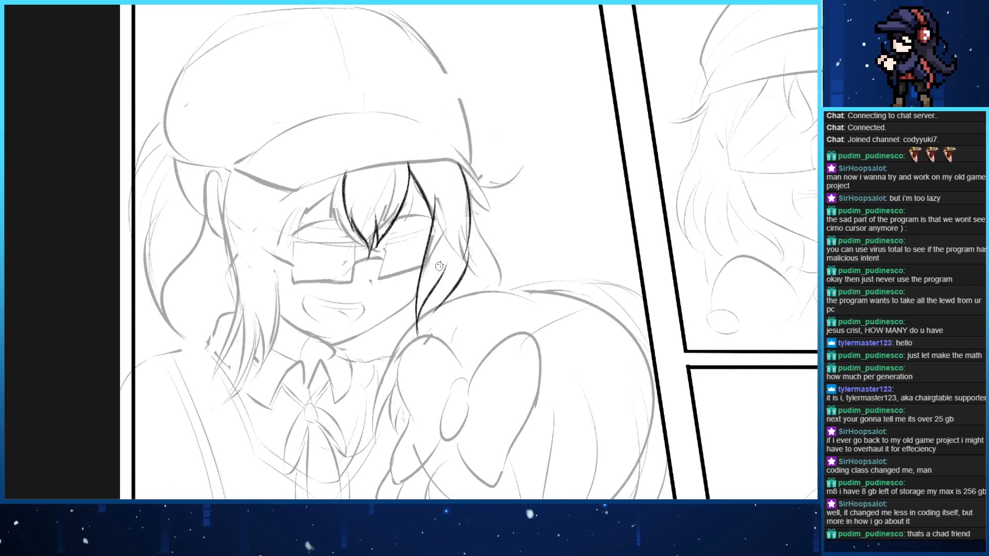
key(ctrl+z)
drag(456, 162, 469, 255)
key(ctrl+z)
drag(455, 164, 468, 260)
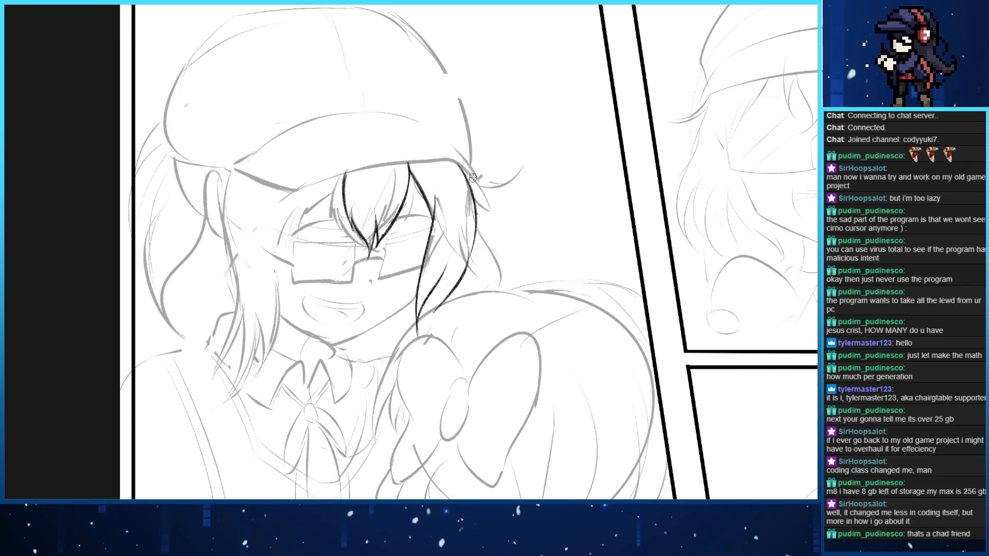
Add a thin extra strand along the outside of the right side lock's lower half
drag(476, 175, 479, 299)
key(ctrl+z)
drag(472, 197, 475, 317)
key(ctrl+z)
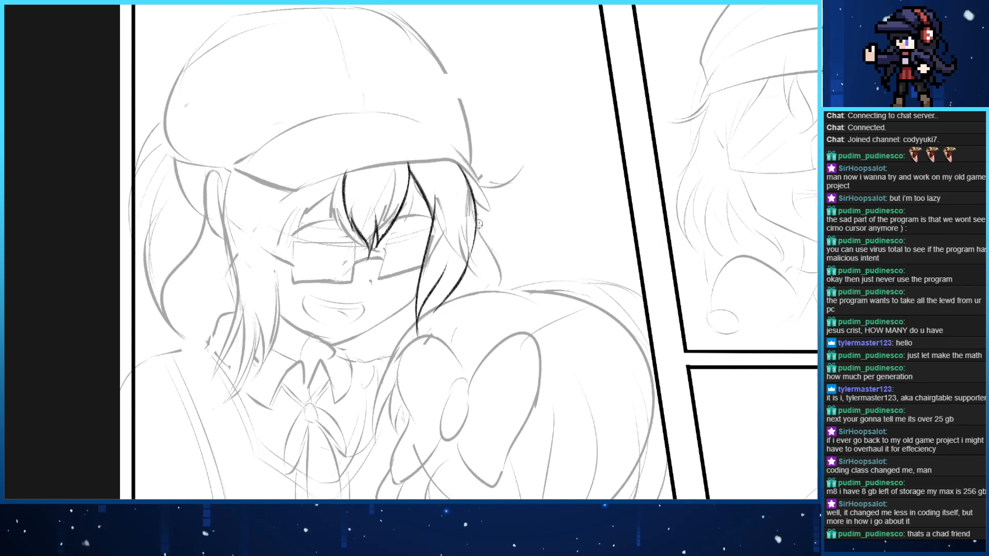
key(ctrl+y)
key(ctrl+z)
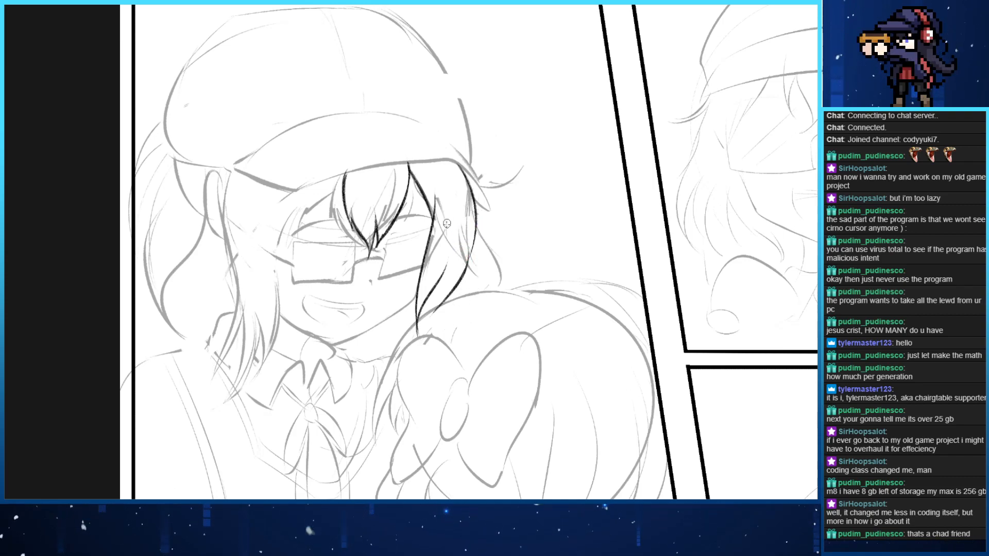
drag(470, 298, 475, 215)
key(ctrl+z)
drag(467, 297, 472, 200)
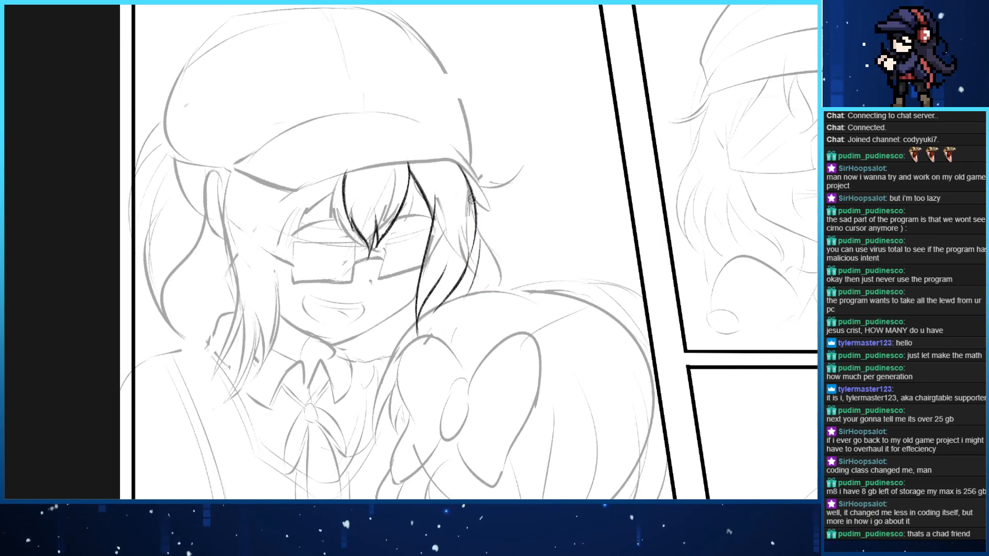
key(ctrl+z)
drag(463, 297, 476, 219)
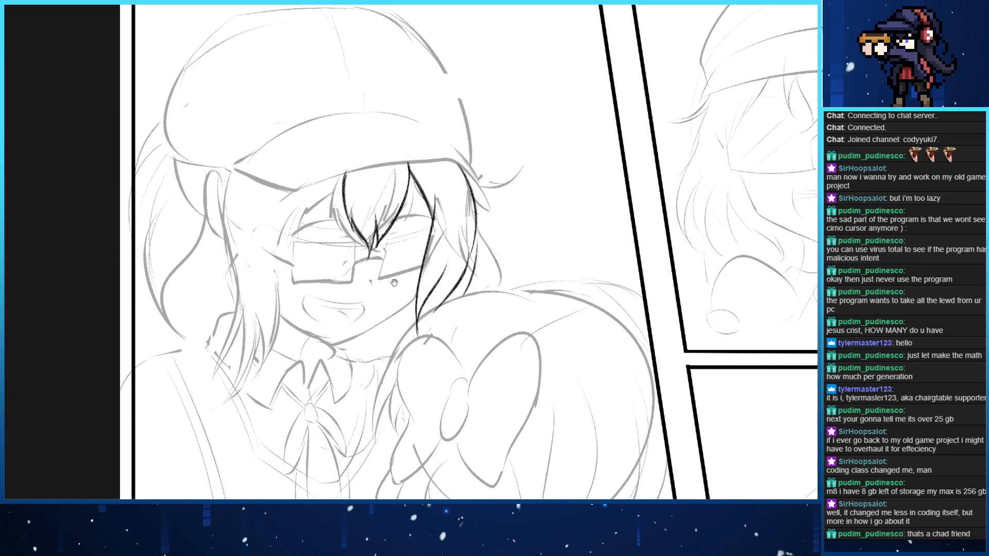
Erase the lower part of the right side lock, keeping only its short upper strokes below the cap brim
drag(410, 208, 428, 156)
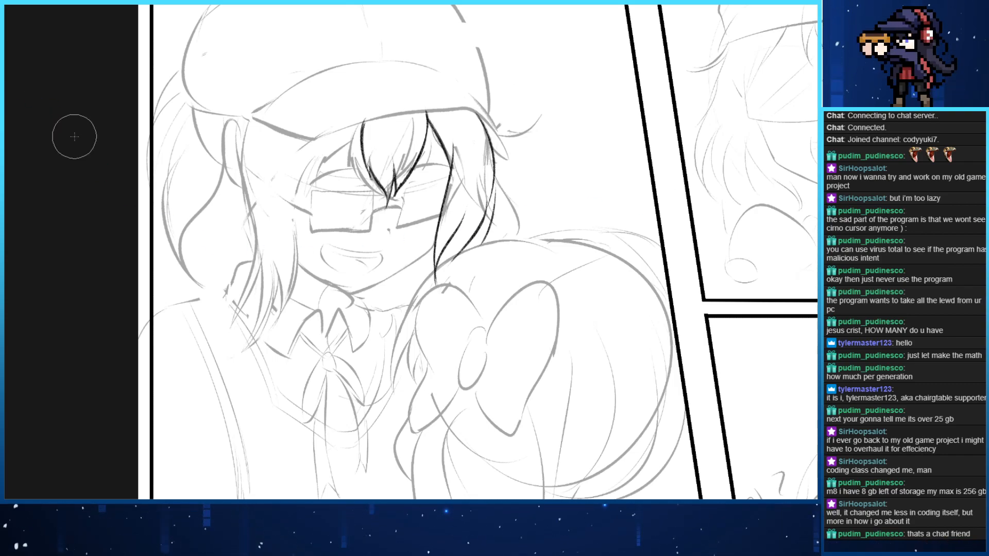
drag(309, 135, 268, 124)
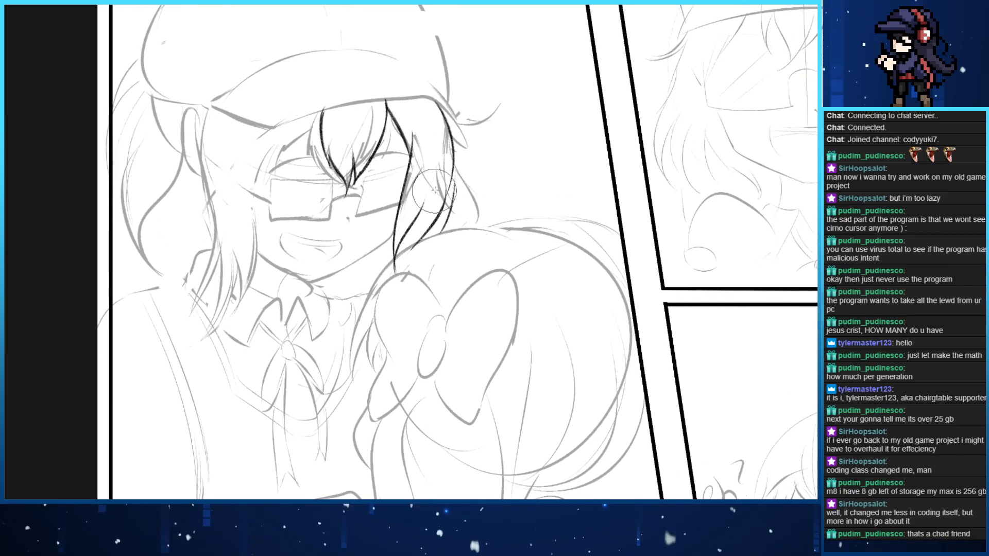
mouse_move(415, 129)
mouse_down()
mouse_move(395, 223)
mouse_move(401, 197)
mouse_move(435, 212)
mouse_up()
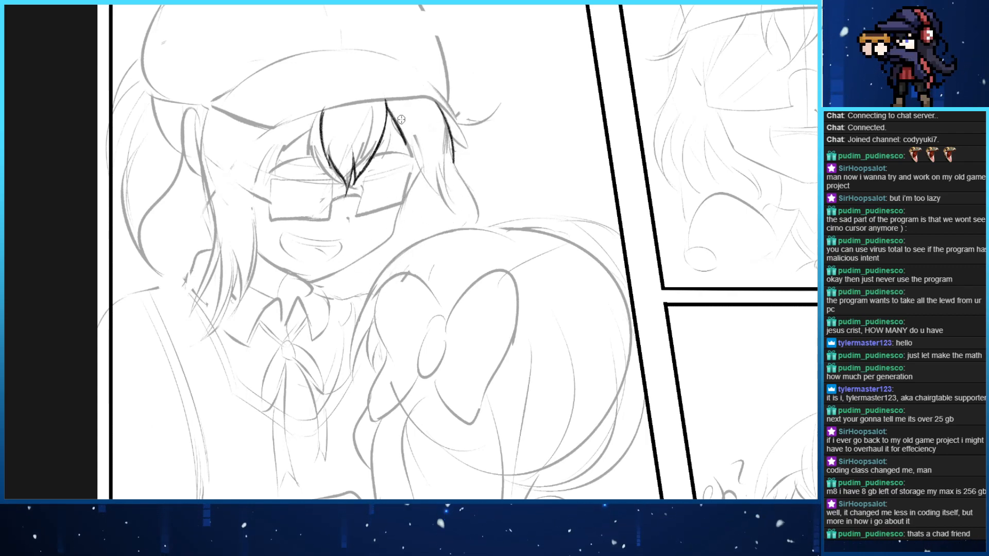
Redraw the right side lock's inner edge as a long curve from the brim, sweeping inward beneath the cheek to the jaw
key(p)
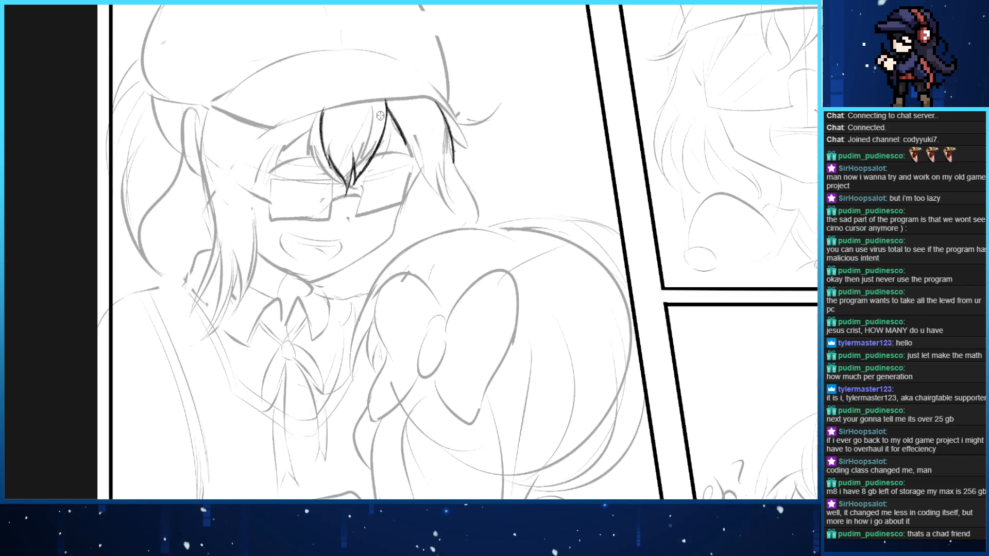
drag(390, 114, 415, 229)
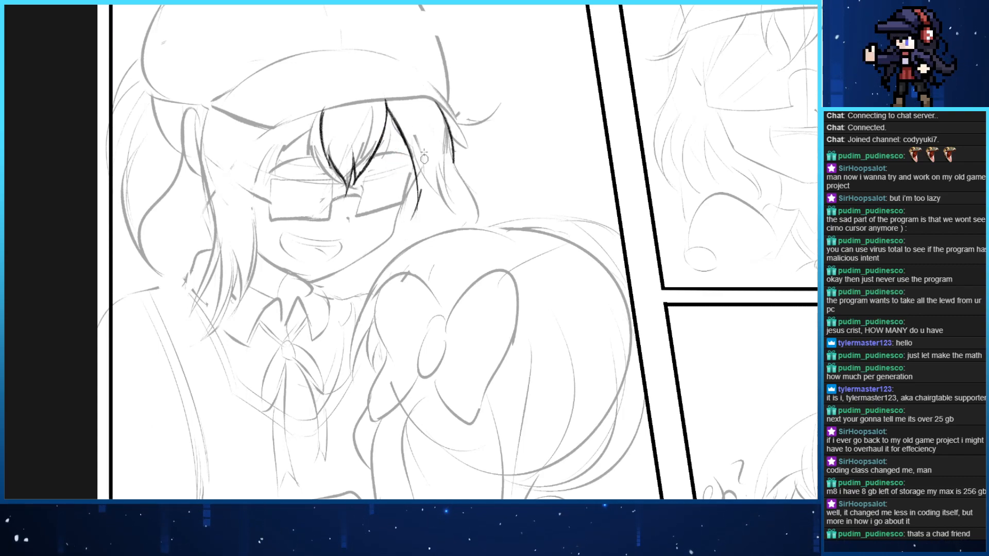
drag(423, 155, 422, 190)
drag(423, 152, 411, 212)
key(ctrl+z)
drag(422, 178, 374, 248)
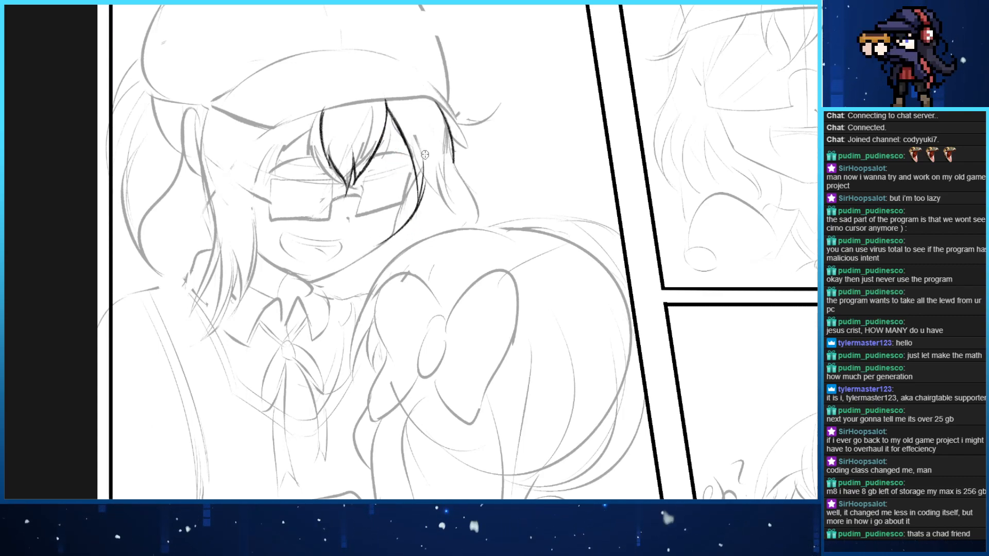
mouse_move(436, 205)
mouse_down()
mouse_move(371, 248)
mouse_move(401, 239)
mouse_move(431, 212)
mouse_up()
key(ctrl+z)
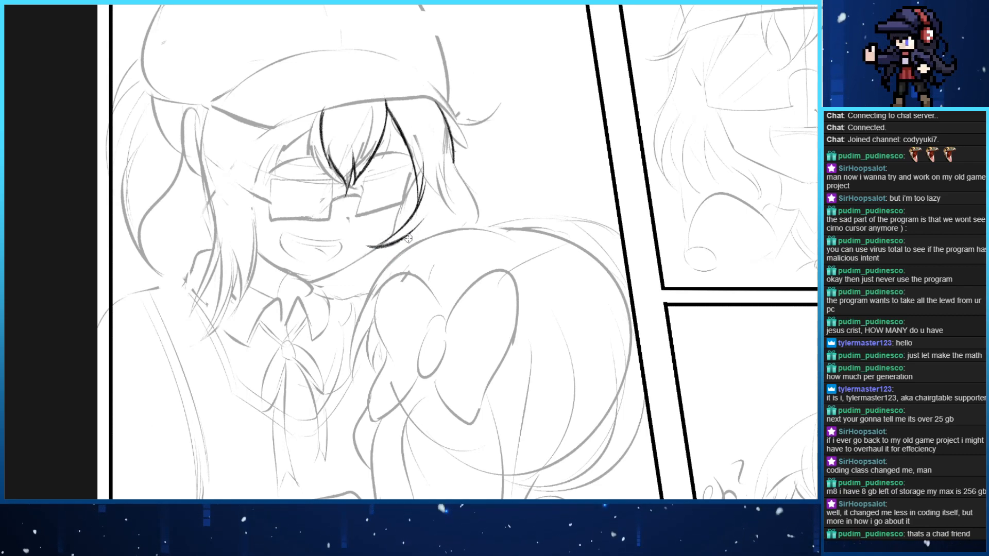
Ink the right side lock's lower sweep and outer contour, with a pointed tuft of hair flicking outward beside it
drag(389, 249, 448, 197)
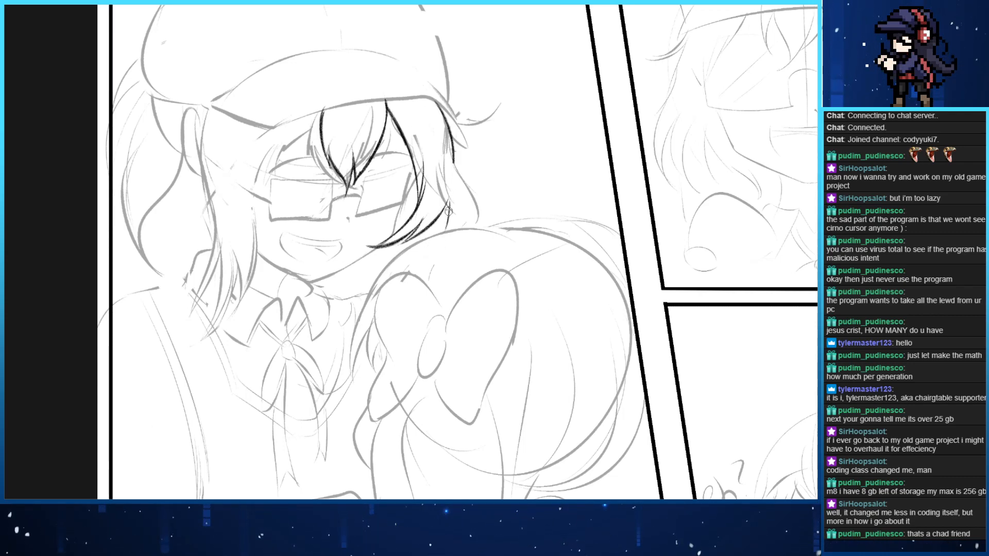
mouse_move(440, 229)
mouse_down()
mouse_move(444, 135)
mouse_move(480, 180)
mouse_up()
key(ctrl+z)
mouse_move(445, 125)
mouse_down()
mouse_move(484, 180)
mouse_move(455, 179)
mouse_up()
key(ctrl+z)
key(ctrl+z)
key(ctrl+z)
key(e)
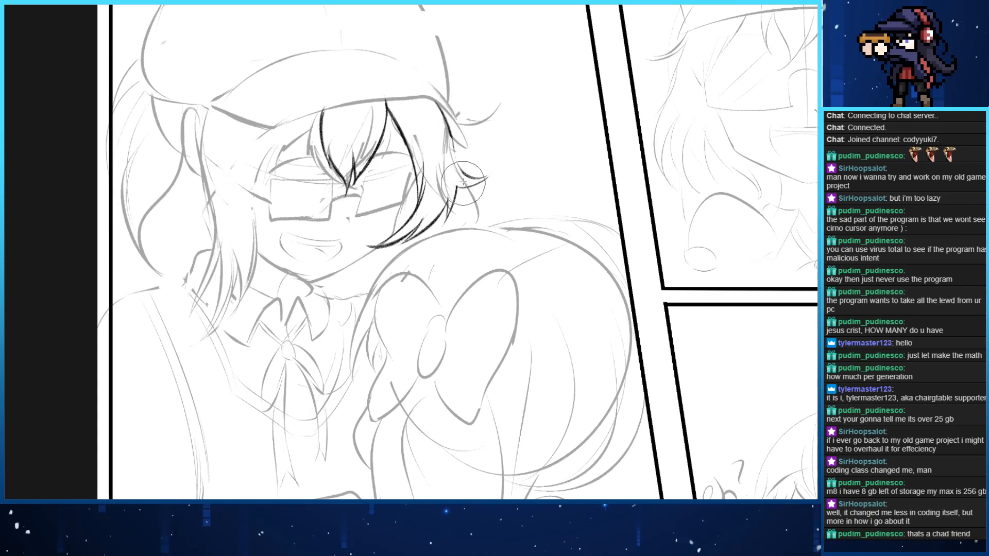
key(b)
drag(446, 120, 464, 171)
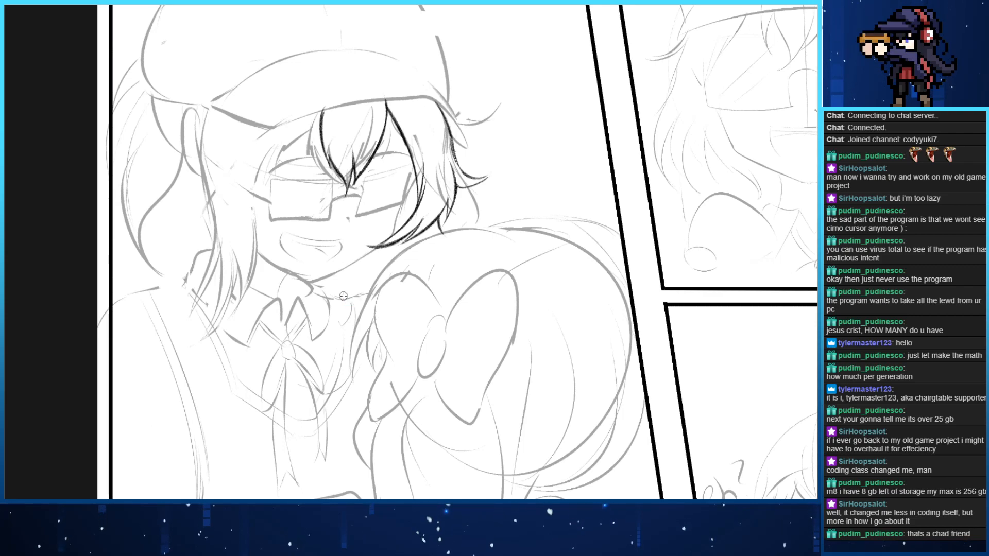
Ink the short pointed hair strands beside the neck, just above the big ribbon bow
drag(363, 270, 355, 303)
drag(368, 265, 371, 298)
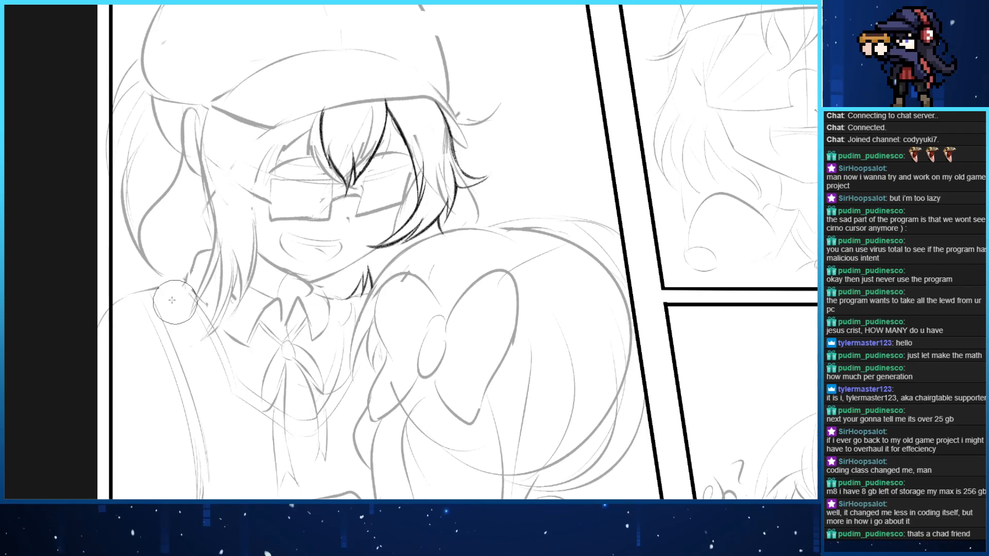
Ink a fringe strand slanting from the cap brim down to the temple beside the glasses
mouse_move(237, 263)
mouse_down()
mouse_move(281, 238)
mouse_move(295, 263)
mouse_up()
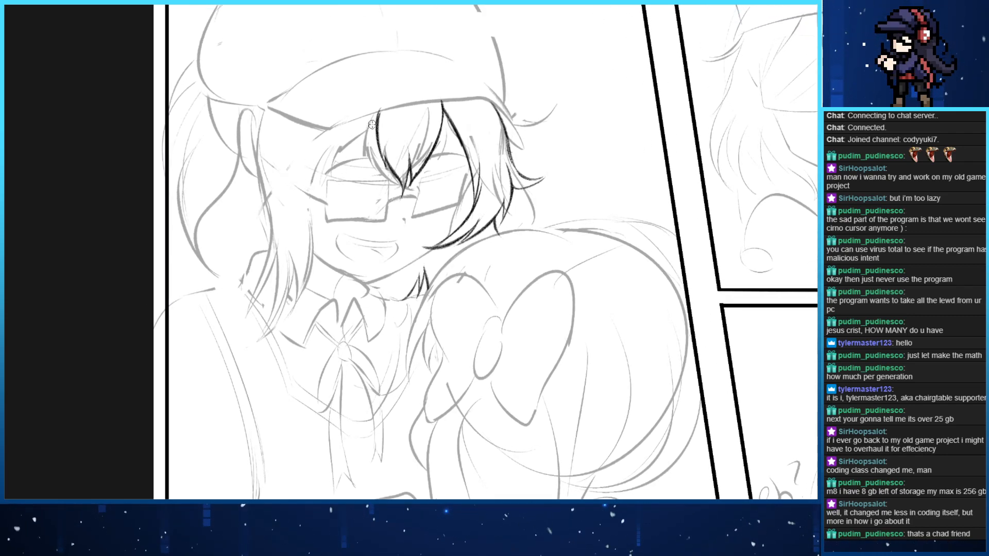
drag(370, 142, 313, 182)
key(ctrl+z)
drag(348, 120, 309, 183)
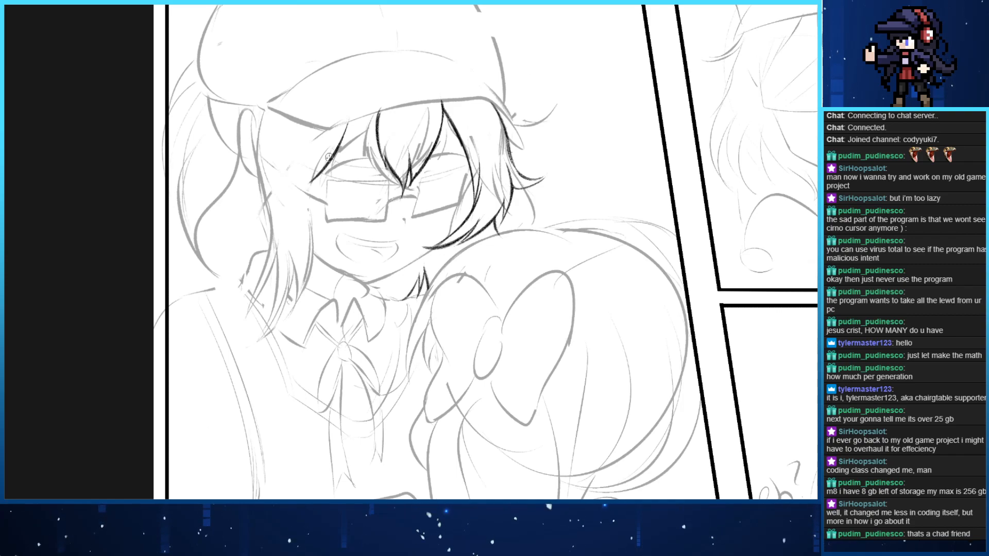
key(ctrl+z)
drag(352, 124, 314, 180)
key(ctrl+z)
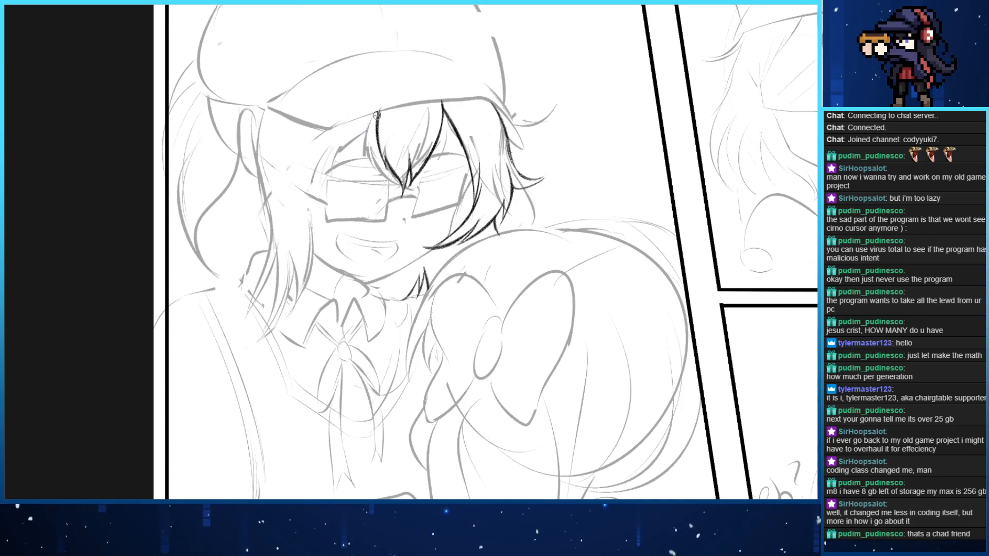
key(e)
key(p)
drag(351, 119, 318, 189)
key(ctrl+z)
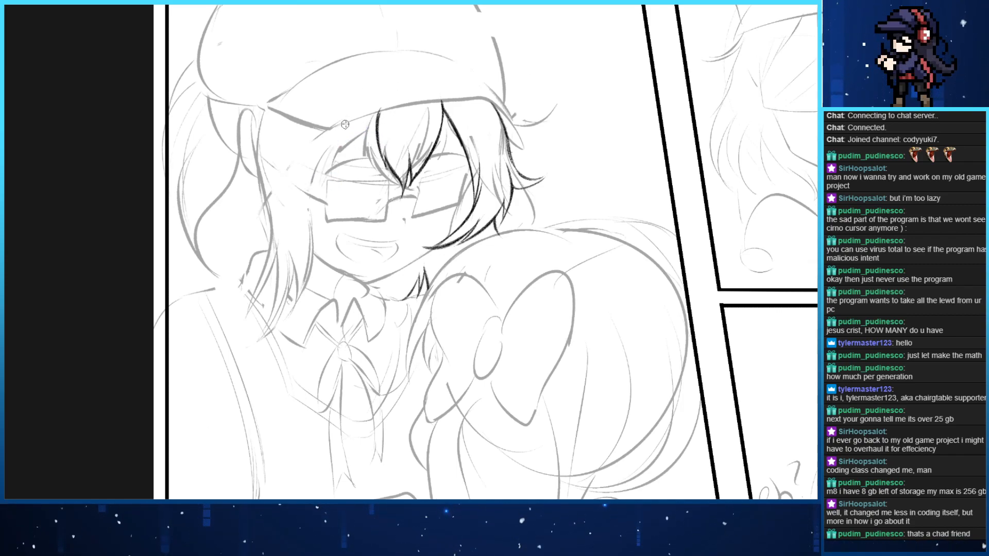
mouse_move(348, 121)
mouse_down()
mouse_move(310, 187)
mouse_move(340, 146)
mouse_move(315, 179)
mouse_move(314, 208)
mouse_up()
key(ctrl+z)
key(ctrl+z)
Ink the left side lock's inner edge as a long curve from the temple past the jaw to a pointed tip near the collar
drag(314, 158, 319, 242)
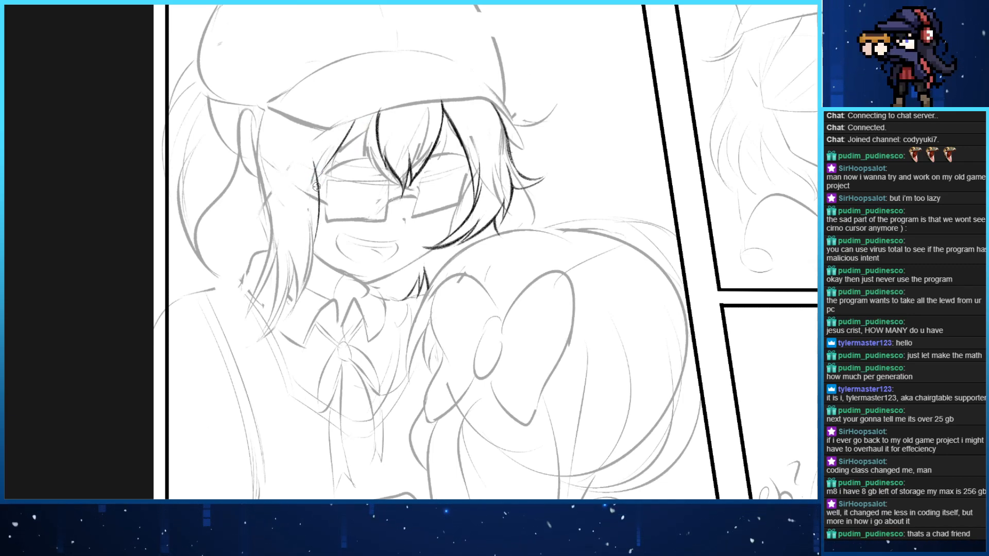
drag(316, 187, 305, 264)
key(ctrl+z)
drag(316, 180, 289, 318)
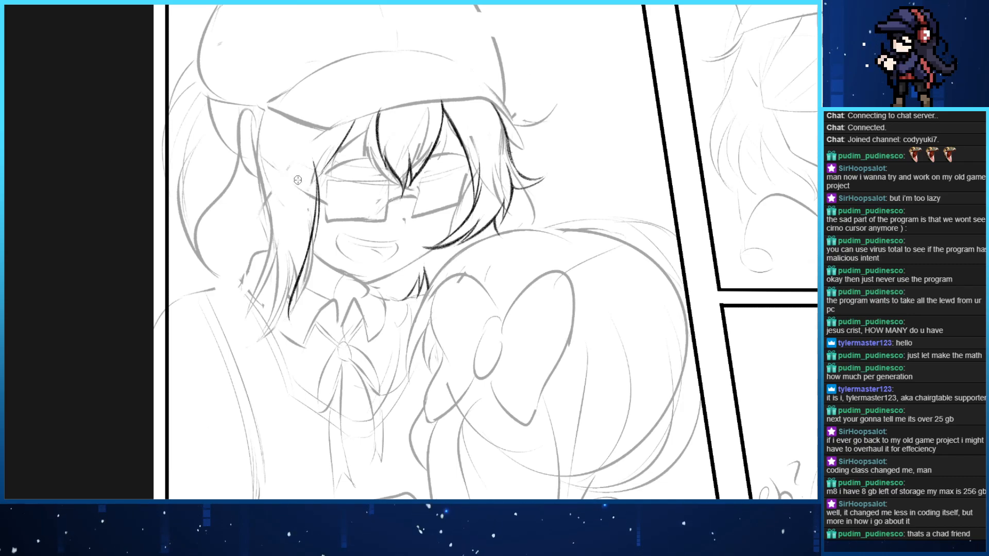
key(ctrl+z)
drag(318, 187, 289, 334)
key(ctrl+z)
drag(318, 174, 296, 312)
key(ctrl+z)
key(ctrl+z)
drag(316, 172, 294, 330)
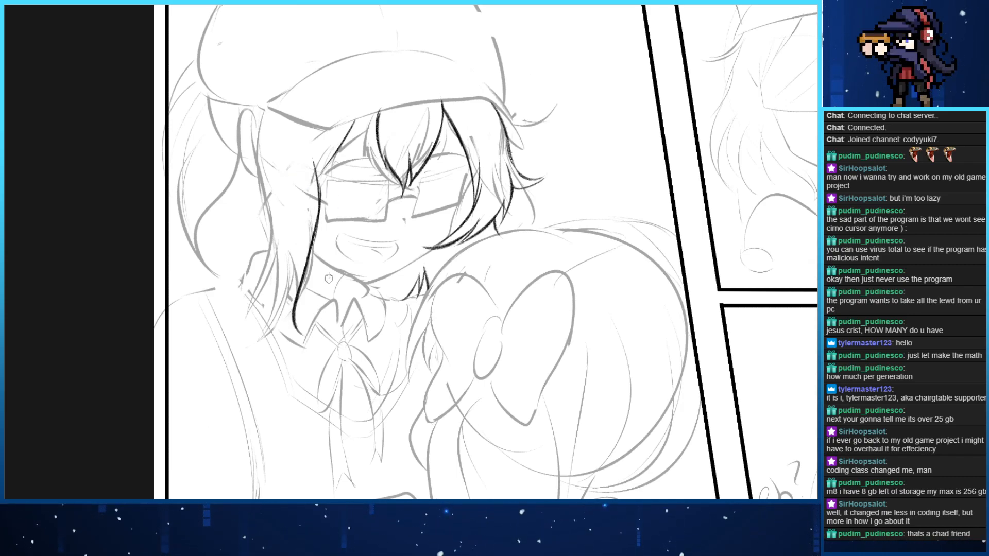
key(ctrl+z)
drag(317, 198, 291, 319)
drag(299, 229, 285, 291)
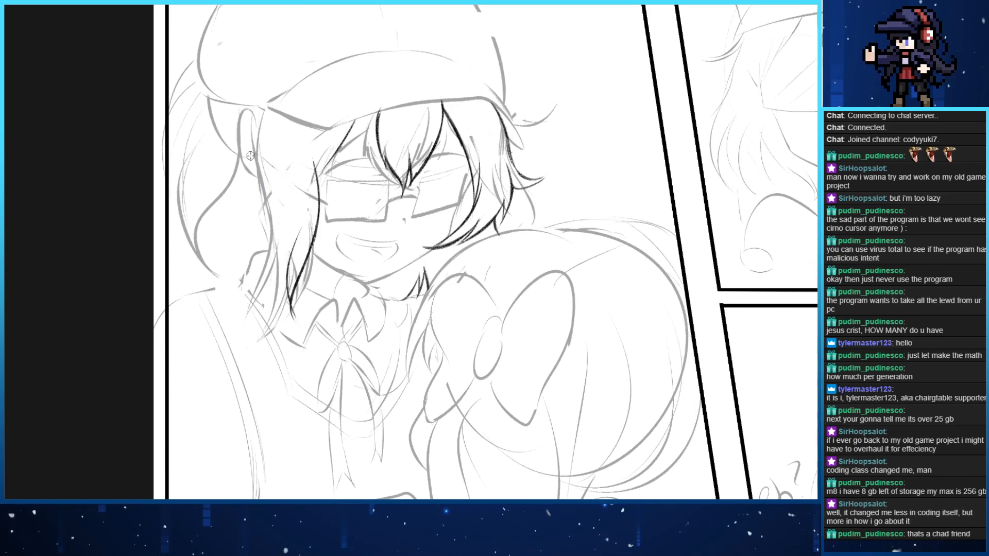
Ink the left side lock's outer edge as a long curve from beside the ear down to a tip above the shoulder
drag(259, 162, 269, 214)
key(ctrl+z)
drag(257, 155, 266, 258)
key(ctrl+z)
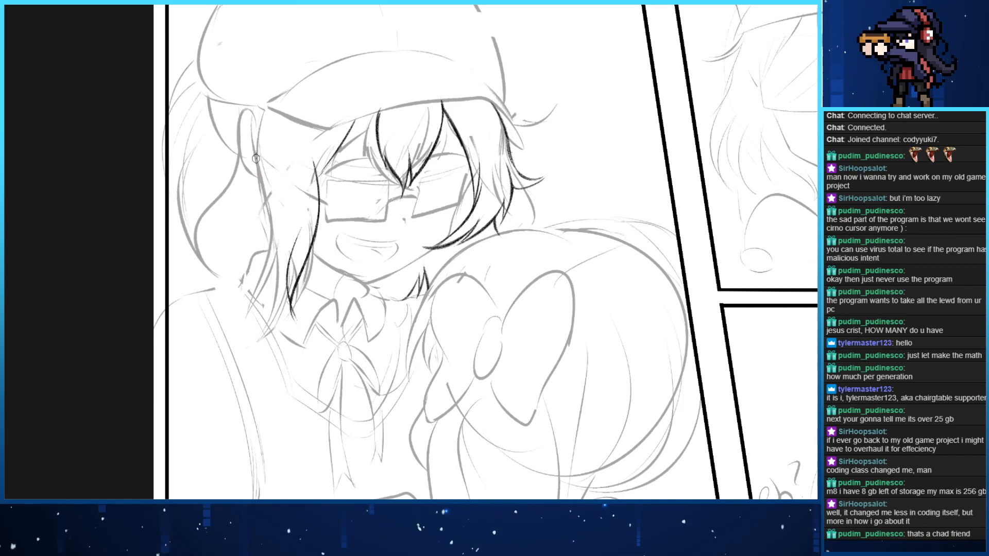
drag(255, 158, 249, 320)
key(ctrl+z)
drag(253, 148, 250, 307)
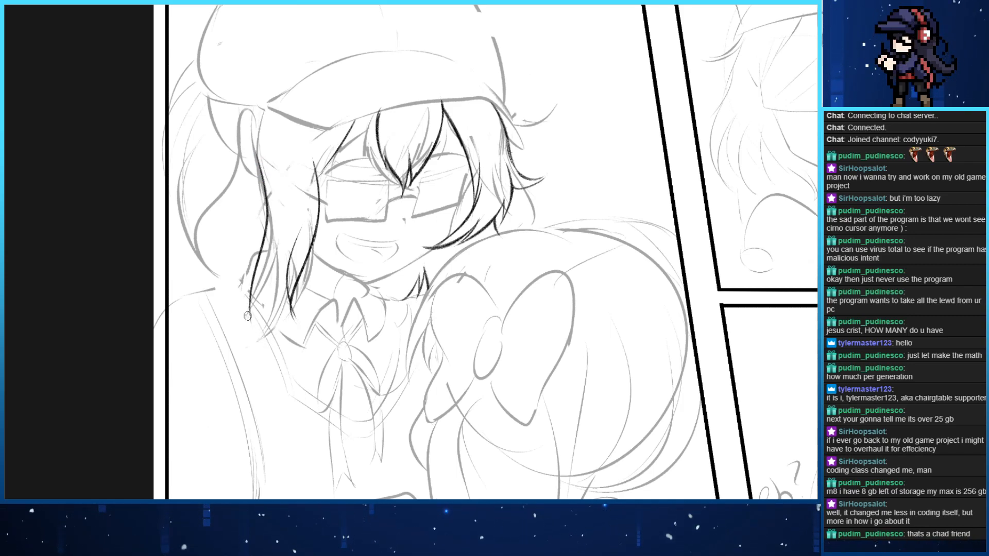
key(ctrl+z)
drag(258, 138, 252, 263)
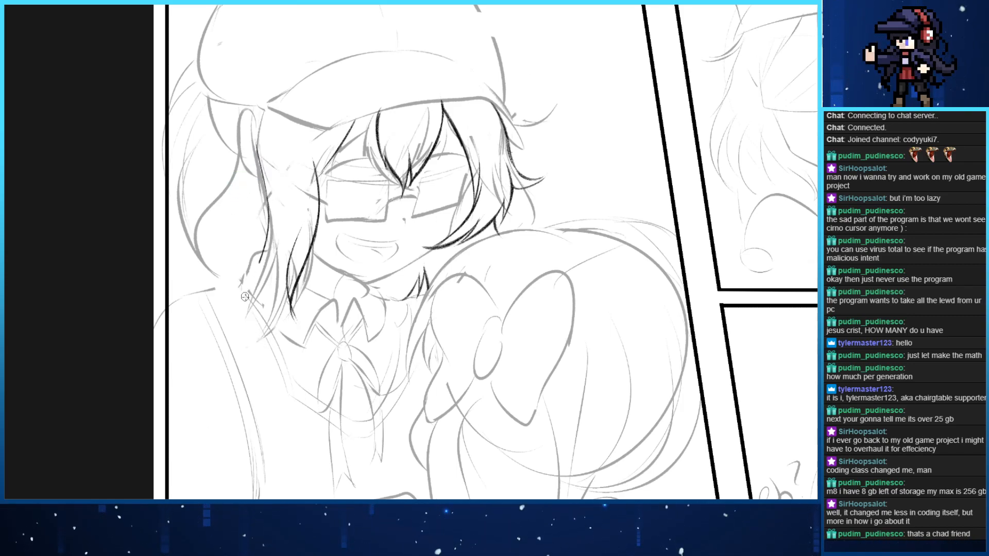
drag(244, 297, 250, 317)
key(ctrl+z)
drag(261, 150, 251, 323)
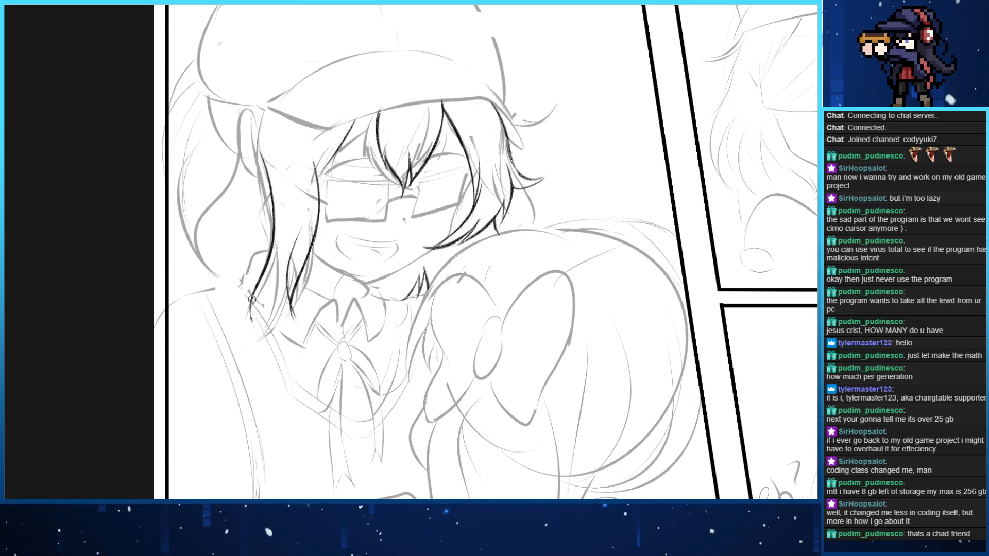
key(ctrl+z)
mouse_move(258, 132)
mouse_down()
mouse_move(267, 196)
mouse_move(253, 329)
mouse_up()
Ink pointed strands between the left side lock's two edges, joining their tips near the collar
drag(253, 280, 282, 233)
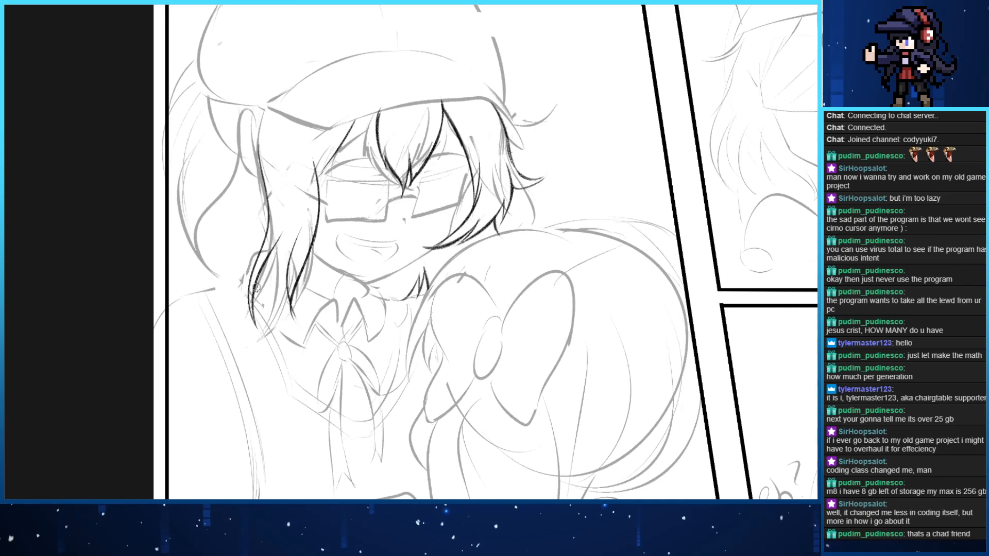
key(ctrl+z)
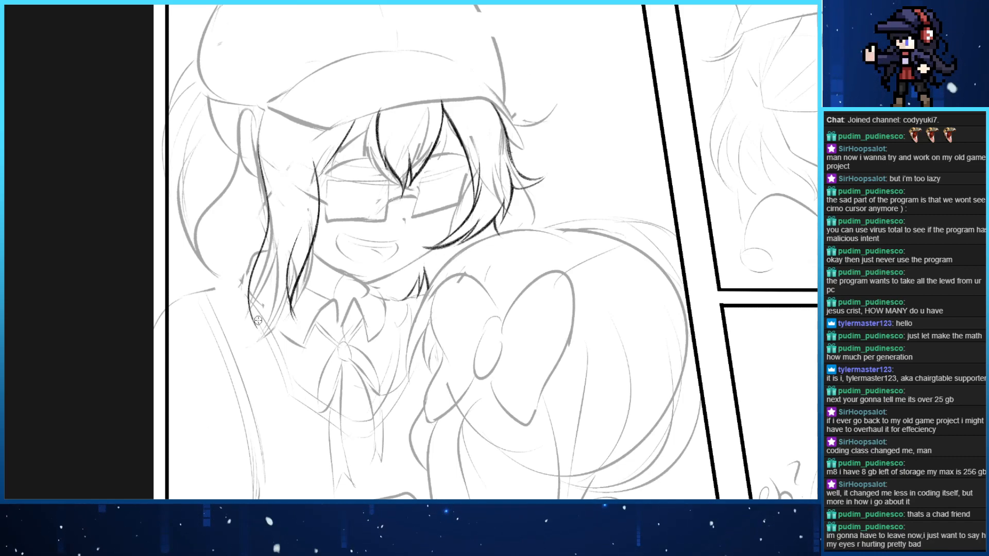
mouse_move(255, 331)
mouse_down()
mouse_move(268, 242)
mouse_move(255, 328)
mouse_up()
key(ctrl+z)
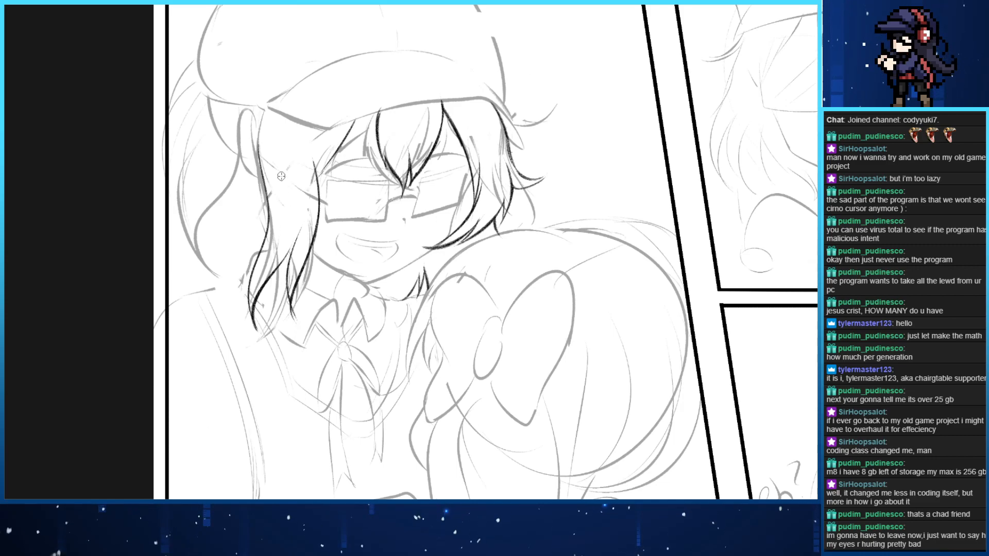
key(e)
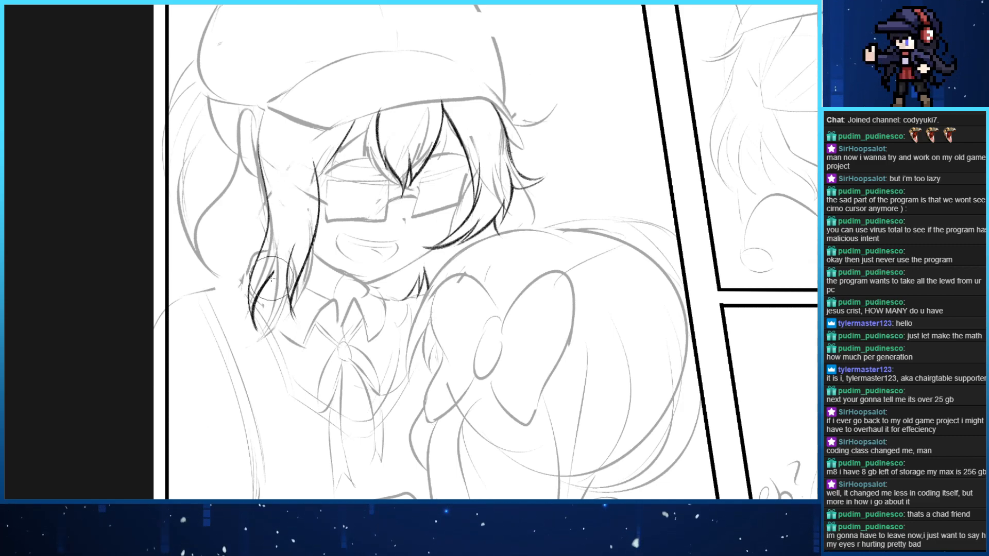
key(e)
drag(283, 248, 270, 341)
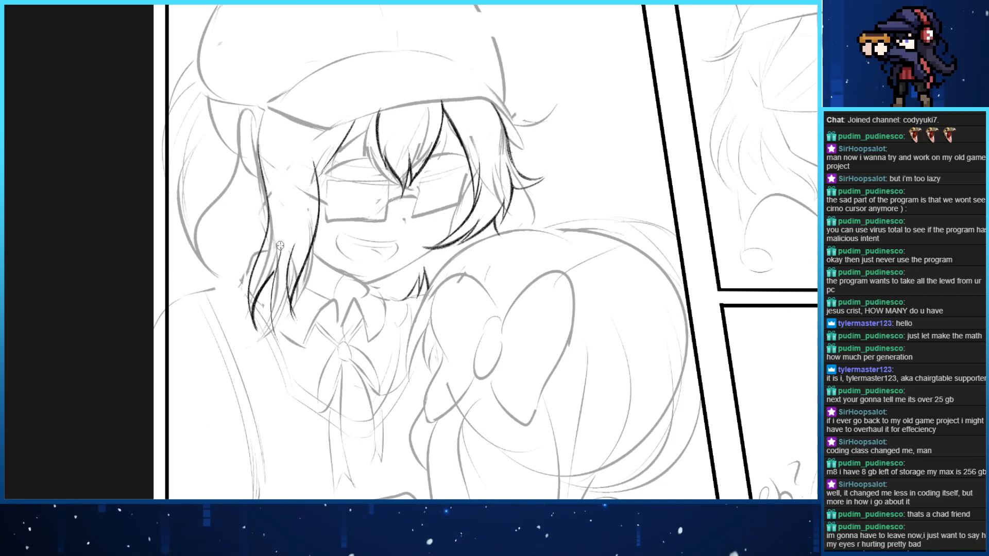
drag(280, 255, 271, 339)
key(ctrl+z)
mouse_move(278, 235)
mouse_down()
mouse_move(276, 330)
mouse_move(287, 229)
mouse_up()
key(ctrl+z)
drag(280, 340, 288, 237)
key(ctrl+z)
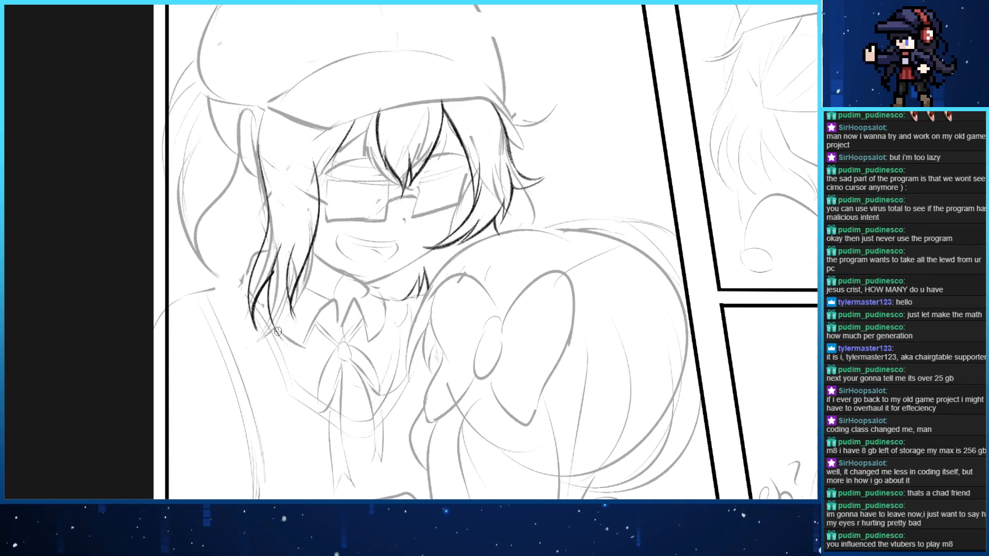
drag(277, 331, 300, 240)
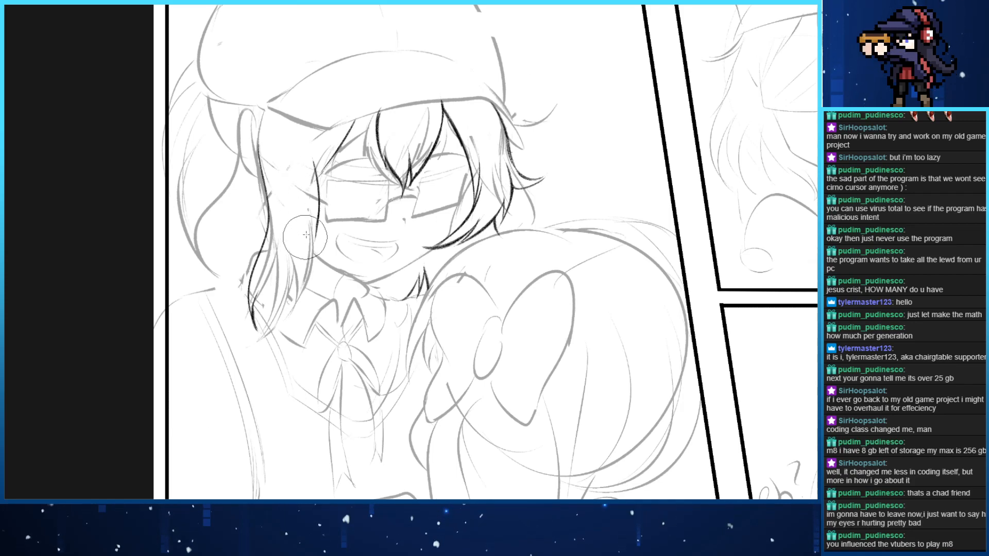
Redraw the lower part of the left side lock's inner edge, extending it over the collar into a longer pointed tip
drag(318, 215, 310, 295)
key(ctrl+z)
mouse_move(318, 220)
mouse_down()
mouse_move(306, 335)
mouse_move(302, 251)
mouse_up()
key(ctrl+z)
drag(307, 336, 299, 263)
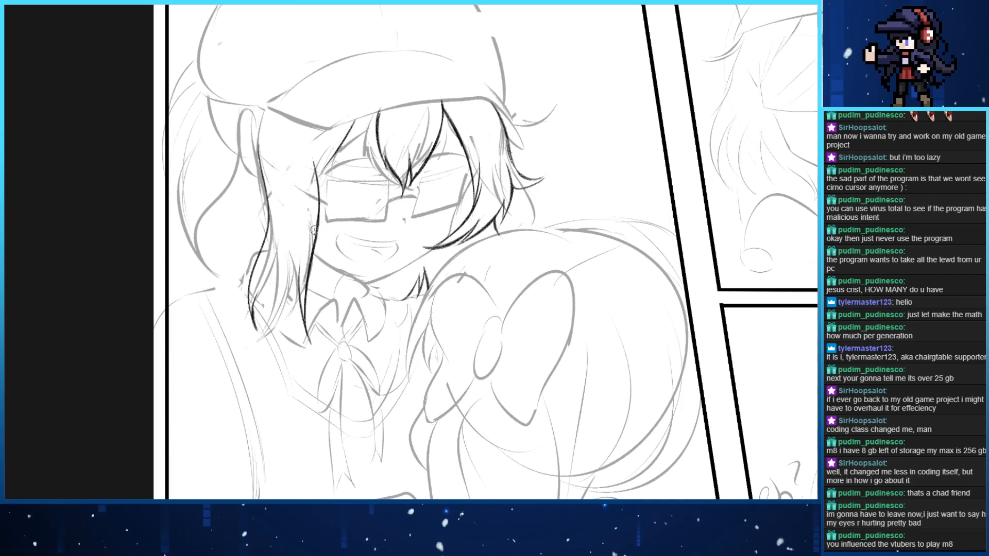
key(ctrl+z)
mouse_move(309, 337)
mouse_down()
mouse_move(286, 283)
mouse_move(309, 339)
mouse_move(308, 286)
mouse_move(319, 342)
mouse_move(305, 325)
mouse_move(311, 339)
mouse_up()
key(ctrl+z)
key(ctrl+z)
key(ctrl+z)
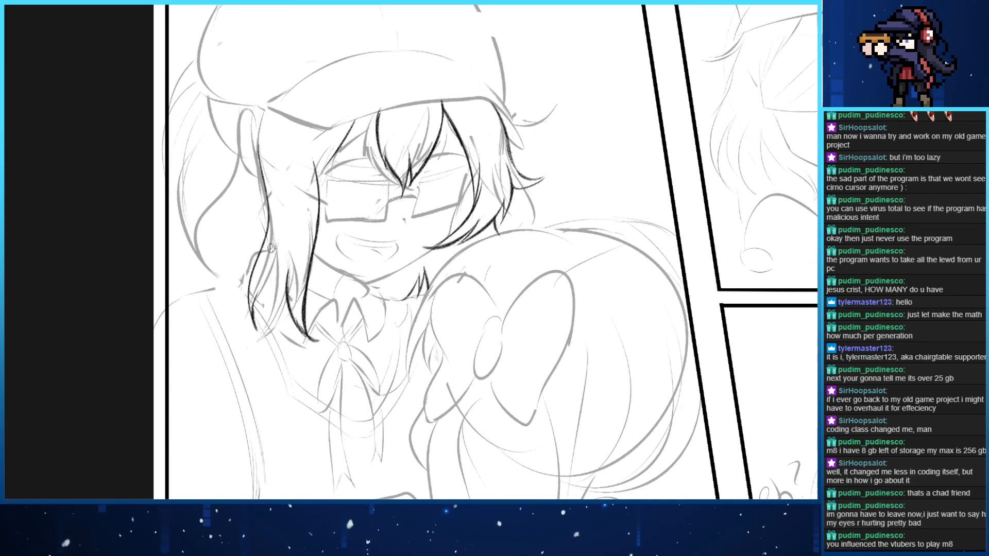
Ink a pointed middle tuft between the left side lock's inner and outer tips, reaching down over the collar
drag(276, 250, 261, 324)
key(ctrl+z)
drag(279, 251, 270, 326)
key(ctrl+z)
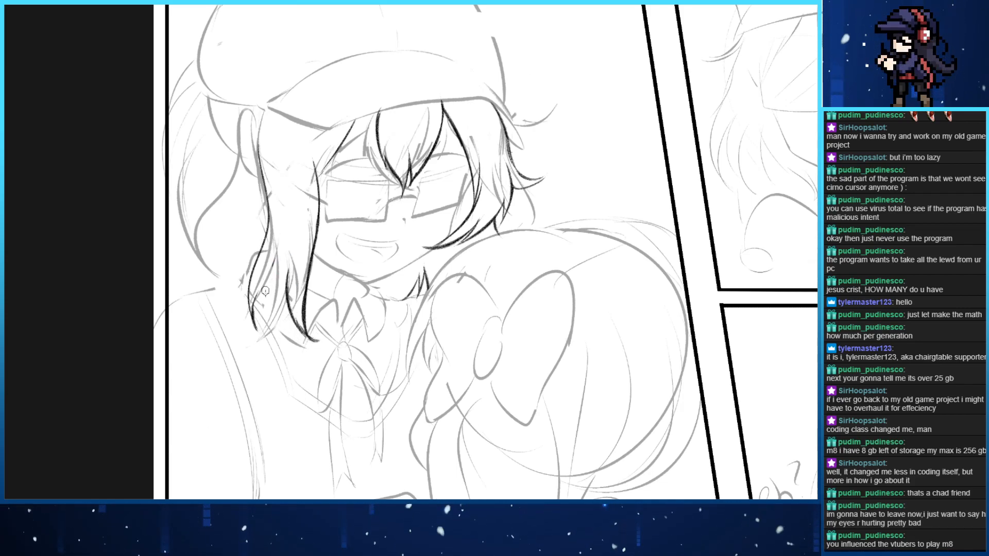
mouse_move(278, 262)
mouse_down()
mouse_move(267, 334)
mouse_move(281, 295)
mouse_move(288, 351)
mouse_move(271, 304)
mouse_up()
key(ctrl+z)
key(ctrl+z)
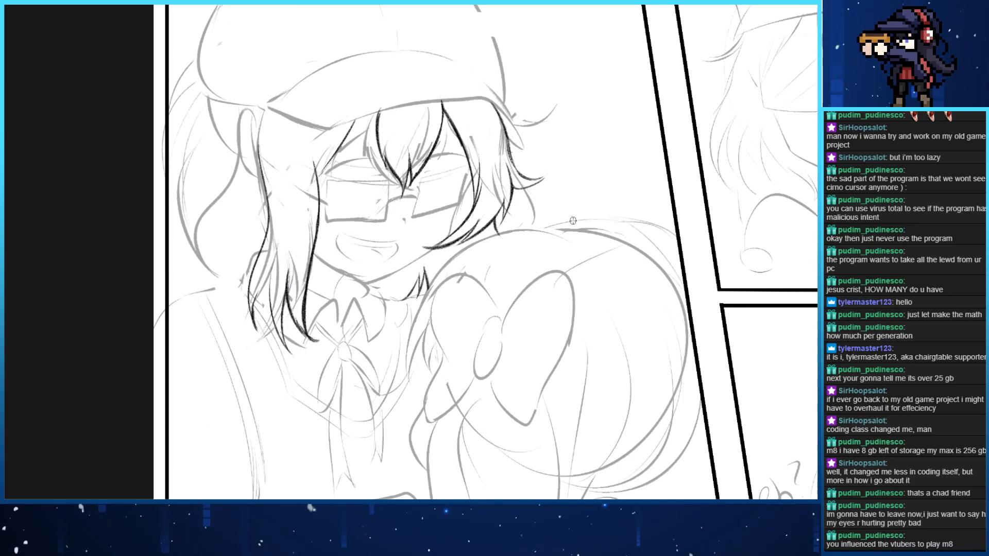
mouse_move(279, 234)
mouse_down()
mouse_move(267, 342)
mouse_move(271, 327)
mouse_up()
key(ctrl+z)
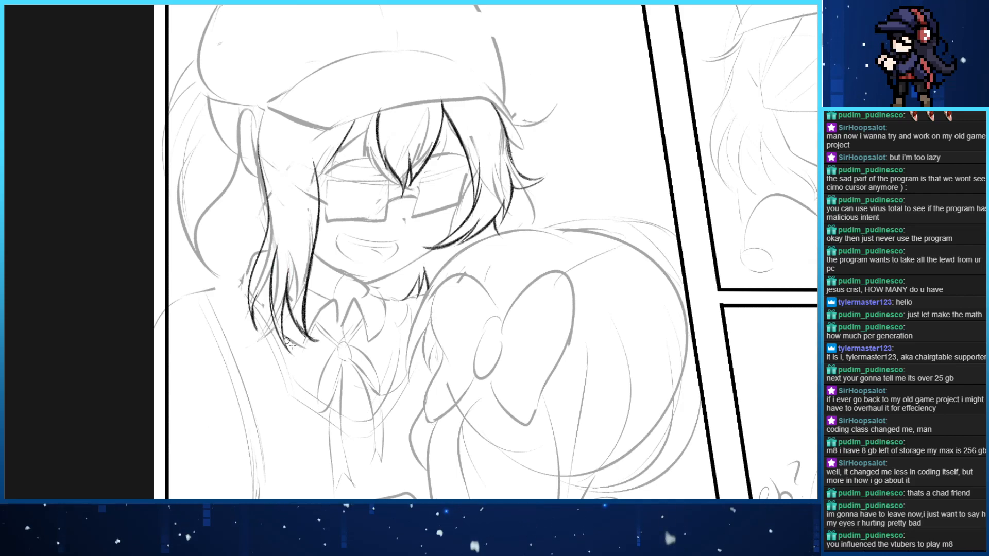
key(ctrl+z)
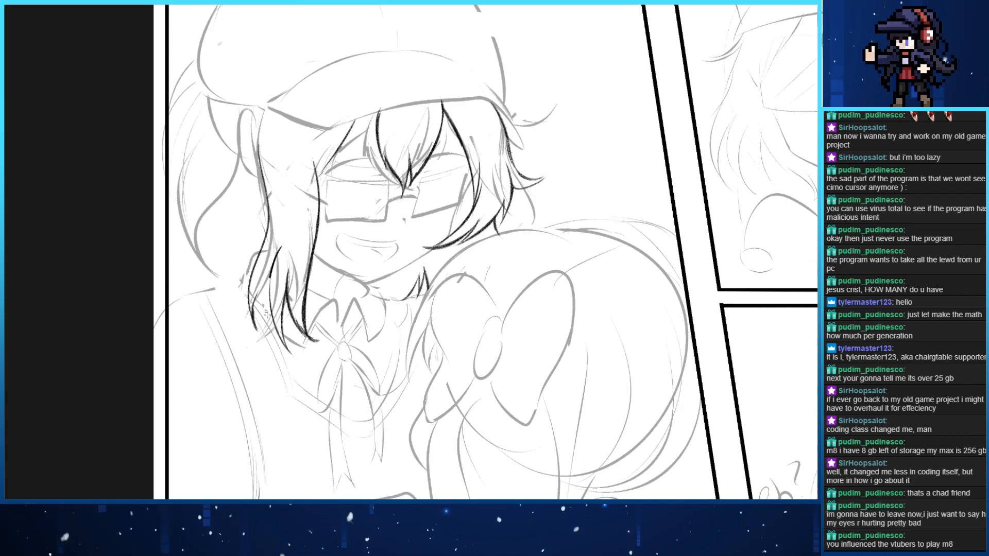
Close the left side lock's outer pointed strand and thicken the lines where the lower strands part
mouse_move(281, 278)
mouse_down()
mouse_move(275, 350)
mouse_move(272, 217)
mouse_up()
key(ctrl+z)
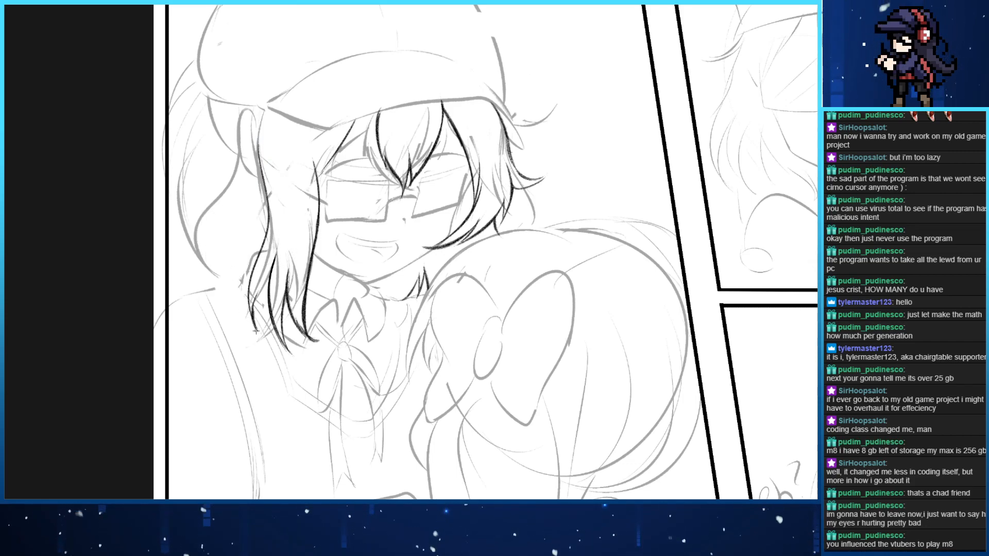
drag(255, 331, 282, 247)
key(ctrl+z)
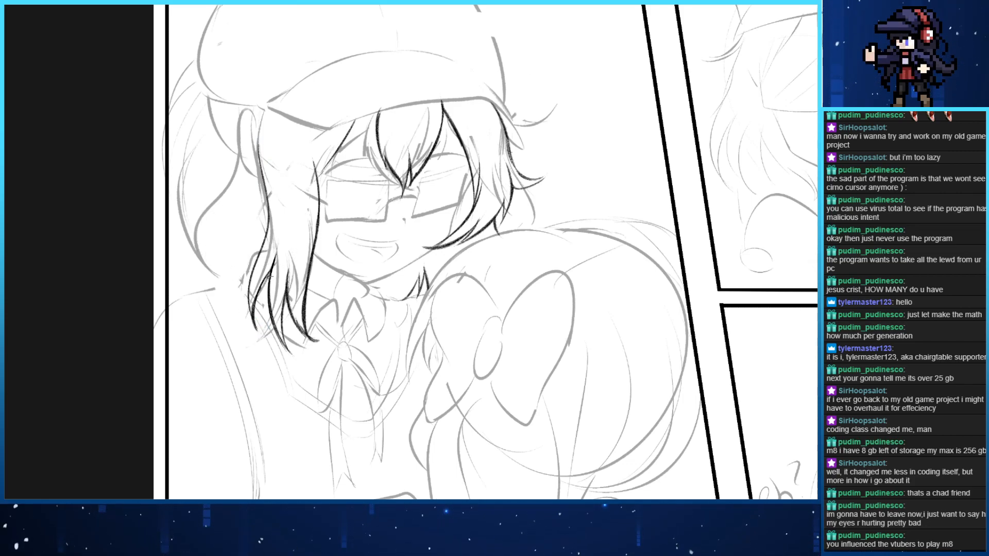
drag(269, 273, 268, 296)
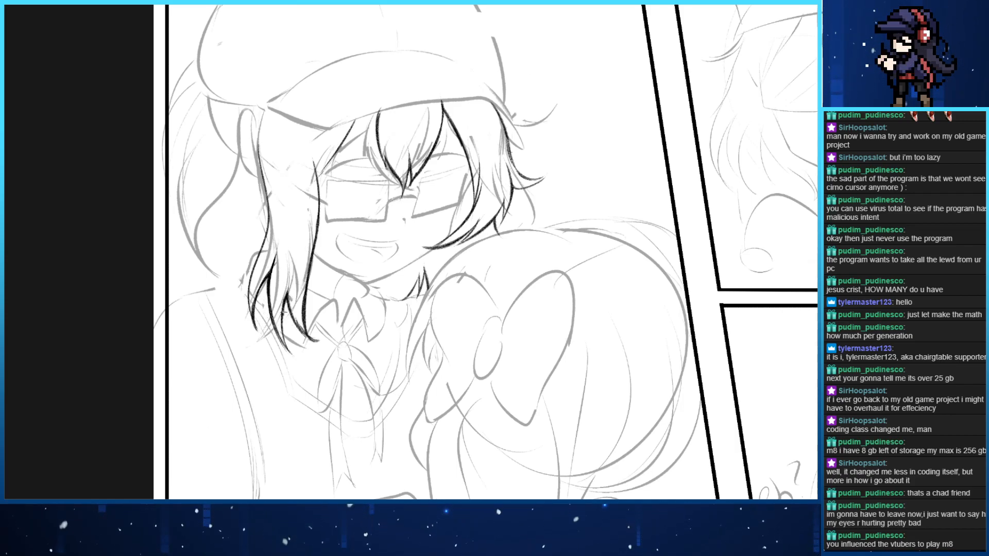
drag(292, 264, 283, 305)
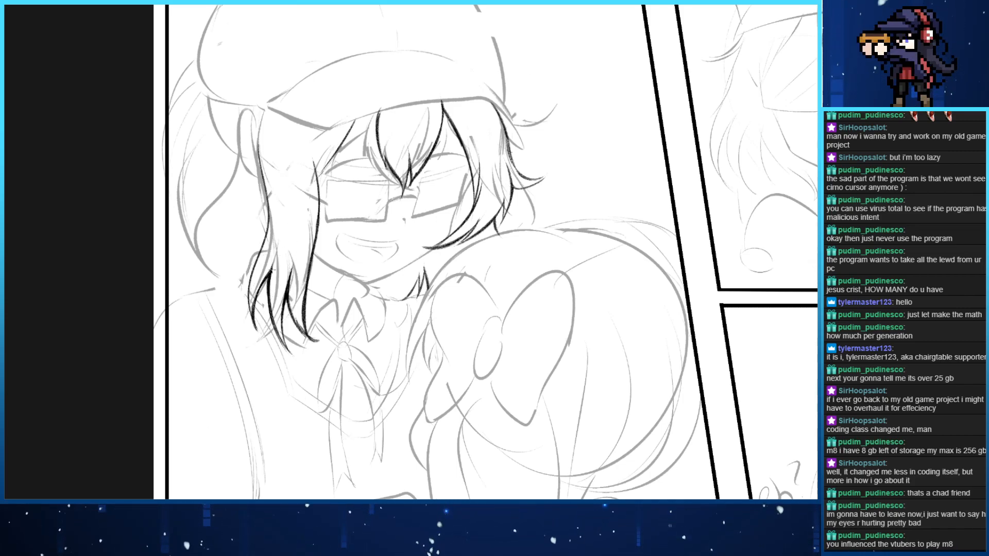
mouse_move(278, 281)
mouse_down()
mouse_move(268, 248)
mouse_move(283, 245)
mouse_up()
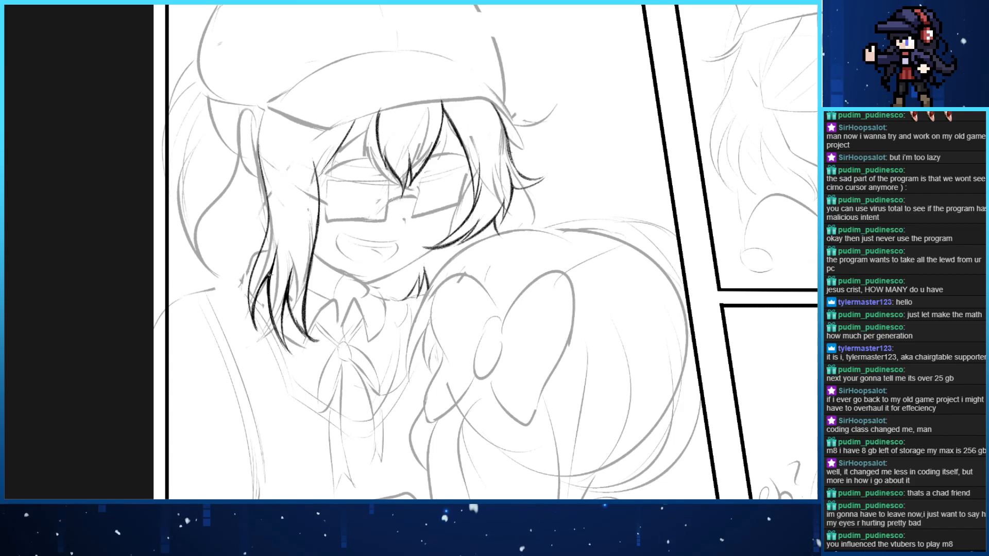
Extend the left side lock's outer and inner edges upward to meet the cap brim
key(e)
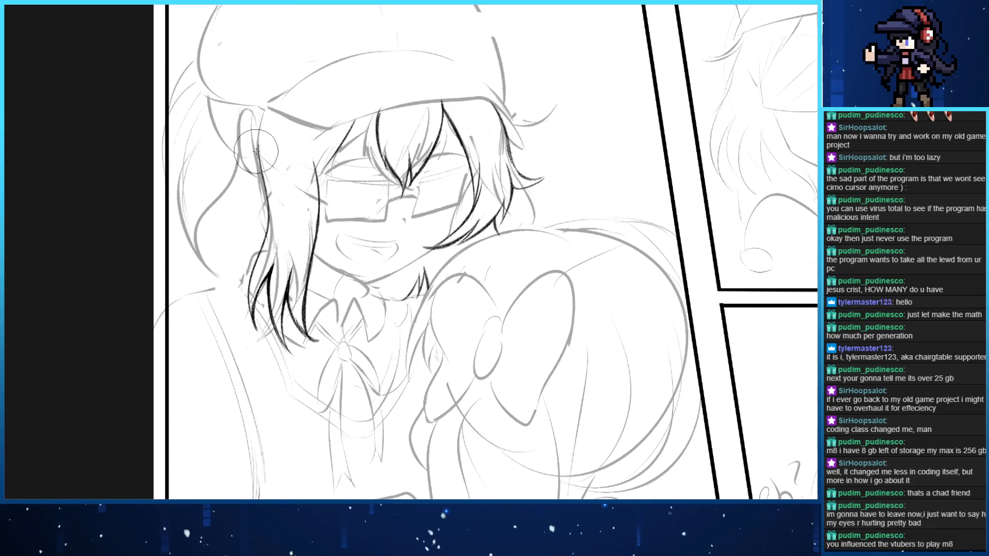
drag(265, 176, 259, 99)
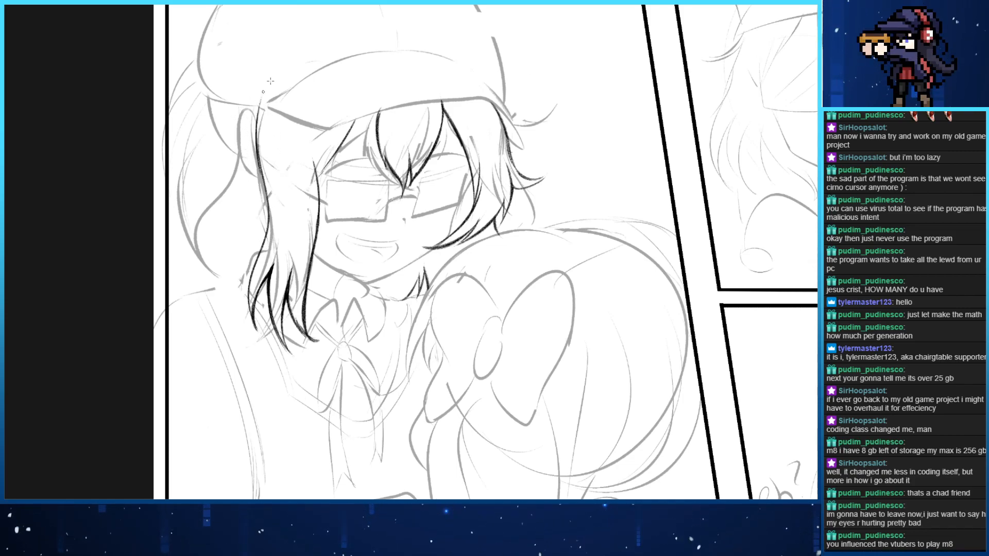
mouse_move(318, 190)
mouse_down()
mouse_move(289, 109)
mouse_move(319, 211)
mouse_move(300, 119)
mouse_up()
key(ctrl+z)
key(ctrl+z)
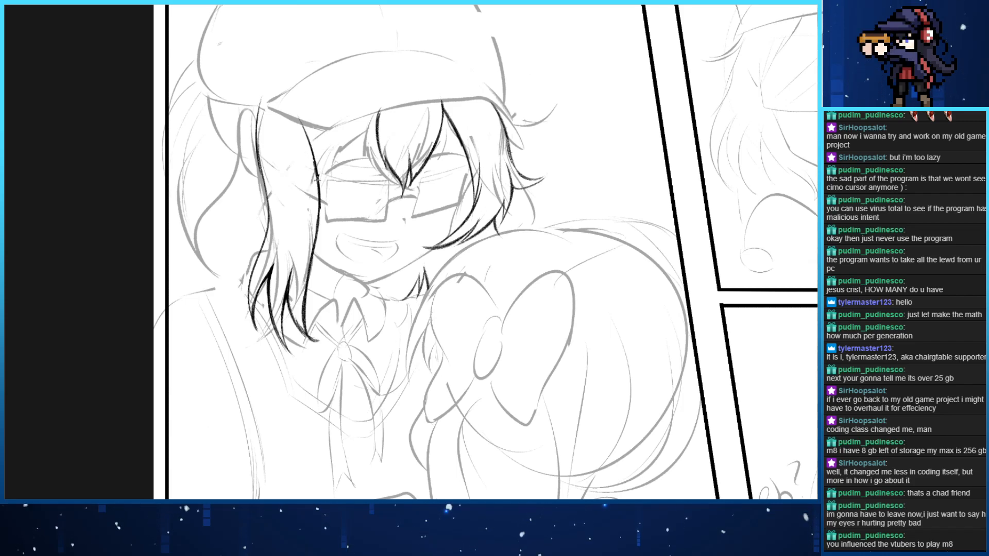
Ink a fringe arc from the left temple up to the cap brim and erase the inner lock edge's excess above it
drag(316, 179, 367, 120)
key(ctrl+z)
drag(317, 178, 381, 100)
key(ctrl+z)
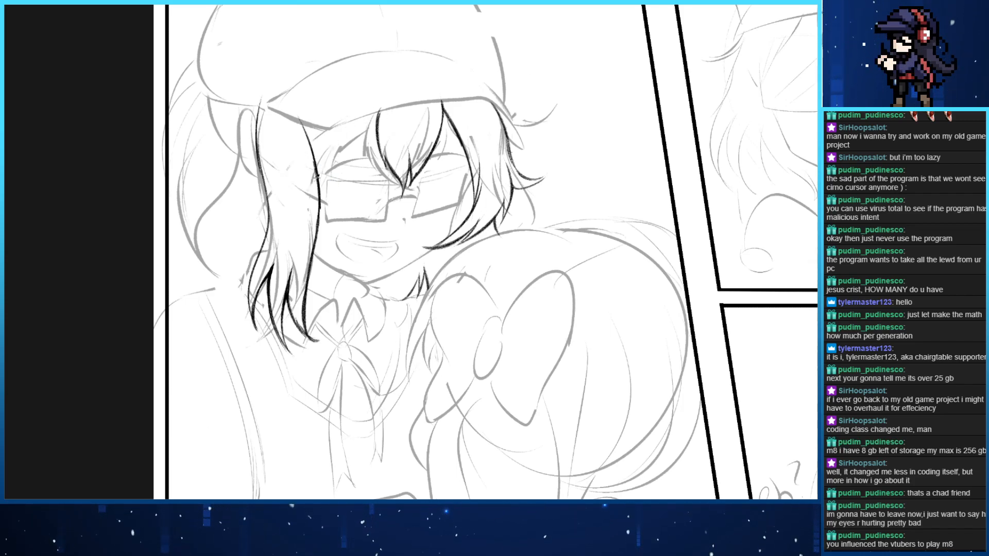
drag(318, 180, 380, 101)
key(e)
drag(302, 122, 316, 161)
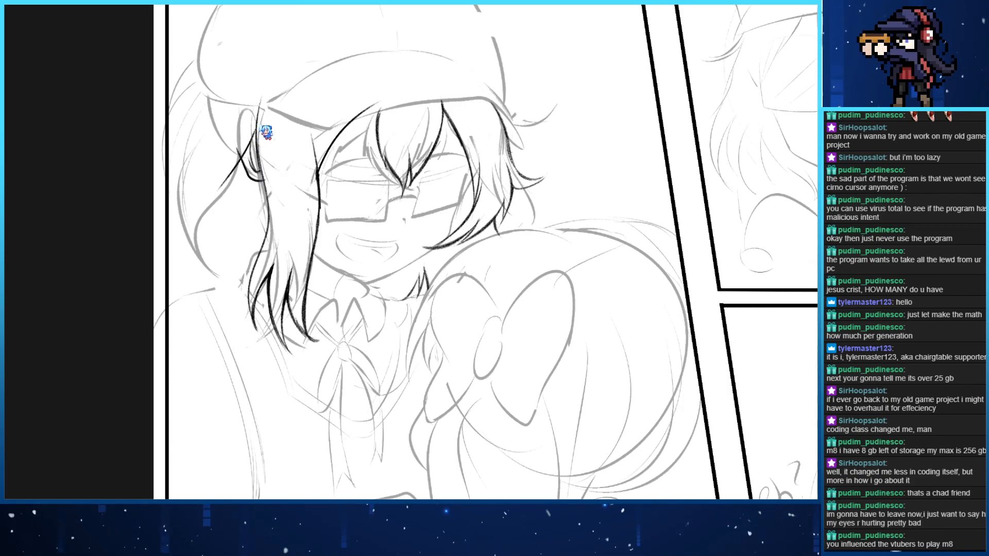
Ink a tapering strand from the left side lock at the ear down toward the back hair, erasing its excess near the ear
key(ctrl+z)
drag(256, 133, 226, 197)
key(ctrl+z)
drag(257, 132, 215, 258)
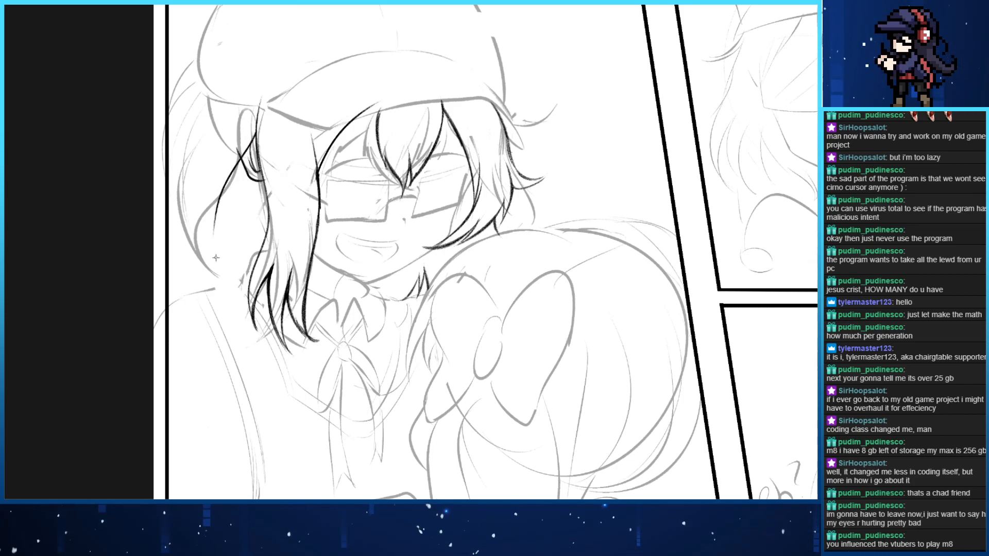
key(ctrl+z)
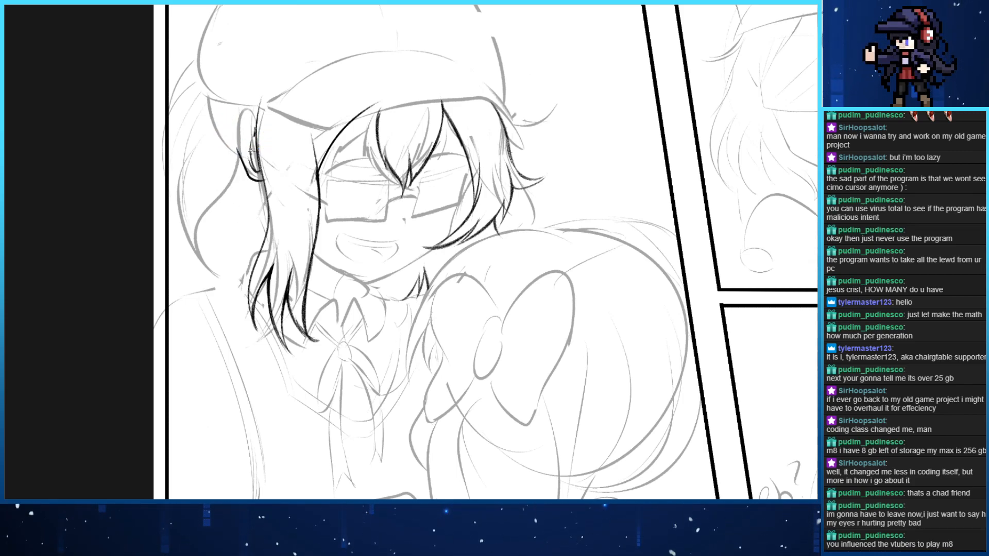
drag(256, 136, 209, 229)
key(ctrl+z)
drag(258, 127, 205, 202)
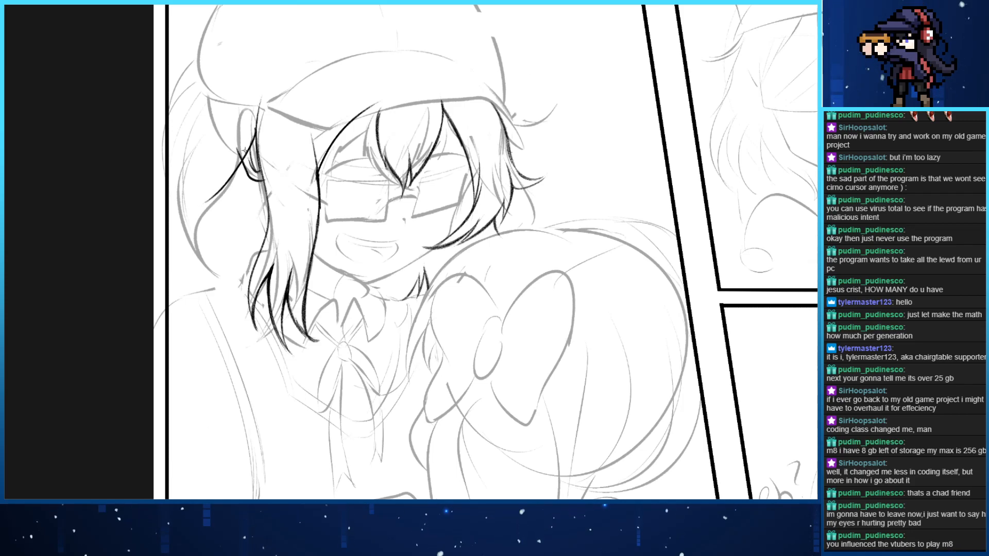
key(e)
drag(244, 143, 234, 157)
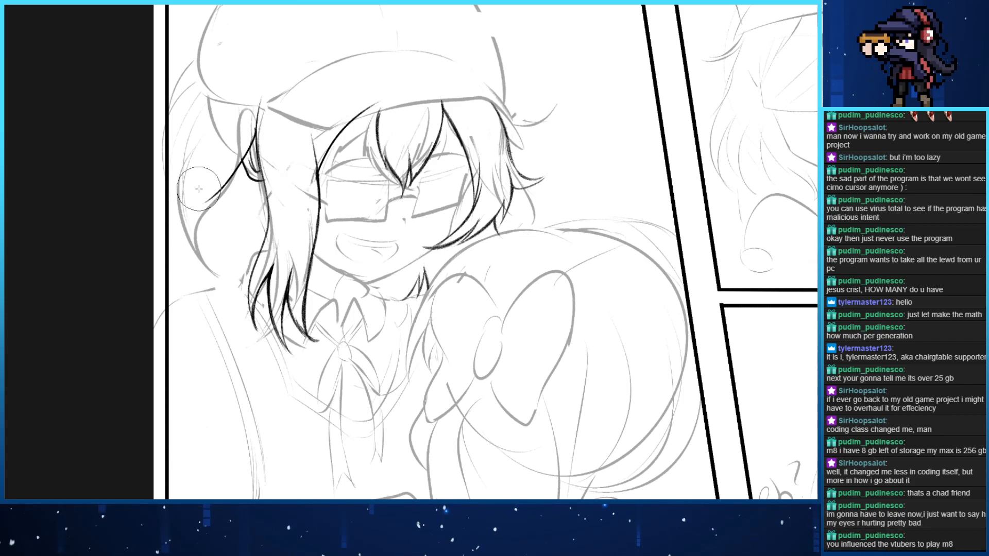
Ink a hooked back-hair strand curving down from beside the left ear and around toward the side lock
key(b)
drag(220, 146, 236, 270)
key(ctrl+z)
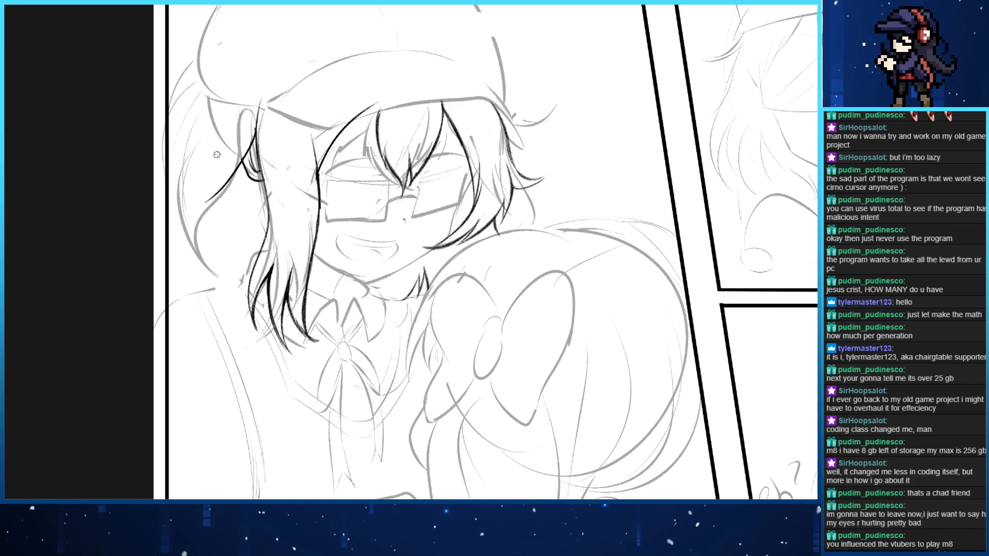
drag(221, 146, 227, 263)
key(ctrl+z)
mouse_move(222, 145)
mouse_down()
mouse_move(238, 247)
mouse_move(249, 252)
mouse_move(206, 198)
mouse_up()
key(ctrl+z)
mouse_move(190, 253)
mouse_down()
mouse_move(250, 252)
mouse_move(183, 228)
mouse_up()
key(ctrl+z)
key(ctrl+z)
mouse_move(249, 253)
mouse_down()
mouse_move(211, 252)
mouse_move(183, 227)
mouse_move(229, 260)
mouse_move(251, 250)
mouse_up()
key(ctrl+z)
key(ctrl+z)
mouse_move(188, 226)
mouse_down()
mouse_move(217, 262)
mouse_move(250, 251)
mouse_up()
key(ctrl+z)
key(e)
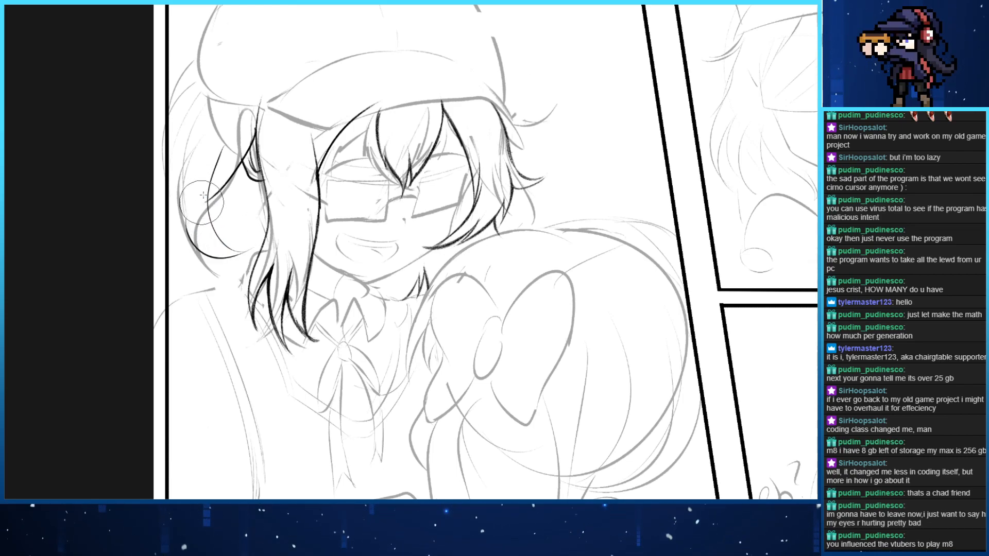
key(p)
mouse_move(226, 148)
mouse_down()
mouse_move(256, 117)
mouse_move(248, 149)
mouse_move(207, 133)
mouse_move(222, 139)
mouse_up()
key(ctrl+z)
key(ctrl+z)
key(ctrl+z)
key(ctrl+z)
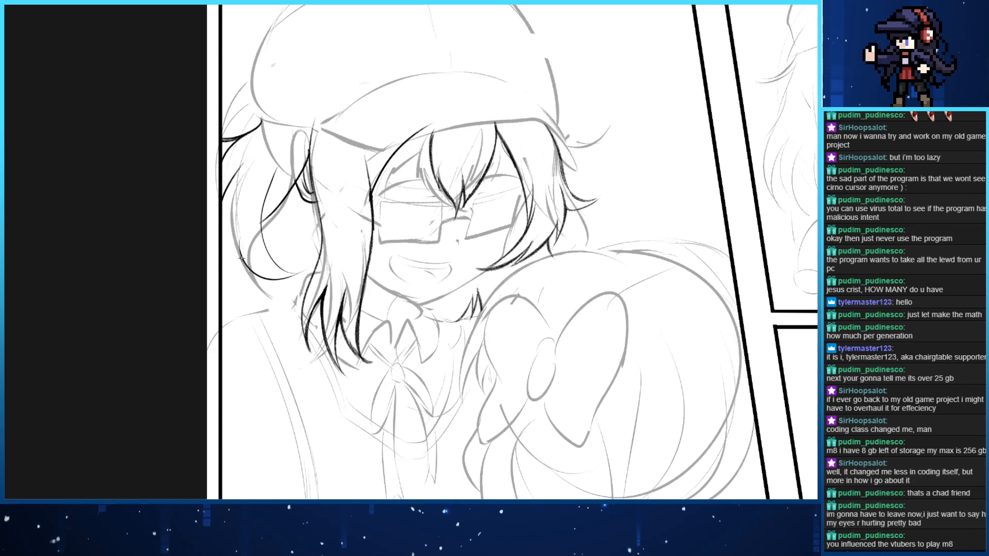
Ink the back hair's outer edge along the panel's left border, curving down to a pointed tip
mouse_move(247, 269)
mouse_down()
mouse_move(236, 229)
mouse_move(242, 175)
mouse_up()
mouse_move(222, 238)
mouse_down()
mouse_move(246, 273)
mouse_move(235, 280)
mouse_move(226, 229)
mouse_move(245, 195)
mouse_up()
key(ctrl+z)
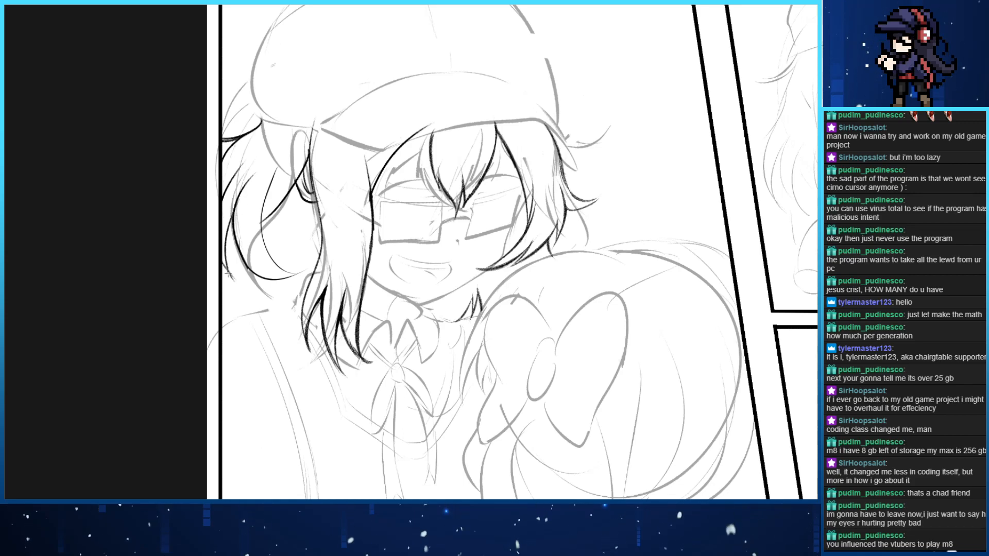
key(ctrl+z)
mouse_move(242, 299)
mouse_down()
mouse_move(229, 224)
mouse_move(243, 290)
mouse_move(222, 251)
mouse_up()
key(ctrl+z)
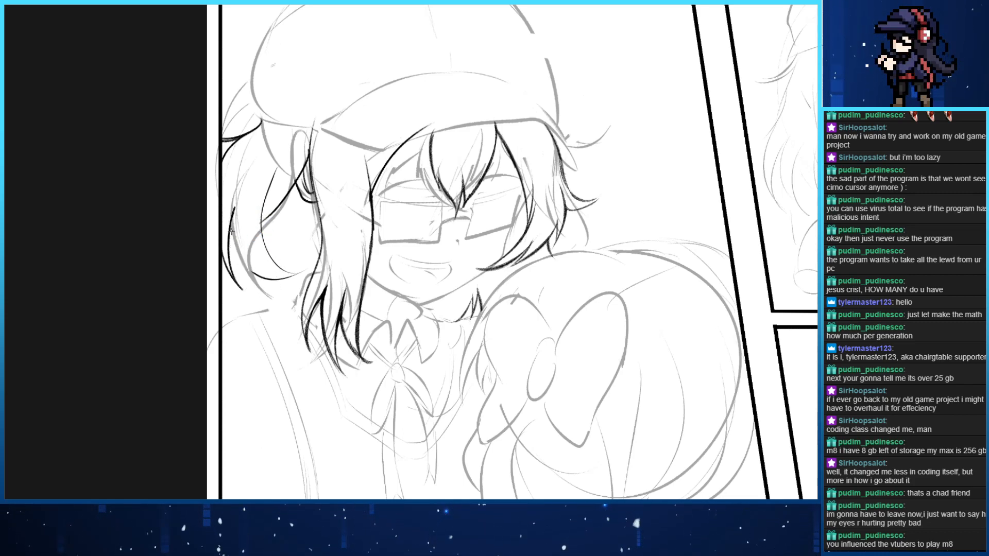
Ink a second curved strand inside the outer back-hair edge, sweeping down toward the shoulder
drag(232, 249, 264, 280)
key(ctrl+z)
drag(229, 232, 262, 273)
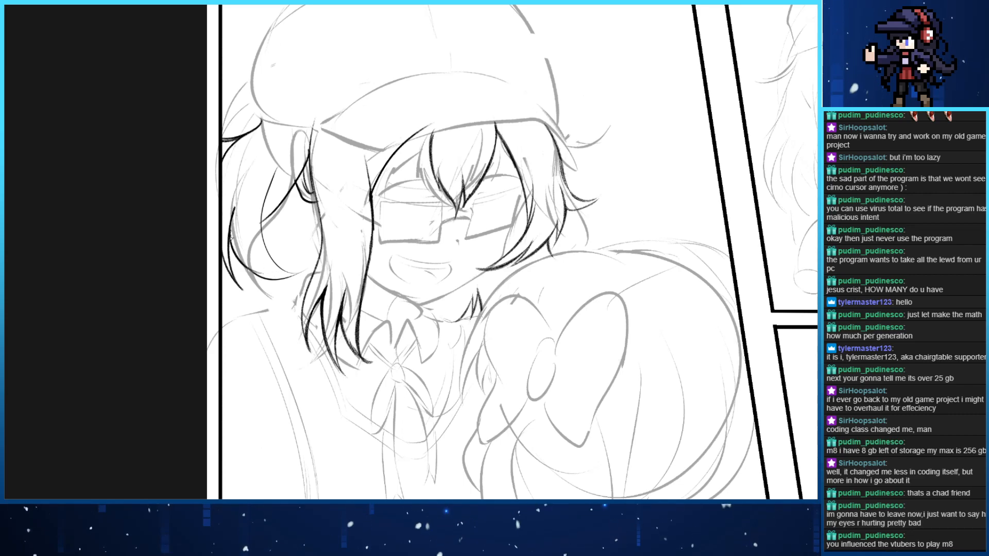
key(ctrl+z)
drag(229, 227, 267, 281)
key(ctrl+z)
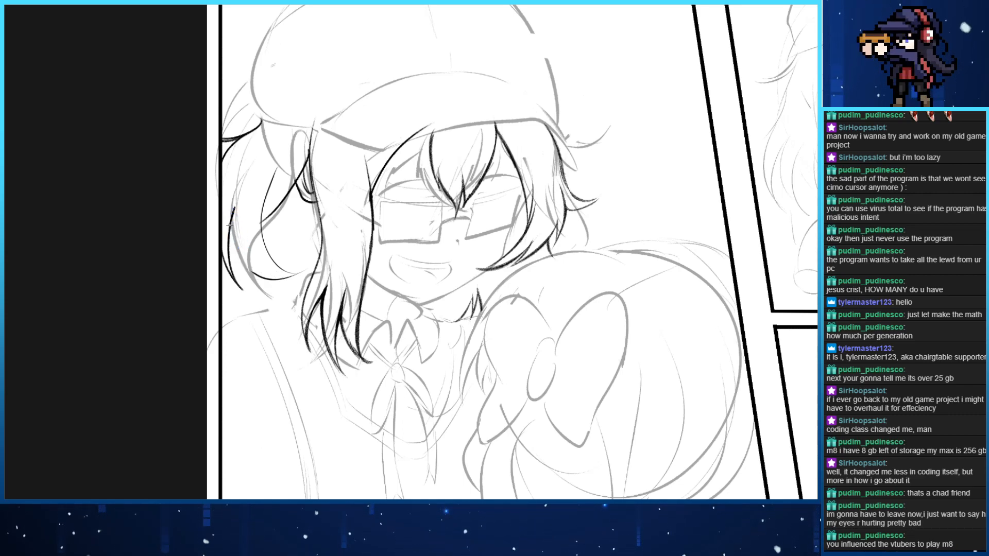
drag(229, 225, 254, 273)
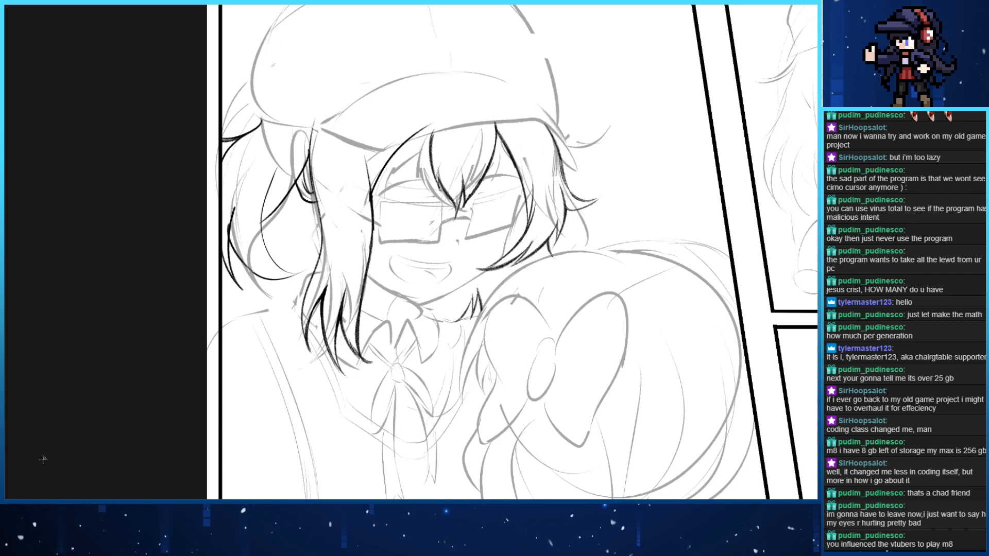
Ink small pointed hair tips along the shoulder, below the outer back hair and beneath the hooked strand
drag(288, 141, 253, 90)
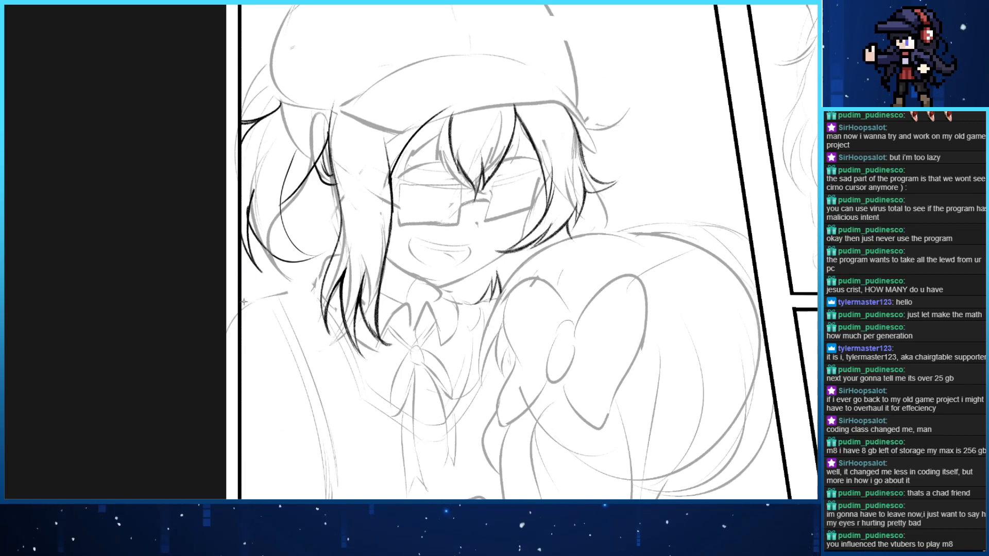
mouse_move(242, 309)
mouse_down()
mouse_move(247, 278)
mouse_move(260, 296)
mouse_up()
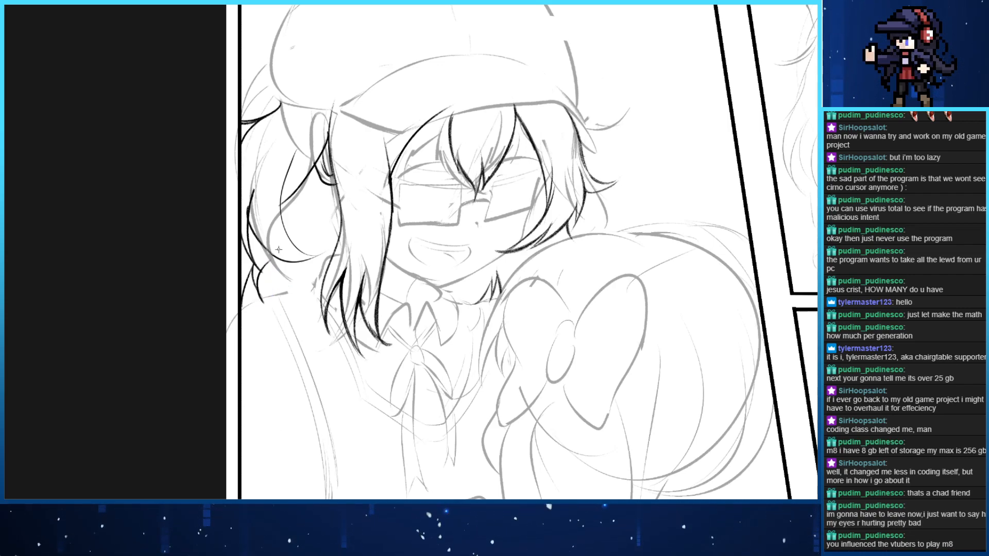
key(ctrl+z)
mouse_move(270, 304)
mouse_down()
mouse_move(272, 252)
mouse_move(282, 302)
mouse_move(258, 260)
mouse_up()
key(ctrl+z)
key(ctrl+z)
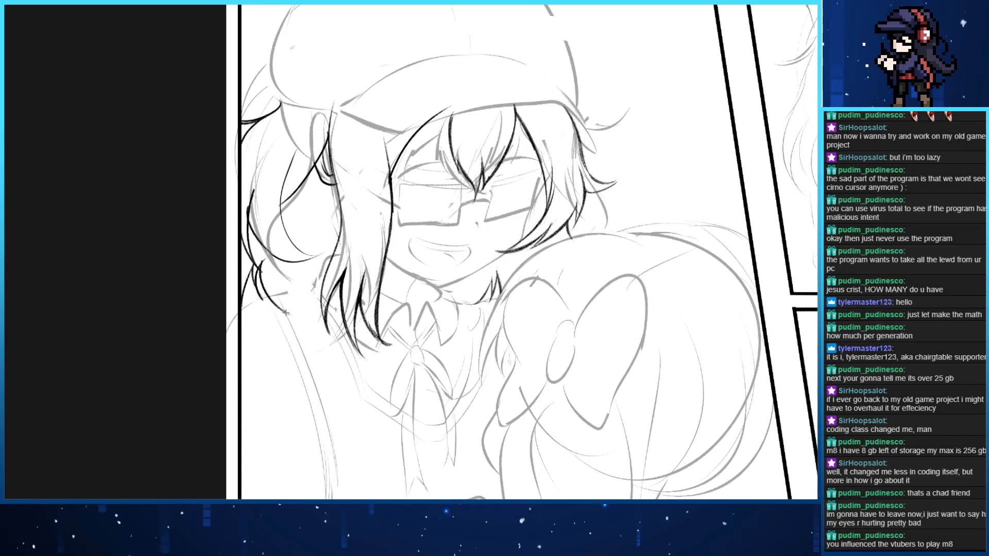
drag(289, 296, 298, 271)
key(ctrl+z)
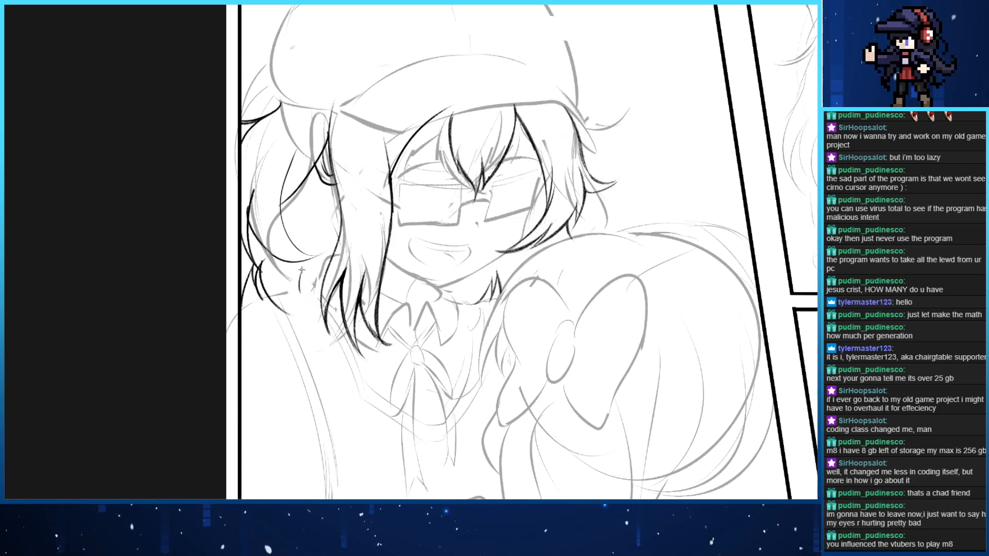
key(e)
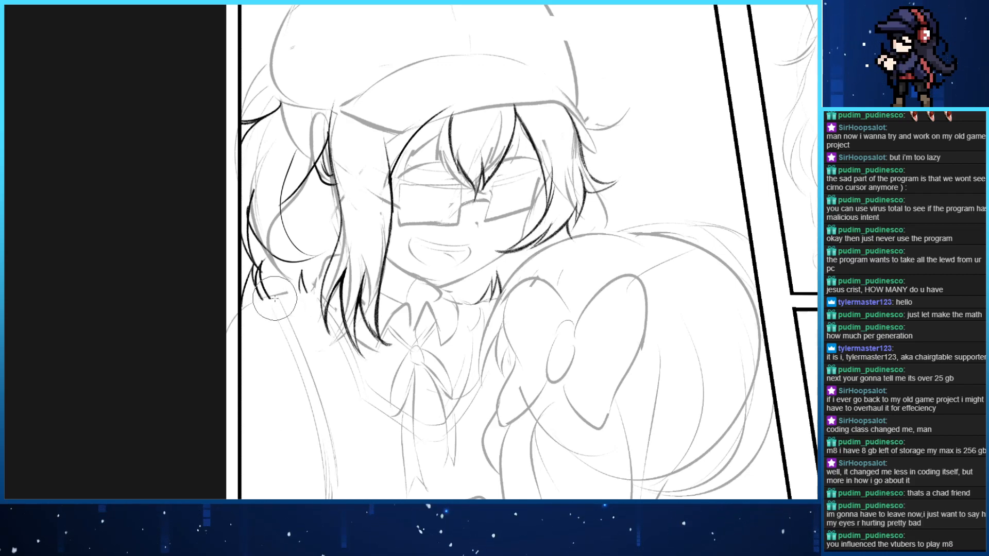
key(e)
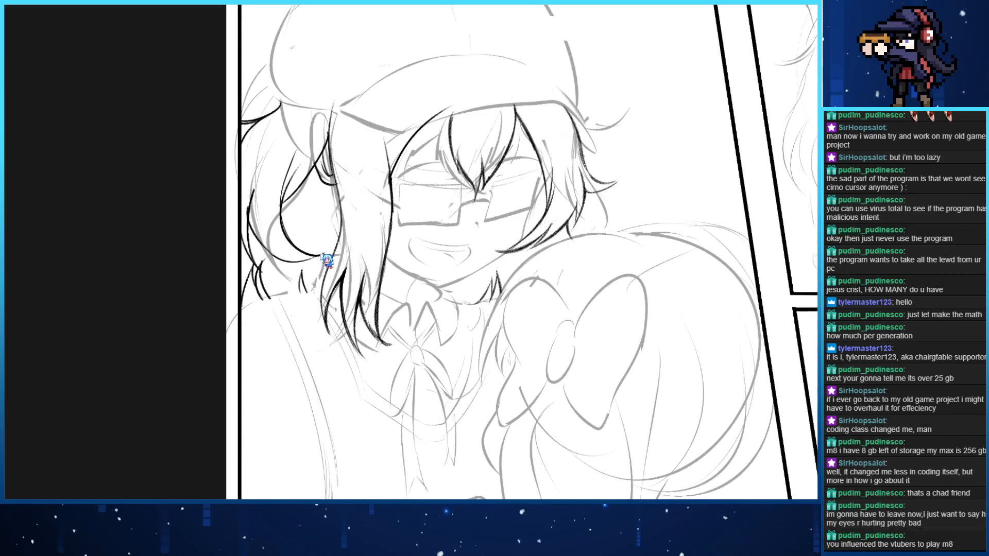
Redraw the hooked back-hair strand's curve in a heavier line, thickening its side and lower bend
key(ctrl+z)
drag(309, 252, 324, 135)
key(ctrl+z)
drag(315, 255, 313, 139)
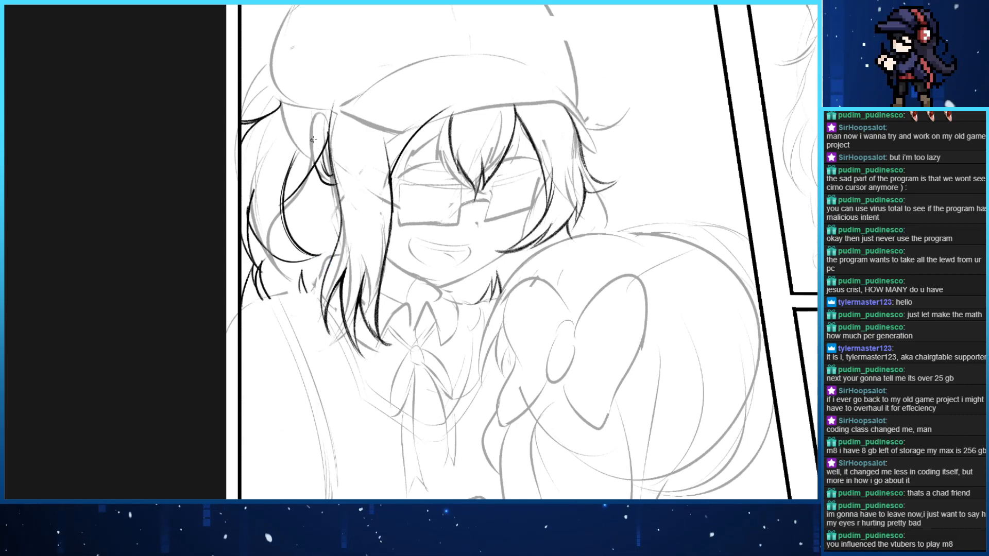
key(ctrl+z)
drag(324, 253, 281, 154)
key(ctrl+z)
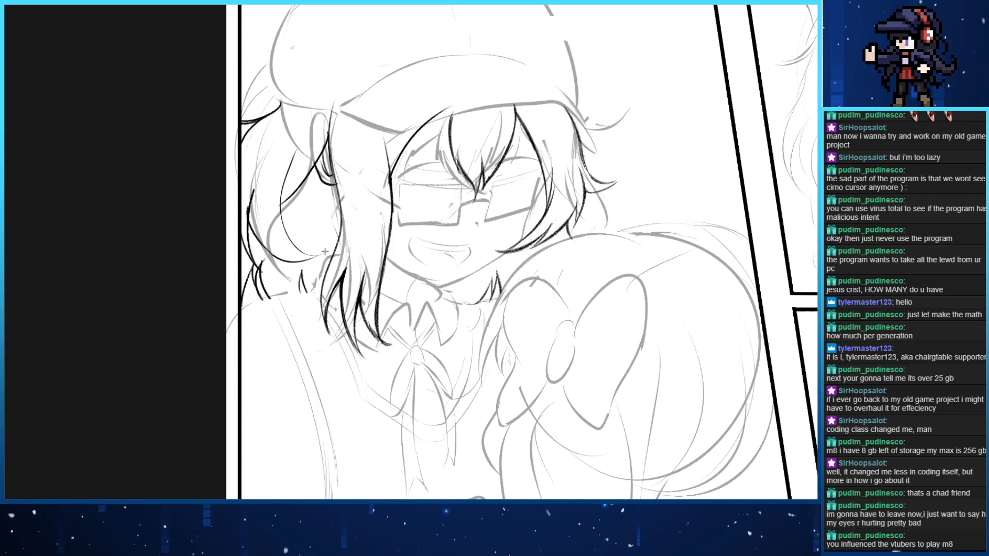
mouse_move(325, 251)
mouse_down()
mouse_move(285, 218)
mouse_move(286, 163)
mouse_up()
key(ctrl+z)
drag(326, 253, 304, 151)
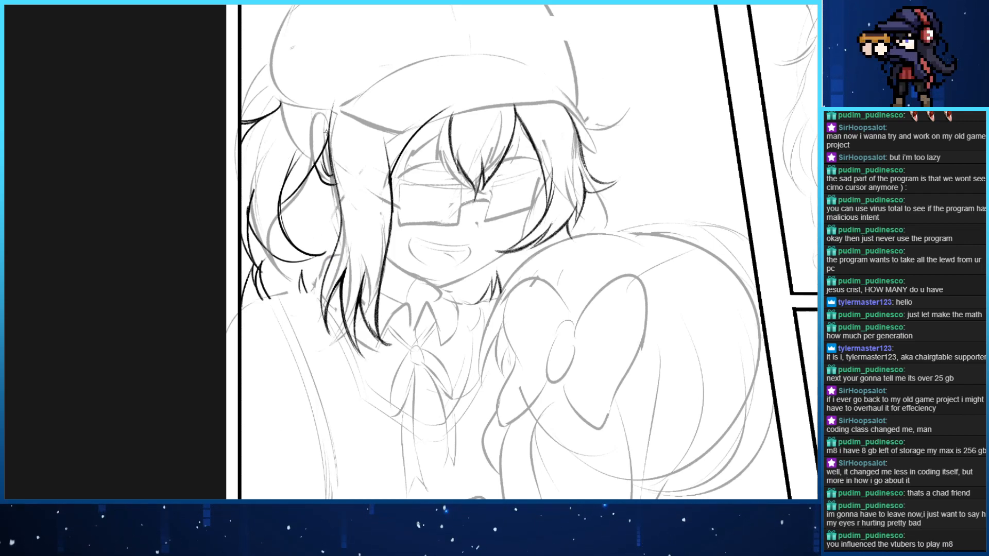
key(ctrl+z)
drag(324, 255, 294, 153)
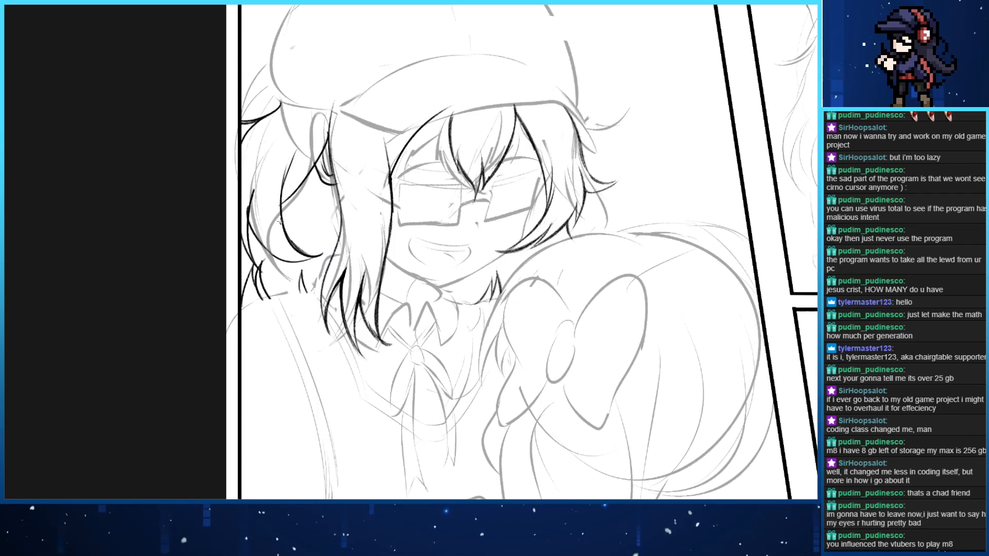
drag(280, 222, 296, 153)
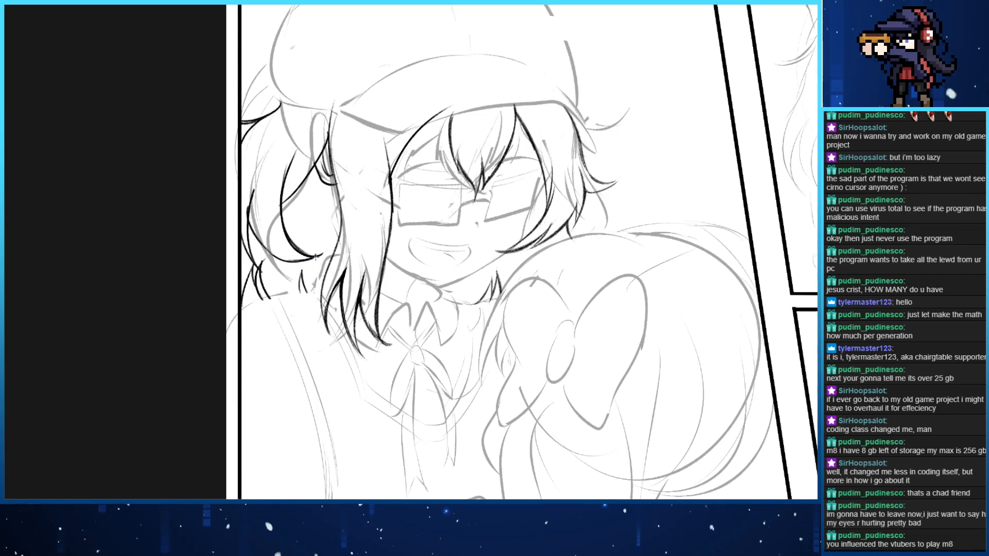
drag(316, 257, 276, 259)
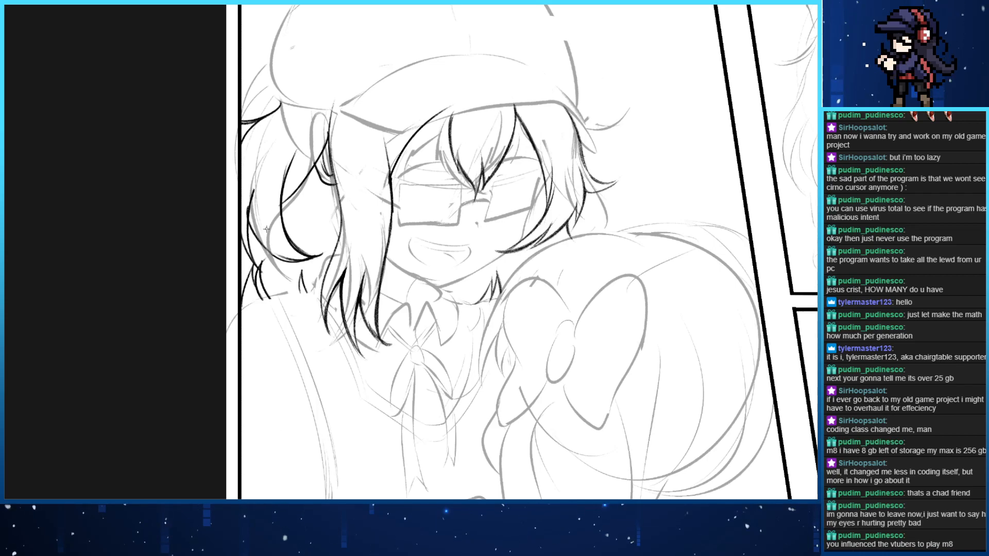
Rotate the canvas to thicken and taper the hooked strand's lower curve, then restore the upright view
key(End)
key(End)
key(End)
key(End)
key(End)
key(ctrl+z)
drag(379, 160, 369, 114)
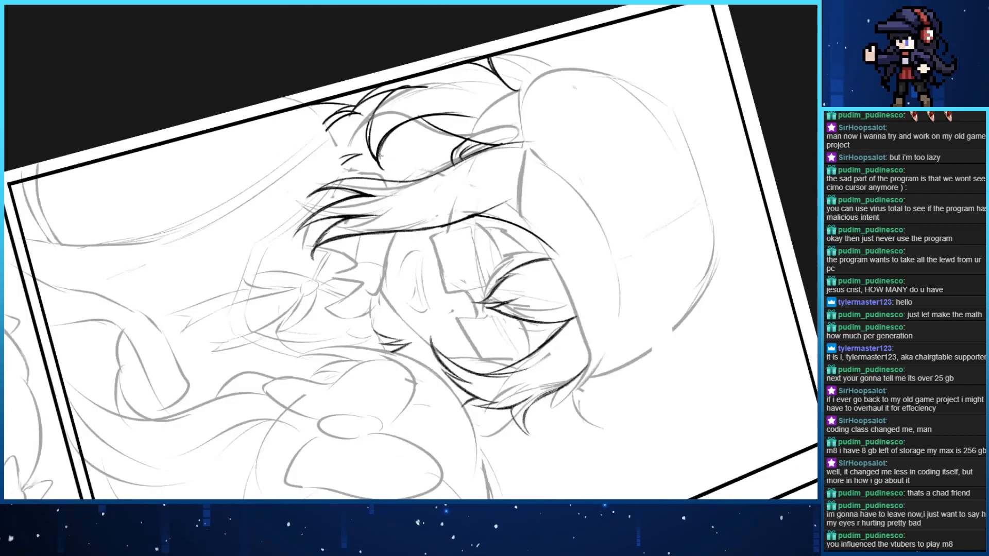
key(ctrl+z)
drag(386, 170, 370, 105)
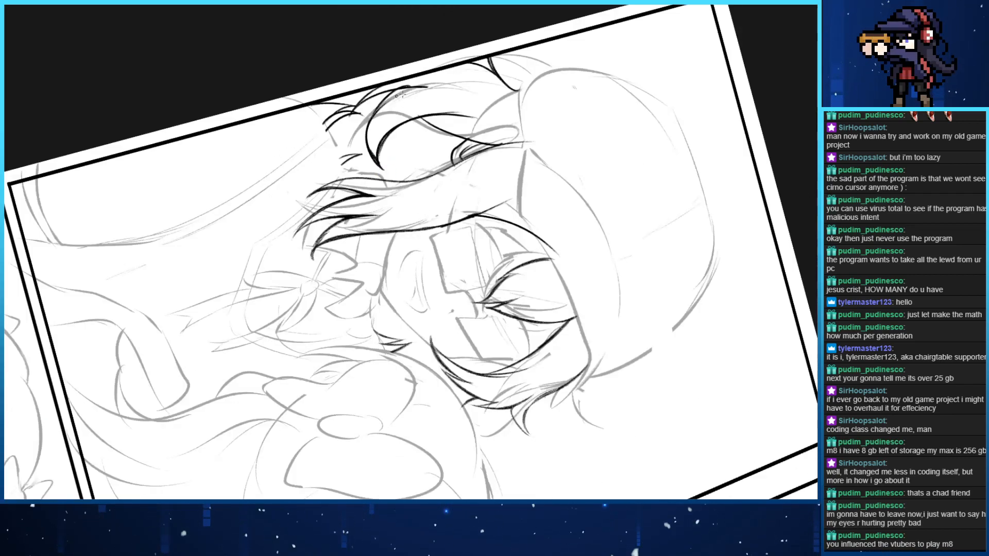
key(Delete)
key(Delete)
key(Delete)
key(Delete)
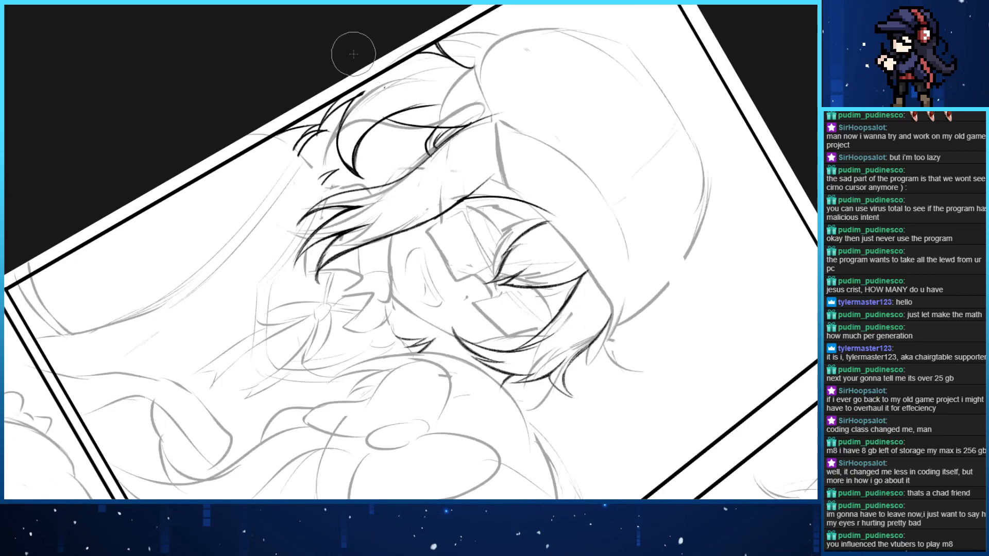
key(Home)
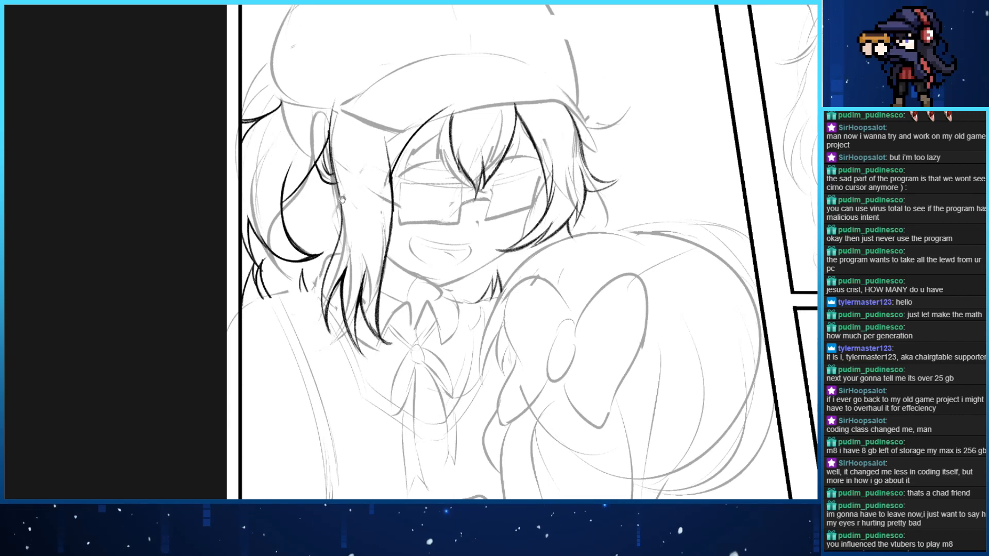
Rework the ink beside the left ear with a bolder lower ear contour and a strand reaching down to the back hair
drag(360, 191, 308, 204)
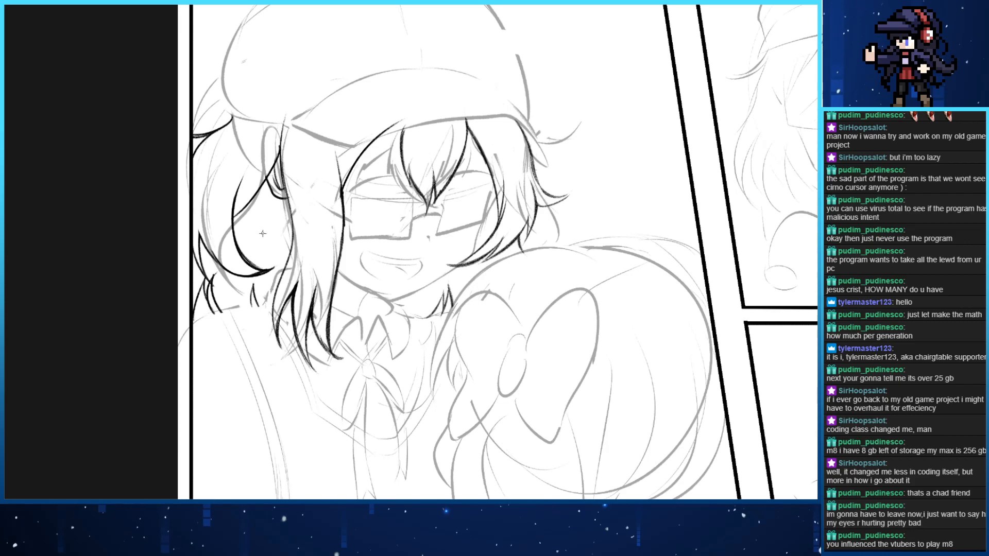
mouse_move(278, 211)
mouse_down()
mouse_move(260, 235)
mouse_move(255, 194)
mouse_move(236, 208)
mouse_up()
key(p)
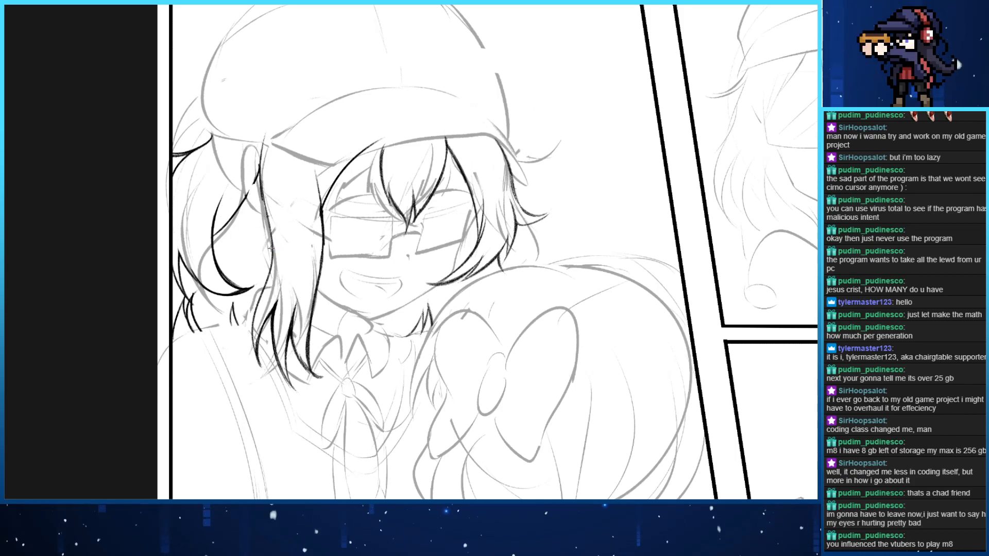
key(minus)
key(ctrl+z)
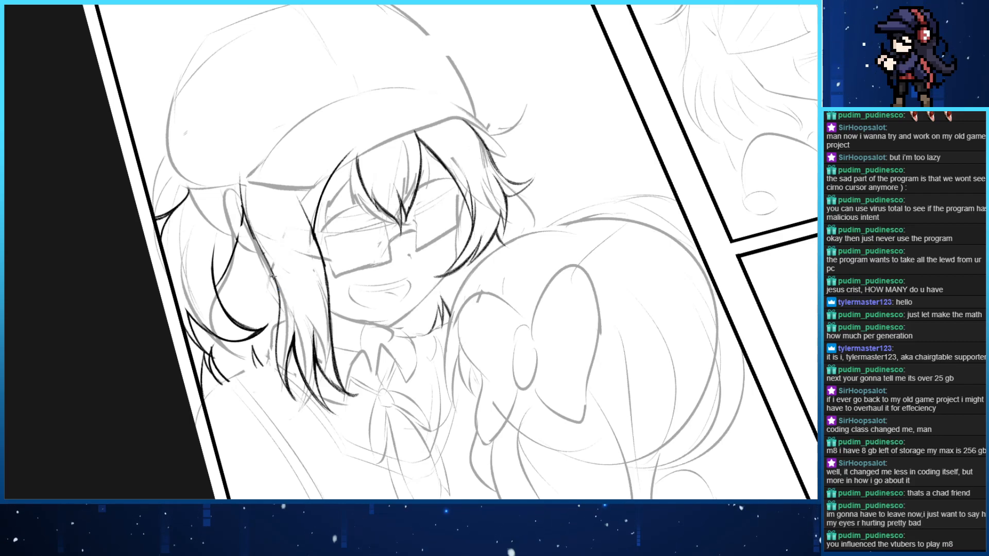
drag(274, 275, 267, 278)
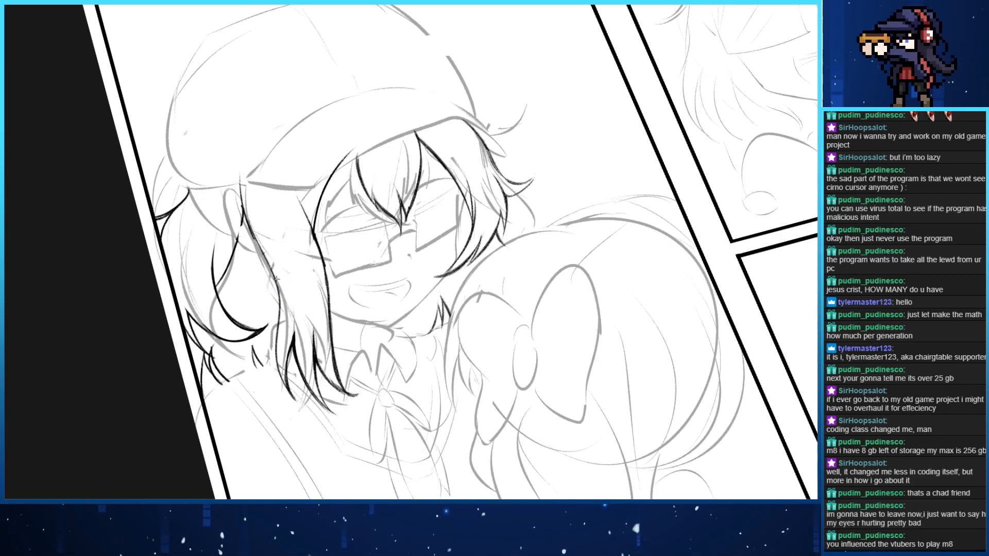
key(ctrl+z)
mouse_move(256, 247)
mouse_down()
mouse_move(275, 284)
mouse_move(253, 254)
mouse_move(249, 261)
mouse_up()
key(ctrl+z)
key(ctrl+z)
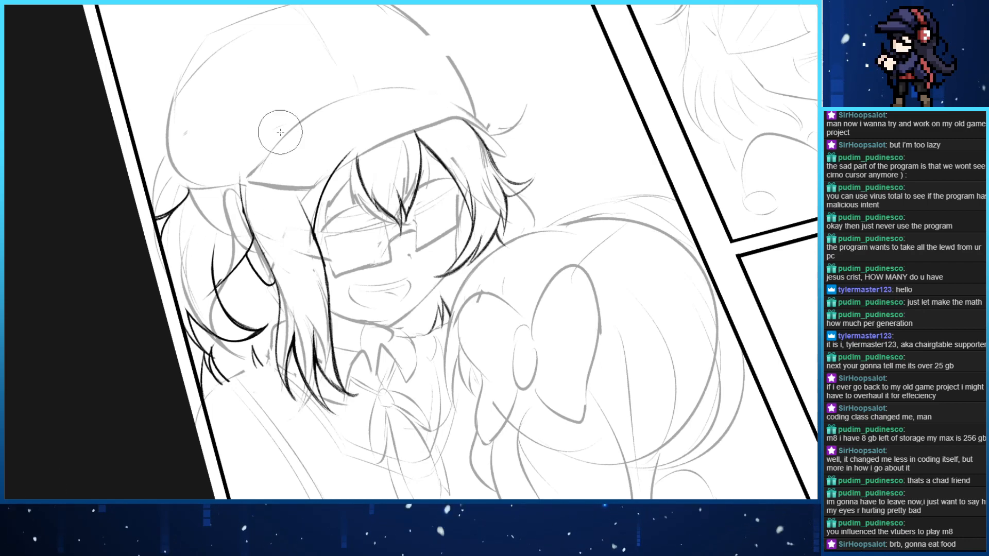
Straighten the canvas and ink the cap brim's lower edge in one curve above the fringe
key(Delete)
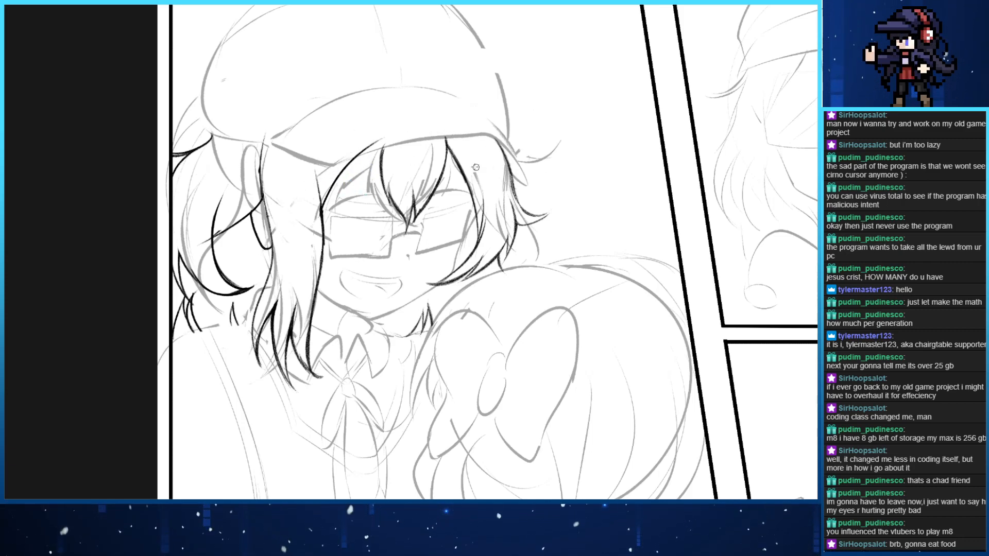
mouse_move(369, 145)
mouse_down()
mouse_move(309, 226)
mouse_move(309, 304)
mouse_up()
key(ctrl+z)
drag(278, 216, 577, 224)
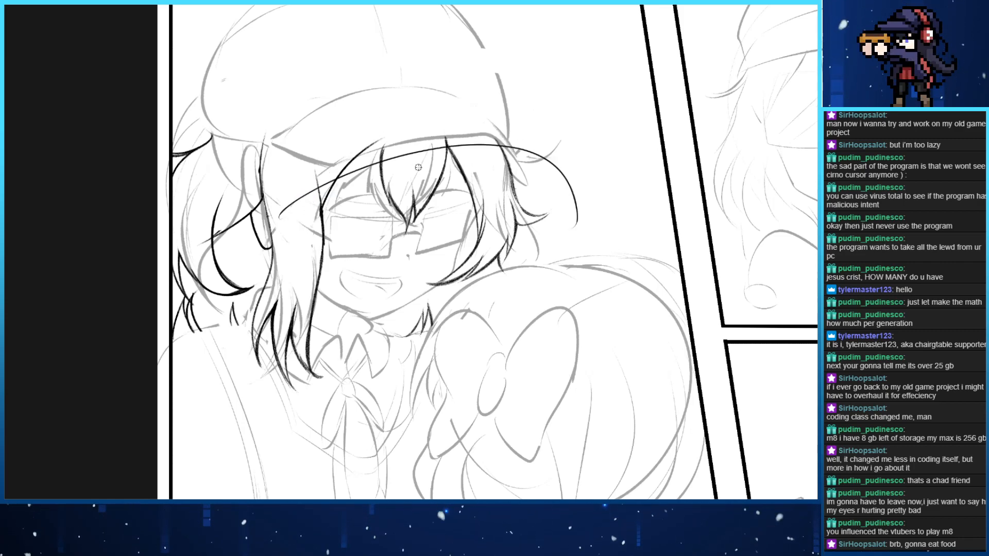
key(ctrl+z)
drag(317, 177, 505, 142)
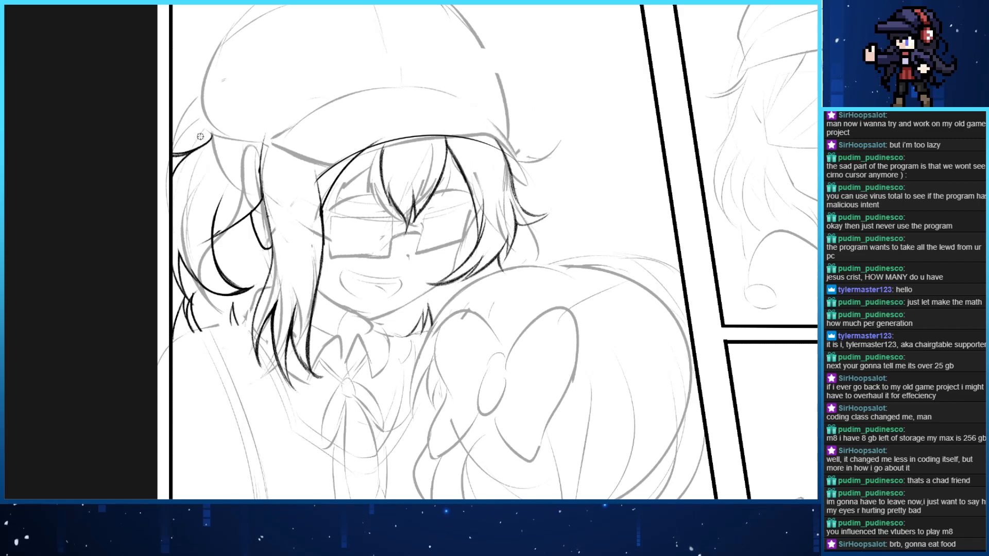
drag(200, 138, 391, 101)
key(ctrl+z)
mouse_move(209, 139)
mouse_down()
mouse_move(250, 157)
mouse_move(399, 92)
mouse_up()
key(ctrl+z)
drag(211, 135, 355, 102)
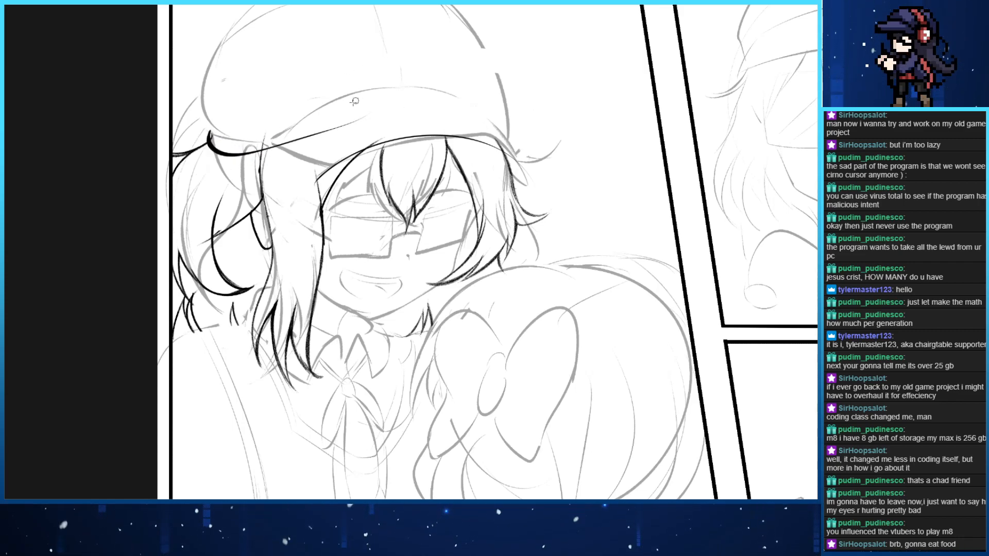
key(ctrl+z)
drag(261, 155, 481, 90)
key(ctrl+z)
drag(268, 156, 434, 110)
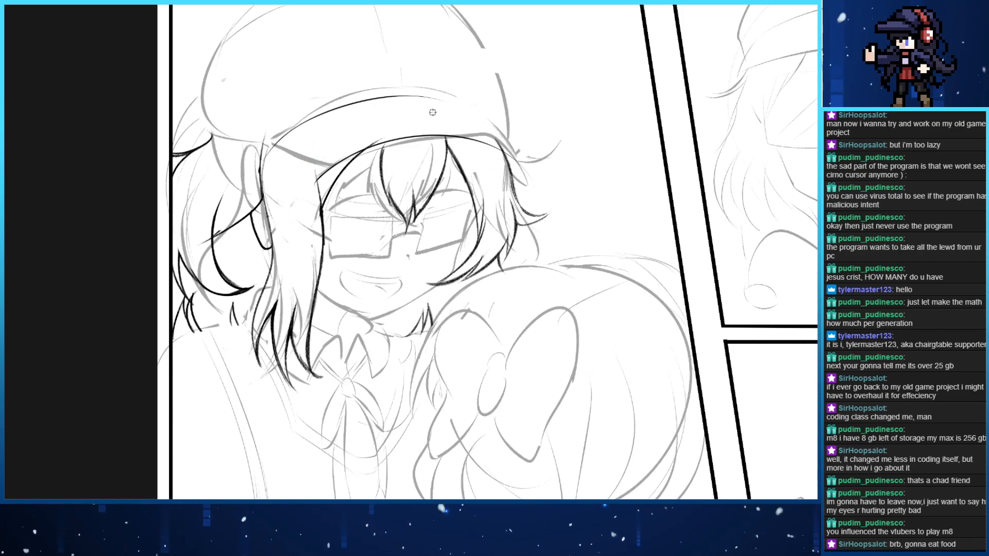
key(ctrl+z)
mouse_move(259, 154)
mouse_down()
mouse_move(301, 161)
mouse_move(315, 180)
mouse_move(295, 172)
mouse_move(335, 147)
mouse_up()
key(ctrl+z)
key(ctrl+z)
key(ctrl+z)
key(ctrl+z)
Ink the brim's rounded left corner and try a curve from it up the cap's left side
drag(300, 179, 390, 142)
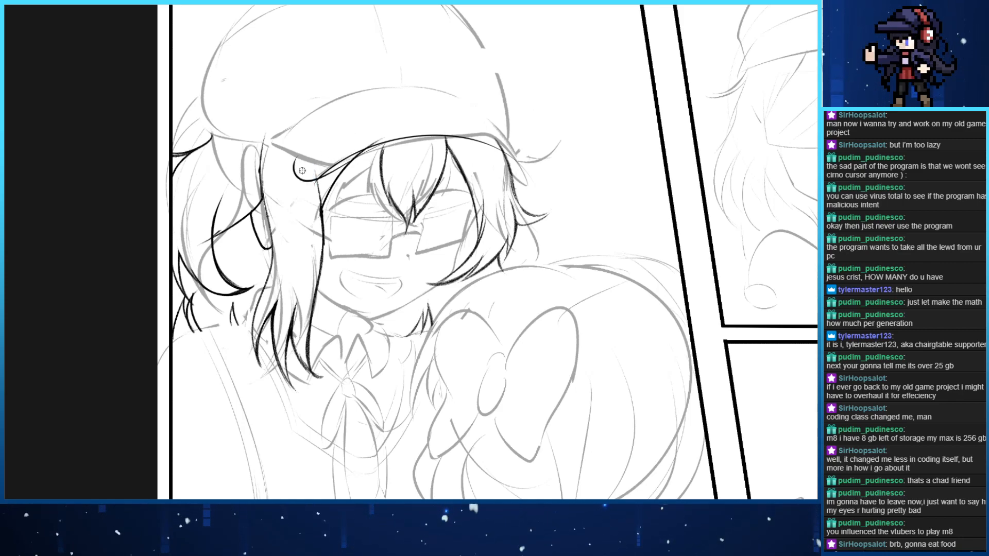
key(ctrl+z)
mouse_move(287, 152)
mouse_down()
mouse_move(331, 167)
mouse_move(300, 179)
mouse_move(332, 167)
mouse_move(312, 179)
mouse_move(197, 109)
mouse_up()
key(ctrl+z)
key(ctrl+z)
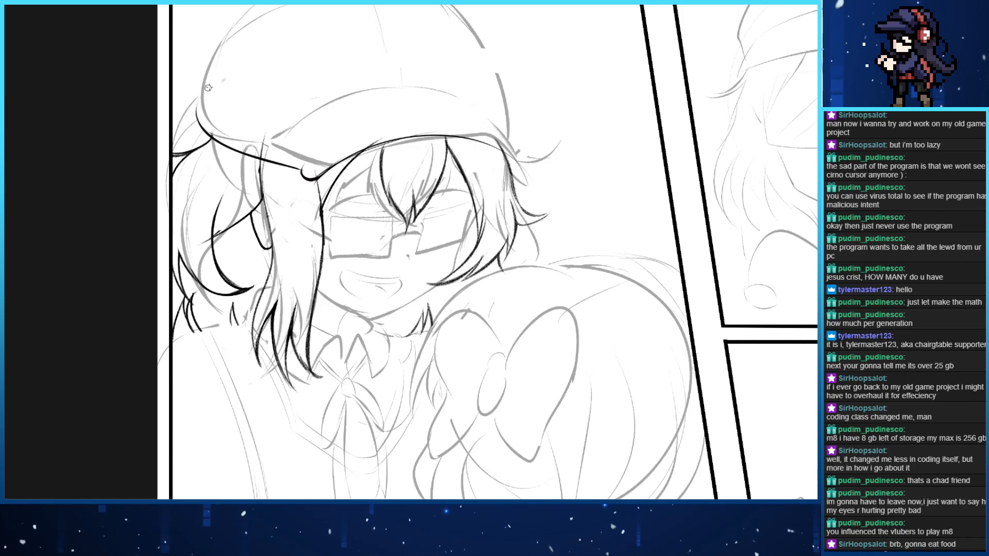
key(ctrl+z)
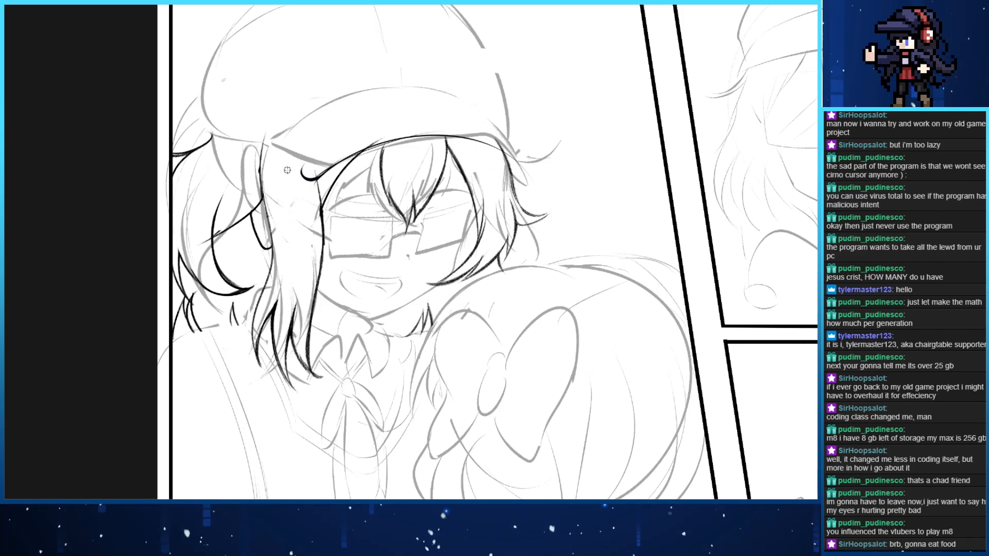
Ink the cap's lower left side as one smooth curve from the brim corner up around the bulge
drag(303, 169, 211, 99)
key(ctrl+z)
key(ctrl+z)
mouse_move(303, 170)
mouse_down()
mouse_move(210, 130)
mouse_move(199, 85)
mouse_up()
key(ctrl+z)
mouse_move(303, 168)
mouse_down()
mouse_move(240, 161)
mouse_move(272, 38)
mouse_up()
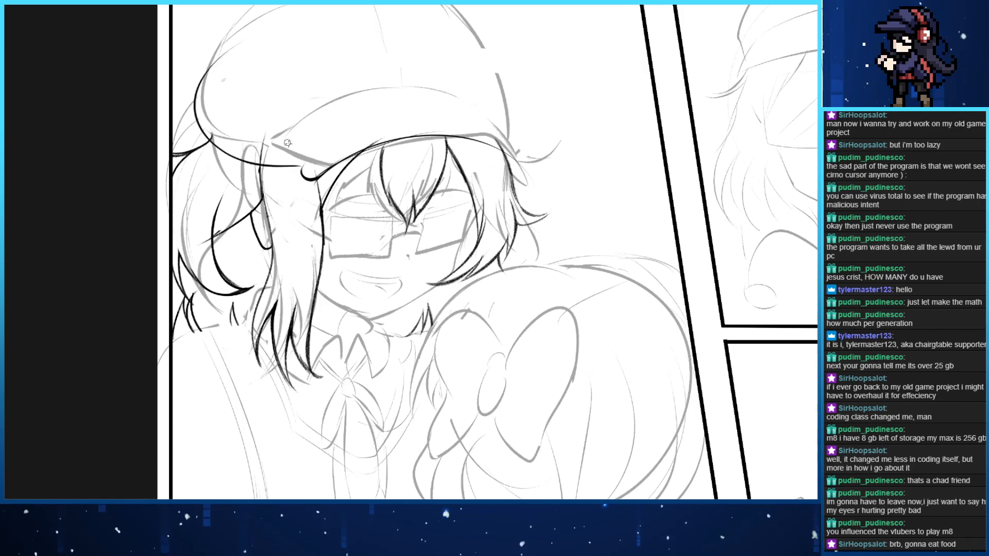
key(ctrl+z)
drag(304, 168, 240, 30)
key(ctrl+z)
mouse_move(303, 168)
mouse_down()
mouse_move(230, 146)
mouse_move(281, 22)
mouse_up()
key(ctrl+z)
drag(303, 168, 247, 23)
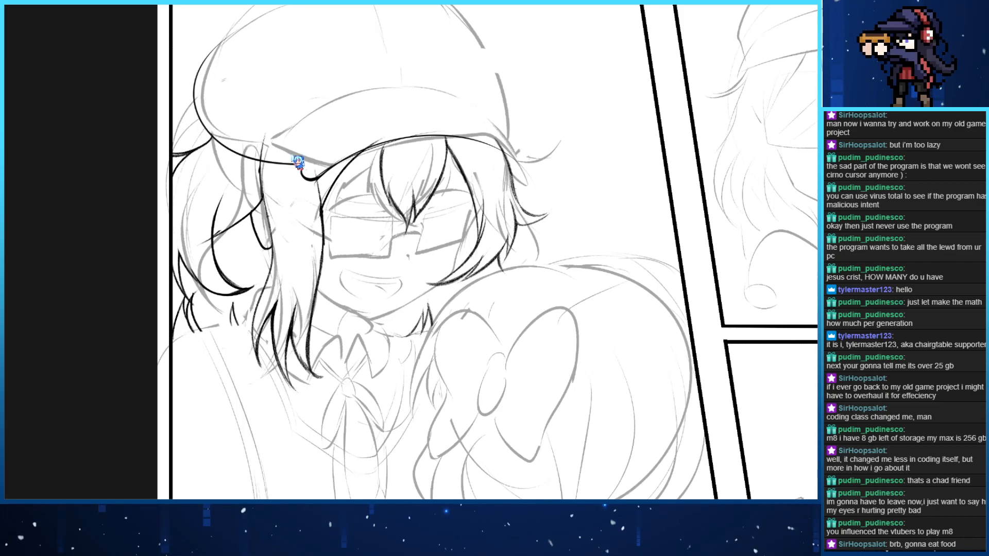
key(ctrl+z)
drag(303, 168, 298, 47)
Ink the brim's upper edge from its rounded left corner across the cap toward the right tip
mouse_move(320, 138)
mouse_down()
mouse_move(258, 156)
mouse_move(310, 154)
mouse_up()
drag(260, 180, 392, 110)
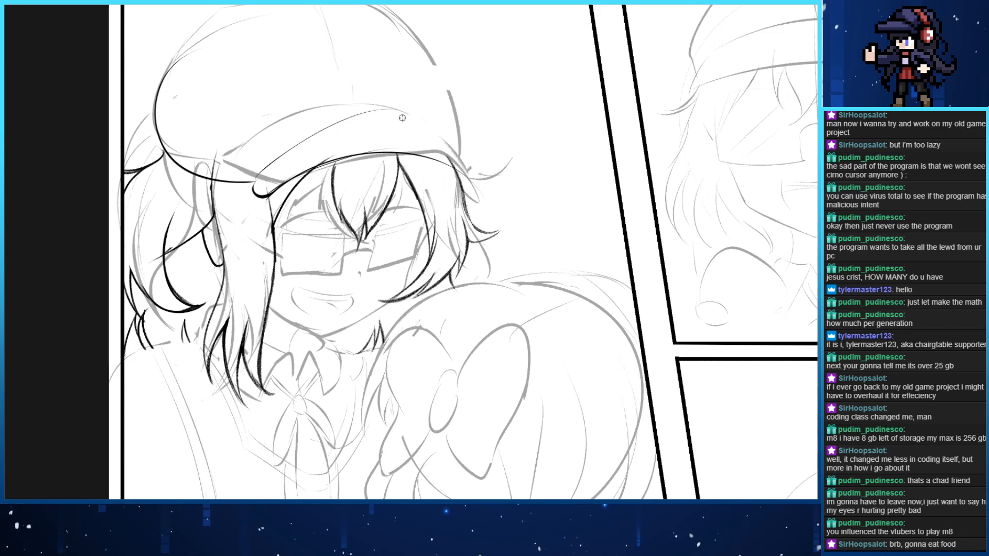
key(ctrl+z)
mouse_move(257, 176)
mouse_down()
mouse_move(389, 123)
mouse_move(481, 198)
mouse_up()
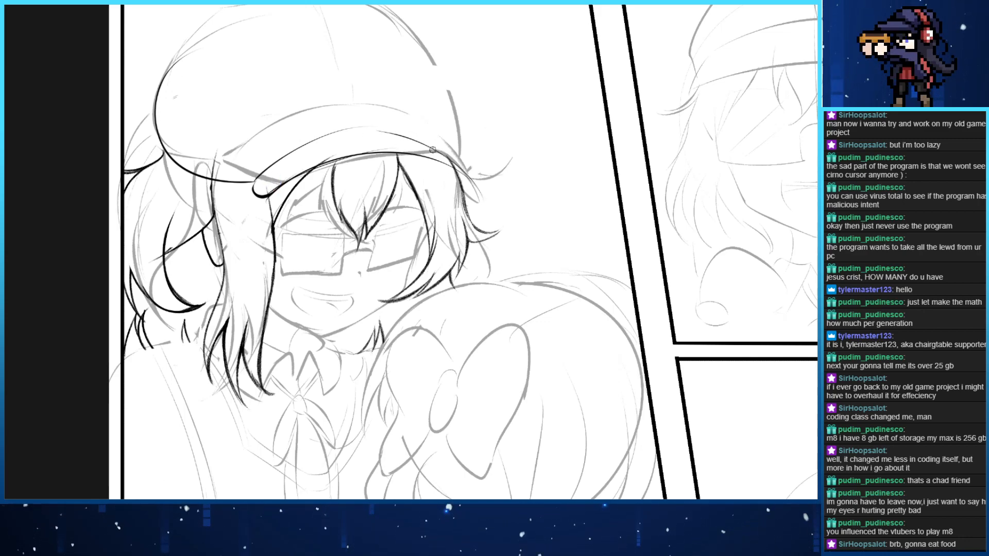
key(ctrl+z)
drag(371, 128, 447, 144)
key(ctrl+z)
drag(383, 123, 467, 149)
key(ctrl+z)
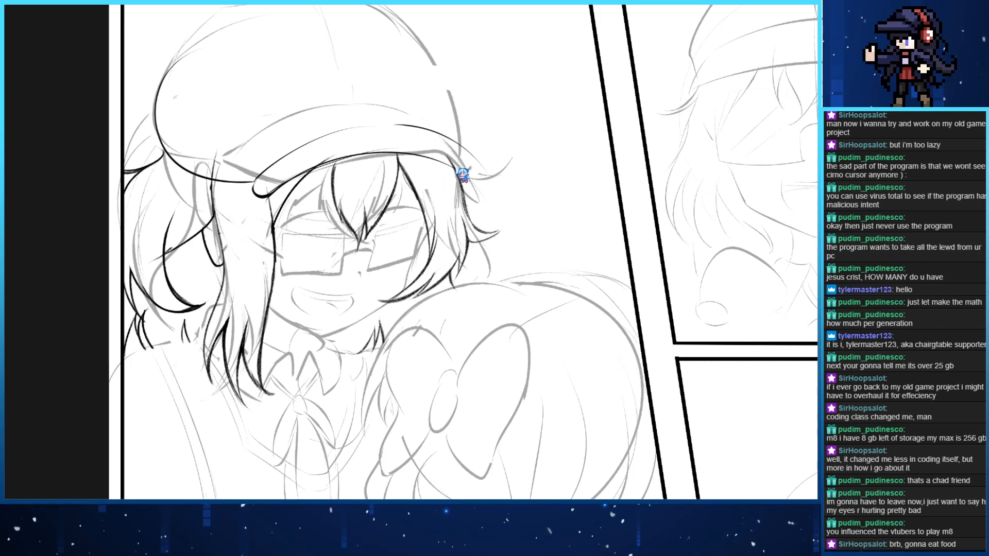
Rotate the canvas and redraw the brim's lower edge as one long curve ending in a rounded right tip
key(Delete)
key(Delete)
key(Delete)
key(Delete)
key(End)
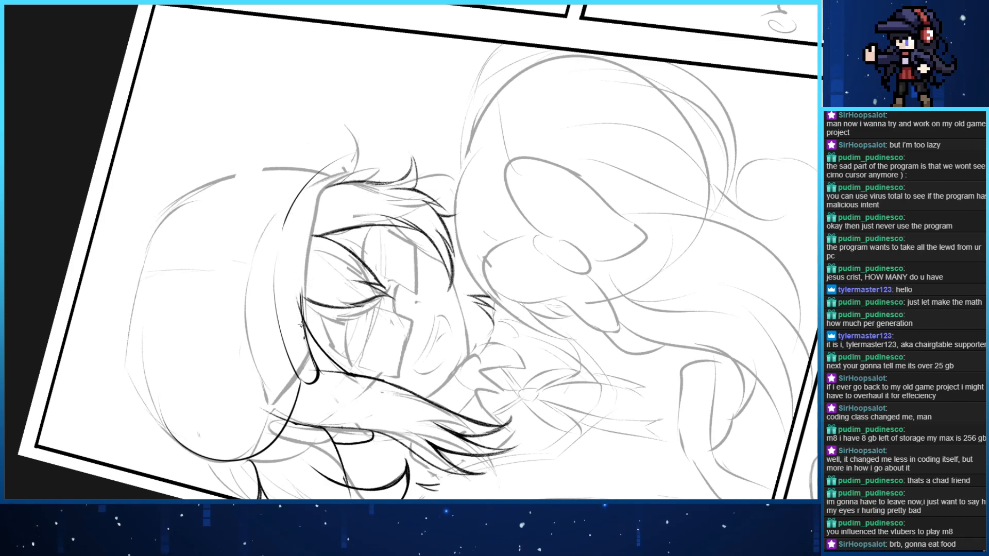
drag(302, 323, 360, 149)
key(ctrl+z)
drag(306, 335, 357, 151)
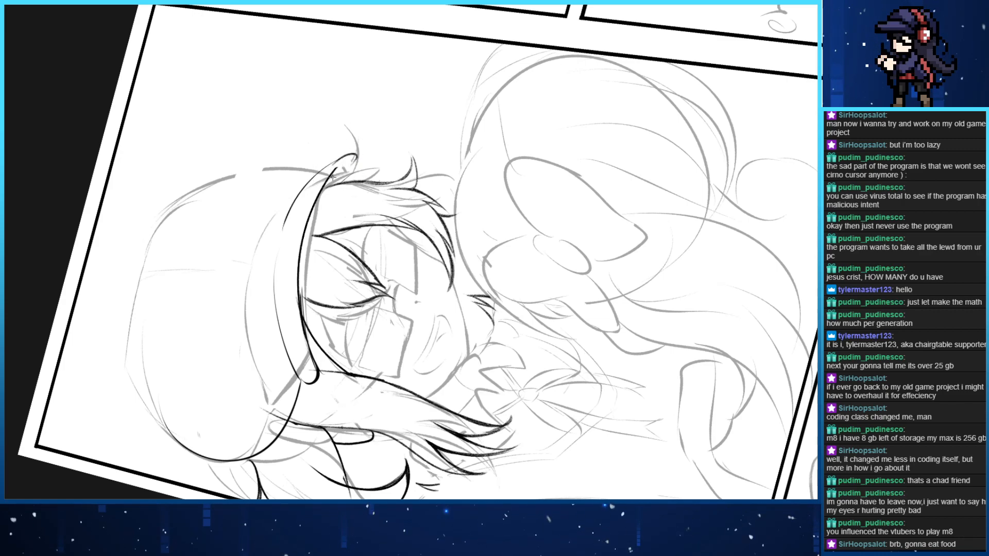
drag(361, 150, 321, 206)
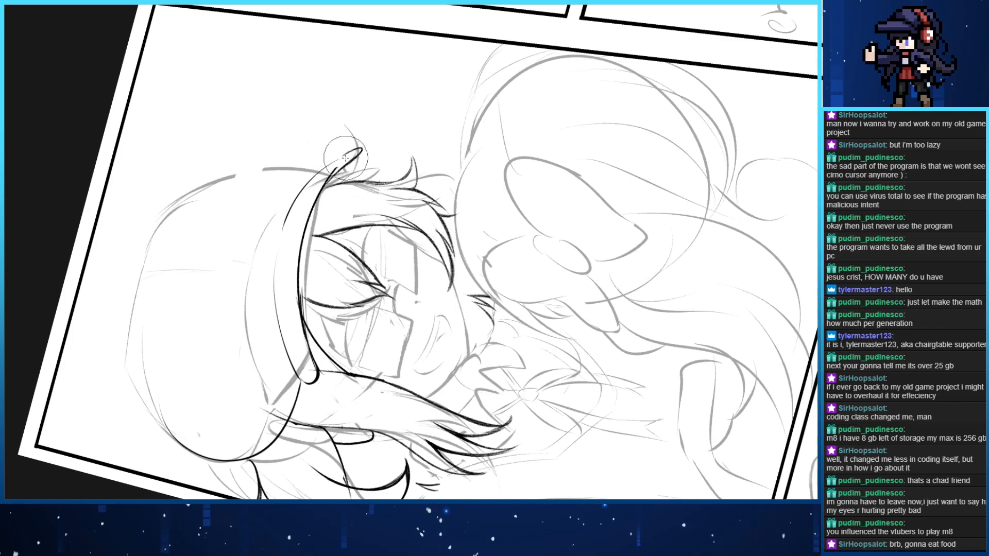
Restore the upright view and ink the right end of the brim's upper edge into the tip
key(ctrl+])
scroll(288, 163, up, 3)
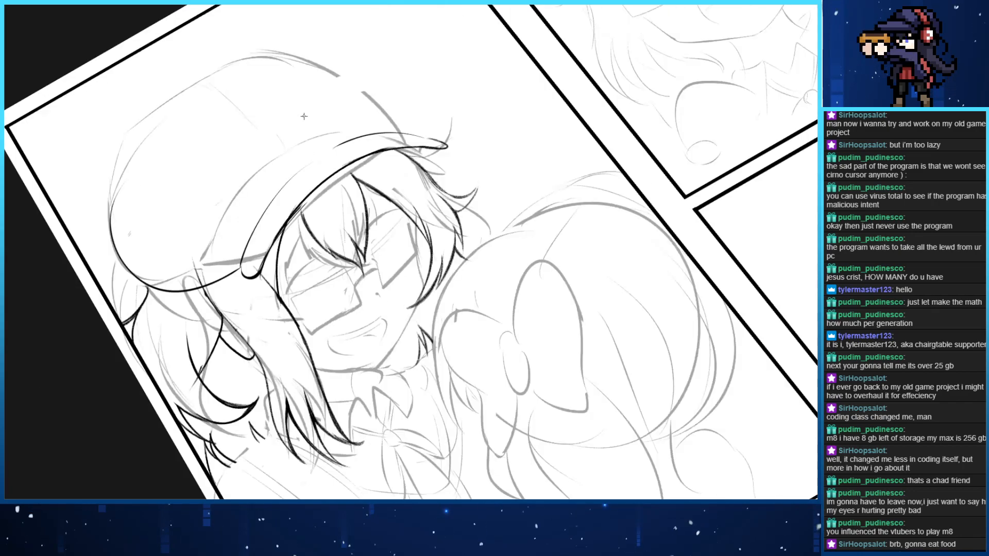
key(ctrl+[)
drag(489, 174, 340, 103)
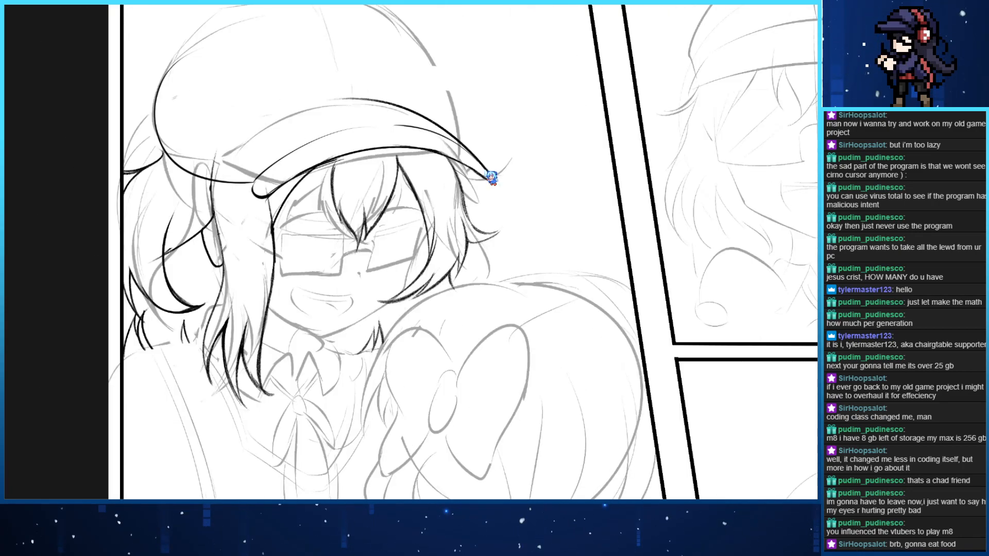
key(ctrl+z)
drag(487, 172, 402, 121)
key(ctrl+z)
drag(480, 164, 437, 149)
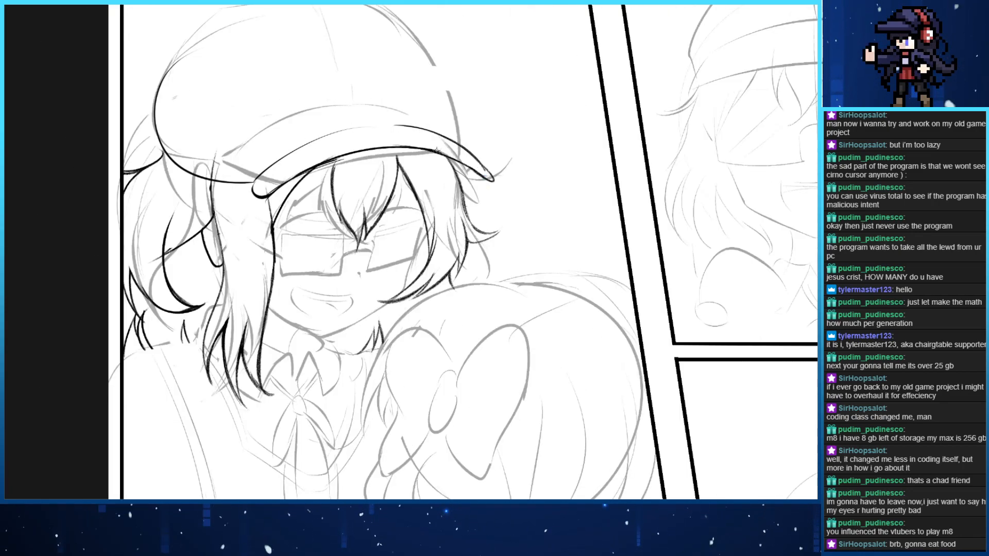
Redraw the left part of the brim's upper edge as a curve rising from the rounded corner
drag(360, 107, 372, 81)
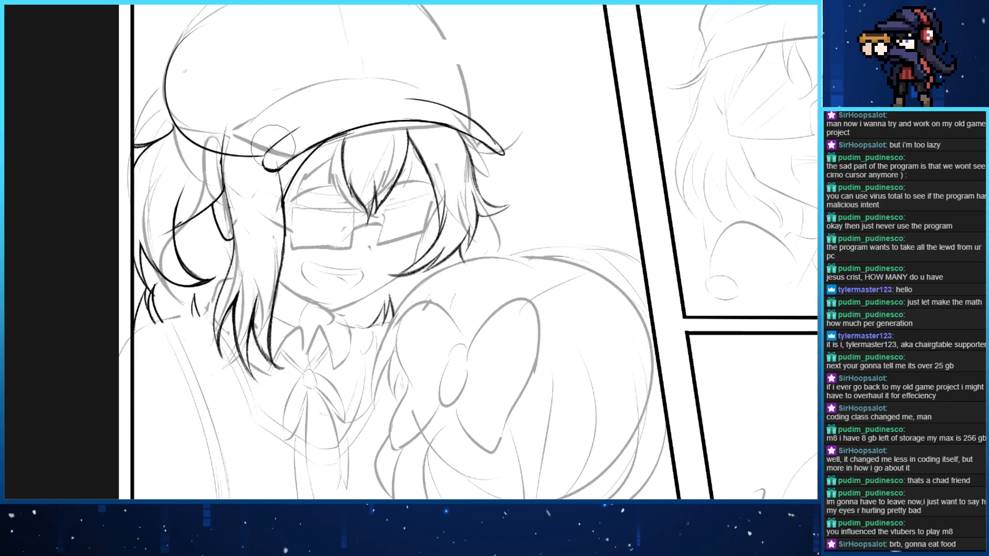
mouse_move(268, 148)
mouse_down()
mouse_move(407, 89)
mouse_move(292, 154)
mouse_move(367, 96)
mouse_up()
key(ctrl+z)
key(ctrl+z)
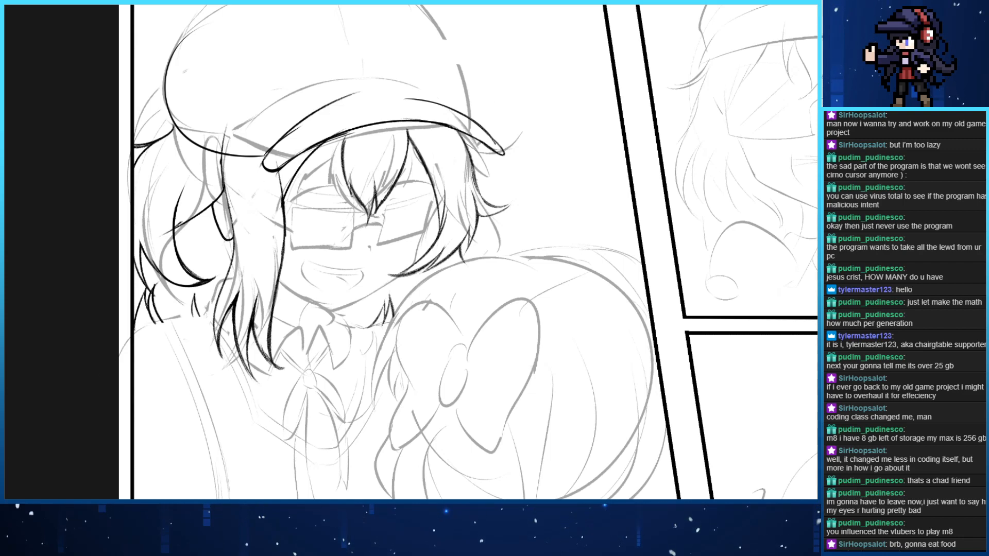
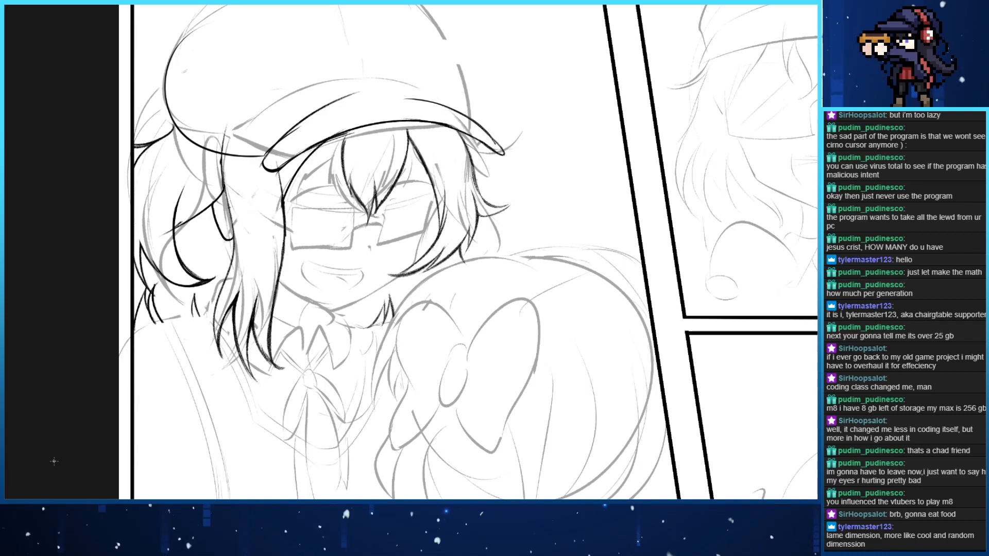
Replace the right part of the brim's upper edge with a smoother curve running back from the tip
drag(410, 97, 374, 143)
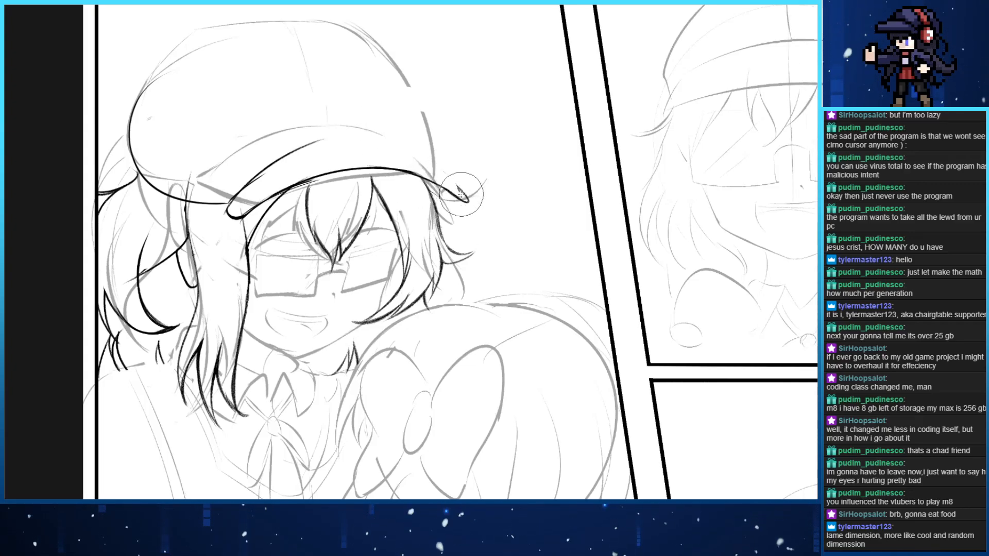
drag(466, 197, 355, 140)
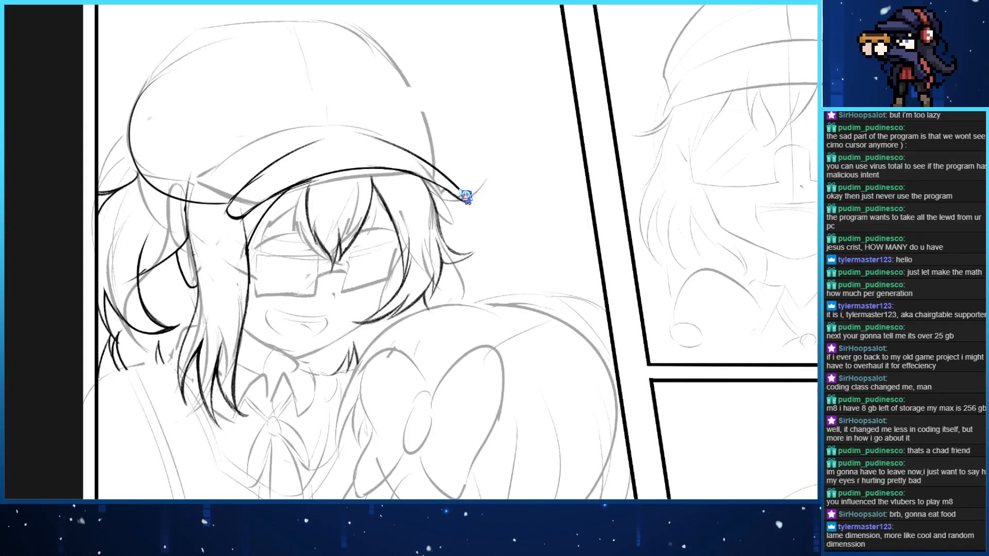
key(ctrl+z)
drag(466, 199, 417, 161)
key(ctrl+z)
drag(467, 198, 341, 142)
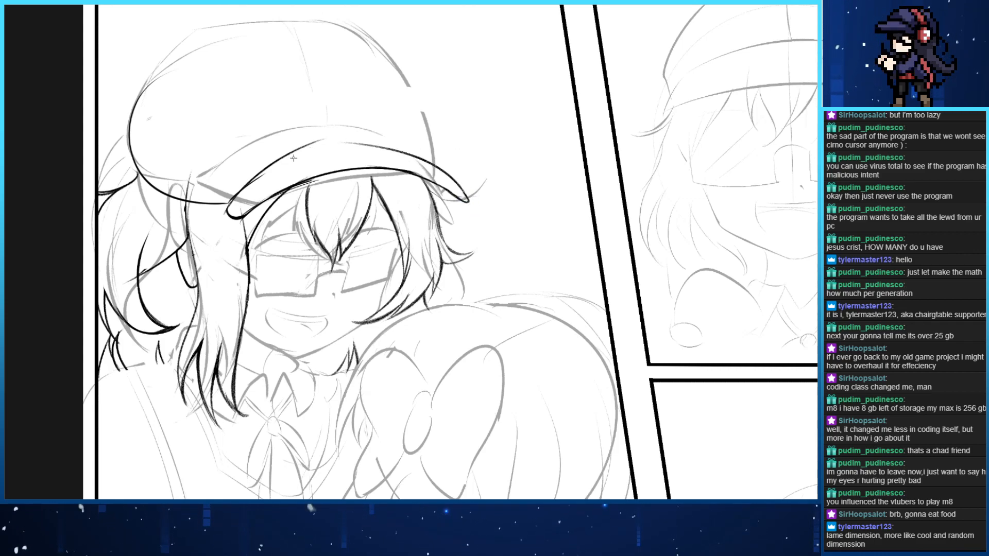
key(ctrl+z)
drag(463, 193, 379, 144)
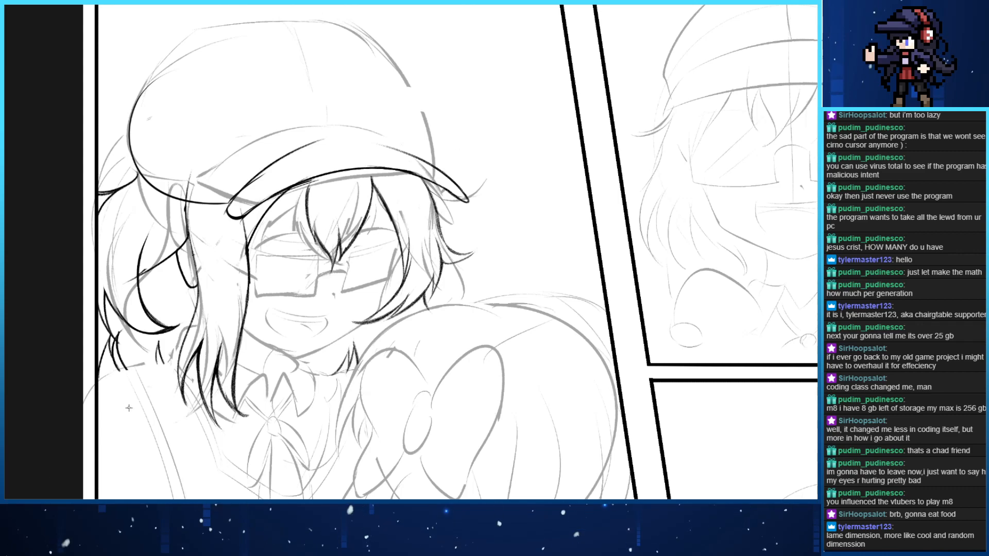
Ink the cap's crown as one rounded outline from the left side over the top and down the right
drag(313, 94, 330, 130)
drag(162, 144, 404, 77)
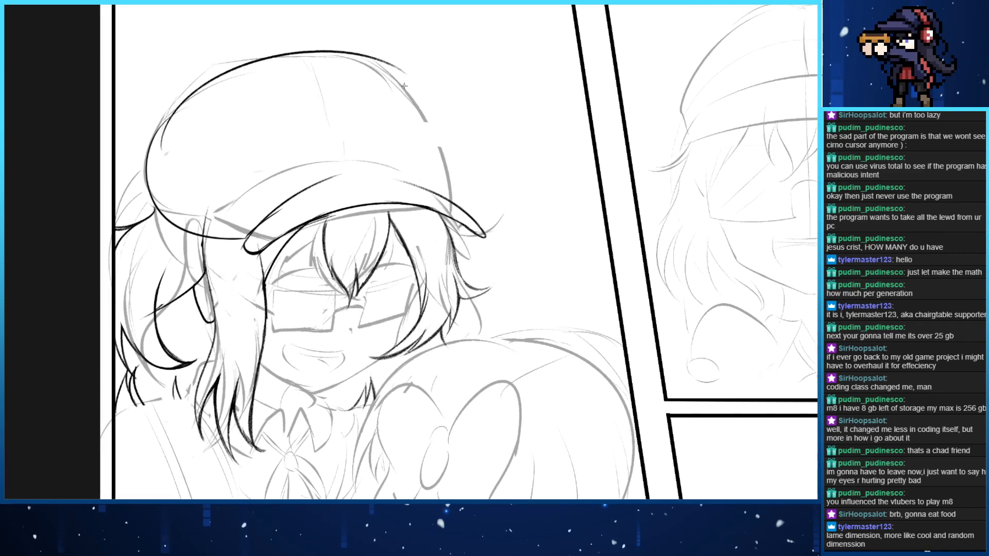
key(ctrl+z)
mouse_move(149, 147)
mouse_down()
mouse_move(273, 49)
mouse_move(388, 56)
mouse_move(180, 101)
mouse_move(442, 129)
mouse_up()
key(ctrl+z)
key(ctrl+z)
key(ctrl+z)
mouse_move(147, 152)
mouse_down()
mouse_move(289, 45)
mouse_move(444, 120)
mouse_up()
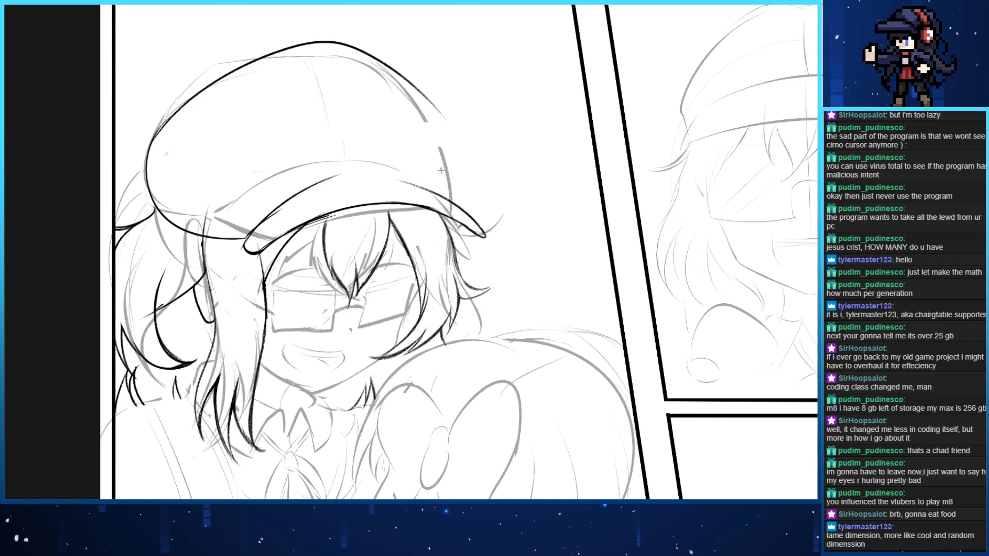
key(ctrl+z)
mouse_move(448, 204)
mouse_down()
mouse_move(279, 66)
mouse_move(195, 116)
mouse_up()
key(ctrl+z)
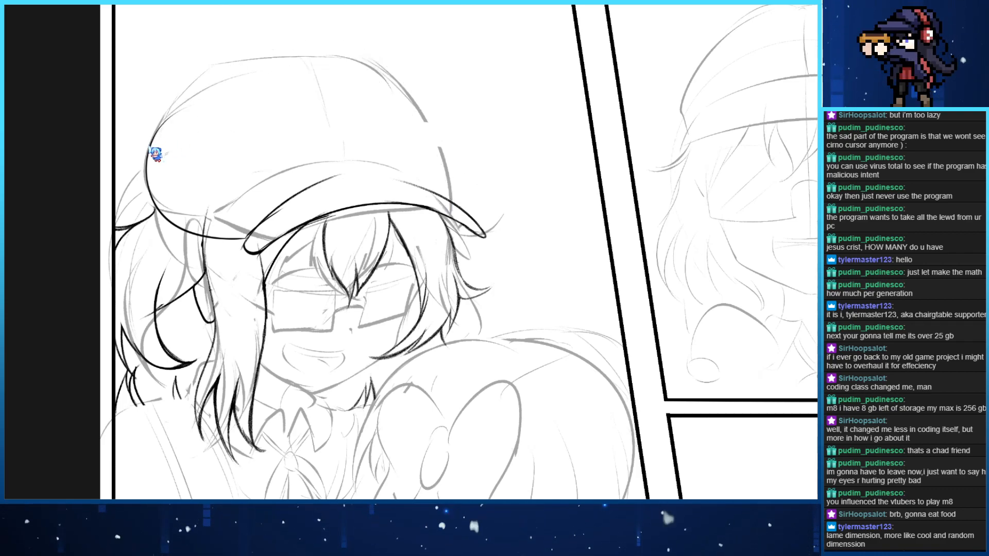
mouse_move(155, 150)
mouse_down()
mouse_move(365, 56)
mouse_move(437, 157)
mouse_up()
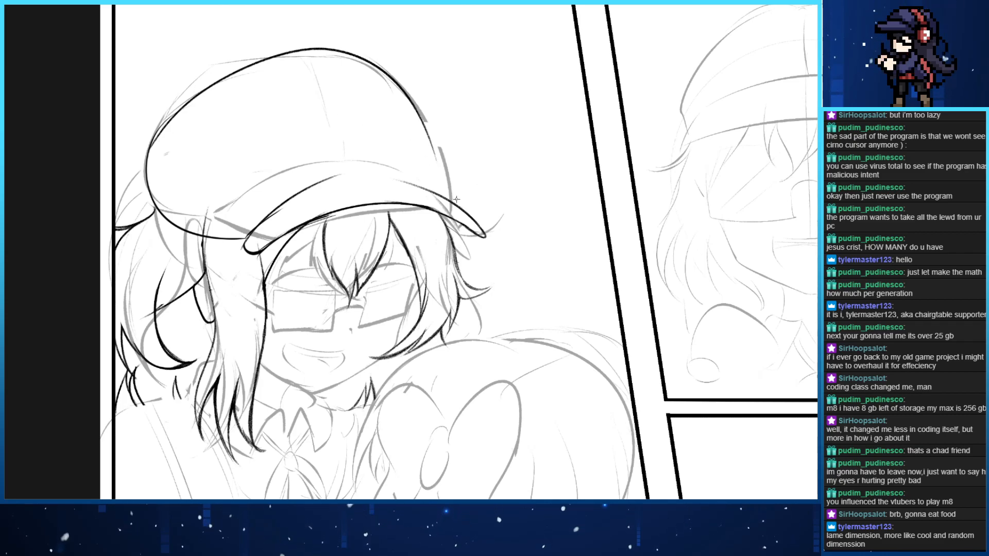
Extend the crown's right outline down to meet the brim
drag(456, 209, 421, 128)
key(ctrl+z)
drag(456, 206, 401, 93)
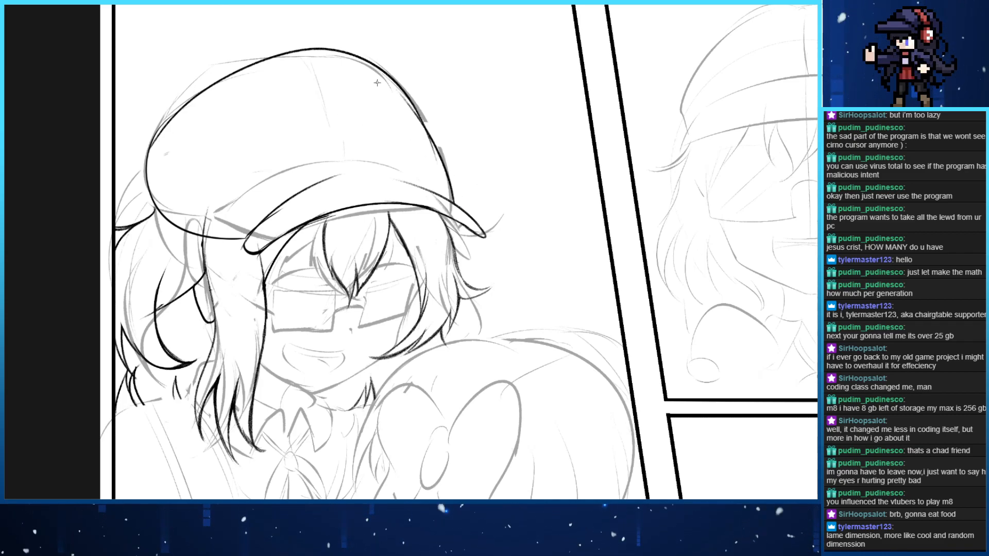
key(ctrl+z)
mouse_move(457, 208)
mouse_down()
mouse_move(406, 93)
mouse_move(453, 199)
mouse_up()
key(ctrl+z)
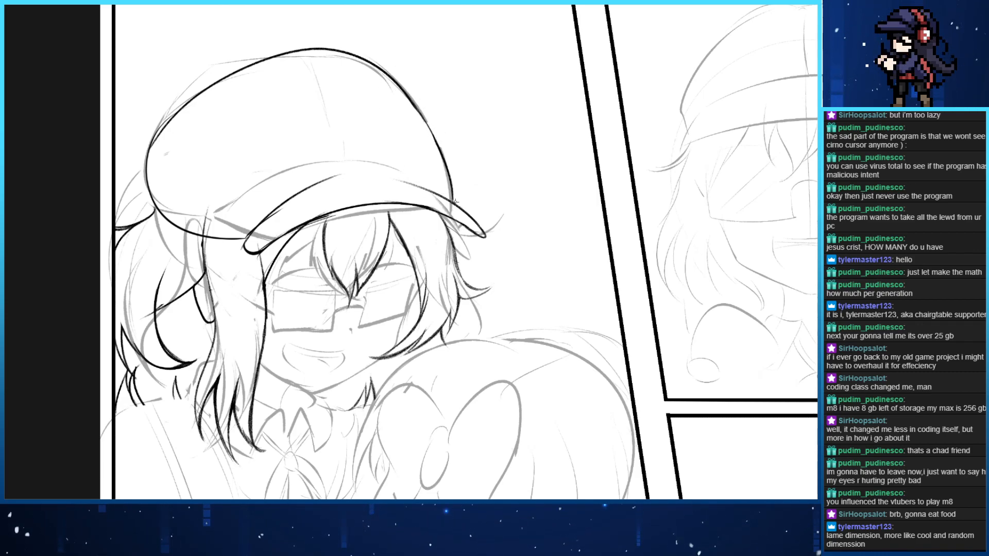
Ink the cap's curved centre seam from the top of the crown down to the brim
drag(315, 75, 373, 181)
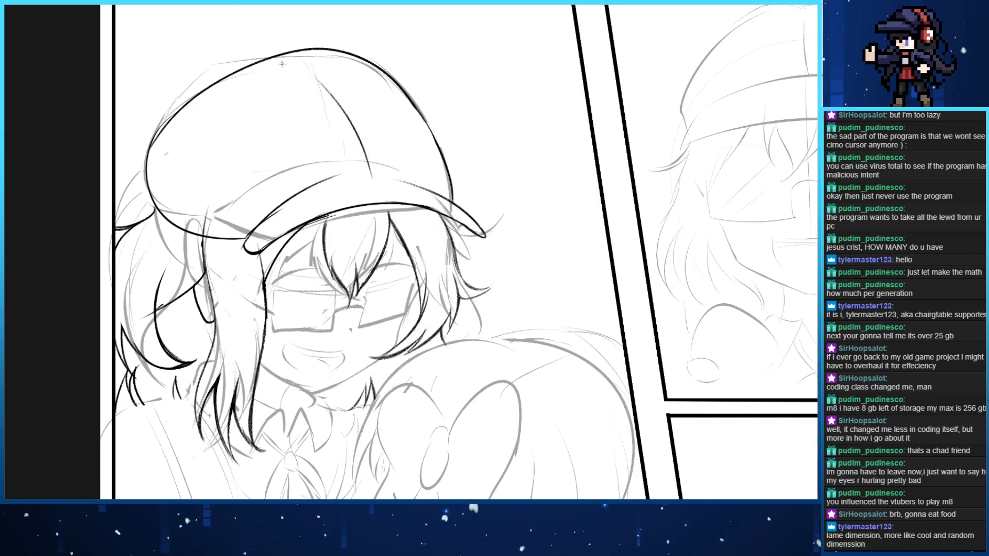
key(ctrl+z)
drag(315, 50, 348, 97)
drag(367, 176, 349, 99)
key(ctrl+z)
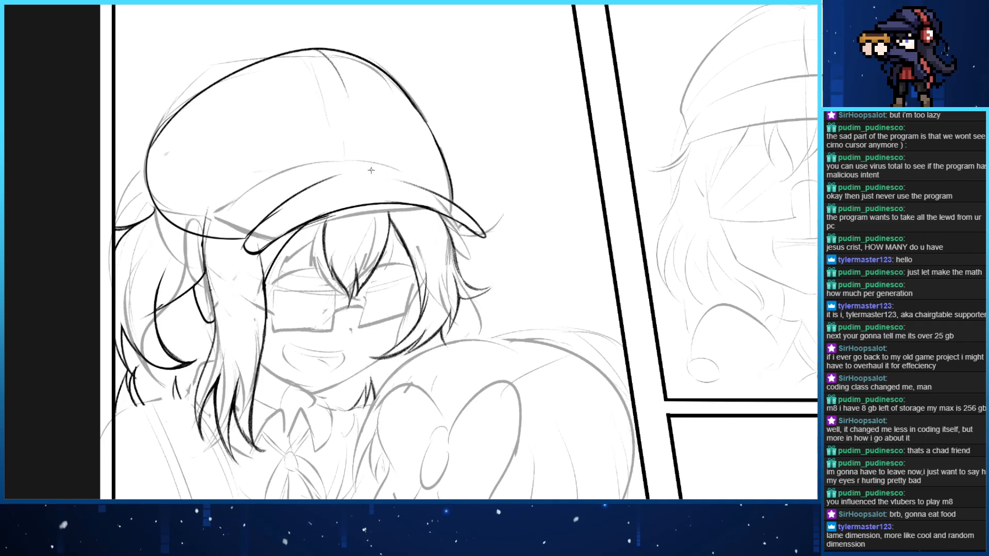
drag(372, 170, 350, 97)
key(ctrl+z)
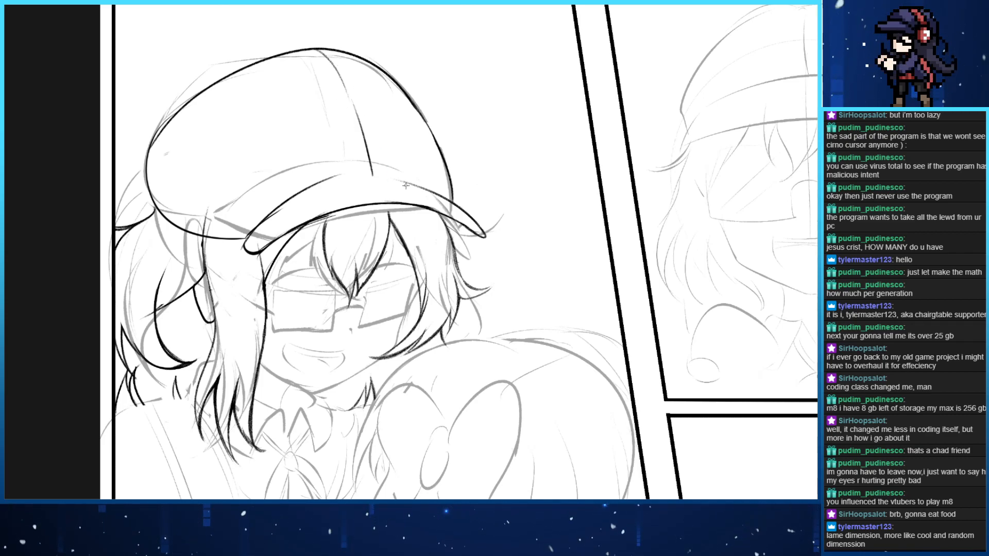
Clean up and re-ink the right part of the brim's upper edge where it meets the crown's outline
key(e)
drag(399, 178, 458, 210)
key(p)
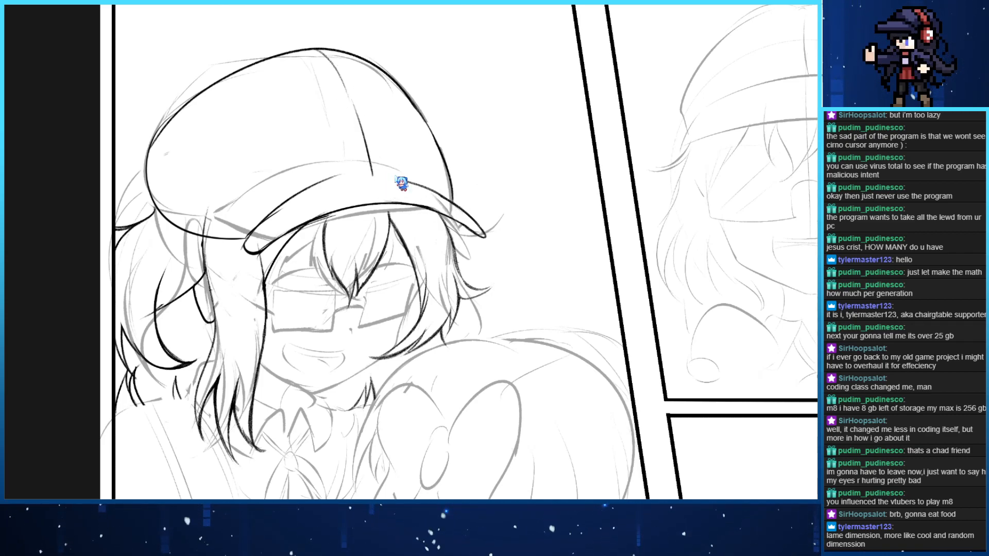
key(ctrl+z)
mouse_move(397, 176)
mouse_down()
mouse_move(467, 224)
mouse_move(413, 183)
mouse_move(461, 204)
mouse_up()
key(ctrl+z)
key(ctrl+z)
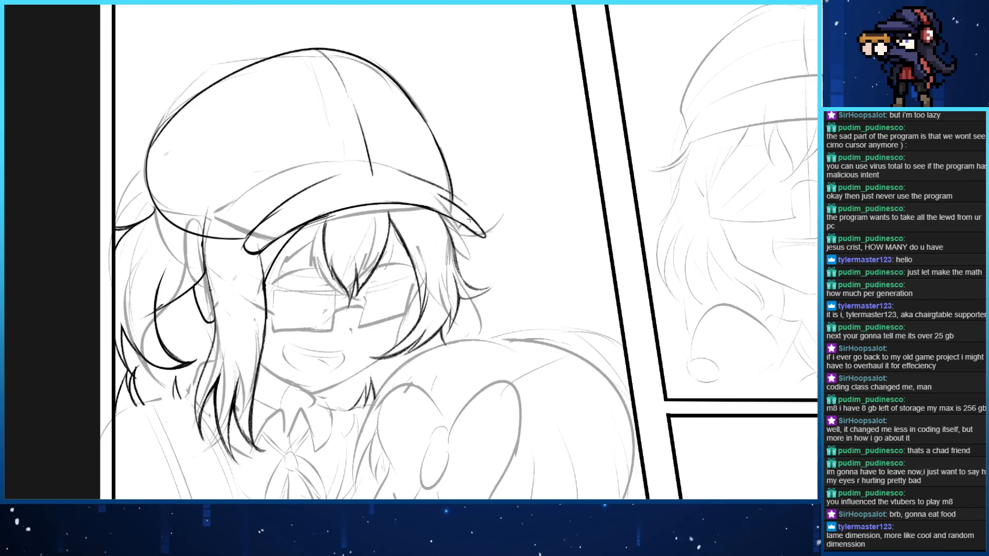
key(ctrl+z)
drag(397, 170, 474, 224)
key(ctrl+z)
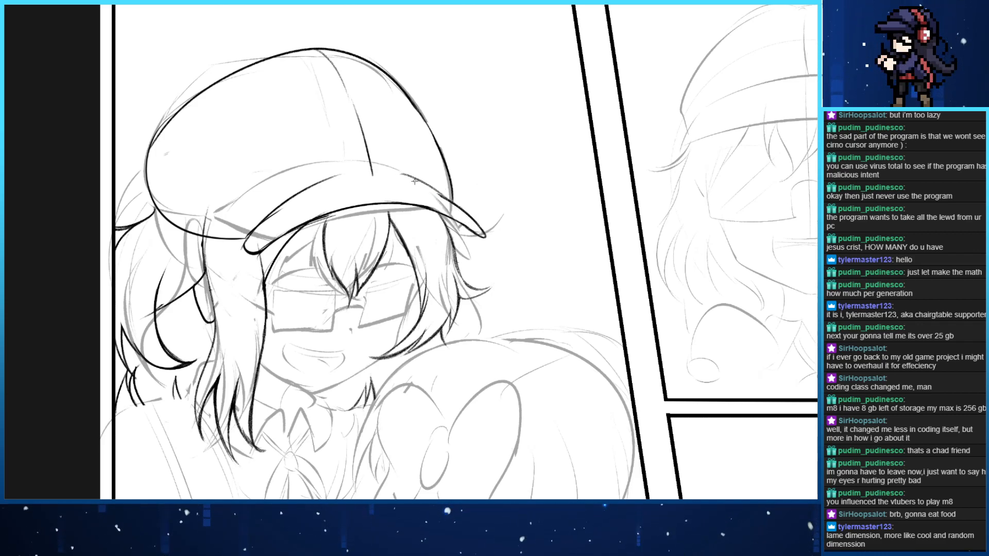
key(ctrl+z)
mouse_move(415, 181)
mouse_down()
mouse_move(473, 220)
mouse_move(455, 200)
mouse_up()
key(ctrl+z)
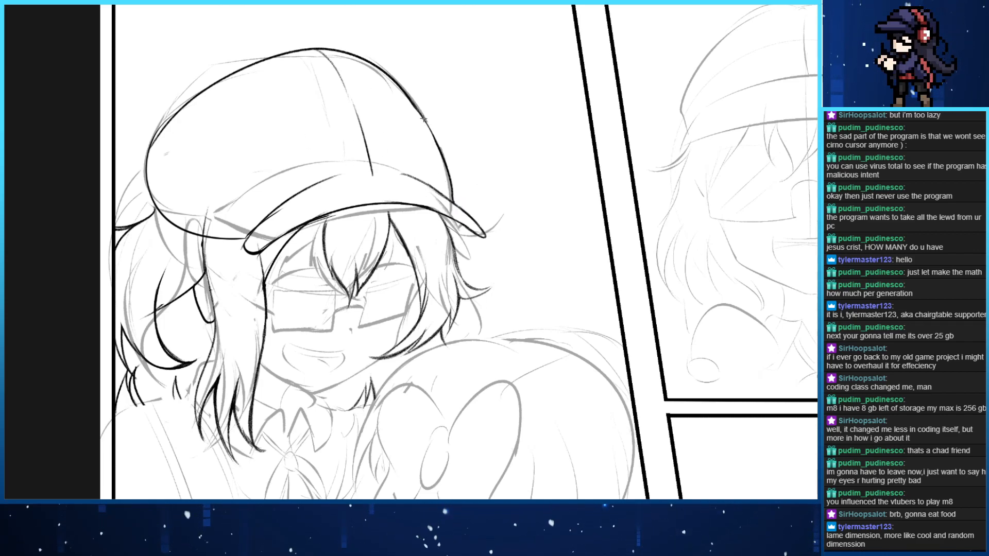
Try to re-ink the left part of the brim's upper edge, curving up from its rounded left end
scroll(360, 206, left, 4)
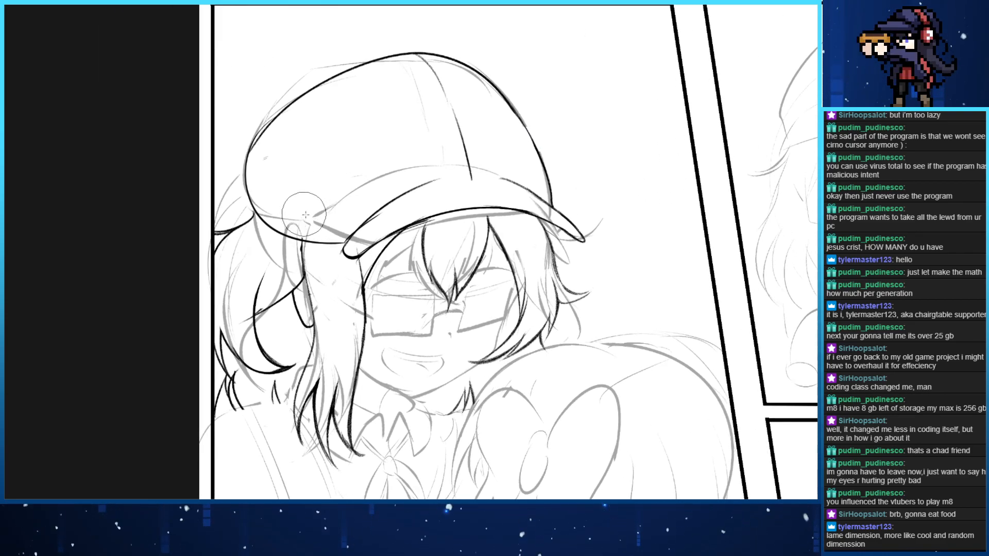
drag(354, 248, 397, 194)
key(p)
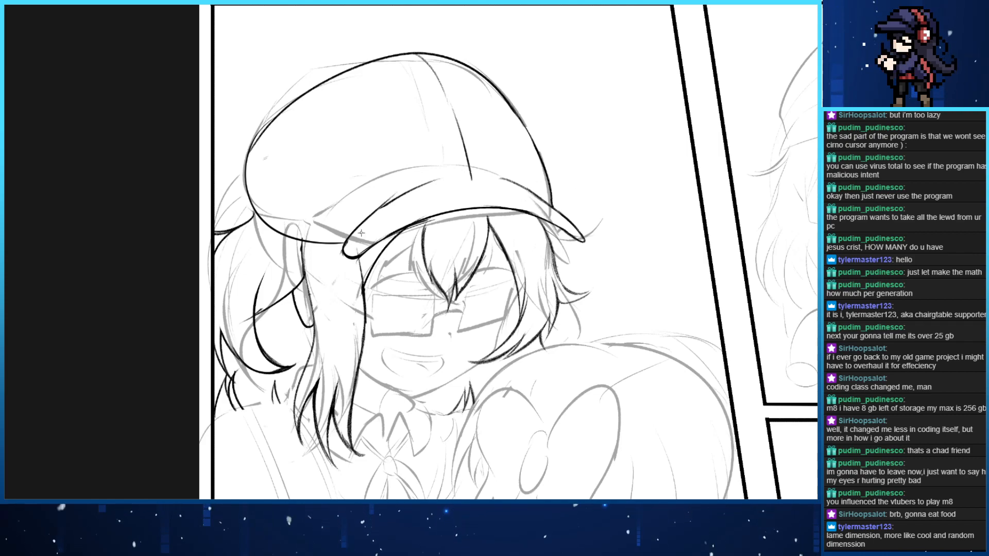
key(ctrl+z)
drag(344, 252, 407, 186)
key(ctrl+z)
drag(344, 248, 417, 179)
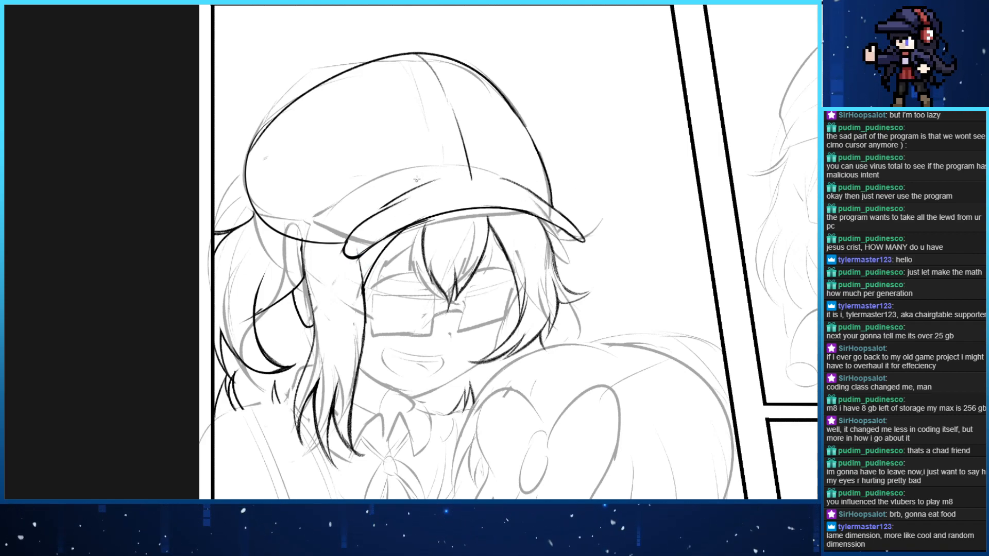
key(ctrl+z)
drag(344, 252, 410, 196)
key(ctrl+z)
drag(344, 251, 420, 166)
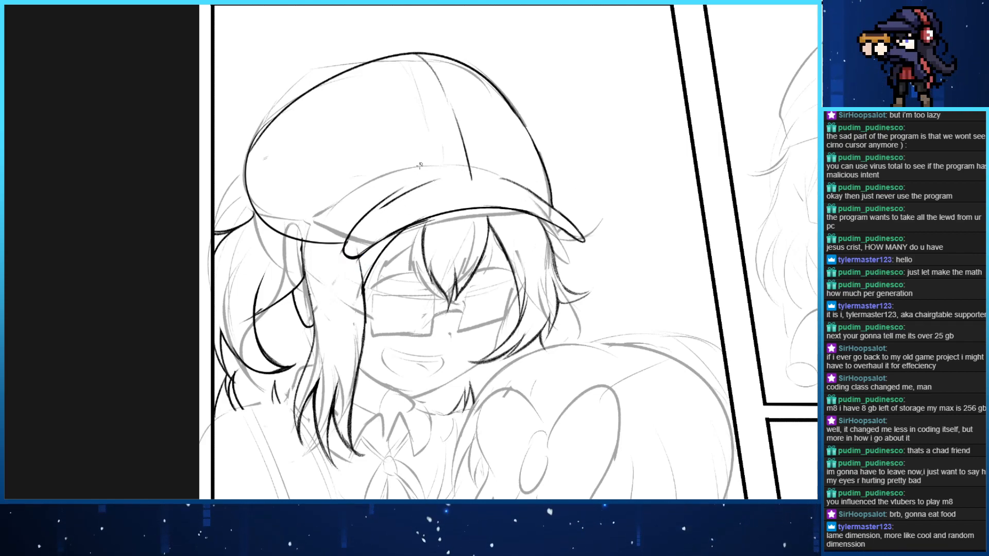
key(ctrl+z)
mouse_move(344, 251)
mouse_down()
mouse_move(401, 191)
mouse_move(364, 226)
mouse_up()
key(e)
key(b)
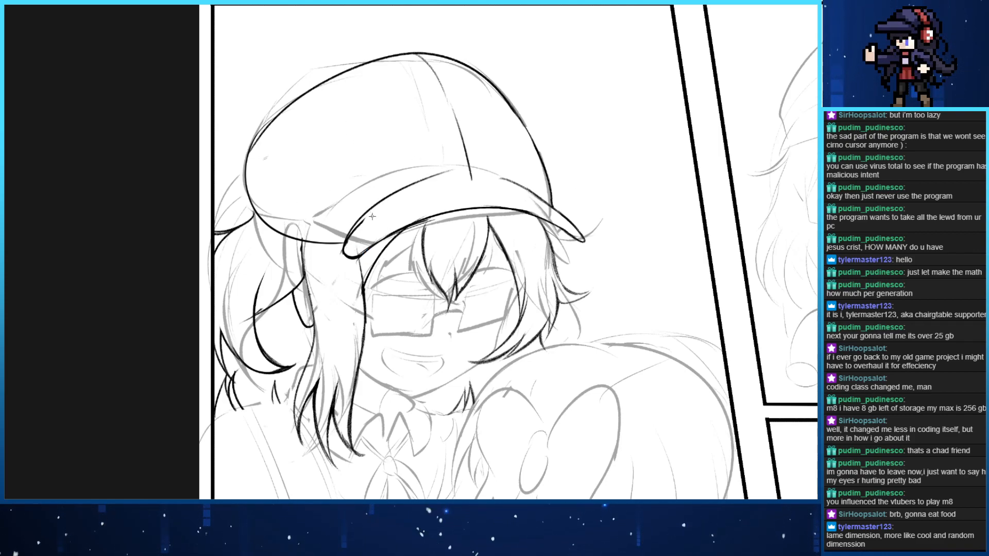
Erase and redraw the brim's left half as two smooth edges joined at its rounded end, and tidy the upper edge below the seam
key(Delete)
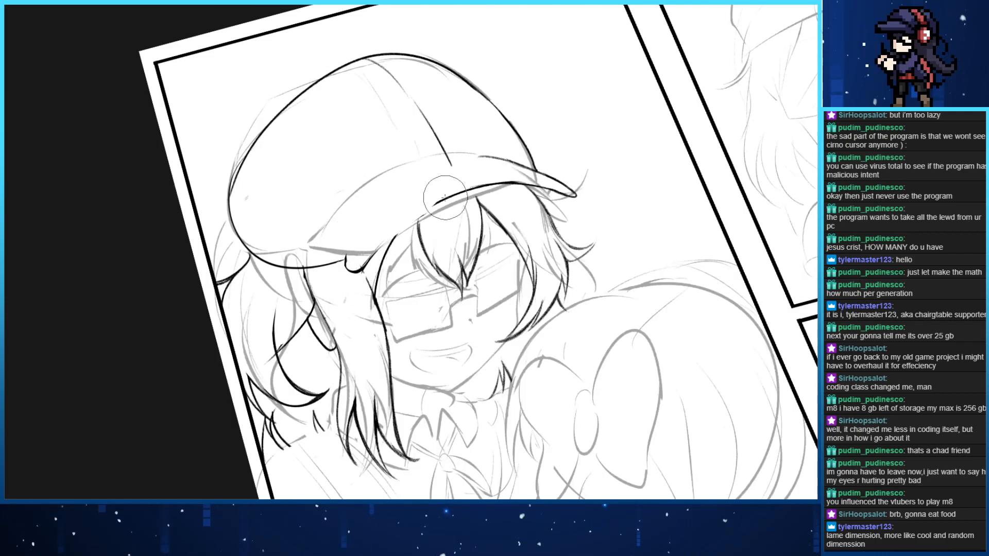
mouse_move(445, 197)
mouse_down()
mouse_move(355, 271)
mouse_move(388, 235)
mouse_move(362, 282)
mouse_up()
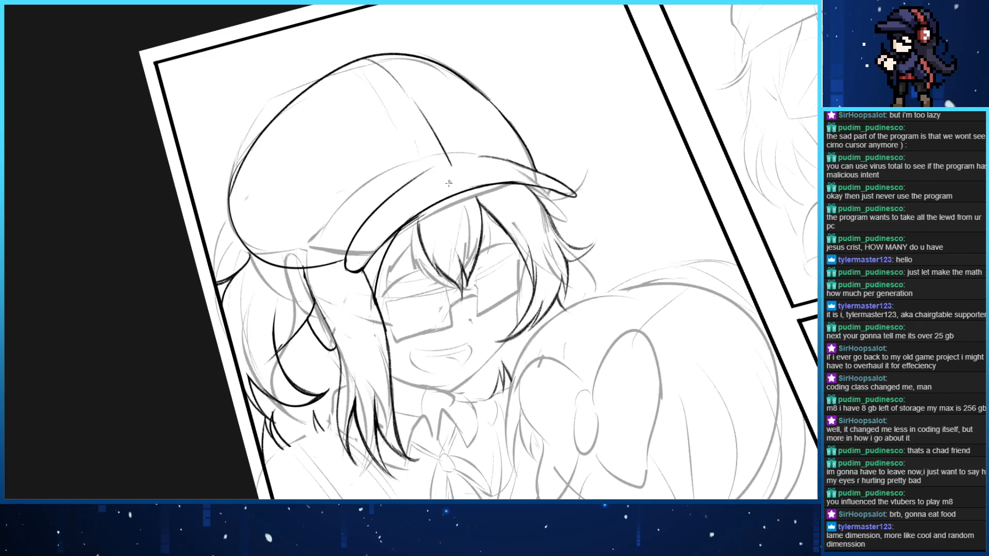
key(End)
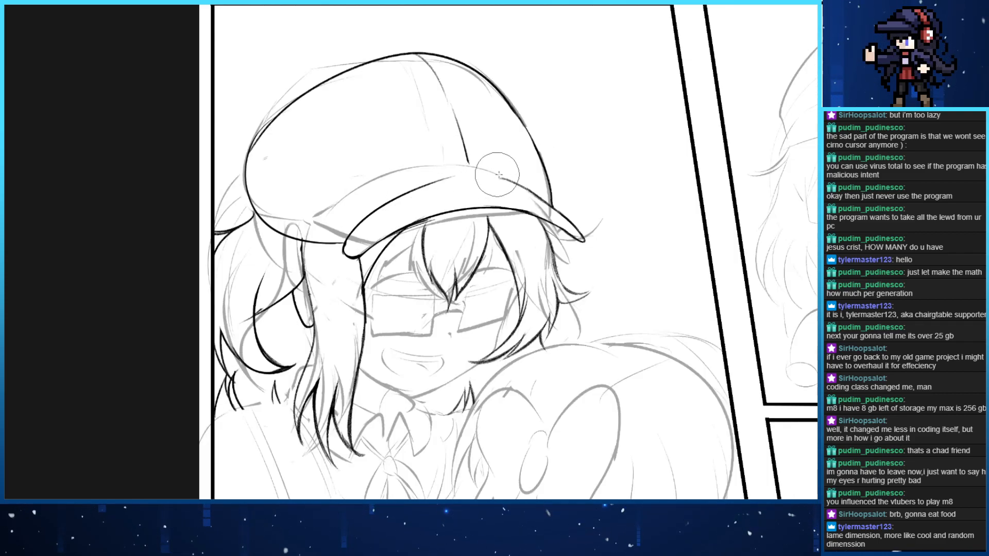
drag(479, 169, 519, 185)
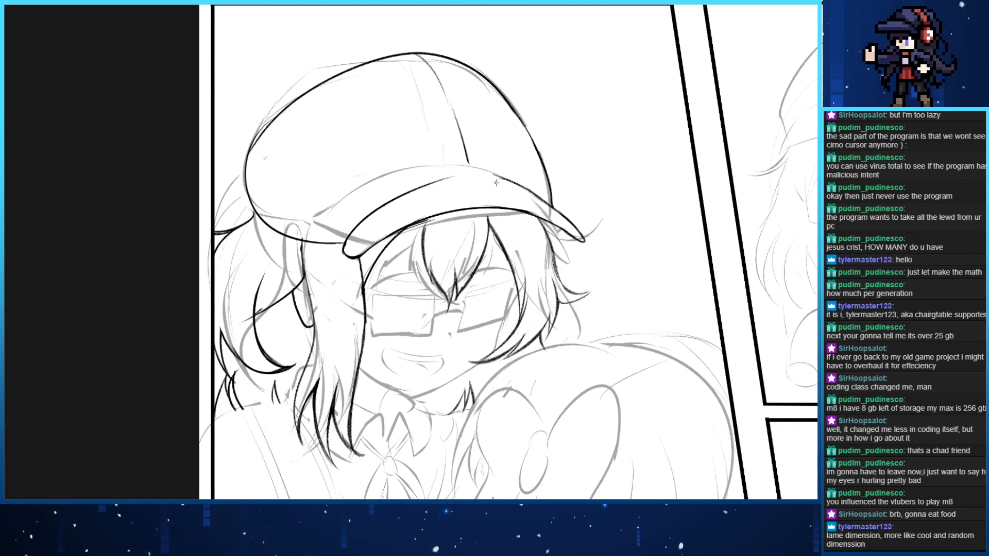
Ink a second contour line inside the brim, following its lower edge from the right tip to the rounded left end
drag(457, 262, 370, 201)
key(Delete)
key(Delete)
key(Delete)
key(Delete)
key(Delete)
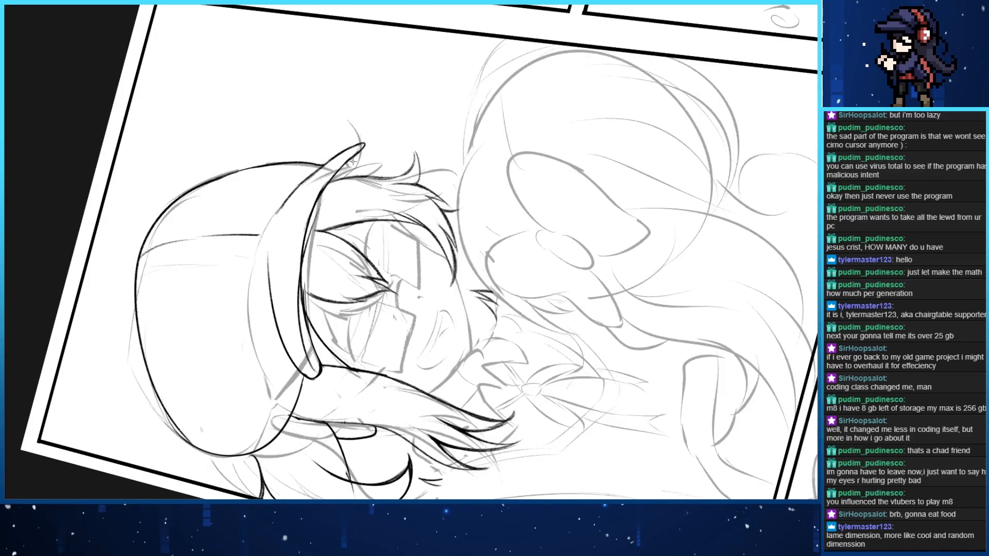
mouse_move(363, 147)
mouse_down()
mouse_move(326, 353)
mouse_move(303, 231)
mouse_up()
key(ctrl+z)
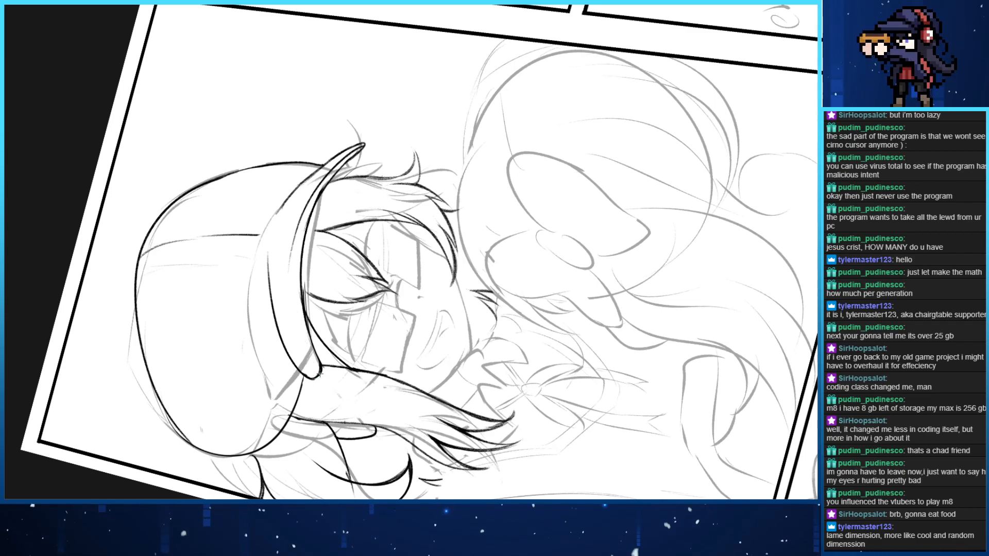
drag(321, 375, 292, 274)
key(ctrl+z)
drag(320, 373, 319, 192)
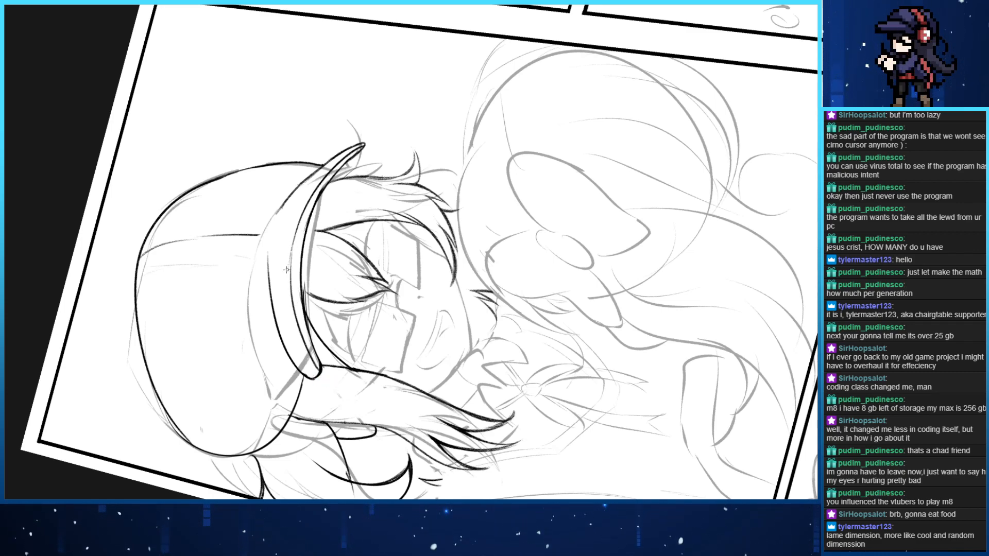
Erase the upper stretch of the cap's centre seam, keeping the lower stretch above the brim
key(Right)
key(Right)
key(Right)
key(Right)
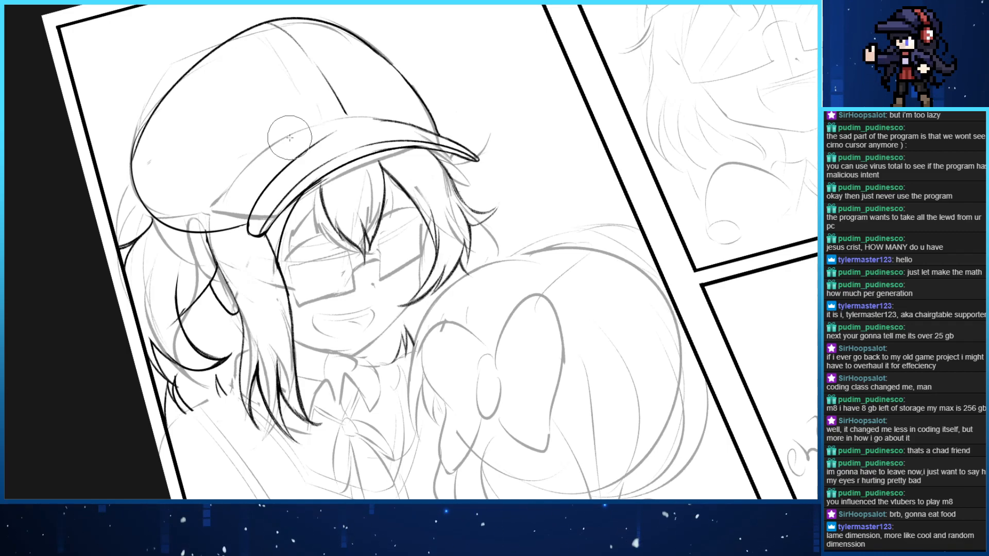
key(Left)
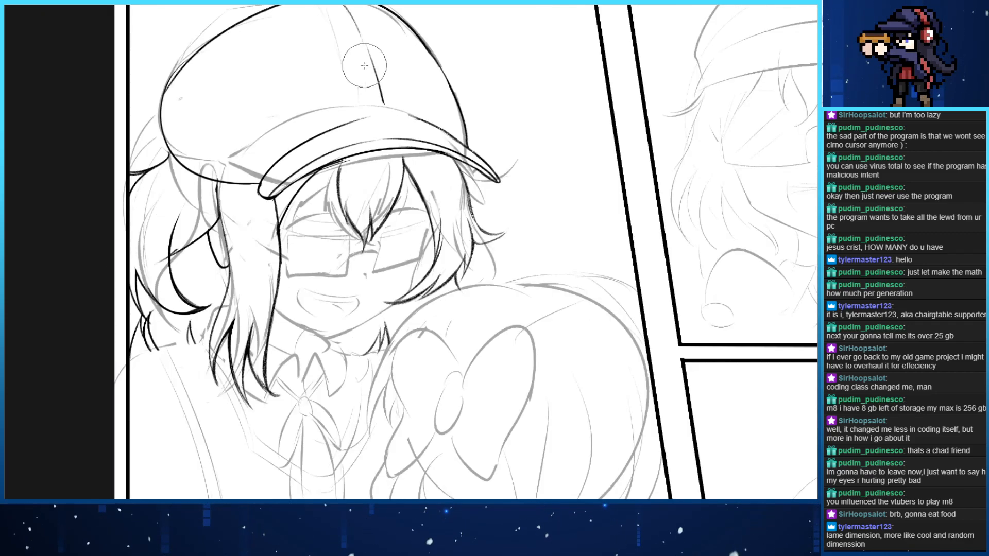
drag(336, 16, 362, 61)
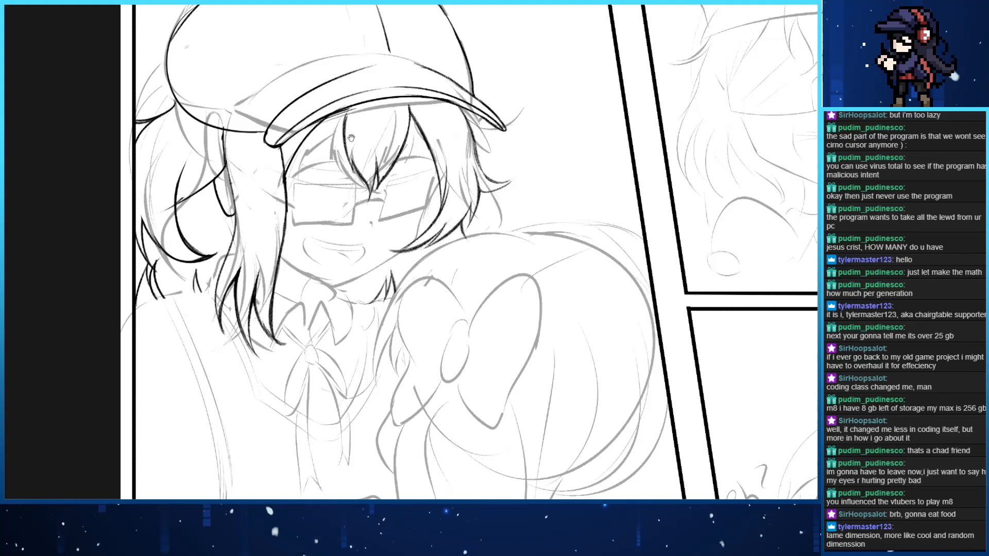
Try to ink the closed eyes as arched lid lines, stroking the left one from its outer corner inward
drag(313, 145, 327, 129)
drag(250, 196, 215, 173)
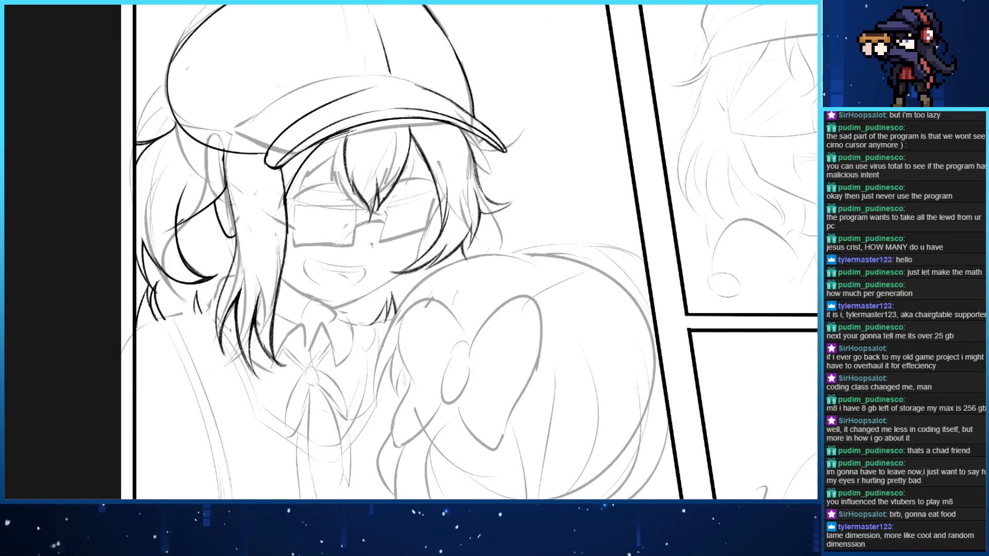
drag(293, 199, 352, 185)
key(ctrl+z)
key(ctrl+z)
key(ctrl+z)
drag(293, 199, 351, 185)
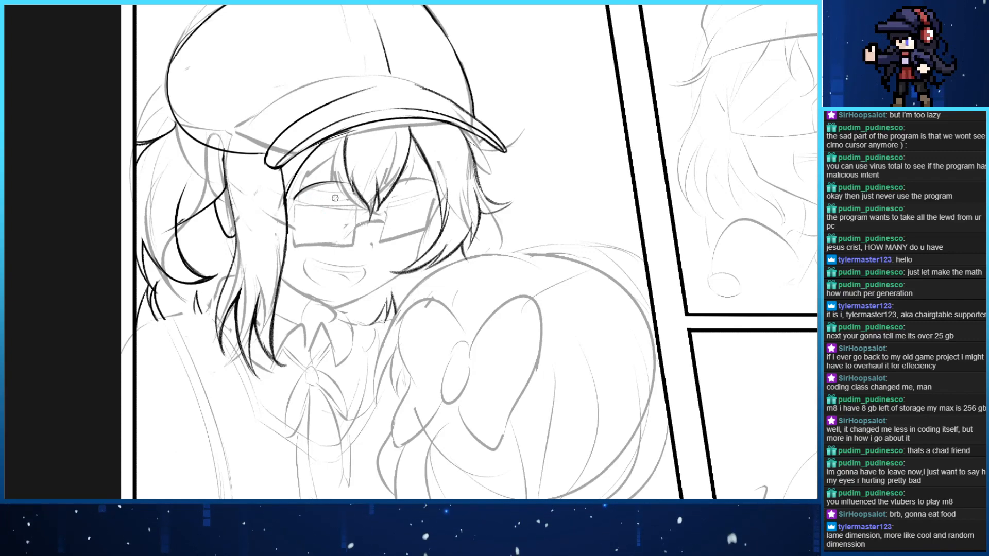
key(ctrl+z)
drag(293, 199, 352, 183)
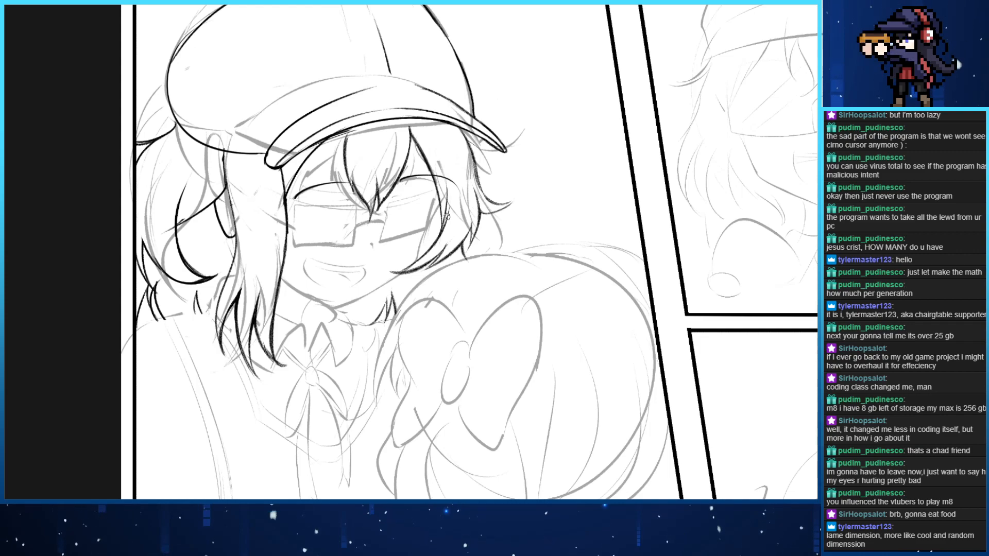
key(ctrl+z)
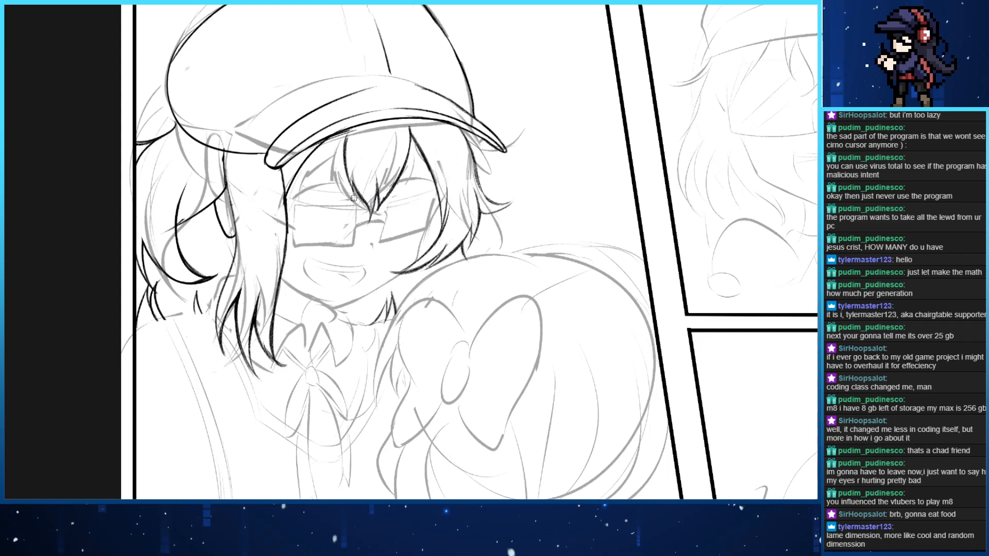
drag(291, 198, 354, 182)
key(ctrl+z)
drag(292, 198, 350, 178)
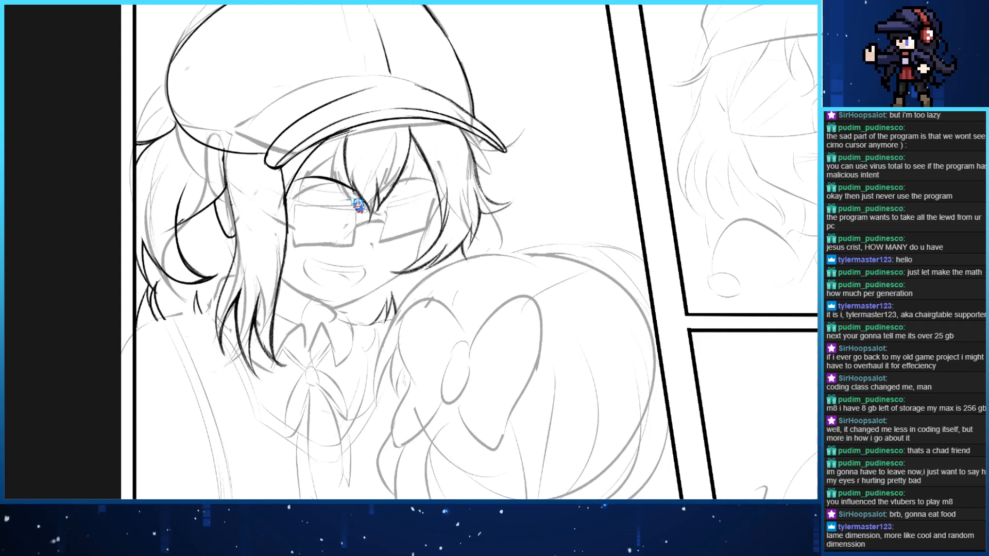
key(ctrl+z)
mouse_move(290, 199)
mouse_down()
mouse_move(355, 180)
mouse_move(445, 183)
mouse_up()
key(ctrl+z)
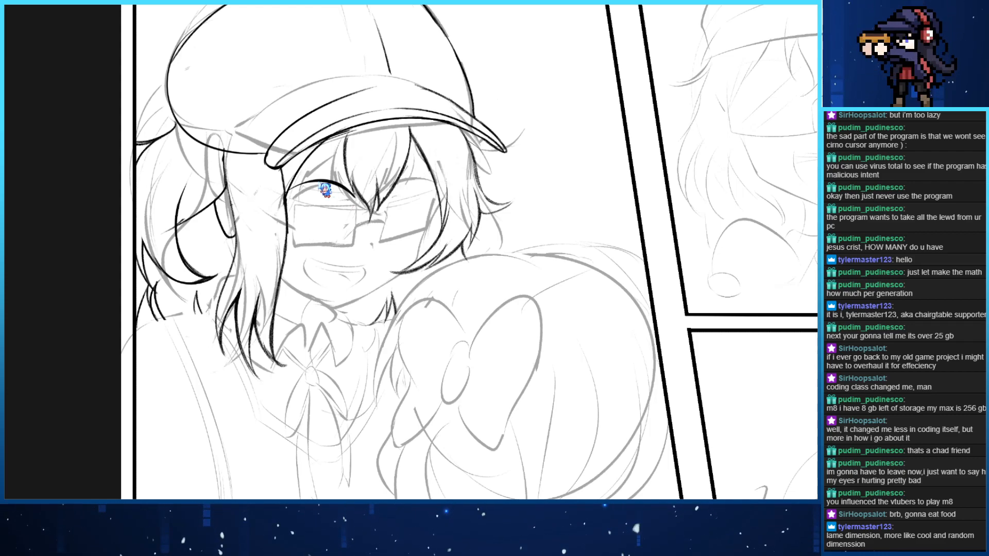
Try to ink the left lid from its inner corner outward and add a matching arch for the right eye
key(ctrl+z)
mouse_move(353, 196)
mouse_down()
mouse_move(287, 187)
mouse_move(368, 215)
mouse_move(288, 187)
mouse_up()
key(ctrl+z)
key(ctrl+z)
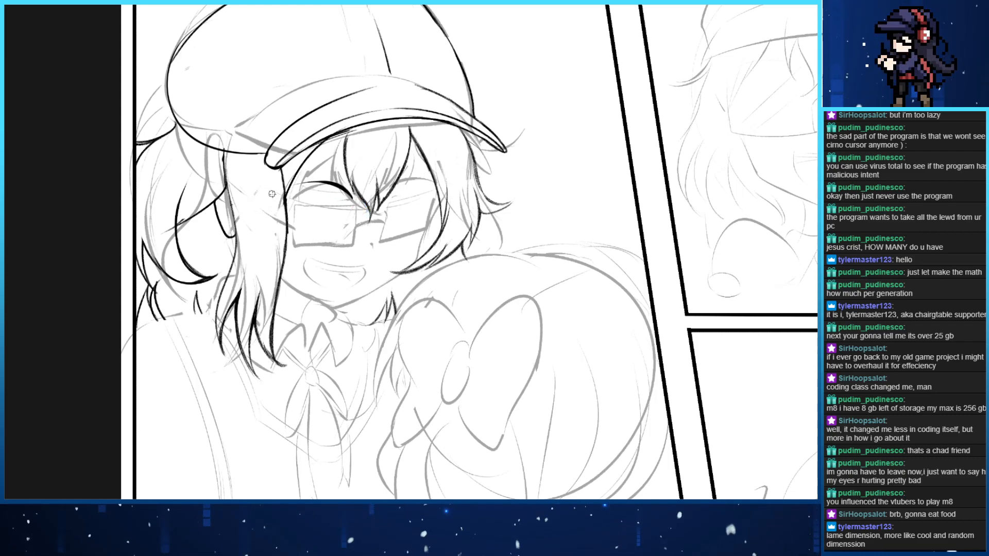
drag(394, 195, 456, 197)
key(ctrl+z)
key(ctrl+z)
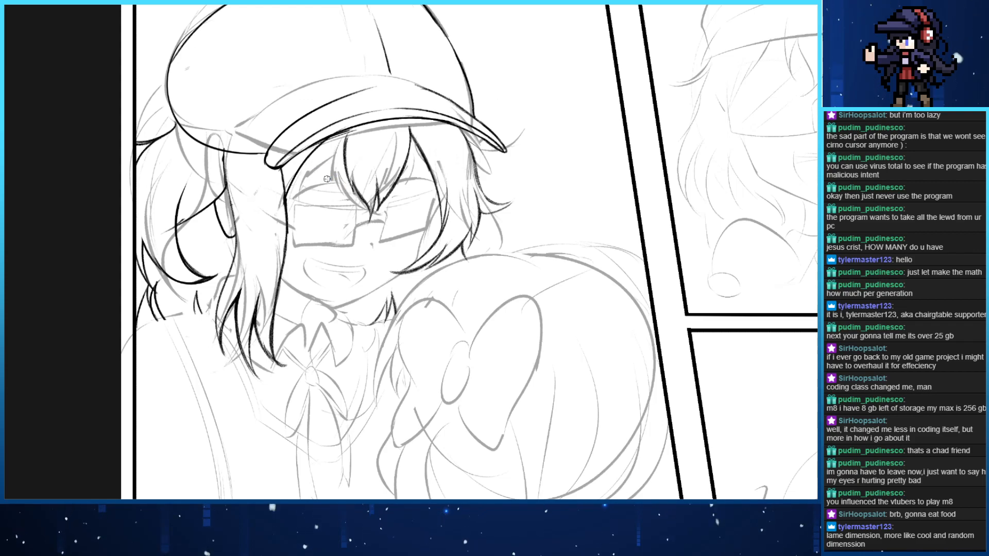
Ink the left closed eye as an arched line from its inner corner out to the side hair
drag(355, 196, 282, 191)
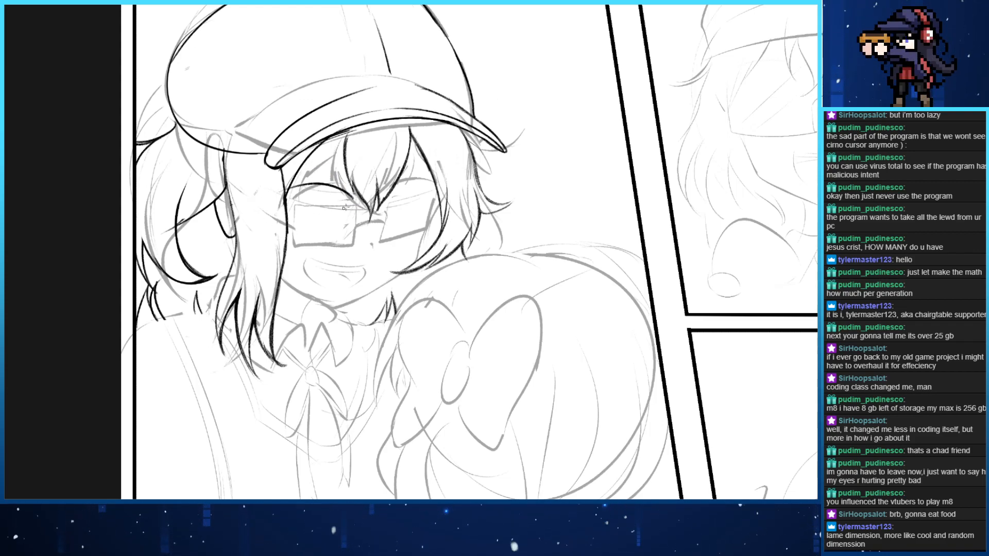
key(ctrl+z)
drag(353, 196, 281, 194)
key(ctrl+z)
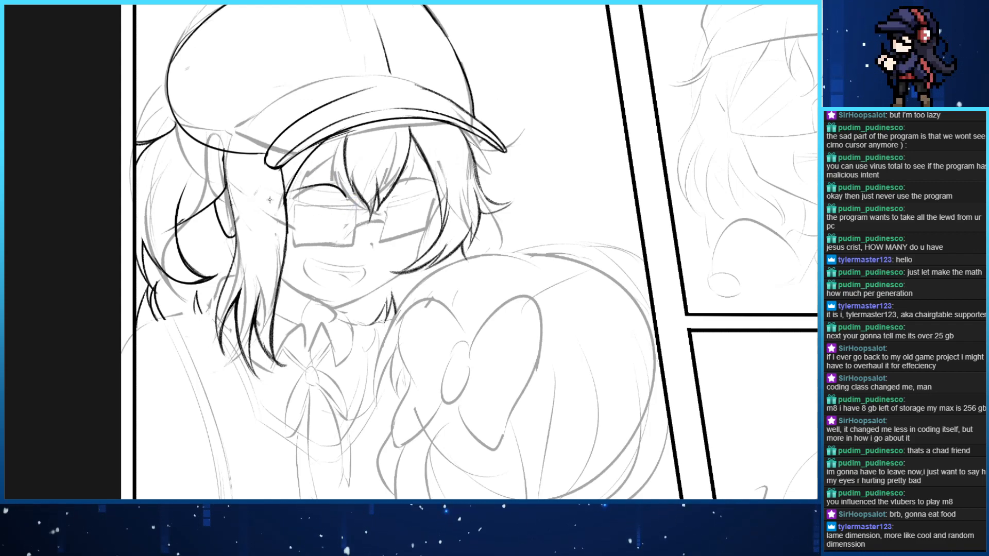
drag(354, 196, 280, 196)
key(ctrl+z)
Ink the right closed eye as an arched line above the glasses, from its inner corner outward
drag(395, 190, 456, 202)
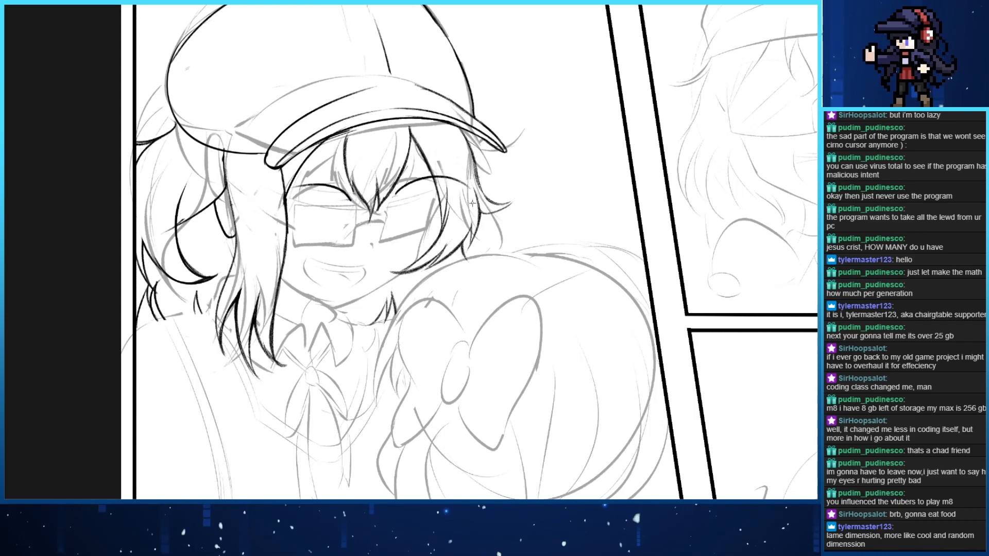
key(ctrl+z)
drag(397, 190, 458, 204)
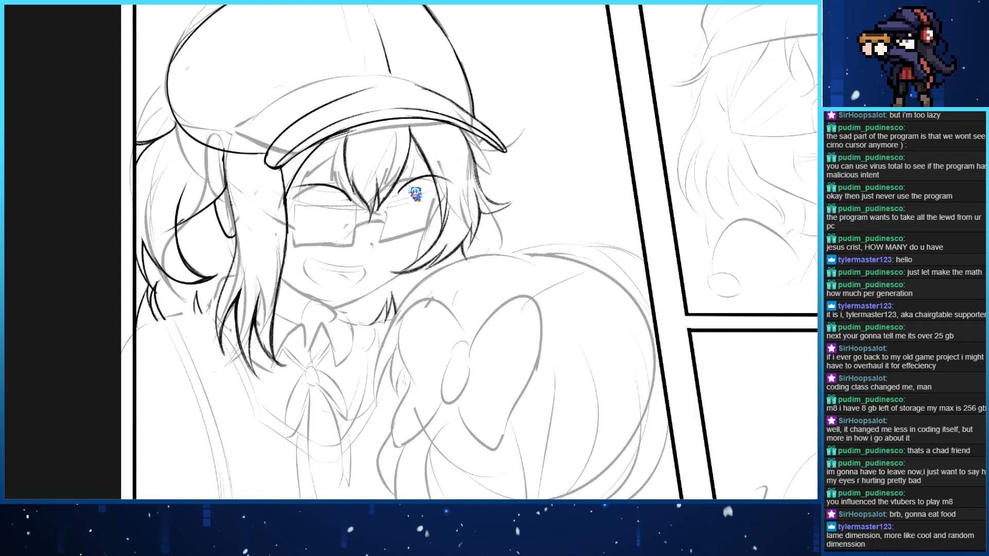
key(ctrl+z)
drag(395, 193, 445, 181)
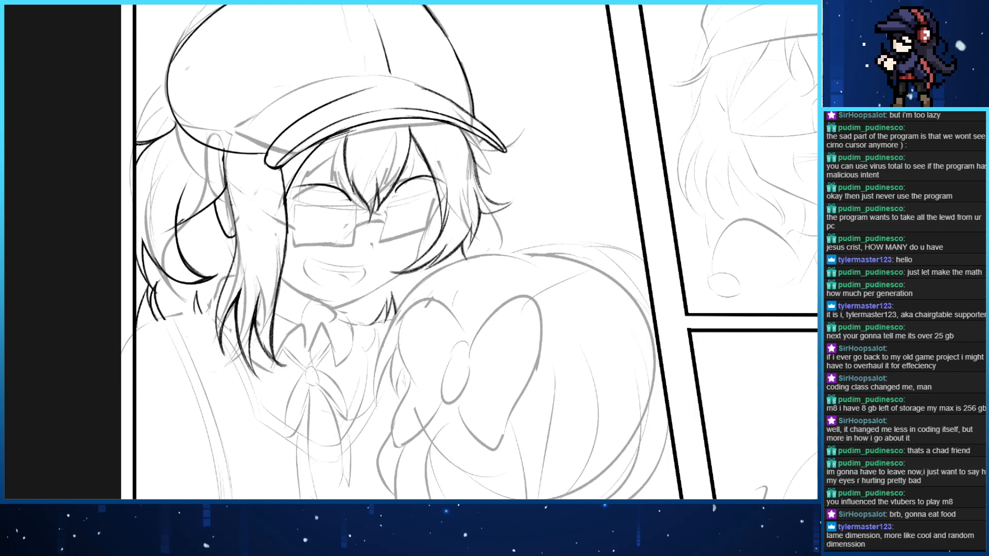
Ink a curved line along the far cheek, from beside the glasses down to the tip of the side lock
key(ctrl+plus)
key(ctrl+plus)
key(ctrl+plus)
key(ctrl+plus)
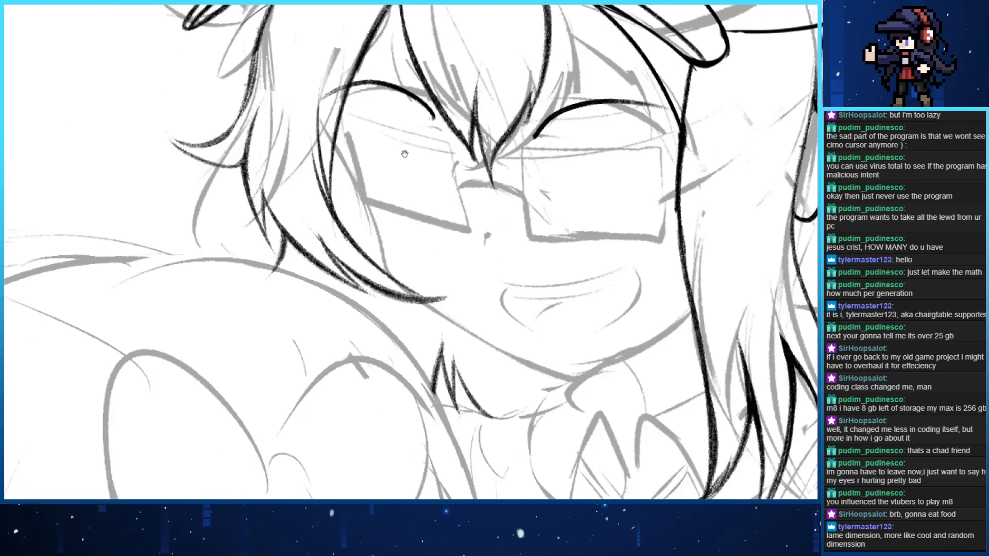
drag(180, 139, 236, 150)
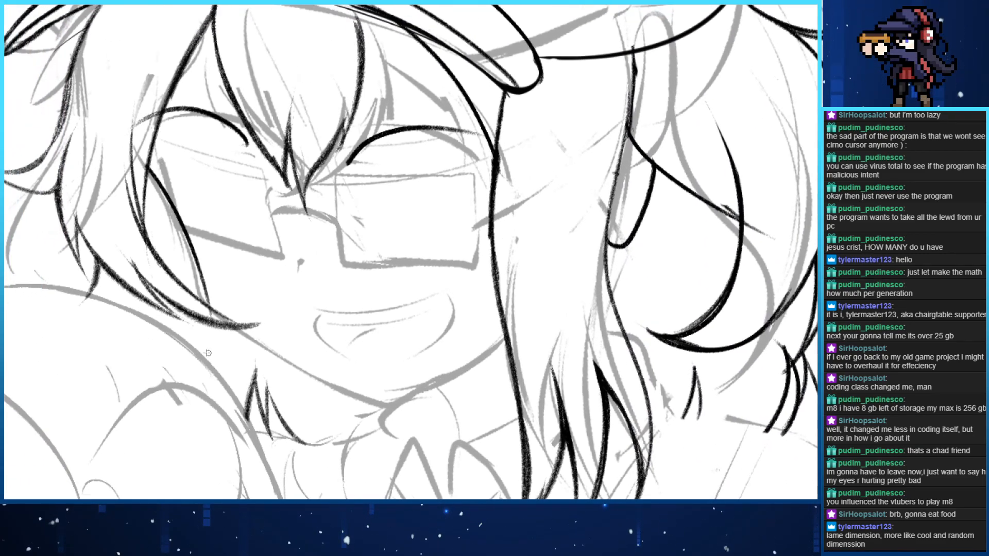
drag(155, 180, 224, 309)
key(ctrl+z)
drag(154, 177, 217, 330)
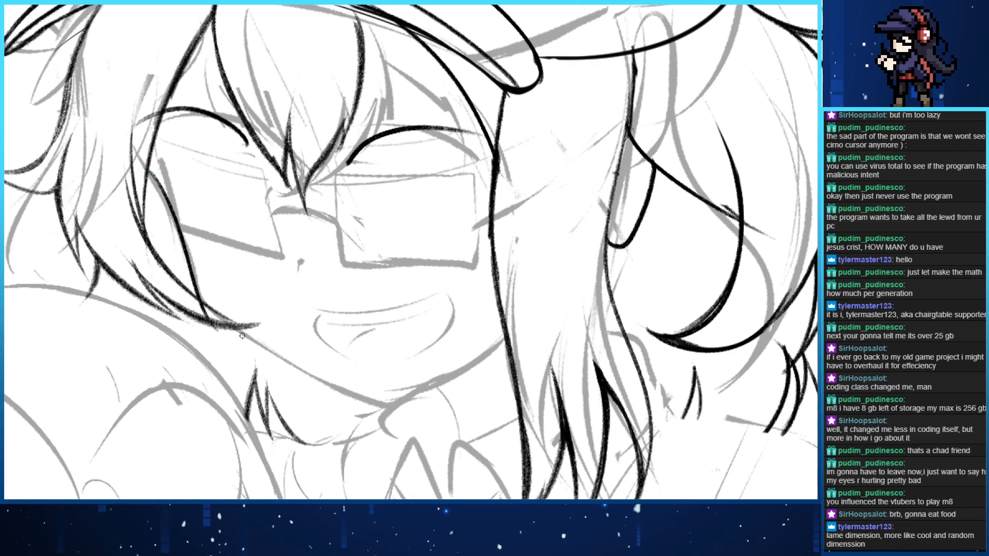
Try to redraw the left cheek line from beside the glasses down past the tip of the side lock
key(ctrl+z)
mouse_move(152, 178)
mouse_down()
mouse_move(219, 327)
mouse_move(154, 178)
mouse_move(250, 330)
mouse_up()
key(ctrl+z)
key(ctrl+z)
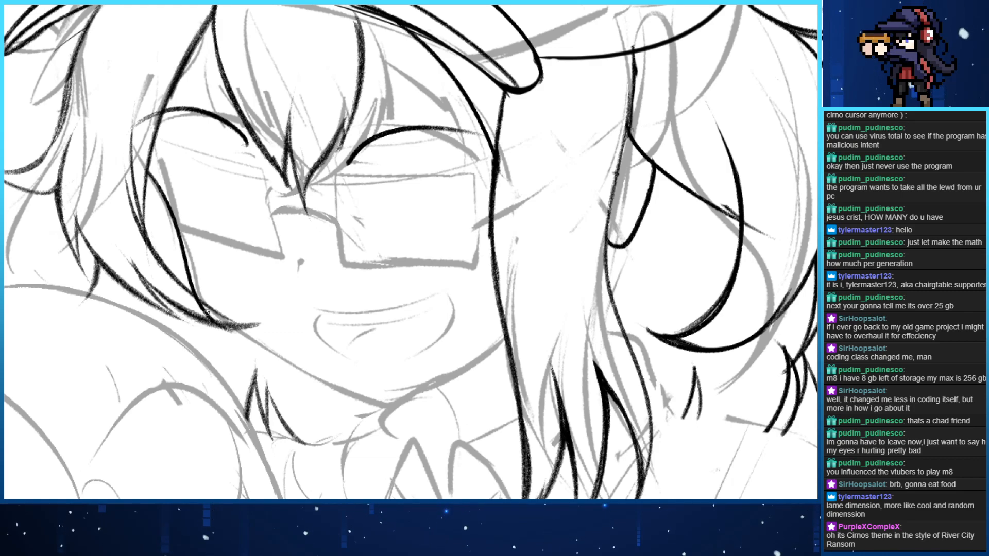
Erase the lower end of the left cheek line where it overlaps the side lock, using a smaller eraser
key(e)
key(bracketleft)
key(bracketleft)
key(bracketleft)
key(bracketleft)
key(bracketleft)
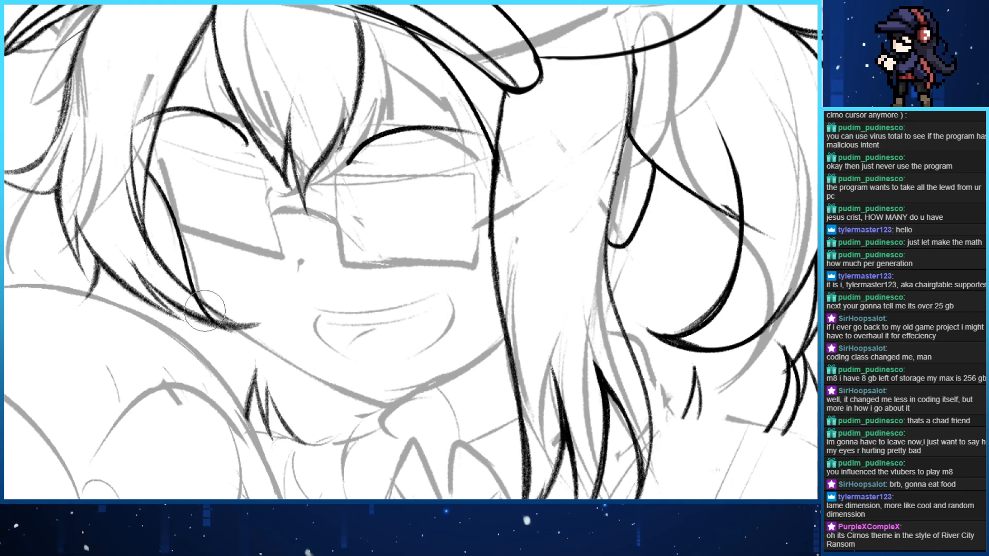
mouse_move(212, 315)
mouse_down()
mouse_move(203, 309)
mouse_move(231, 328)
mouse_move(176, 277)
mouse_up()
key(b)
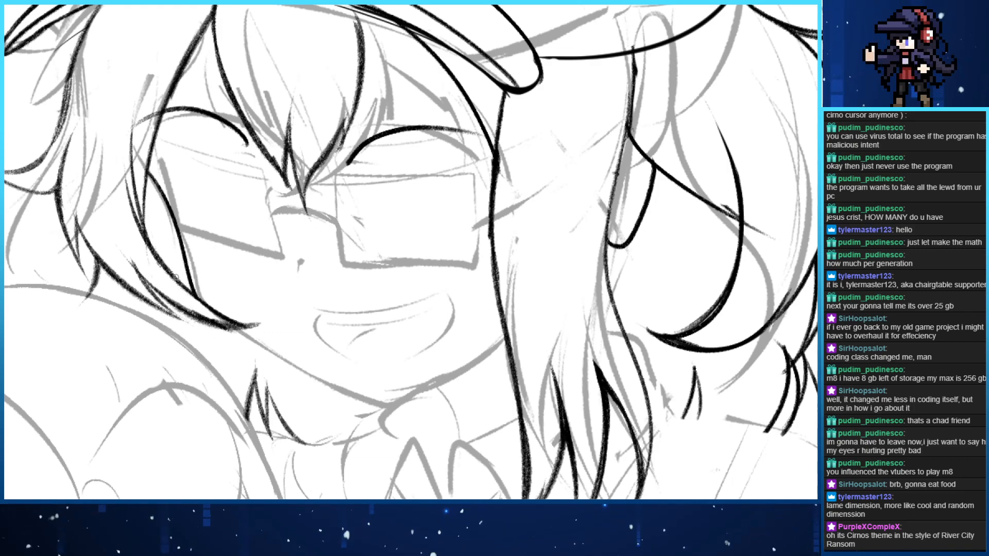
Ink the left half of the jaw as a smooth line from the side lock's tip down to the chin
mouse_move(223, 309)
mouse_down()
mouse_move(252, 257)
mouse_move(248, 216)
mouse_up()
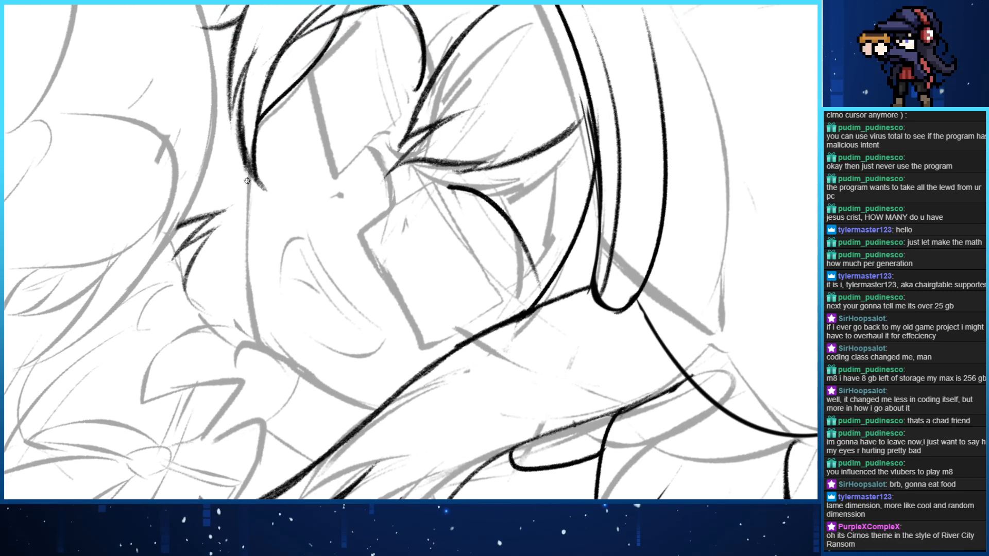
drag(247, 174, 264, 363)
key(ctrl+z)
mouse_move(247, 173)
mouse_down()
mouse_move(265, 357)
mouse_move(253, 272)
mouse_up()
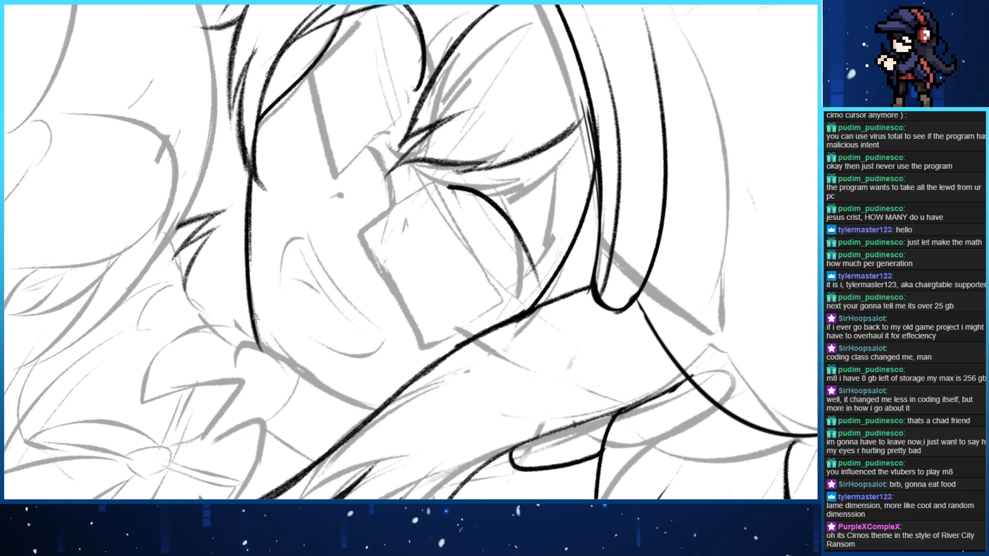
key(ctrl+bracketleft)
key(ctrl+z)
drag(233, 178, 255, 124)
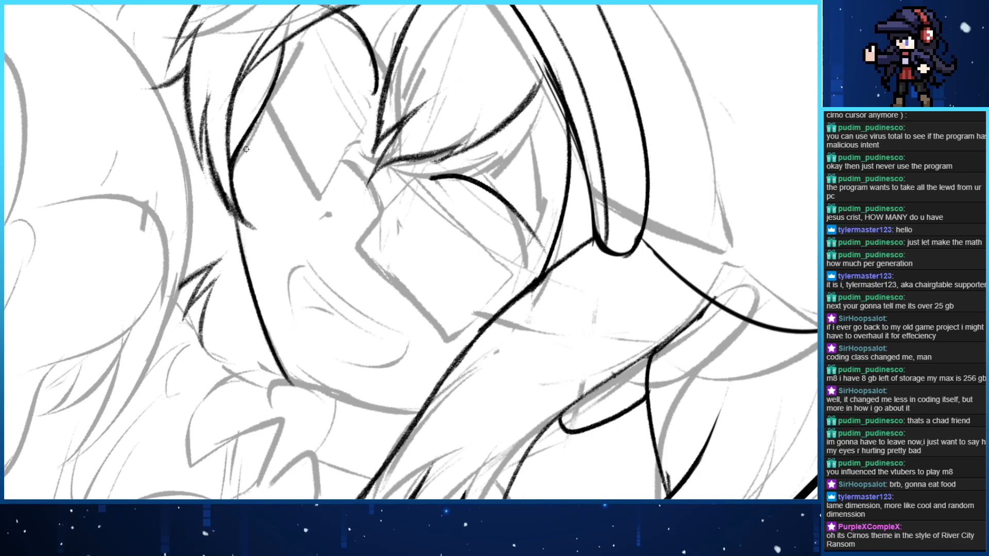
key(ctrl+bracketleft)
key(ctrl+bracketleft)
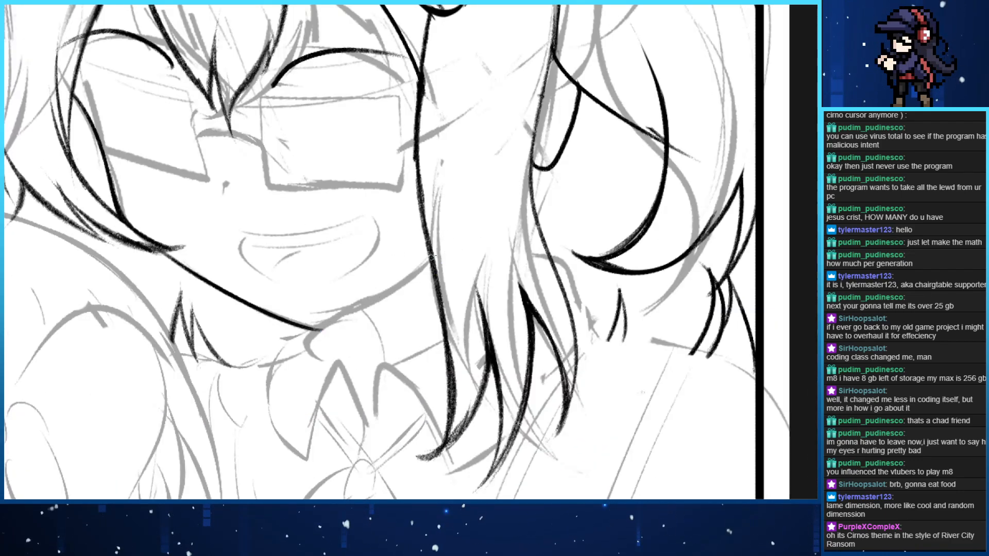
Ink the right half of the jaw from the long side hair to the chin and clean up where both halves meet
drag(432, 256, 301, 323)
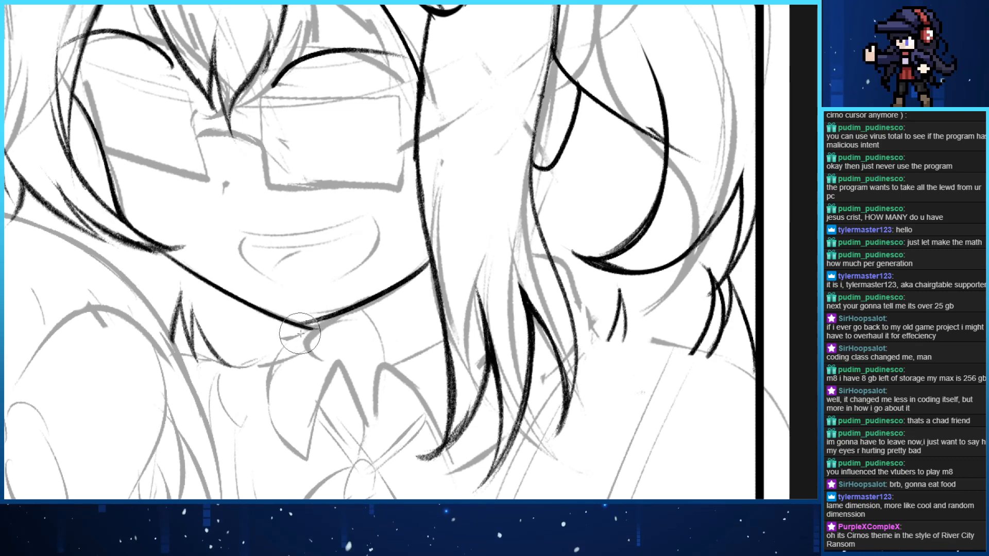
key(ctrl+bracketright)
key(ctrl+bracketright)
key(ctrl+bracketright)
key(ctrl+bracketright)
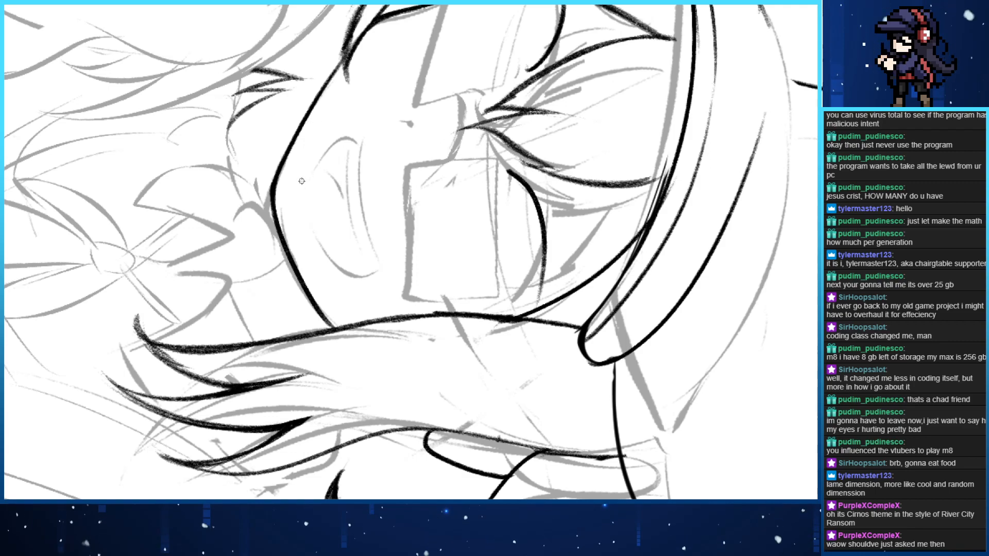
key(ctrl+bracketleft)
key(ctrl+bracketleft)
key(ctrl+bracketleft)
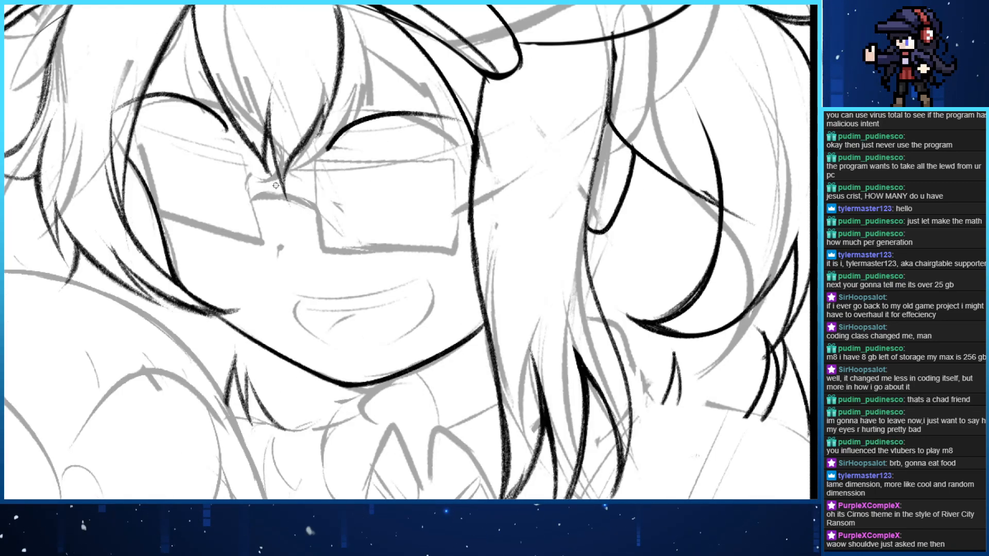
Try to ink the smiling mouth with long curved strokes from corner to corner
drag(276, 186, 351, 181)
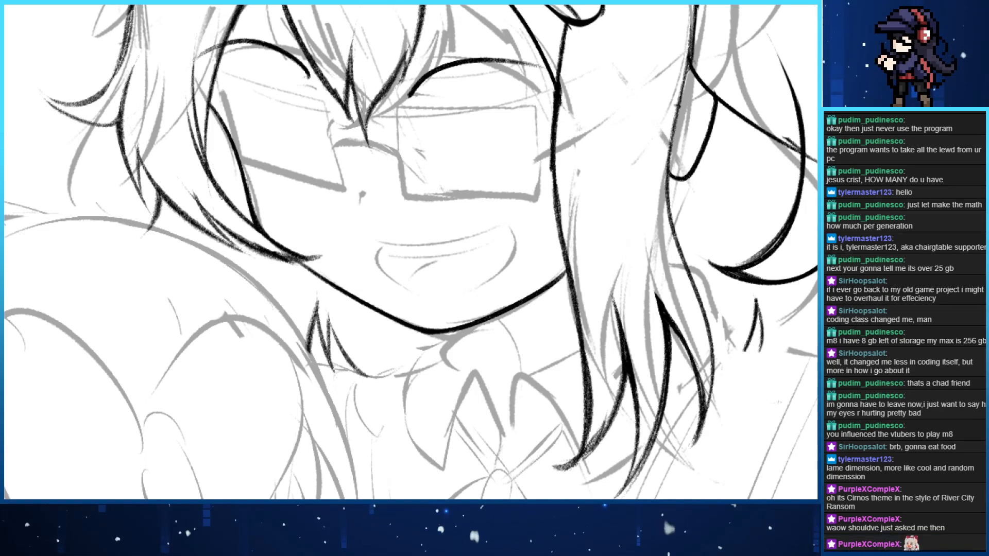
mouse_move(360, 229)
mouse_down()
mouse_move(311, 215)
mouse_move(463, 210)
mouse_up()
key(ctrl+z)
drag(335, 227, 464, 215)
key(ctrl+z)
key(ctrl+z)
drag(330, 257, 469, 242)
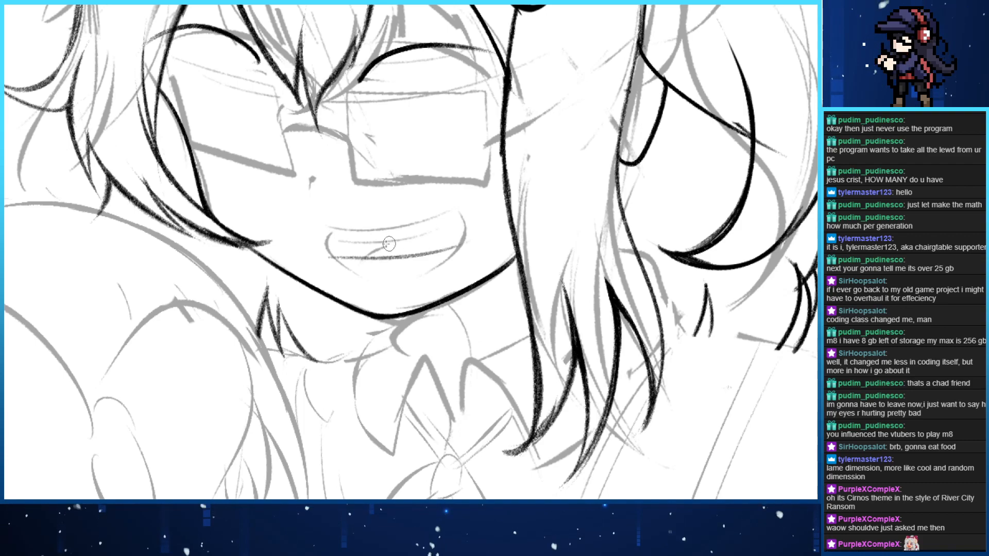
key(ctrl+z)
drag(315, 236, 475, 225)
key(ctrl+z)
mouse_move(325, 233)
mouse_down()
mouse_move(437, 226)
mouse_move(469, 214)
mouse_up()
key(ctrl+z)
Ink the left lens's lower frame edge as a thick straight line and add the lens's outer side
drag(408, 130, 433, 214)
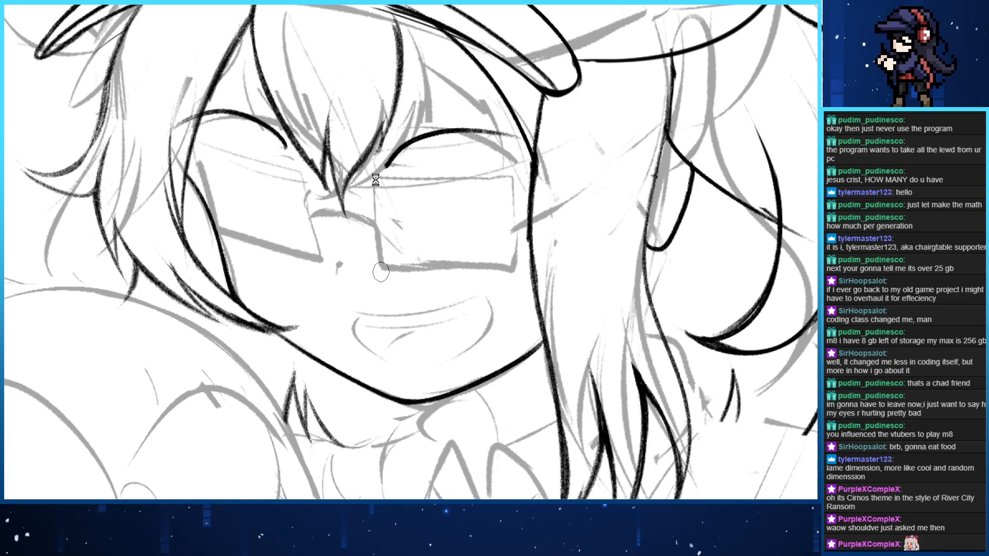
key(End)
key(End)
key(End)
key(End)
key(End)
key(End)
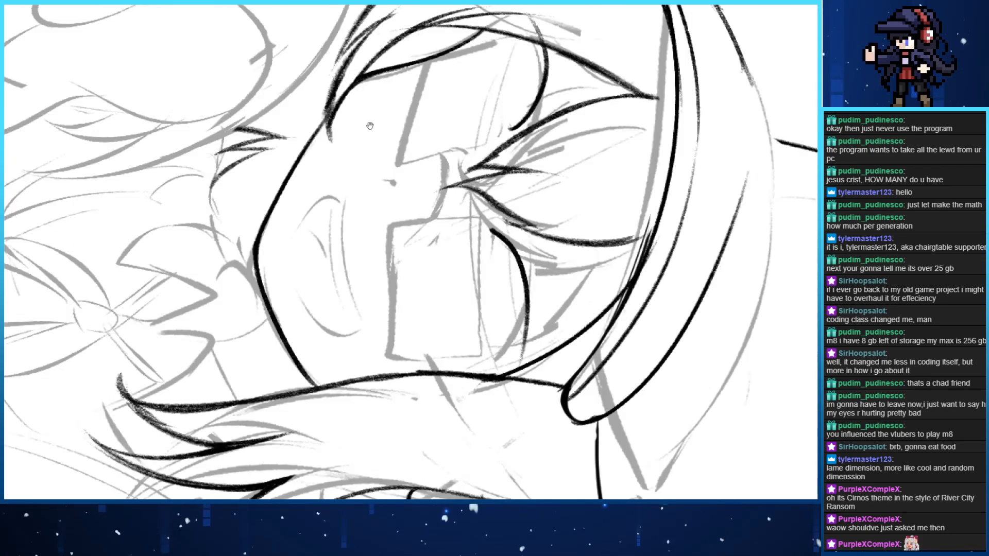
drag(370, 125, 282, 156)
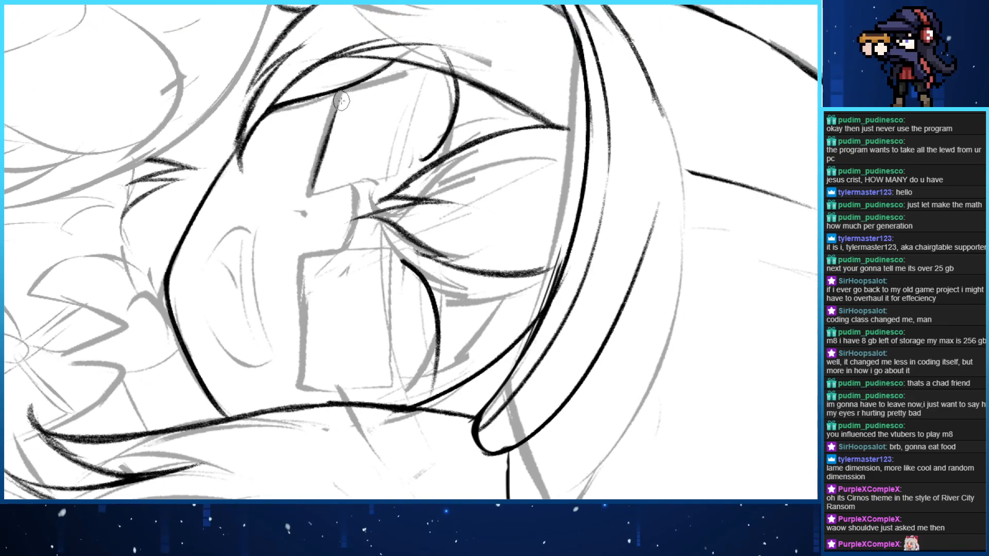
key(ctrl+z)
mouse_move(339, 94)
mouse_down()
mouse_move(310, 182)
mouse_move(330, 116)
mouse_up()
key(ctrl+z)
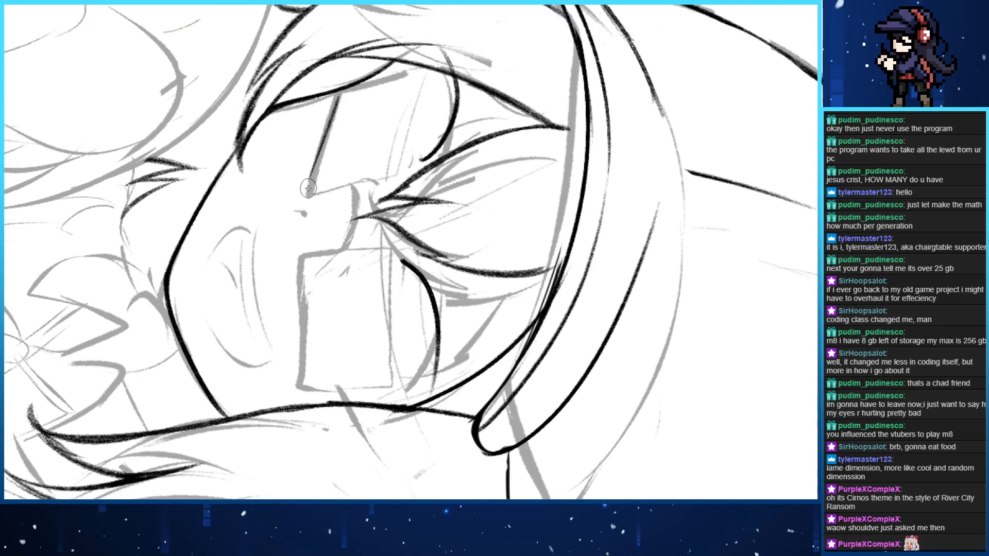
drag(308, 188, 341, 86)
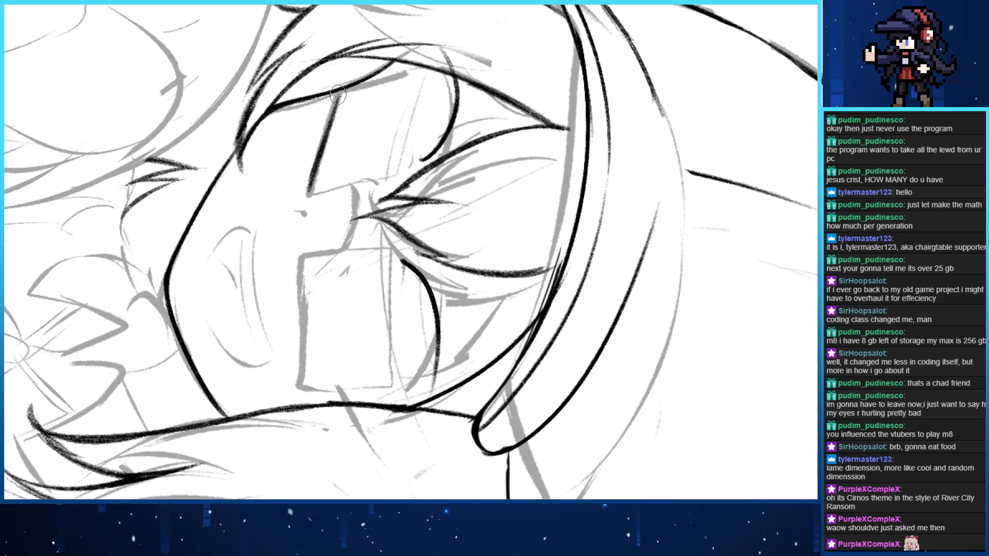
drag(337, 95, 412, 74)
drag(339, 94, 405, 76)
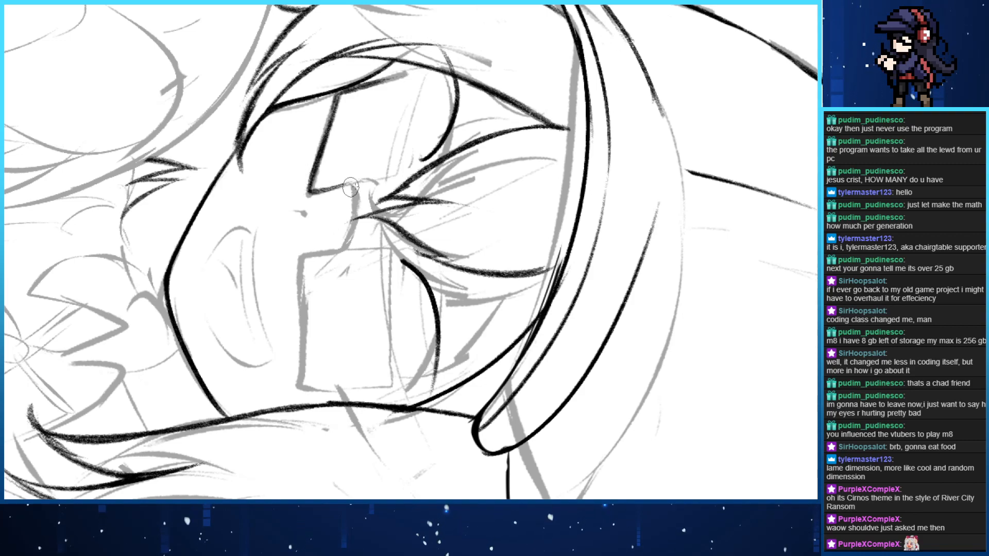
Ink the left lens's inner side, the curved nose bridge, and the right lens's thick inner and lower frame edges
mouse_move(308, 194)
mouse_down()
mouse_move(347, 183)
mouse_move(343, 249)
mouse_up()
mouse_move(353, 187)
mouse_down()
mouse_move(356, 229)
mouse_move(303, 271)
mouse_move(299, 383)
mouse_move(340, 388)
mouse_move(301, 382)
mouse_move(297, 280)
mouse_up()
mouse_move(301, 360)
mouse_down()
mouse_move(303, 258)
mouse_move(301, 388)
mouse_up()
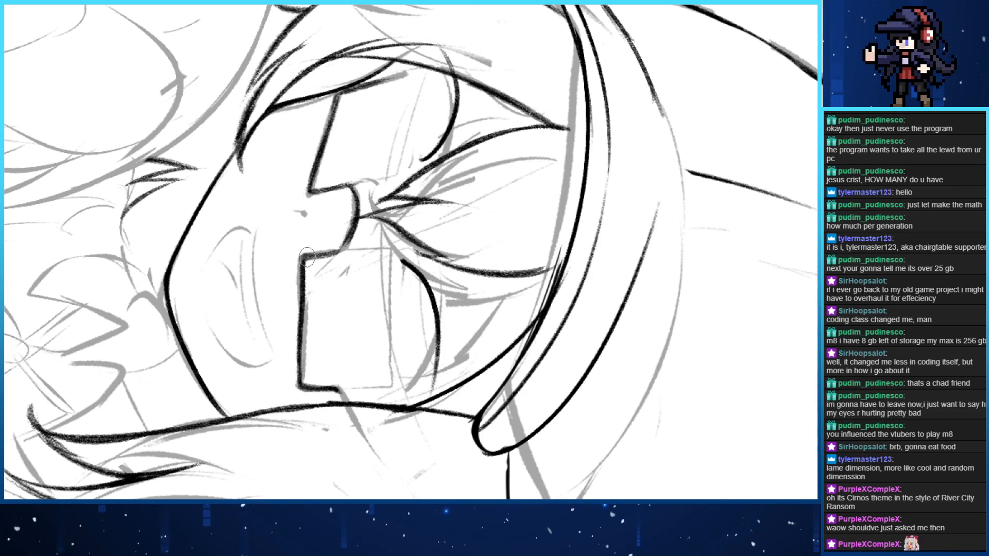
drag(307, 257, 342, 254)
Close the right lens with thin lines along its top edge and outer side
key(Delete)
key(Delete)
key(Home)
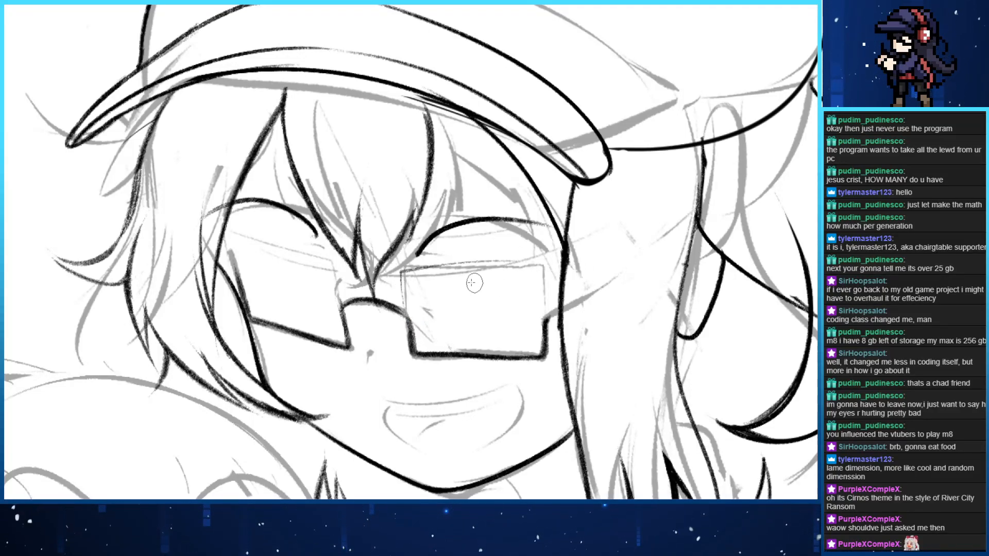
drag(409, 267, 541, 267)
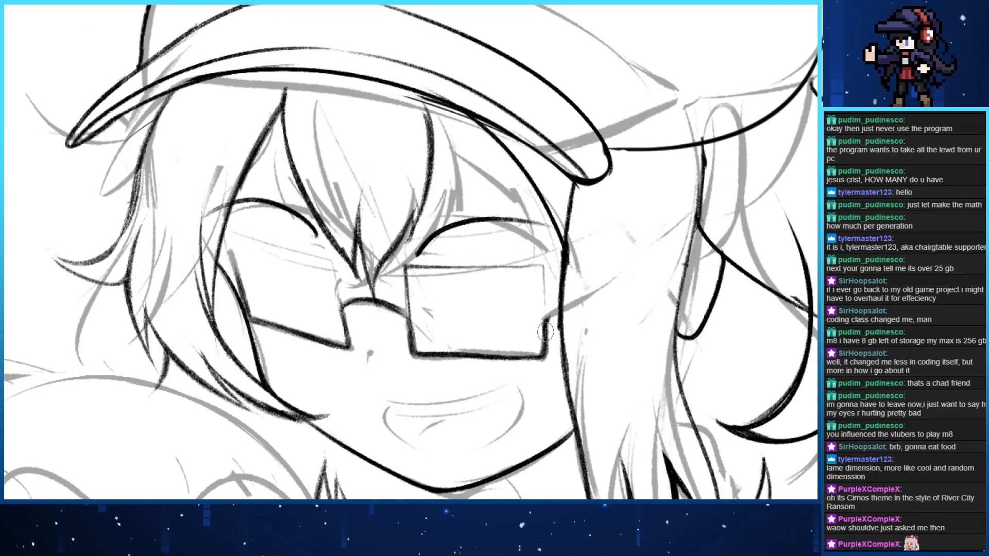
drag(546, 332, 542, 267)
scroll(412, 255, down, 2)
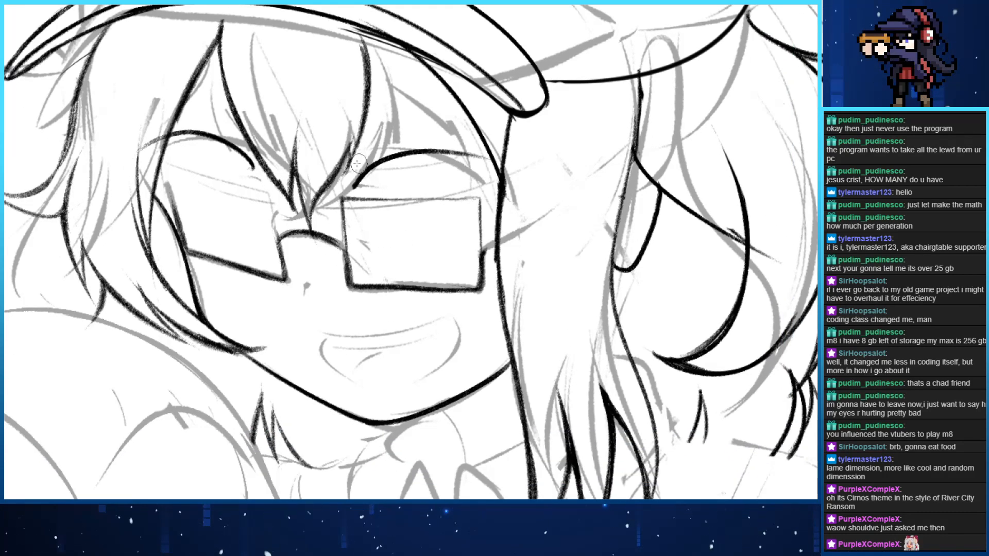
Ink the left lens's top edge as a thin straight line from its outer corner toward the nose bridge
scroll(351, 145, up, 2)
scroll(320, 95, up, 1)
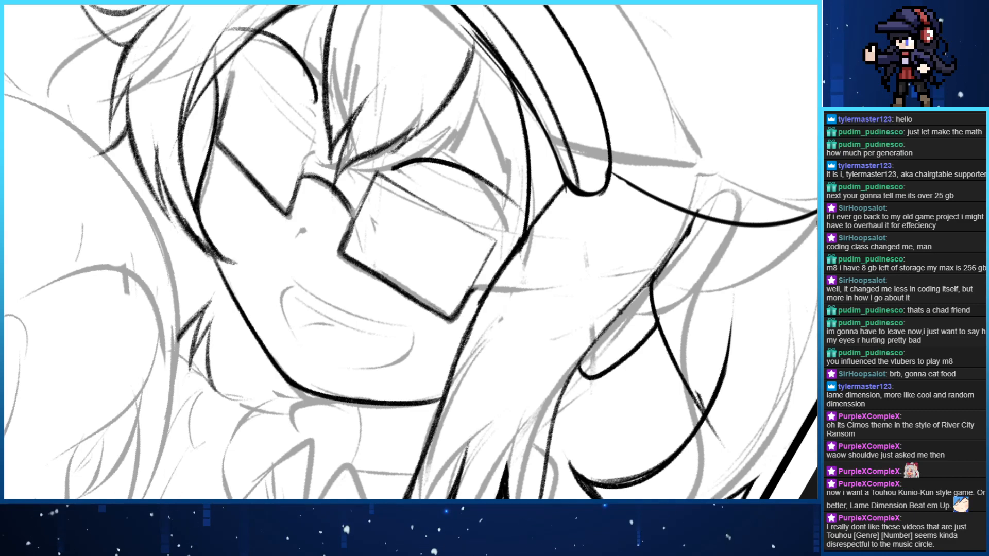
drag(298, 149, 338, 172)
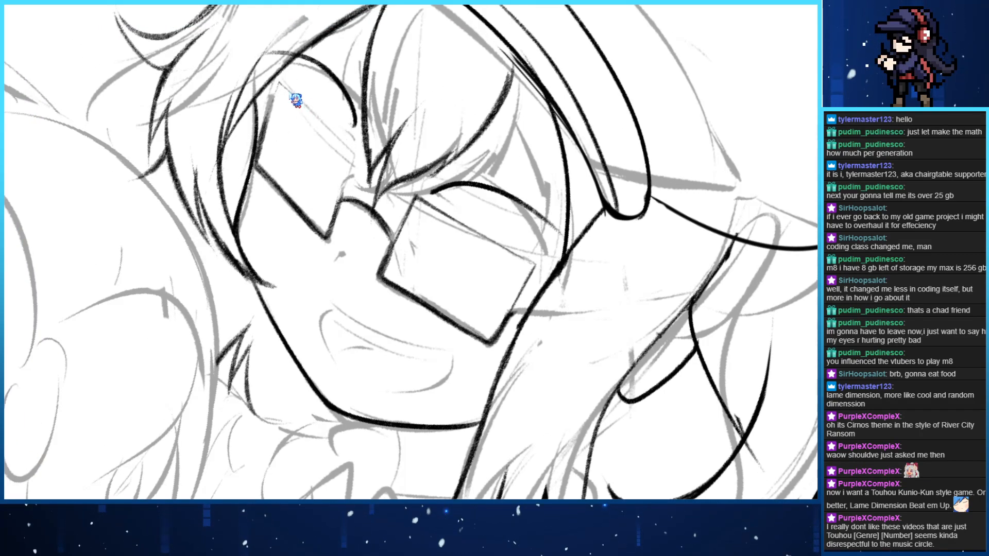
drag(278, 82, 358, 135)
key(ctrl+z)
drag(342, 194, 330, 128)
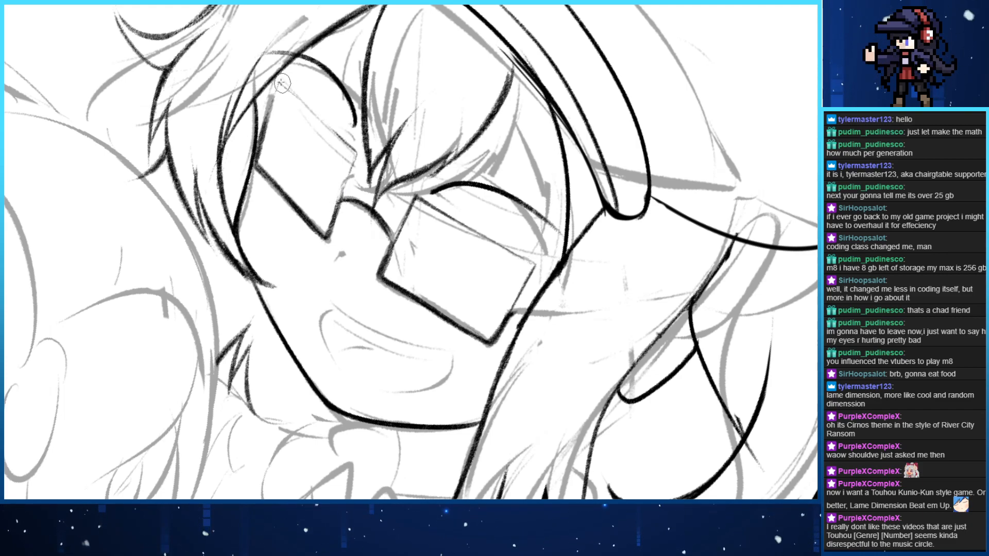
drag(280, 83, 357, 153)
key(ctrl+z)
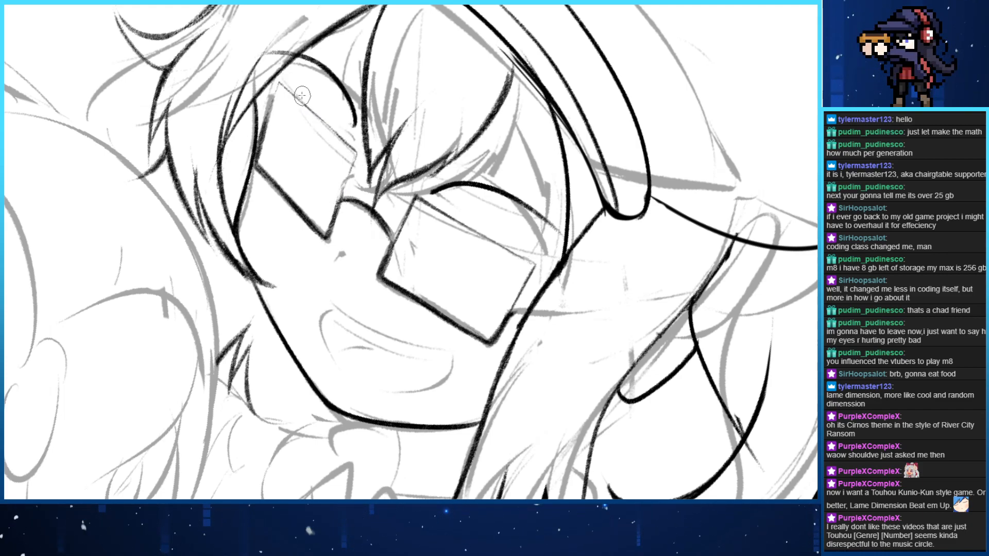
drag(412, 203, 328, 118)
Draw thin diagonal reflection lines across the right lens of the glasses
key(Delete)
key(Delete)
drag(329, 172, 378, 165)
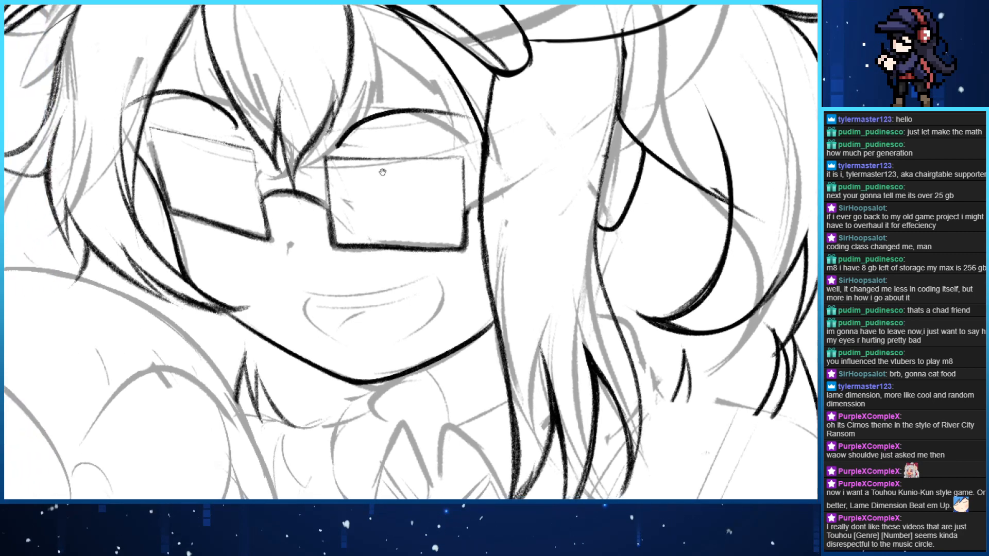
mouse_move(350, 225)
mouse_down()
mouse_move(411, 179)
mouse_move(382, 219)
mouse_move(438, 174)
mouse_up()
key(ctrl+z)
key(ctrl+z)
drag(358, 243, 430, 182)
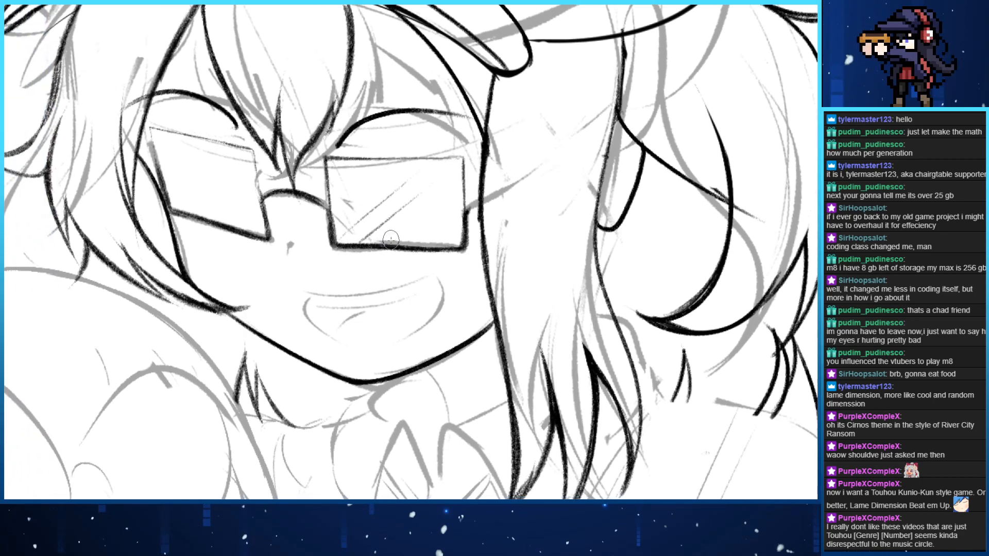
drag(405, 237, 457, 199)
Draw matching thin diagonal reflection lines across the left lens of the glasses
drag(384, 191, 495, 165)
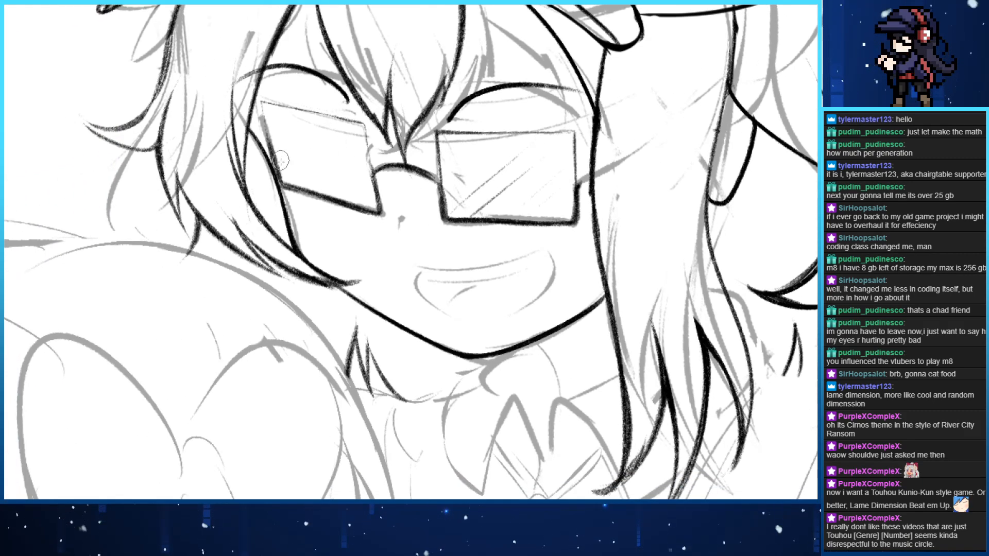
drag(283, 177, 318, 141)
drag(285, 176, 315, 139)
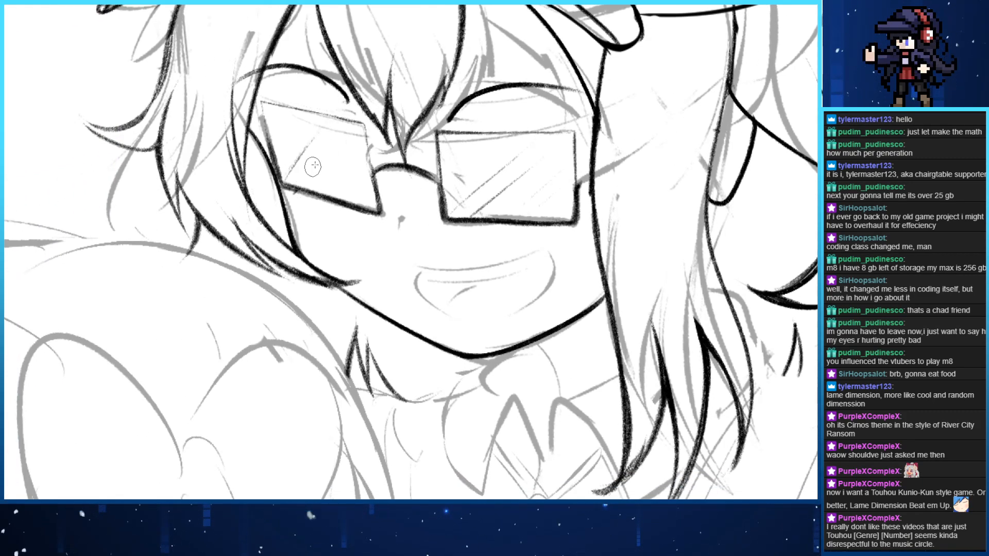
drag(295, 193, 336, 149)
key(ctrl+z)
key(ctrl+z)
mouse_move(300, 203)
mouse_down()
mouse_move(335, 149)
mouse_move(286, 153)
mouse_up()
key(ctrl+z)
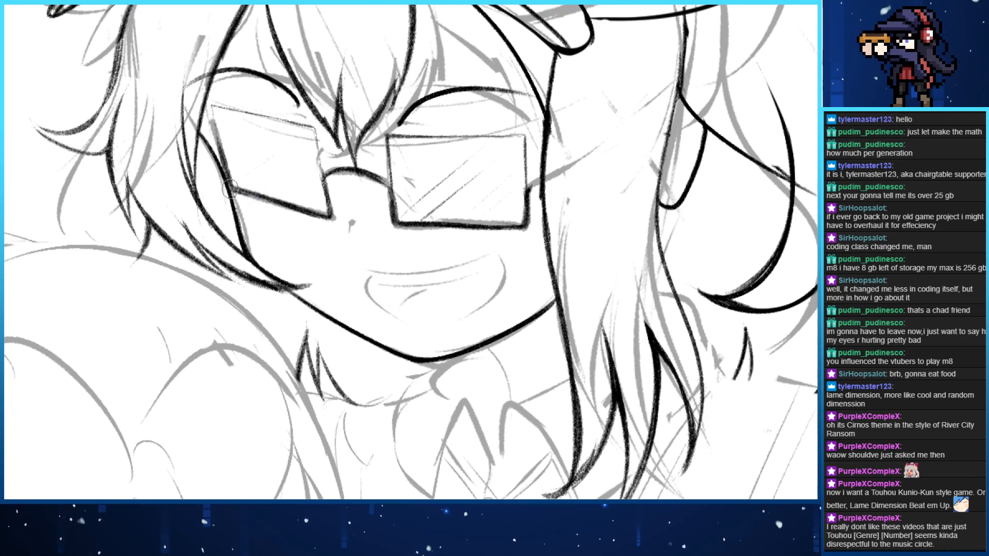
mouse_move(236, 184)
mouse_down()
mouse_move(284, 149)
mouse_move(281, 166)
mouse_move(294, 156)
mouse_move(236, 137)
mouse_up()
key(ctrl+z)
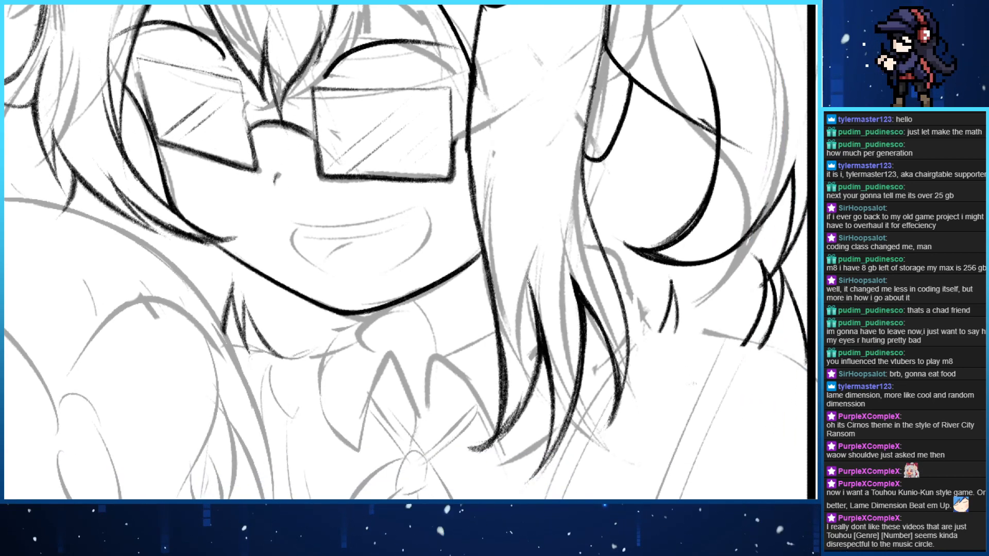
Ink the upper line of the smiling mouth as a shallow curve from corner to corner
drag(279, 261, 351, 256)
key(ctrl+z)
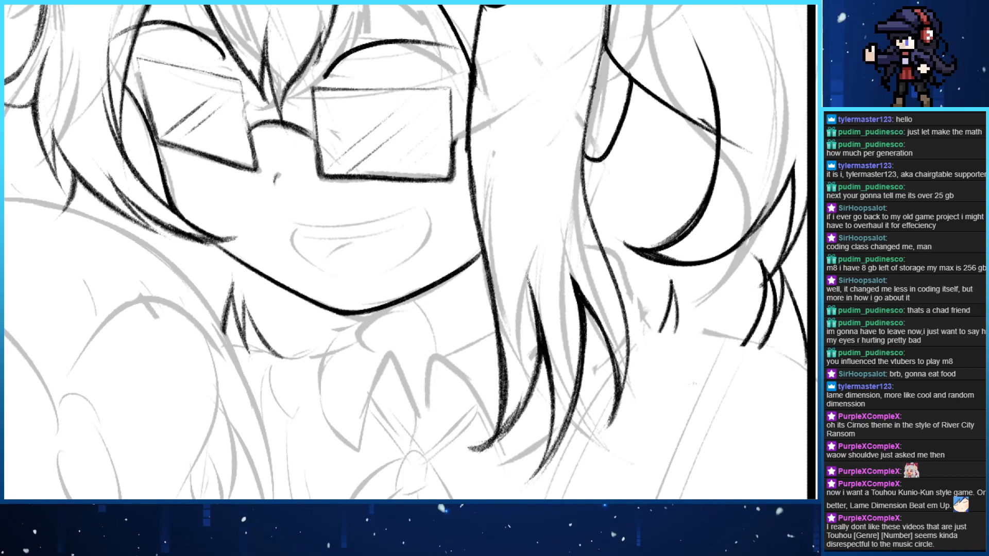
key(End)
key(End)
key(End)
key(End)
key(End)
key(End)
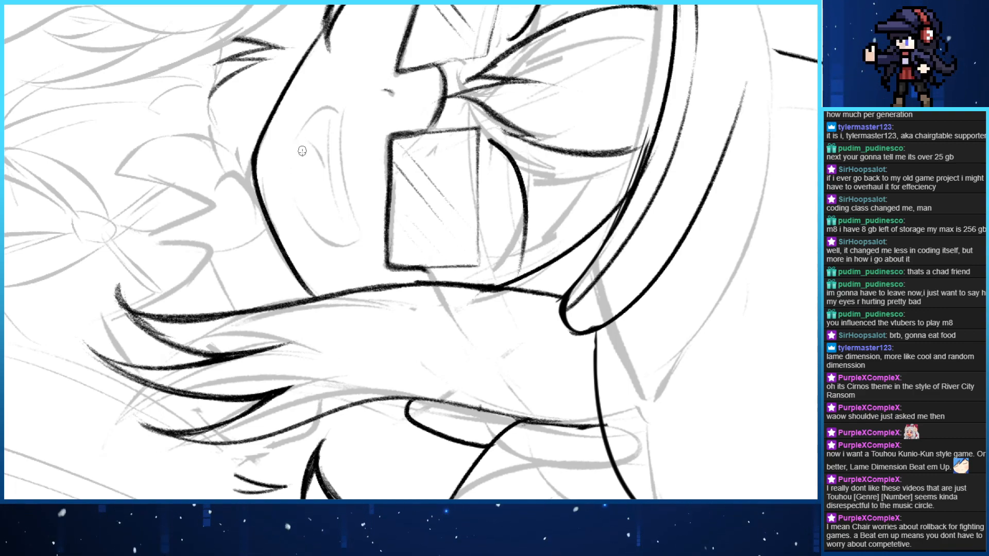
drag(359, 247, 342, 194)
mouse_move(335, 161)
mouse_down()
mouse_move(333, 96)
mouse_move(355, 214)
mouse_move(341, 130)
mouse_up()
key(ctrl+z)
key(ctrl+z)
key(ctrl+z)
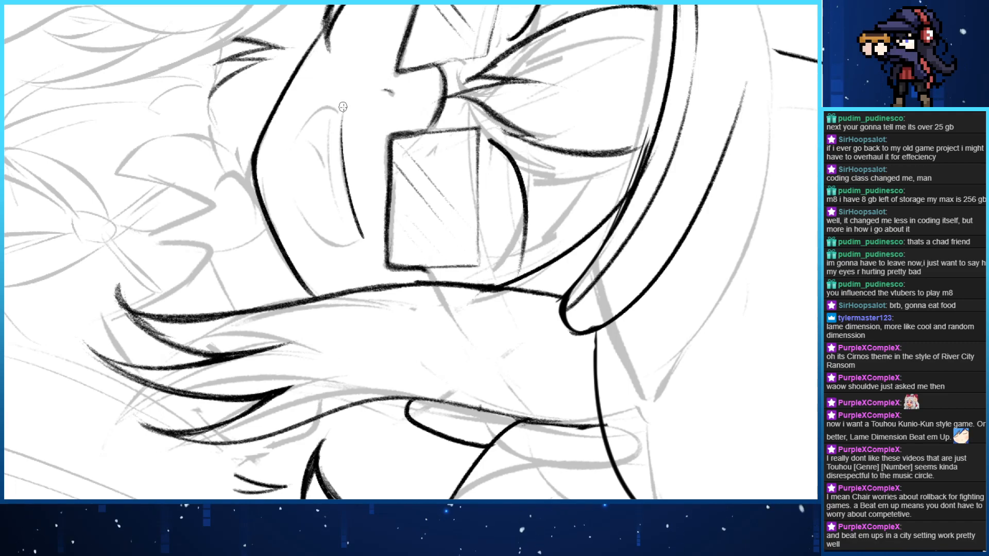
Ink the left side of the open mouth as a short curve descending from the corner of the upper lip line
key(4)
key(4)
key(4)
key(4)
key(4)
key(4)
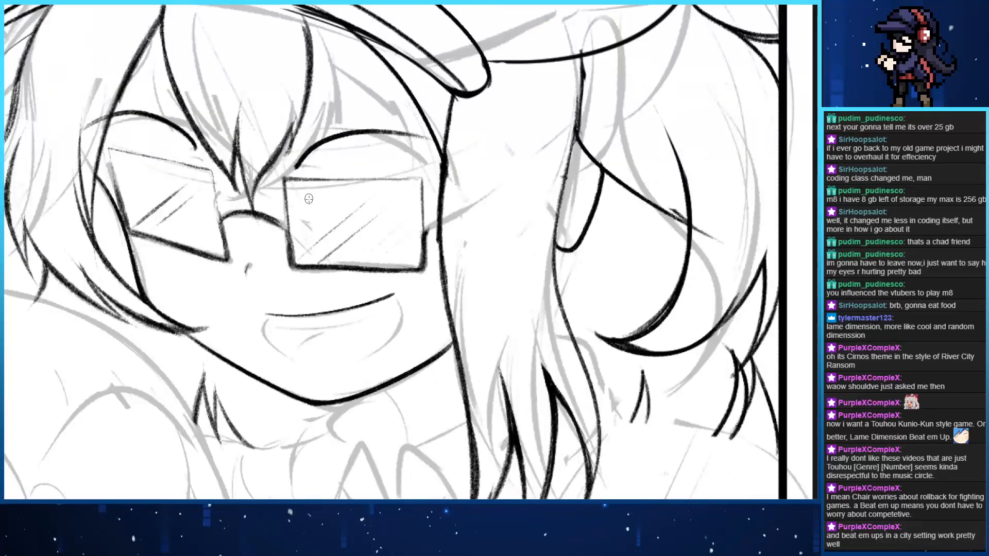
key(6)
mouse_move(315, 281)
mouse_down()
mouse_move(304, 170)
mouse_move(290, 236)
mouse_up()
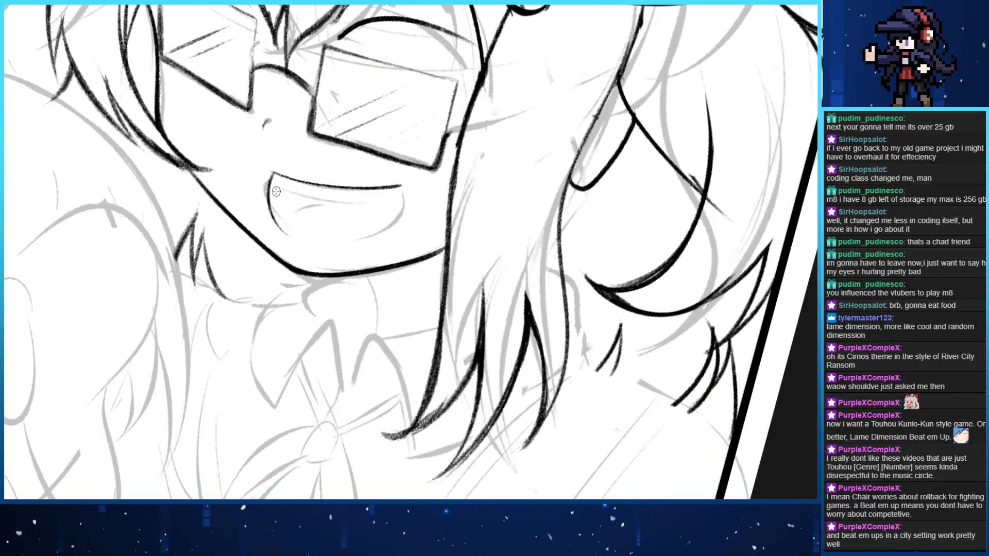
key(ctrl+z)
drag(273, 173, 288, 227)
drag(273, 174, 289, 233)
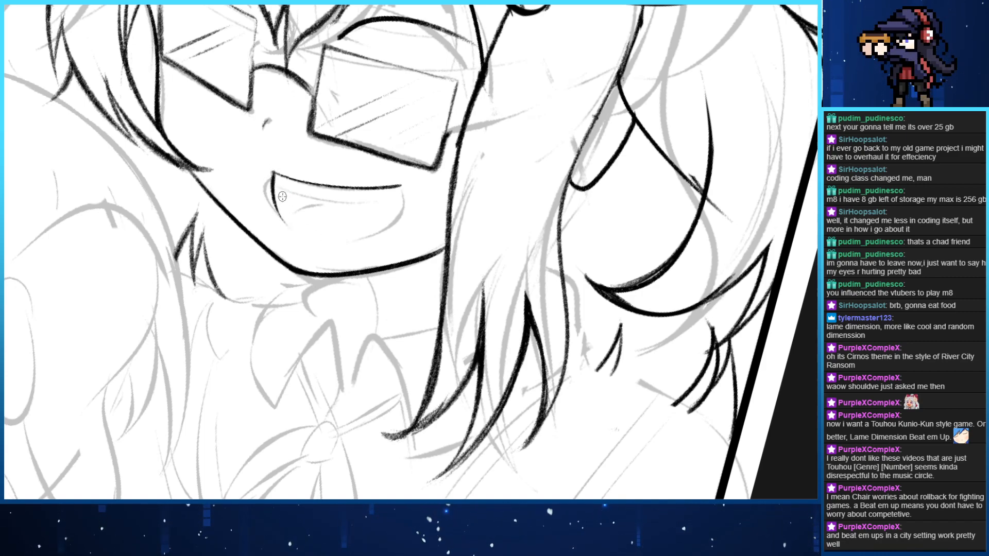
key(ctrl+z)
drag(273, 174, 290, 229)
Ink the right side of the open mouth as a curve sweeping down from the corner toward the lower lip
drag(400, 189, 371, 239)
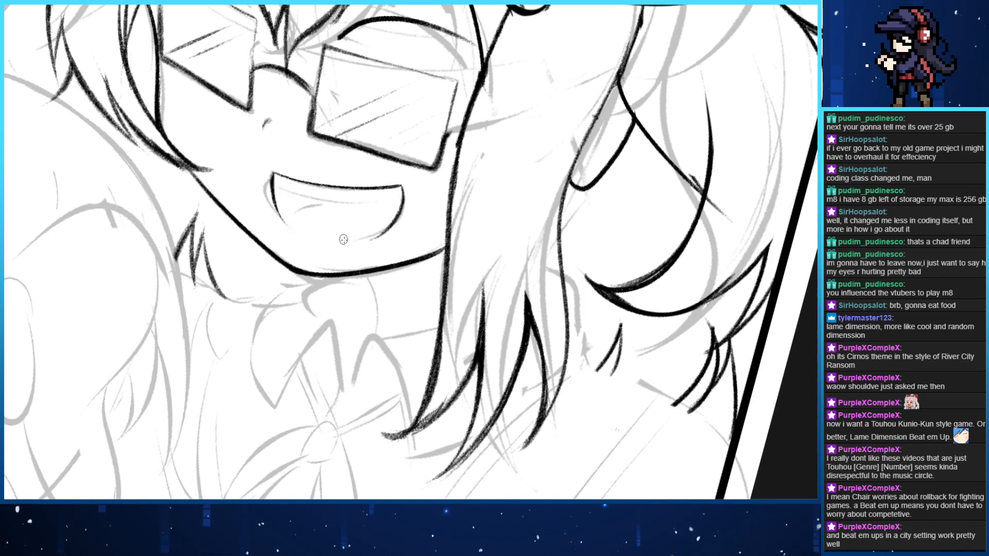
key(ctrl+z)
drag(400, 189, 372, 240)
key(ctrl+z)
drag(400, 188, 372, 238)
key(ctrl+z)
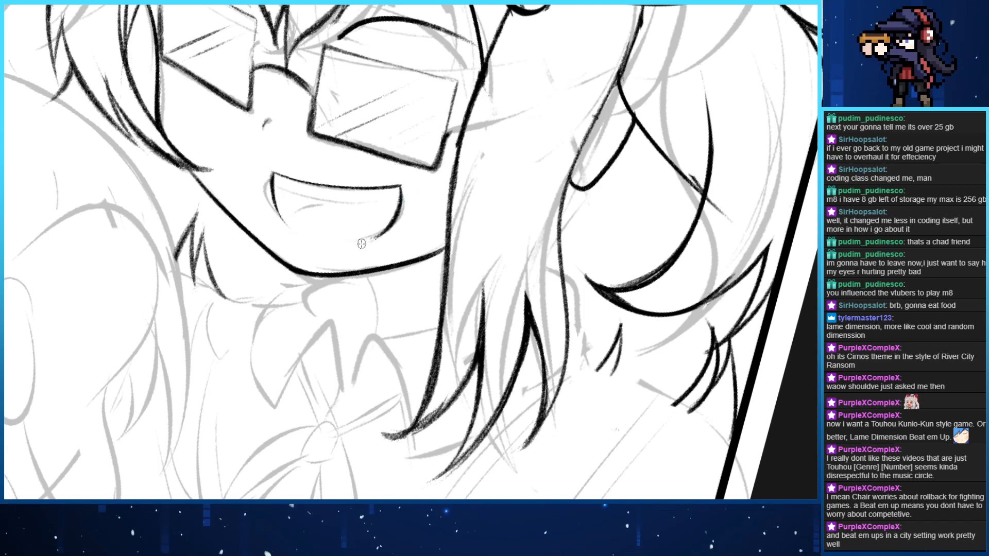
Ink the upper teeth edge inside the mouth as a thin curve starting at the left corner below the upper lip
drag(284, 217, 355, 201)
key(ctrl+z)
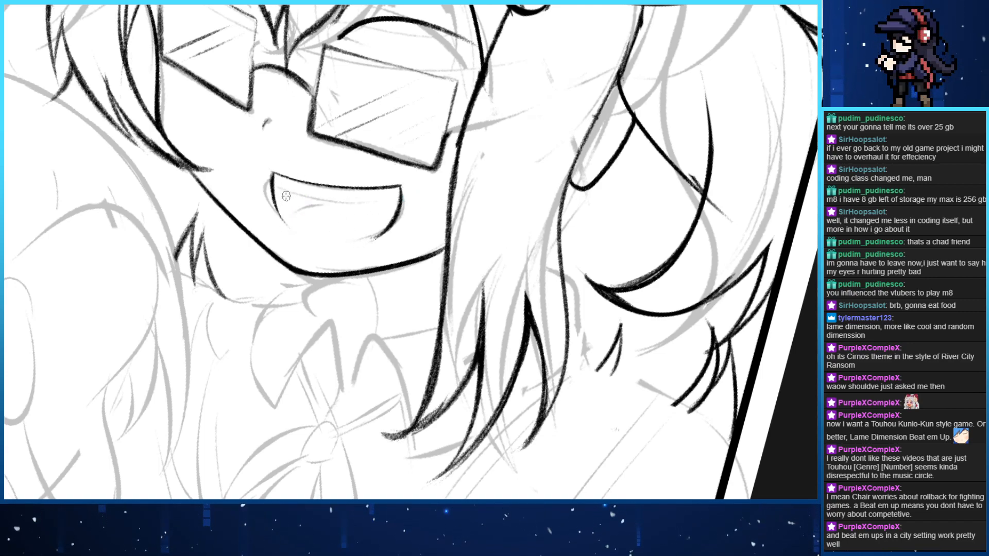
drag(277, 177, 344, 198)
key(ctrl+z)
drag(276, 177, 385, 196)
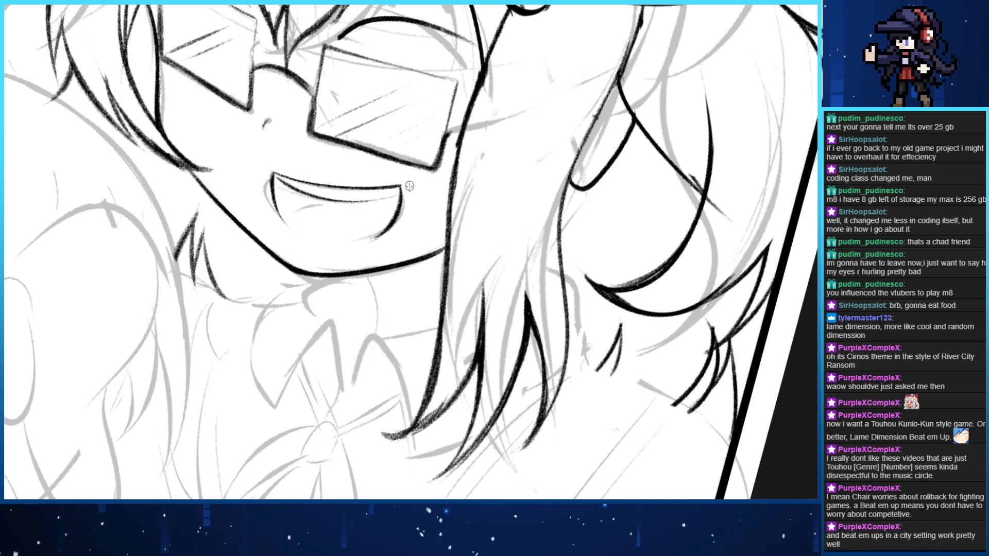
key(ctrl+z)
mouse_move(277, 180)
mouse_down()
mouse_move(389, 194)
mouse_move(344, 200)
mouse_move(382, 194)
mouse_up()
key(ctrl+z)
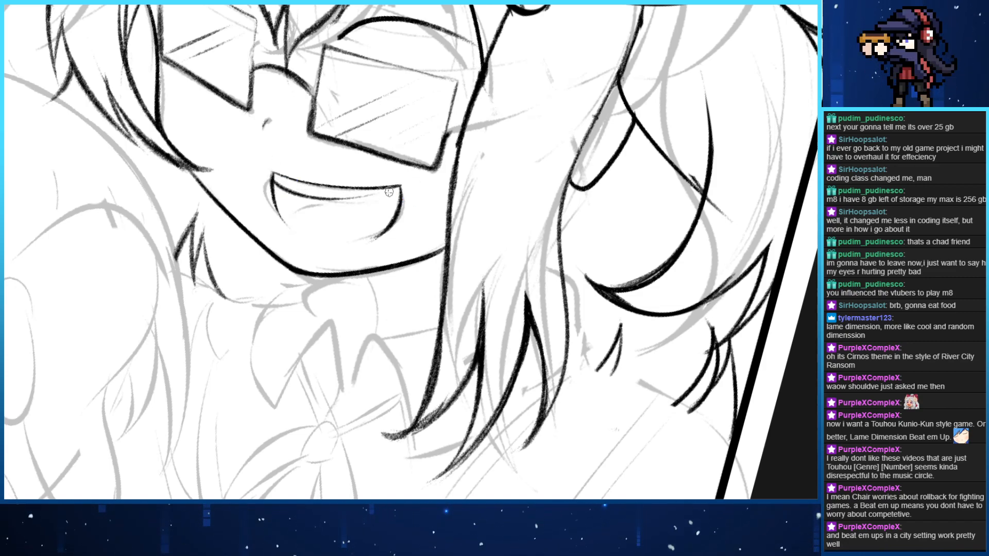
key(ctrl+z)
drag(273, 177, 390, 192)
key(ctrl+z)
drag(274, 172, 388, 189)
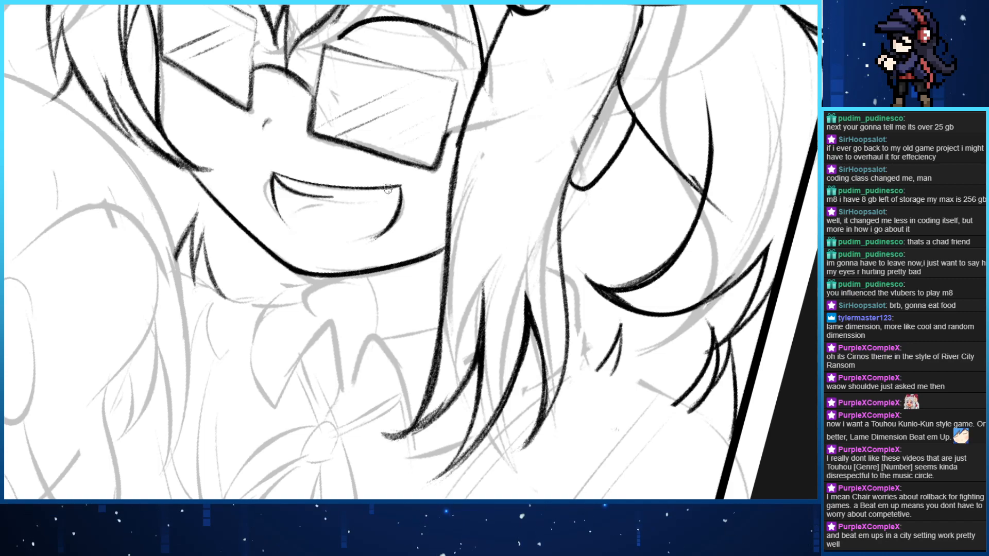
key(ctrl+z)
drag(274, 175, 391, 192)
Extend the thin upper teeth line until it meets the right corner of the mouth
key(6)
key(6)
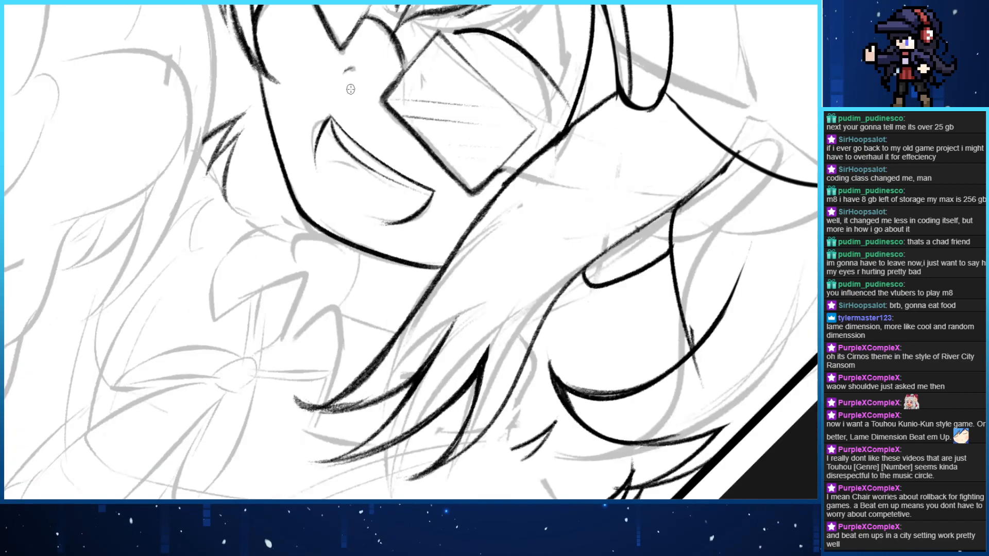
key(4)
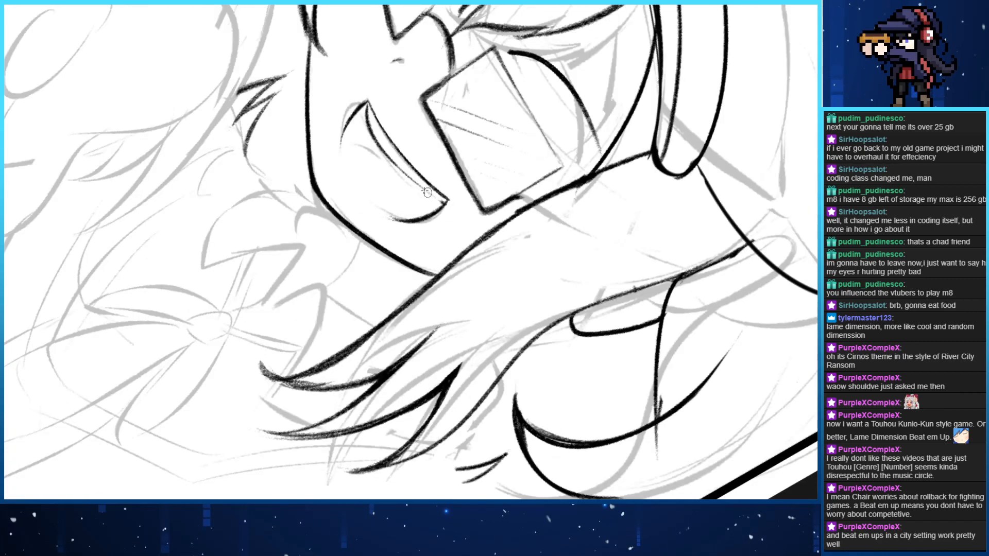
drag(428, 193, 444, 201)
key(ctrl+z)
drag(393, 161, 447, 202)
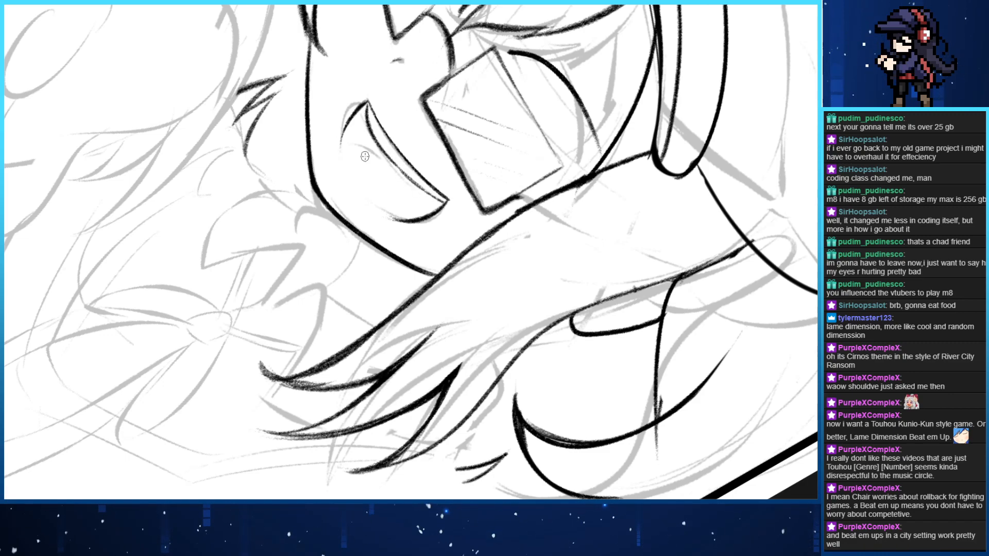
Ink the tongue's curve inside the mouth, rising from the lower left side toward the teeth line
key(4)
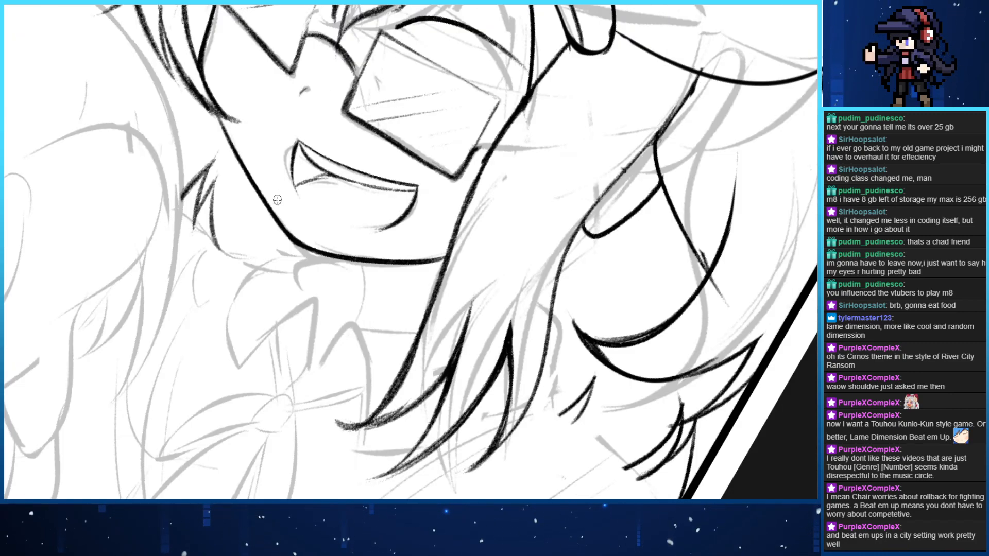
drag(360, 178, 294, 184)
key(ctrl+z)
key(ctrl+z)
key(6)
drag(282, 219, 323, 193)
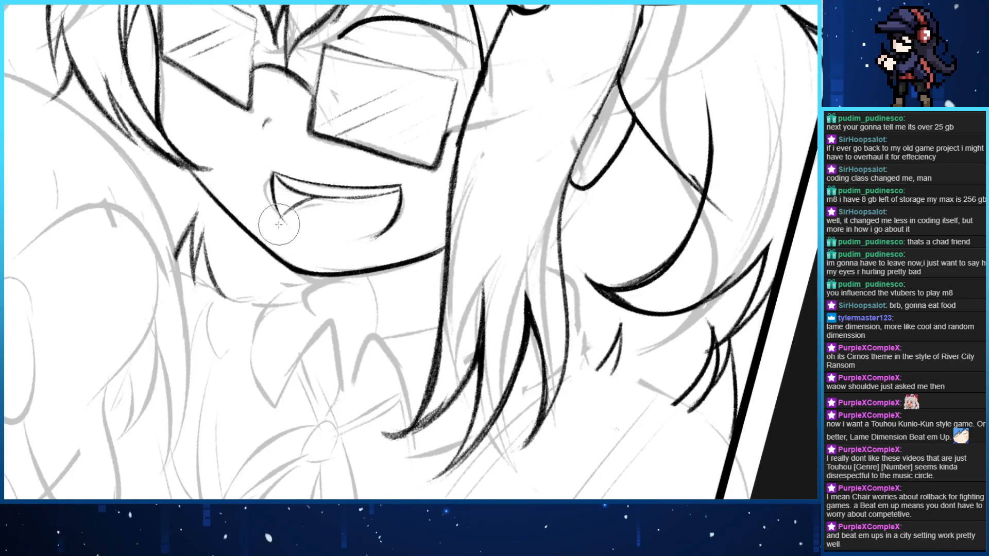
key(ctrl+z)
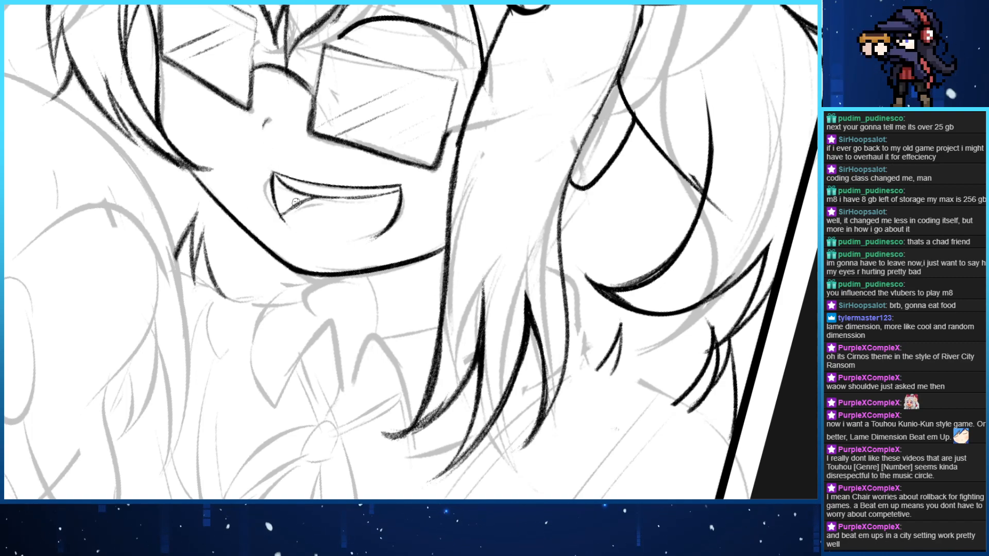
drag(273, 156, 275, 178)
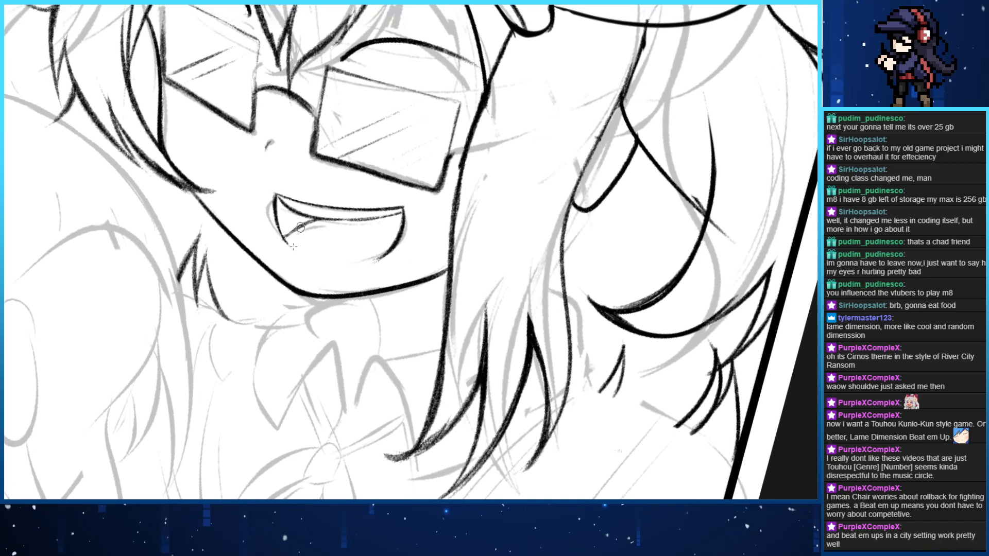
drag(269, 225, 270, 193)
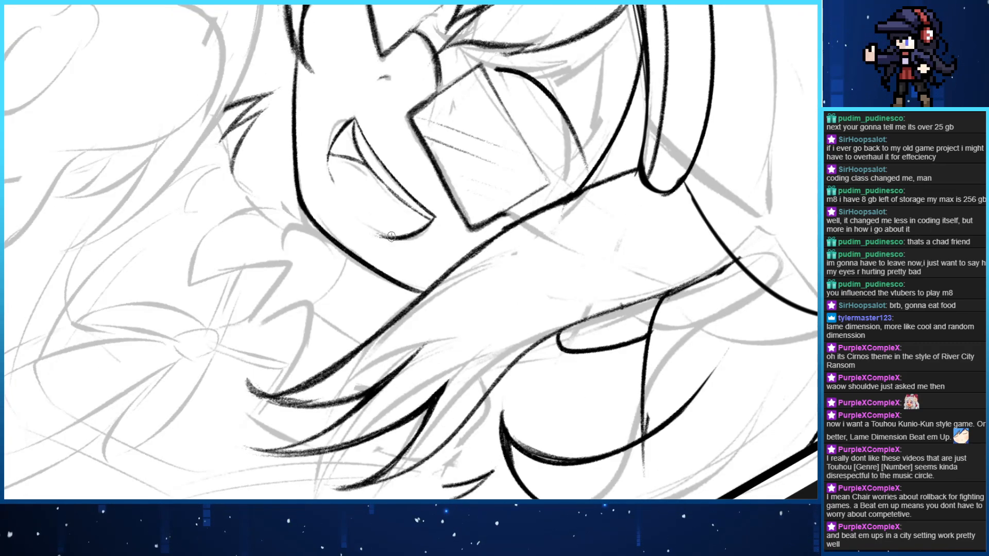
Ink the lower lip curve inward from the right side and lengthen the mouth's left side down toward it
drag(390, 237, 354, 211)
drag(334, 138, 327, 174)
key(ctrl+z)
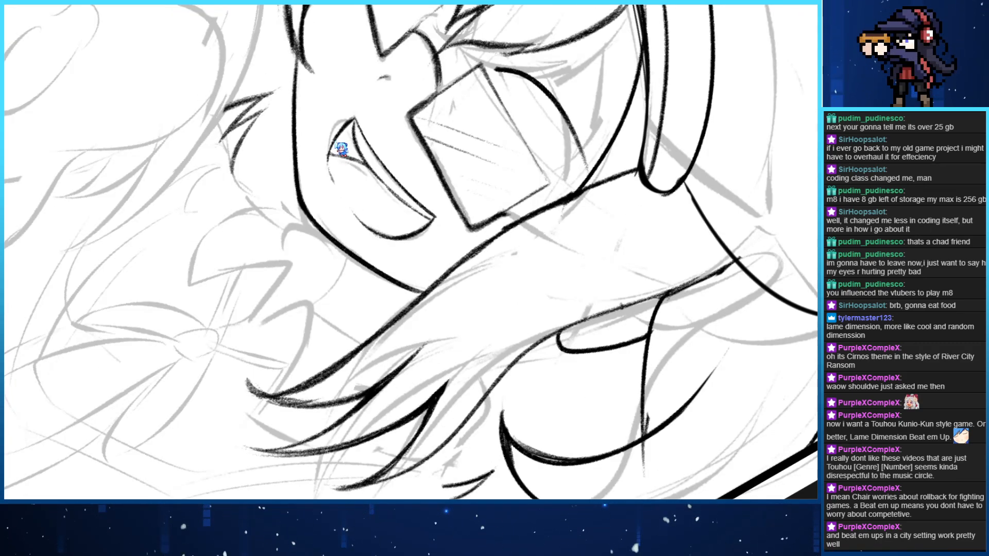
key(ctrl+z)
key(ctrl+y)
key(ctrl+y)
key(ctrl+z)
key(ctrl+y)
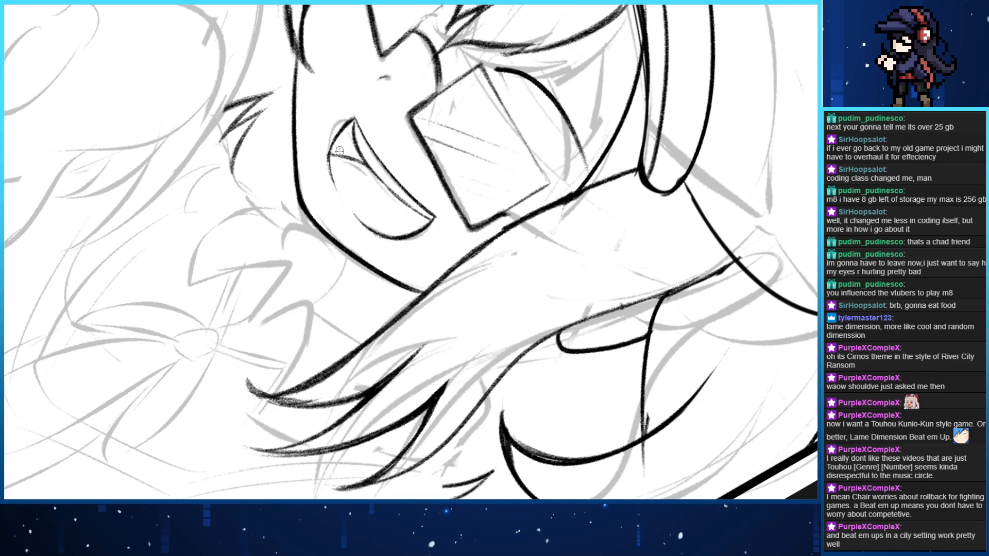
Clean up the mouth outline by redrawing its left side and trimming the stray ink at both corners
mouse_move(339, 151)
mouse_down()
mouse_move(311, 83)
mouse_move(257, 158)
mouse_move(270, 218)
mouse_up()
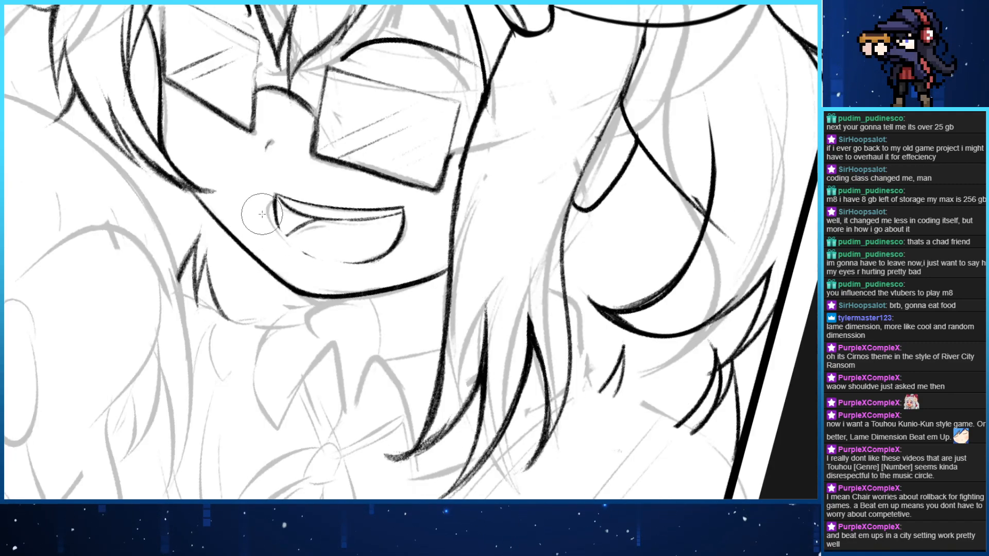
key(p)
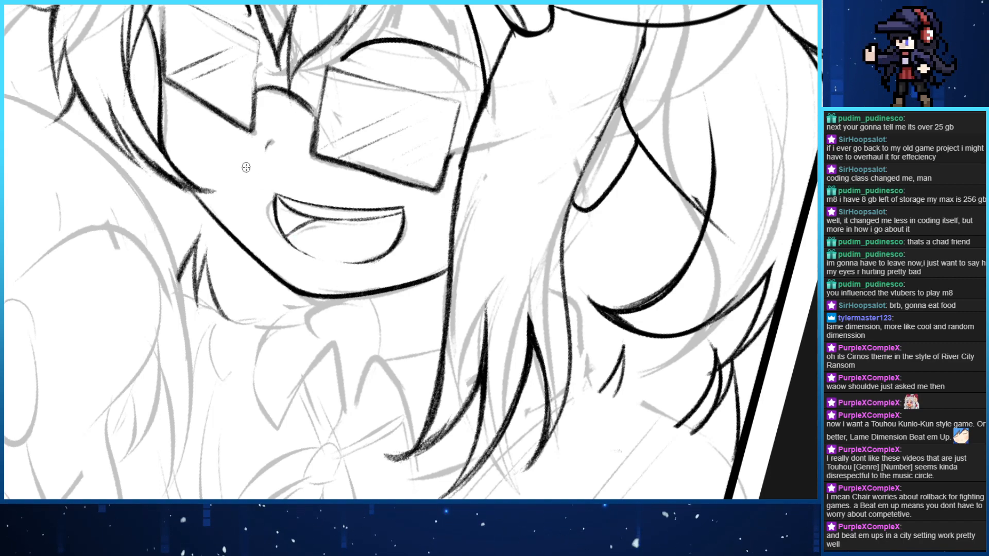
drag(279, 218, 343, 214)
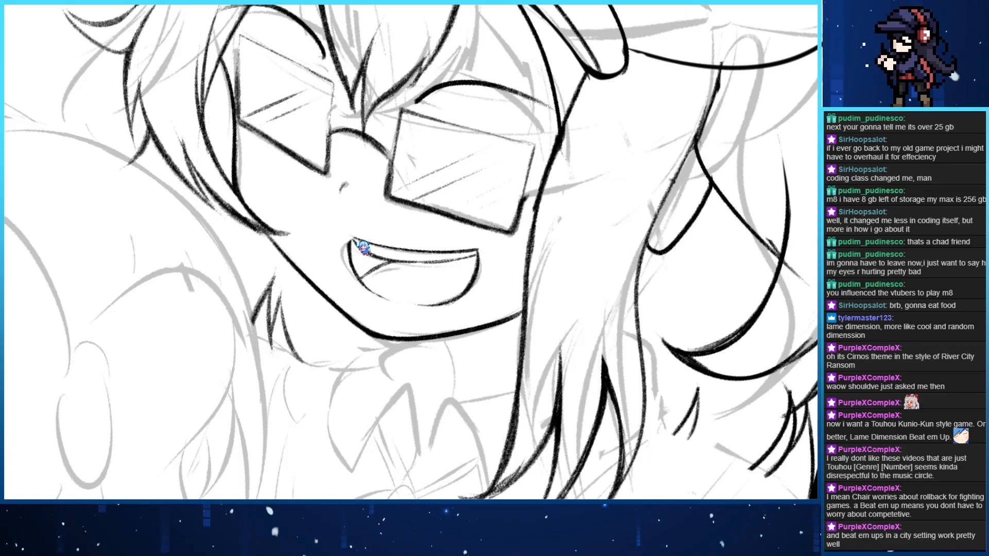
drag(356, 257, 351, 246)
key(e)
drag(478, 247, 477, 271)
key(b)
Select the mouth's line work, rotate it slightly clockwise, shift it left on the face, and deselect it
key(ctrl+minus)
key(ctrl+minus)
key(ctrl+minus)
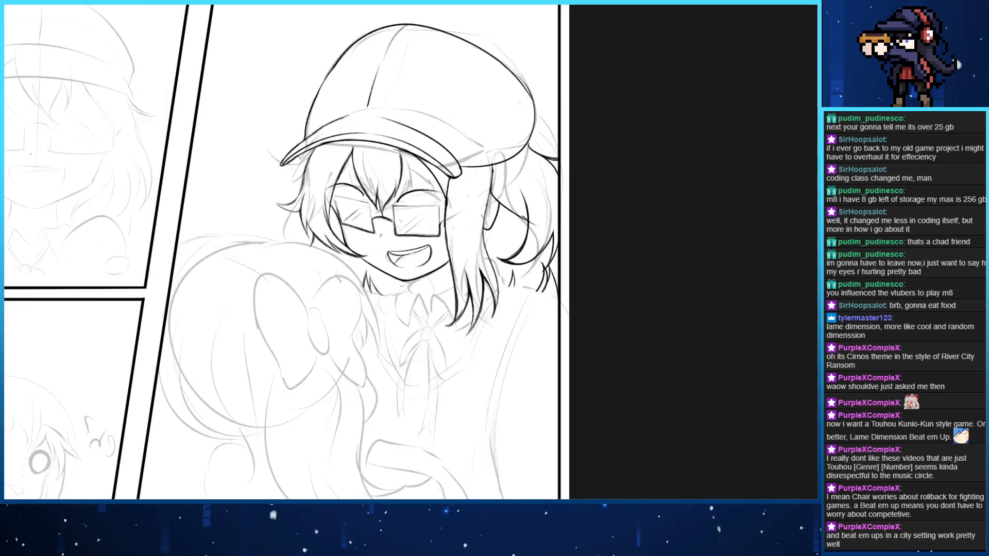
key(ctrl+plus)
key(ctrl+plus)
key(ctrl+plus)
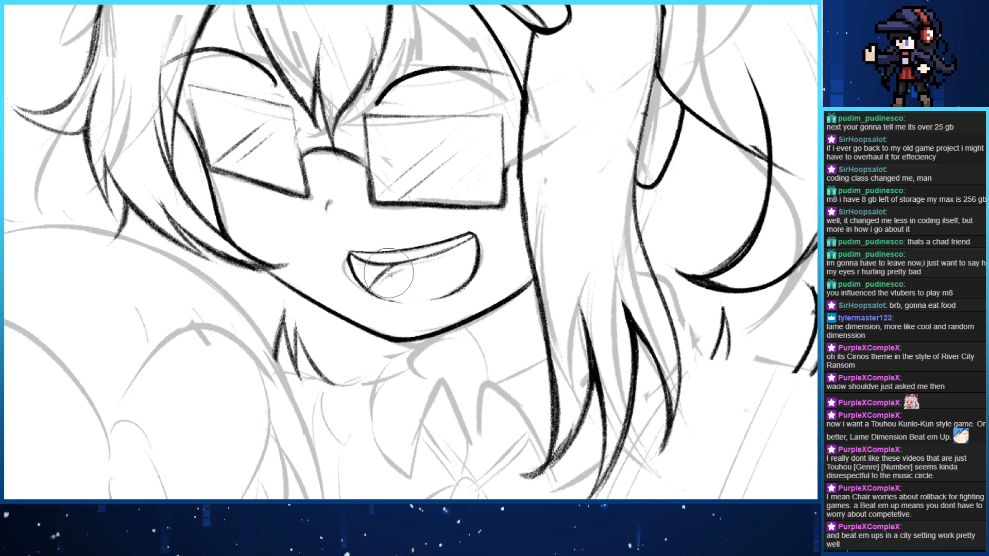
mouse_move(383, 268)
mouse_down()
mouse_move(362, 262)
mouse_move(443, 248)
mouse_move(479, 273)
mouse_move(438, 304)
mouse_up()
key(ctrl+t)
drag(515, 237, 451, 251)
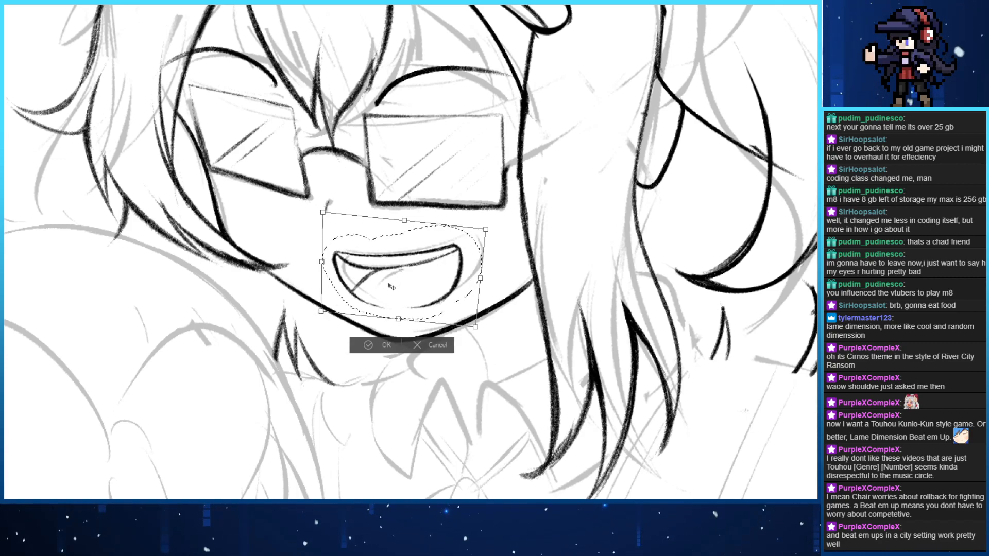
drag(346, 304, 390, 288)
click(376, 343)
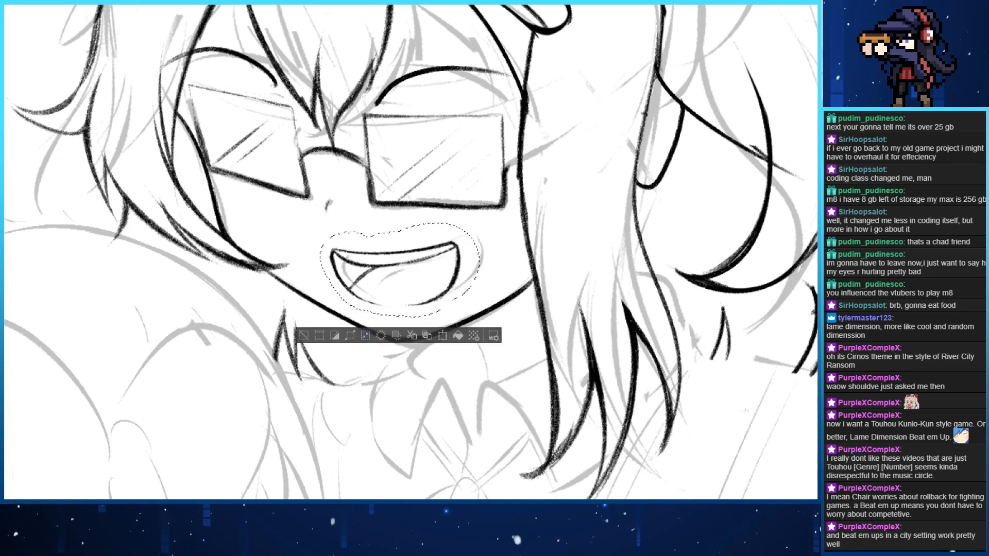
key(ctrl+d)
Review the inked face and its mouth placement within the whole manga page
drag(309, 85, 275, 239)
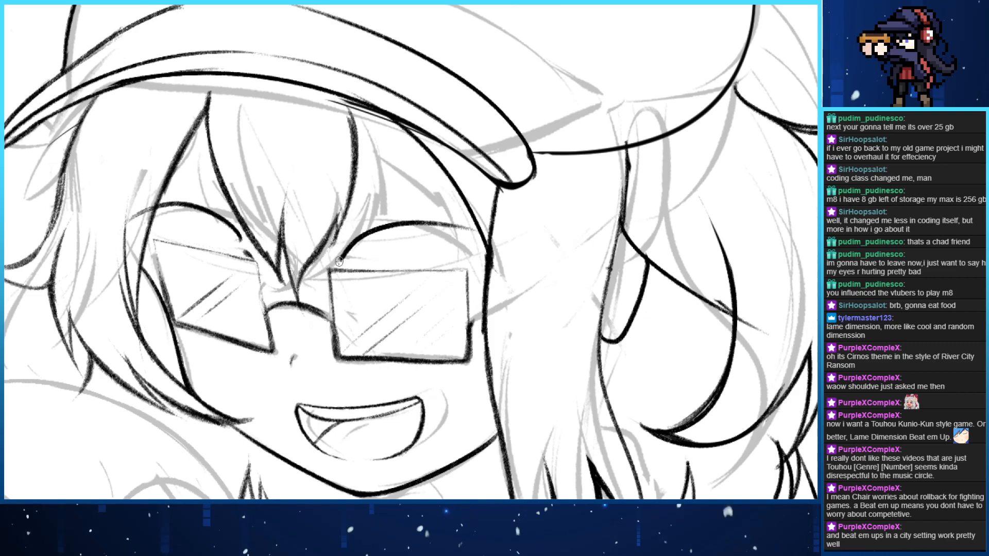
key(ctrl+minus)
key(ctrl+minus)
key(ctrl+minus)
key(ctrl+minus)
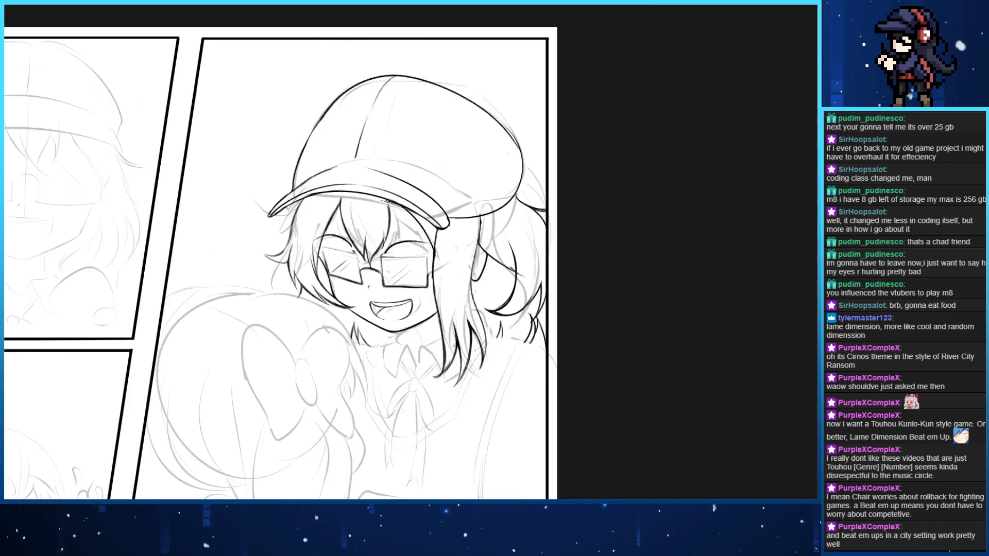
key(minus)
key(asciicircum)
drag(97, 253, 67, 178)
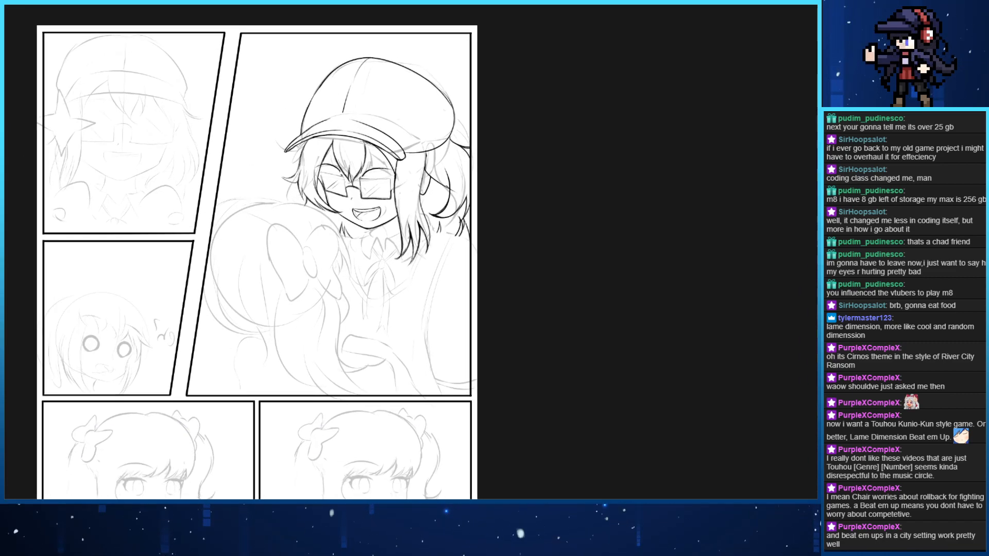
key(ctrl+plus)
key(ctrl+plus)
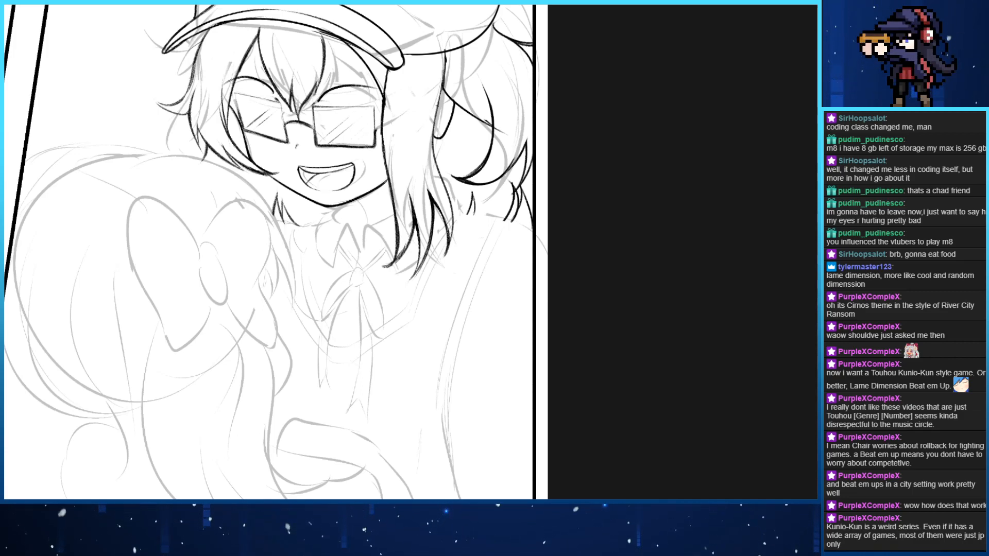
Try to ink the collar edge next to the neck line below the chin
scroll(246, 199, down, 1)
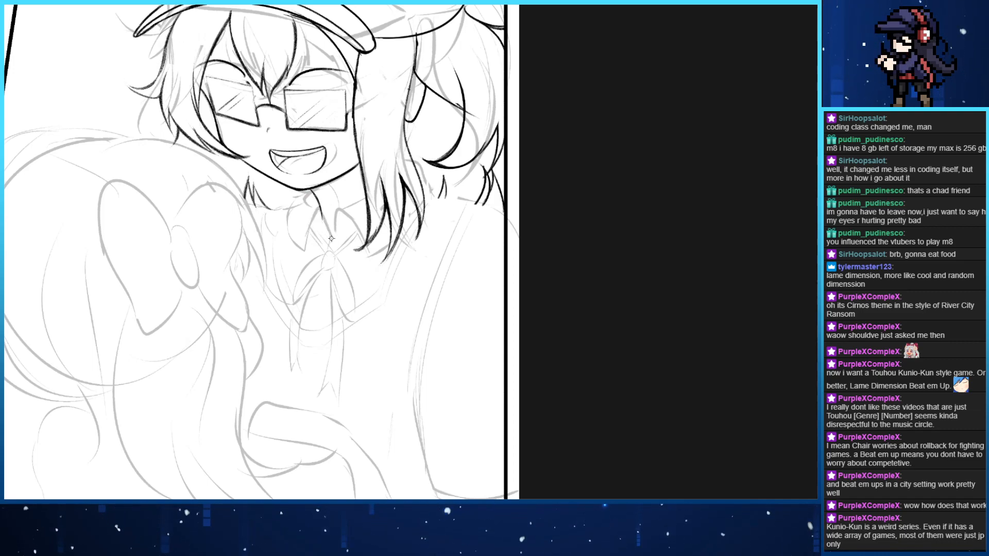
drag(333, 241, 313, 204)
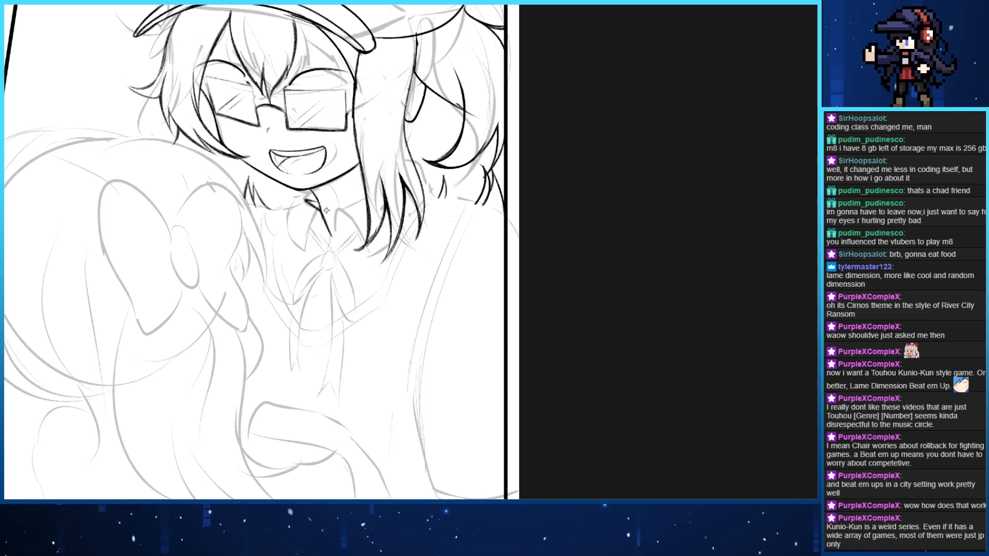
key(ctrl+z)
drag(334, 243, 313, 204)
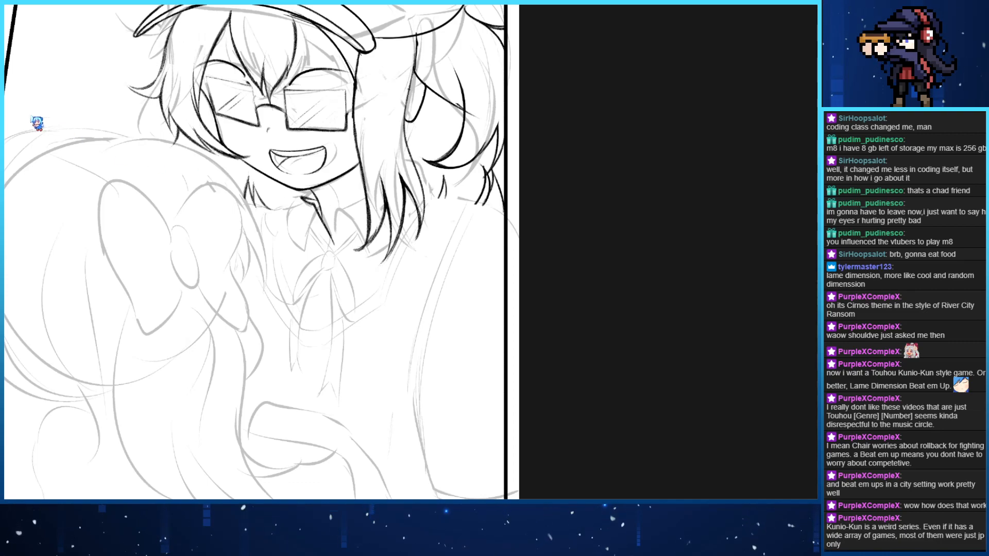
key(ctrl+z)
Mirror the canvas view and ink the front edge of the shirt collar flap from the neck line to its tip
key(h)
key(ctrl+plus)
key(ctrl+plus)
drag(454, 141, 232, 153)
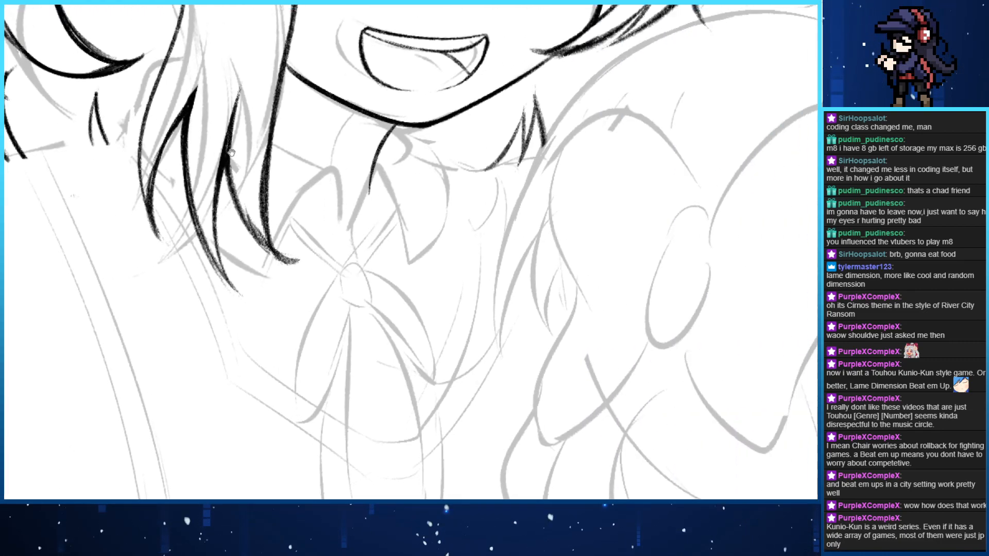
mouse_move(348, 235)
mouse_down()
mouse_move(394, 154)
mouse_move(374, 160)
mouse_move(411, 257)
mouse_up()
key(ctrl+z)
key(ctrl+z)
mouse_move(352, 229)
mouse_down()
mouse_move(364, 195)
mouse_move(411, 255)
mouse_up()
key(ctrl+z)
mouse_move(351, 230)
mouse_down()
mouse_move(375, 168)
mouse_move(411, 263)
mouse_up()
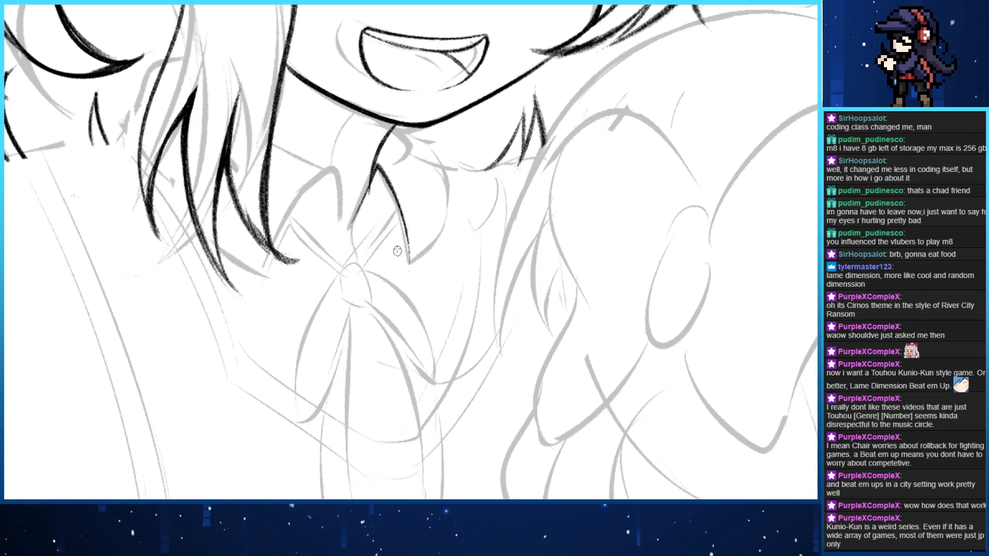
Remove the inked front edge of the collar flap and the neck line below the chin
drag(374, 161, 380, 170)
key(ctrl+z)
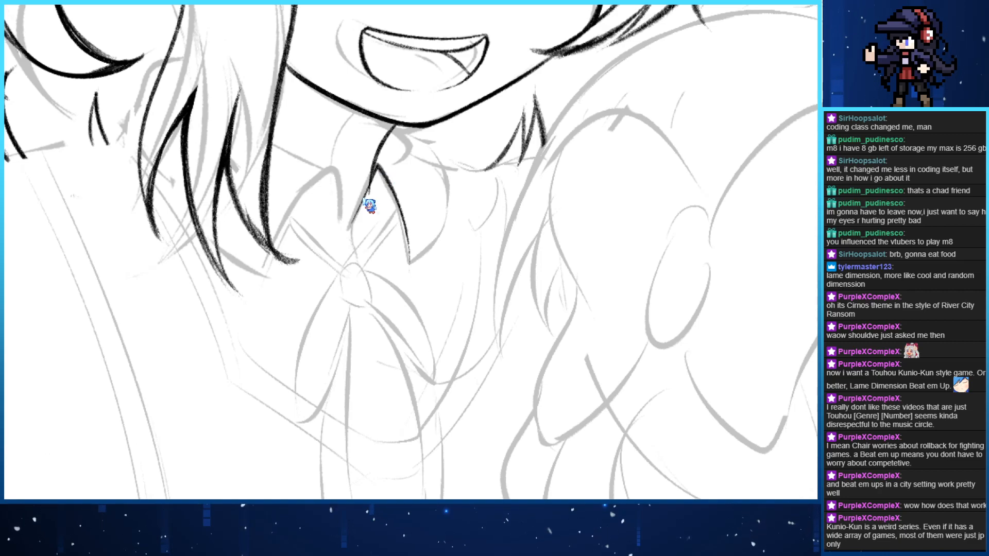
key(ctrl+z)
key(e)
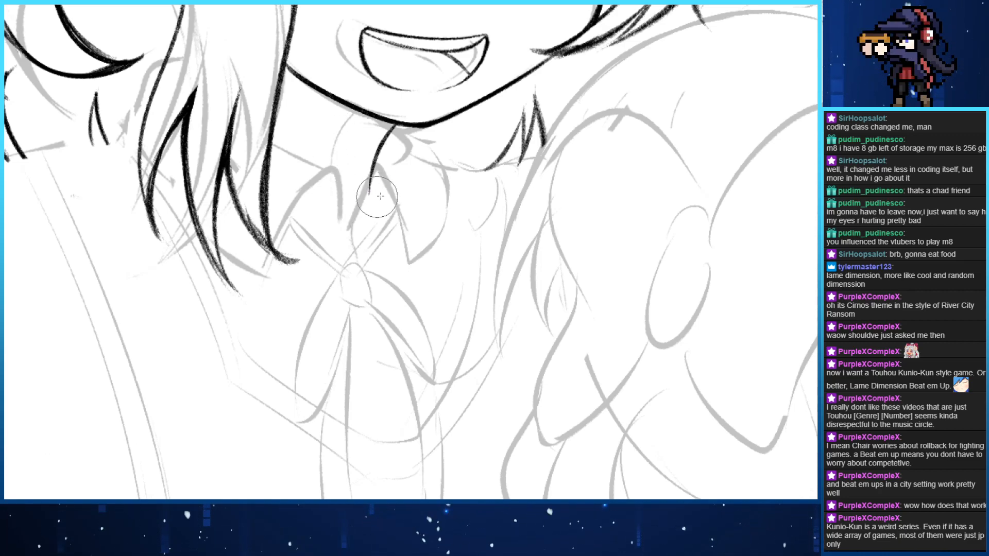
mouse_move(377, 198)
mouse_down()
mouse_move(378, 145)
mouse_move(391, 147)
mouse_move(365, 185)
mouse_up()
key(b)
key(ctrl+z)
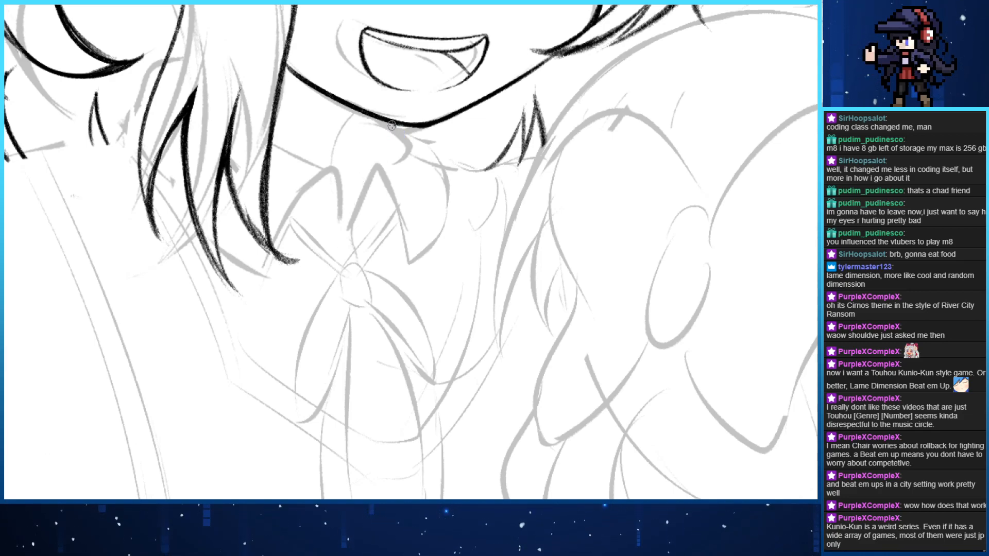
Re-ink the neck line straighter from the chin down to the collar's V opening and clean up where the lines overlap
drag(393, 126, 364, 236)
mouse_move(394, 125)
mouse_down()
mouse_move(370, 201)
mouse_move(383, 127)
mouse_move(364, 257)
mouse_up()
key(ctrl+z)
key(ctrl+z)
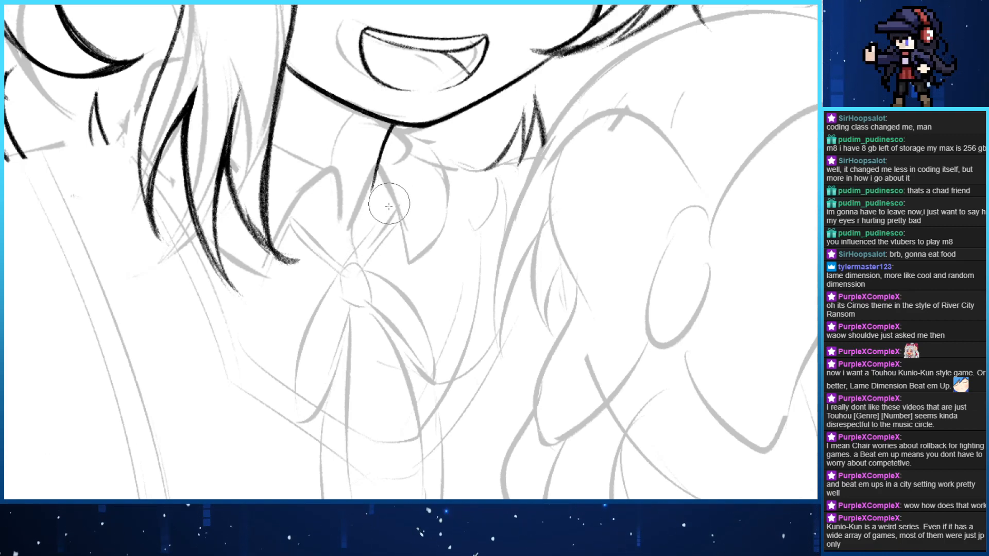
drag(380, 165, 350, 222)
drag(380, 169, 408, 265)
key(e)
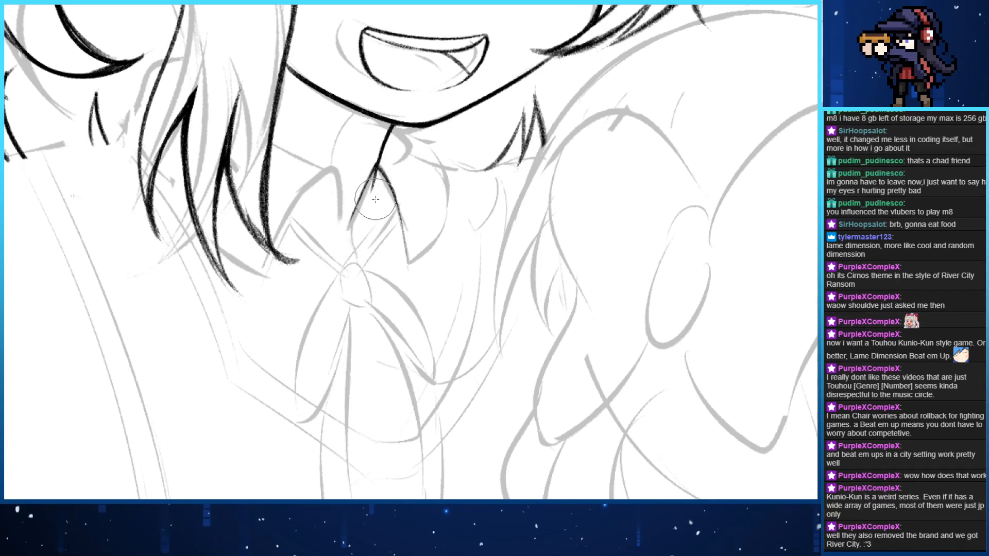
drag(373, 185, 377, 173)
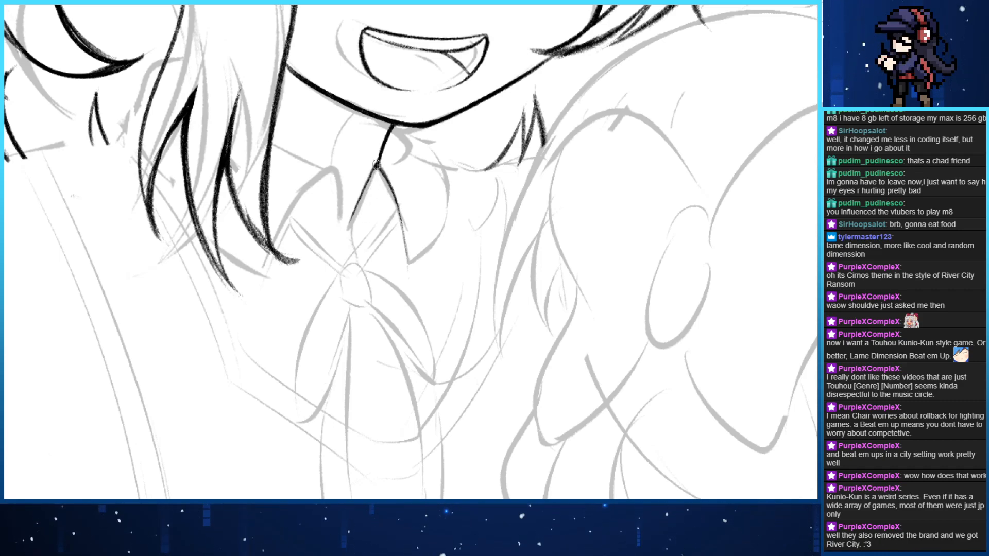
key(e)
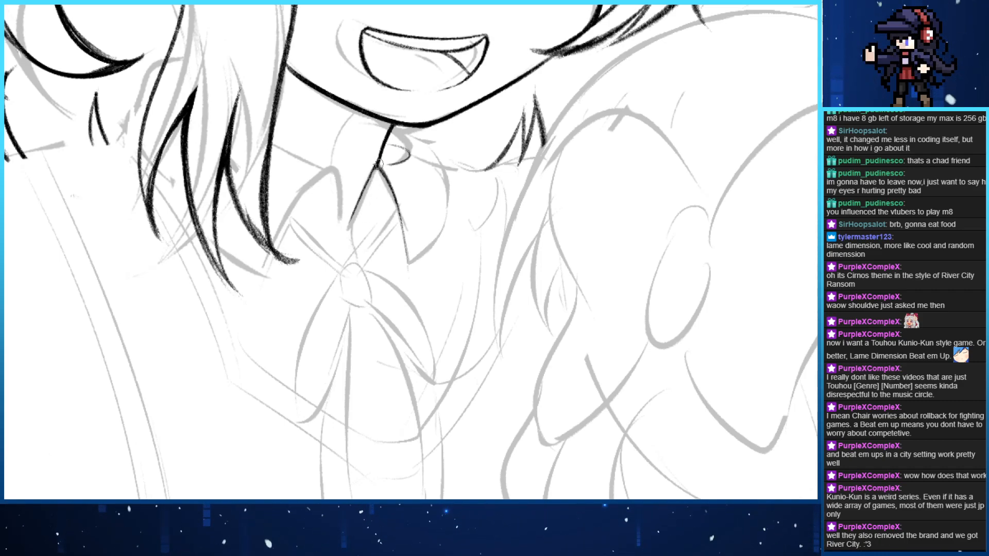
Ink the small rounded fold of the collar beside the neck line, just under the chin
mouse_move(380, 166)
mouse_down()
mouse_move(408, 147)
mouse_move(379, 166)
mouse_move(430, 188)
mouse_move(441, 209)
mouse_up()
key(ctrl+z)
key(ctrl+z)
key(ctrl+z)
key(ctrl+z)
drag(410, 148, 441, 213)
key(ctrl+z)
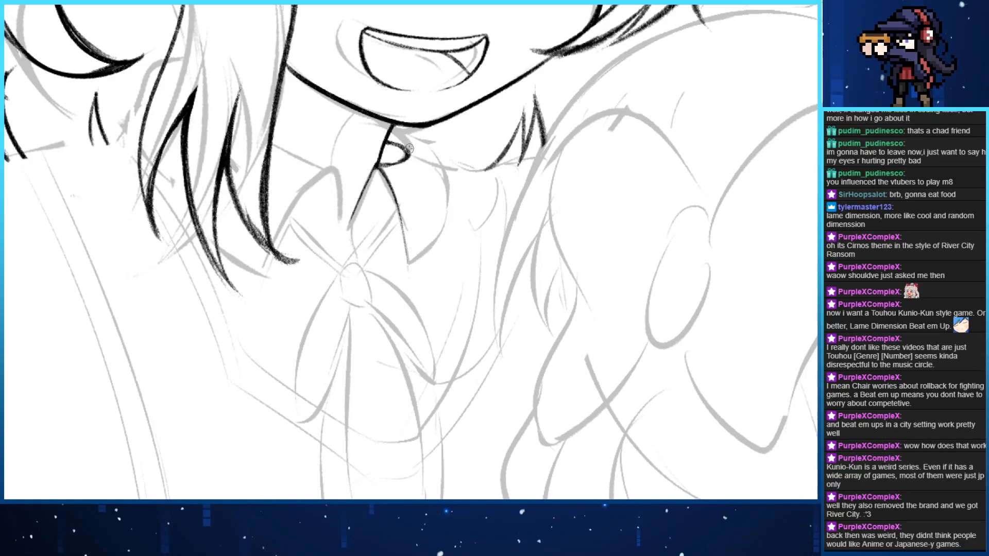
Ink the narrow collar flap hanging below the small fold, with both sides and its pointed tip
mouse_move(409, 148)
mouse_down()
mouse_move(435, 229)
mouse_move(412, 260)
mouse_move(380, 169)
mouse_move(412, 270)
mouse_up()
key(ctrl+z)
drag(412, 271, 435, 229)
key(ctrl+z)
key(ctrl+z)
drag(381, 168, 407, 266)
drag(407, 266, 435, 229)
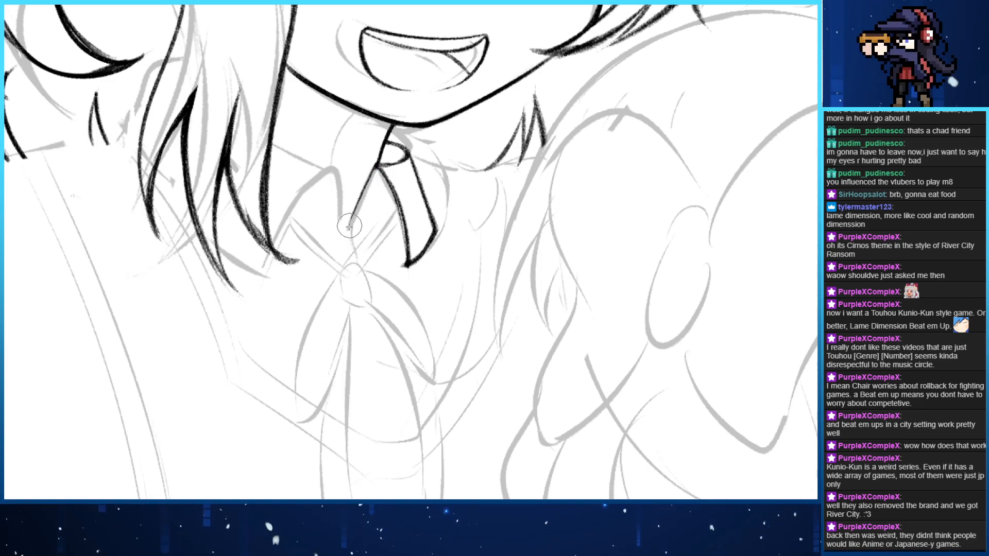
Ink the opposite collar flap from the V opening over its peak to the tip, plus the collar edge running behind the hair
drag(350, 233, 280, 242)
key(ctrl+z)
mouse_move(350, 232)
mouse_down()
mouse_move(260, 273)
mouse_move(221, 227)
mouse_up()
key(ctrl+z)
mouse_move(349, 232)
mouse_down()
mouse_move(334, 170)
mouse_move(272, 275)
mouse_up()
mouse_move(273, 275)
mouse_down()
mouse_move(227, 252)
mouse_move(216, 221)
mouse_move(275, 275)
mouse_up()
key(ctrl+z)
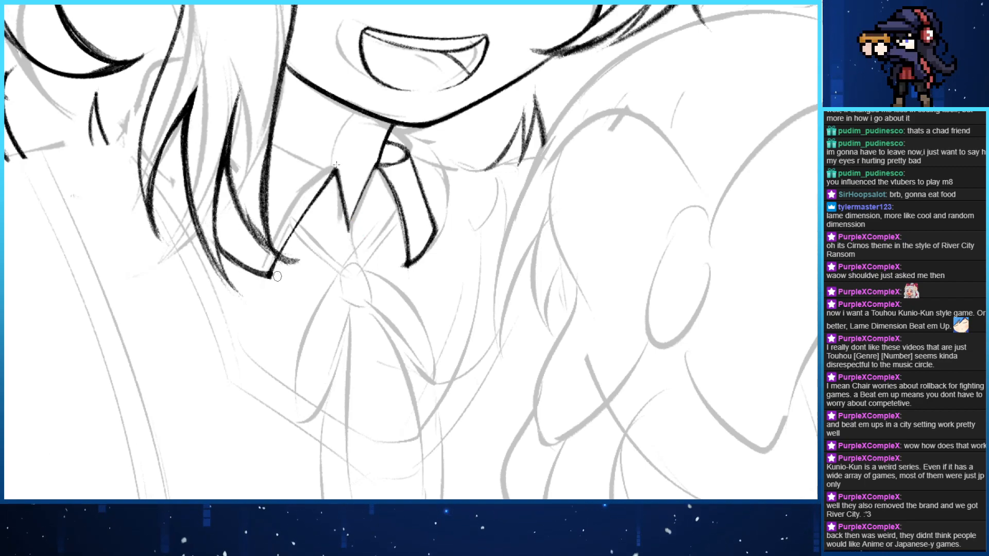
mouse_move(335, 168)
mouse_down()
mouse_move(273, 141)
mouse_move(440, 193)
mouse_up()
key(ctrl+z)
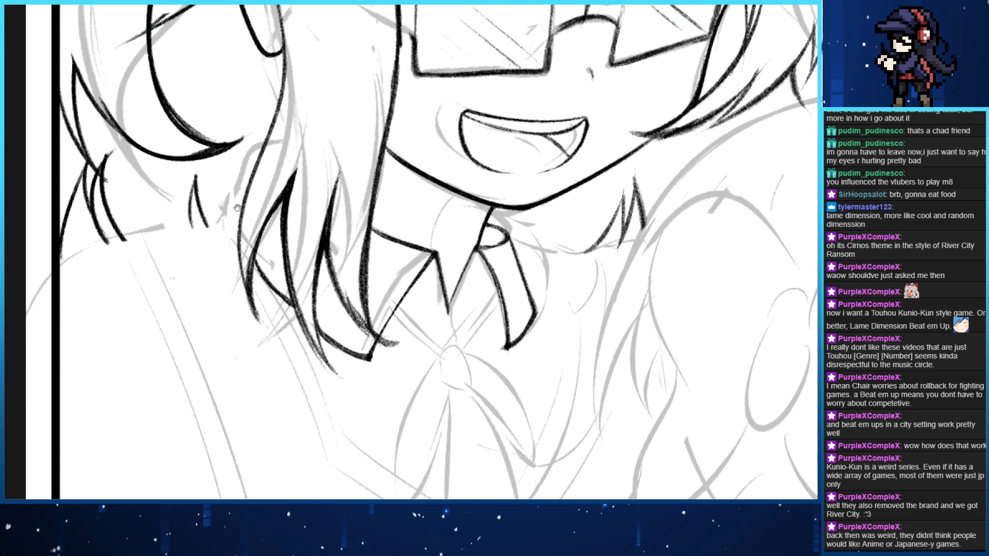
Ink the angular outline behind the side hair locks and the short edges showing between the strands
scroll(225, 159, up, 1)
scroll(212, 154, down, 1)
mouse_move(210, 151)
mouse_down()
mouse_move(162, 239)
mouse_move(182, 260)
mouse_move(170, 216)
mouse_move(206, 152)
mouse_up()
key(ctrl+z)
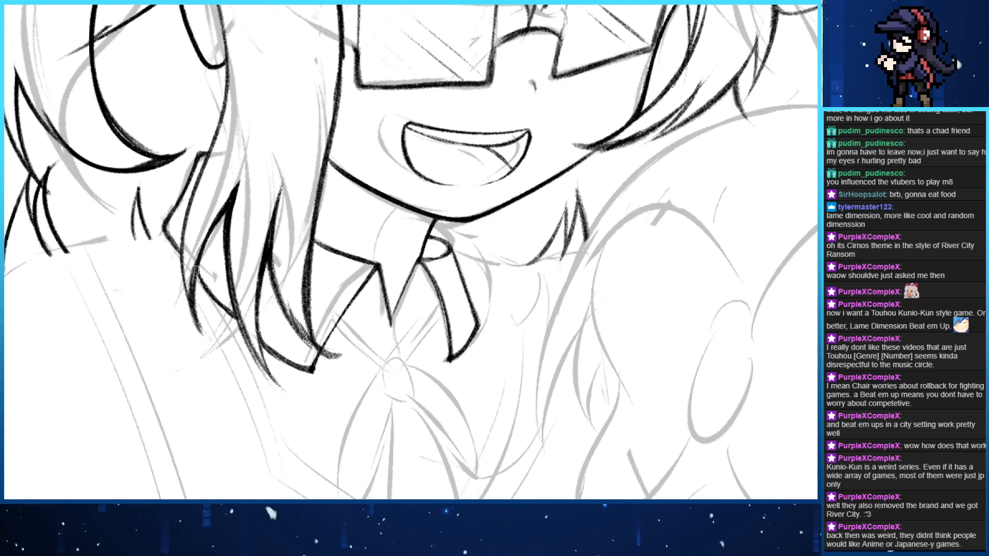
drag(191, 267, 216, 300)
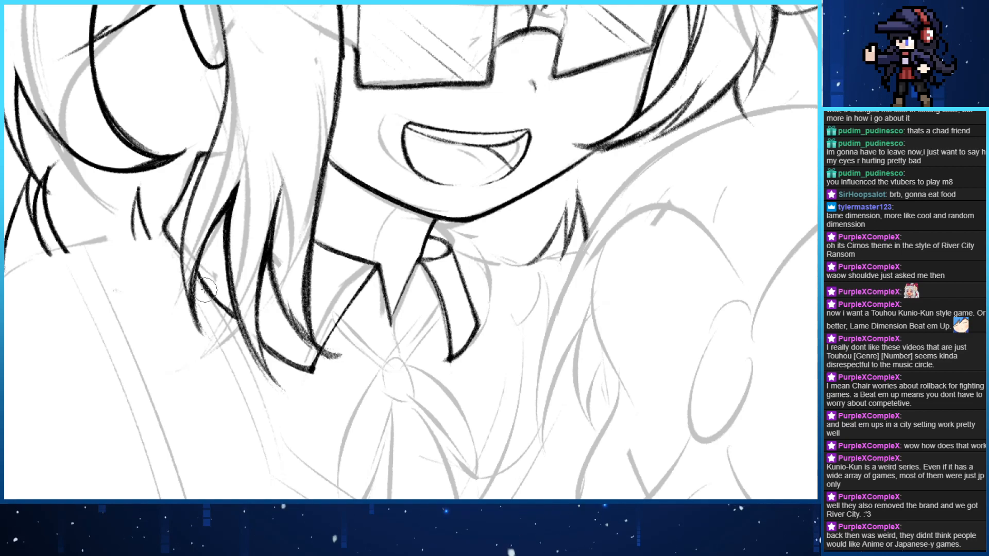
drag(237, 318, 193, 263)
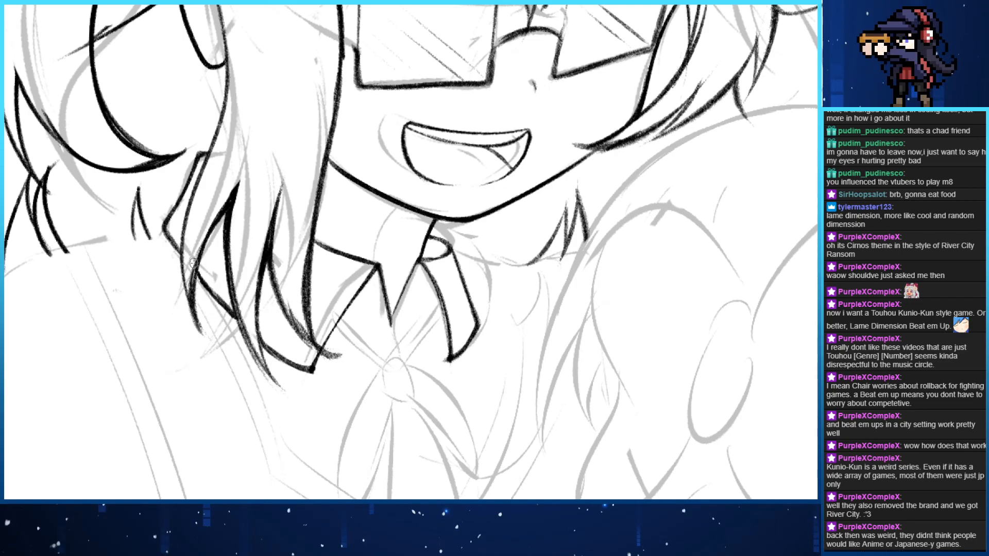
Refine the small collar fold under the chin by thinning its line beside the neck
drag(188, 177, 256, 207)
drag(314, 277, 208, 220)
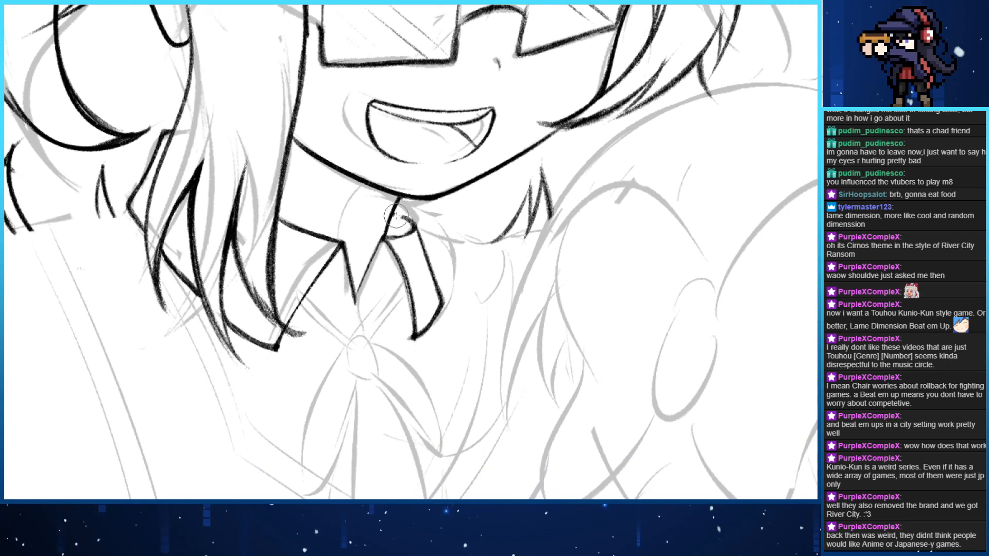
key(bracketright)
key(bracketleft)
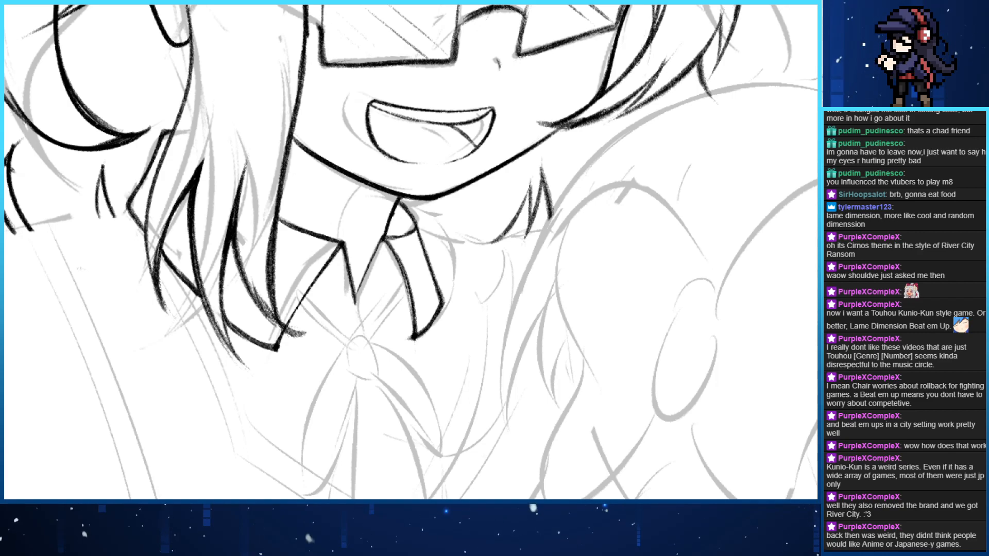
Ink the oval ribbon knot below the collar and the two-line band rising from it to the narrow collar flap
drag(286, 207, 291, 153)
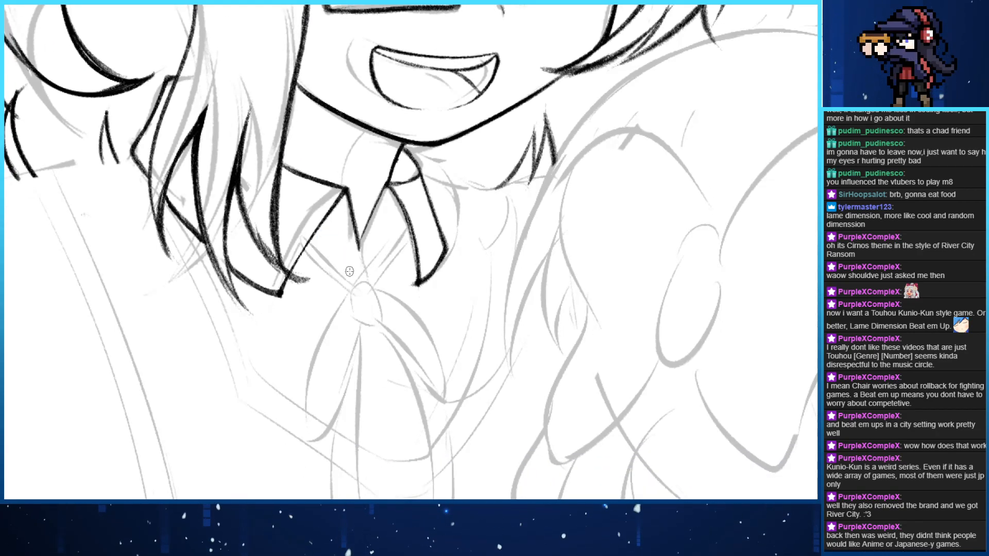
mouse_move(348, 301)
mouse_down()
mouse_move(381, 306)
mouse_move(371, 278)
mouse_move(364, 323)
mouse_move(403, 235)
mouse_up()
key(ctrl+z)
key(ctrl+z)
drag(368, 281, 403, 236)
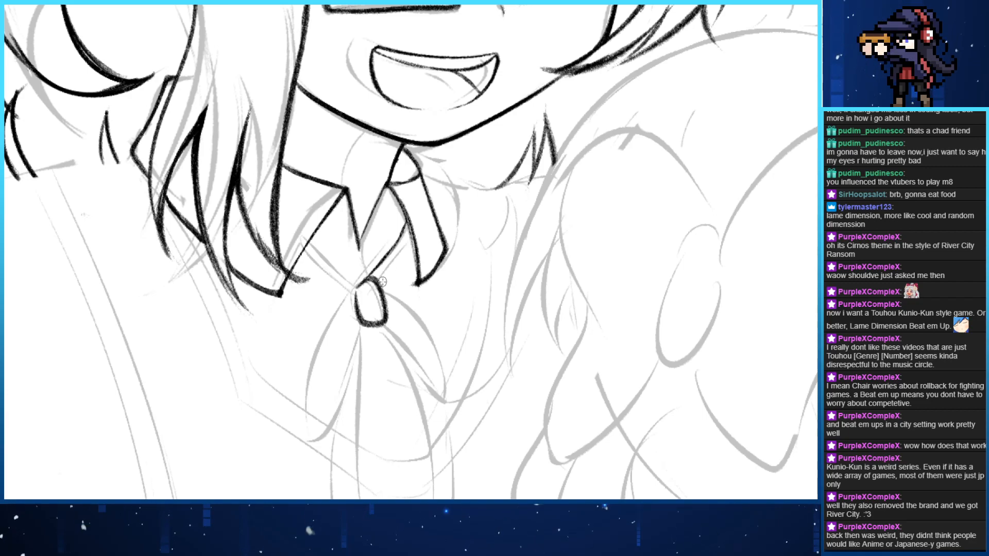
mouse_move(383, 282)
mouse_down()
mouse_move(406, 251)
mouse_move(395, 271)
mouse_up()
key(ctrl+z)
key(ctrl+z)
drag(413, 237, 389, 276)
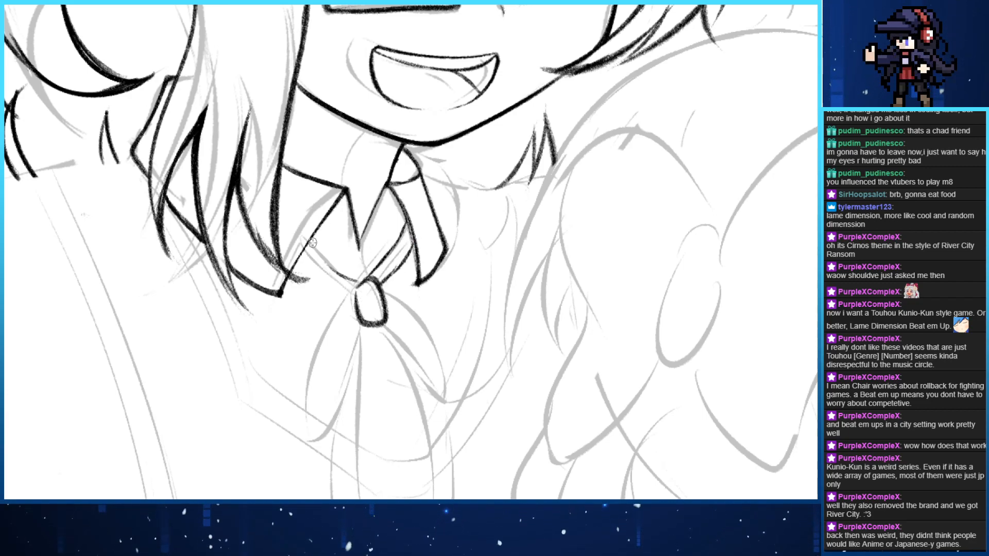
Ink the matching ribbon band from the opposite collar flap down to the knot
drag(311, 238, 343, 280)
key(ctrl+z)
mouse_move(311, 238)
mouse_down()
mouse_move(354, 280)
mouse_move(324, 284)
mouse_move(305, 267)
mouse_move(323, 284)
mouse_move(301, 261)
mouse_move(315, 285)
mouse_move(356, 298)
mouse_move(308, 268)
mouse_up()
key(ctrl+z)
key(ctrl+z)
key(ctrl+z)
key(ctrl+z)
key(ctrl+z)
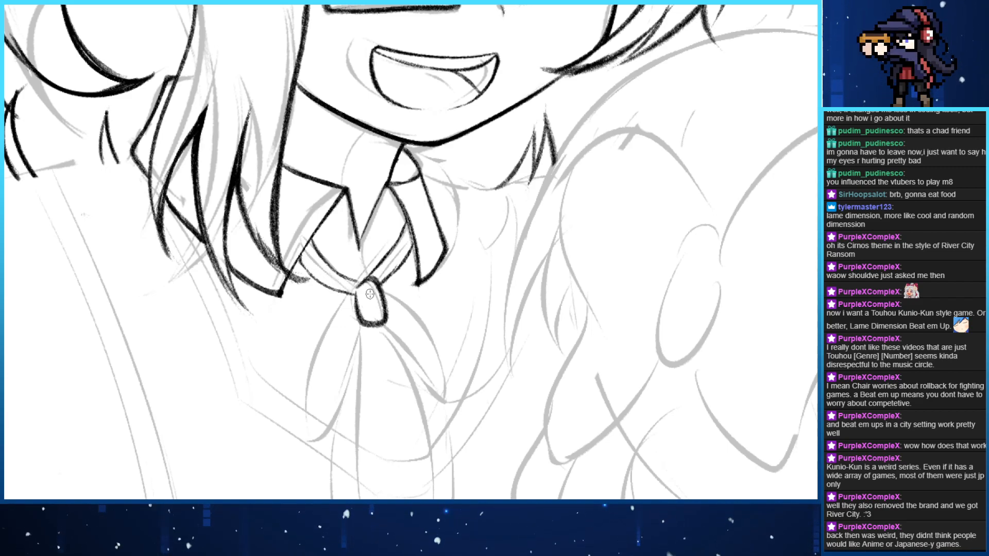
mouse_move(372, 286)
mouse_down()
mouse_move(297, 290)
mouse_move(330, 129)
mouse_move(302, 279)
mouse_move(364, 175)
mouse_move(328, 275)
mouse_up()
key(ctrl+z)
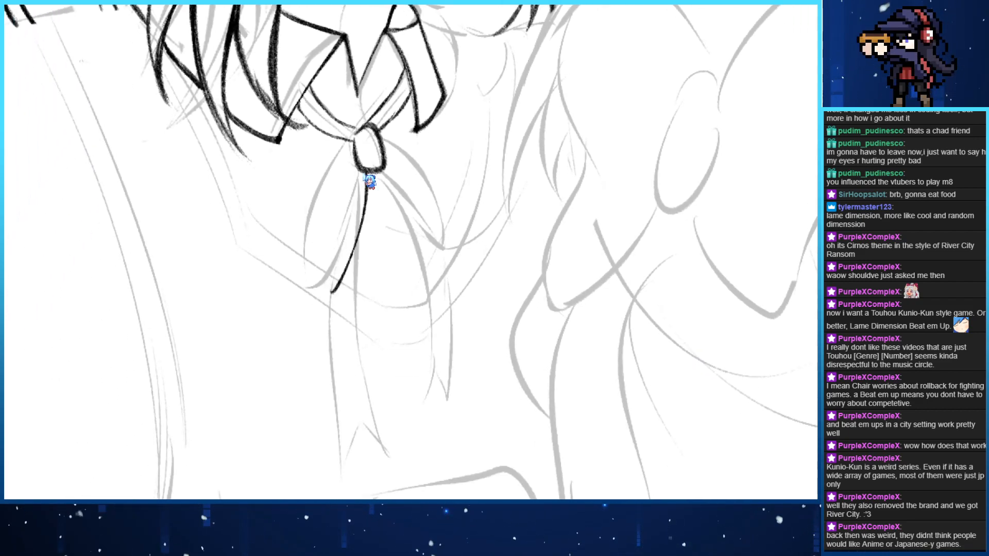
Ink the long ribbon tail hanging from the knot on the hair side, tapering down to a pointed end
key(ctrl+z)
drag(367, 178, 333, 290)
key(ctrl+z)
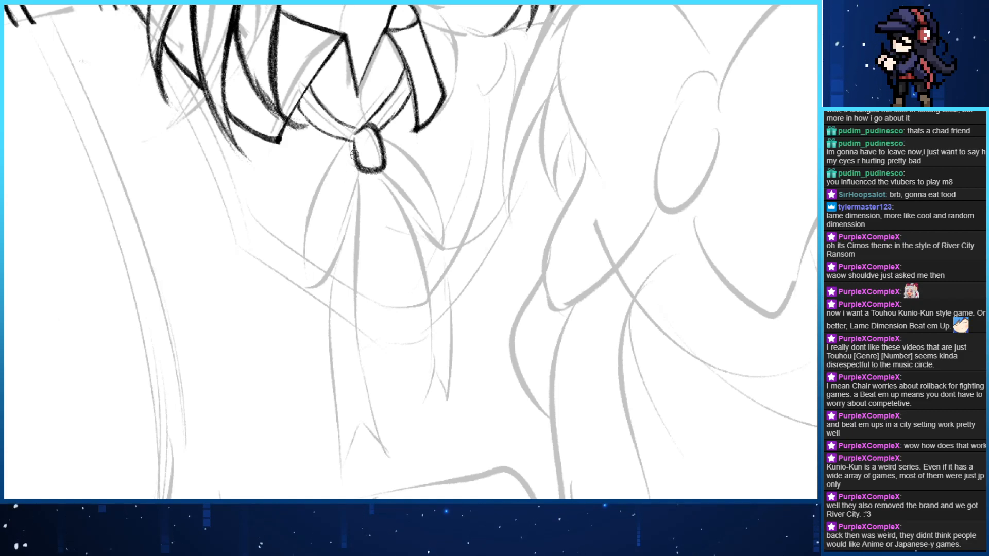
drag(360, 172, 315, 296)
key(ctrl+z)
drag(362, 166, 317, 291)
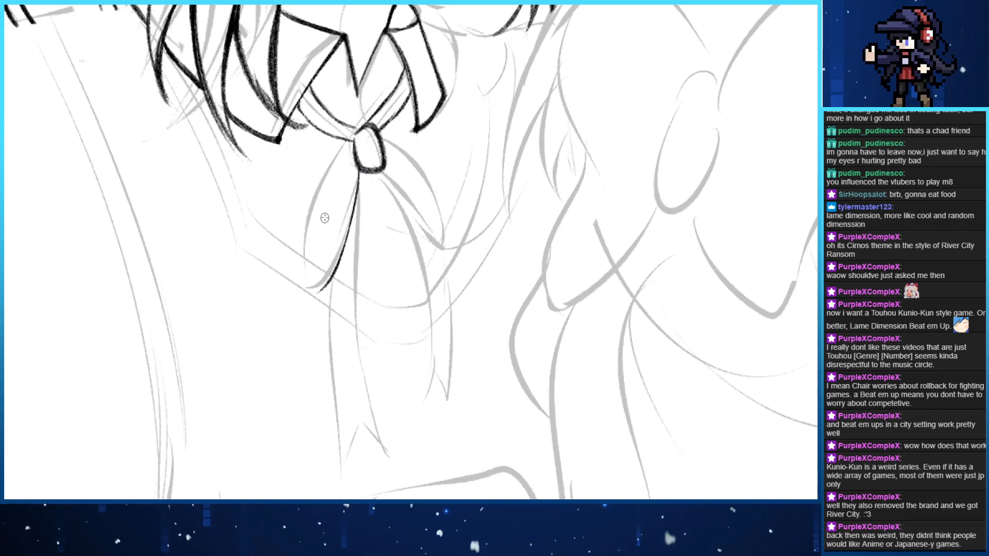
key(ctrl+z)
mouse_move(361, 169)
mouse_down()
mouse_move(350, 213)
mouse_move(279, 299)
mouse_move(337, 159)
mouse_move(286, 287)
mouse_move(330, 188)
mouse_up()
key(ctrl+z)
key(ctrl+z)
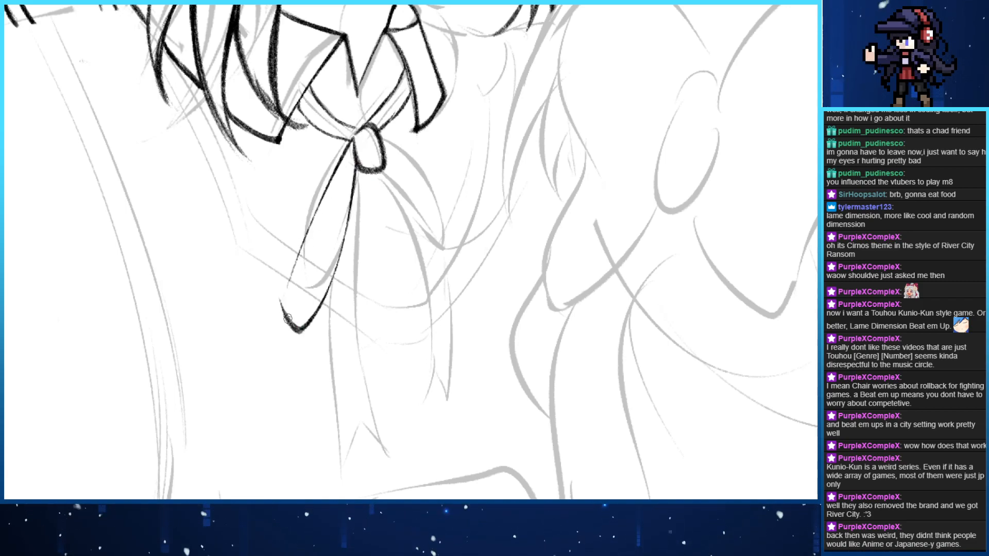
Redraw the ribbon tail's outer edge slightly wider and clear the old edge and tip
drag(283, 312, 329, 179)
key(ctrl+z)
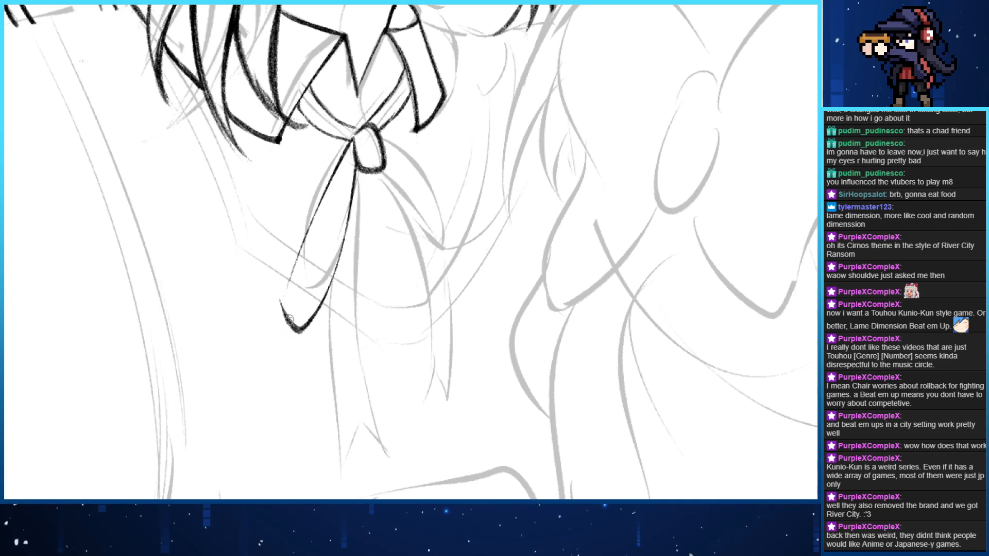
drag(283, 315, 335, 182)
drag(279, 302, 357, 126)
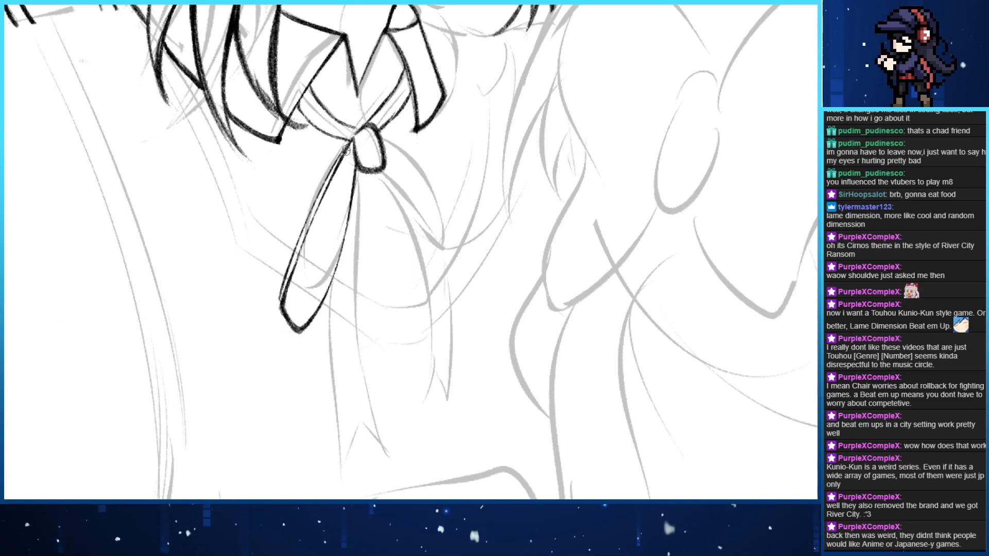
drag(284, 303, 295, 250)
drag(277, 306, 301, 235)
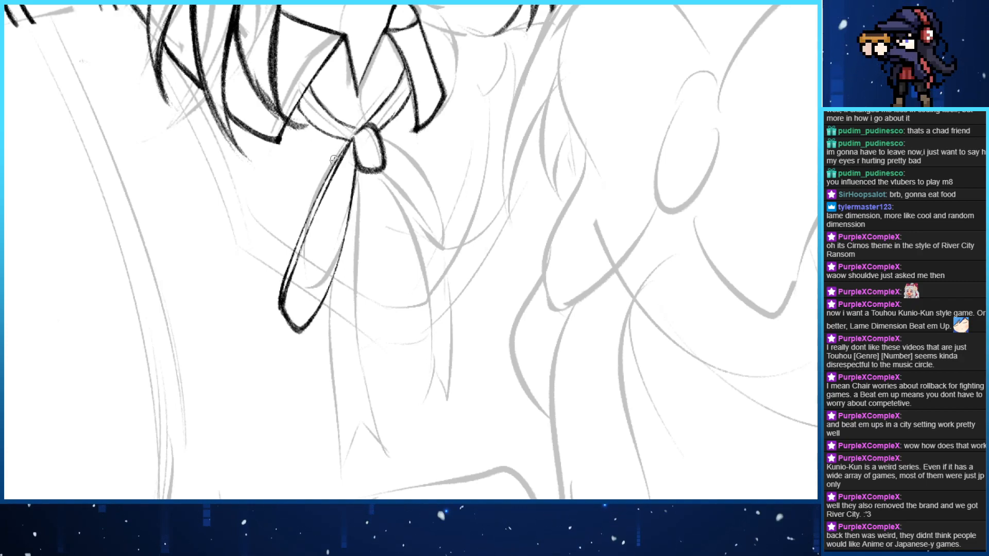
key(e)
mouse_move(279, 305)
mouse_down()
mouse_move(291, 332)
mouse_move(295, 265)
mouse_move(348, 145)
mouse_move(275, 291)
mouse_up()
key(ctrl+z)
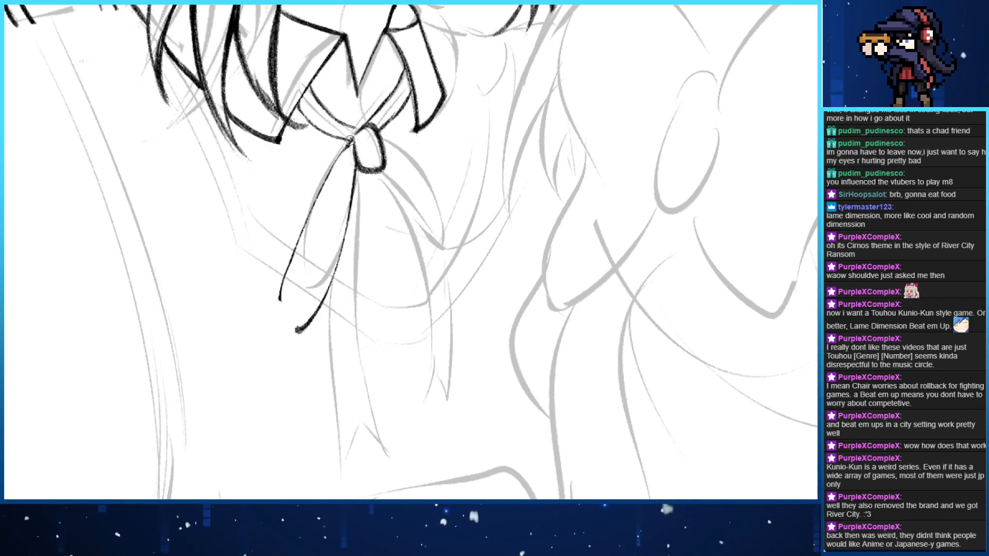
Ink a fold line inside the ribbon tail, close its angled tip, and erase the stray line ends
mouse_move(352, 140)
mouse_down()
mouse_move(278, 296)
mouse_move(323, 189)
mouse_up()
drag(298, 264, 348, 144)
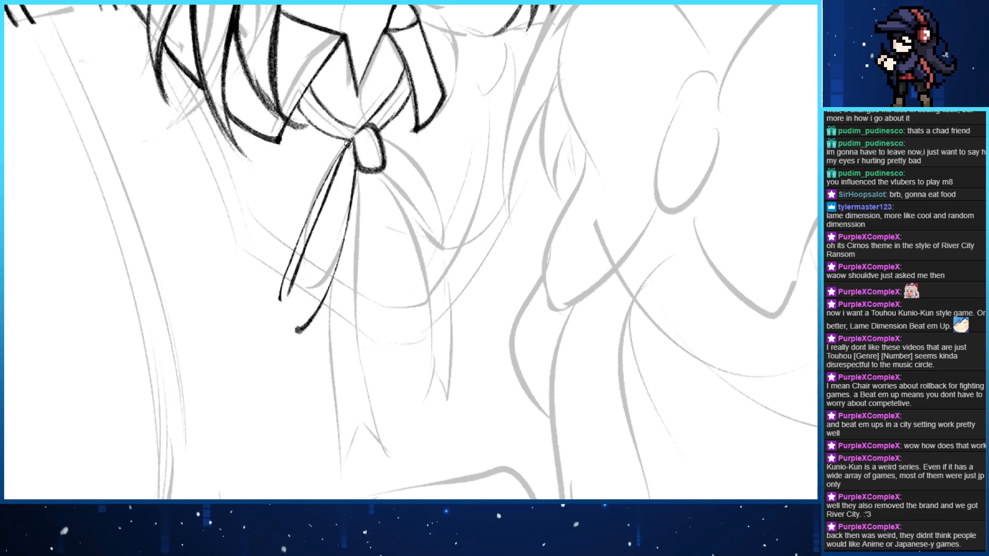
key(e)
mouse_move(296, 289)
mouse_down()
mouse_move(298, 330)
mouse_move(286, 295)
mouse_up()
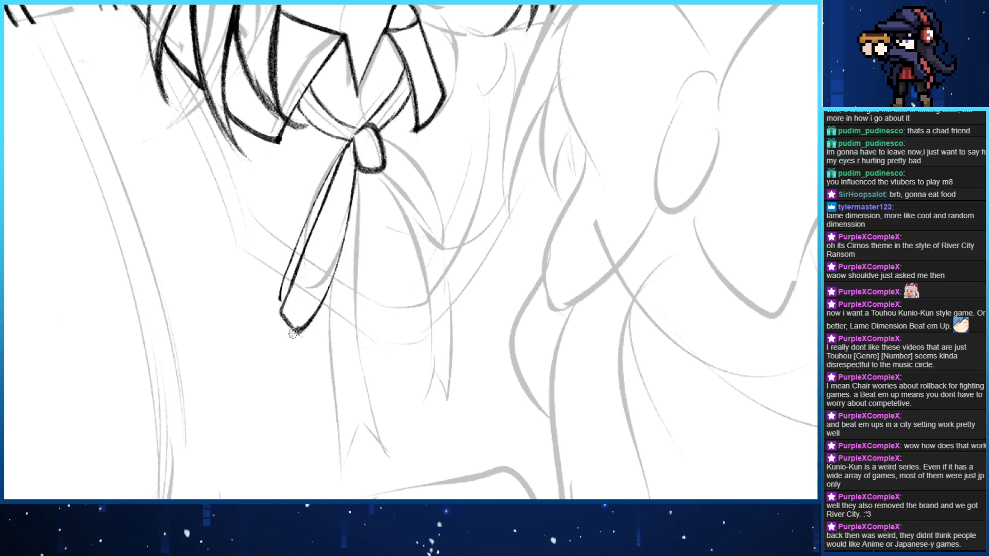
drag(292, 334, 298, 328)
key(e)
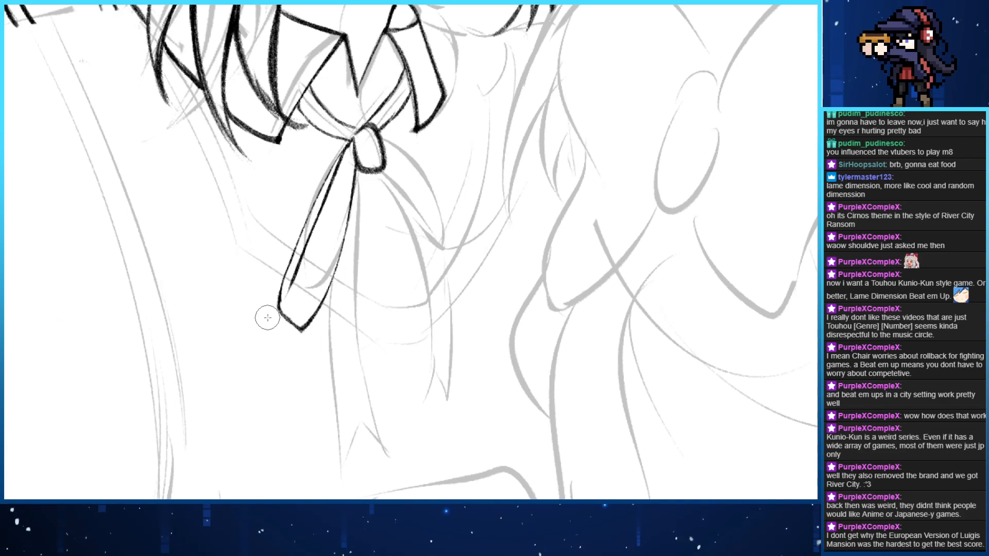
Clean up the ribbon knot's outline and try the inner edge of the second ribbon tail
drag(375, 236, 343, 240)
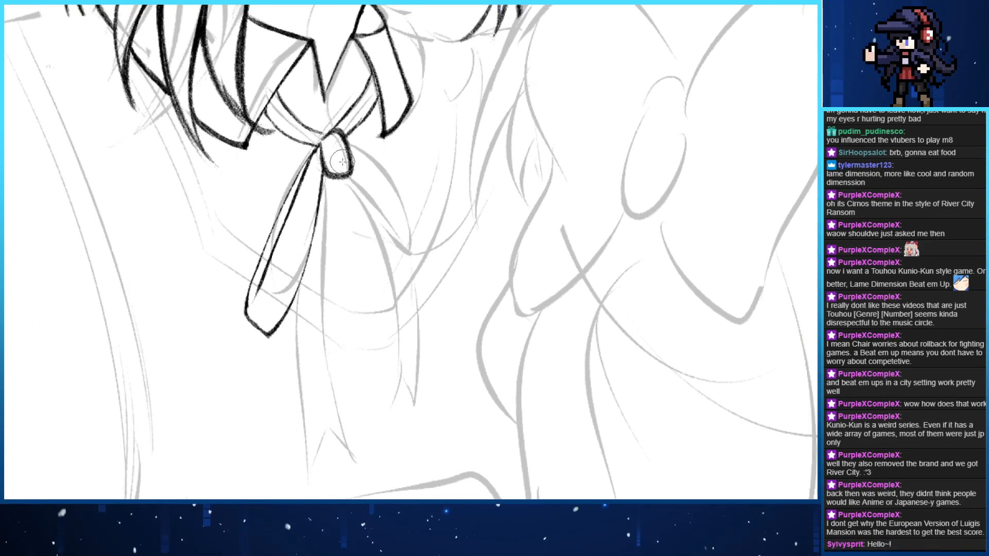
drag(330, 149, 353, 172)
drag(337, 132, 381, 245)
key(ctrl+z)
drag(353, 175, 417, 361)
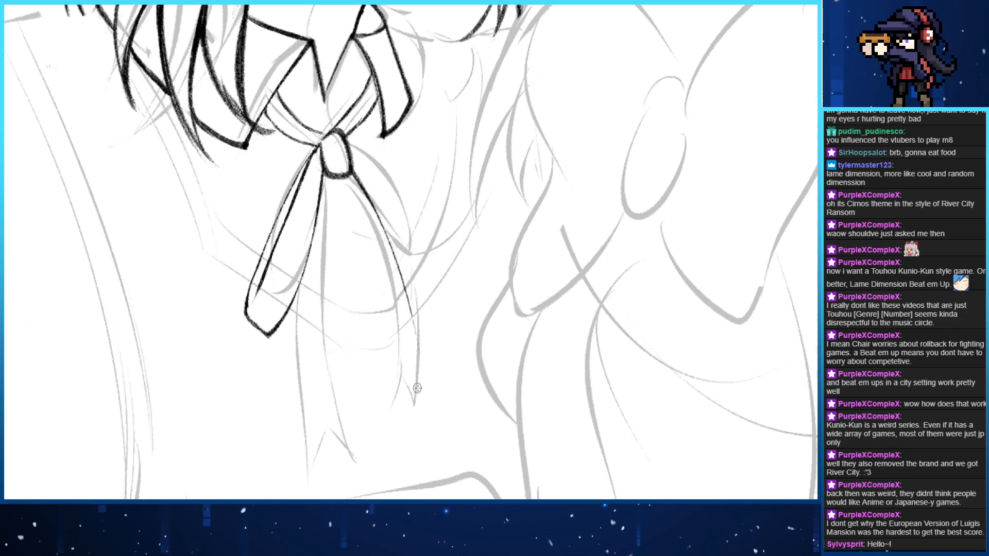
key(ctrl+z)
mouse_move(352, 173)
mouse_down()
mouse_move(392, 242)
mouse_move(417, 355)
mouse_up()
key(ctrl+z)
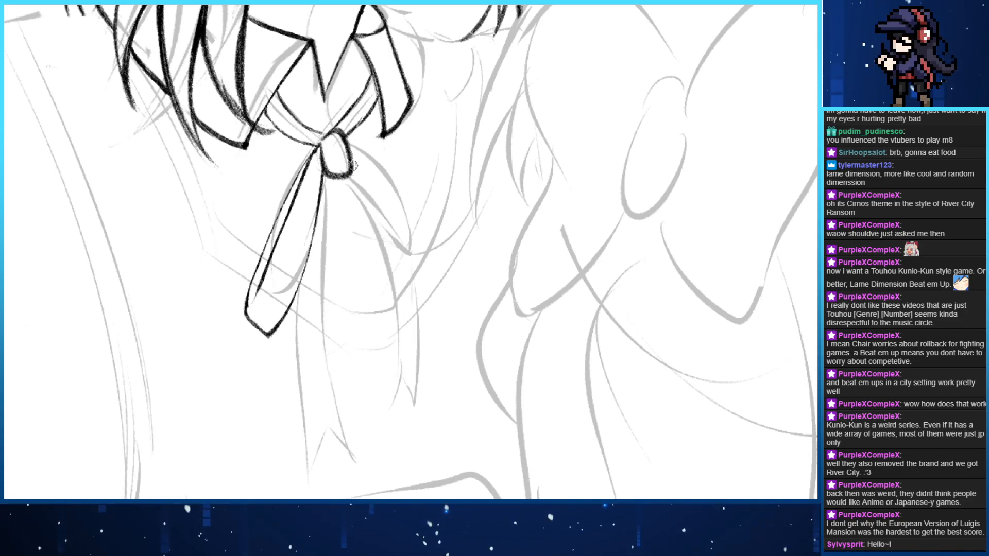
Ink the inner edge of the second ribbon tail in a long curve from the knot down to its end
drag(353, 166, 411, 334)
mouse_move(355, 181)
mouse_down()
mouse_move(387, 241)
mouse_move(416, 356)
mouse_up()
key(ctrl+z)
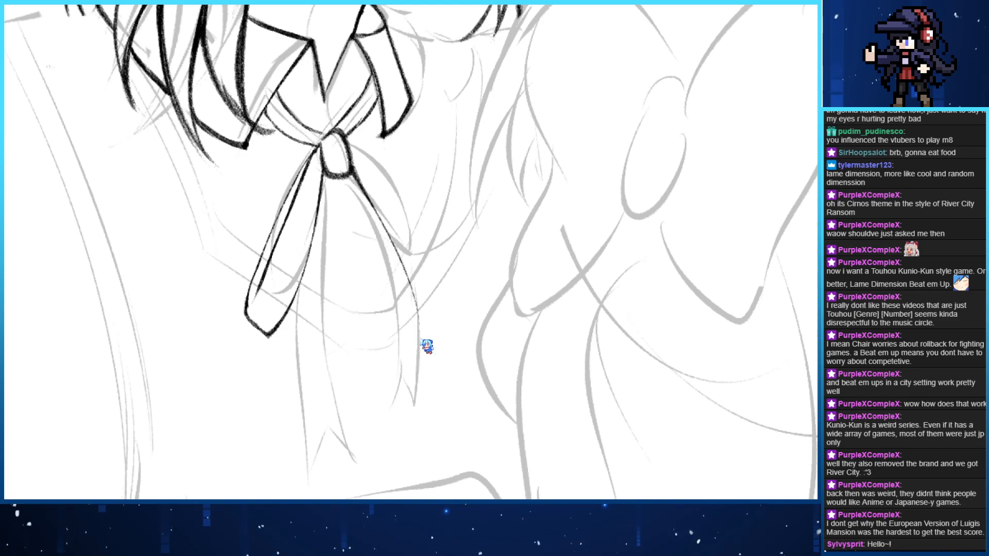
mouse_move(414, 309)
mouse_down()
mouse_move(368, 193)
mouse_move(423, 351)
mouse_up()
key(ctrl+z)
key(ctrl+z)
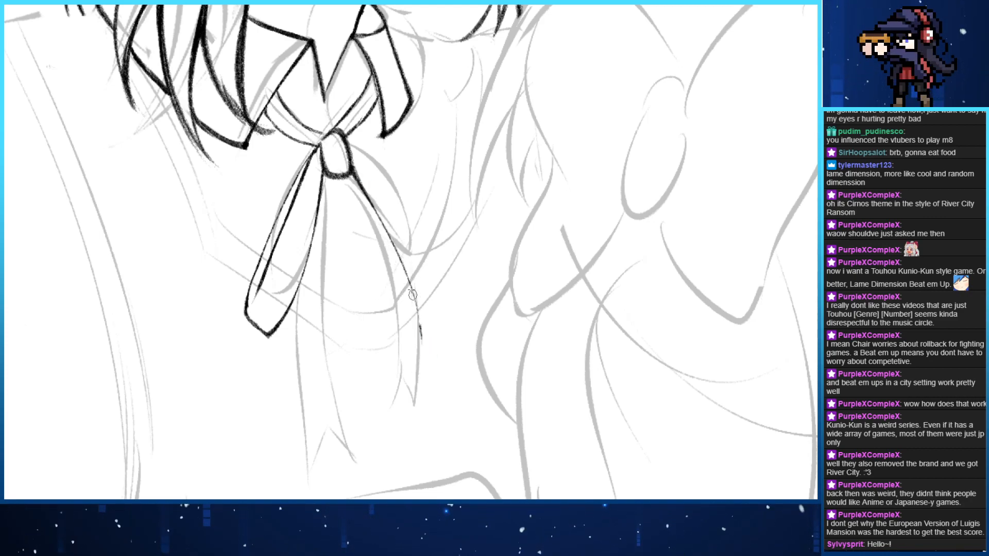
mouse_move(355, 176)
mouse_down()
mouse_move(421, 340)
mouse_move(436, 252)
mouse_up()
key(ctrl+z)
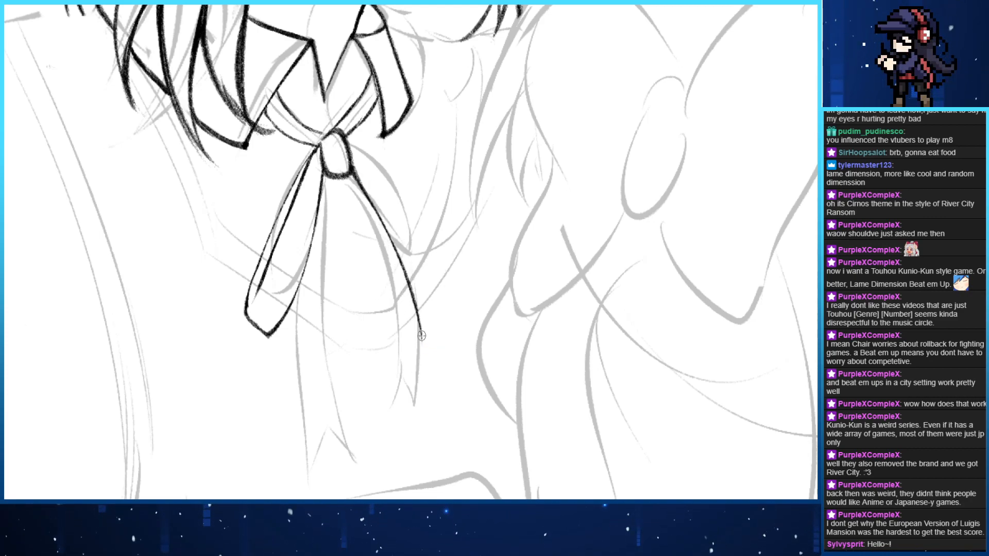
Ink the second ribbon tail's blunt end and its curved outer edge between the knot and the end
mouse_move(423, 338)
mouse_down()
mouse_move(449, 324)
mouse_move(430, 246)
mouse_up()
drag(342, 132, 423, 252)
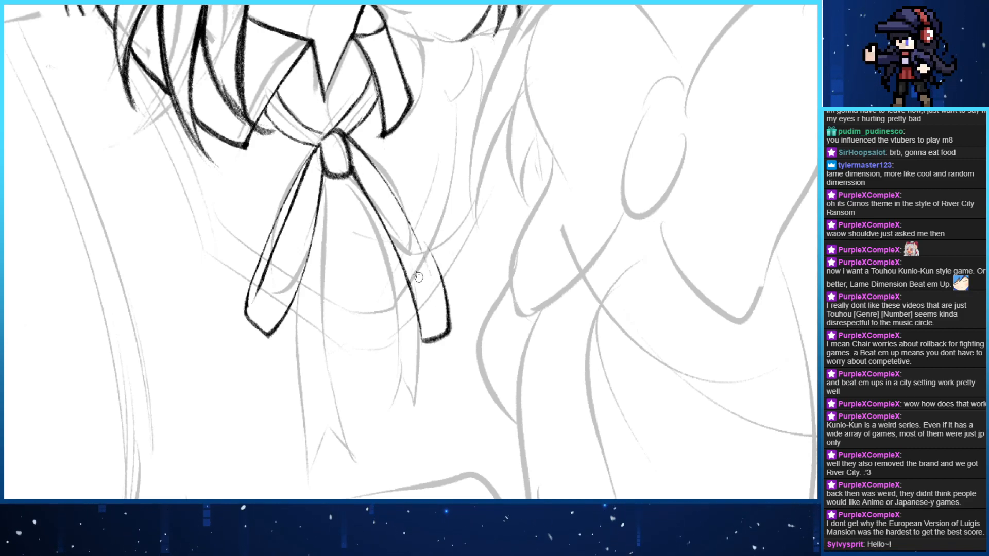
key(ctrl+z)
drag(341, 137, 438, 304)
key(ctrl+z)
mouse_move(341, 137)
mouse_down()
mouse_move(440, 258)
mouse_move(442, 297)
mouse_up()
key(ctrl+z)
key(ctrl+z)
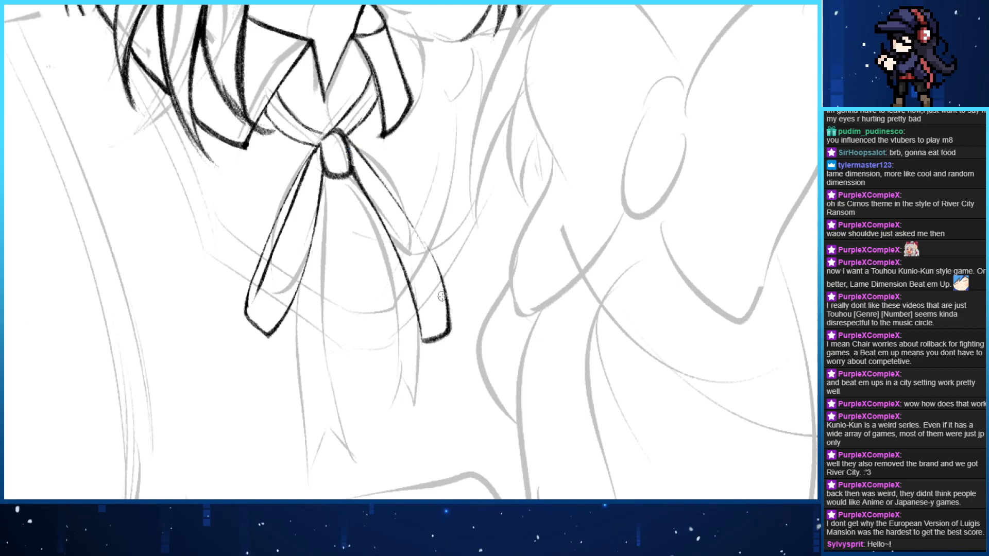
drag(343, 138, 453, 303)
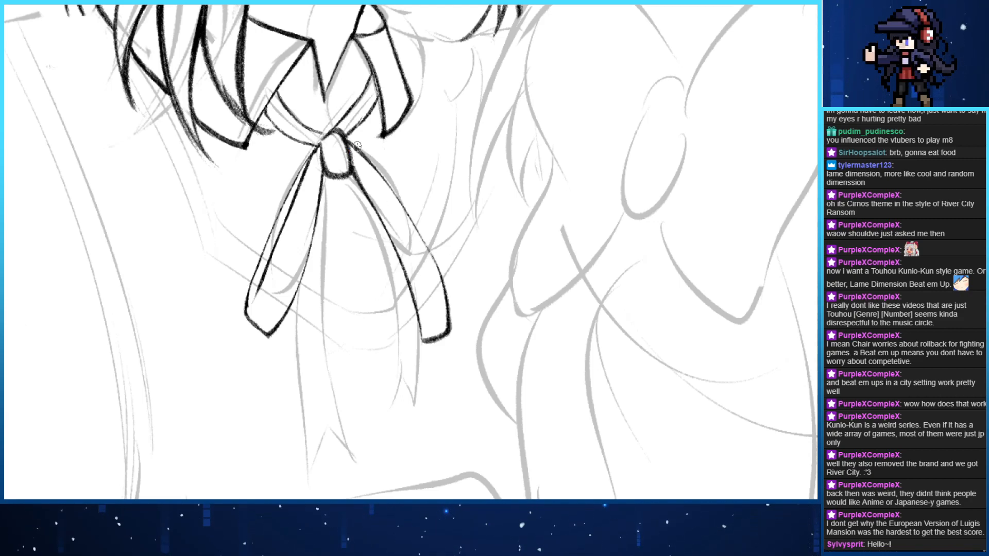
Ink the outer edge of the right ribbon loop, curving from the knot down to its blunt end
mouse_move(342, 138)
mouse_down()
mouse_move(416, 218)
mouse_move(444, 278)
mouse_move(413, 231)
mouse_move(419, 270)
mouse_move(438, 285)
mouse_up()
key(ctrl+z)
key(ctrl+z)
key(ctrl+z)
drag(355, 149, 426, 278)
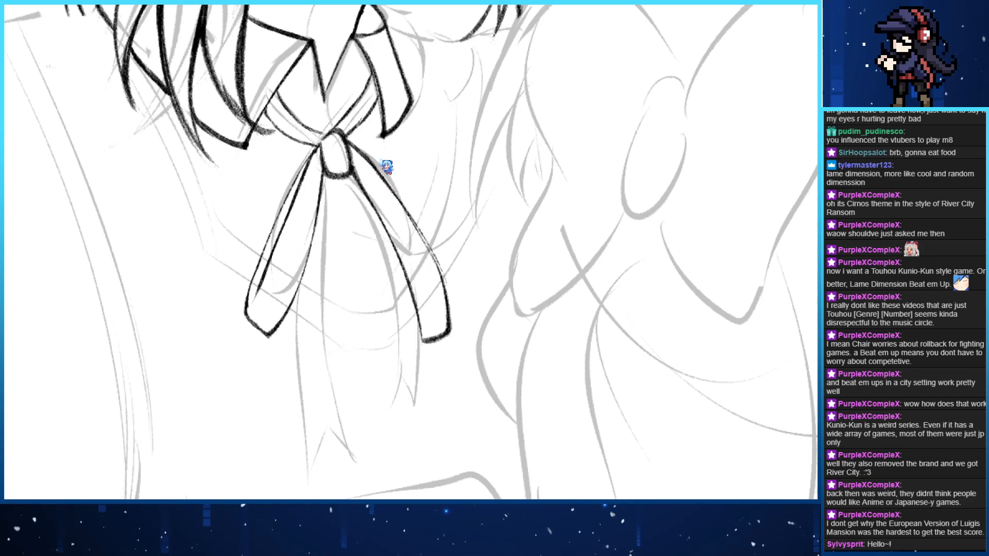
drag(417, 340, 365, 220)
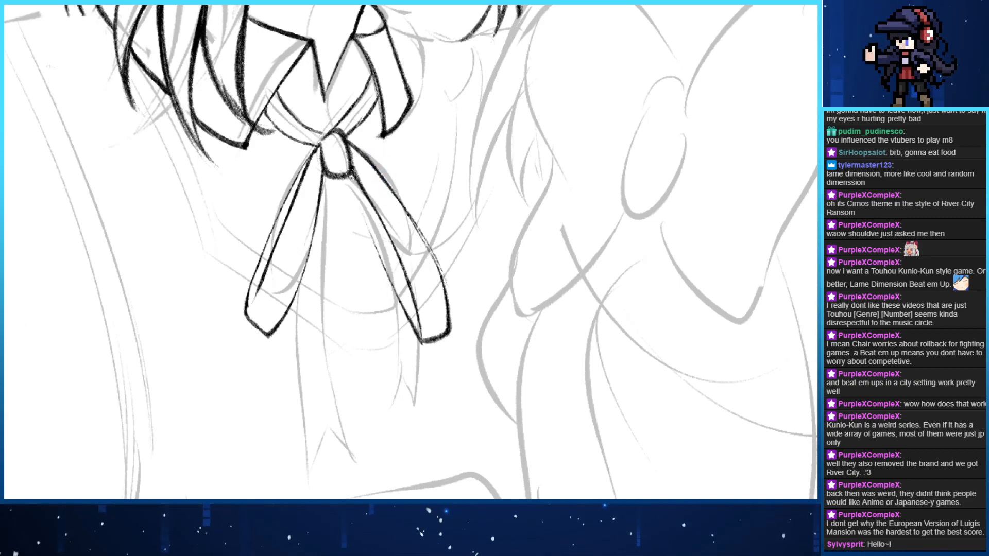
Ink the inner edge of the right ribbon loop from beneath the knot to the loop's lower corner
mouse_move(351, 175)
mouse_down()
mouse_move(368, 246)
mouse_move(378, 246)
mouse_up()
key(ctrl+z)
mouse_move(363, 212)
mouse_down()
mouse_move(414, 316)
mouse_move(372, 245)
mouse_up()
key(ctrl+z)
key(ctrl+z)
drag(419, 333, 369, 232)
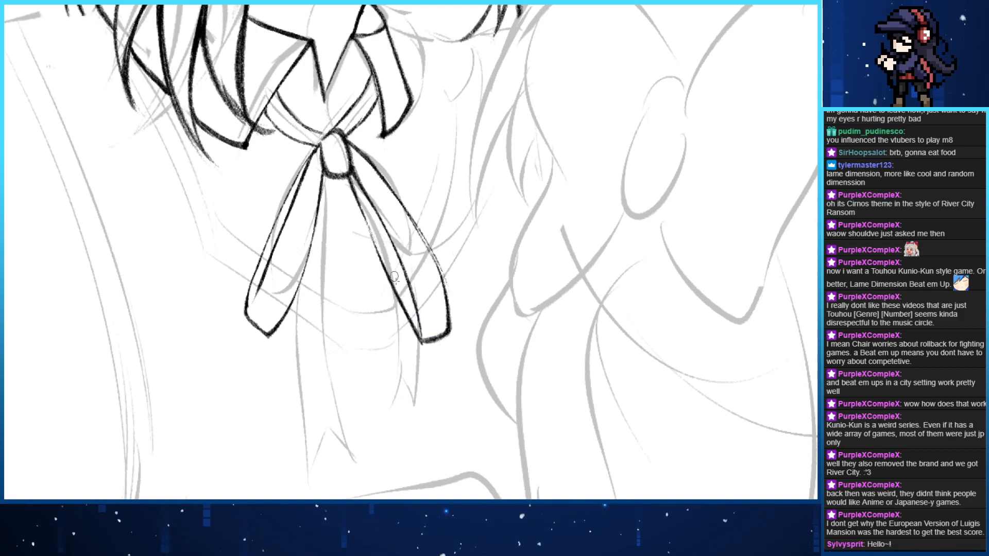
drag(422, 331, 408, 271)
drag(419, 315, 402, 256)
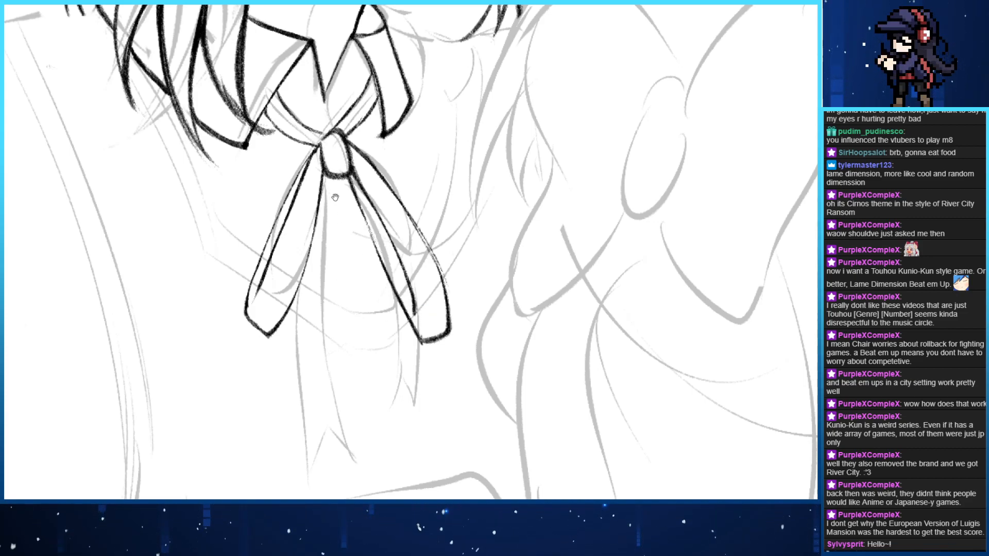
Ink the right-hand edge of the left hanging ribbon tail, running from beneath the knot down over the sketch
drag(326, 178, 339, 380)
key(ctrl+z)
drag(329, 178, 335, 356)
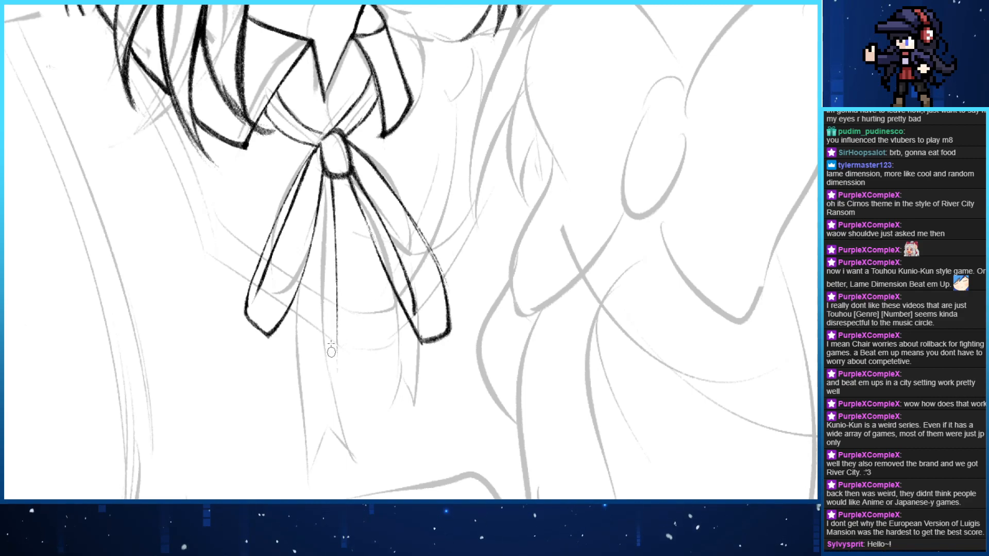
key(ctrl+z)
drag(326, 178, 336, 431)
key(ctrl+z)
drag(327, 179, 355, 447)
key(ctrl+z)
Ink the right point of the left tail's notched end and thicken the tail edge running into it
drag(320, 404, 357, 435)
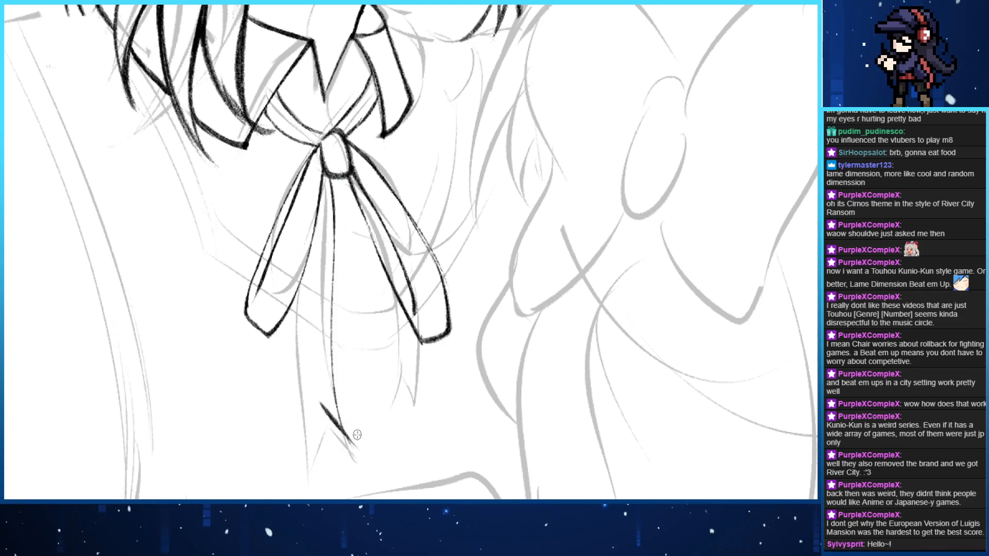
key(ctrl+z)
mouse_move(326, 405)
mouse_down()
mouse_move(356, 446)
mouse_move(332, 360)
mouse_up()
key(ctrl+z)
key(ctrl+z)
key(ctrl+z)
key(ctrl+z)
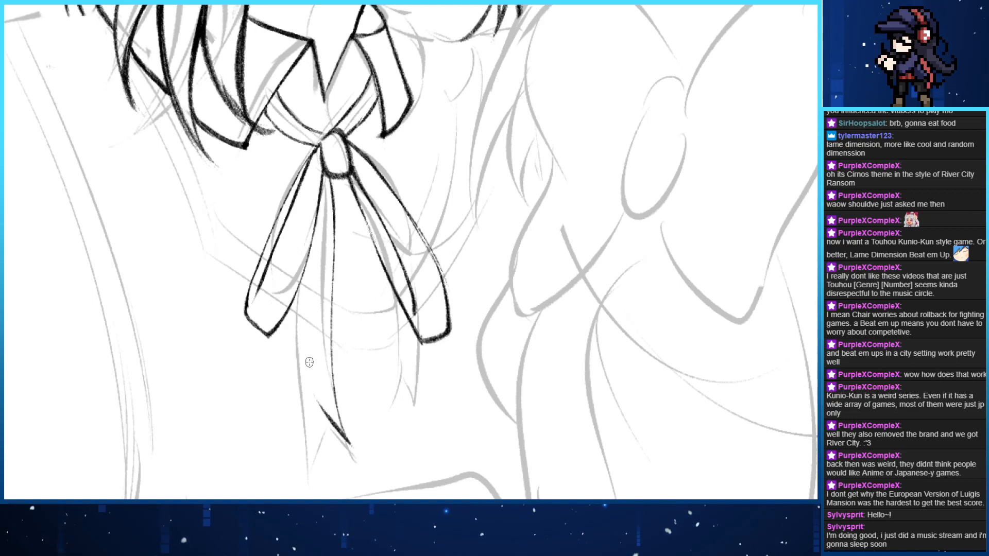
drag(347, 442, 331, 359)
key(ctrl+z)
key(ctrl+z)
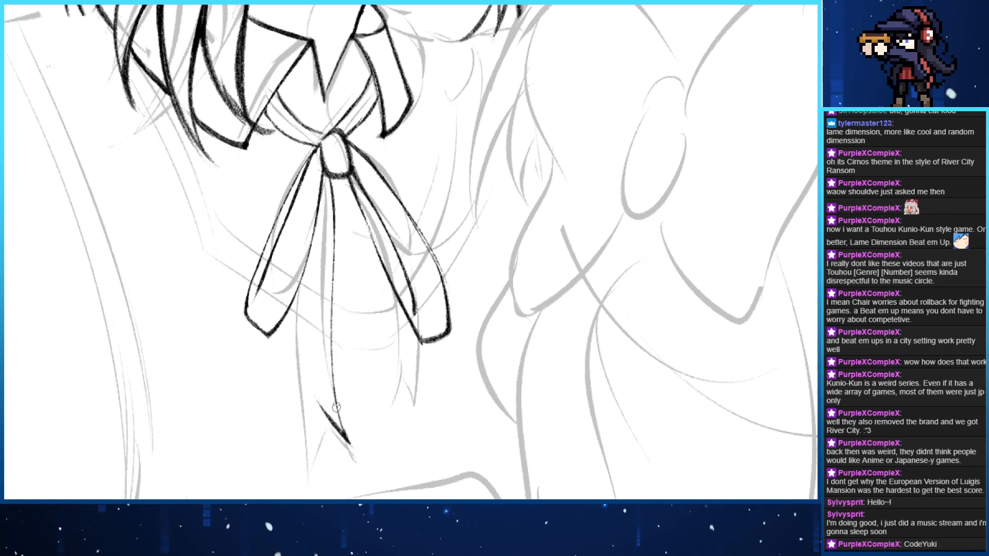
drag(347, 433, 334, 372)
key(ctrl+z)
drag(347, 440, 334, 373)
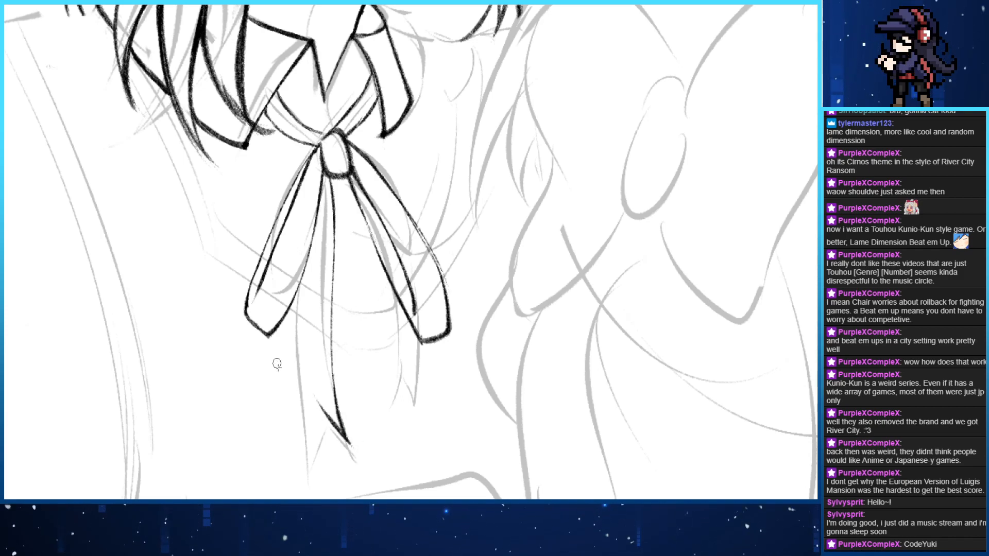
mouse_move(316, 405)
mouse_down()
mouse_move(308, 469)
mouse_move(300, 284)
mouse_move(313, 467)
mouse_up()
key(ctrl+z)
key(ctrl+z)
key(ctrl+z)
mouse_move(297, 293)
mouse_down()
mouse_move(309, 482)
mouse_move(320, 403)
mouse_move(307, 466)
mouse_up()
key(ctrl+z)
key(ctrl+z)
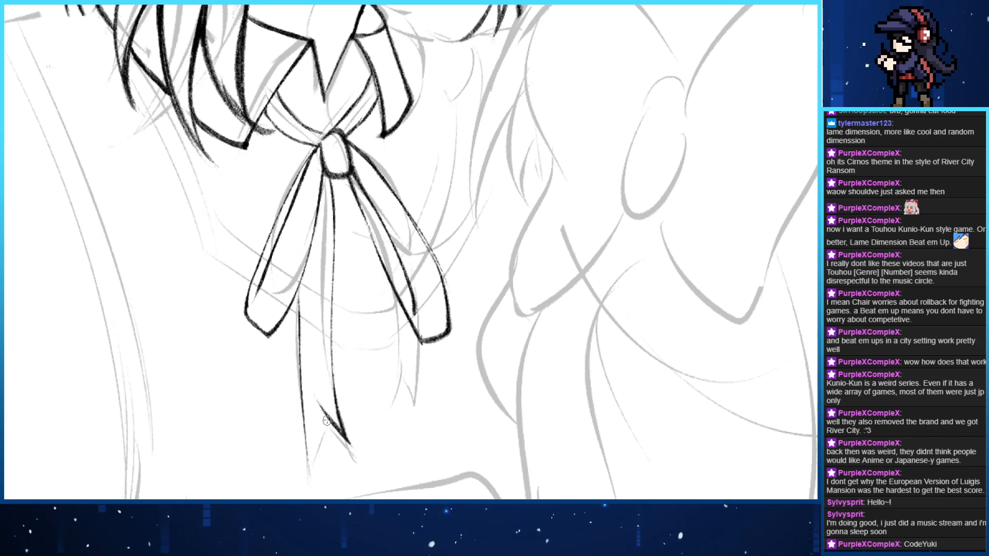
key(ctrl+z)
drag(330, 418, 299, 330)
key(ctrl+z)
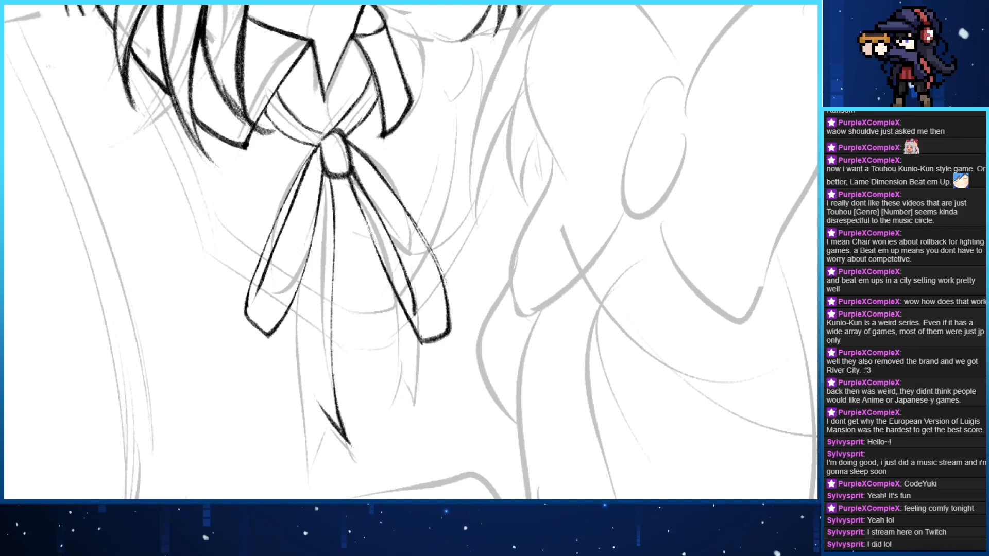
Ink the left-hand edge of the left hanging tail, from behind the left loop down to the tail's end
scroll(311, 224, down, 2)
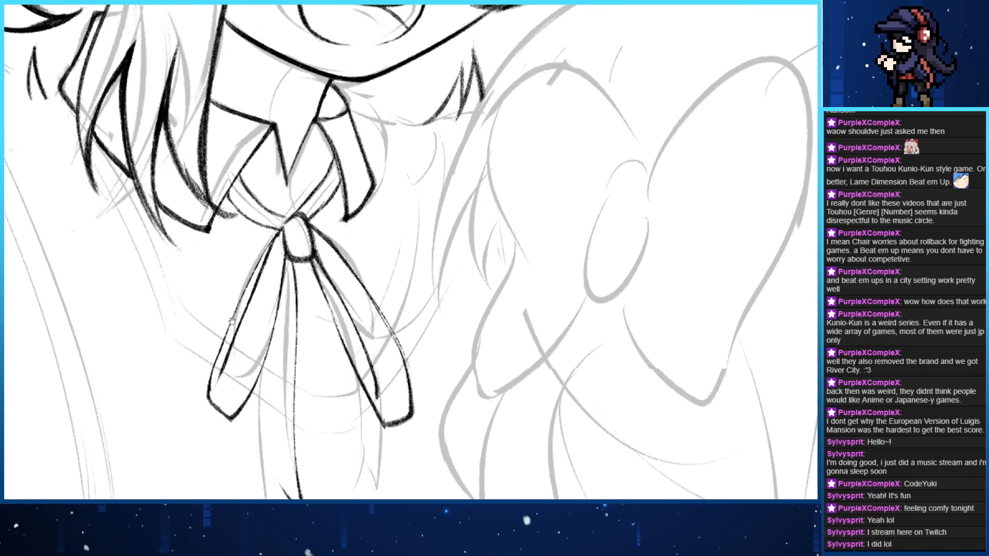
scroll(312, 224, up, 2)
drag(282, 234, 301, 177)
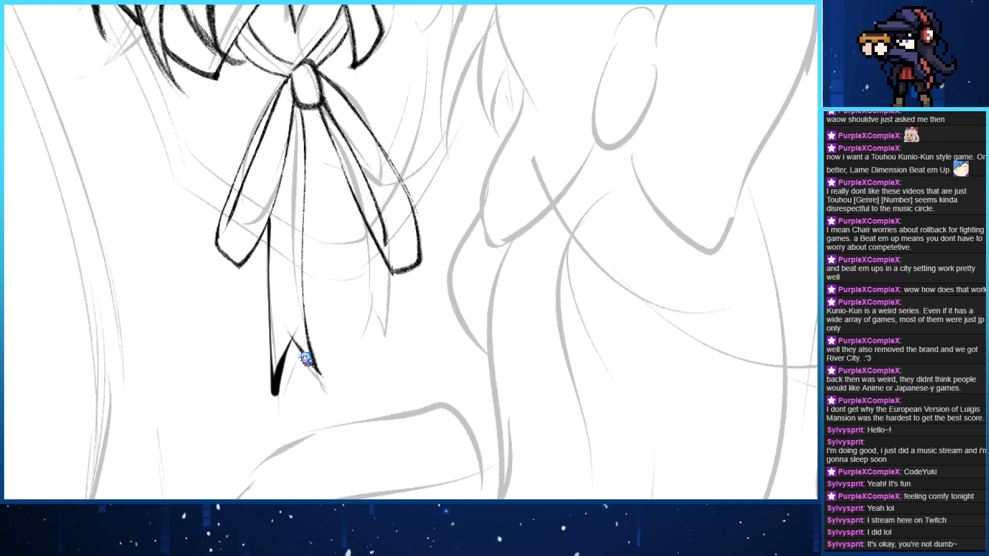
mouse_move(297, 360)
mouse_down()
mouse_move(270, 394)
mouse_move(280, 206)
mouse_move(301, 325)
mouse_up()
key(ctrl+z)
key(ctrl+z)
drag(268, 219, 291, 371)
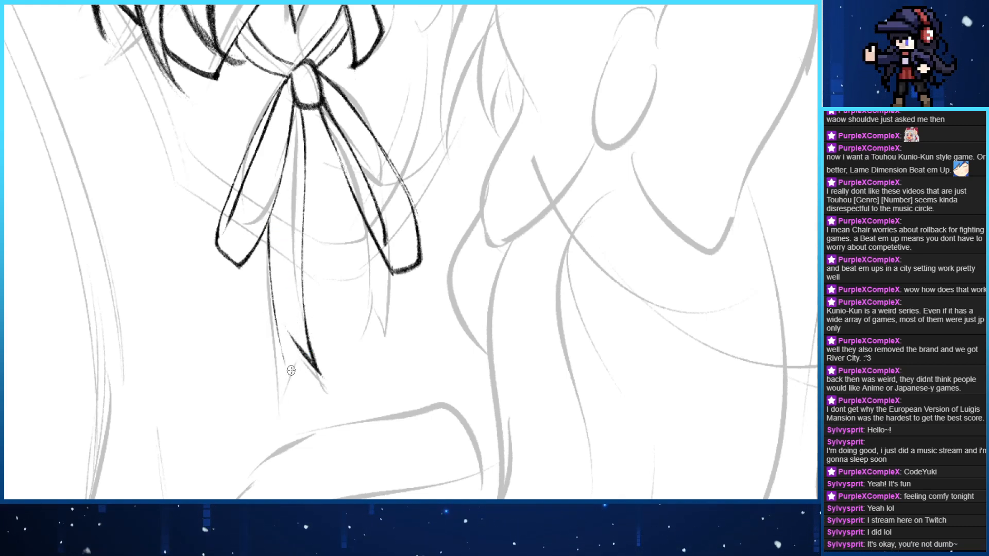
key(ctrl+z)
drag(269, 209, 282, 389)
key(ctrl+z)
drag(267, 214, 289, 414)
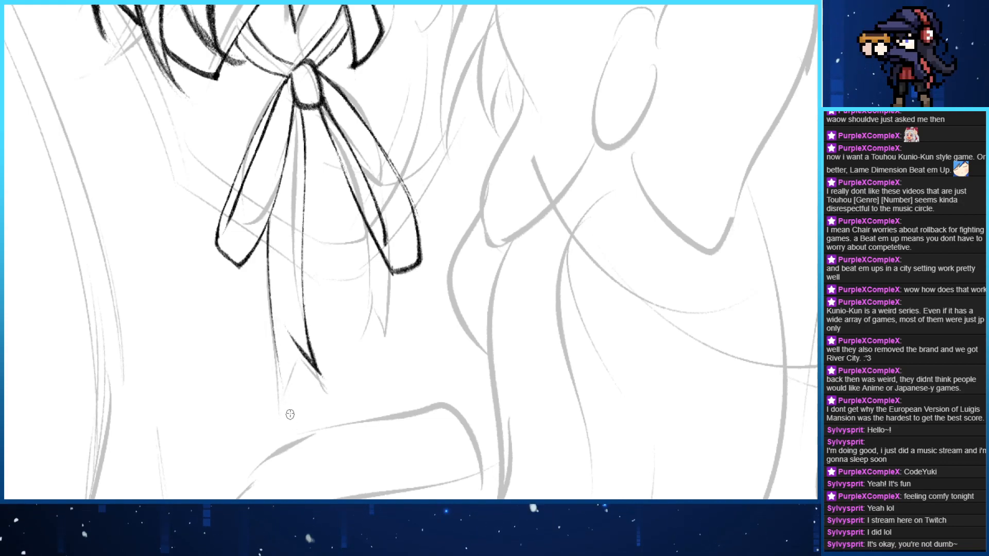
key(ctrl+z)
Close the left hanging tail with a V-shaped notch and darken the edges leading into its points
drag(301, 348, 281, 389)
drag(273, 319, 280, 386)
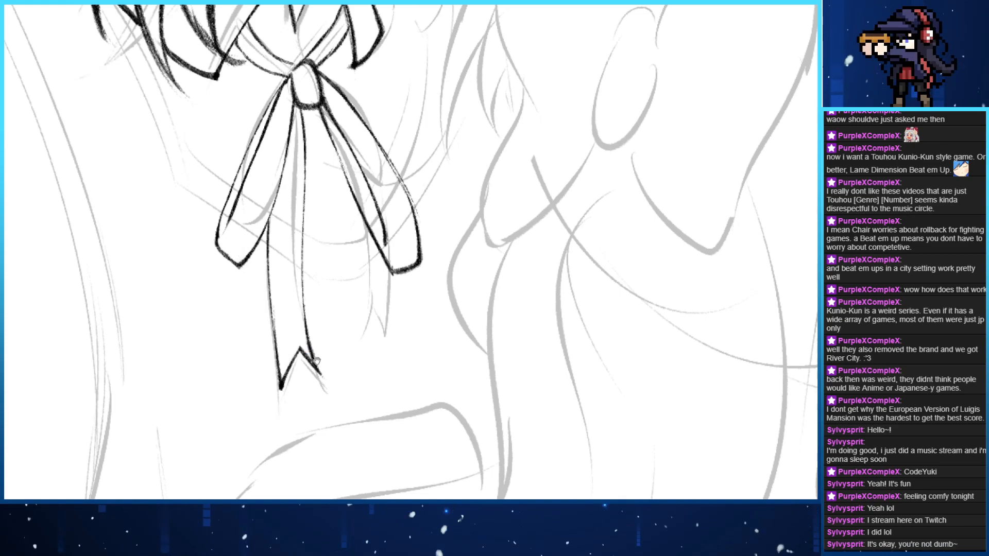
drag(331, 398, 302, 156)
drag(303, 209, 304, 305)
Ink the left-hand edge of the right hanging tail as a slightly curved line from beneath the knot
mouse_move(316, 49)
mouse_down()
mouse_move(294, 299)
mouse_move(343, 139)
mouse_up()
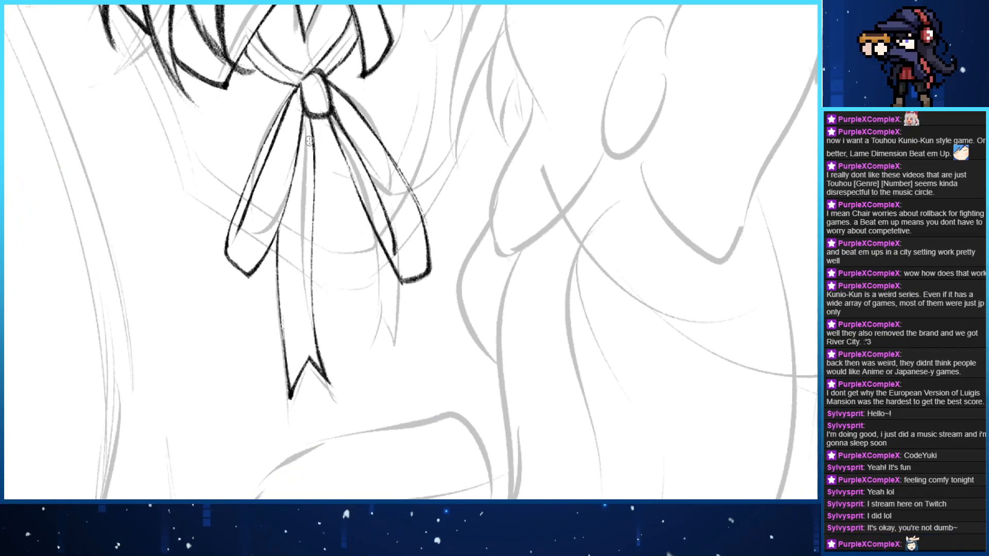
drag(333, 118, 367, 420)
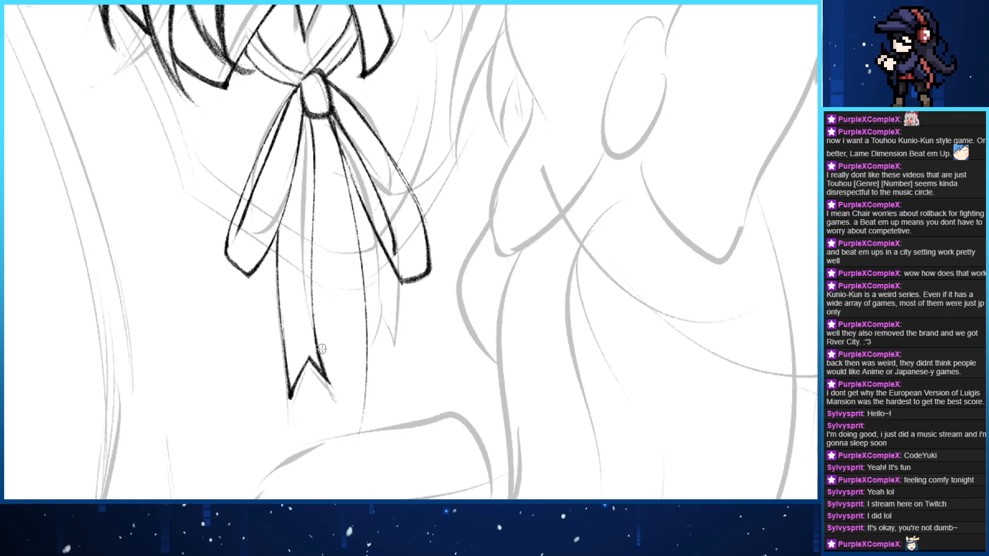
key(ctrl+z)
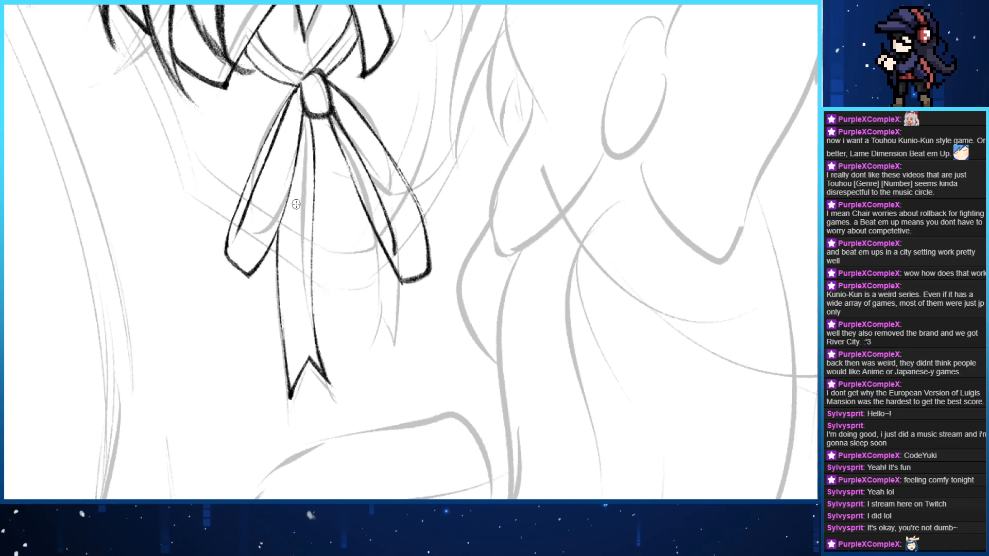
mouse_move(331, 123)
mouse_down()
mouse_move(340, 361)
mouse_move(352, 198)
mouse_move(373, 361)
mouse_move(387, 325)
mouse_move(402, 375)
mouse_up()
key(ctrl+z)
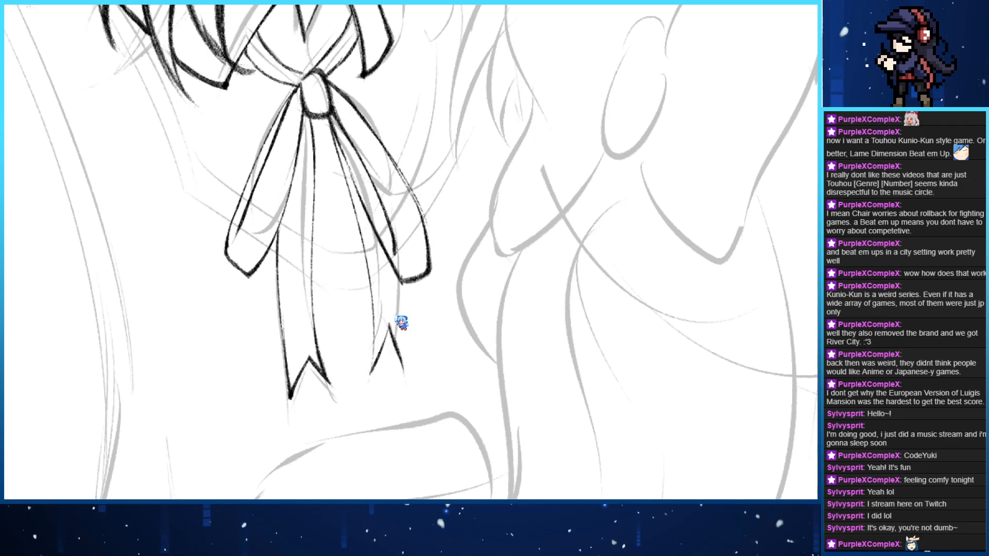
Ink the V-shaped notch and the short outer edge of the right hanging tail below the right loop
key(ctrl+z)
drag(389, 326, 403, 371)
key(ctrl+z)
mouse_move(387, 326)
mouse_down()
mouse_move(403, 373)
mouse_move(400, 281)
mouse_move(403, 378)
mouse_move(389, 327)
mouse_up()
key(ctrl+z)
drag(403, 377, 399, 283)
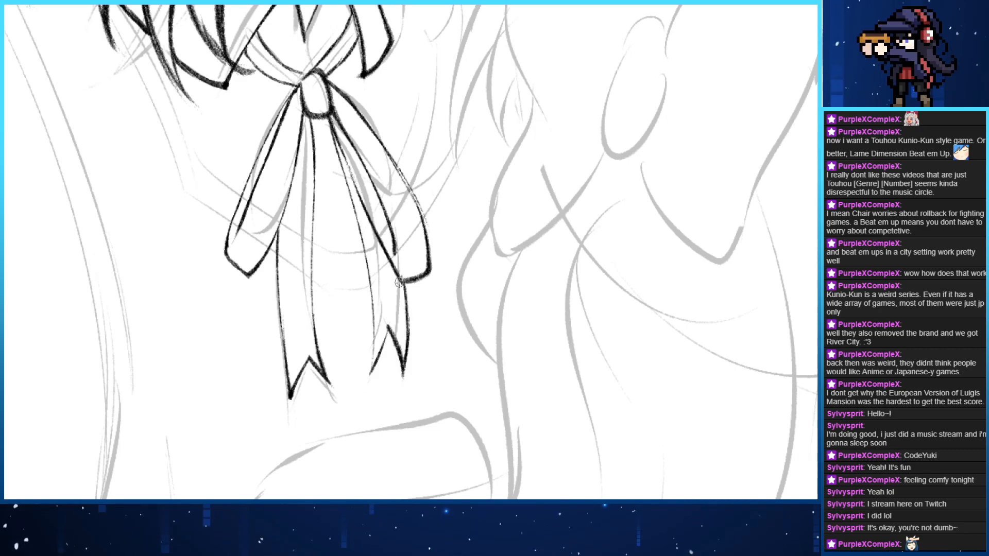
drag(371, 376, 373, 307)
Examine the inked ribbon within the whole comic page and return to a close view of it
key(ctrl+minus)
key(ctrl+minus)
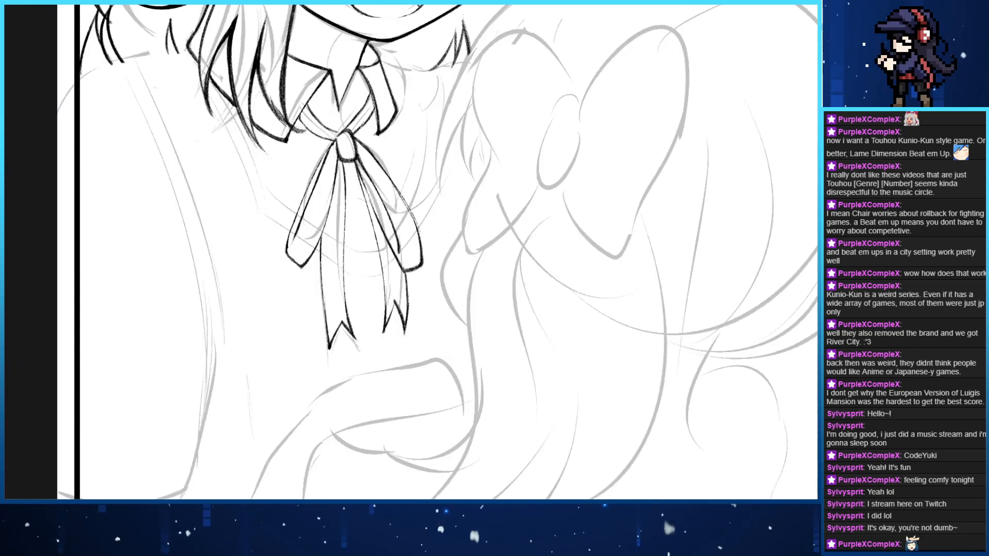
key(ctrl+minus)
key(ctrl+minus)
key(ctrl+minus)
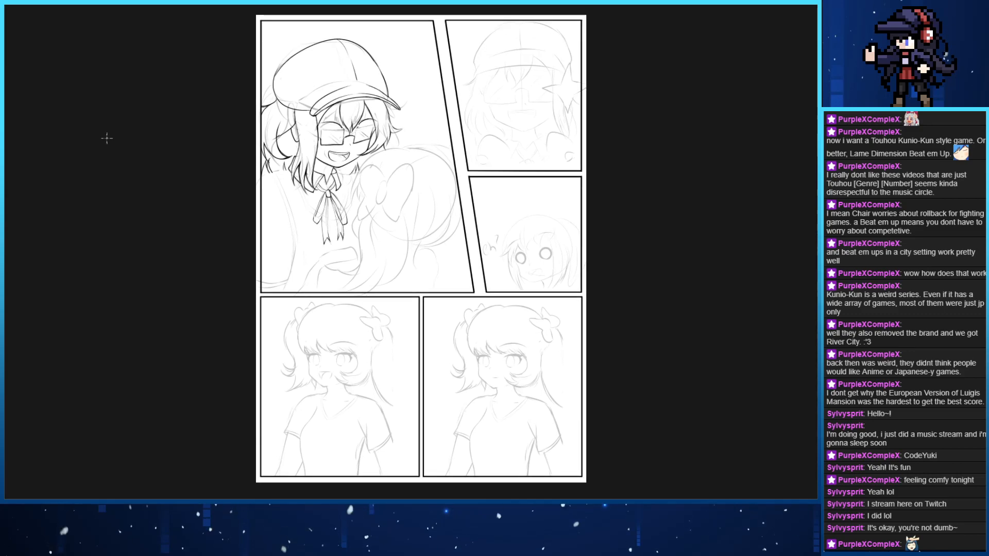
key(ctrl+plus)
key(ctrl+plus)
key(ctrl+plus)
key(ctrl+plus)
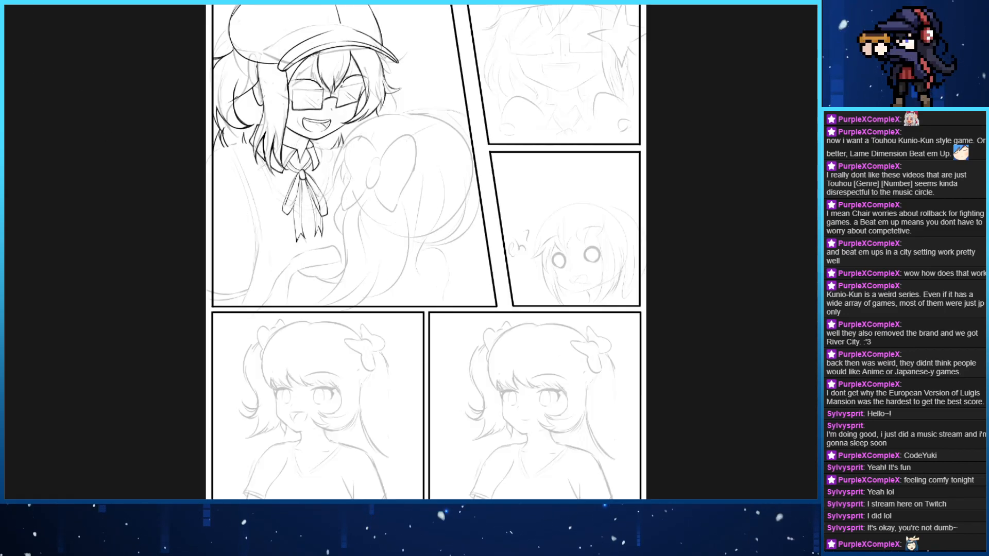
key(ctrl+plus)
key(ctrl+plus)
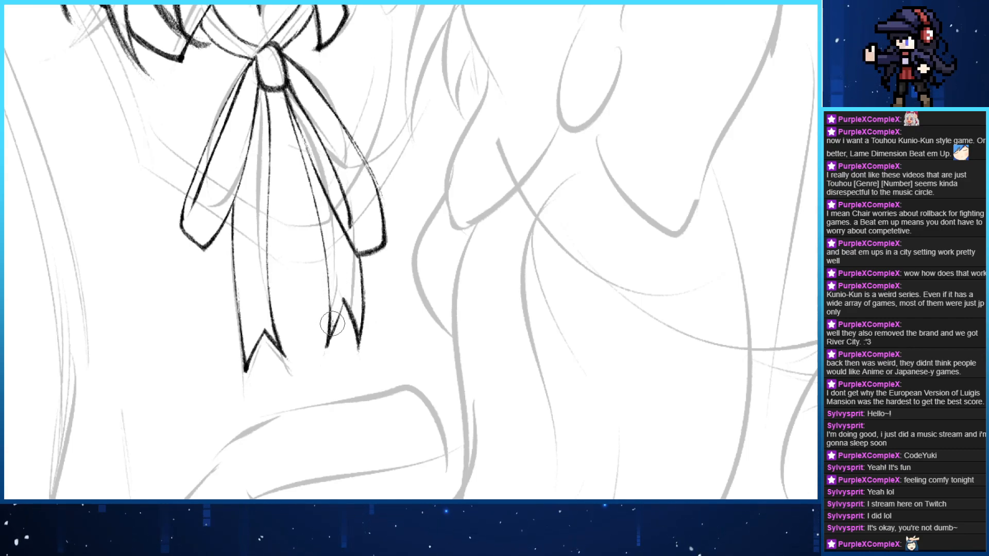
Rework the left-hand edge of the right hanging tail between the knot and its notched end
drag(330, 324, 305, 160)
key(ctrl+z)
drag(289, 105, 330, 313)
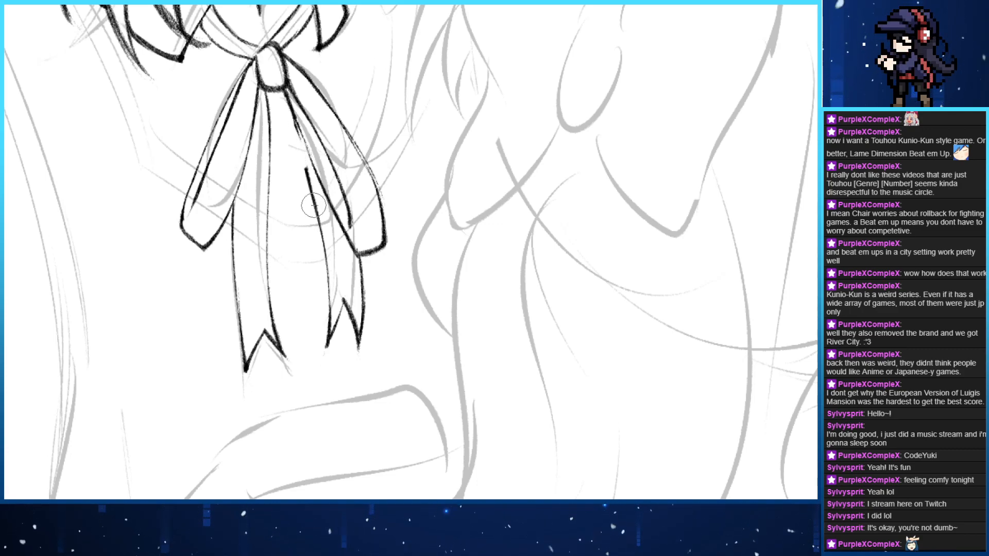
drag(288, 105, 328, 287)
key(ctrl+z)
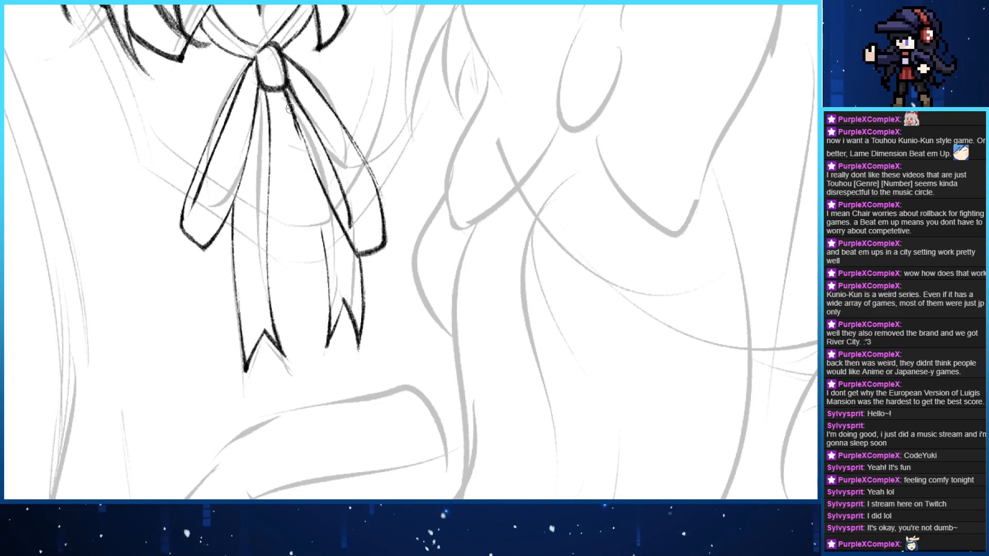
Redraw the upper stretch of the right tail's left-hand edge as one thin line and clean up the excess ink
drag(289, 110, 331, 266)
key(ctrl+z)
key(ctrl+y)
key(ctrl+z)
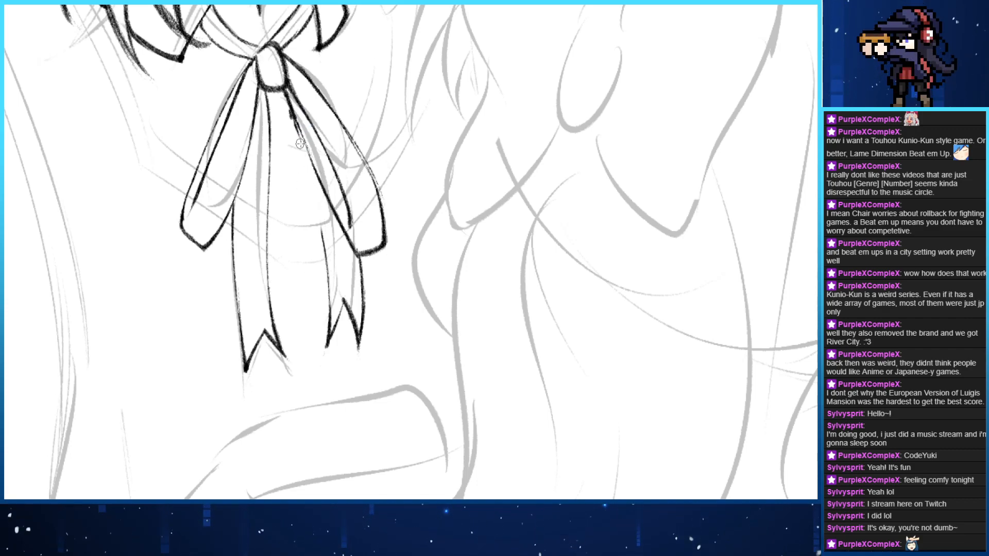
key(ctrl+y)
drag(284, 101, 304, 216)
drag(290, 134, 306, 198)
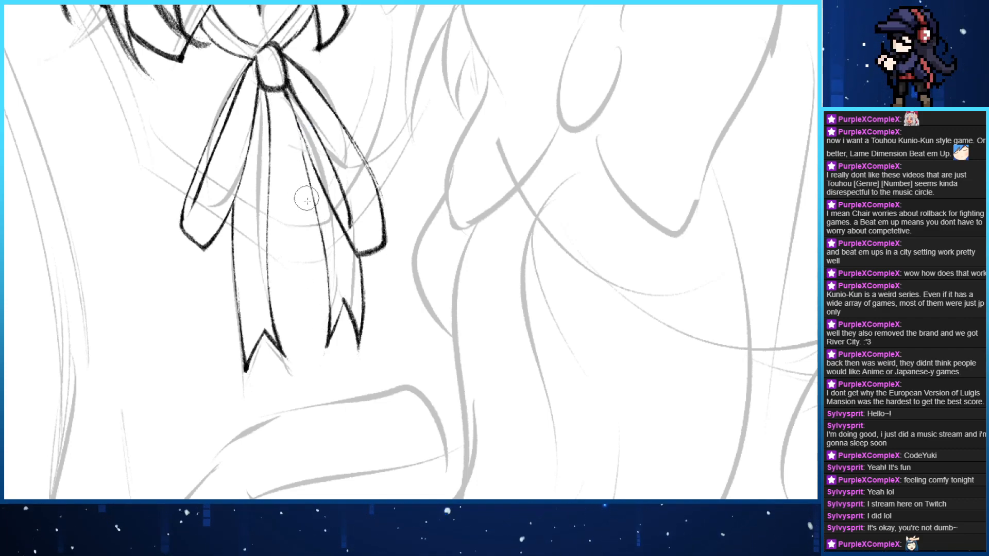
key(p)
drag(295, 103, 322, 257)
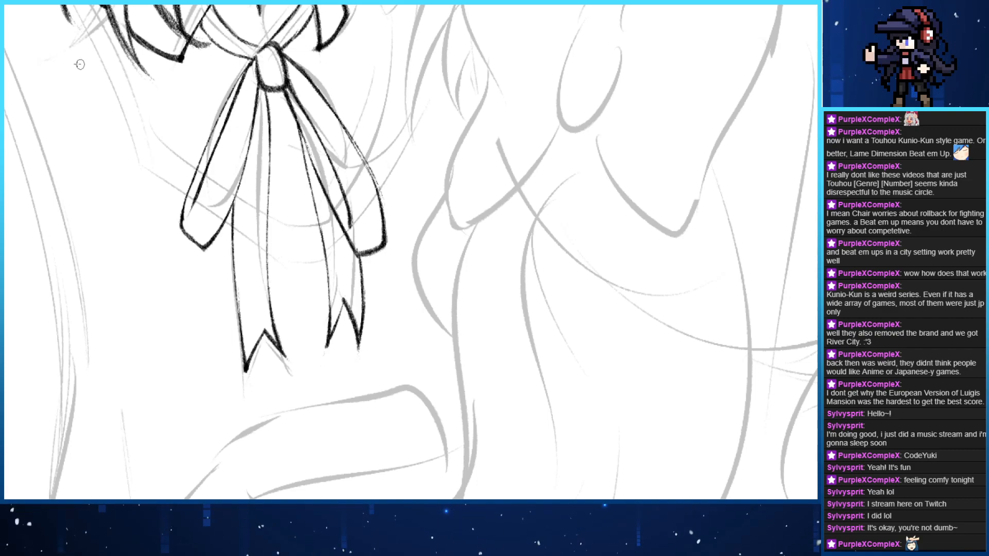
Ink the character's shoulder lines on both sides of the collar, below the hair ends
scroll(54, 119, down, 3)
scroll(311, 134, up, 1)
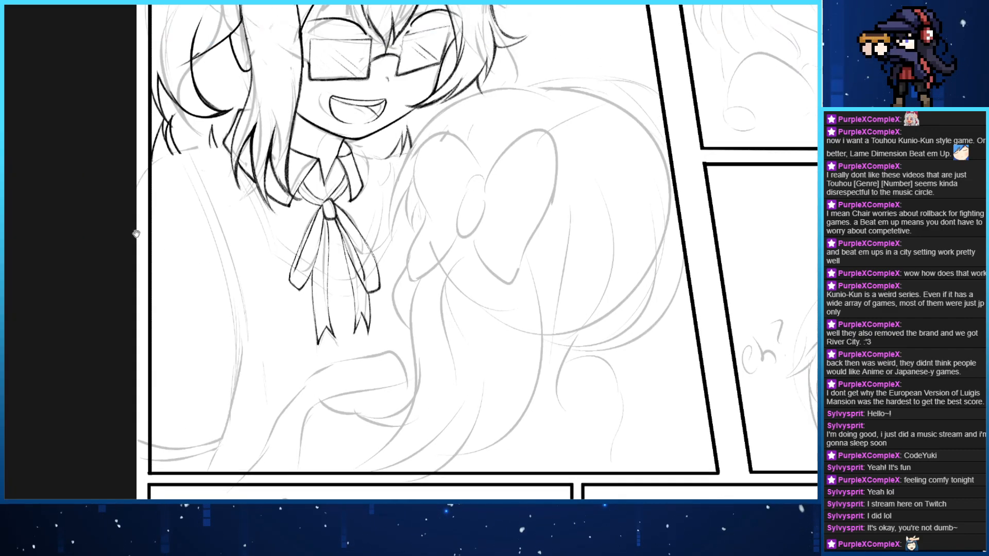
mouse_move(311, 135)
mouse_down()
mouse_move(368, 207)
mouse_move(311, 207)
mouse_move(236, 244)
mouse_move(286, 187)
mouse_up()
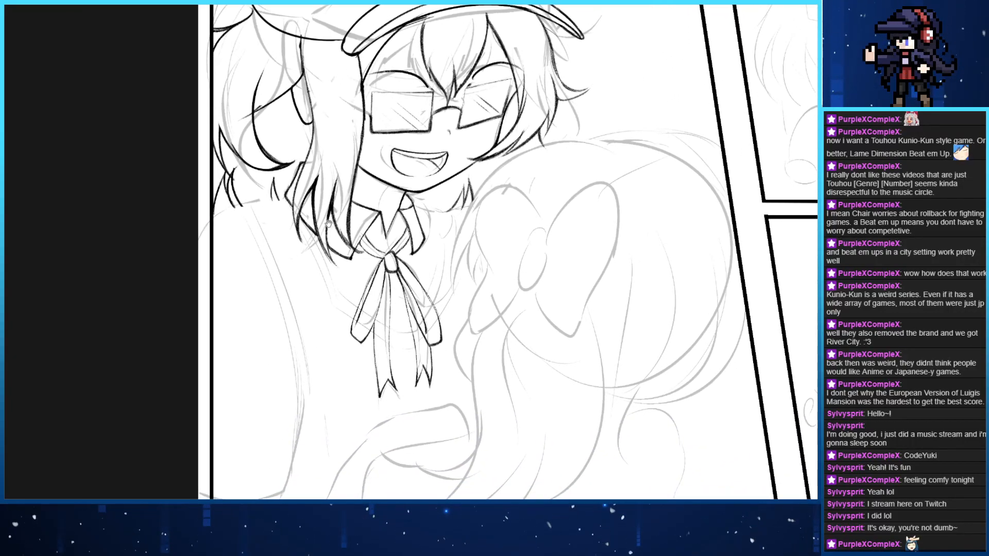
drag(329, 224, 301, 221)
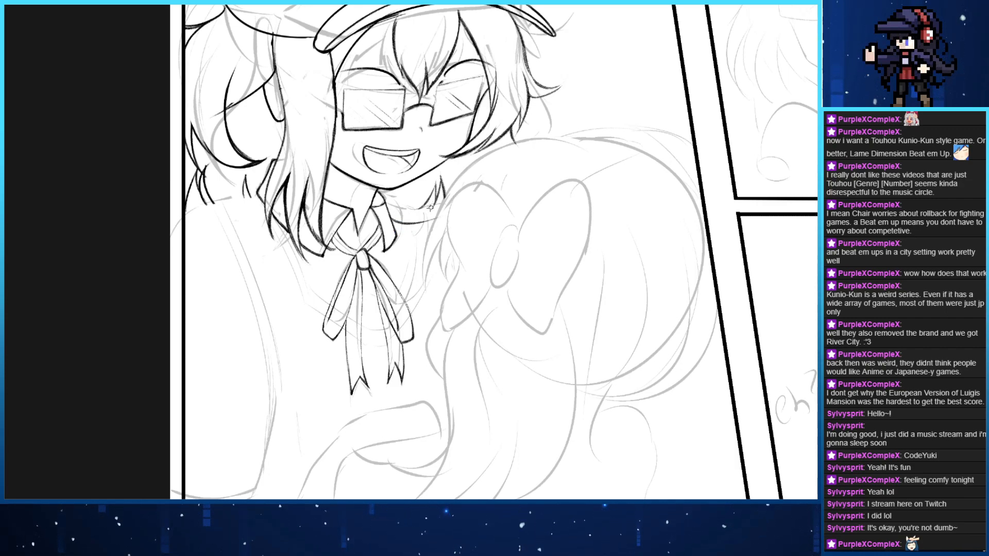
mouse_move(399, 220)
mouse_down()
mouse_move(448, 221)
mouse_move(437, 230)
mouse_up()
key(e)
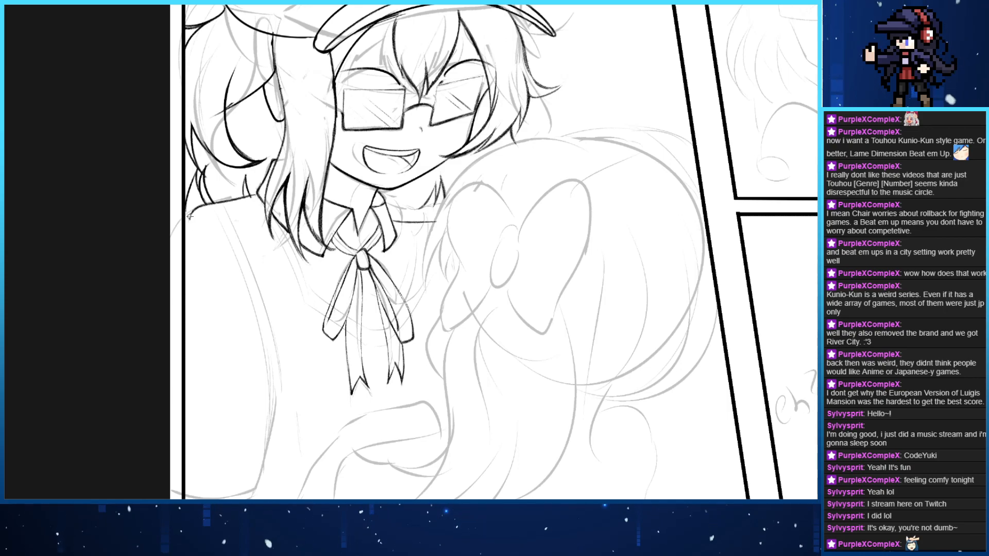
Refine the shoulder curve beside the panel's left border, undoing the unwanted strokes
mouse_move(184, 221)
mouse_down()
mouse_move(251, 199)
mouse_move(206, 211)
mouse_move(188, 237)
mouse_move(257, 196)
mouse_move(188, 212)
mouse_up()
key(ctrl+z)
key(ctrl+z)
key(ctrl+z)
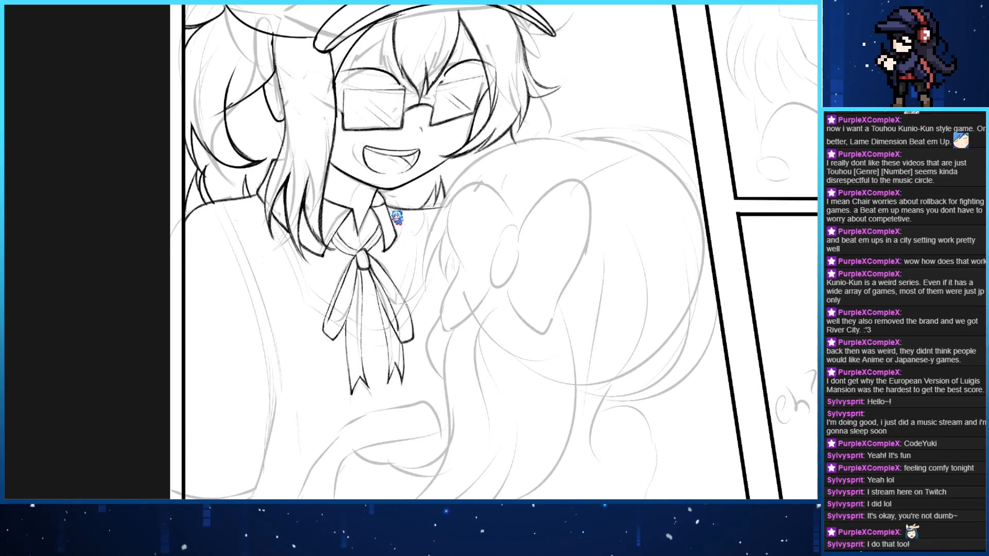
Redraw the shoulder line on the collar's right side as one thin curve reaching the second character's head, undoing rejected strokes
key(ctrl+z)
drag(386, 206, 465, 208)
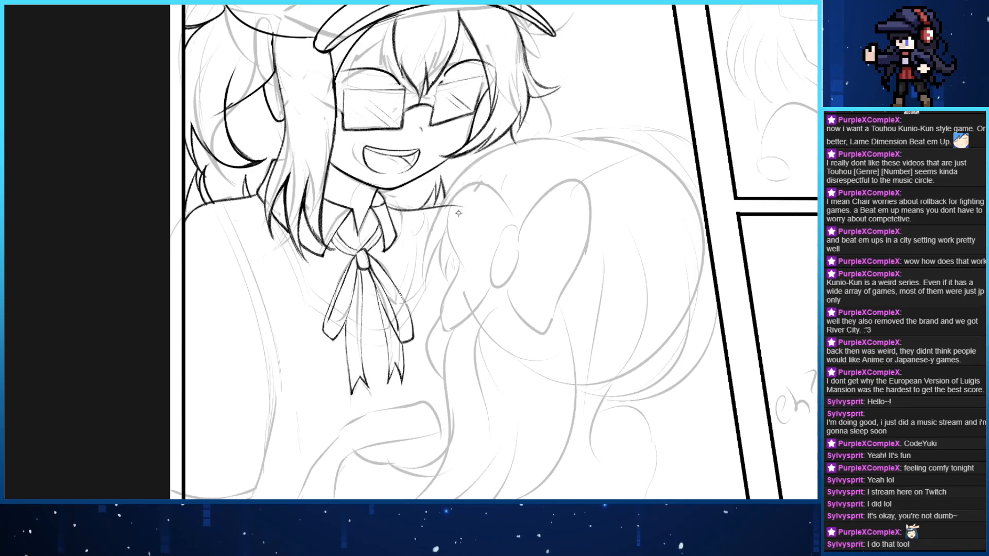
key(ctrl+z)
drag(385, 204, 478, 208)
key(ctrl+z)
drag(386, 204, 460, 207)
key(ctrl+z)
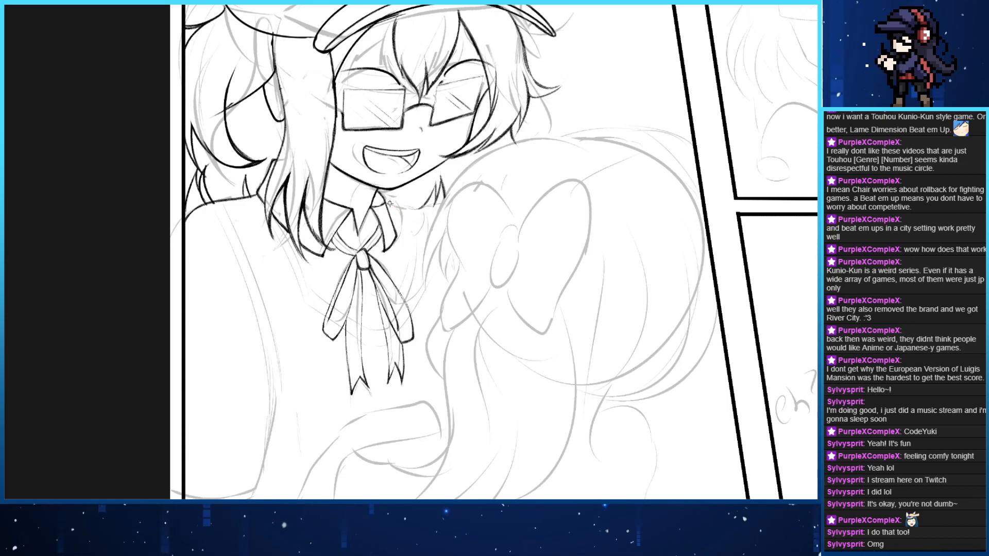
drag(385, 204, 464, 208)
key(ctrl+z)
drag(384, 204, 452, 204)
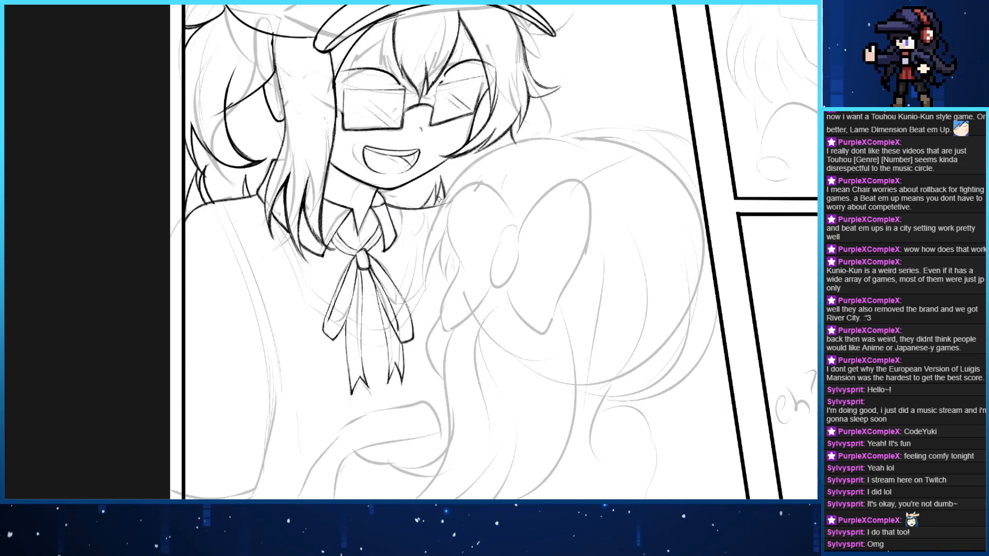
Ink both edges of the vest's V-shaped neckline, from the shoulders down to its point behind the ribbon
drag(396, 214, 355, 188)
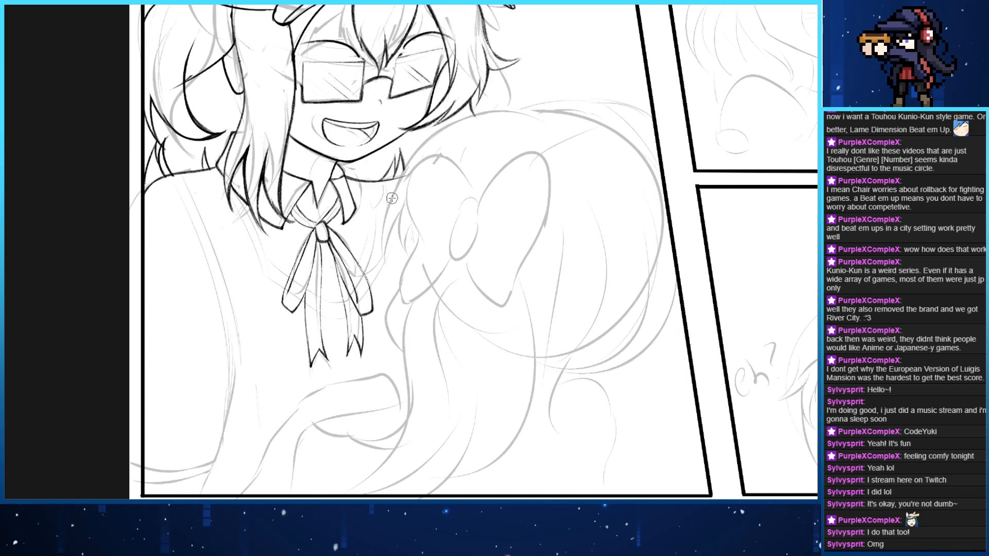
drag(247, 216, 358, 159)
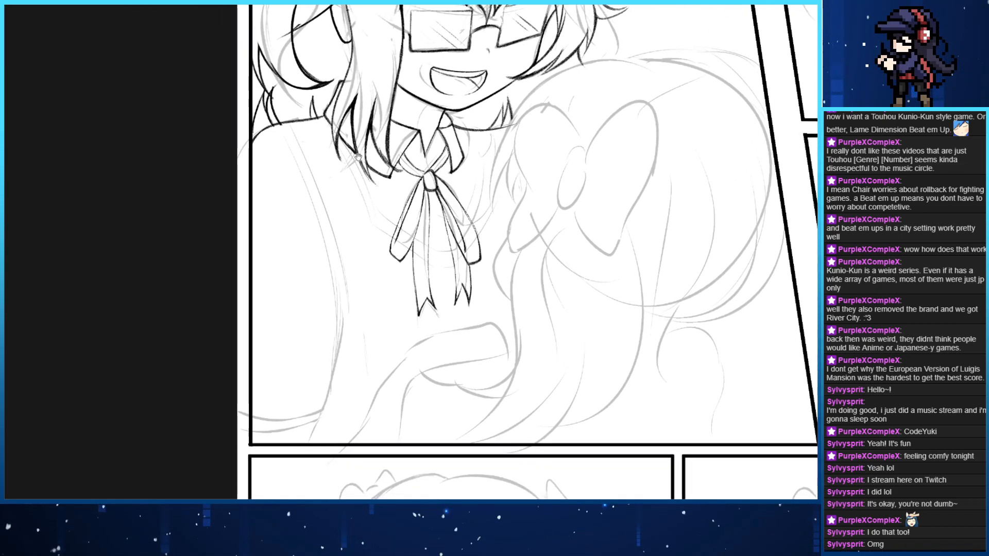
drag(321, 193, 283, 210)
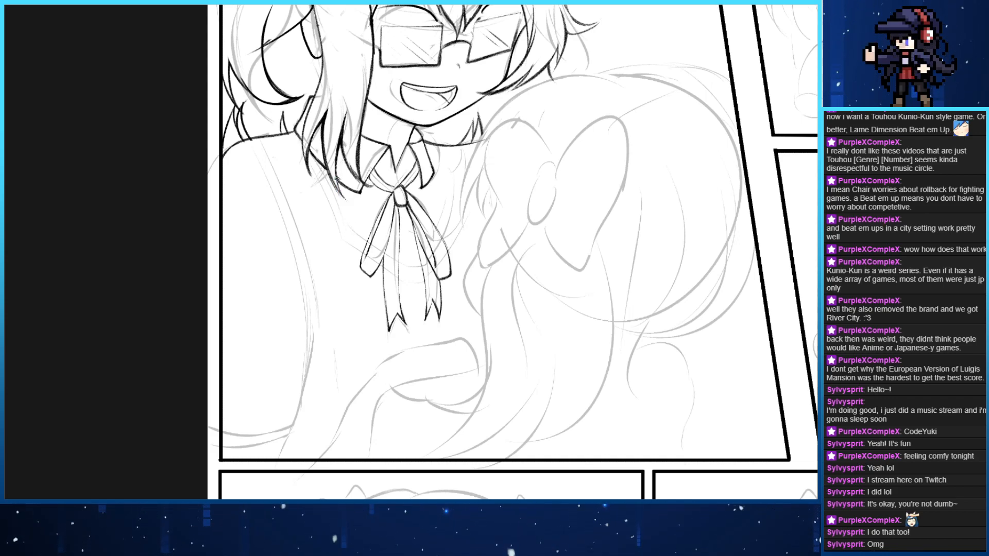
drag(338, 180, 368, 238)
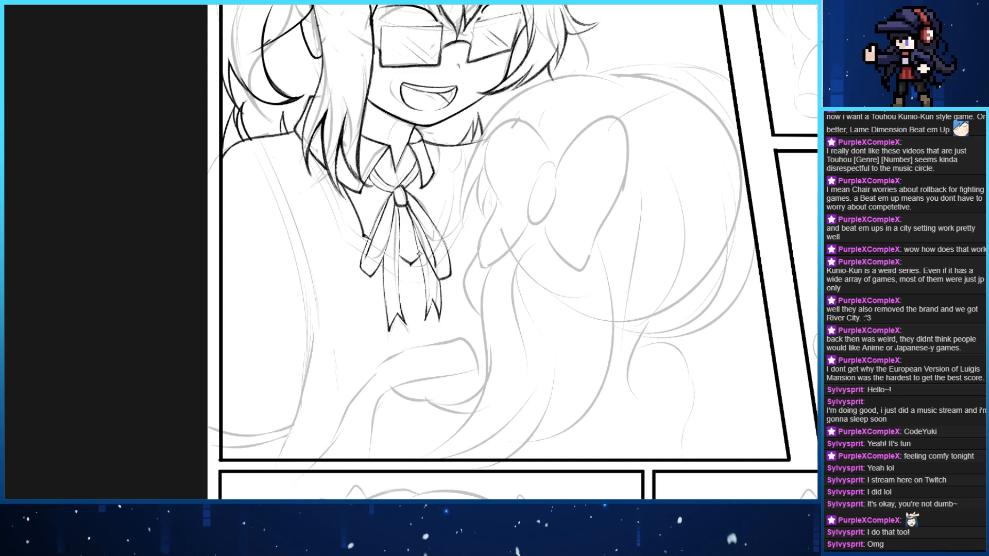
drag(448, 224, 455, 159)
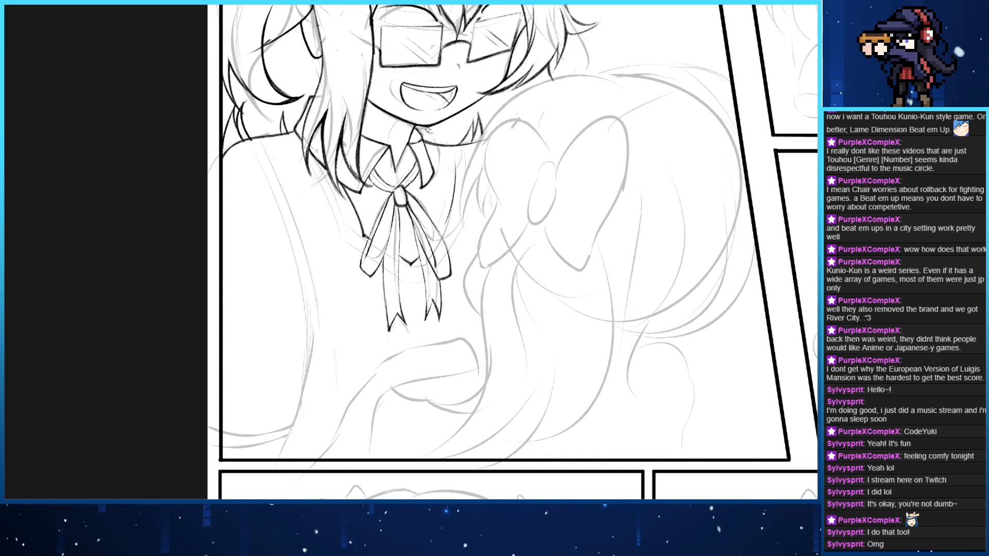
key(ctrl+z)
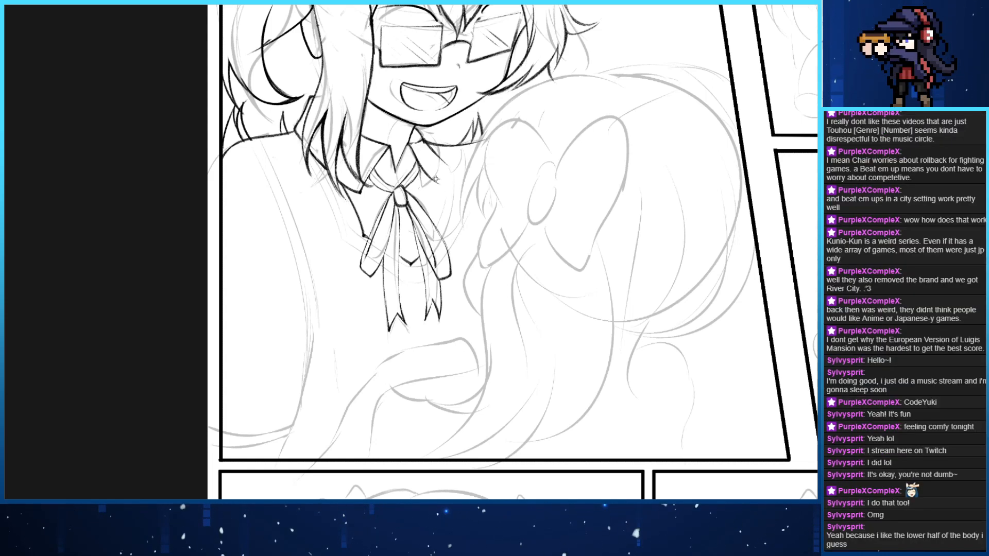
mouse_move(410, 140)
mouse_down()
mouse_move(430, 180)
mouse_move(450, 154)
mouse_up()
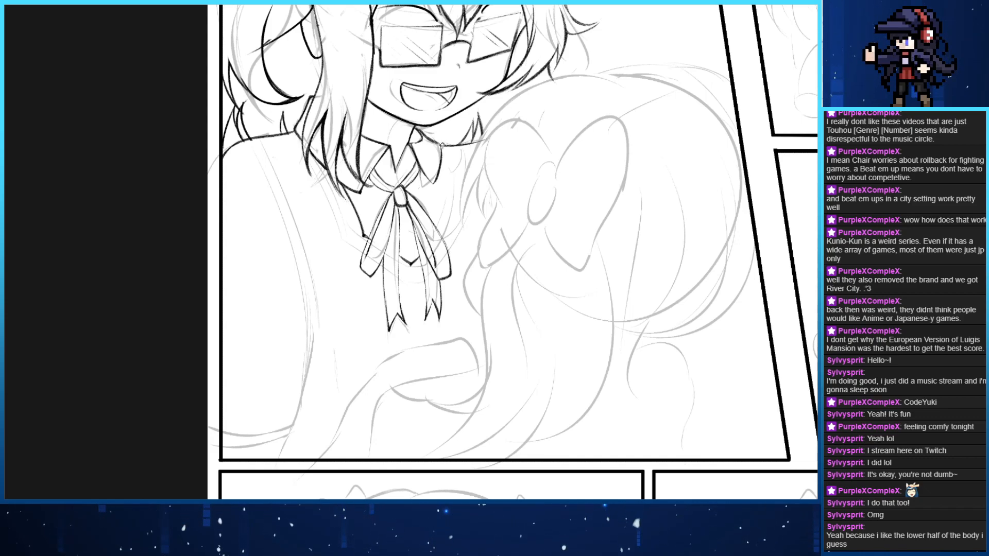
drag(438, 237, 454, 155)
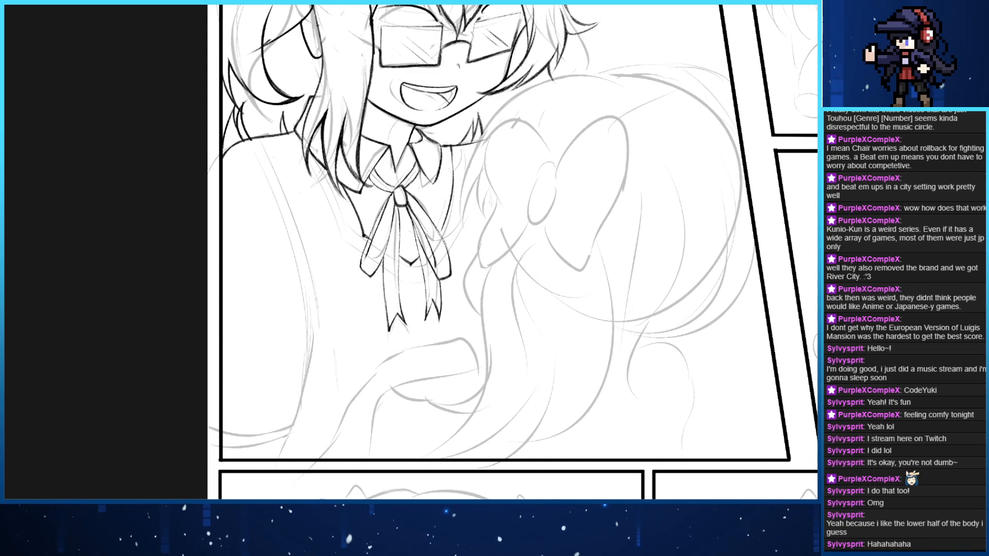
Ink the vest's armhole line from the shoulder beside the panel's left border down along the upper arm, redrawing it until smooth
drag(355, 240, 303, 258)
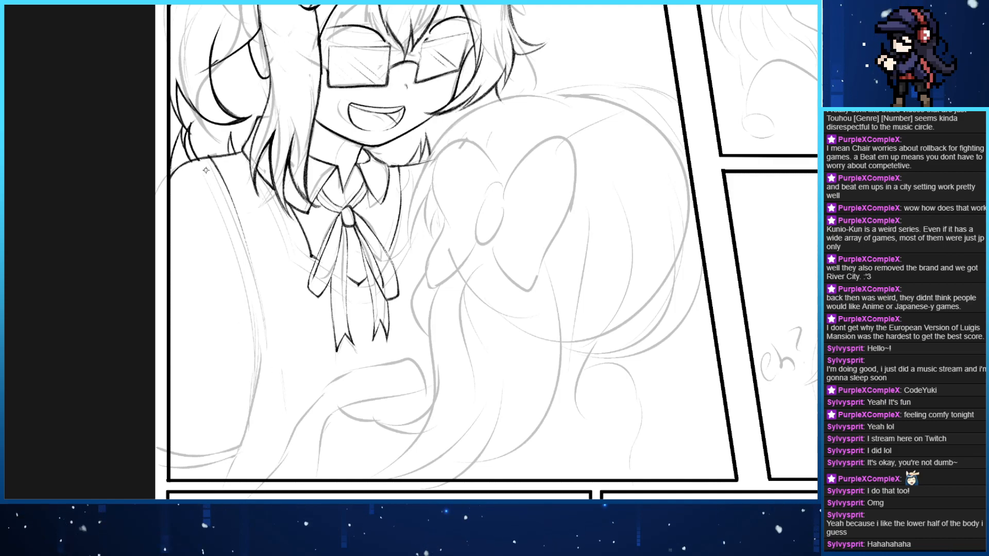
drag(218, 161, 237, 209)
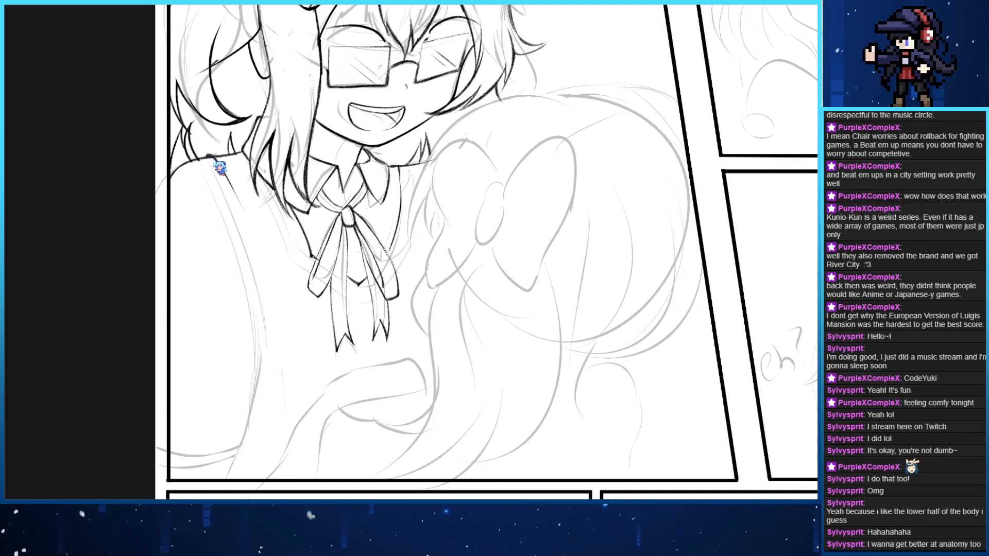
key(ctrl+z)
drag(210, 154, 266, 279)
key(ctrl+z)
key(ctrl+z)
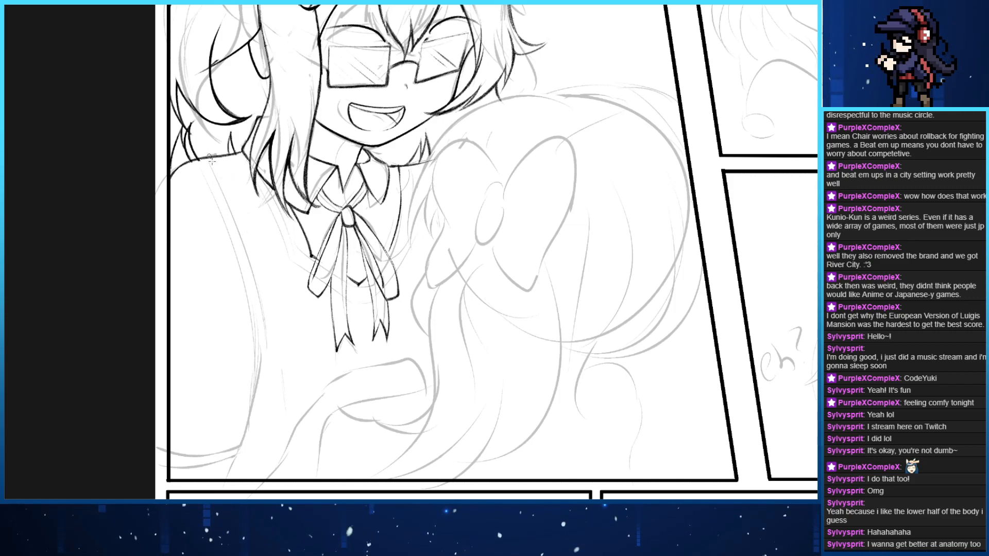
drag(210, 153, 286, 306)
key(ctrl+z)
drag(210, 154, 281, 324)
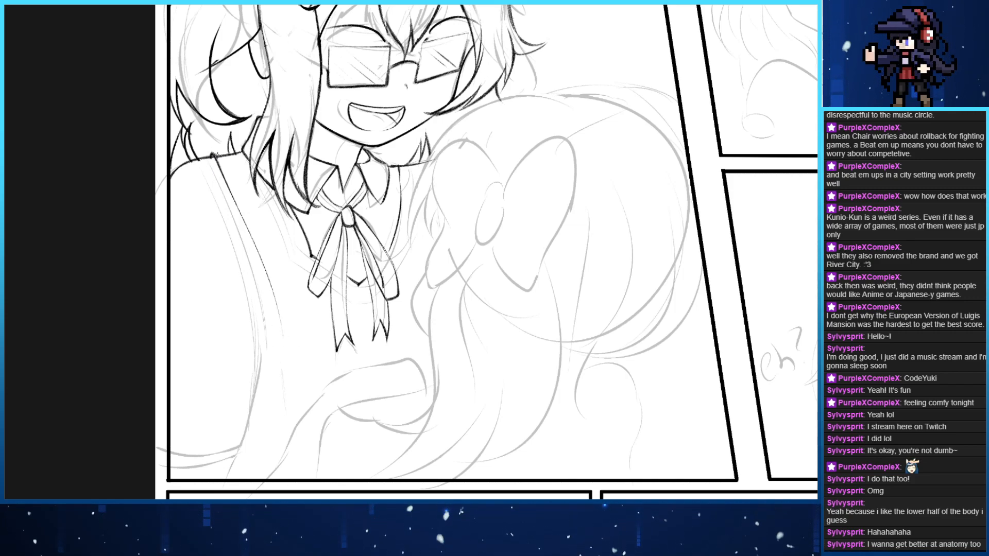
key(ctrl+z)
drag(210, 154, 272, 352)
Extend the armhole line with a curve that bends back toward the panel's lower left corner
mouse_move(261, 287)
mouse_down()
mouse_move(253, 411)
mouse_move(267, 333)
mouse_up()
key(ctrl+z)
drag(263, 378, 252, 266)
key(ctrl+z)
drag(268, 354, 252, 254)
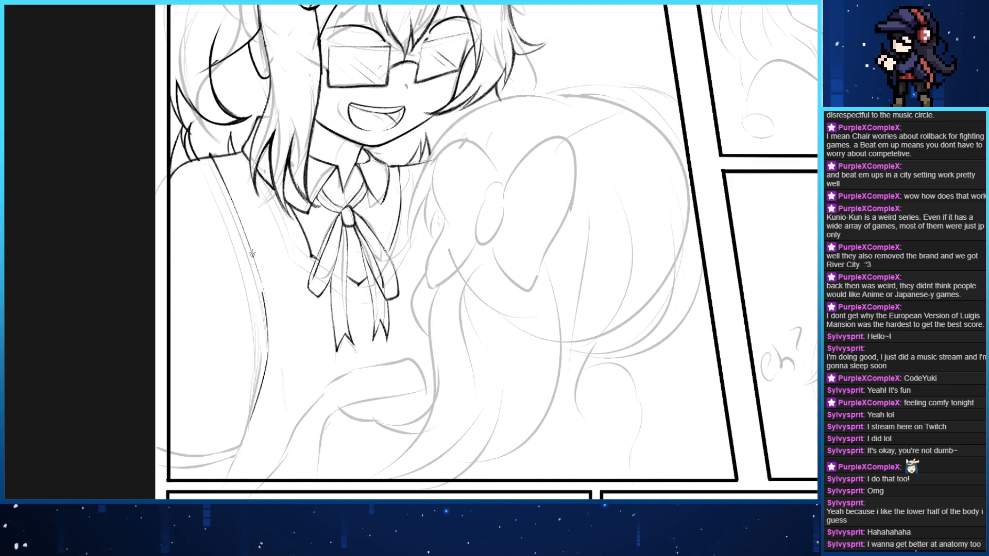
Undo the last strokes below the sleeve and flip the canvas horizontally to work on the arm
mouse_move(252, 202)
mouse_down()
mouse_move(209, 354)
mouse_move(234, 280)
mouse_up()
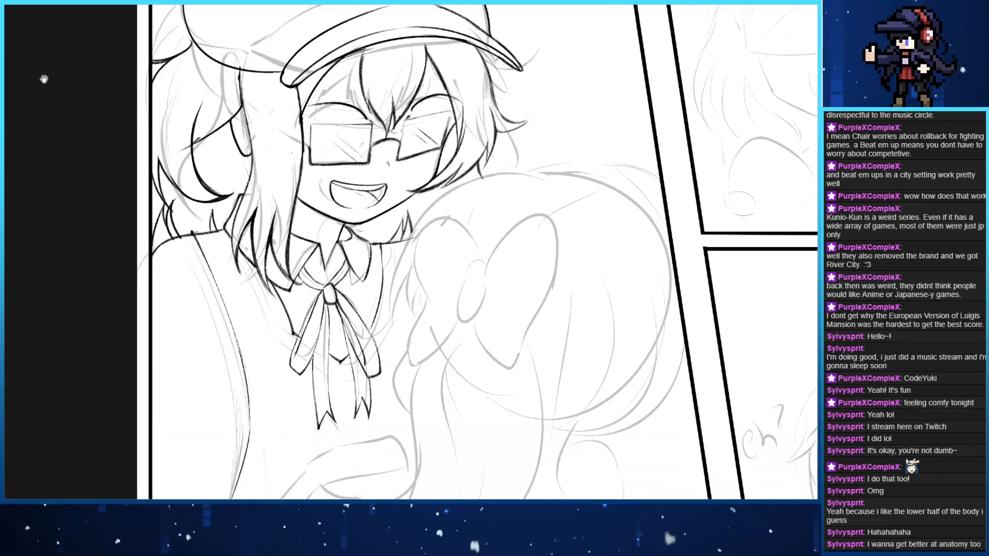
scroll(195, 261, down, 4)
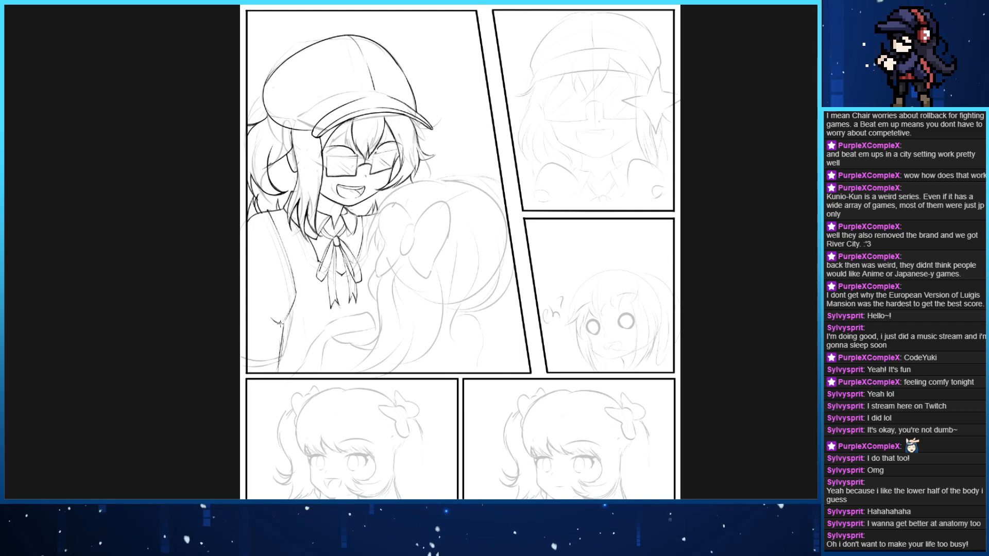
key(ctrl+z)
key(ctrl+z)
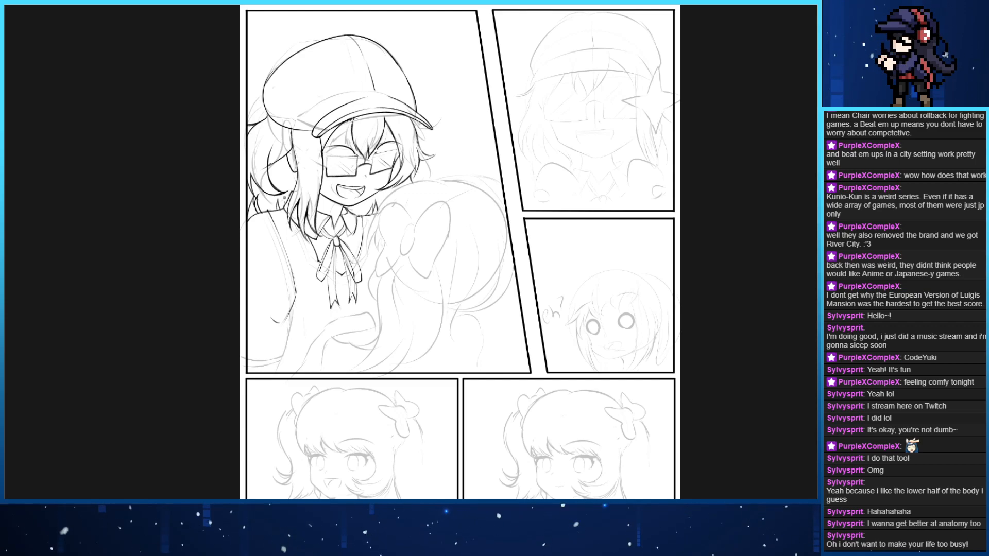
drag(183, 216, 240, 163)
key(h)
key(ctrl+plus)
key(ctrl+plus)
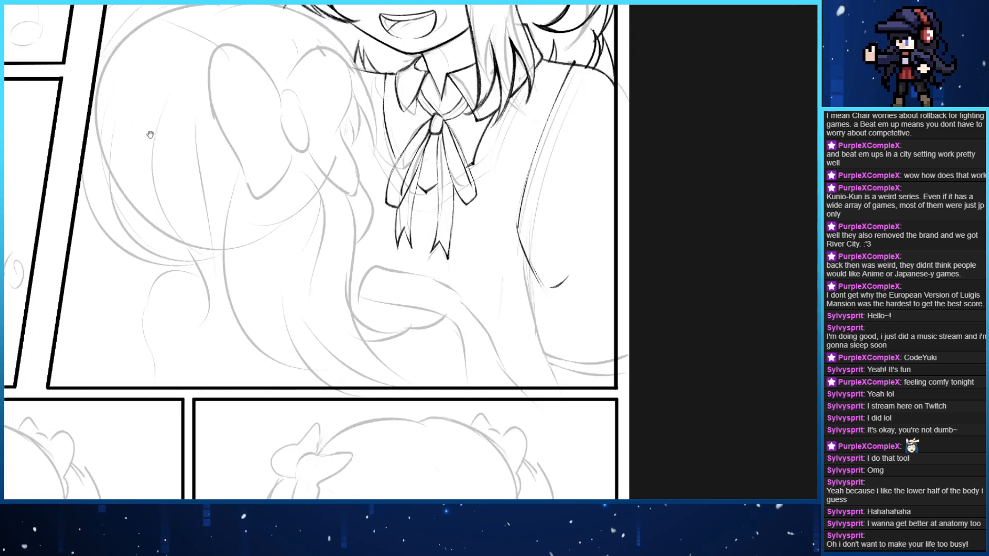
drag(386, 250, 153, 219)
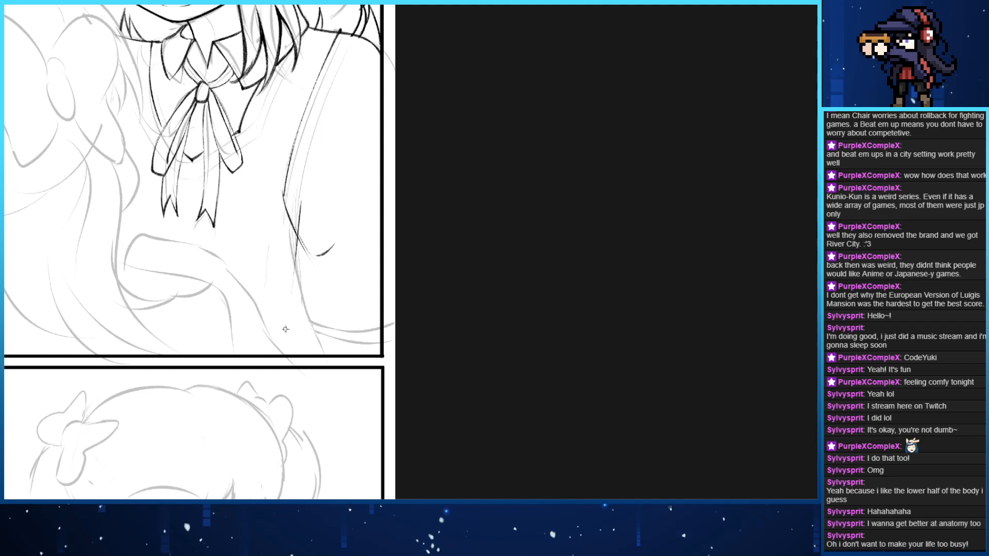
mouse_move(302, 241)
mouse_down()
mouse_move(298, 293)
mouse_move(287, 233)
mouse_up()
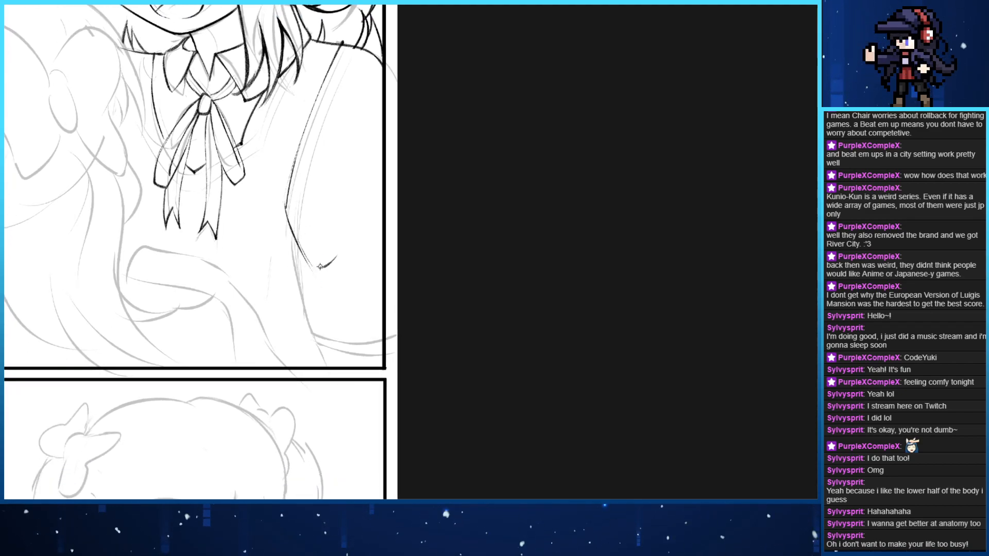
Ink the sleeve's cuff as a narrow band of two curved lines running out to the panel border
drag(313, 267, 382, 304)
key(ctrl+z)
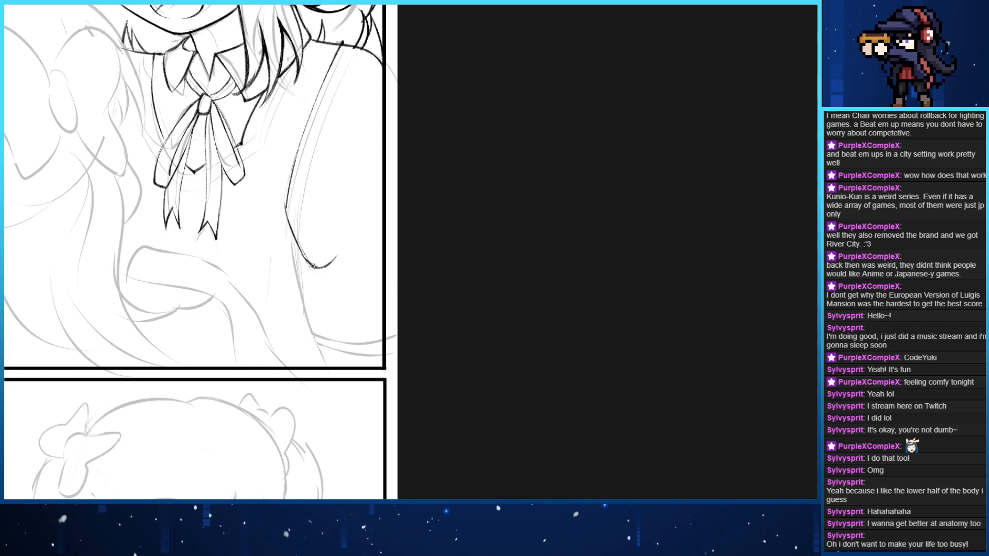
drag(313, 267, 392, 286)
key(ctrl+z)
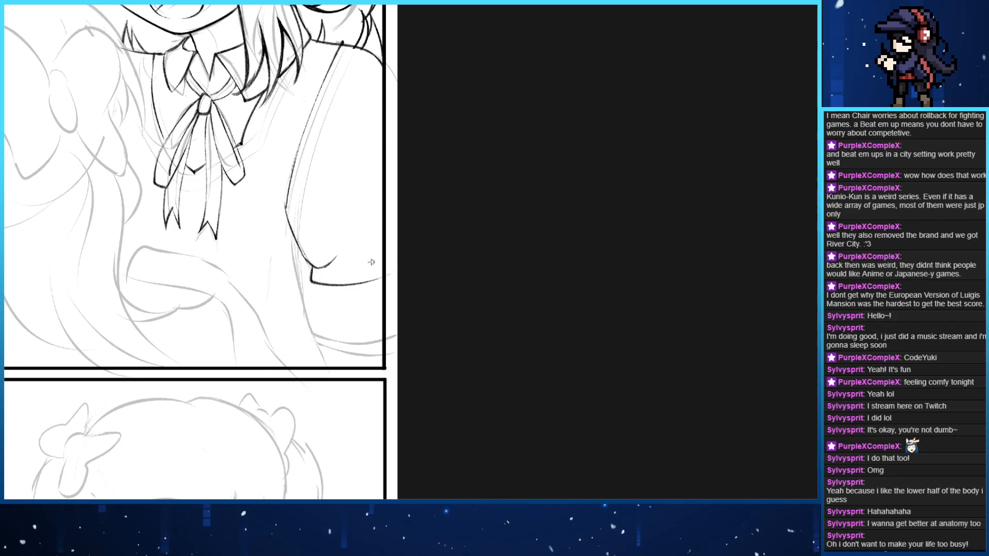
mouse_move(314, 279)
mouse_down()
mouse_move(382, 269)
mouse_move(346, 286)
mouse_move(382, 275)
mouse_up()
key(ctrl+z)
key(ctrl+z)
key(ctrl+z)
drag(314, 267, 383, 267)
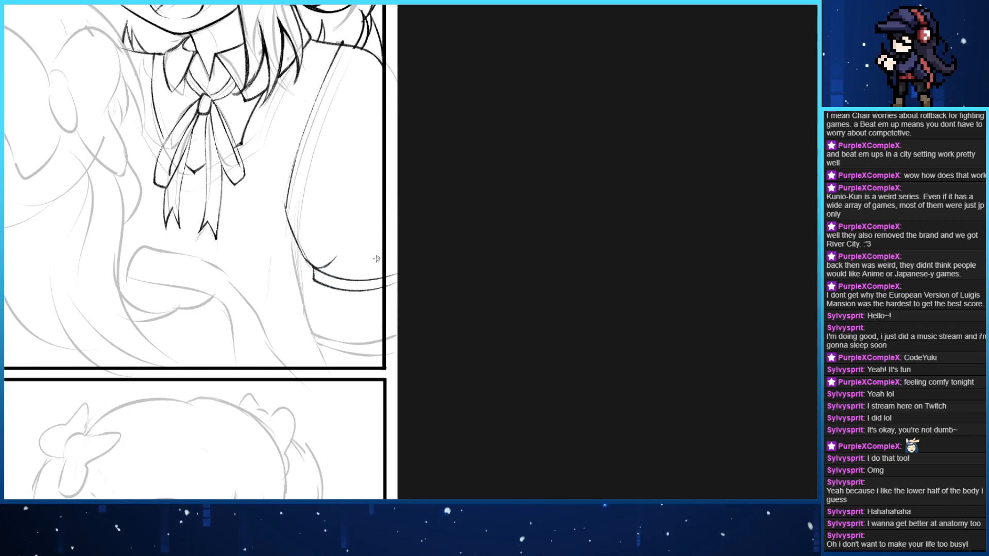
key(ctrl+z)
drag(314, 267, 382, 269)
key(ctrl+z)
Ink the sleeve edge from the shoulder down to the cuff, beside the armhole line, and erase the excess ink near the cuff
mouse_move(313, 267)
mouse_down()
mouse_move(382, 269)
mouse_move(320, 254)
mouse_move(309, 271)
mouse_move(297, 225)
mouse_up()
key(e)
key(p)
key(ctrl+z)
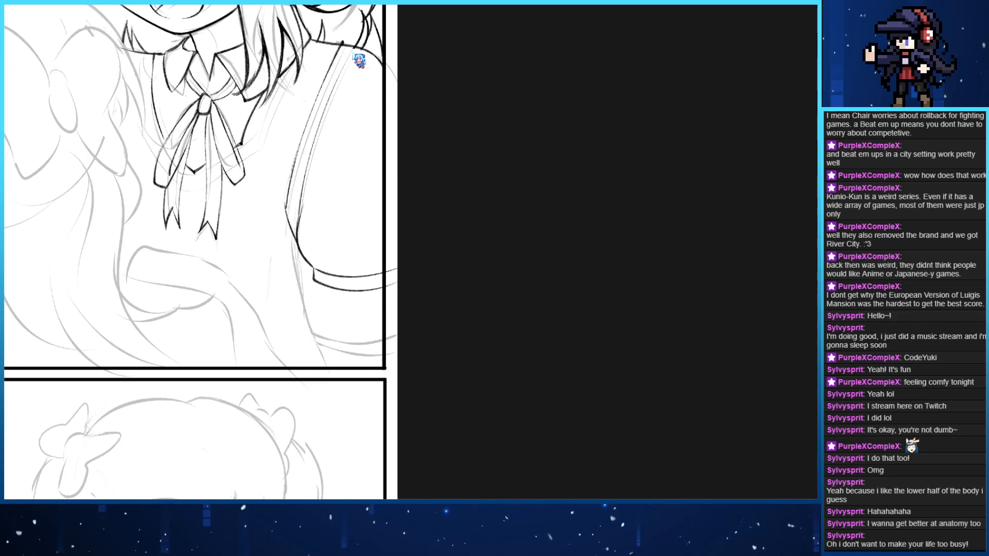
key(ctrl+z)
drag(355, 48, 301, 243)
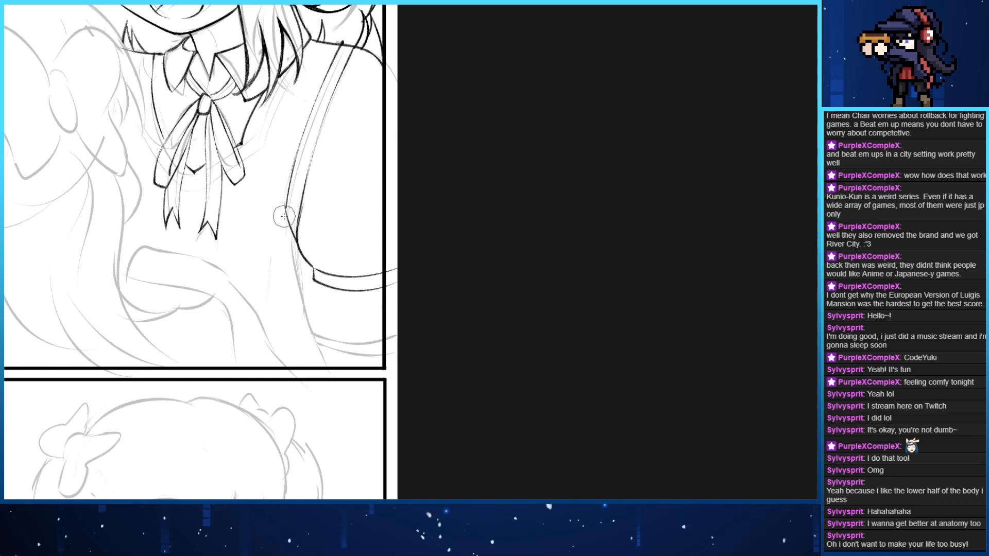
drag(295, 227, 303, 260)
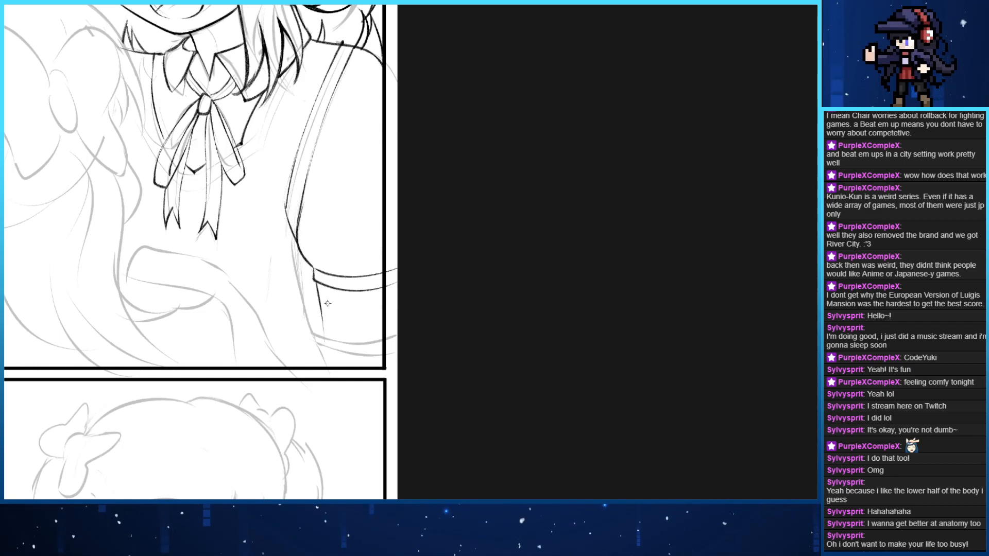
Redraw the arm's edge as a nearly straight line from the cuff down to the panel's bottom border
key(ctrl+z)
drag(316, 283, 319, 366)
key(ctrl+z)
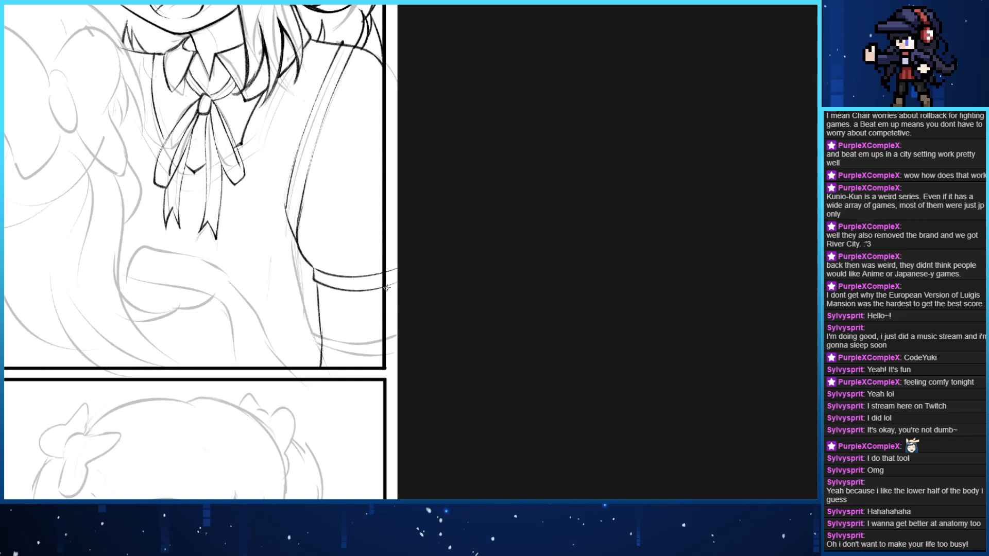
Ink the side of the torso from the underarm down toward the waist, undoing and retrying the stroke
scroll(397, 155, up, 3)
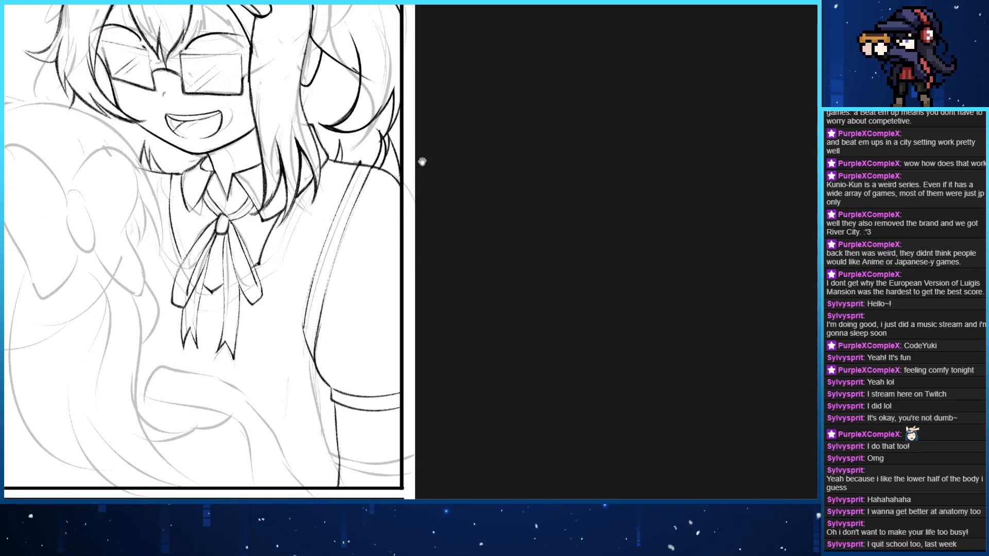
drag(353, 173, 401, 156)
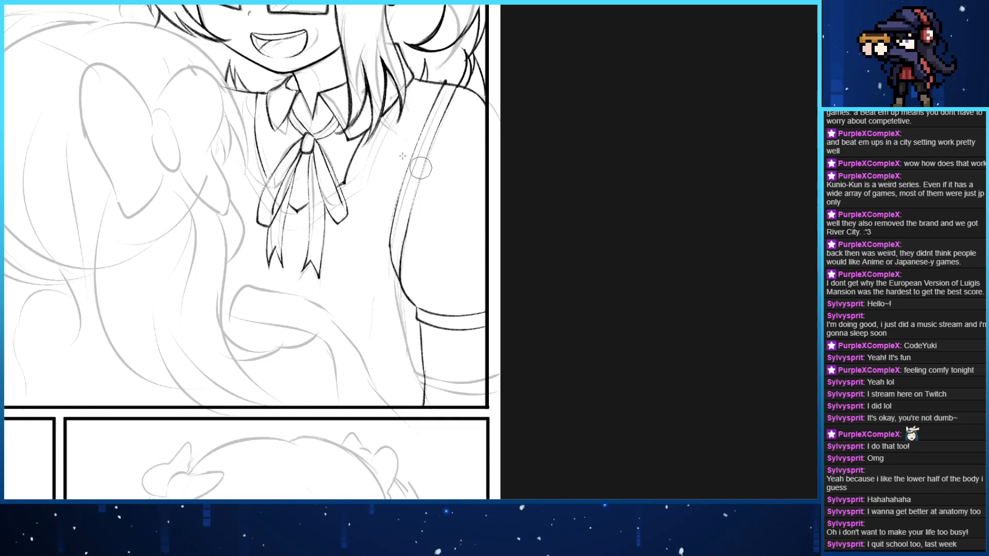
drag(398, 247, 381, 182)
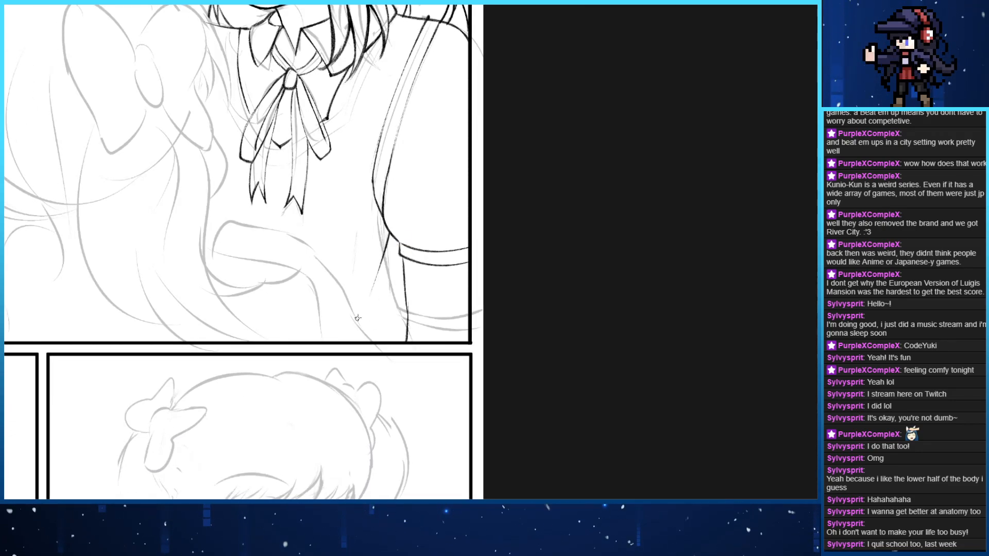
drag(392, 233, 377, 322)
key(ctrl+z)
drag(391, 235, 380, 297)
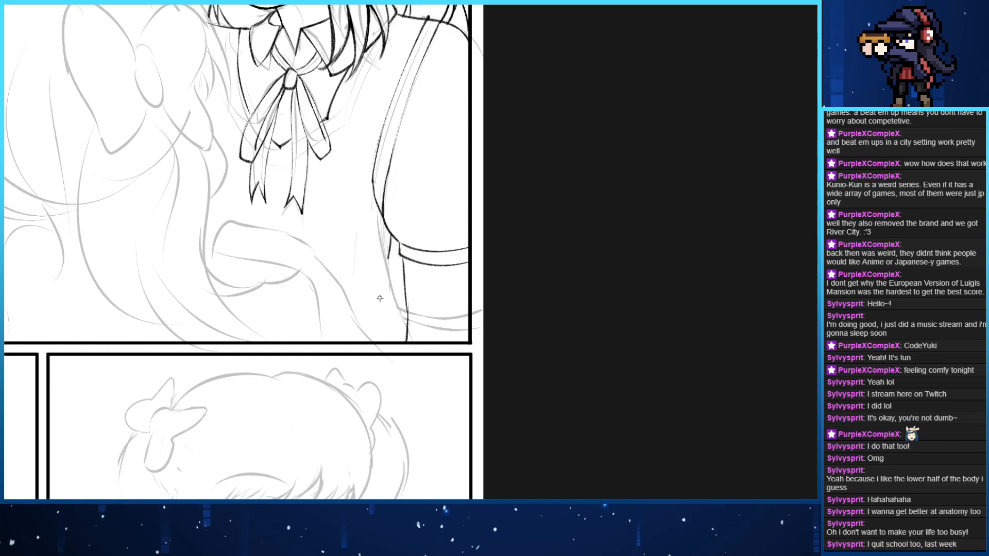
key(ctrl+z)
mouse_move(392, 235)
mouse_down()
mouse_move(385, 328)
mouse_move(381, 288)
mouse_up()
key(ctrl+z)
key(ctrl+z)
Ink the lower side of the torso down to the panel's bottom border beside the arm, retrying the stroke and erasing the excess
mouse_move(394, 341)
mouse_down()
mouse_move(381, 289)
mouse_move(394, 330)
mouse_up()
key(ctrl+z)
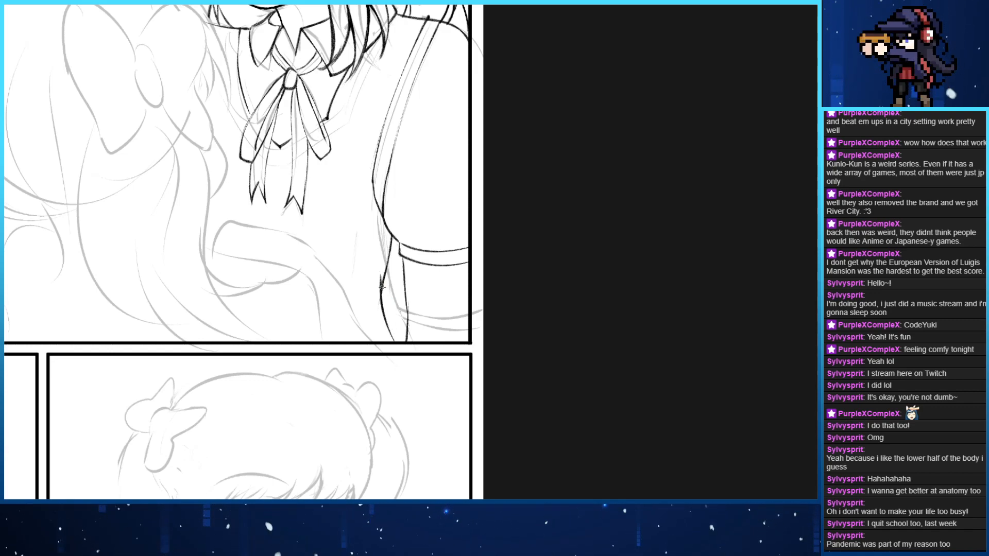
key(e)
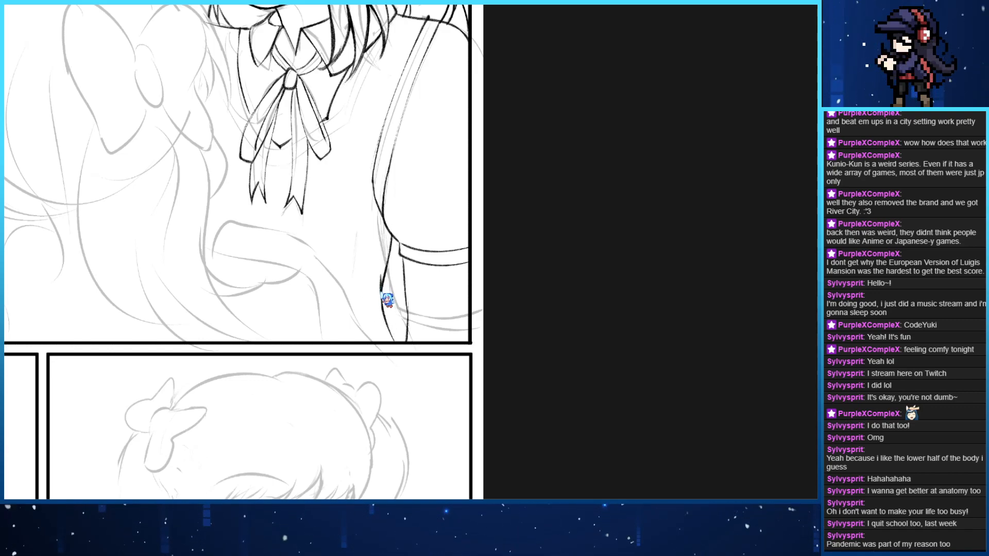
mouse_move(356, 221)
mouse_down()
mouse_move(363, 231)
mouse_move(367, 205)
mouse_up()
Ink the far shoulder line from the collar out to the hair tips, and redraw the outer edge of the collar flap
mouse_move(314, 174)
mouse_down()
mouse_move(285, 240)
mouse_move(333, 252)
mouse_up()
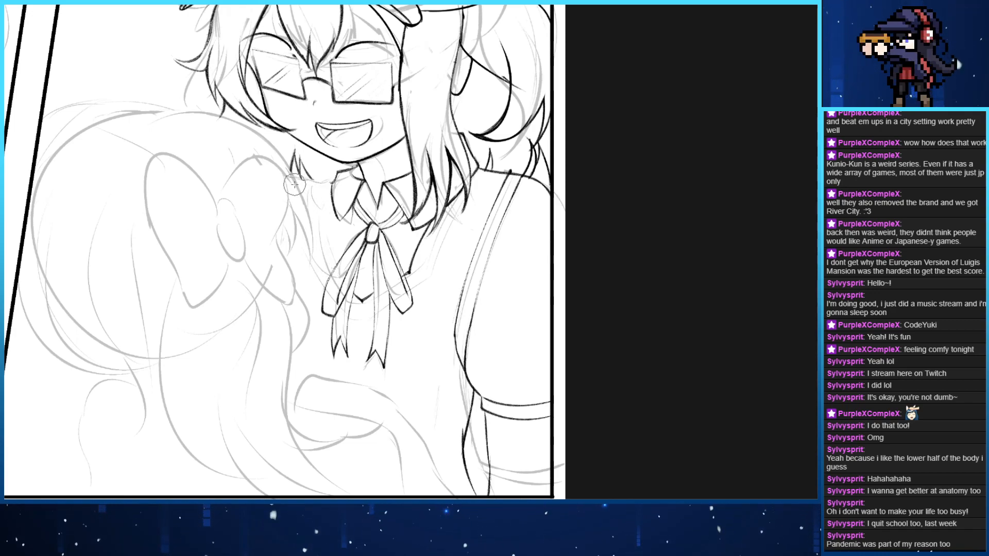
drag(337, 175, 288, 179)
key(ctrl+z)
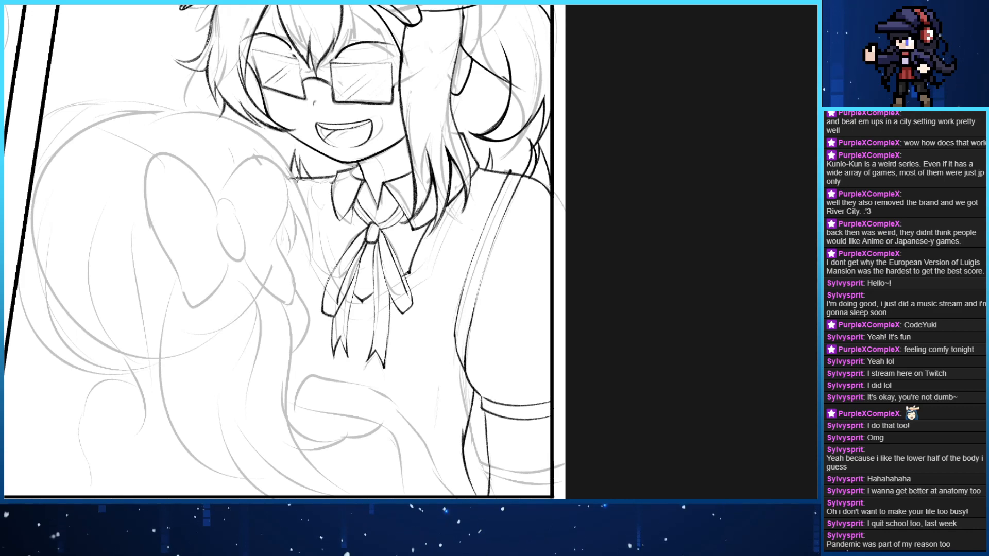
key(ctrl+z)
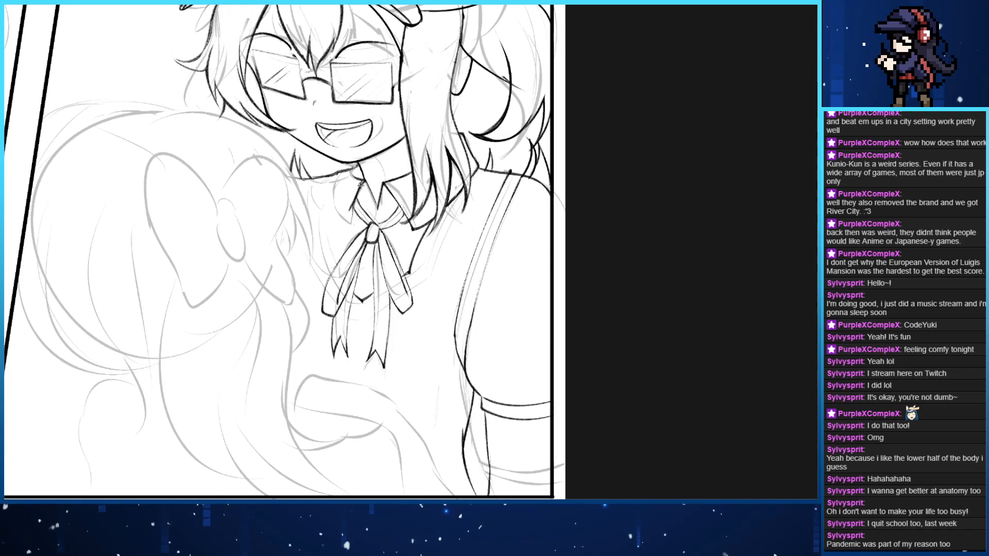
drag(360, 183, 325, 217)
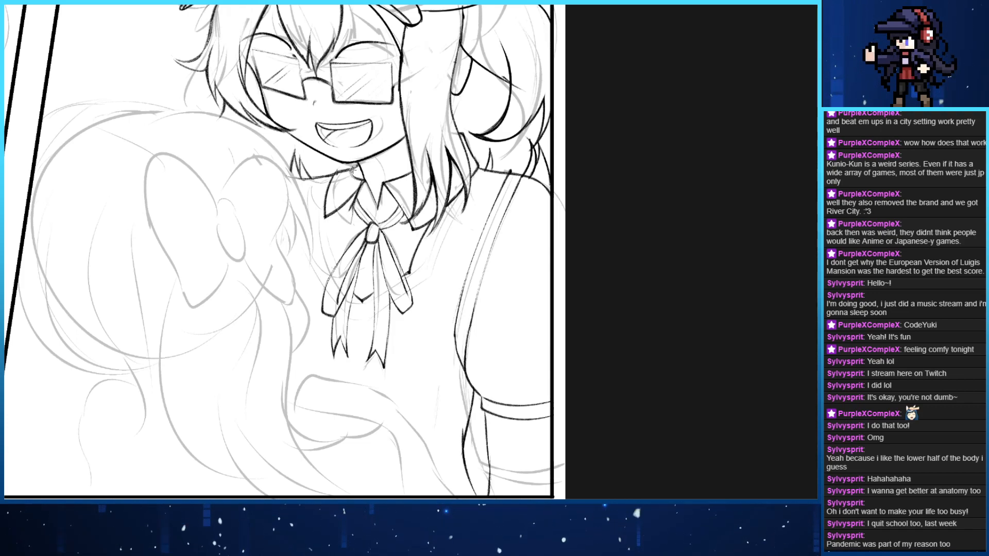
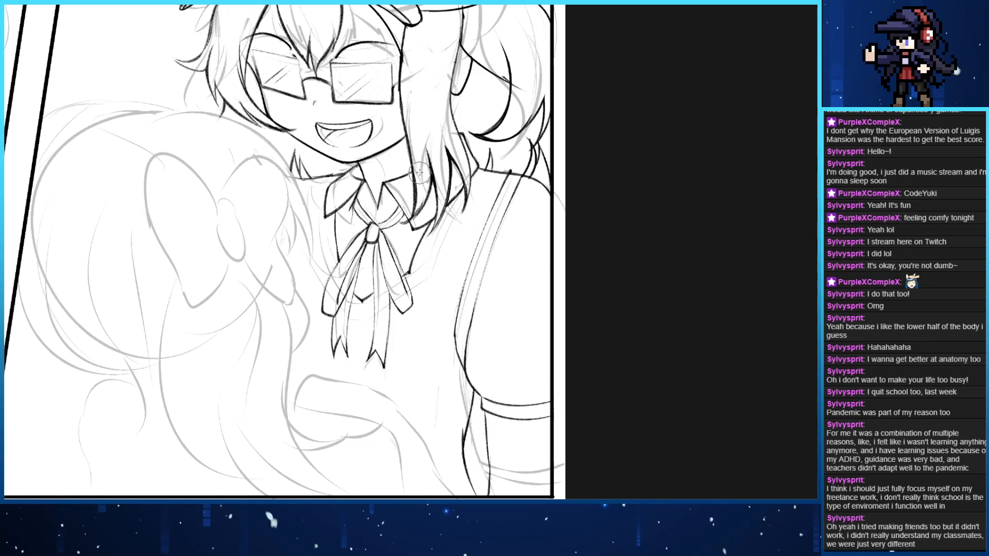
Ink a thin strand line inside the capped character's side hair, beside the glasses
drag(397, 48, 374, 62)
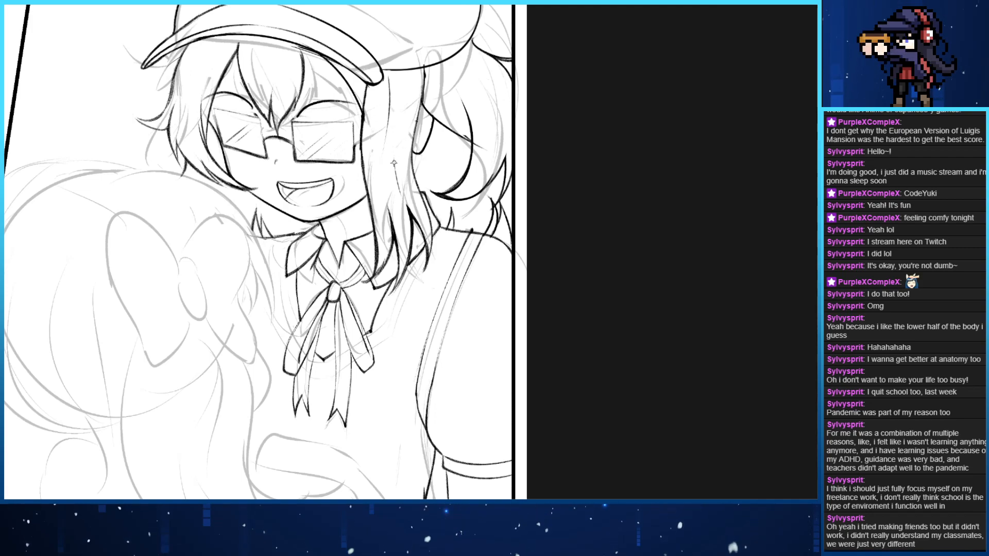
drag(386, 94, 390, 164)
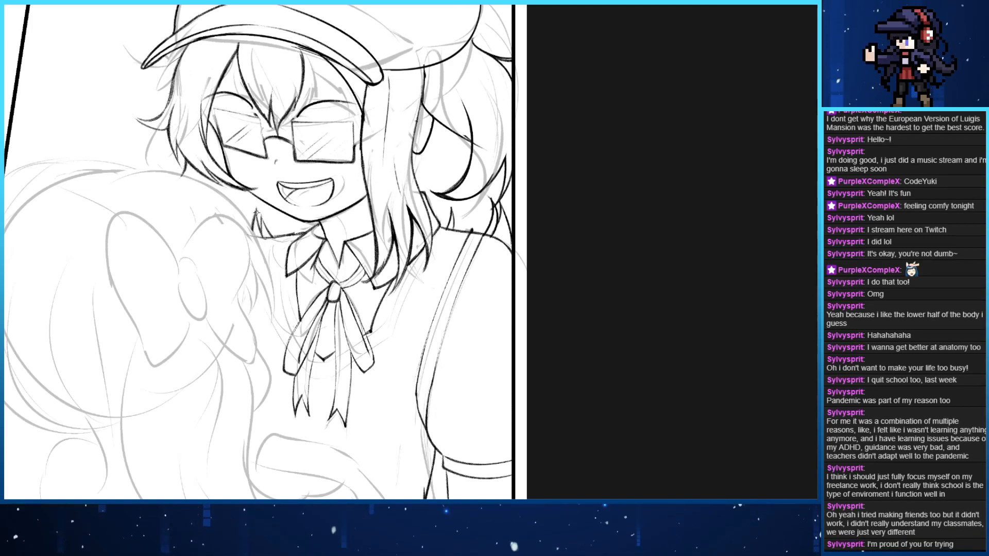
Ink a short pointed hair strand on the second character beside the ribbon, retrying it and erasing the excess ink around it
drag(240, 314, 283, 204)
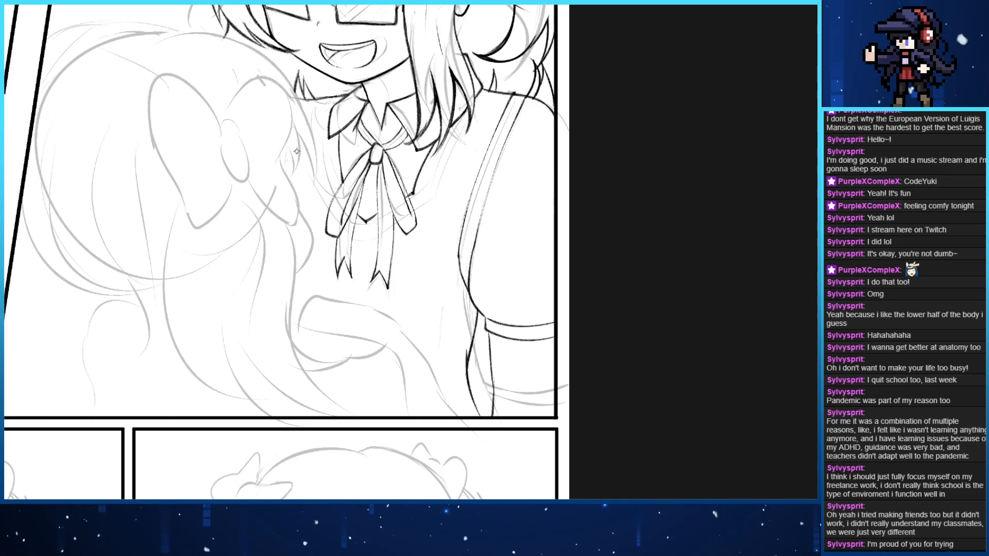
drag(294, 192, 297, 124)
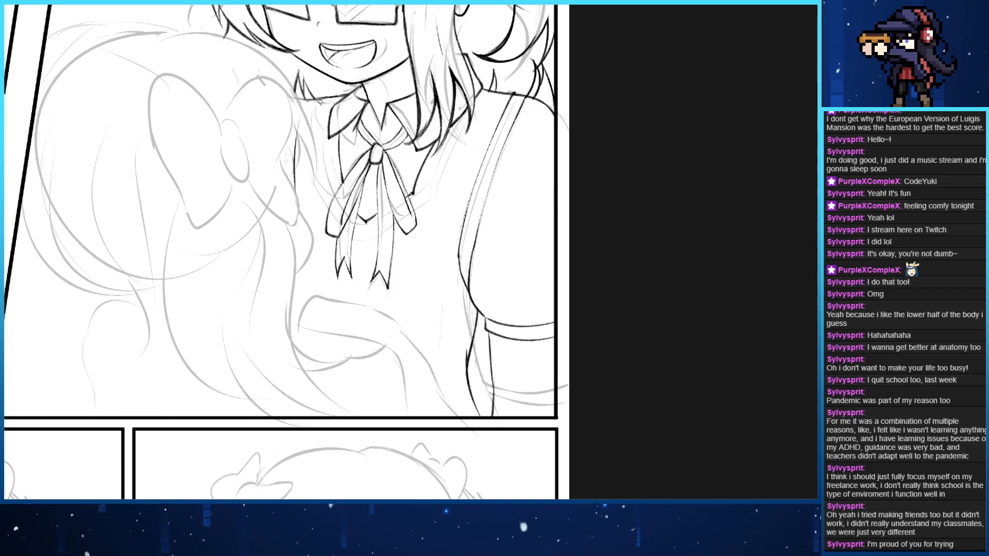
key(ctrl+z)
mouse_move(290, 190)
mouse_down()
mouse_move(294, 143)
mouse_move(297, 154)
mouse_up()
key(e)
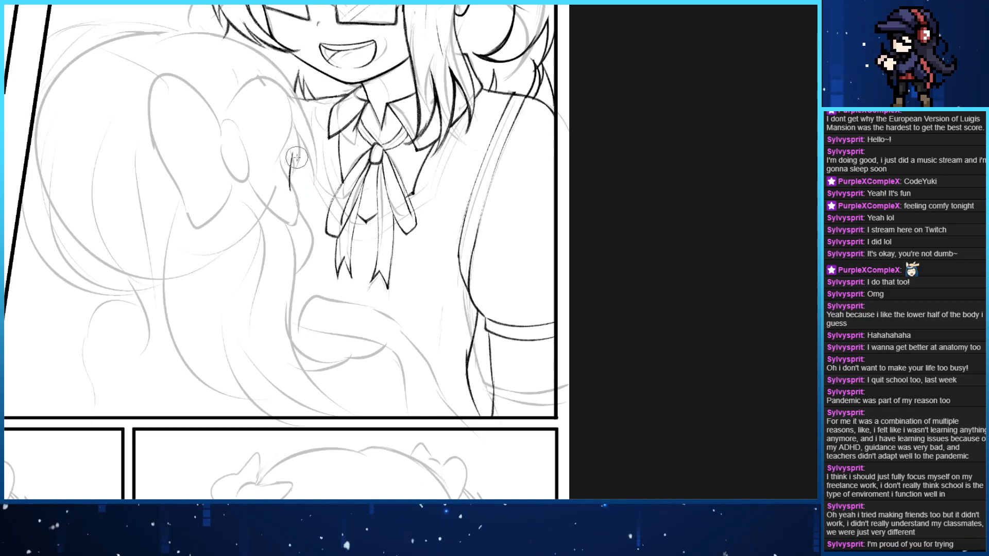
drag(293, 192, 290, 194)
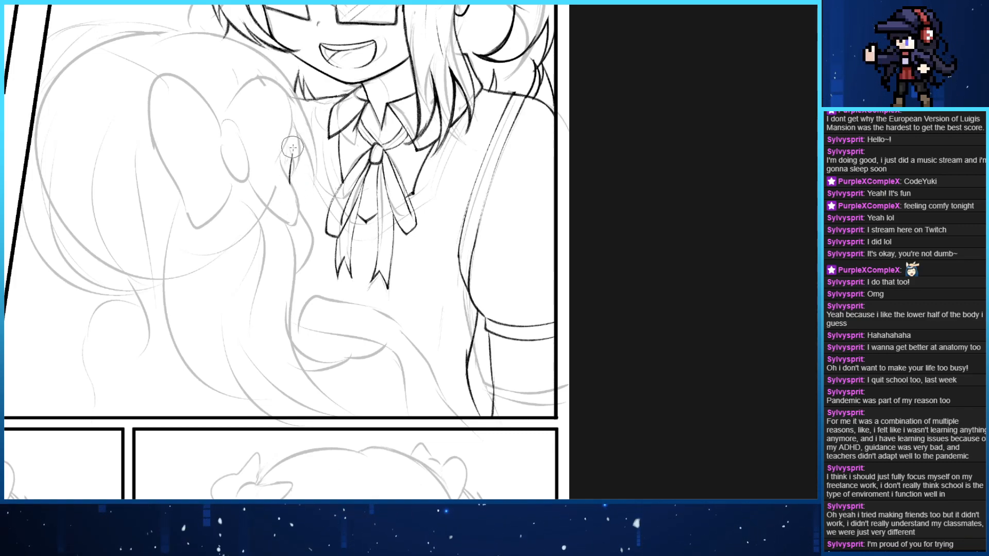
mouse_move(299, 99)
mouse_down()
mouse_move(308, 104)
mouse_move(297, 104)
mouse_up()
key(p)
key(e)
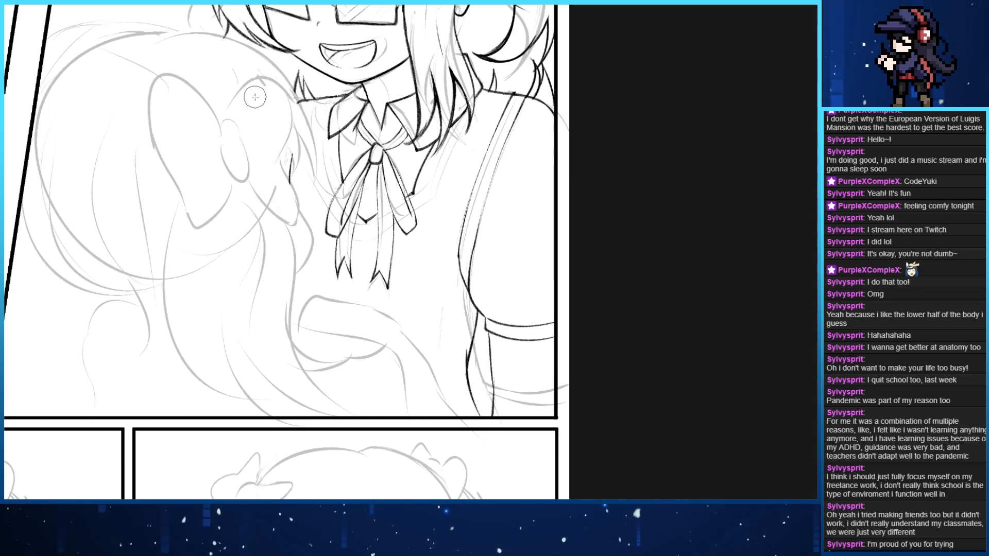
scroll(330, 296, down, 1)
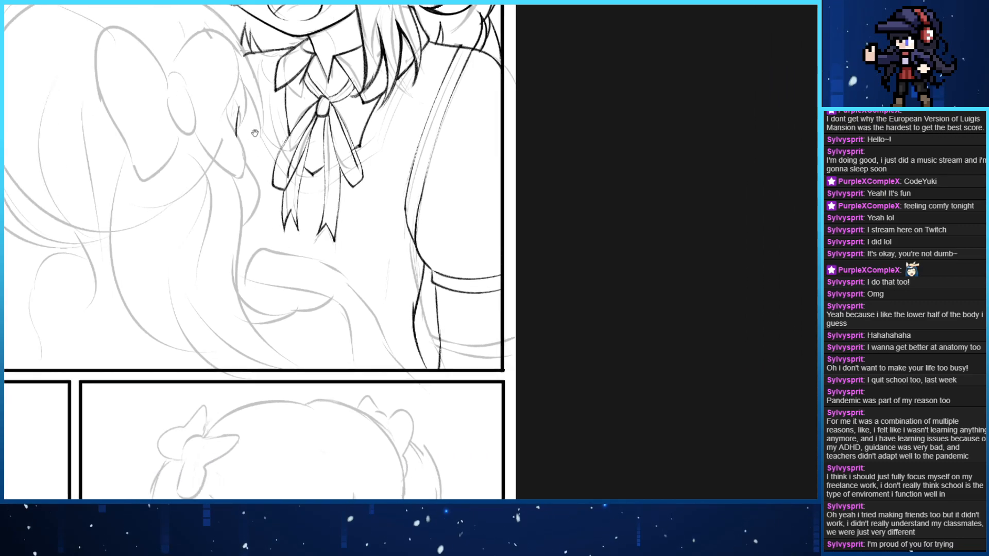
drag(242, 109, 257, 144)
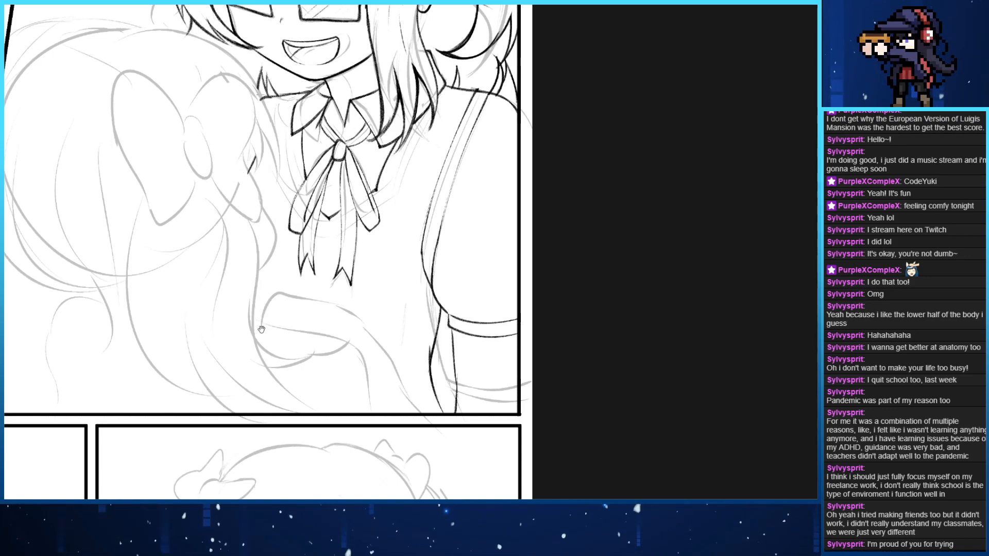
drag(251, 234, 249, 161)
Redraw the vest's armhole band as two smooth curved lines from the shoulder down to the underarm, retrying the inner line
drag(325, 238, 234, 253)
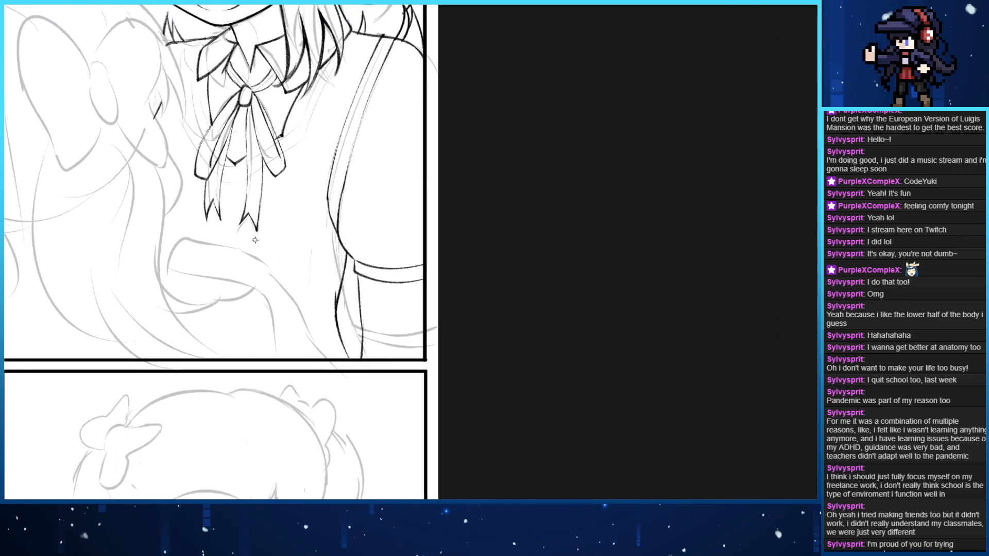
mouse_move(216, 228)
mouse_down()
mouse_move(257, 190)
mouse_move(218, 252)
mouse_up()
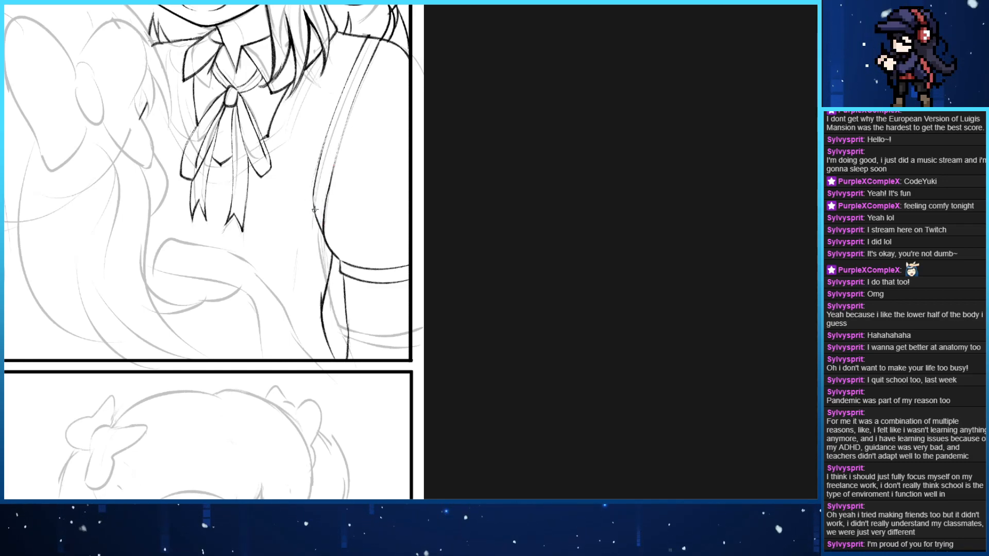
scroll(342, 47, up, 2)
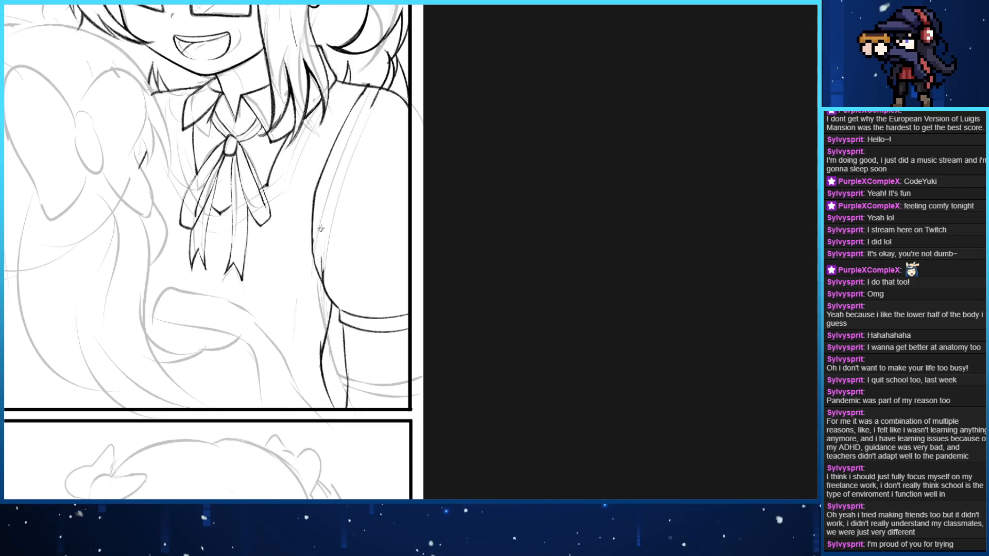
drag(371, 101, 331, 211)
key(ctrl+z)
mouse_move(324, 249)
mouse_down()
mouse_move(341, 161)
mouse_move(370, 109)
mouse_move(327, 207)
mouse_move(324, 260)
mouse_move(332, 198)
mouse_move(372, 108)
mouse_up()
key(ctrl+z)
key(ctrl+z)
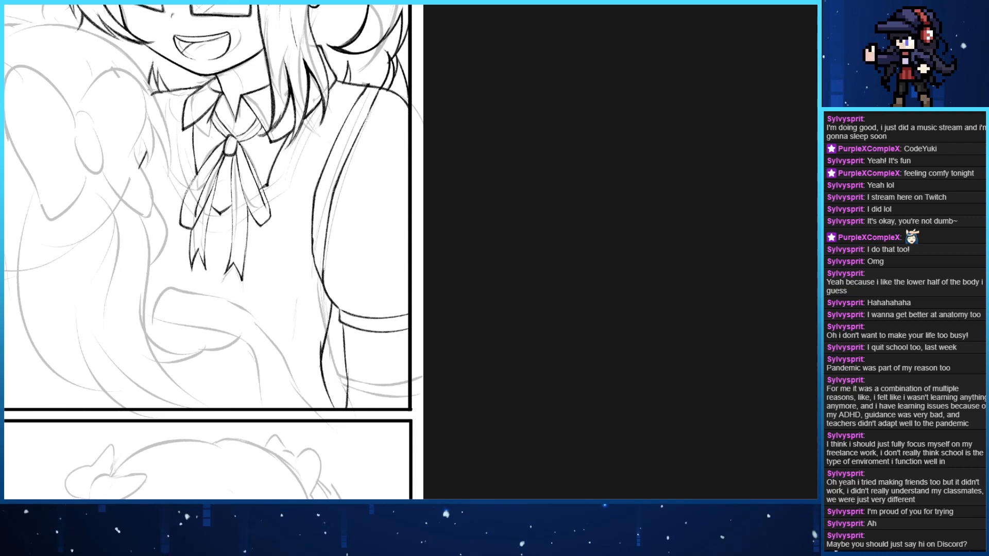
Flip the canvas horizontally and ink the upper contour of the hand resting on the second character's hair, retrying the curve
drag(282, 306, 376, 180)
mouse_move(264, 98)
mouse_down()
mouse_move(336, 159)
mouse_move(365, 280)
mouse_move(307, 228)
mouse_move(360, 298)
mouse_move(414, 314)
mouse_up()
key(h)
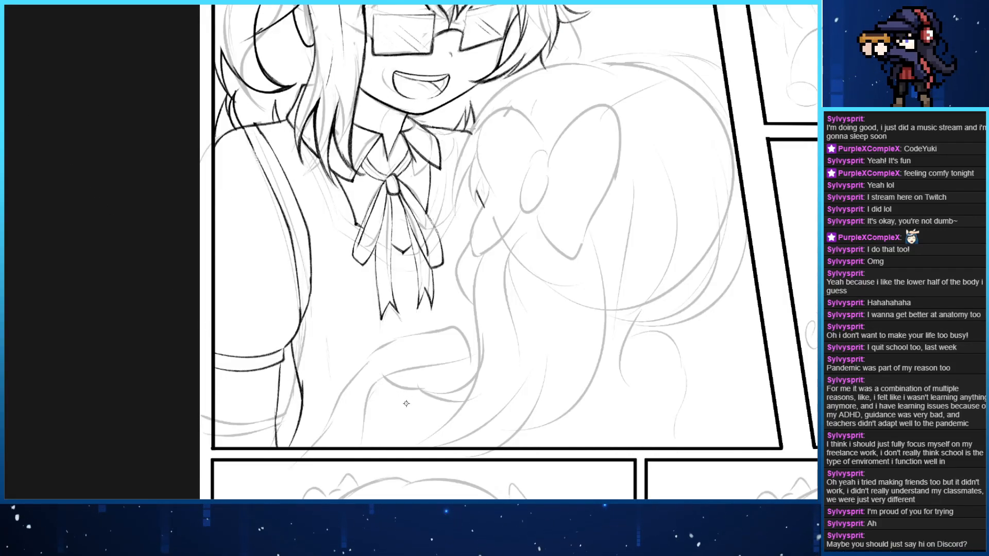
mouse_move(367, 356)
mouse_down()
mouse_move(331, 303)
mouse_move(252, 292)
mouse_up()
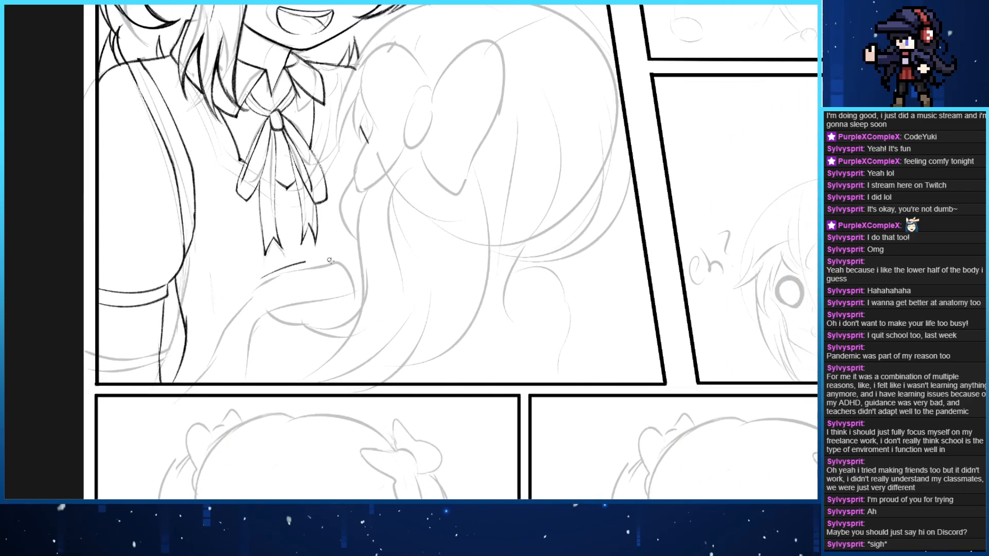
mouse_move(278, 271)
mouse_down()
mouse_move(320, 262)
mouse_move(356, 311)
mouse_up()
key(ctrl+z)
key(ctrl+z)
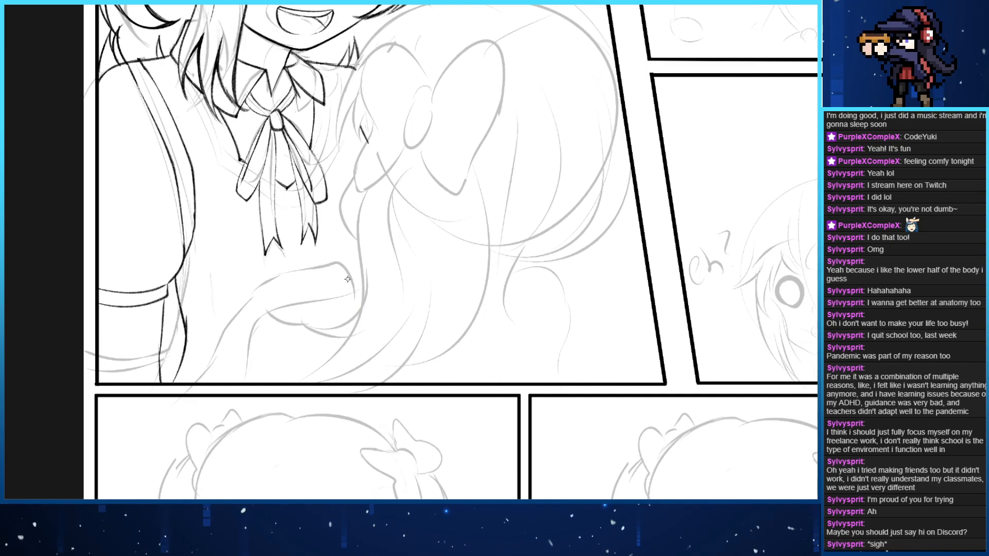
drag(252, 291, 360, 293)
key(ctrl+z)
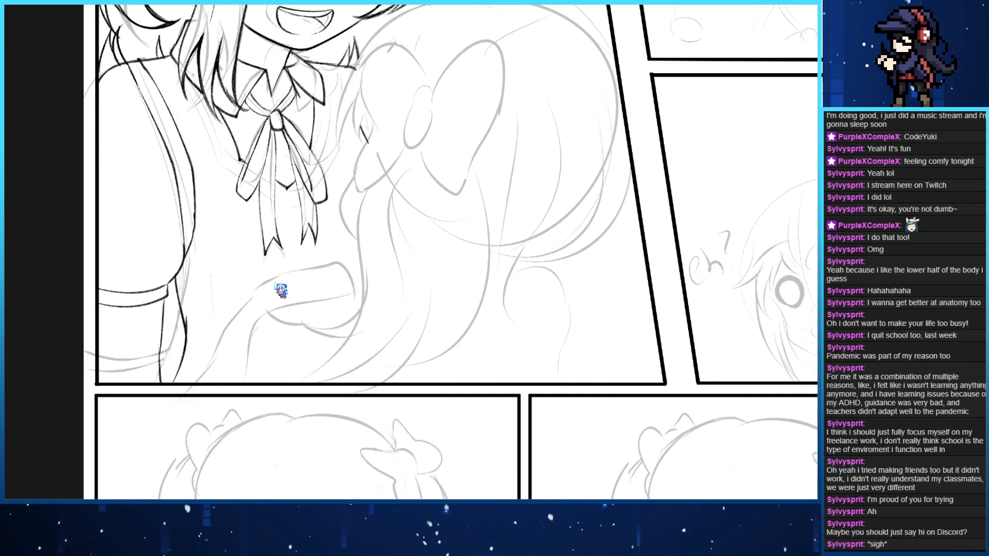
mouse_move(272, 283)
mouse_down()
mouse_move(317, 276)
mouse_move(359, 295)
mouse_move(365, 312)
mouse_up()
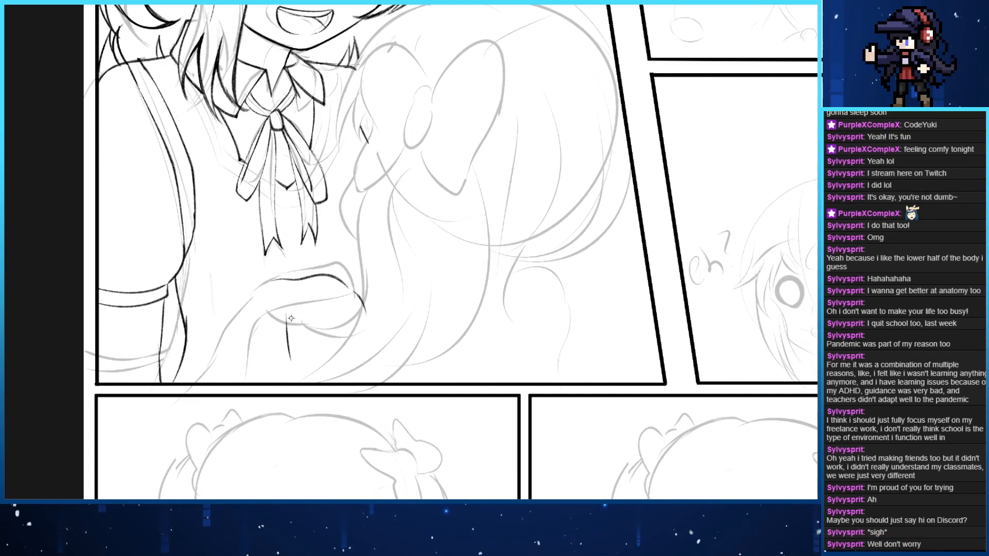
Try a finger line under the hand, undo it, and ink a short outer edge at the end of the hand's contour
mouse_move(272, 315)
mouse_down()
mouse_move(305, 352)
mouse_move(279, 382)
mouse_move(297, 346)
mouse_up()
key(ctrl+z)
key(ctrl+z)
drag(365, 309, 357, 339)
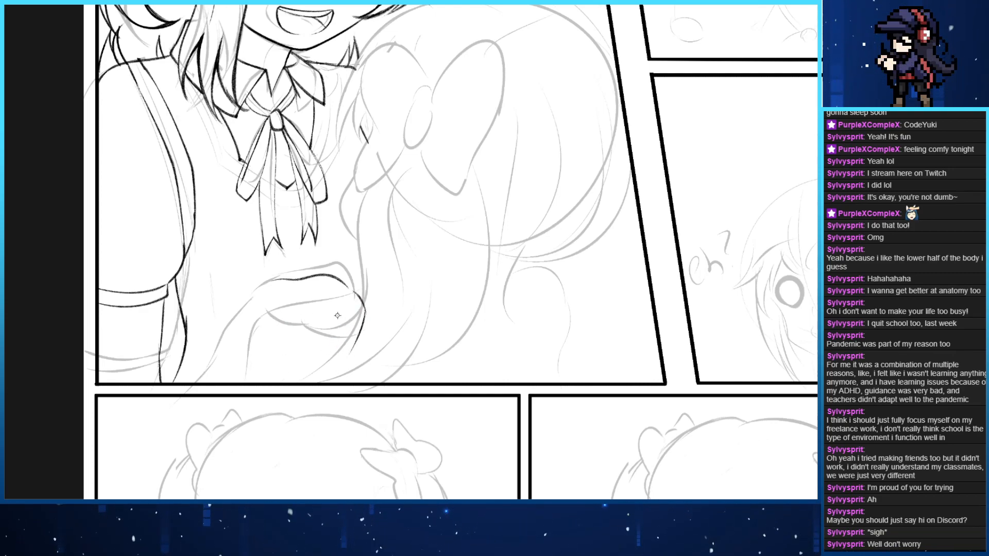
key(ctrl+z)
drag(363, 301, 367, 315)
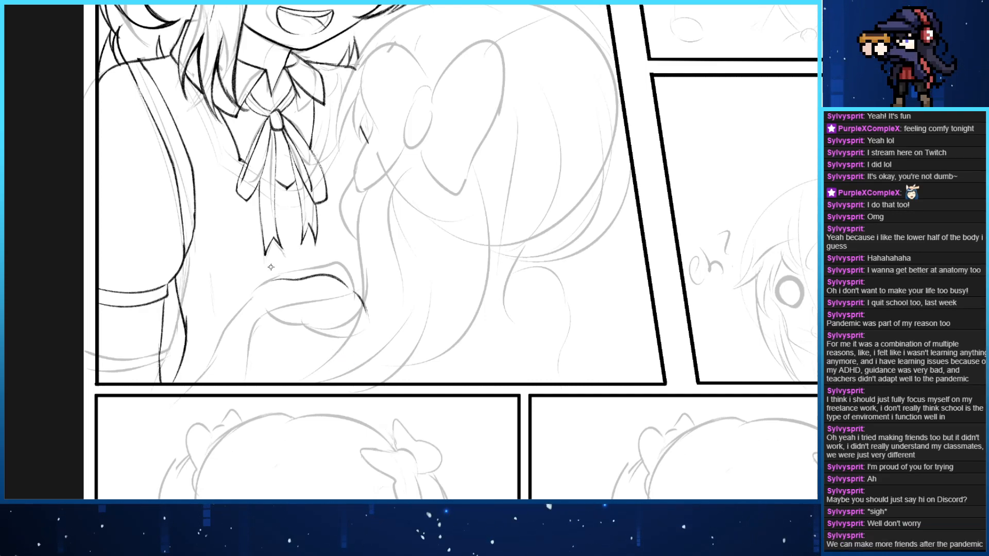
Check the hand in the unflipped view, flip back, and ink the finger lines hanging below the back of the hand
key(h)
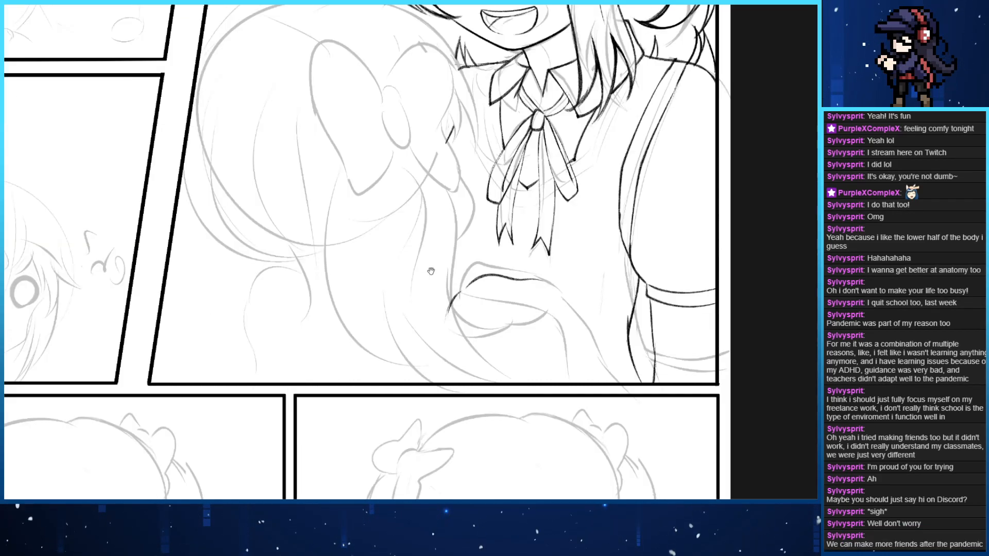
drag(429, 269, 263, 208)
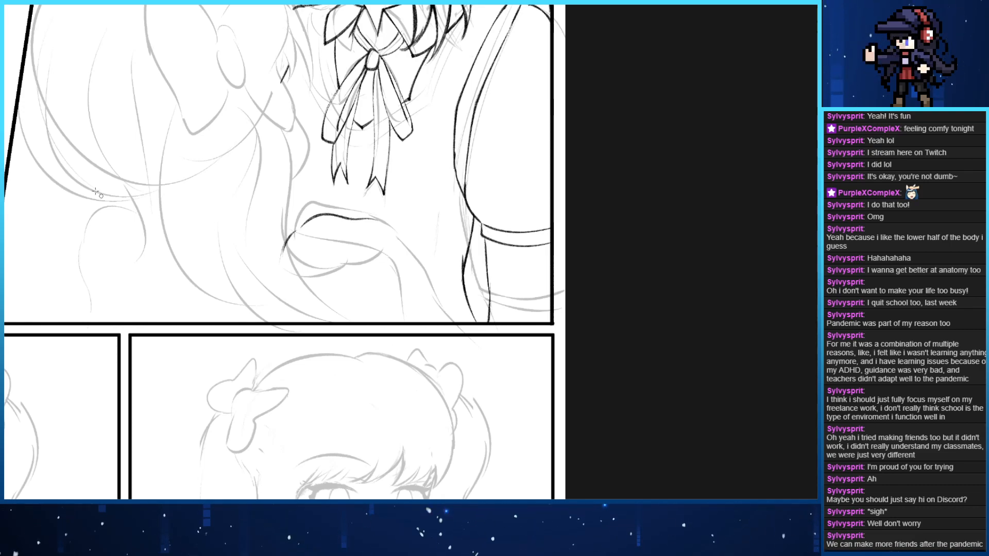
key(h)
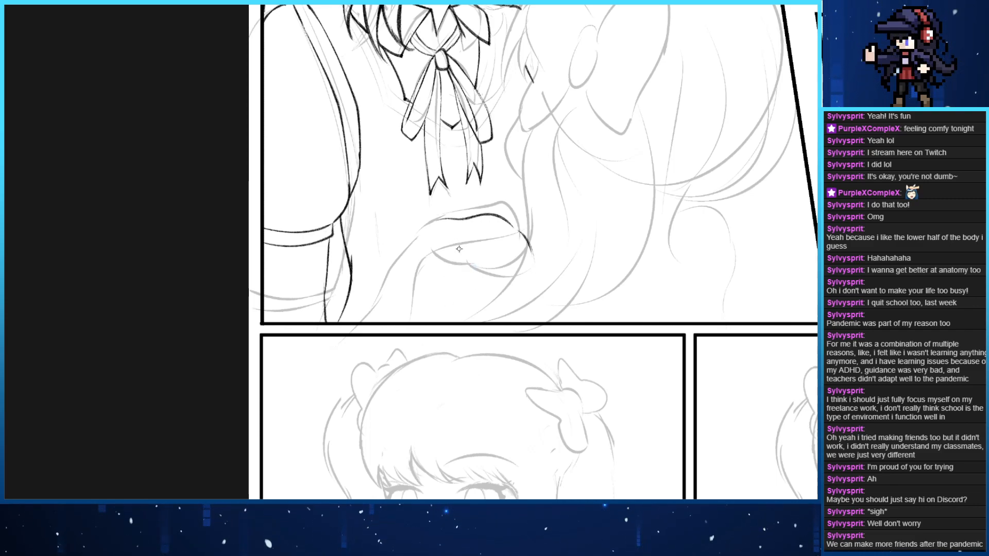
mouse_move(461, 246)
mouse_down()
mouse_move(472, 265)
mouse_move(468, 303)
mouse_move(462, 272)
mouse_move(484, 251)
mouse_move(489, 315)
mouse_up()
drag(482, 270, 486, 313)
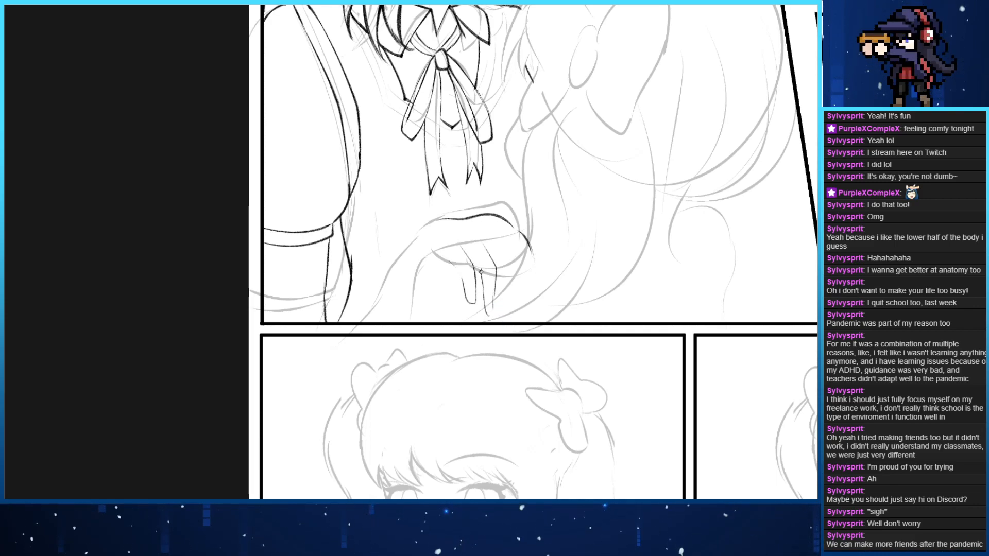
mouse_move(470, 256)
mouse_down()
mouse_move(479, 269)
mouse_move(511, 265)
mouse_move(514, 286)
mouse_up()
key(ctrl+z)
key(ctrl+z)
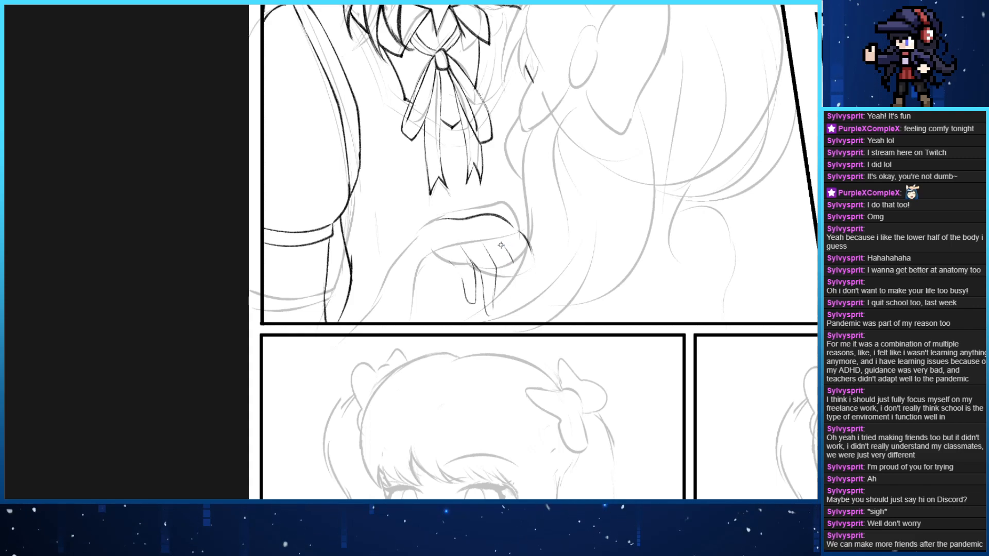
drag(499, 241, 513, 290)
Erase the stray ink at the hand's edge and redraw its outer contour as one curve from the knuckle toward the last finger
key(e)
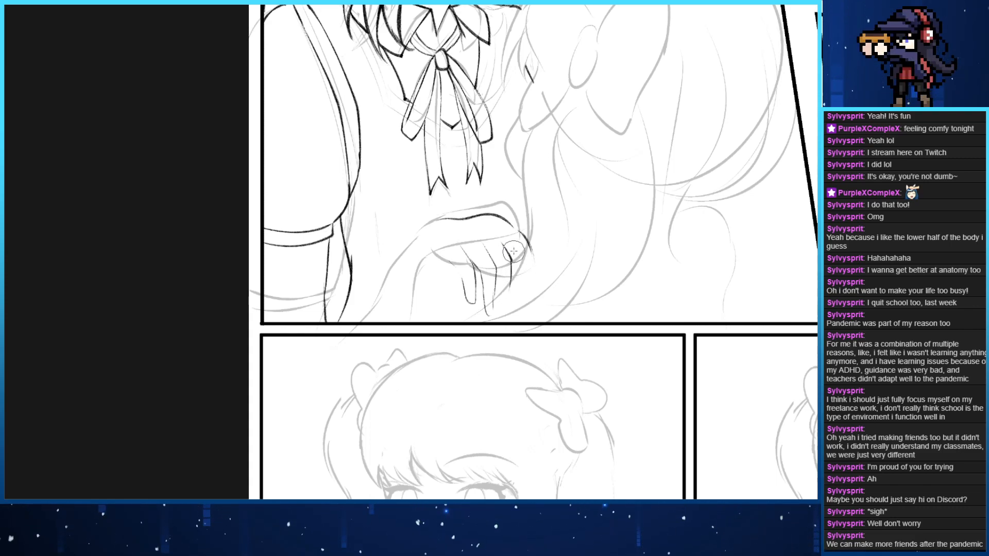
mouse_move(514, 255)
mouse_down()
mouse_move(530, 258)
mouse_move(510, 222)
mouse_move(527, 291)
mouse_up()
key(e)
key(ctrl+z)
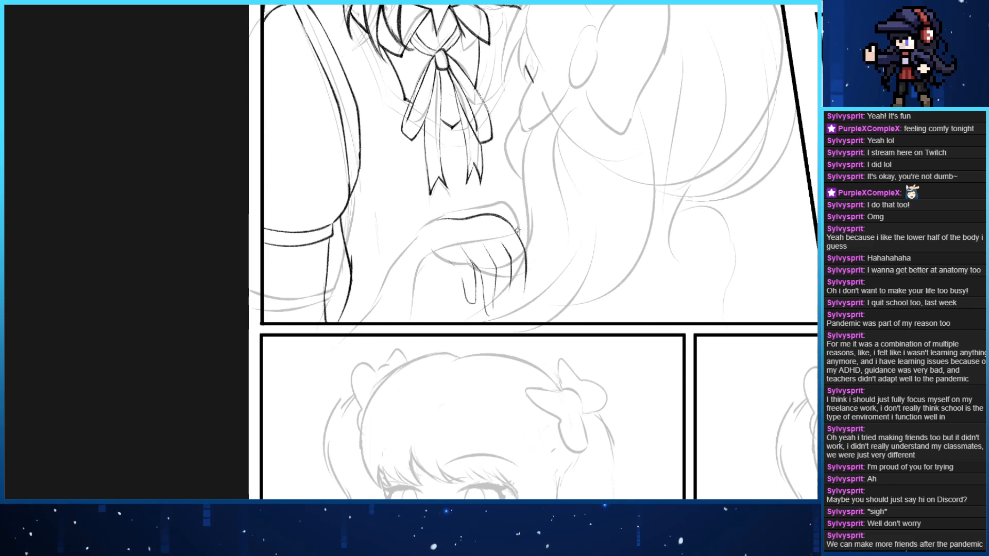
key(ctrl+z)
drag(509, 219, 529, 271)
key(ctrl+z)
mouse_move(509, 219)
mouse_down()
mouse_move(528, 269)
mouse_move(529, 250)
mouse_up()
key(e)
key(ctrl+z)
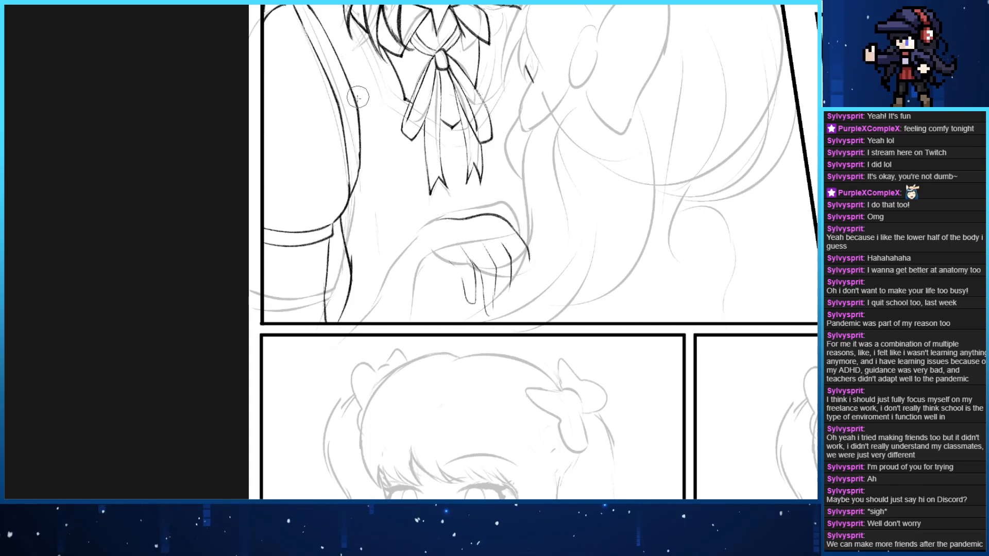
Select the inked hand resting on the second character's hair and try rotating it counterclockwise so the fingers point sideways
mouse_move(411, 221)
mouse_down()
mouse_move(386, 214)
mouse_move(365, 148)
mouse_up()
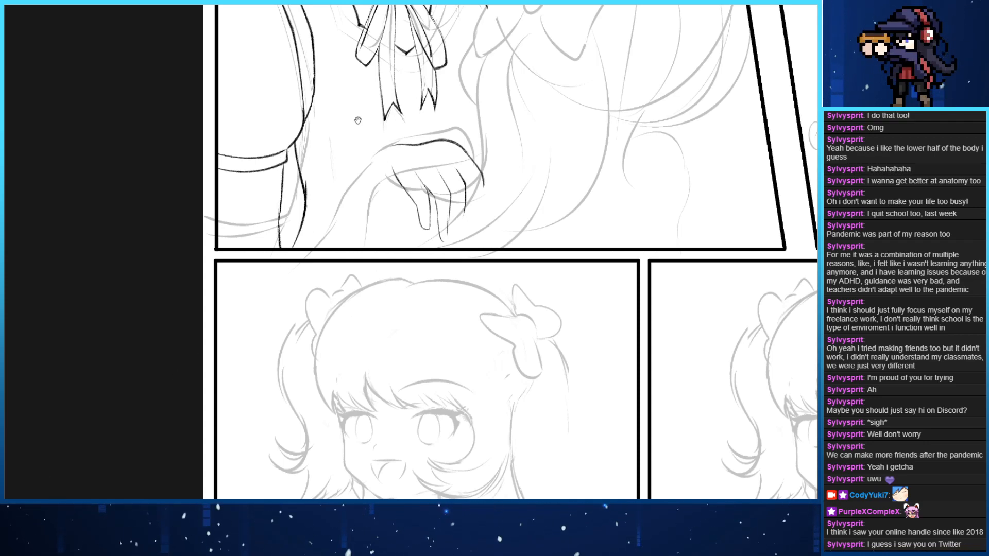
drag(357, 120, 321, 224)
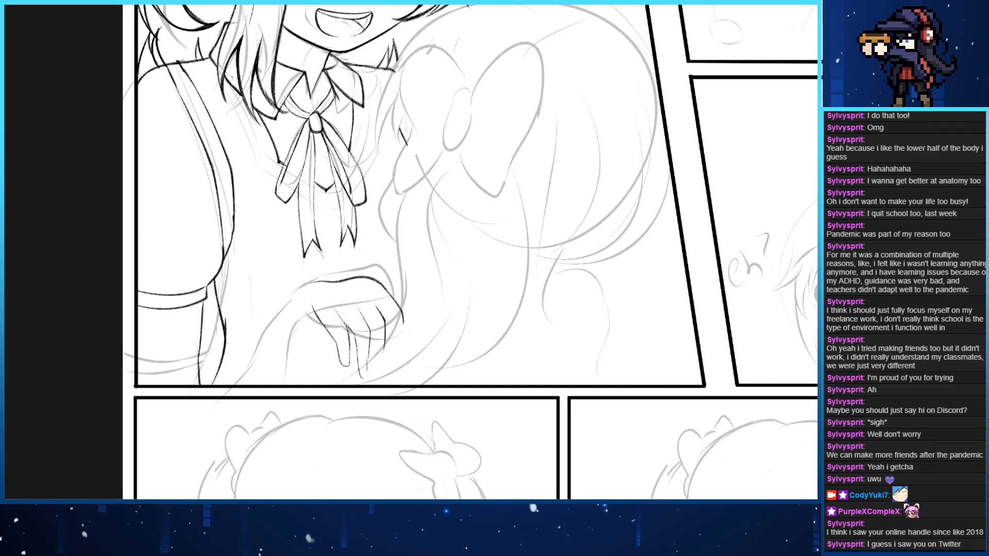
mouse_move(326, 308)
mouse_down()
mouse_move(355, 334)
mouse_move(347, 283)
mouse_up()
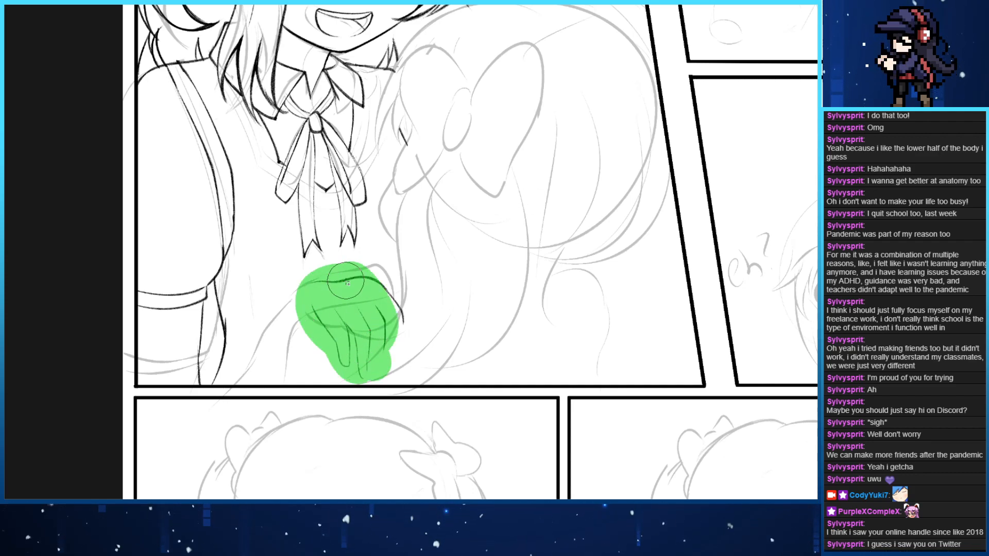
key(ctrl+t)
drag(459, 301, 399, 316)
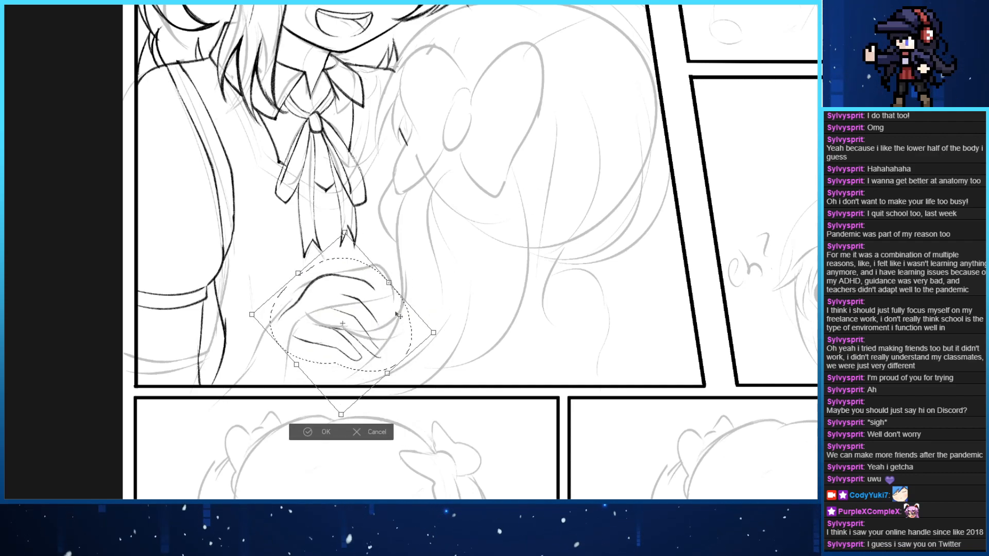
click(319, 432)
key(ctrl+d)
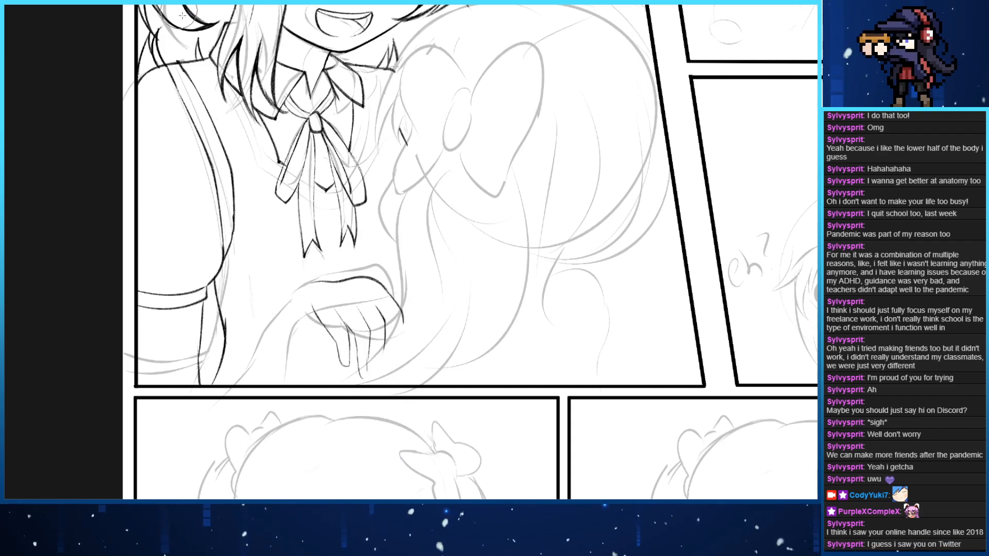
Erase the inked hand's contour and fingers, trying a shifted placement of the finger lines before clearing them too
drag(309, 305, 386, 314)
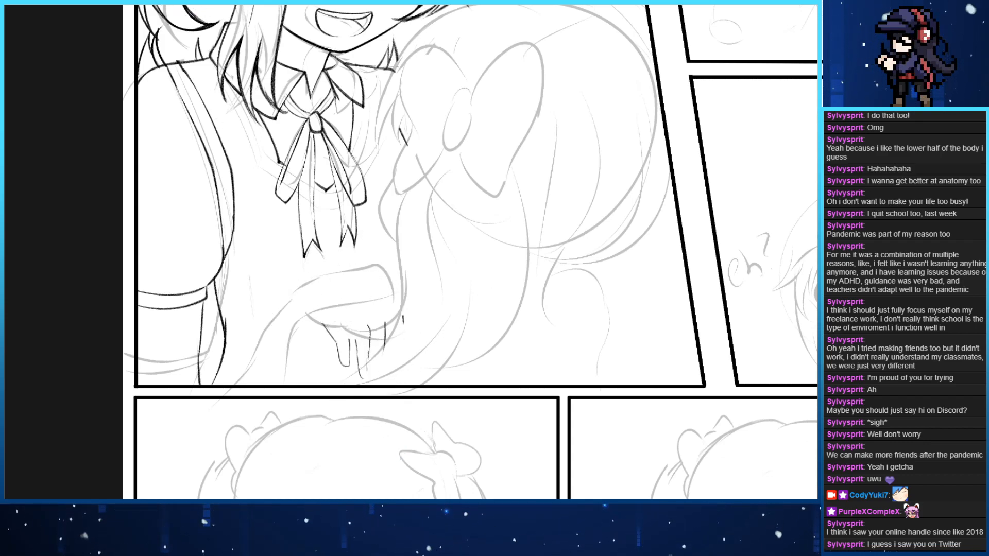
mouse_move(338, 346)
mouse_down()
mouse_move(407, 319)
mouse_move(356, 379)
mouse_move(367, 336)
mouse_move(359, 320)
mouse_up()
key(ctrl+t)
drag(445, 284, 425, 278)
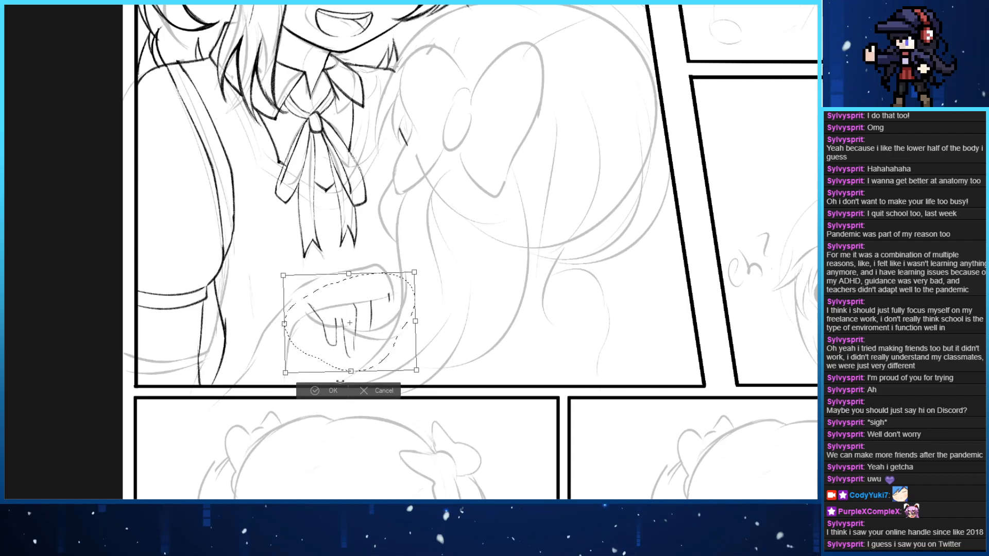
click(332, 390)
key(ctrl+d)
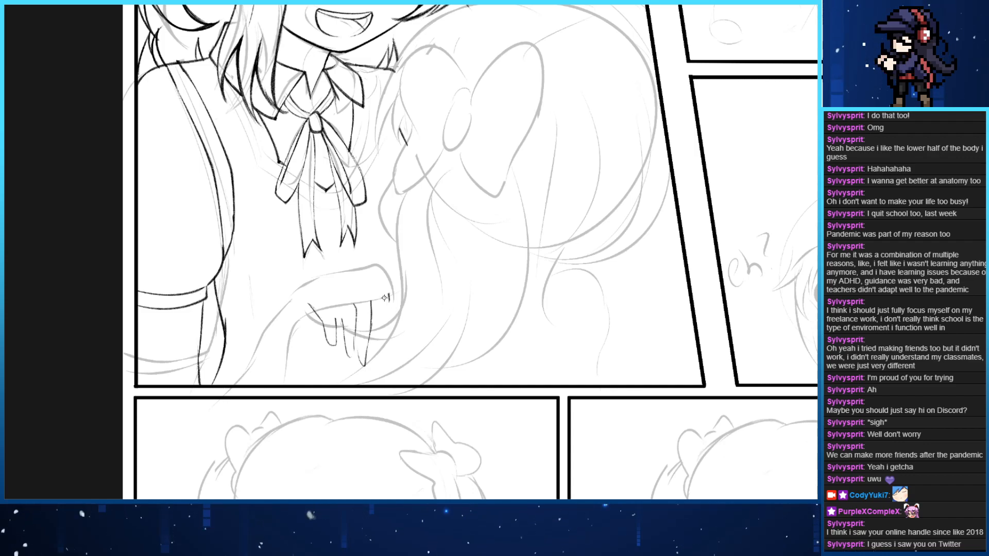
key(e)
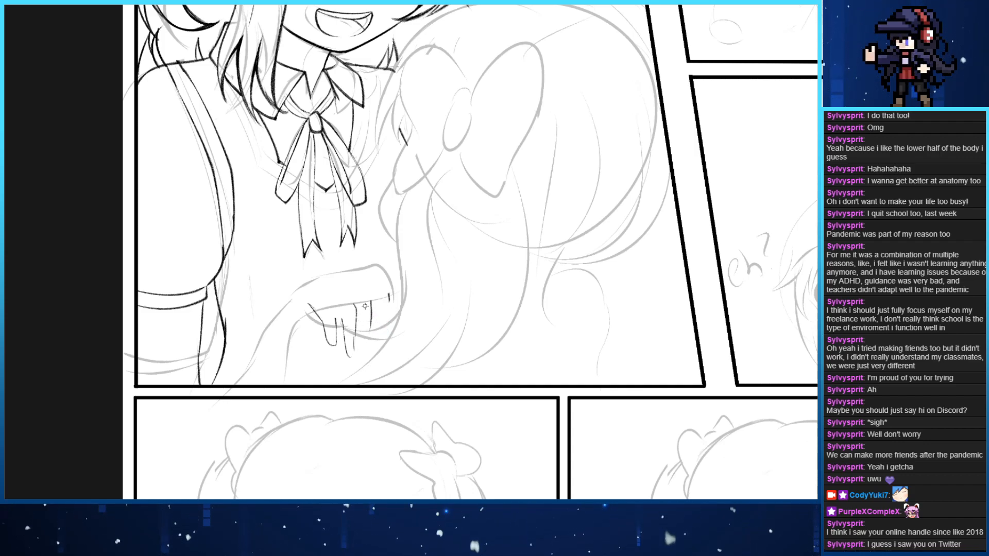
mouse_move(381, 296)
mouse_down()
mouse_move(361, 286)
mouse_move(319, 309)
mouse_move(319, 329)
mouse_up()
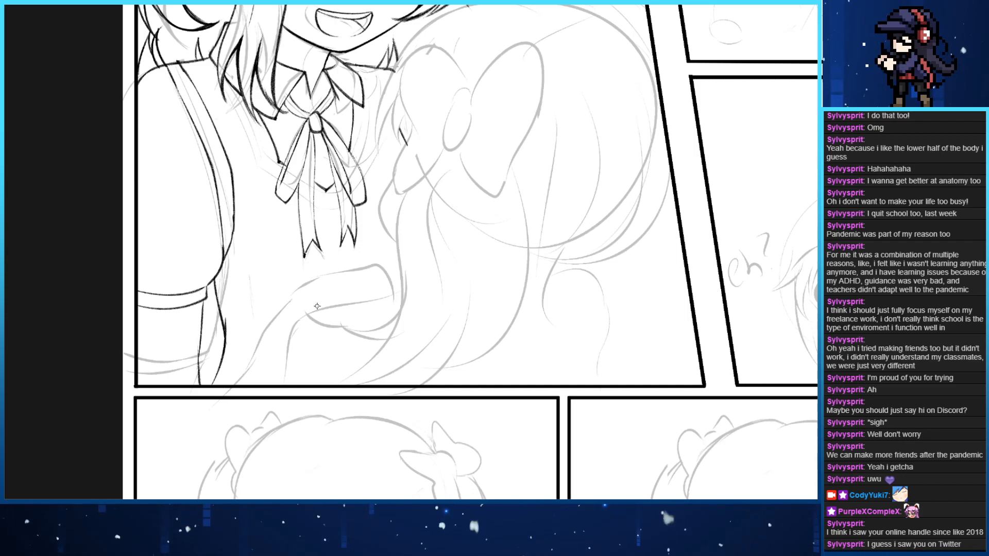
Ink a new hand over the sketch, with overlapping bent fingers and an outer wrist line running down from the first knuckle
mouse_move(302, 298)
mouse_down()
mouse_move(327, 305)
mouse_move(336, 344)
mouse_up()
drag(319, 322, 328, 335)
mouse_move(326, 279)
mouse_down()
mouse_move(359, 304)
mouse_move(364, 337)
mouse_up()
mouse_move(358, 278)
mouse_down()
mouse_move(361, 270)
mouse_move(380, 299)
mouse_up()
mouse_move(371, 296)
mouse_down()
mouse_move(358, 284)
mouse_move(383, 334)
mouse_up()
mouse_move(371, 276)
mouse_down()
mouse_move(390, 297)
mouse_move(387, 325)
mouse_move(362, 356)
mouse_move(350, 341)
mouse_up()
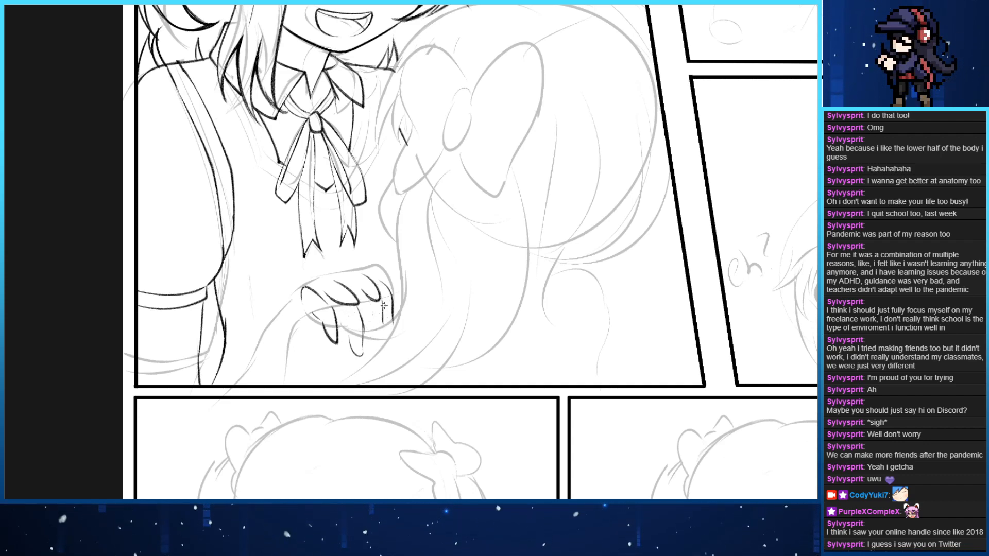
mouse_move(382, 301)
mouse_down()
mouse_move(382, 360)
mouse_move(374, 357)
mouse_up()
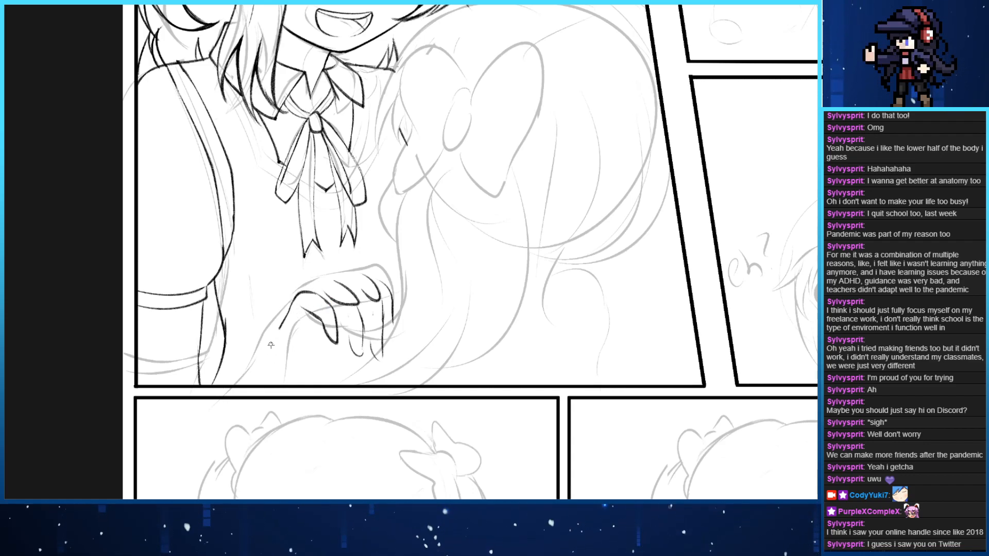
drag(296, 304, 272, 369)
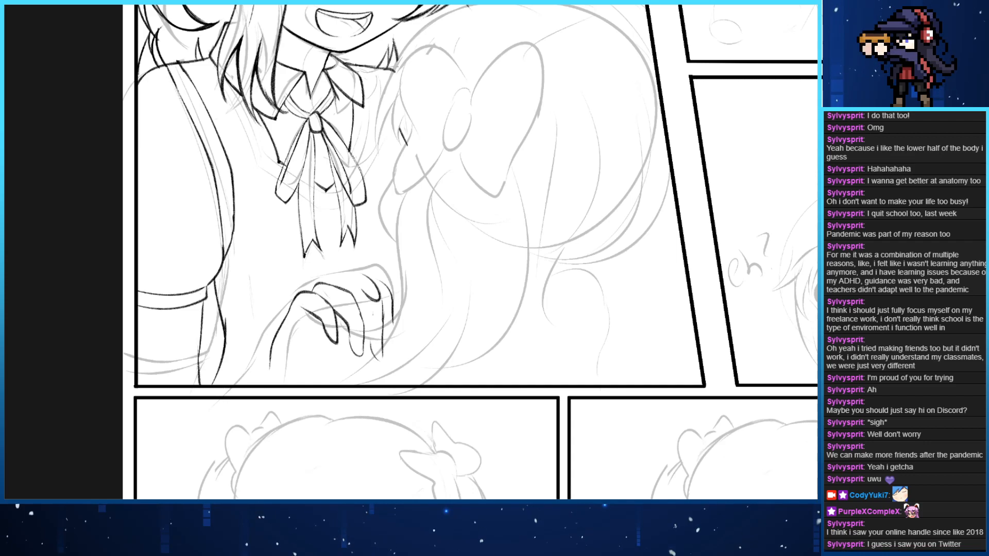
Redraw the knuckle curves of the outer fingers down to their tips and erase the overlapping stray lines
drag(372, 299, 344, 272)
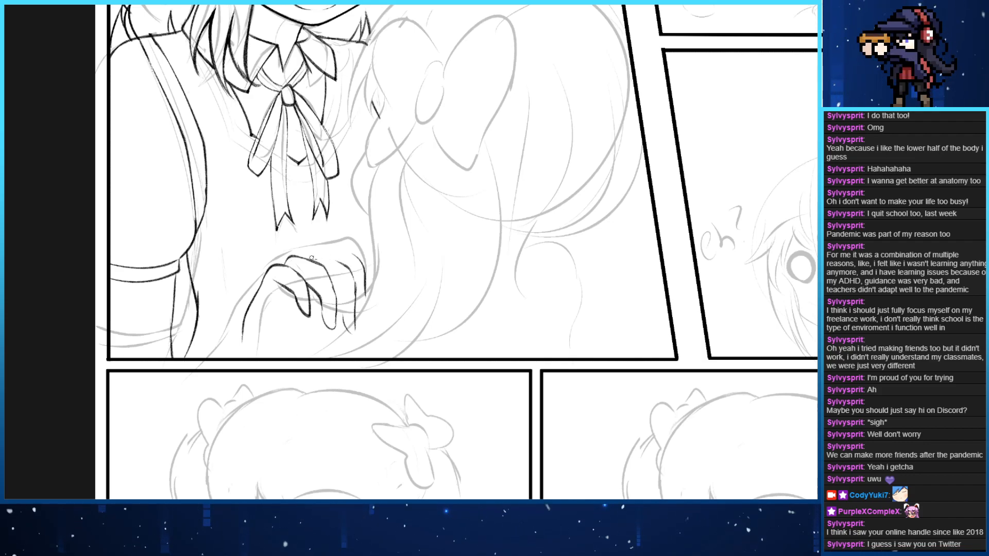
mouse_move(309, 257)
mouse_down()
mouse_move(346, 267)
mouse_move(358, 323)
mouse_move(340, 296)
mouse_up()
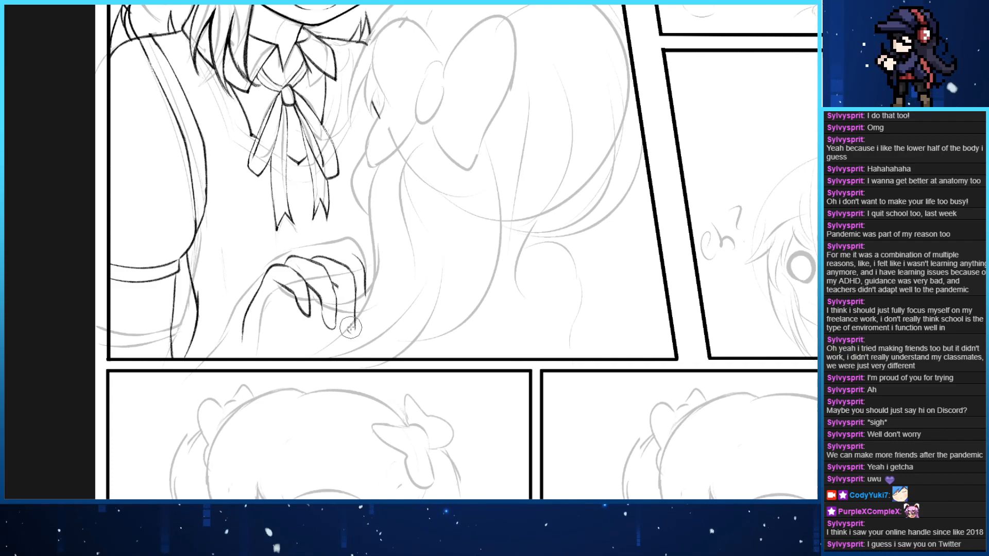
mouse_move(340, 299)
mouse_down()
mouse_move(355, 336)
mouse_move(360, 320)
mouse_up()
key(e)
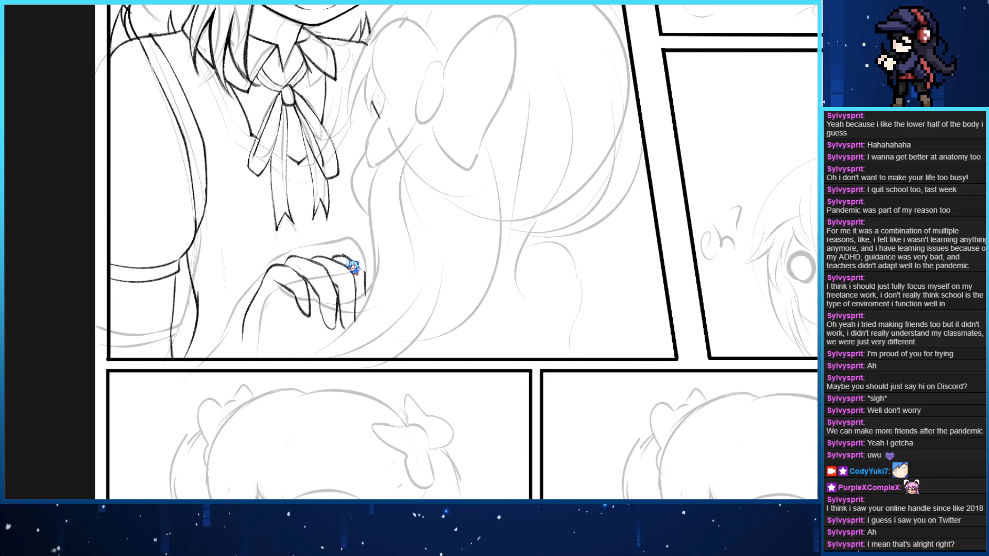
mouse_move(353, 260)
mouse_down()
mouse_move(366, 278)
mouse_move(364, 313)
mouse_up()
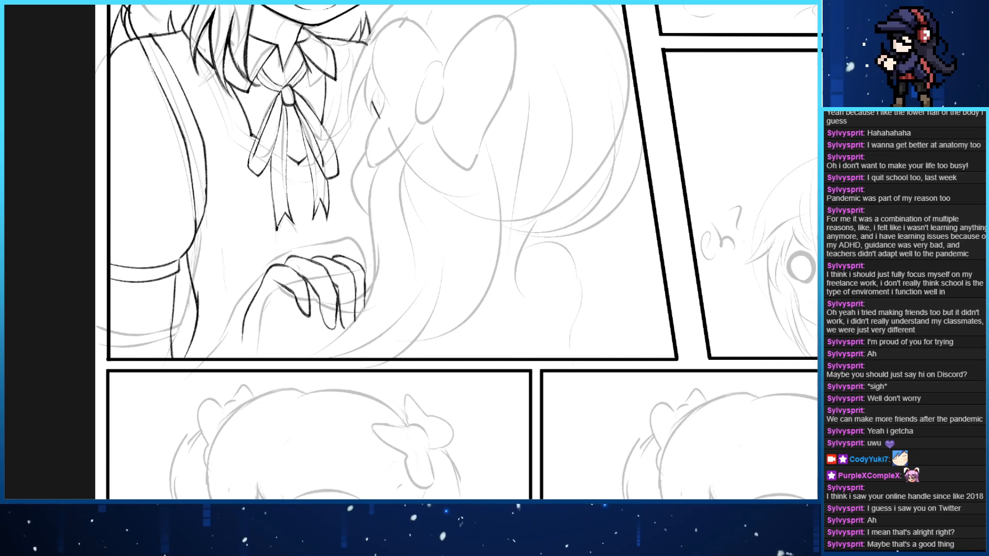
Switch to the rabbit photo, look at it up close, and return to the comic page
drag(296, 235, 303, 205)
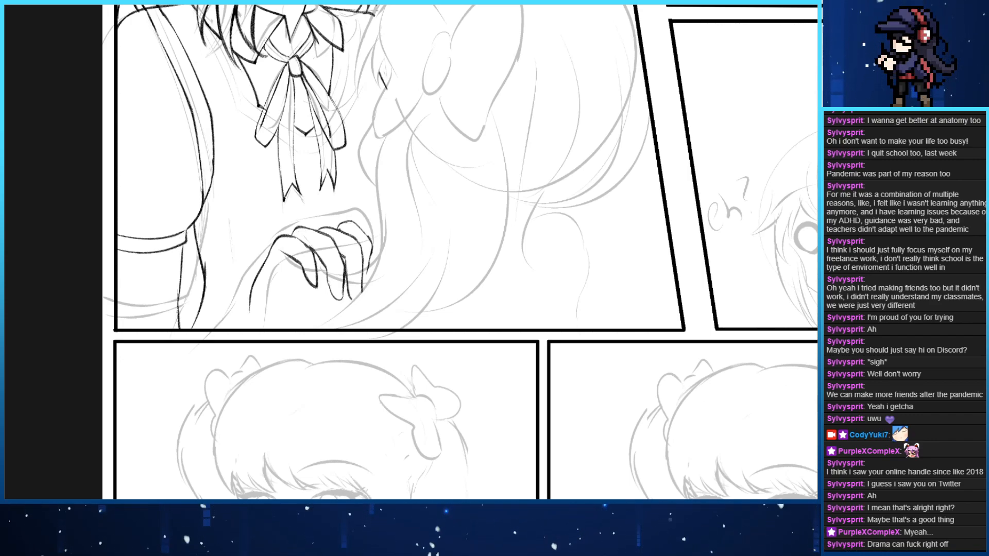
click(19, 6)
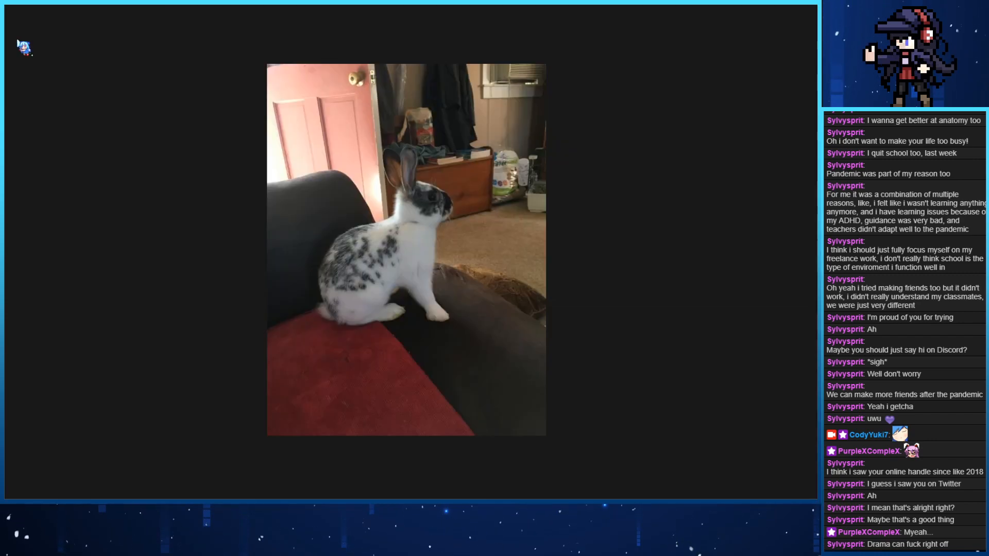
scroll(529, 121, up, 5)
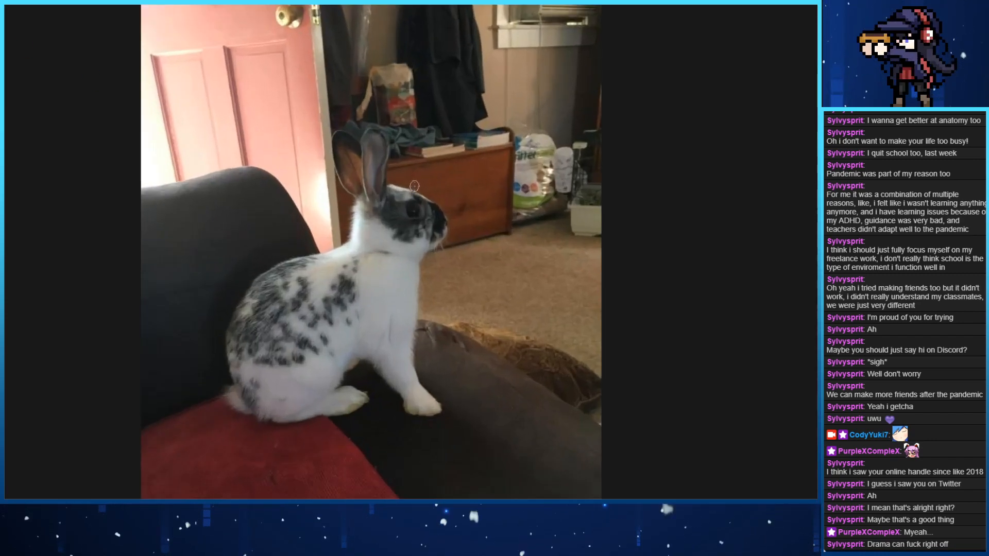
drag(466, 160, 471, 116)
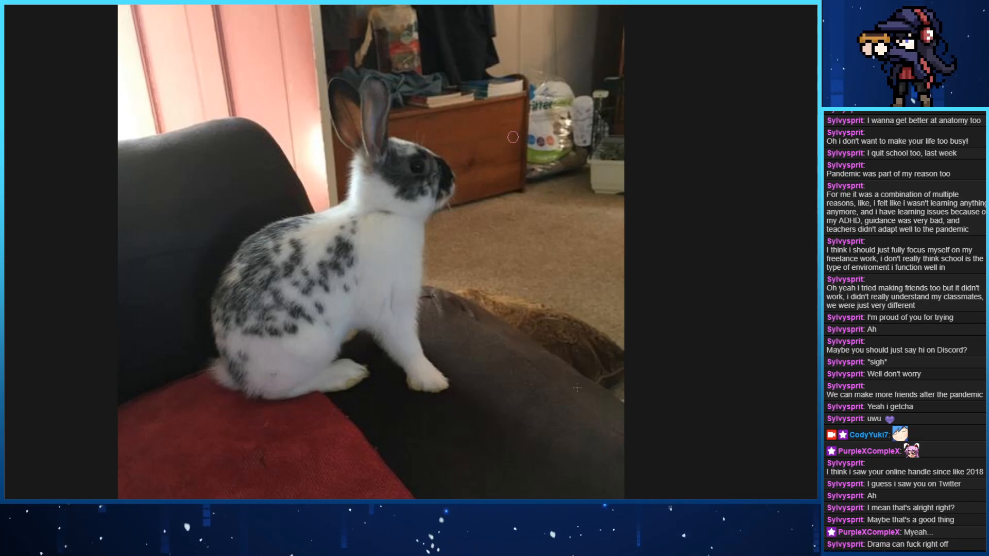
scroll(404, 294, up, 3)
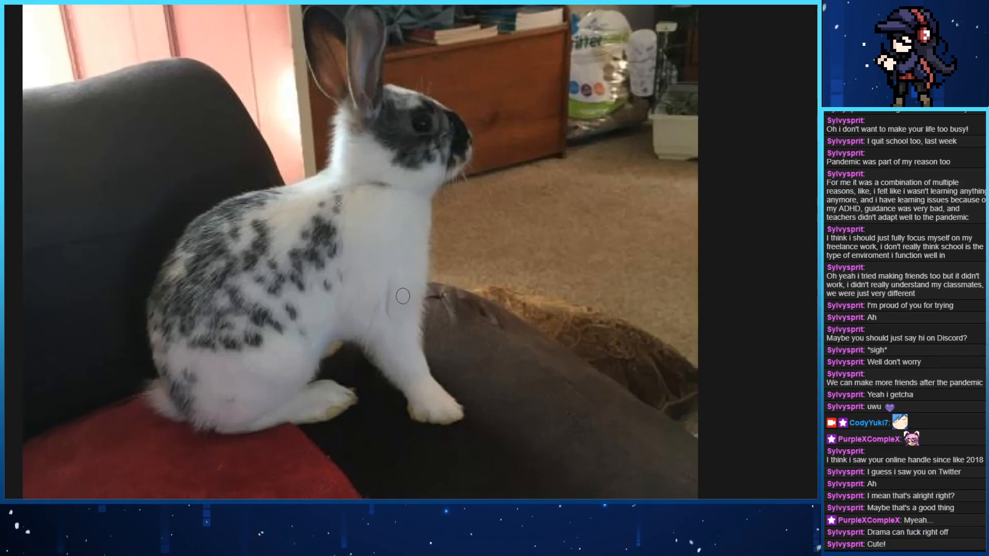
drag(404, 294, 445, 320)
scroll(372, 222, down, 3)
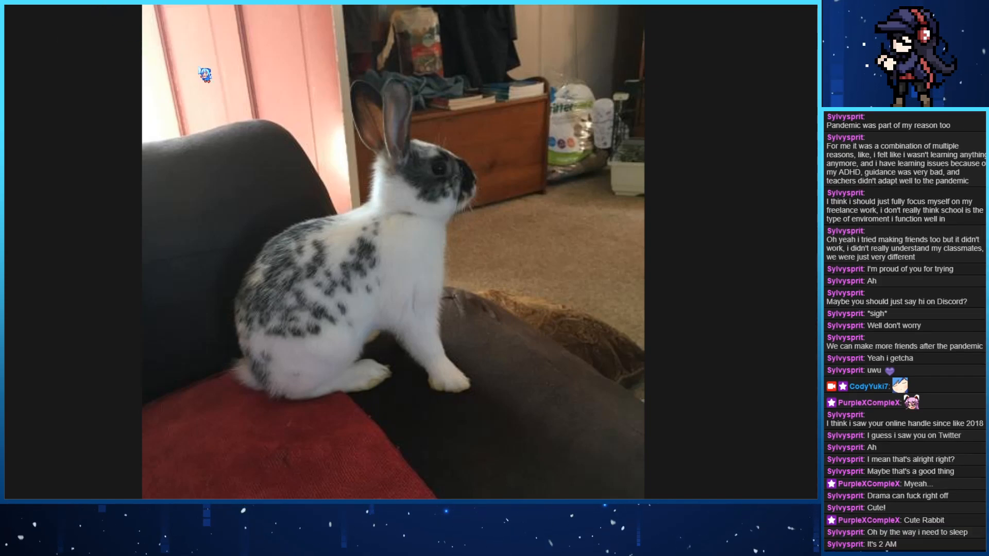
key(alt+Tab)
Ink the inner wrist line from the base of the thumb down to the panel's lower border, redrawing the curve after undoing attempts
drag(353, 198, 333, 205)
mouse_move(273, 245)
mouse_down()
mouse_move(284, 207)
mouse_move(250, 304)
mouse_up()
key(ctrl+z)
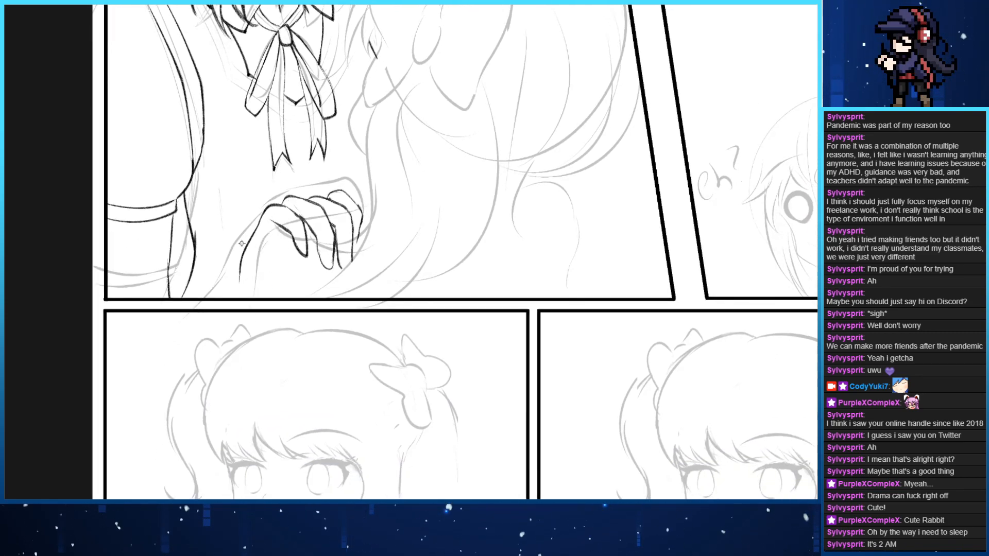
drag(280, 225, 253, 290)
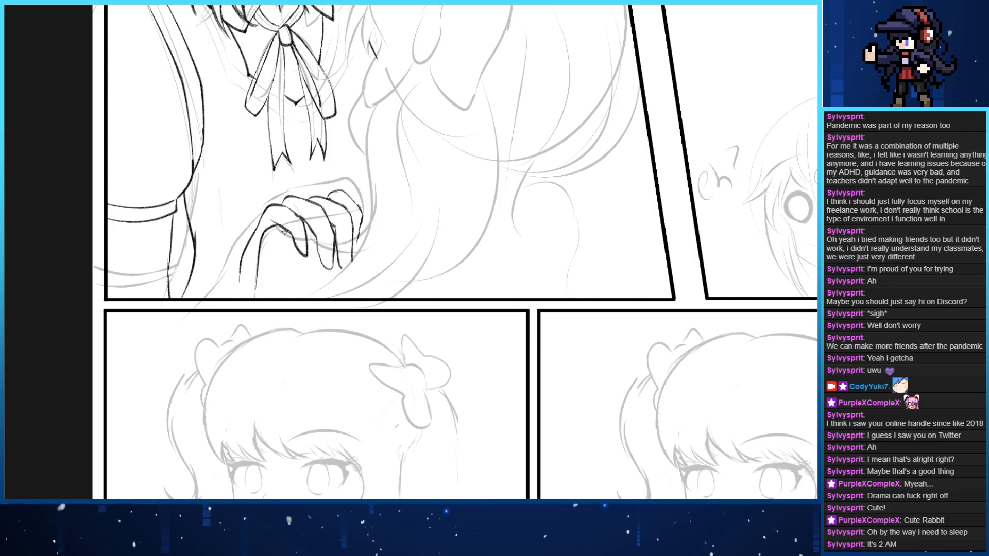
key(ctrl+z)
drag(282, 227, 253, 290)
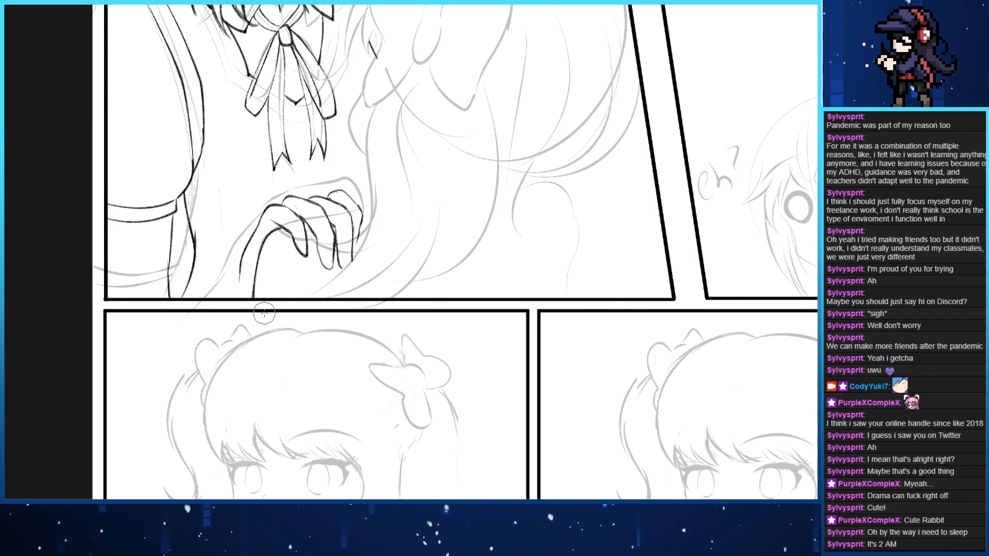
mouse_move(311, 220)
mouse_down()
mouse_move(259, 265)
mouse_move(324, 207)
mouse_up()
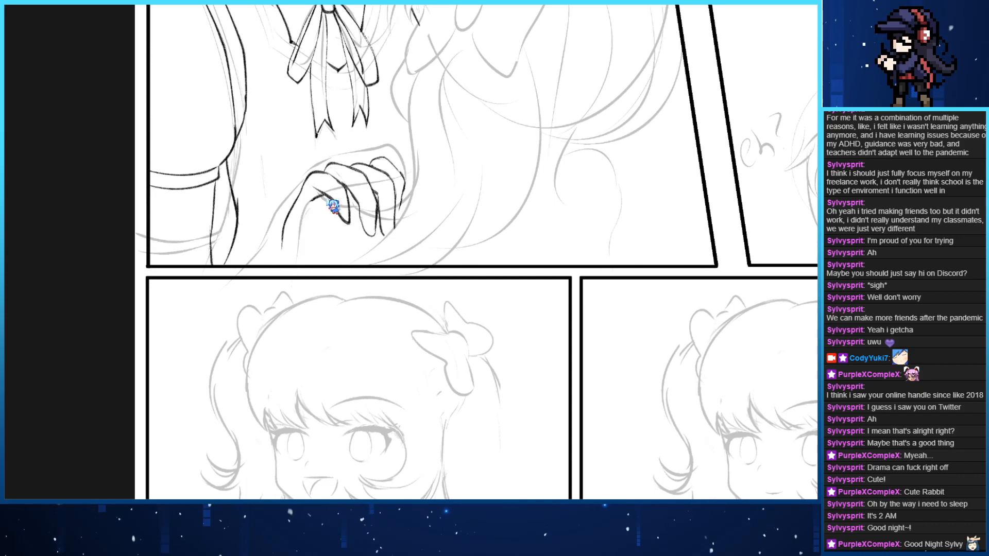
drag(305, 211, 283, 268)
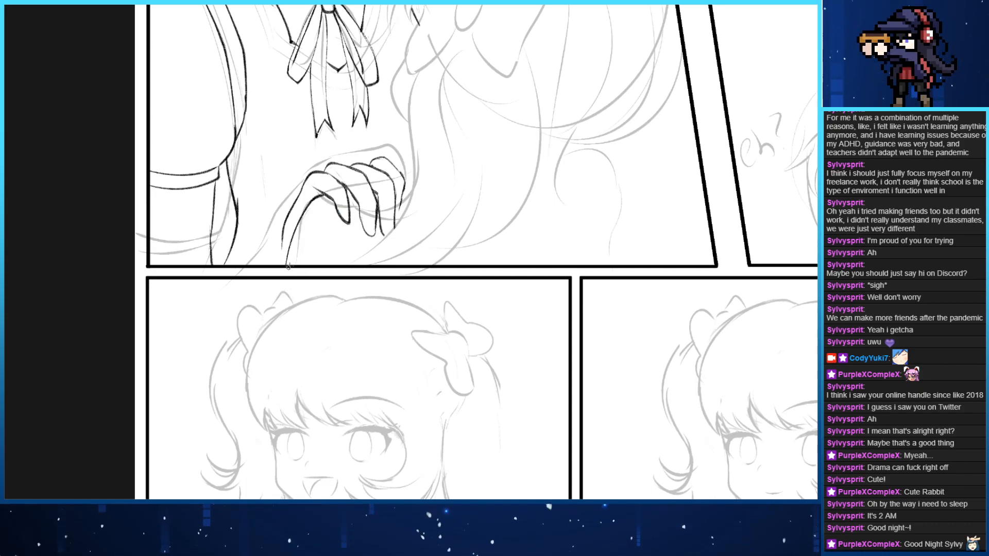
drag(299, 230, 287, 264)
key(ctrl+z)
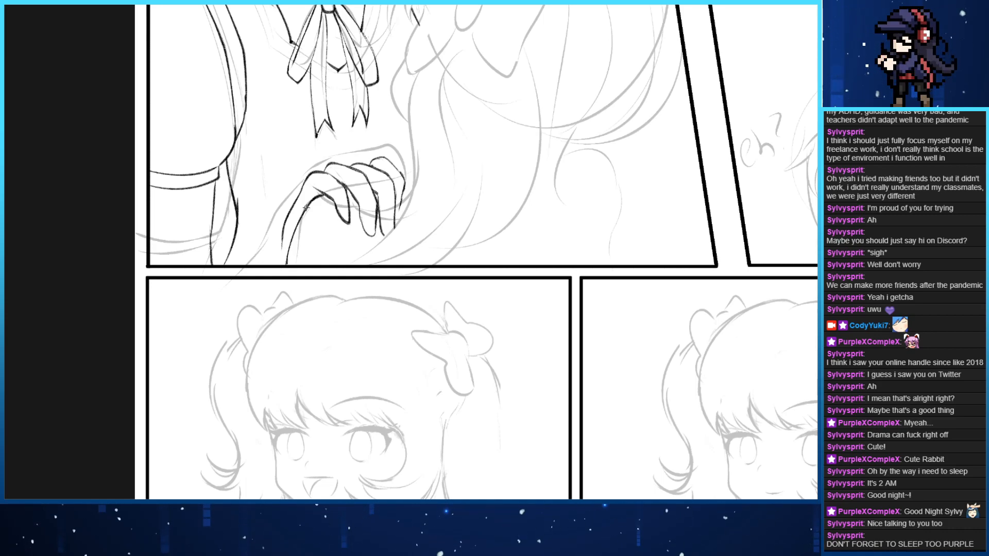
Check the redrawn hand and wrist against the capped character's torso and the rest of the panel
mouse_move(416, 125)
mouse_down()
mouse_move(256, 197)
mouse_move(446, 194)
mouse_move(460, 203)
mouse_up()
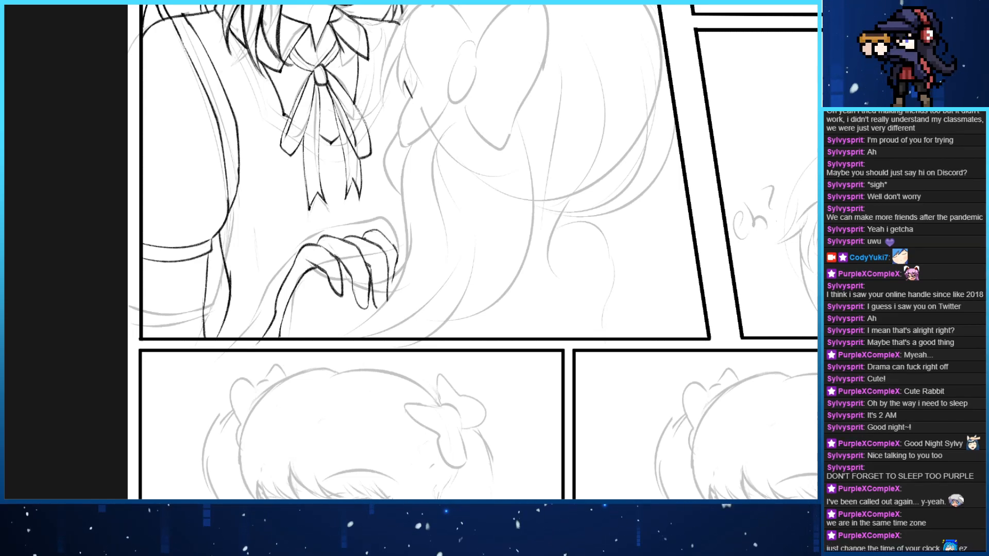
drag(325, 216, 306, 229)
scroll(306, 230, down, 2)
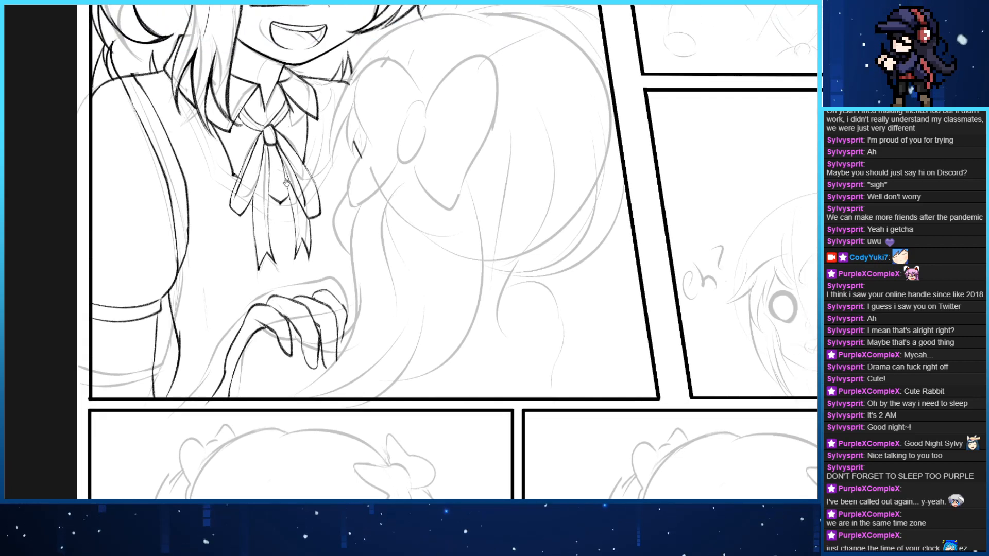
scroll(309, 242, up, 1)
scroll(299, 288, up, 1)
drag(292, 338, 312, 288)
drag(318, 326, 340, 225)
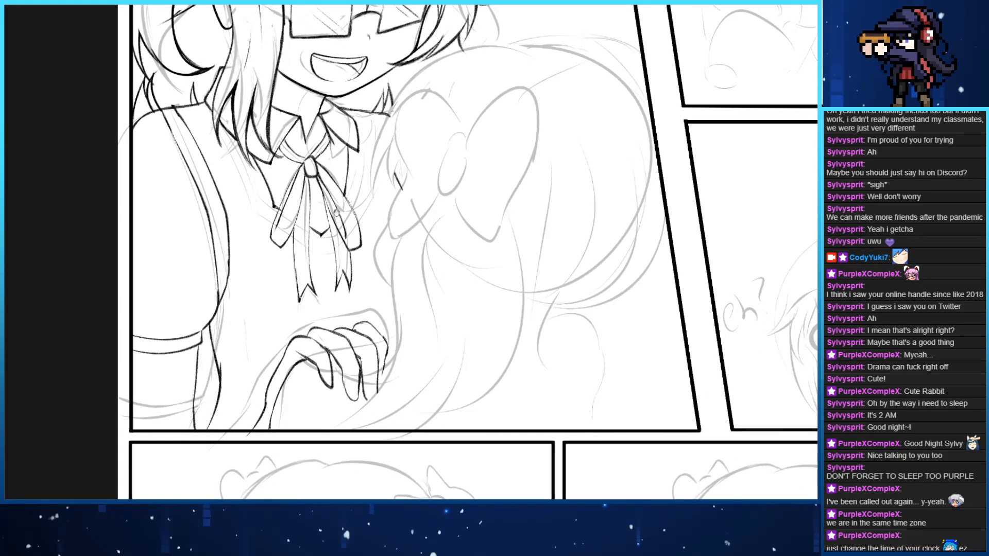
drag(213, 299, 305, 281)
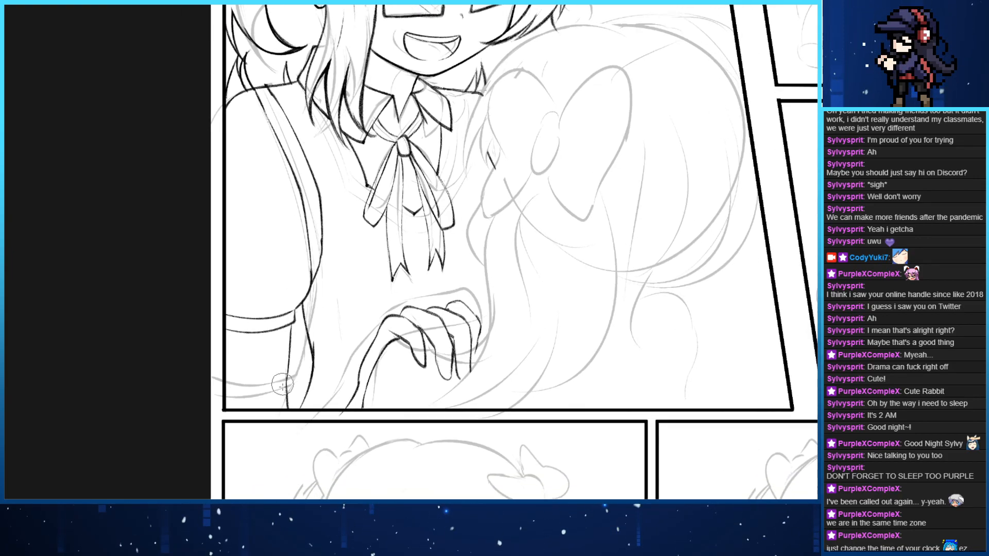
Erase the capped character's sleeve cuff, the sleeve edge above it and the forearm's inked line
drag(287, 407, 288, 368)
mouse_move(302, 324)
mouse_down()
mouse_move(291, 392)
mouse_move(291, 326)
mouse_move(242, 308)
mouse_move(265, 309)
mouse_move(293, 279)
mouse_move(312, 285)
mouse_move(297, 305)
mouse_up()
key(e)
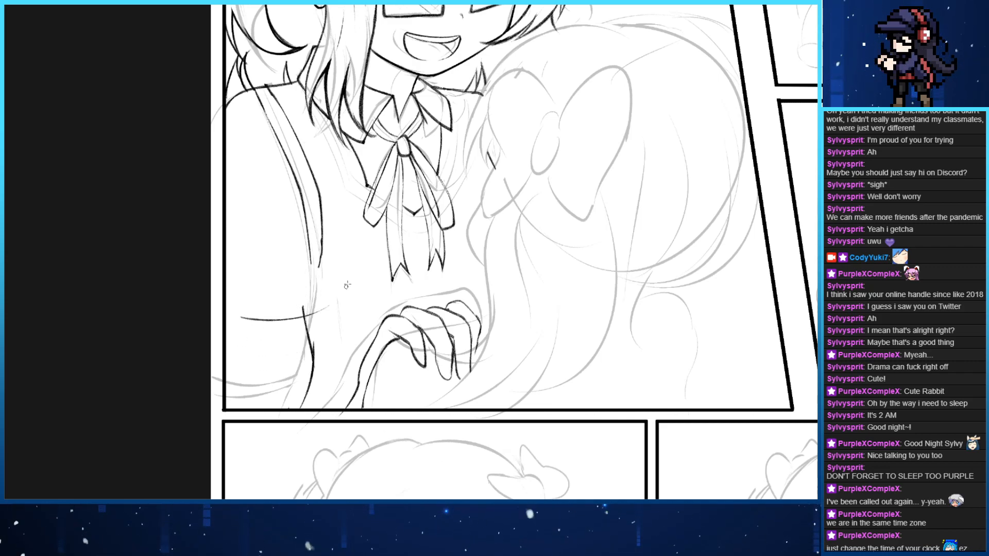
key(b)
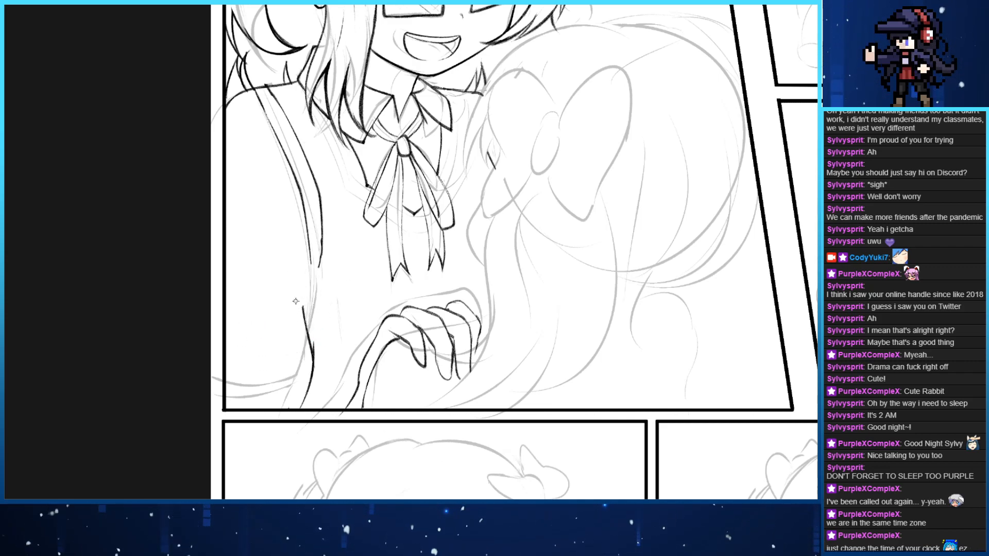
Ink new slanted forearm lines from below the sleeve to the panel's lower border
mouse_move(303, 309)
mouse_down()
mouse_move(315, 427)
mouse_move(297, 338)
mouse_move(321, 305)
mouse_up()
key(e)
key(b)
key(ctrl+z)
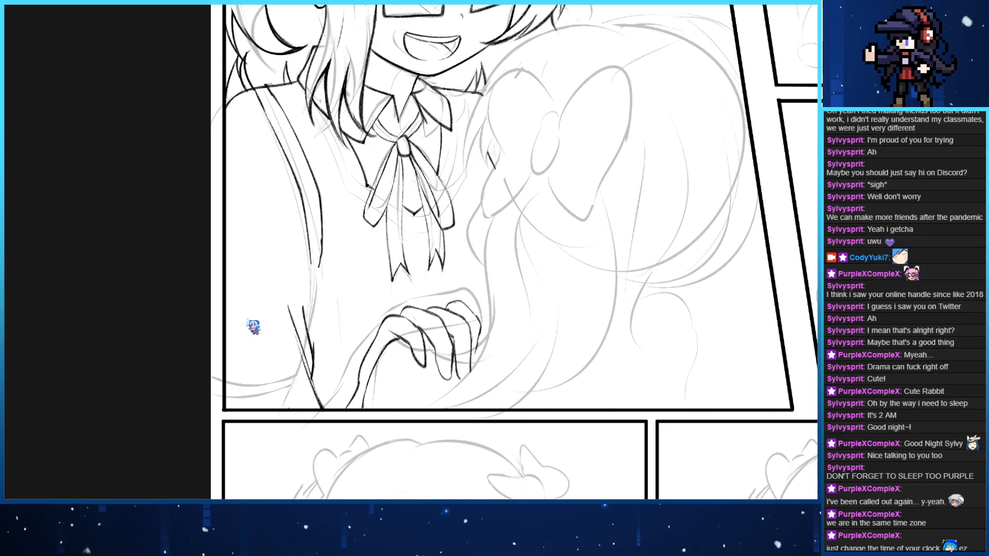
Ink the cuff's lower edge as an upward arch from the panel's side border to the forearm, redrawing it after undoing attempts
drag(226, 325, 333, 325)
key(ctrl+z)
drag(222, 329, 327, 311)
key(ctrl+z)
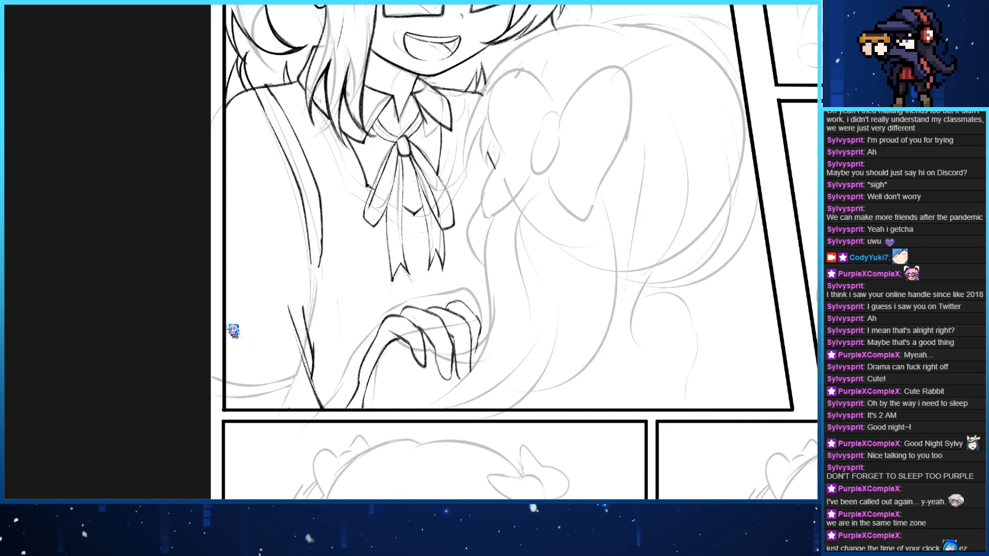
drag(226, 320, 316, 320)
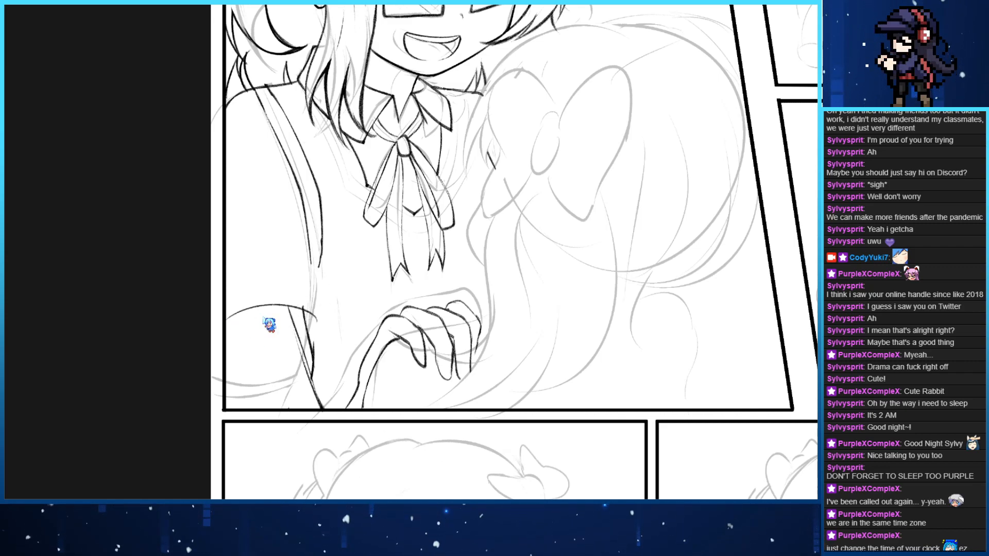
key(ctrl+z)
drag(227, 313, 297, 326)
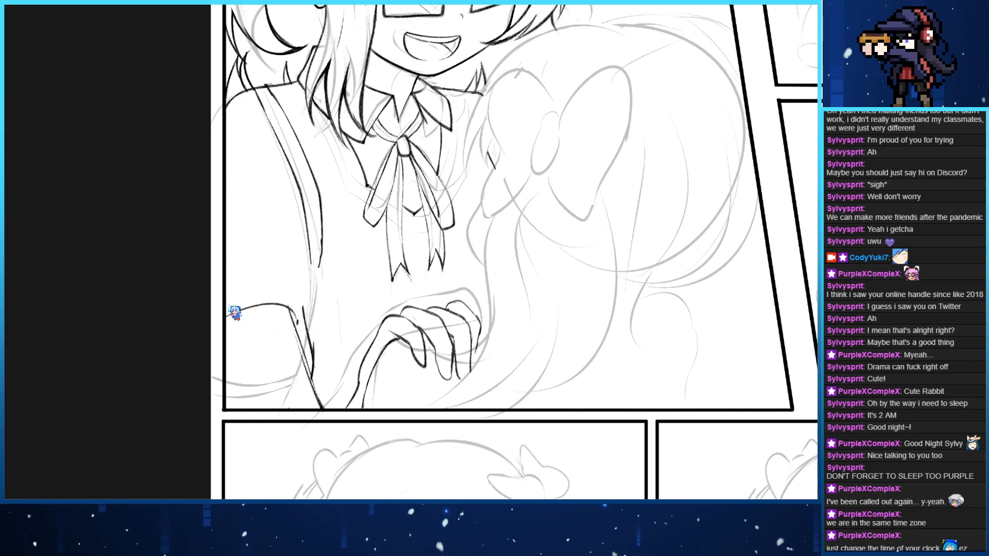
drag(297, 321, 225, 313)
key(ctrl+z)
mouse_move(297, 321)
mouse_down()
mouse_move(224, 318)
mouse_move(295, 310)
mouse_up()
key(ctrl+z)
Ink the cuff's upper edge as a parallel arch and reconnect the sleeve's outer edge to the cuff
mouse_move(236, 305)
mouse_down()
mouse_move(270, 298)
mouse_move(312, 313)
mouse_move(218, 306)
mouse_move(301, 319)
mouse_up()
key(ctrl+z)
key(ctrl+z)
key(ctrl+z)
key(ctrl+z)
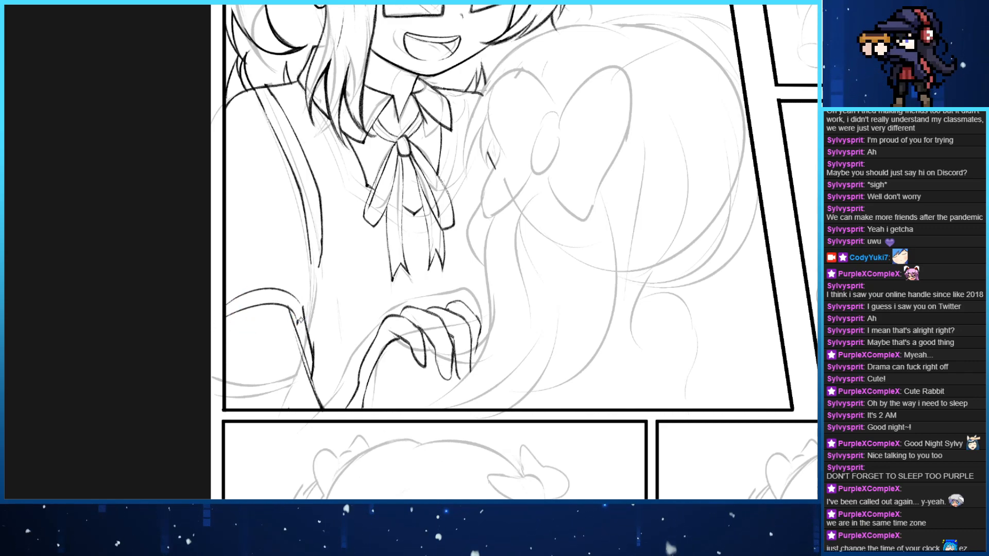
key(ctrl+z)
drag(226, 307, 275, 294)
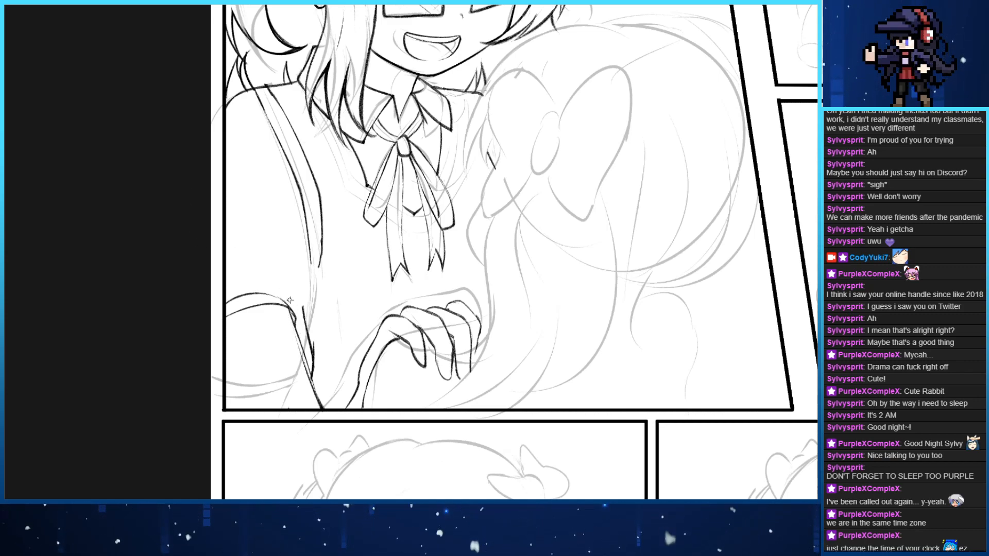
drag(290, 306, 309, 256)
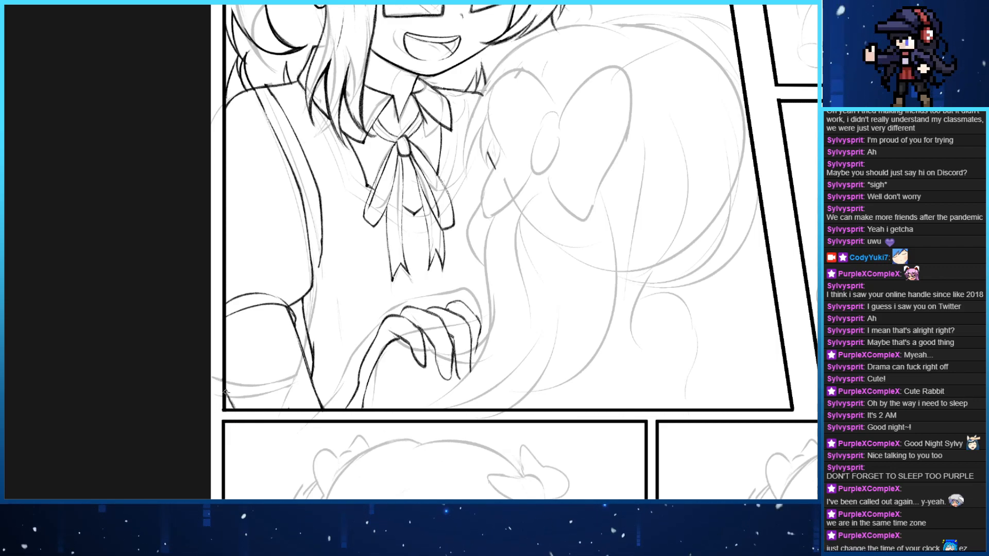
Clean up and re-ink the cuff's corner where the sleeve meets the forearm, working on the rotated canvas
key(Delete)
key(Delete)
key(Delete)
key(Delete)
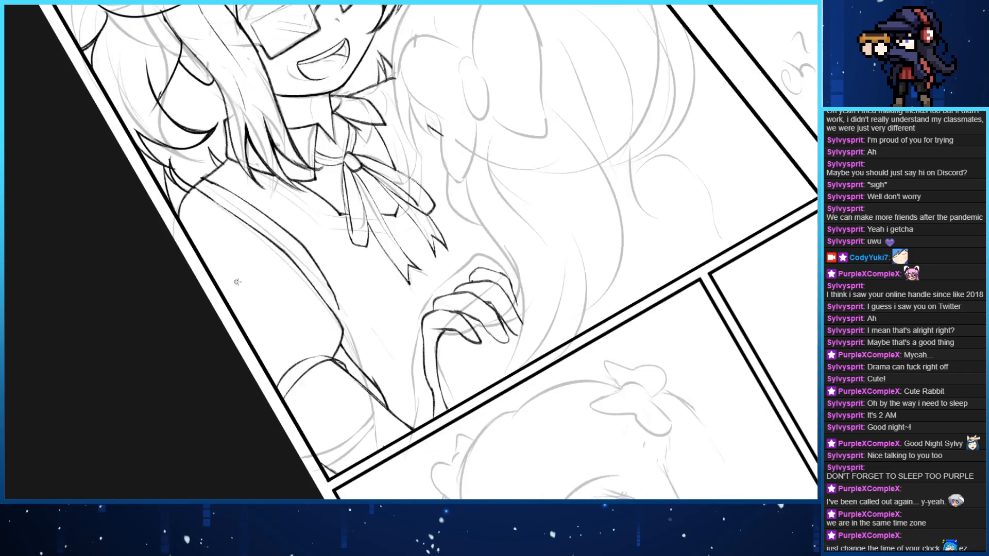
drag(372, 356, 359, 307)
key(e)
mouse_move(345, 384)
mouse_down()
mouse_move(358, 354)
mouse_move(351, 389)
mouse_move(375, 334)
mouse_up()
key(n)
key(ctrl+z)
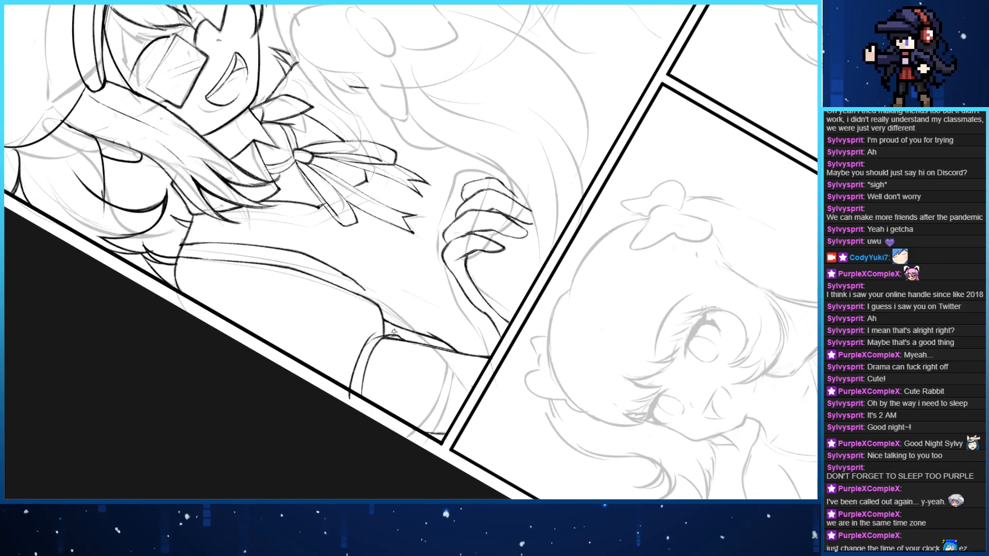
key(e)
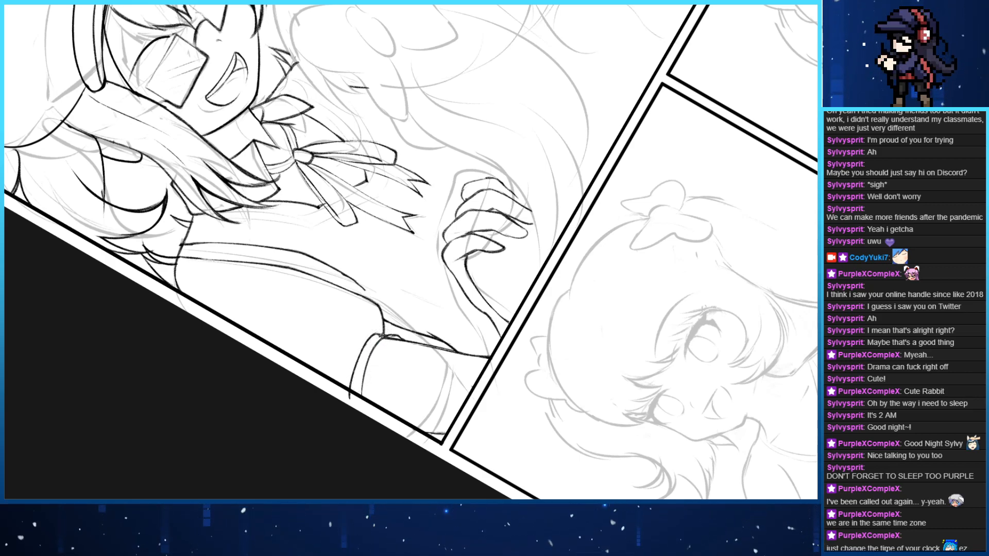
key(n)
key(e)
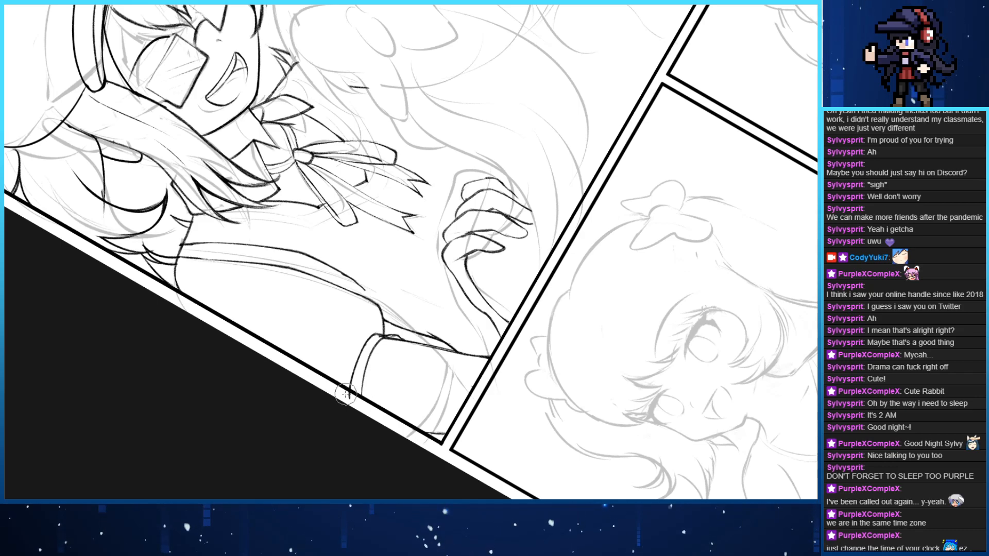
Erase the cuff's lower curve and stray line ends and redraw the curve out to the panel border
drag(346, 395, 364, 416)
key(n)
drag(362, 380, 363, 396)
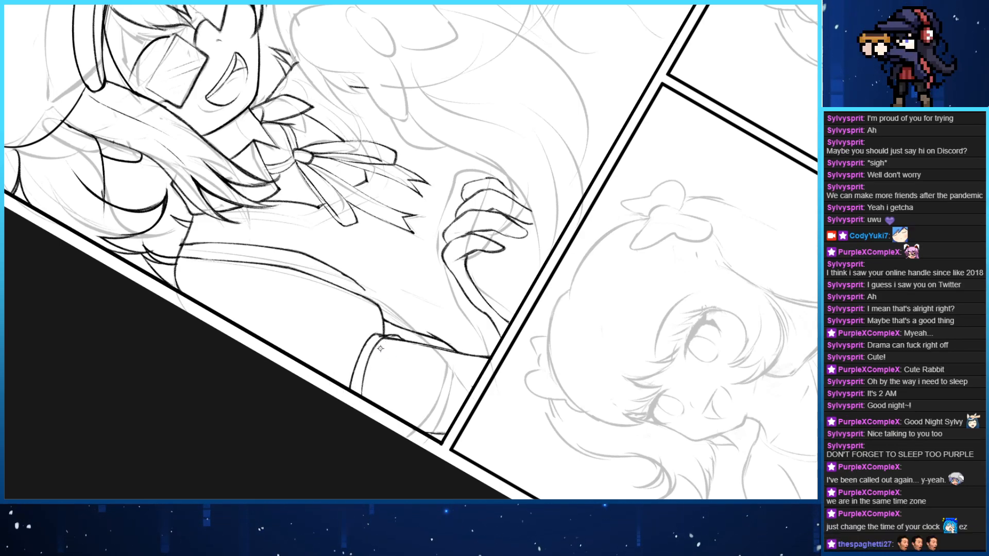
key(e)
drag(378, 345, 362, 403)
key(n)
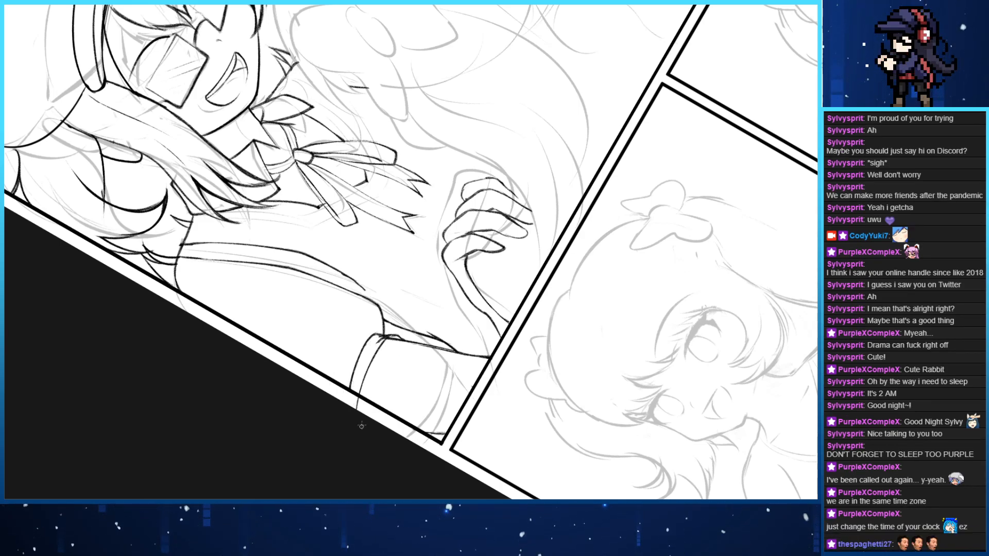
drag(385, 337, 360, 395)
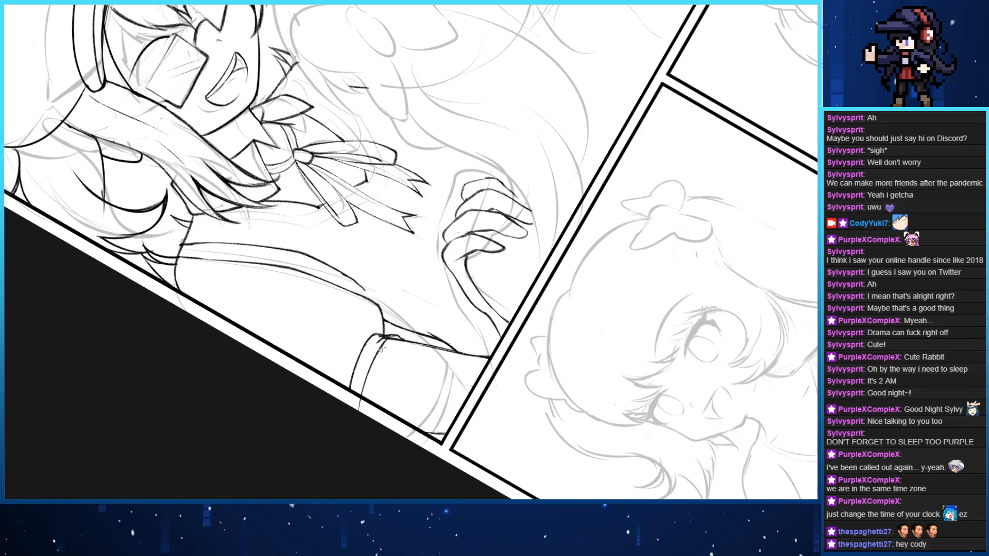
drag(386, 332, 369, 359)
key(End)
key(End)
key(End)
key(End)
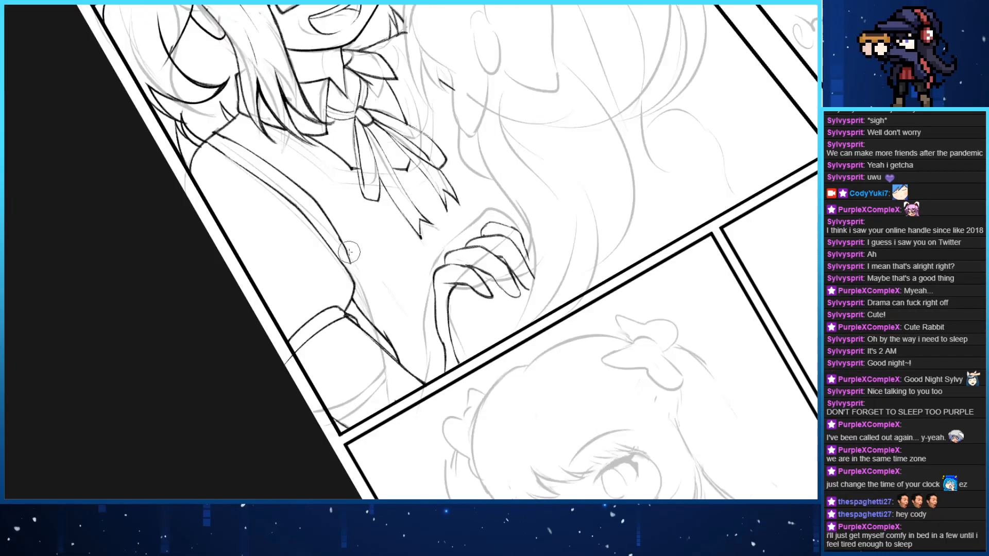
Refine the cuff's lower edge again on the rotated canvas, erasing the rough curve and undoing unsuitable strokes
drag(289, 253, 224, 281)
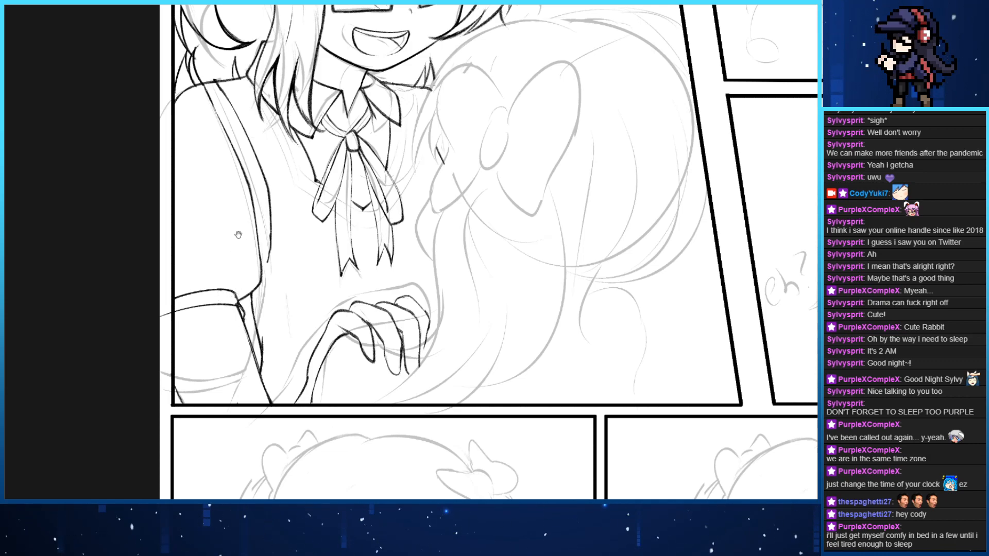
drag(206, 238, 299, 227)
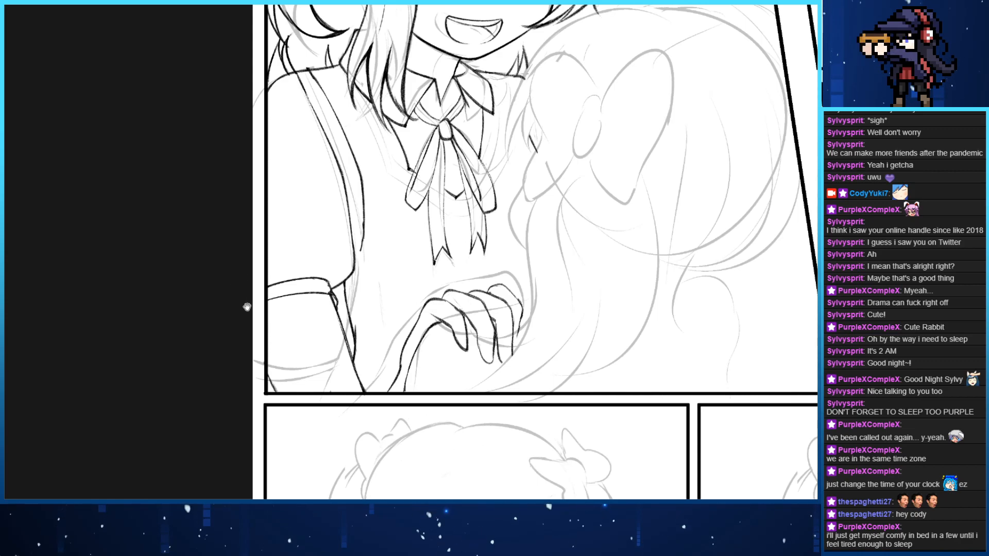
key(Delete)
key(Delete)
key(Delete)
key(Delete)
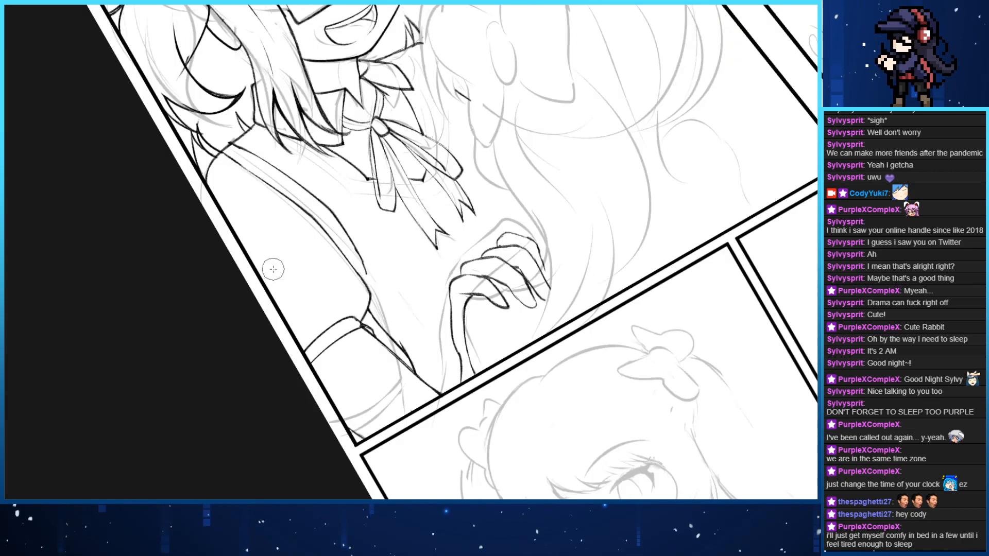
mouse_move(394, 385)
mouse_down()
mouse_move(382, 405)
mouse_move(387, 370)
mouse_up()
key(n)
mouse_move(405, 337)
mouse_down()
mouse_move(394, 401)
mouse_move(404, 339)
mouse_move(381, 361)
mouse_move(377, 389)
mouse_move(389, 345)
mouse_move(376, 393)
mouse_move(399, 340)
mouse_move(379, 356)
mouse_move(378, 405)
mouse_move(379, 364)
mouse_move(403, 342)
mouse_move(380, 366)
mouse_move(380, 396)
mouse_up()
key(ctrl+z)
key(e)
key(p)
key(ctrl+z)
key(ctrl+z)
key(ctrl+z)
key(ctrl+z)
key(ctrl+z)
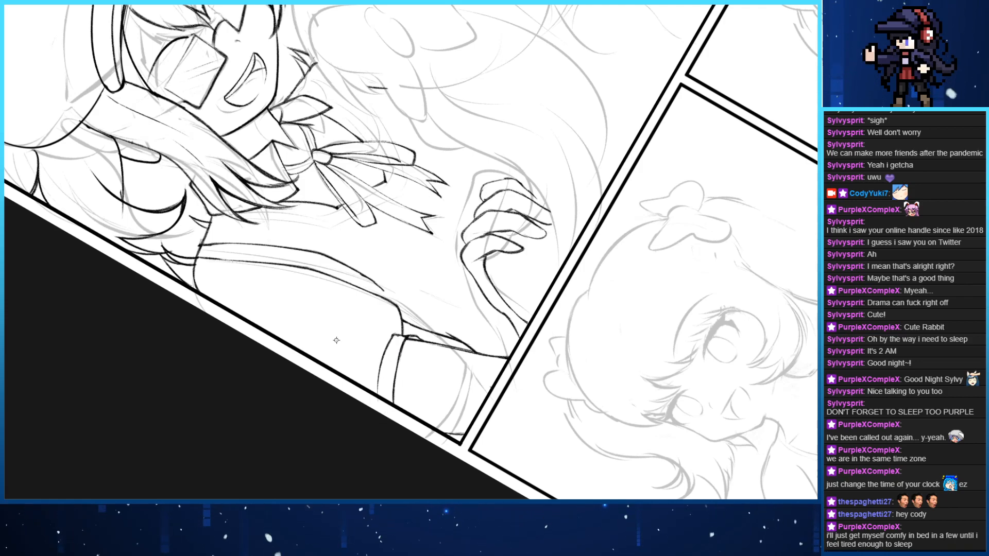
Ink the rounded fold at the cuff's outer end, joining its upper and lower edges
drag(336, 340, 303, 248)
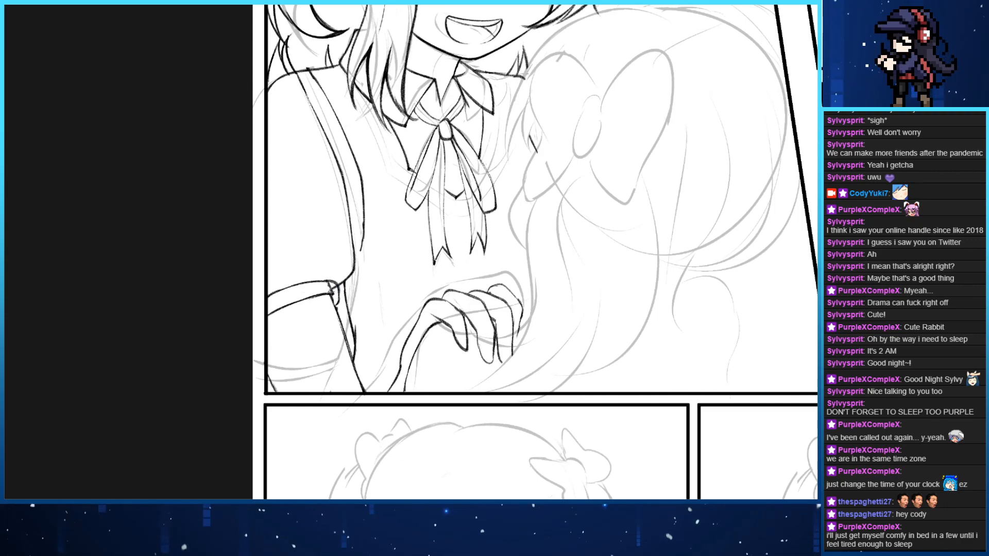
mouse_move(317, 282)
mouse_down()
mouse_move(339, 297)
mouse_move(331, 298)
mouse_move(339, 291)
mouse_up()
drag(333, 283, 337, 305)
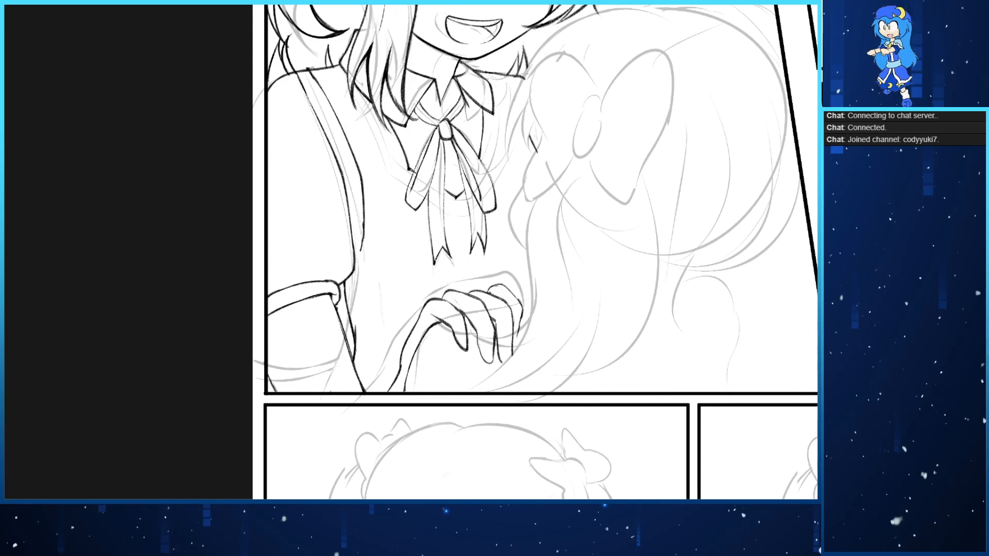
Check the inked sleeve, hand and neck ribbon against the face and the other character's sketched hair bow
drag(506, 242, 392, 232)
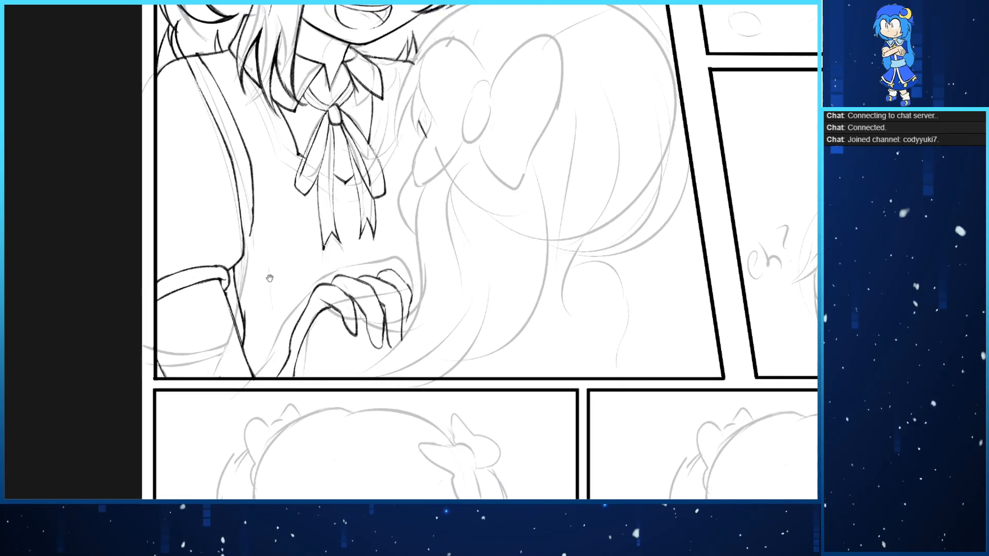
drag(259, 300, 247, 372)
drag(278, 300, 260, 321)
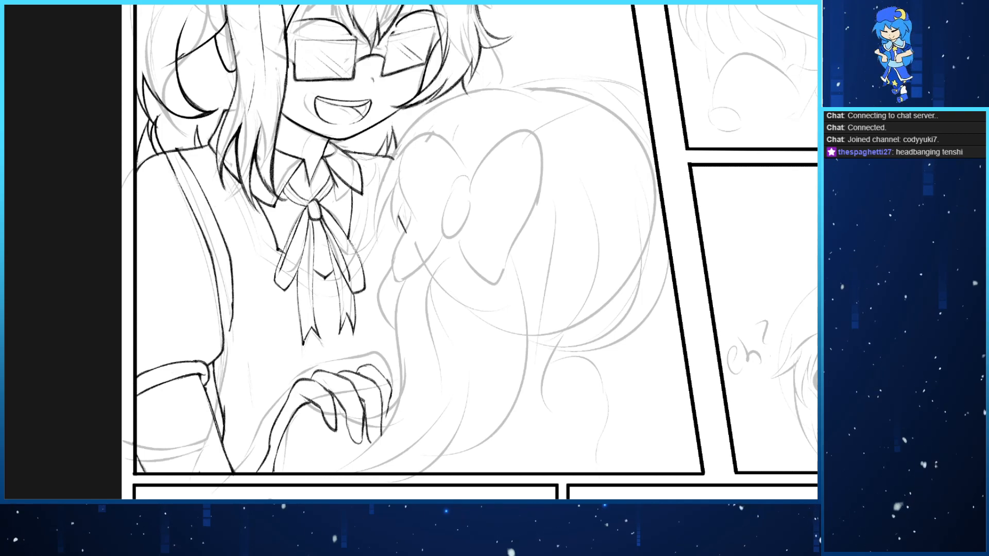
drag(345, 242, 325, 230)
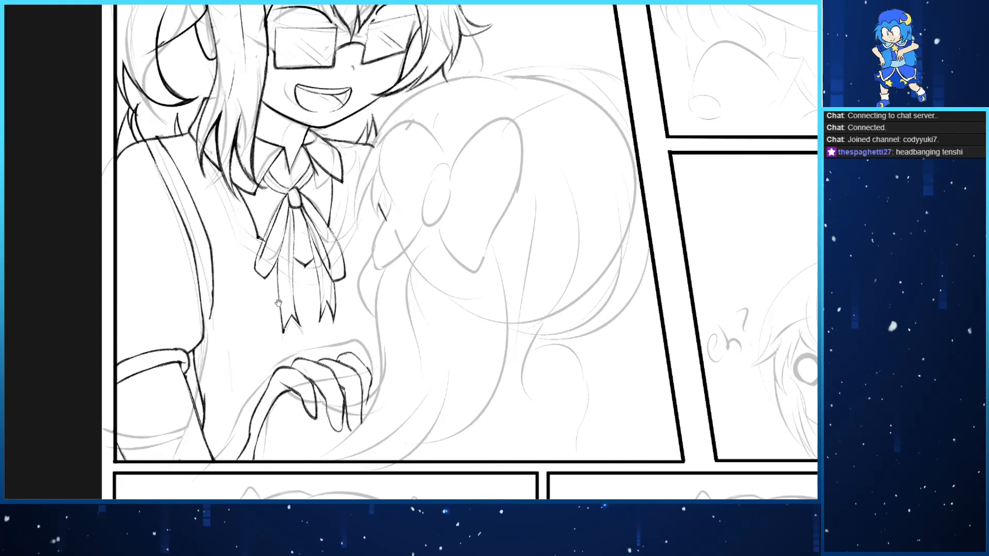
mouse_move(279, 303)
mouse_down()
mouse_move(333, 268)
mouse_move(323, 291)
mouse_up()
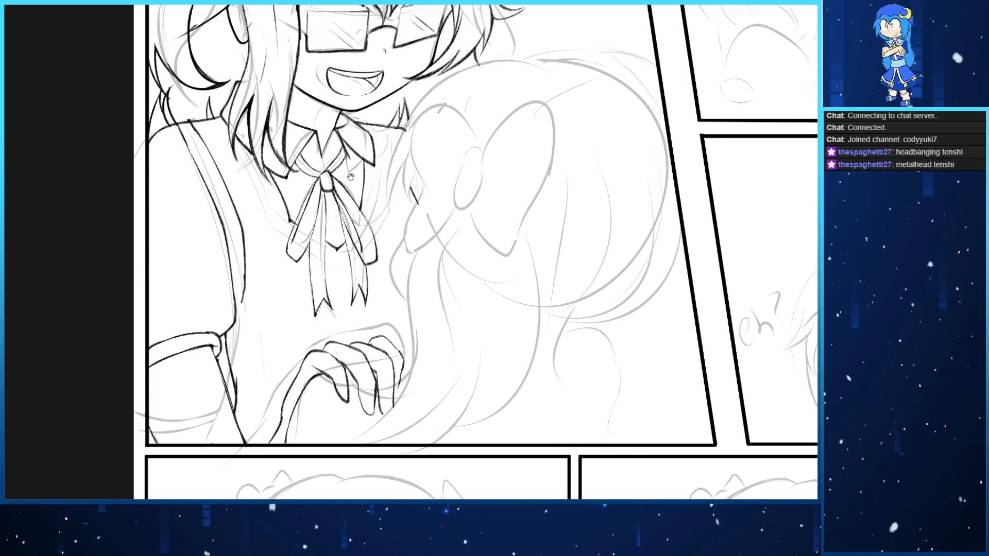
drag(350, 177, 247, 278)
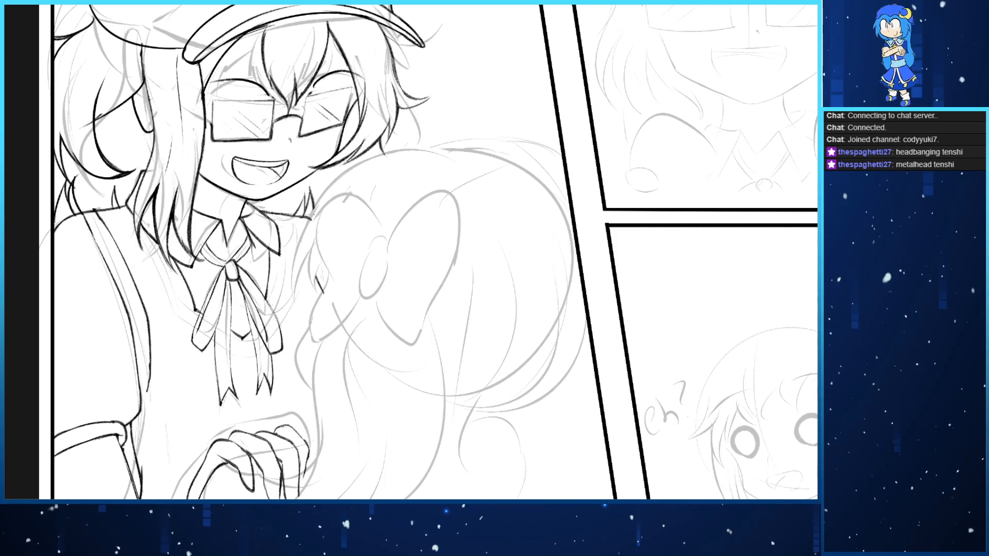
drag(50, 479, 386, 97)
drag(283, 93, 297, 143)
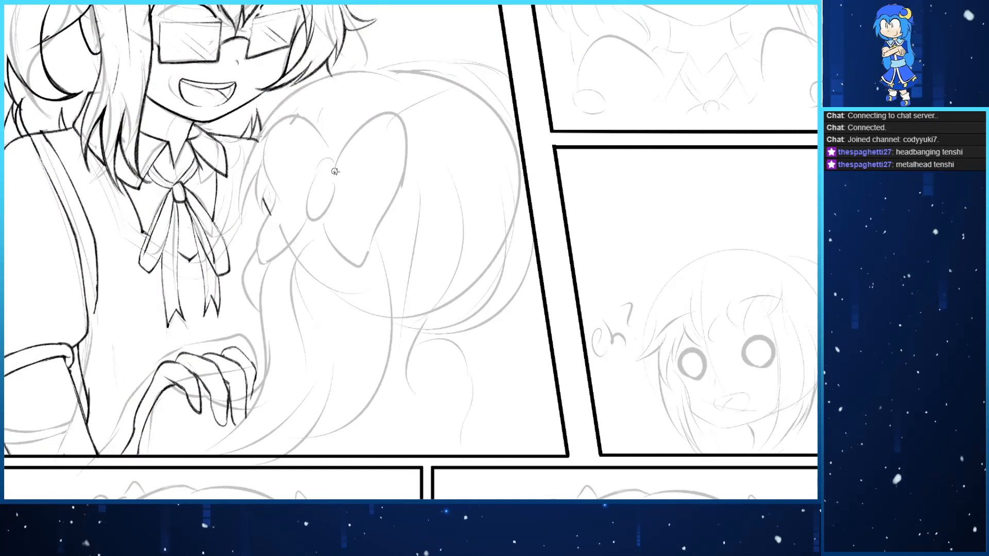
drag(335, 171, 384, 234)
key(ctrl+z)
mouse_move(331, 170)
mouse_down()
mouse_move(363, 271)
mouse_move(328, 173)
mouse_move(391, 242)
mouse_up()
key(ctrl+z)
key(ctrl+z)
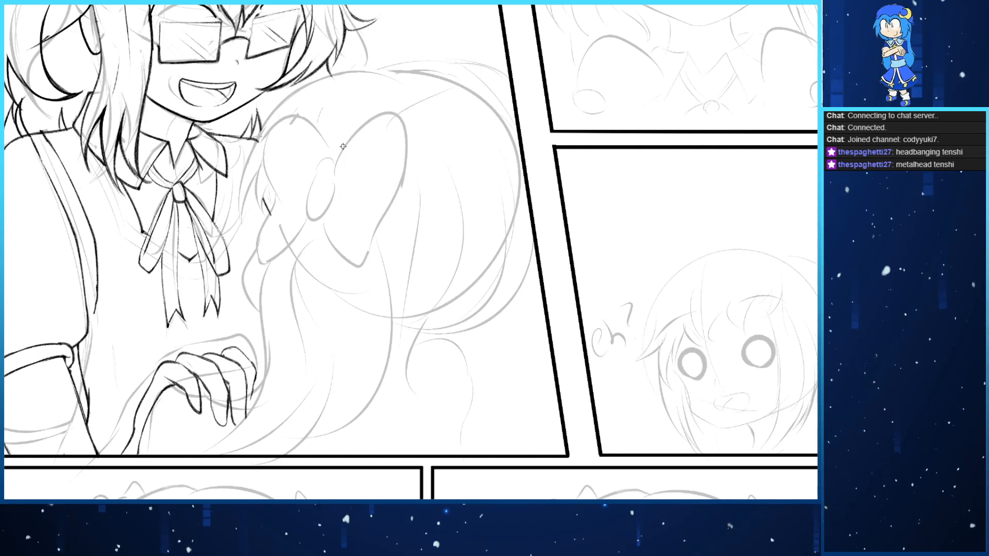
mouse_move(330, 169)
mouse_down()
mouse_move(388, 100)
mouse_move(359, 265)
mouse_move(341, 177)
mouse_move(403, 119)
mouse_move(314, 172)
mouse_move(364, 260)
mouse_move(319, 226)
mouse_up()
key(ctrl+z)
key(ctrl+z)
key(ctrl+z)
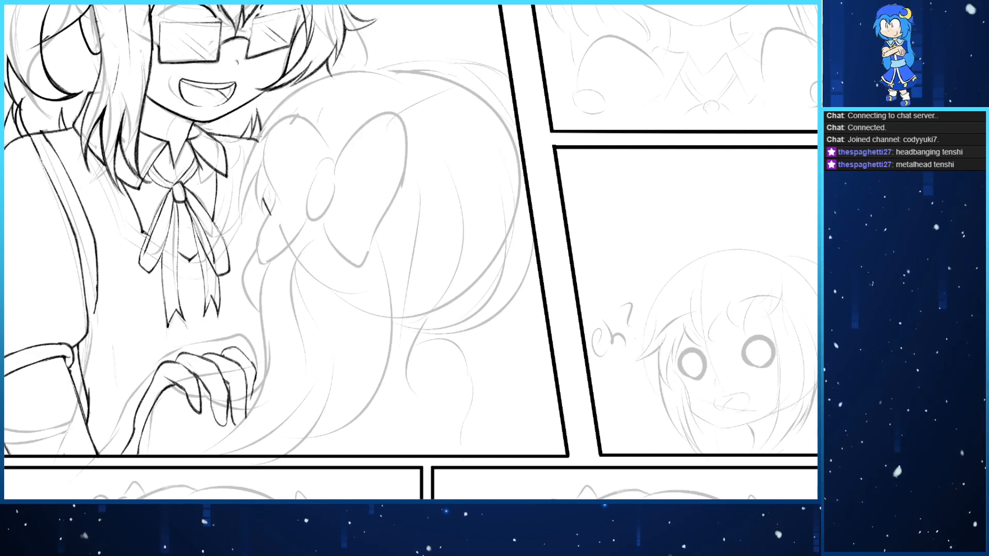
Ink the hair bow's right loop as a pointed leaf shape over the sketch, redrawing its curves after undoing attempts
mouse_move(326, 168)
mouse_down()
mouse_move(399, 101)
mouse_move(354, 274)
mouse_move(330, 170)
mouse_up()
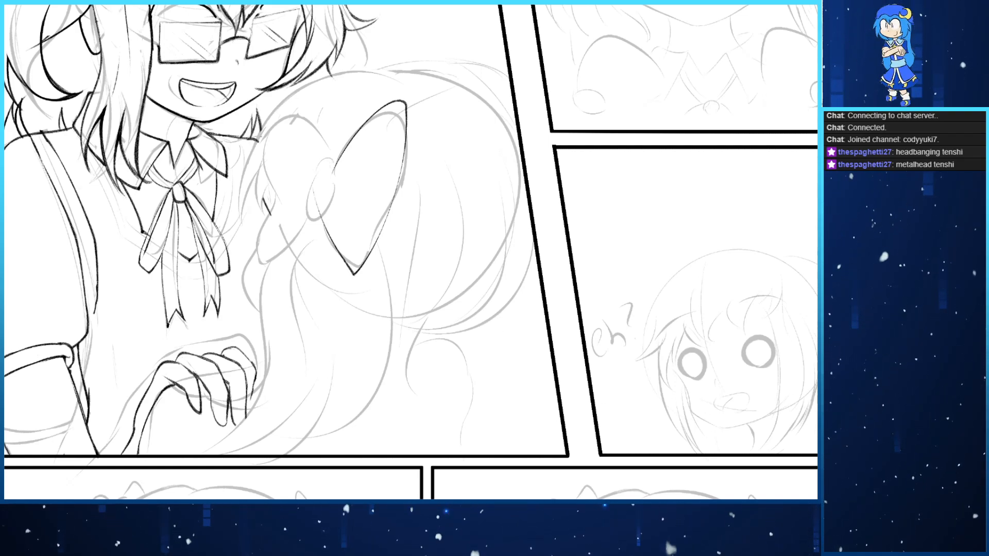
key(ctrl+z)
mouse_move(331, 178)
mouse_down()
mouse_move(400, 136)
mouse_move(330, 142)
mouse_move(396, 117)
mouse_move(360, 273)
mouse_move(353, 154)
mouse_move(400, 112)
mouse_move(356, 286)
mouse_move(353, 175)
mouse_move(405, 134)
mouse_move(340, 261)
mouse_move(347, 184)
mouse_move(403, 120)
mouse_move(353, 263)
mouse_move(334, 207)
mouse_up()
key(ctrl+z)
key(ctrl+z)
key(ctrl+z)
key(ctrl+z)
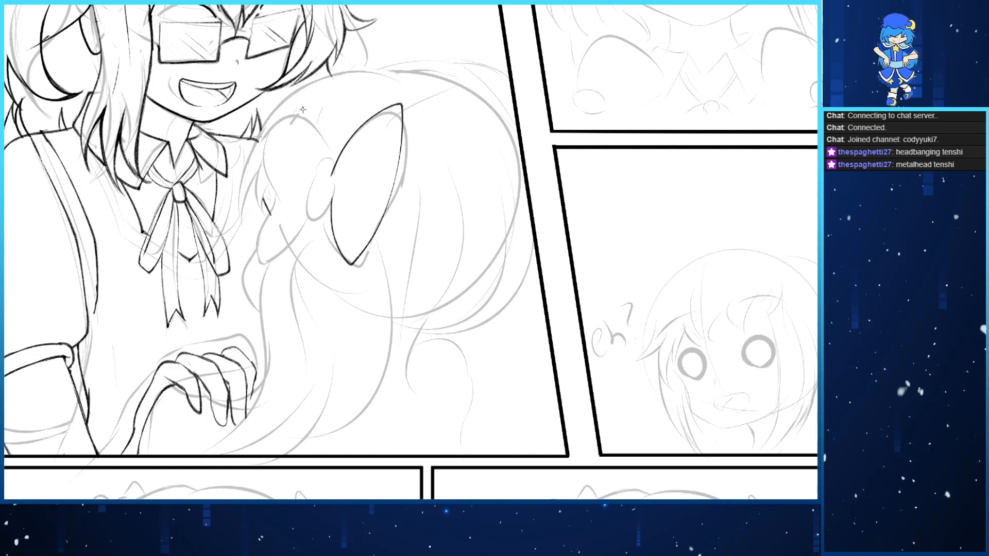
Ink the hair bow's central knot against the inked loop, undoing unsatisfactory strokes
mouse_move(315, 216)
mouse_down()
mouse_move(327, 155)
mouse_move(336, 157)
mouse_move(322, 218)
mouse_move(336, 159)
mouse_up()
key(ctrl+z)
key(ctrl+z)
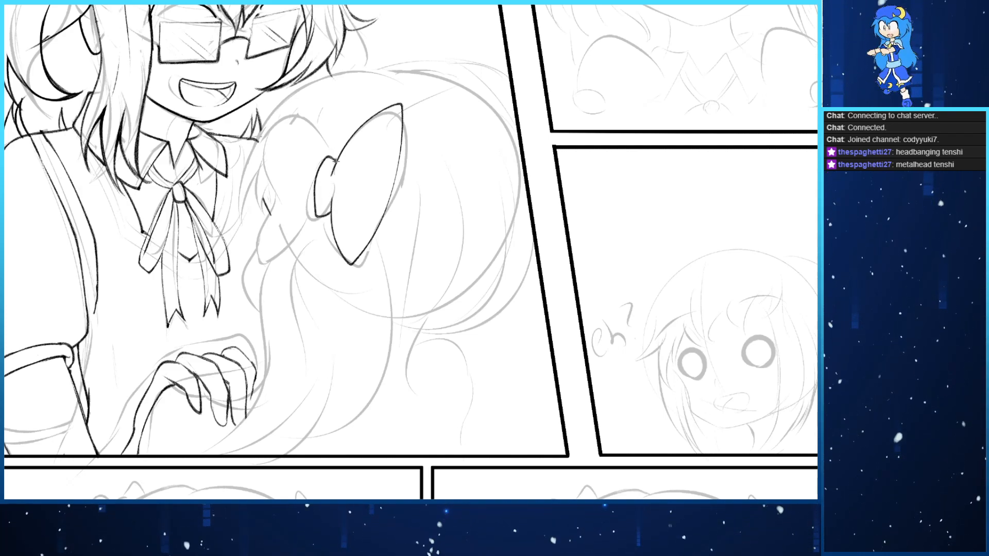
mouse_move(313, 217)
mouse_down()
mouse_move(263, 190)
mouse_move(325, 158)
mouse_move(321, 151)
mouse_move(263, 226)
mouse_move(304, 219)
mouse_move(330, 195)
mouse_up()
key(ctrl+z)
key(ctrl+z)
key(ctrl+z)
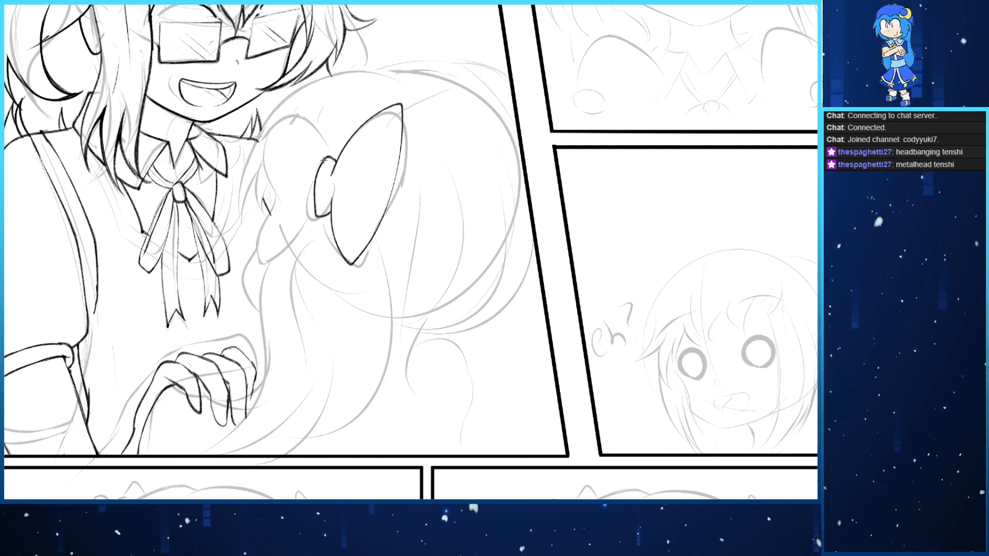
Try to ink the hair bow's left loop over the sketch, starting from the inked central knot
mouse_move(325, 157)
mouse_down()
mouse_move(279, 122)
mouse_move(282, 259)
mouse_move(313, 213)
mouse_up()
key(ctrl+z)
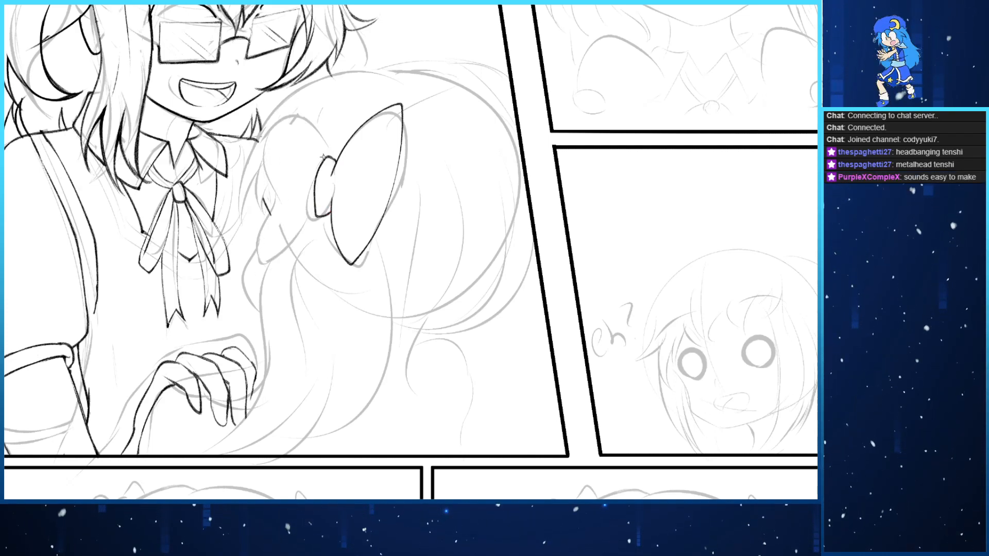
drag(325, 156, 274, 235)
key(ctrl+z)
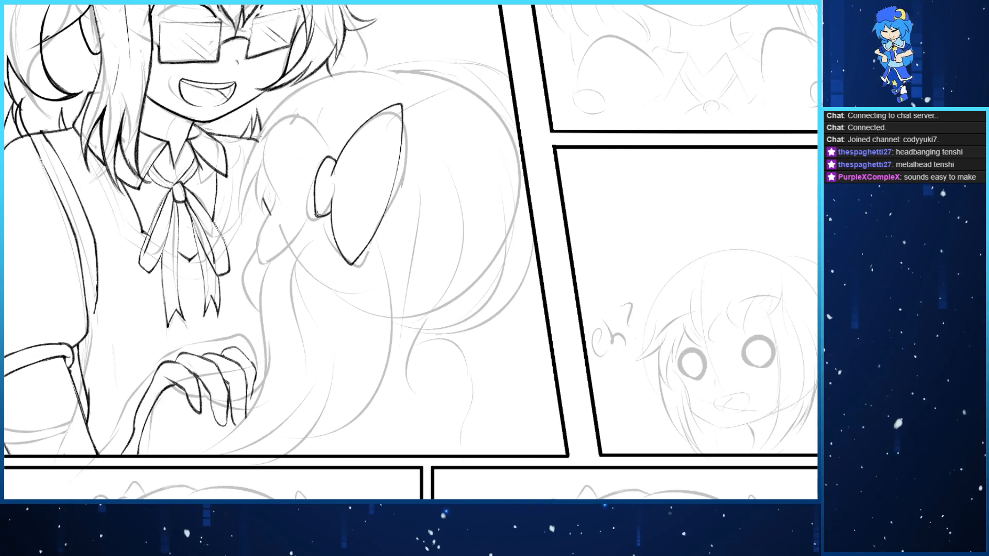
mouse_move(313, 217)
mouse_down()
mouse_move(281, 263)
mouse_move(325, 150)
mouse_move(311, 219)
mouse_up()
key(ctrl+z)
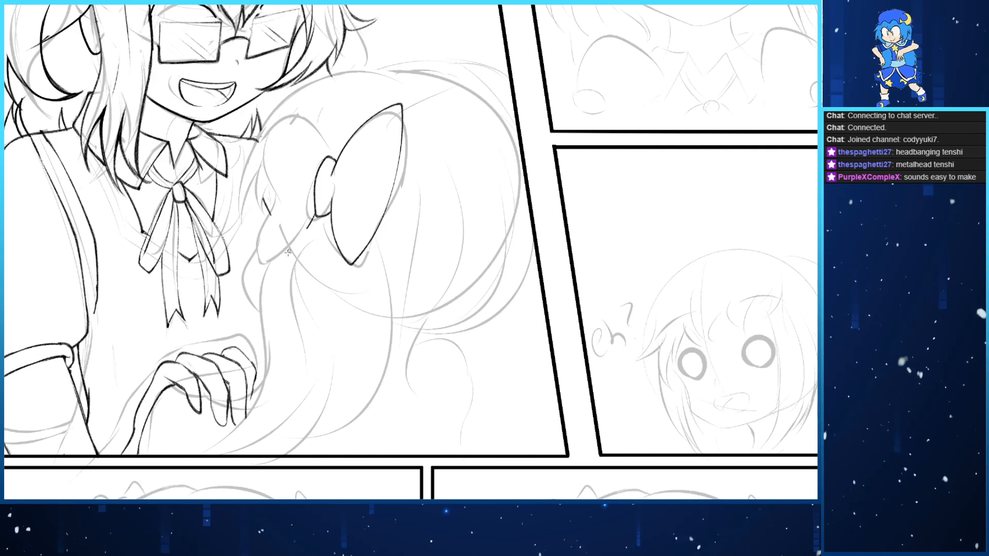
mouse_move(288, 252)
mouse_down()
mouse_move(261, 183)
mouse_move(327, 161)
mouse_move(268, 190)
mouse_move(304, 227)
mouse_move(327, 231)
mouse_move(258, 255)
mouse_move(314, 129)
mouse_up()
key(ctrl+z)
key(ctrl+z)
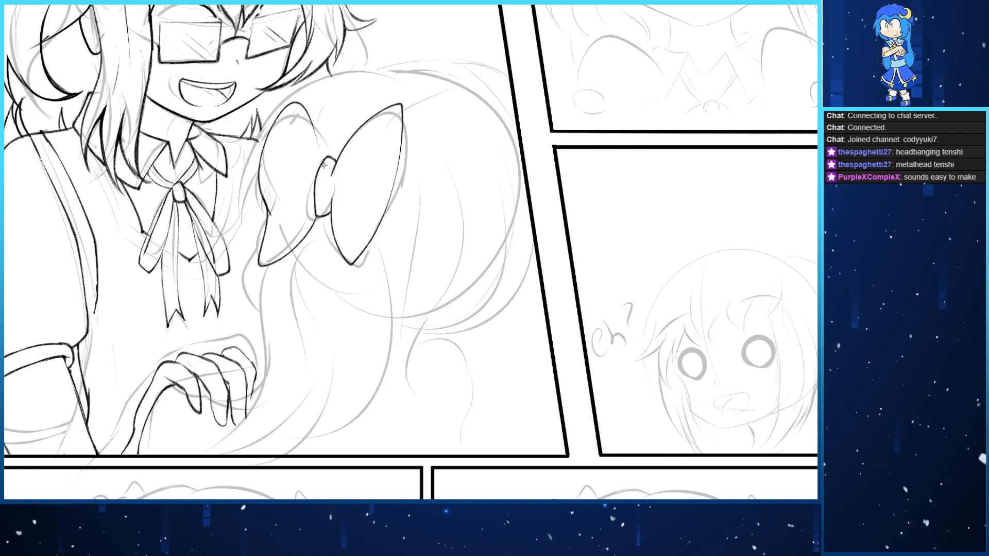
drag(324, 166, 312, 129)
key(ctrl+z)
drag(321, 169, 312, 129)
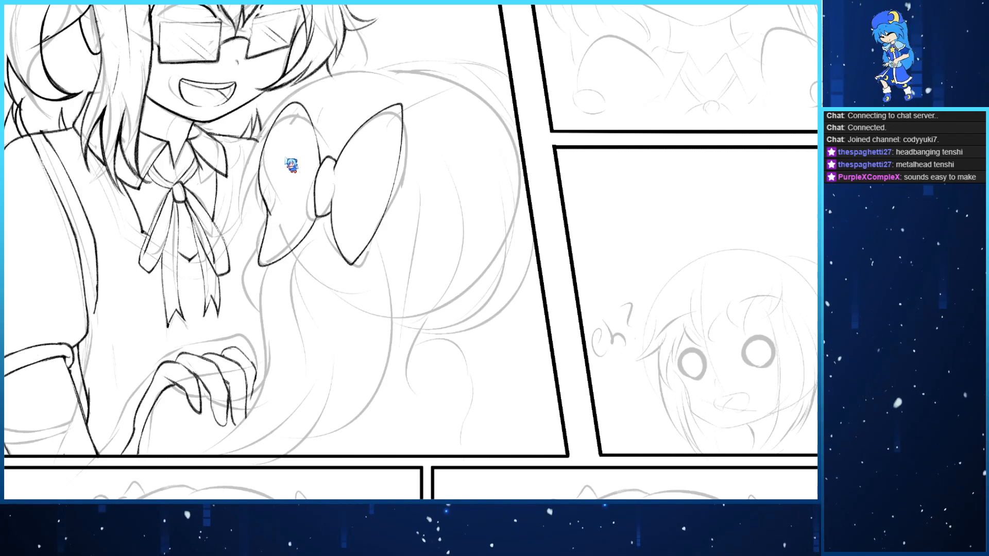
key(ctrl+z)
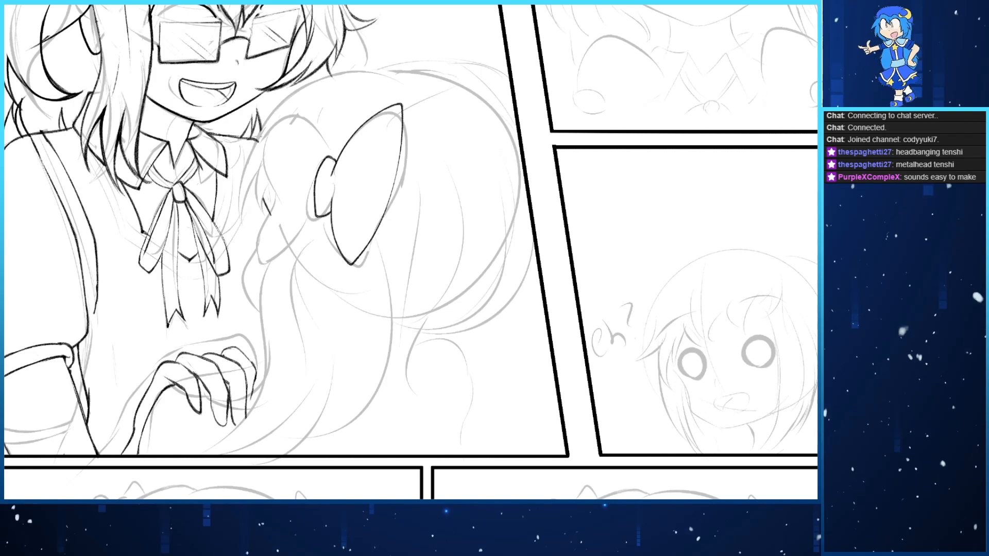
Mirror the canvas view and ink the bow's missing second loop from the knot, redrawing its curves until the shape balances the first loop
key(h)
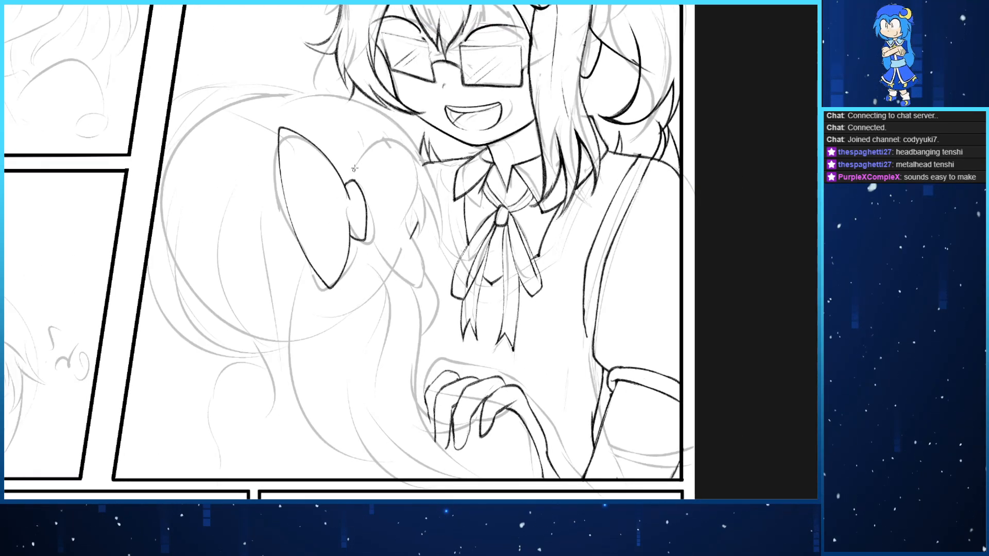
drag(355, 178, 383, 235)
key(ctrl+z)
mouse_move(357, 180)
mouse_down()
mouse_move(410, 180)
mouse_move(414, 286)
mouse_move(372, 222)
mouse_up()
key(ctrl+z)
mouse_move(357, 180)
mouse_down()
mouse_move(414, 206)
mouse_move(375, 232)
mouse_up()
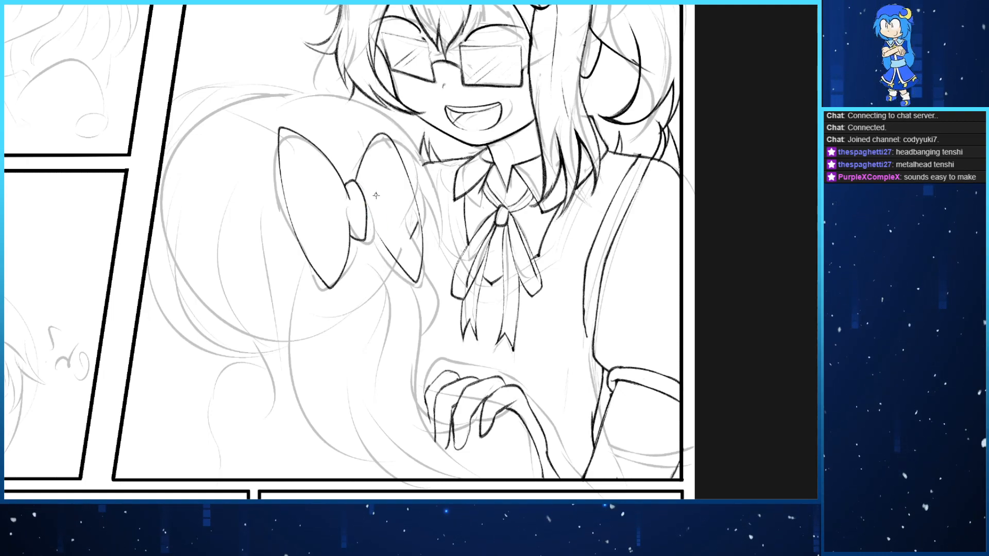
key(ctrl+z)
mouse_move(357, 180)
mouse_down()
mouse_move(393, 131)
mouse_move(370, 242)
mouse_up()
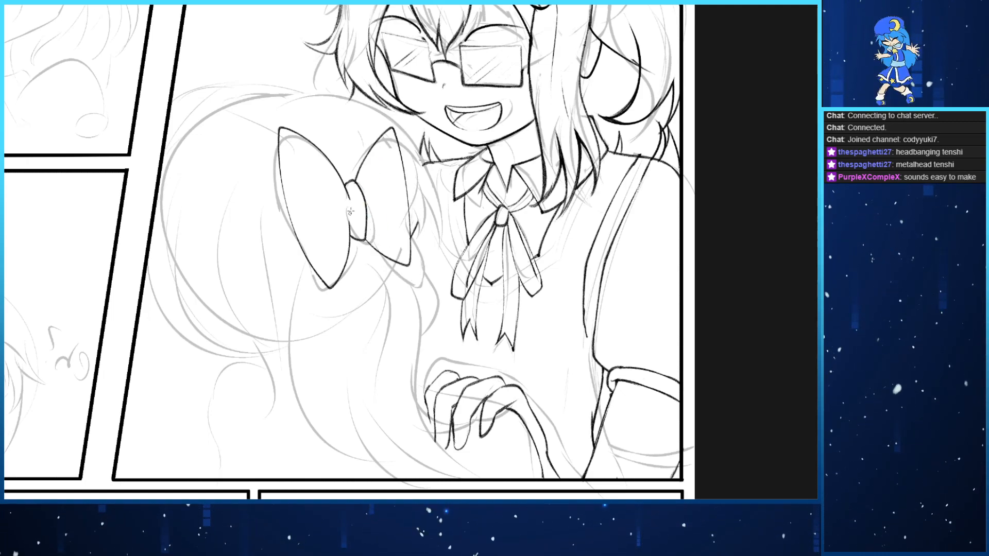
key(ctrl+z)
mouse_move(360, 180)
mouse_down()
mouse_move(394, 135)
mouse_move(381, 265)
mouse_up()
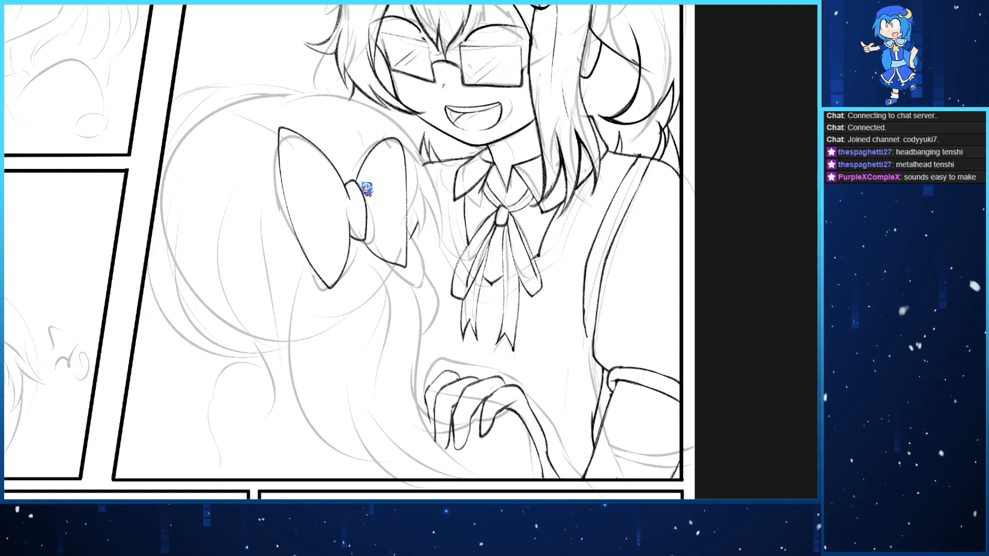
key(ctrl+z)
mouse_move(361, 183)
mouse_down()
mouse_move(396, 139)
mouse_move(376, 270)
mouse_move(363, 155)
mouse_move(389, 265)
mouse_move(368, 237)
mouse_up()
key(ctrl+z)
key(ctrl+z)
mouse_move(361, 181)
mouse_down()
mouse_move(391, 133)
mouse_move(368, 244)
mouse_move(382, 261)
mouse_up()
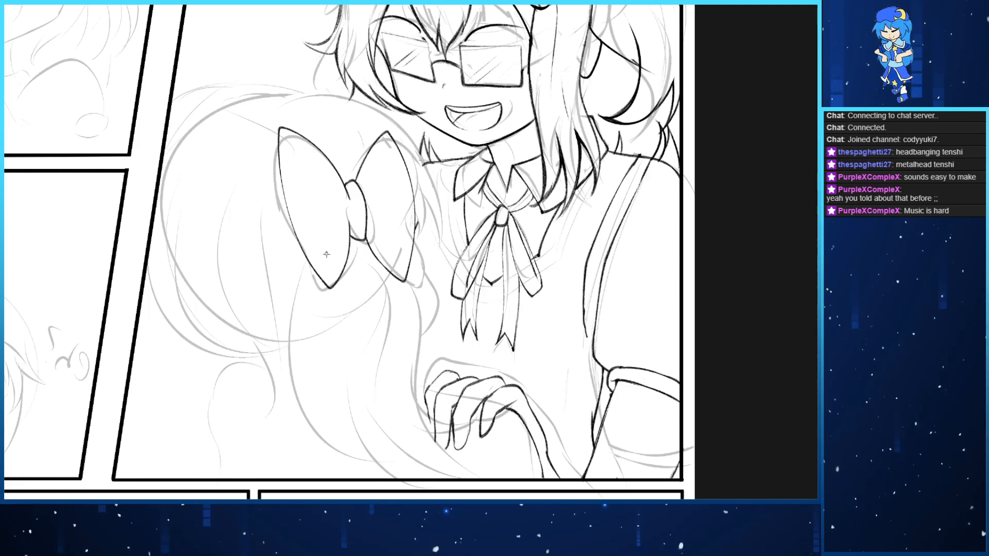
Erase the outer edge of the larger bow loop and try a wavier curve down to its lower tip
drag(326, 254, 280, 173)
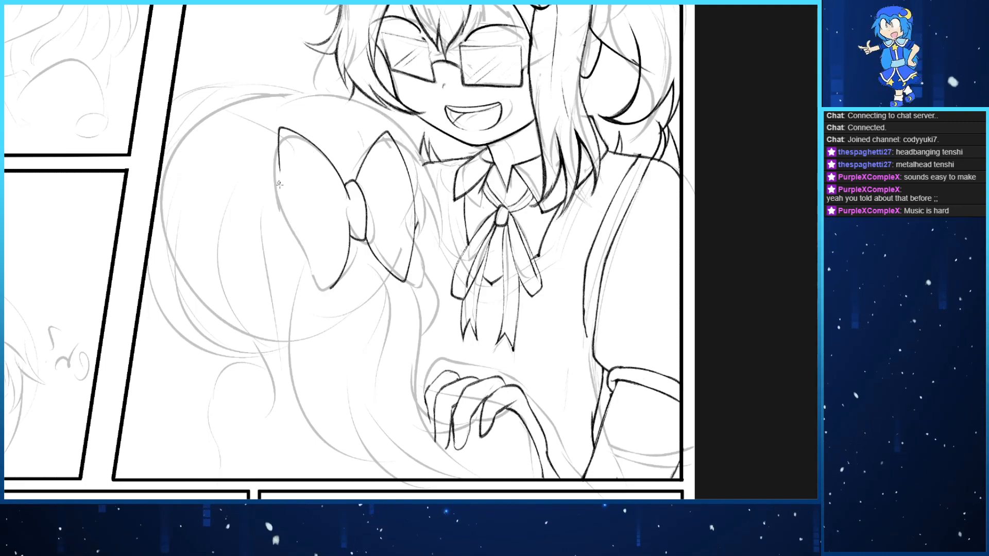
key(ctrl+z)
key(ctrl+y)
drag(280, 178, 340, 263)
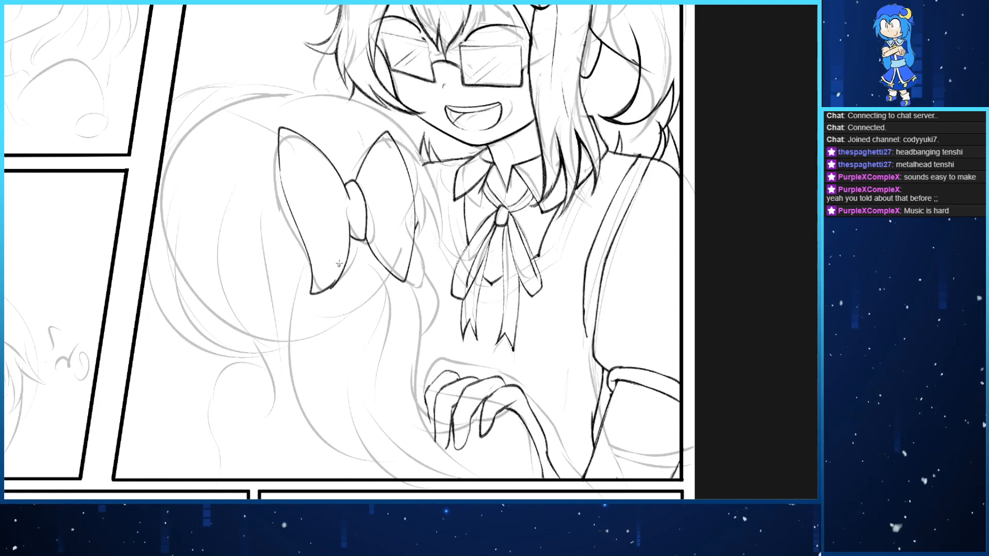
key(ctrl+z)
mouse_move(281, 178)
mouse_down()
mouse_move(294, 222)
mouse_move(340, 263)
mouse_move(307, 247)
mouse_move(284, 140)
mouse_up()
key(ctrl+z)
key(ctrl+z)
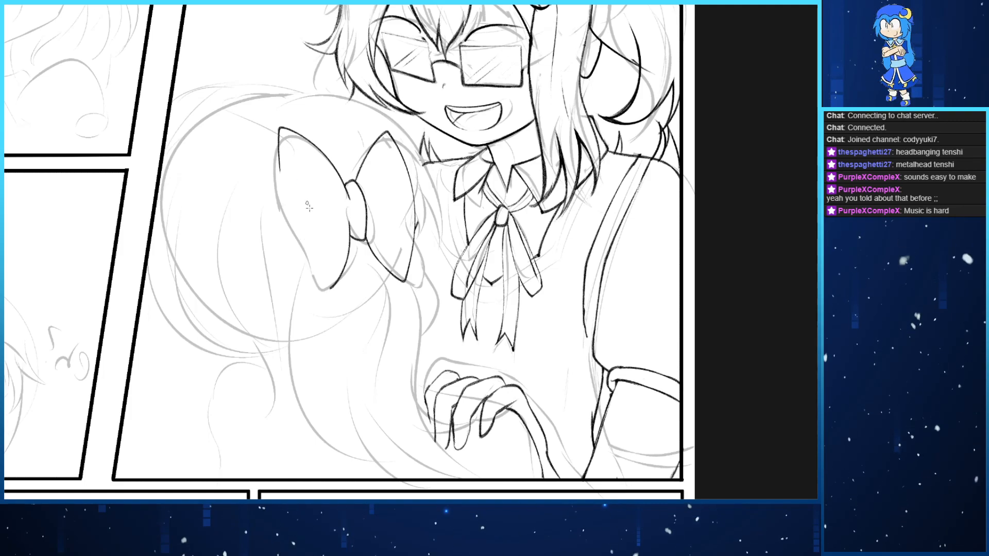
Flip the view back and re-ink the right loop's outer edge with an inward curve toward the lower tip
key(h)
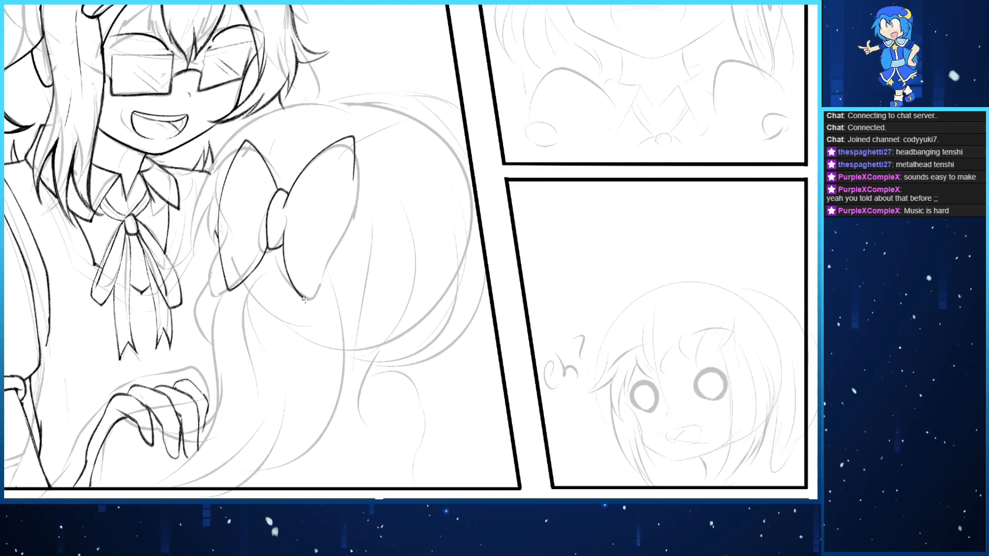
mouse_move(304, 298)
mouse_down()
mouse_move(368, 194)
mouse_move(313, 308)
mouse_move(360, 180)
mouse_move(360, 154)
mouse_move(310, 304)
mouse_move(353, 144)
mouse_up()
key(ctrl+z)
key(ctrl+z)
key(ctrl+z)
key(ctrl+z)
Erase the left bow loop's outer edge and re-ink it with a small notch above the lower tip
drag(250, 223, 346, 208)
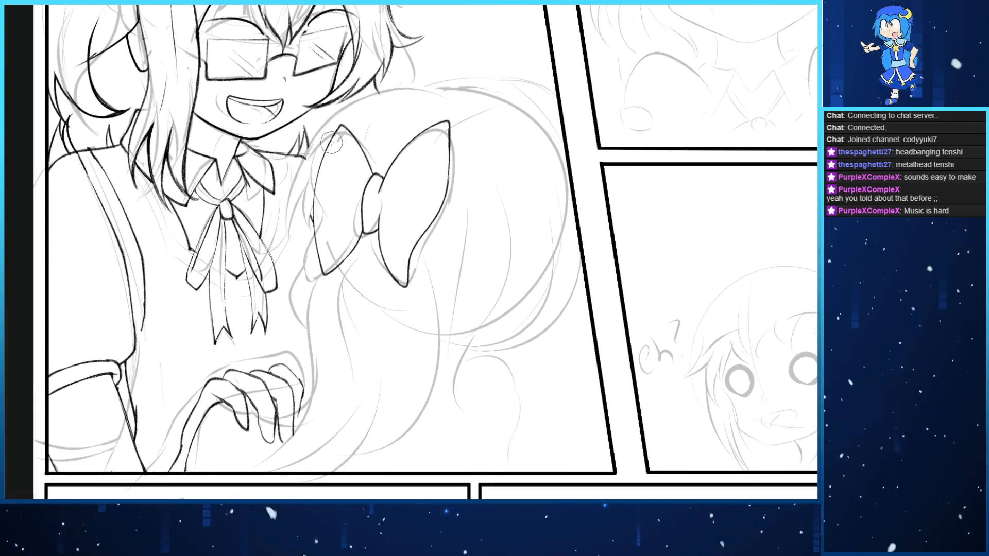
key(ctrl+z)
mouse_move(322, 269)
mouse_down()
mouse_move(316, 239)
mouse_move(343, 126)
mouse_move(318, 244)
mouse_move(331, 276)
mouse_move(318, 232)
mouse_move(346, 133)
mouse_move(356, 138)
mouse_up()
key(ctrl+z)
key(ctrl+z)
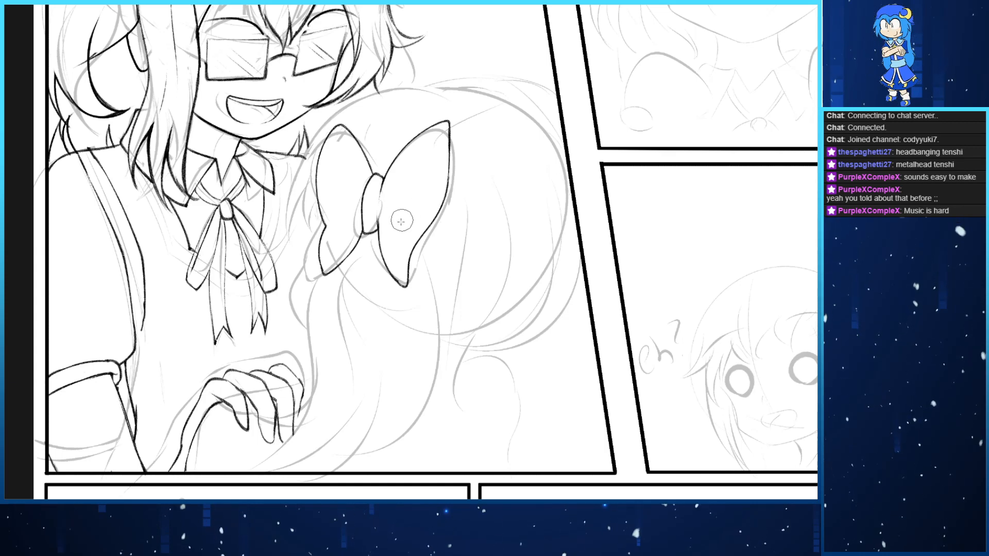
Rework the right bow loop's outer edge with a matching notch, joining the upper curve to the lower tip
mouse_move(412, 234)
mouse_down()
mouse_move(408, 284)
mouse_move(427, 226)
mouse_up()
key(ctrl+z)
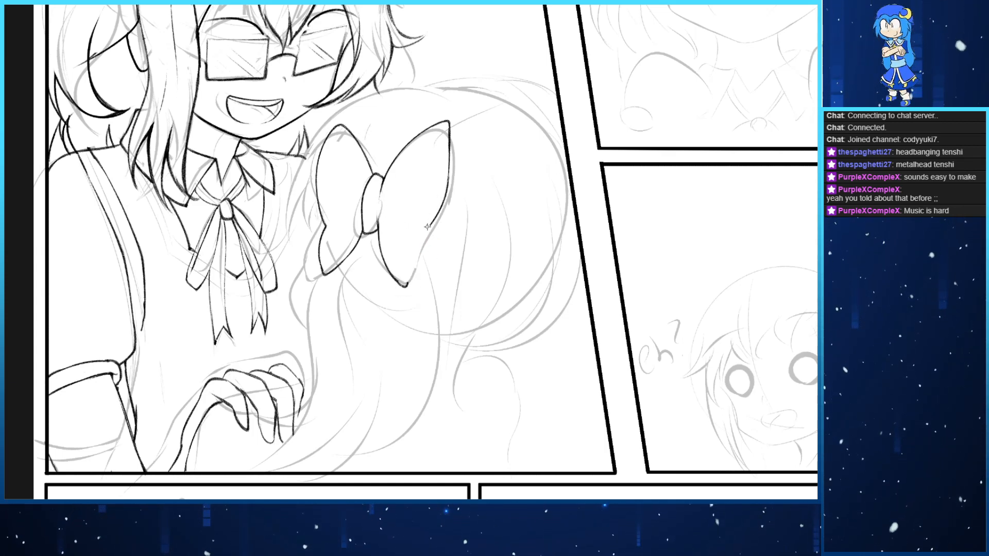
key(ctrl+z)
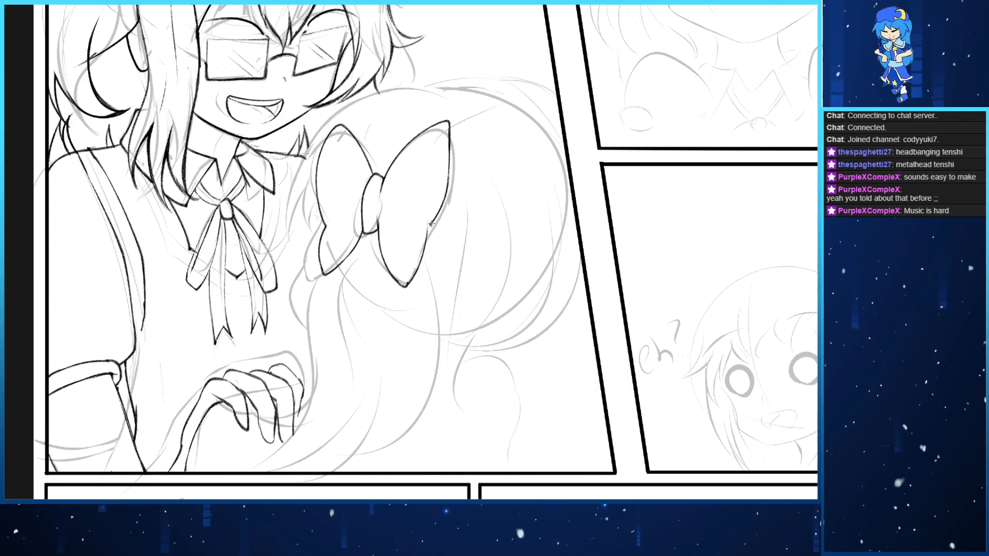
drag(422, 235, 406, 283)
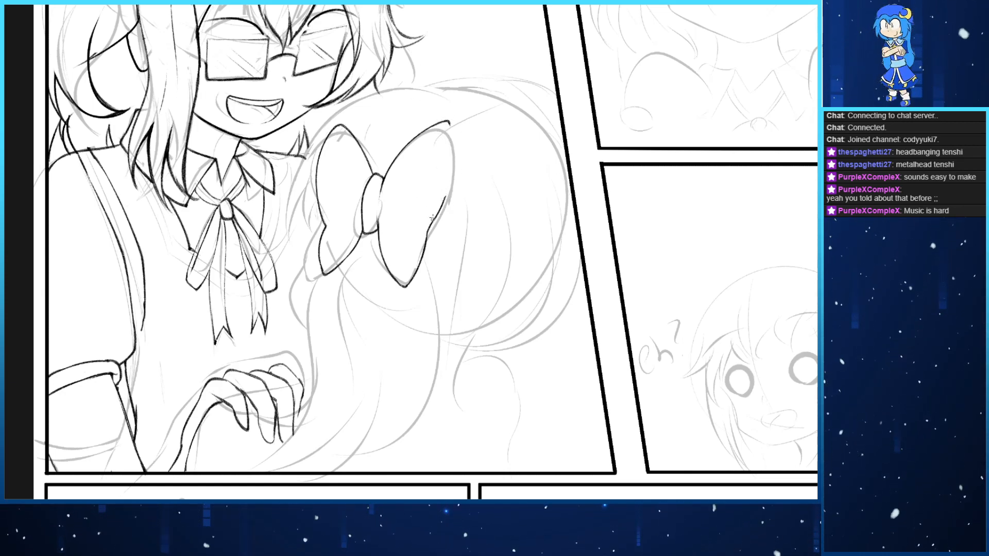
mouse_move(433, 217)
mouse_down()
mouse_move(452, 127)
mouse_move(447, 200)
mouse_up()
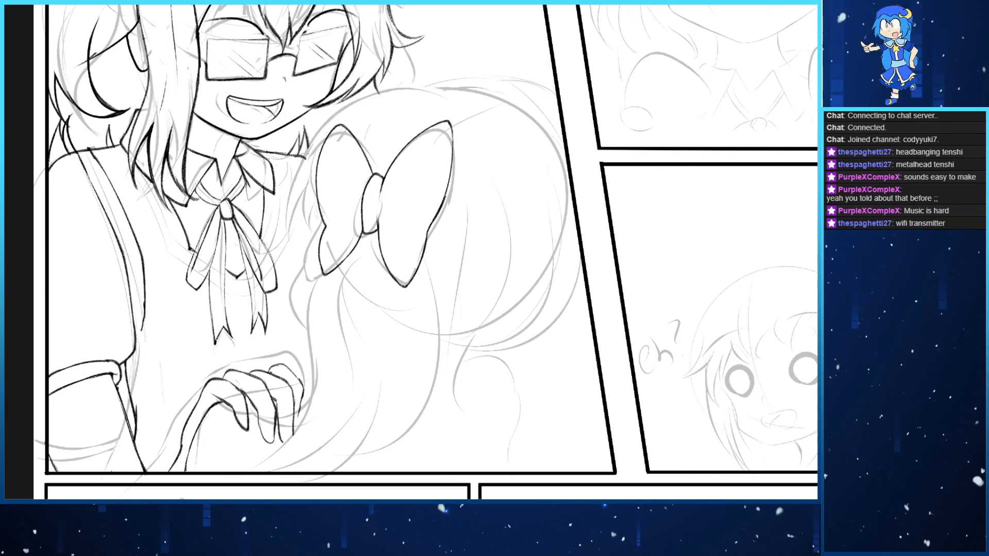
Ink the ponytail's long outer curve from beneath the bow's right loop toward the panel's lower border, redrawing unsatisfactory strokes
mouse_move(367, 209)
mouse_down()
mouse_move(316, 203)
mouse_move(329, 224)
mouse_up()
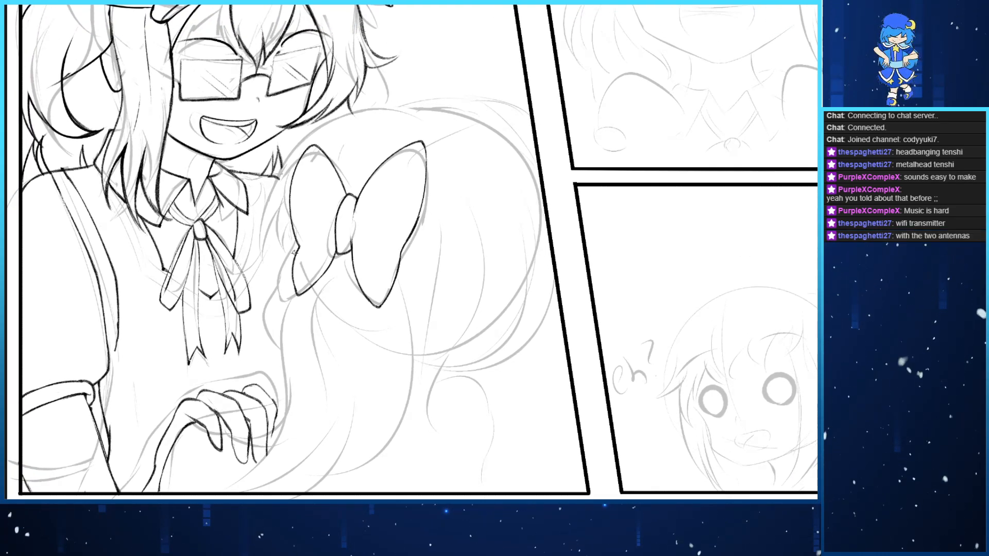
mouse_move(368, 285)
mouse_down()
mouse_move(342, 241)
mouse_move(308, 440)
mouse_up()
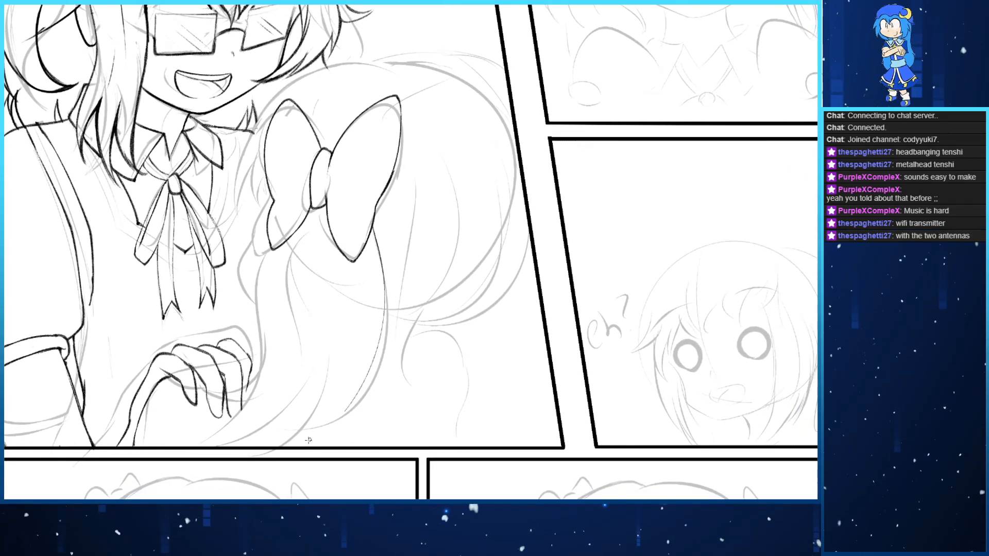
key(ctrl+z)
mouse_move(373, 223)
mouse_down()
mouse_move(391, 303)
mouse_move(302, 444)
mouse_up()
key(ctrl+z)
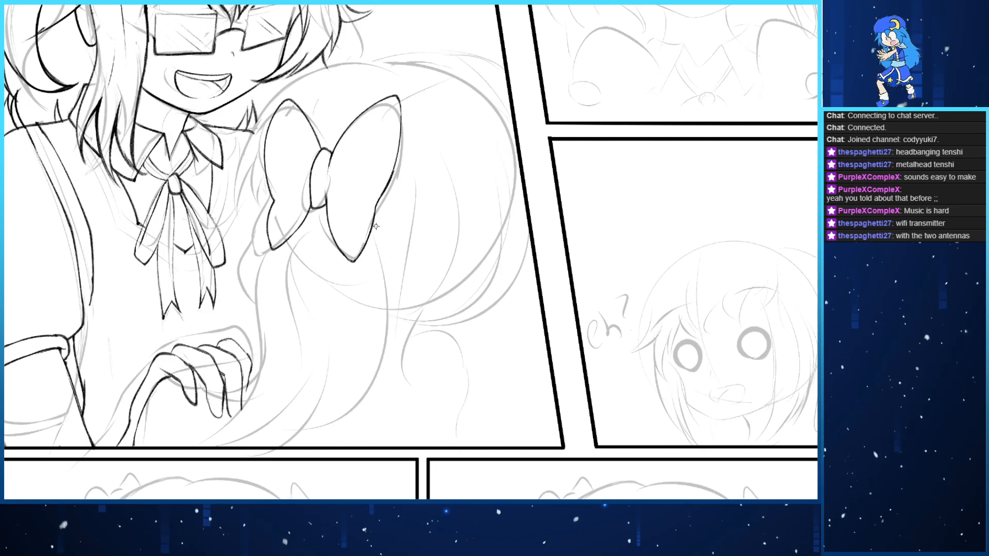
mouse_move(372, 224)
mouse_down()
mouse_move(392, 320)
mouse_move(304, 438)
mouse_up()
key(ctrl+z)
drag(371, 223, 285, 415)
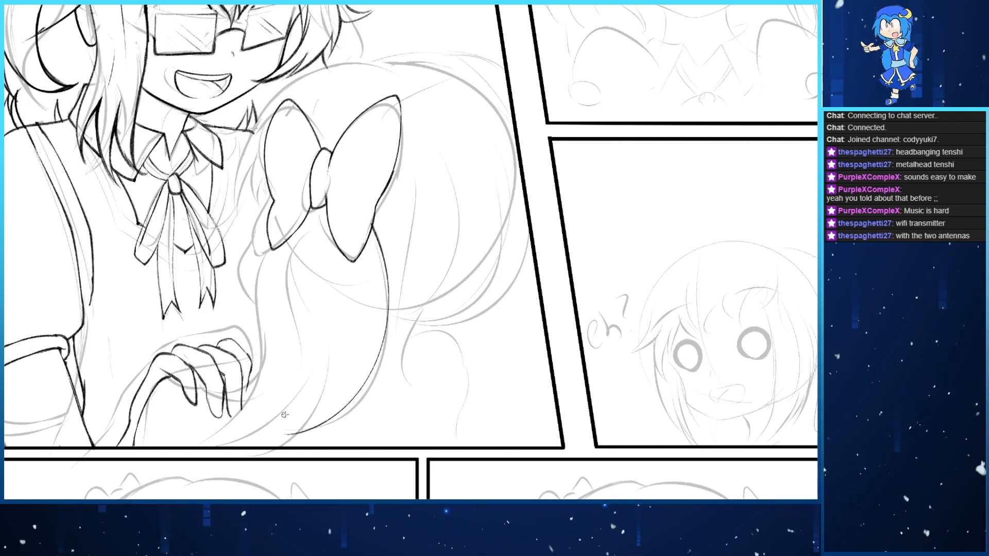
key(ctrl+z)
mouse_move(372, 227)
mouse_down()
mouse_move(388, 316)
mouse_move(278, 441)
mouse_up()
key(ctrl+z)
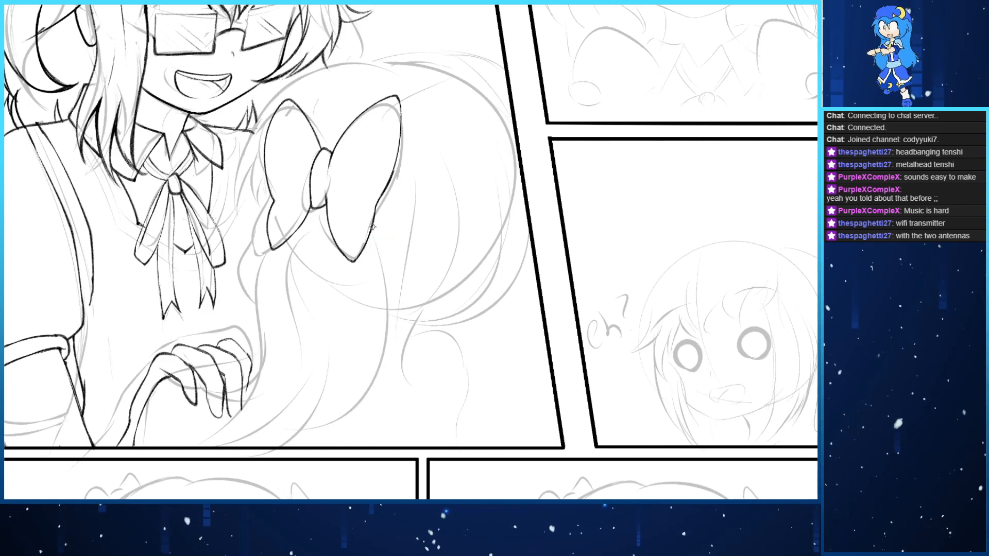
drag(372, 225, 281, 441)
key(ctrl+z)
mouse_move(371, 226)
mouse_down()
mouse_move(383, 271)
mouse_move(311, 431)
mouse_up()
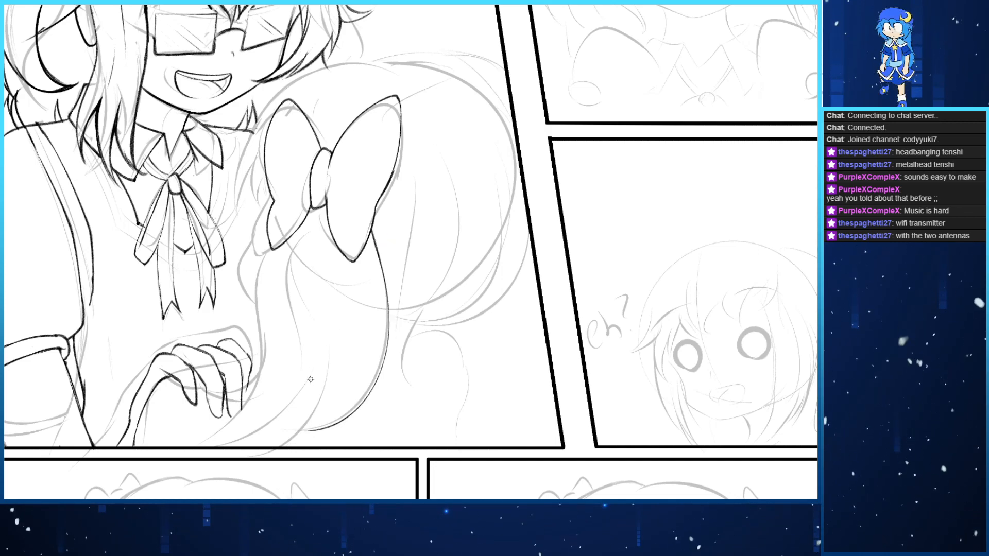
Ink the ponytail's inner edge from the bow's left loop past the fingers to the panel's lower border
drag(278, 286, 335, 241)
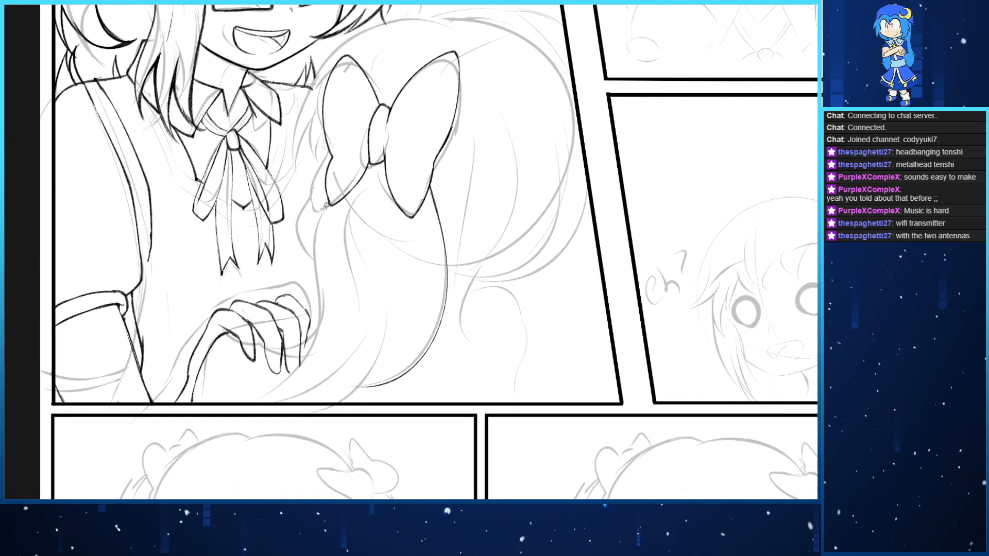
drag(326, 205, 331, 338)
key(ctrl+z)
drag(329, 206, 304, 394)
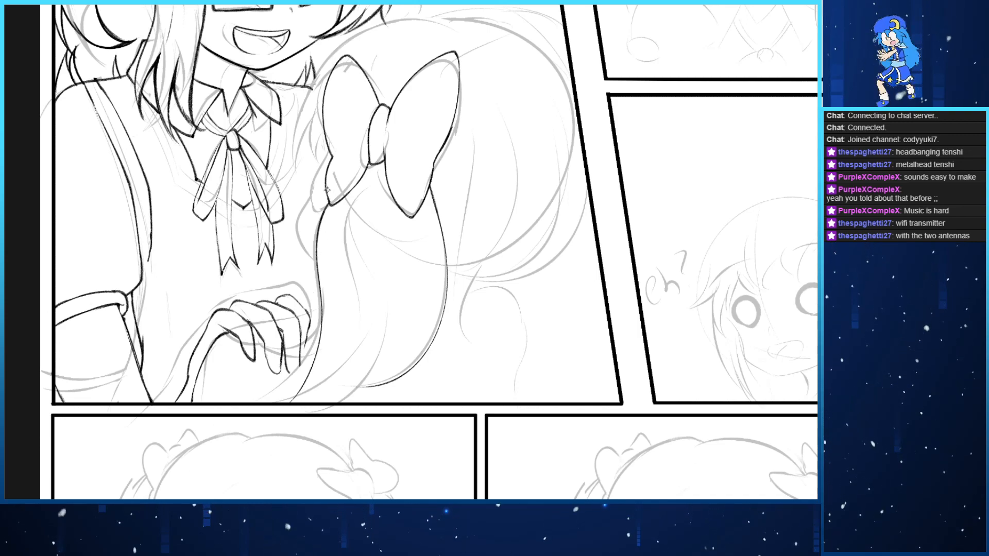
key(ctrl+z)
mouse_move(329, 205)
mouse_down()
mouse_move(291, 378)
mouse_move(258, 399)
mouse_up()
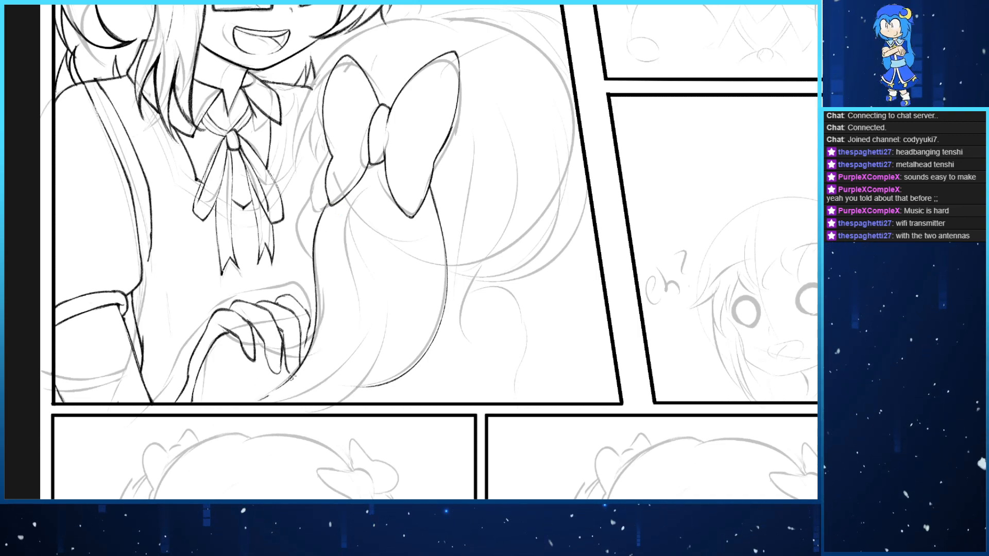
drag(295, 367, 329, 298)
key(ctrl+z)
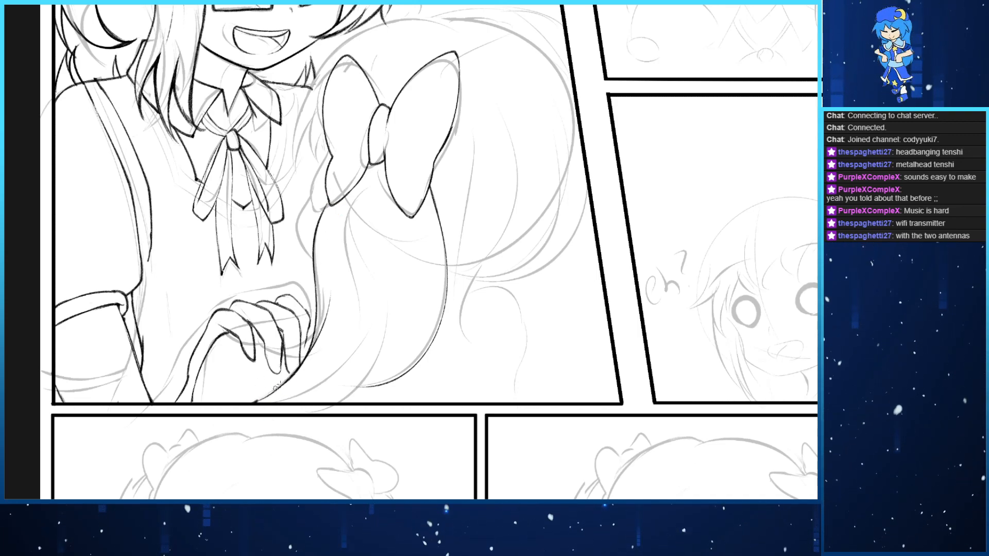
mouse_move(297, 367)
mouse_down()
mouse_move(257, 403)
mouse_move(289, 381)
mouse_up()
key(ctrl+z)
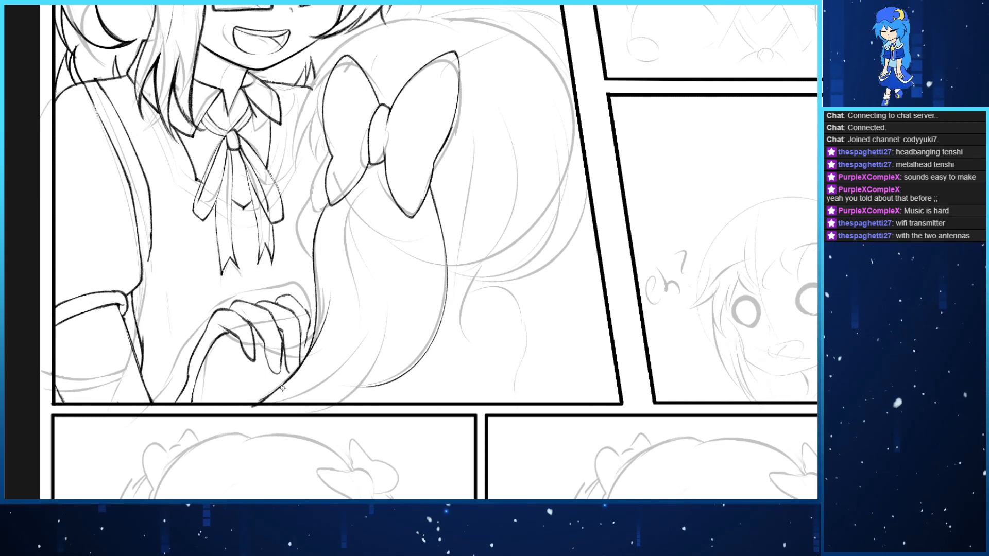
Ink the curved strand lines at the ponytail's lower end, sweeping up from the panel border over the sketch
drag(263, 403, 340, 367)
key(ctrl+z)
drag(266, 405, 308, 373)
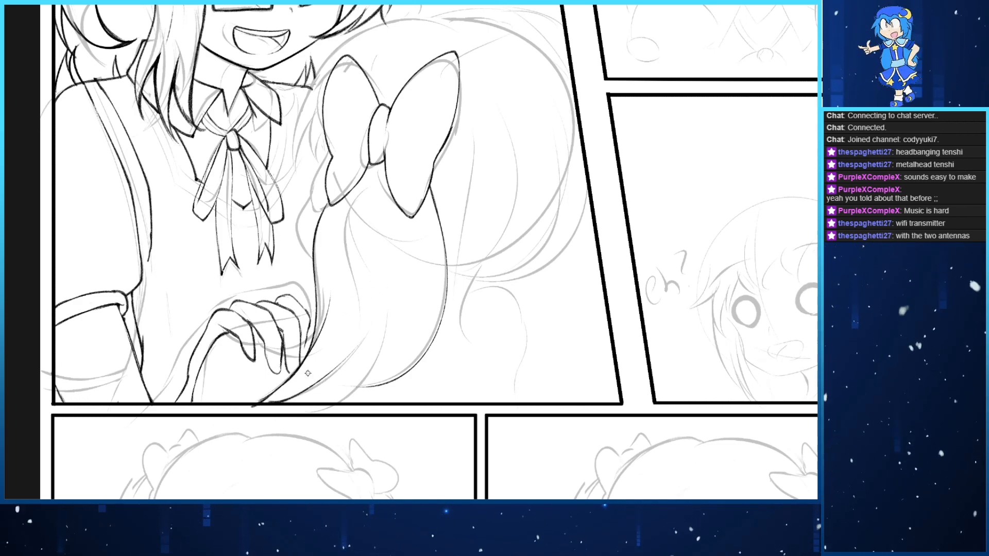
key(ctrl+z)
drag(279, 404, 349, 361)
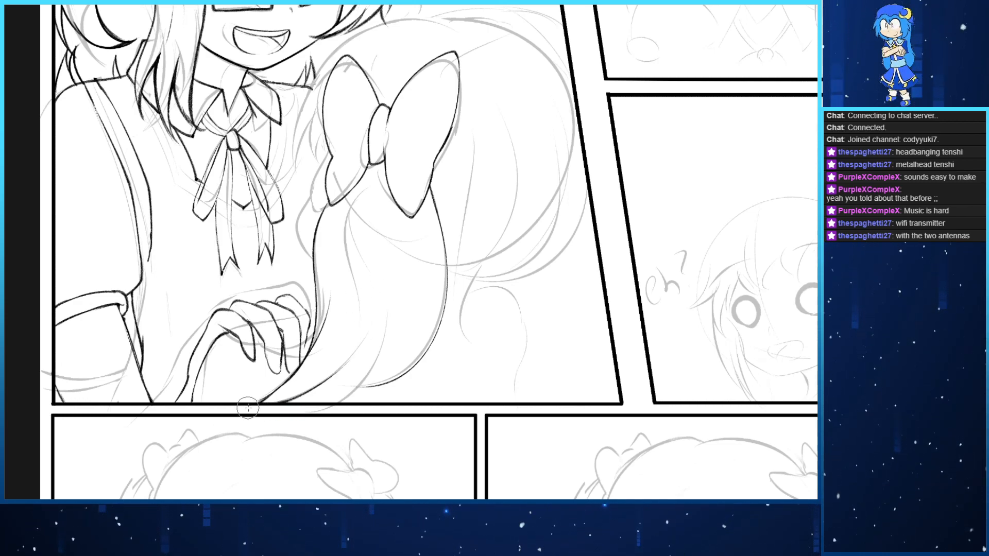
drag(312, 415, 381, 356)
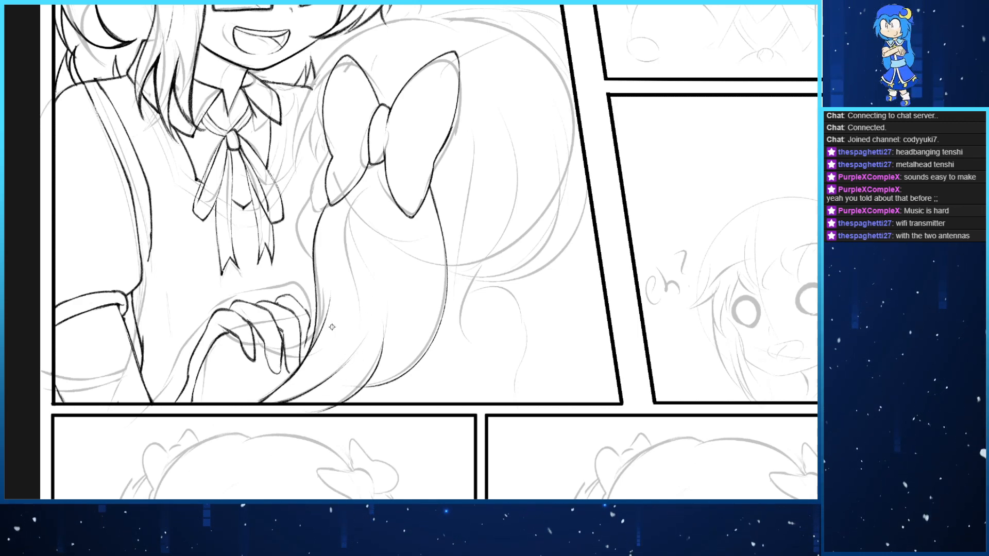
Redraw the curved strand line rising from the panel's lower border at the ponytail's lower end
key(ctrl+z)
drag(336, 405, 381, 334)
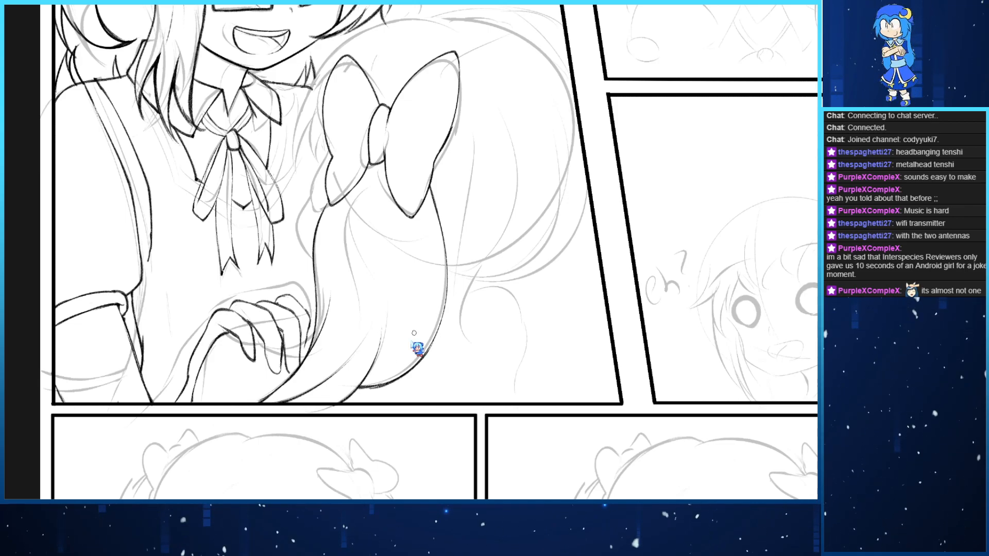
key(ctrl+z)
Re-ink the ponytail's long outer curve between the bow's right loop and the lower tip, replacing the unsatisfactory strokes
key(6)
key(6)
key(6)
key(6)
key(6)
key(6)
key(6)
key(6)
key(6)
key(6)
key(6)
key(6)
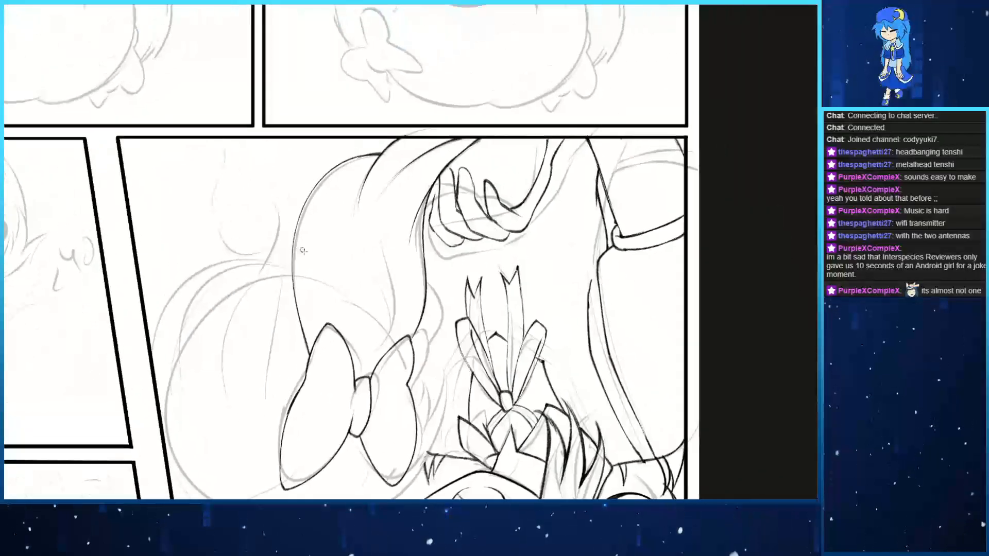
mouse_move(304, 331)
mouse_down()
mouse_move(369, 152)
mouse_move(301, 312)
mouse_move(368, 155)
mouse_move(348, 161)
mouse_move(294, 233)
mouse_up()
key(ctrl+z)
key(ctrl+z)
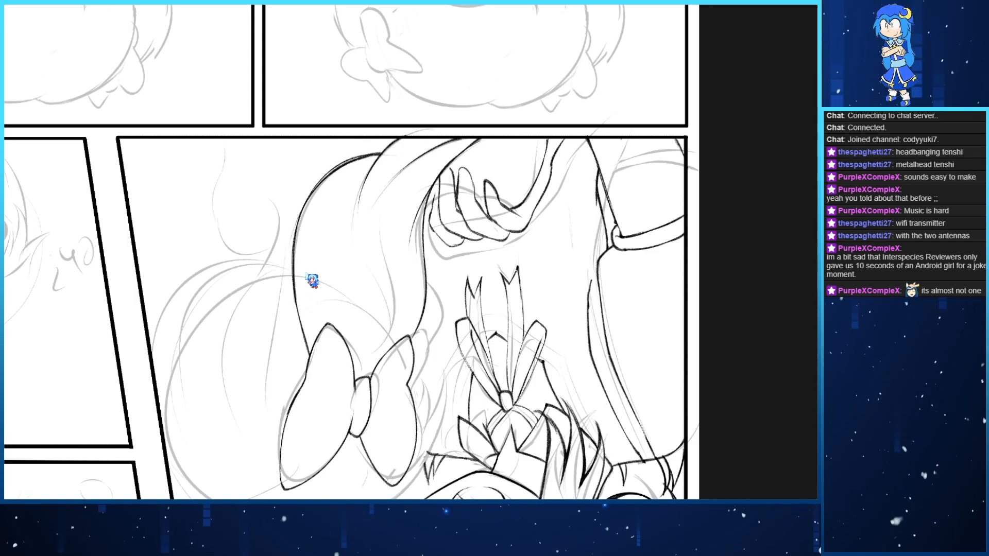
key(ctrl+z)
drag(300, 322, 294, 282)
key(4)
key(4)
key(4)
key(4)
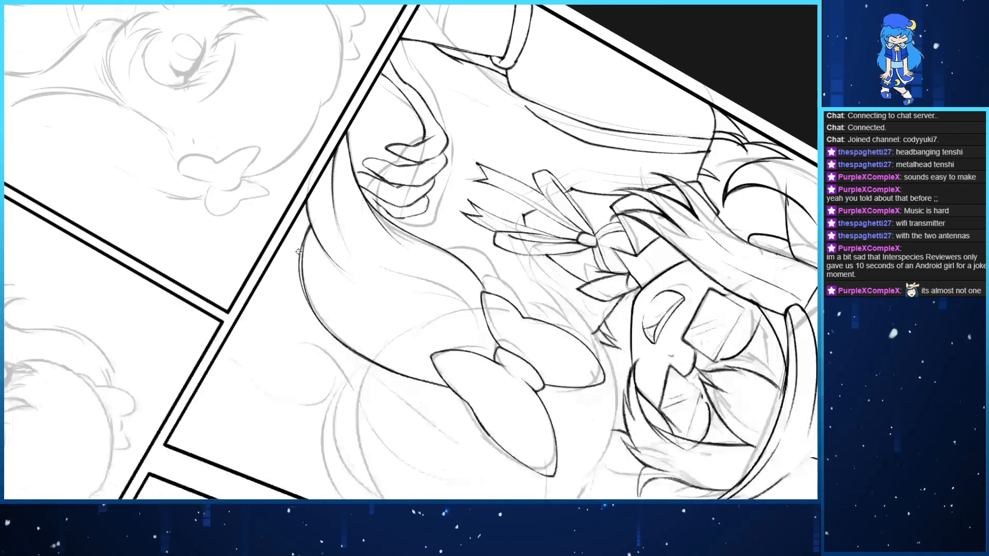
Ink an inner strand line curving from beneath the bow's knot down the ponytail, redrawing and trimming it until it follows the sketch
key(6)
key(6)
key(6)
key(6)
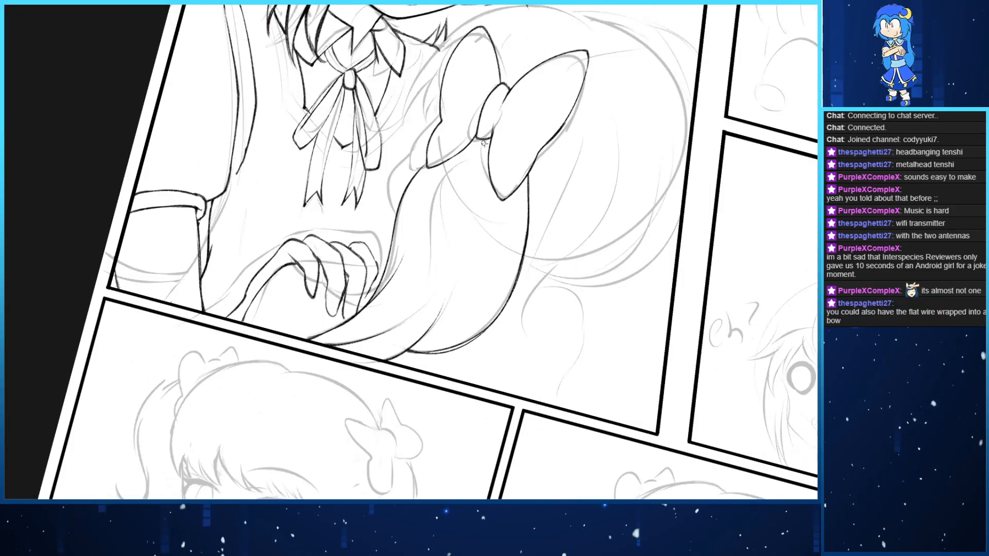
key(6)
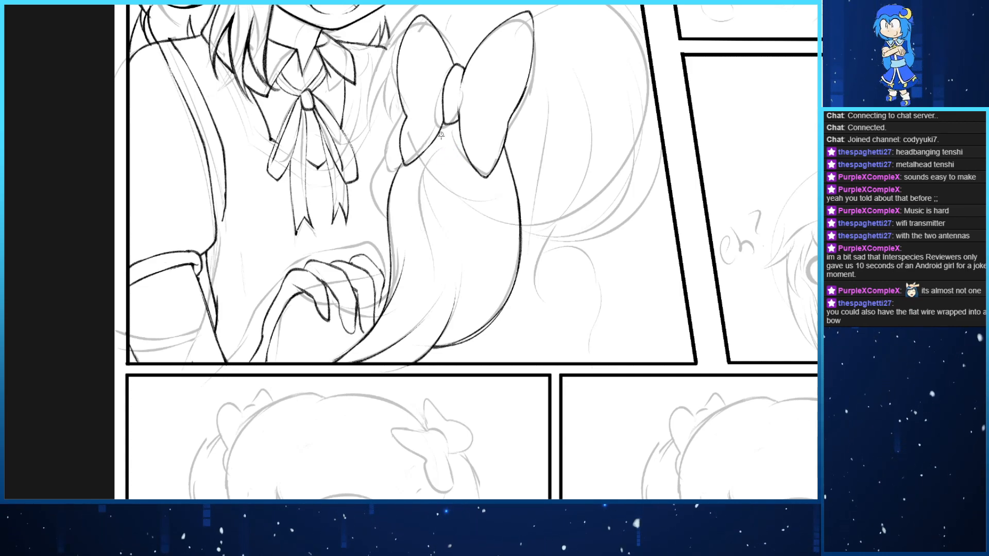
drag(441, 135, 440, 252)
key(ctrl+z)
mouse_move(441, 135)
mouse_down()
mouse_move(413, 155)
mouse_move(437, 256)
mouse_up()
key(ctrl+z)
key(ctrl+z)
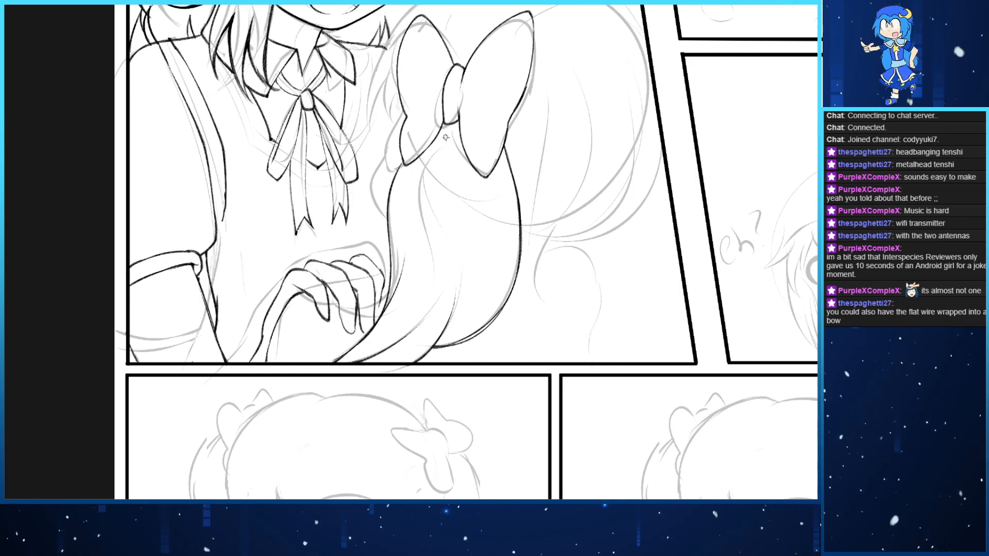
drag(441, 136, 437, 252)
key(e)
drag(440, 151, 428, 240)
key(e)
key(ctrl+z)
drag(422, 169, 427, 229)
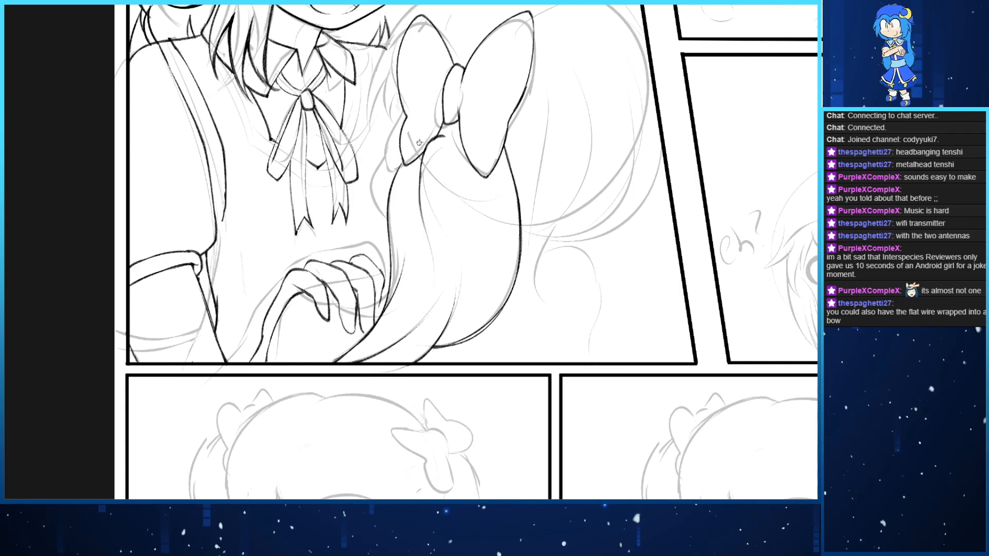
mouse_move(452, 148)
mouse_down()
mouse_move(395, 192)
mouse_move(414, 236)
mouse_up()
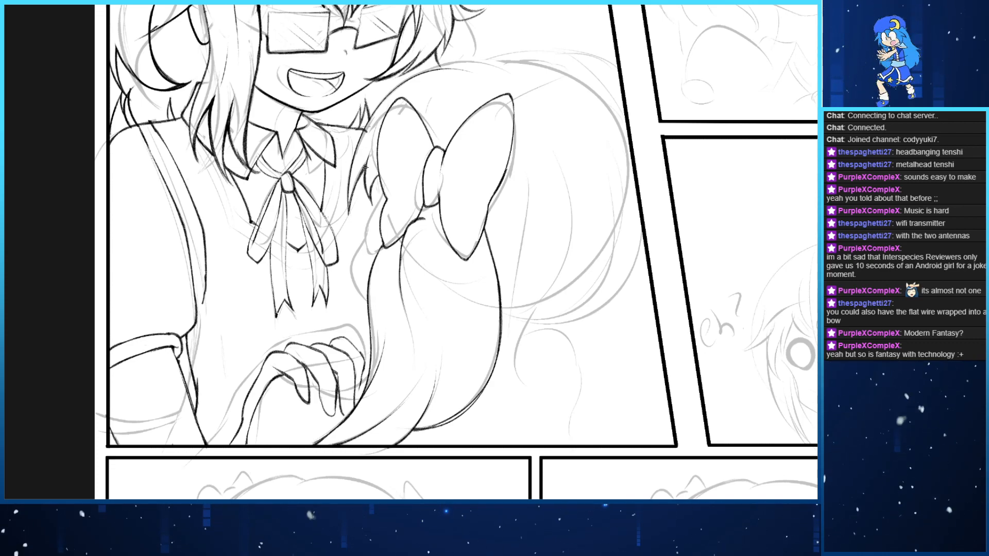
Ink the rounded outline of the second character's head above and to the right of the bow, redrawing the long arc over the sketch
drag(365, 168, 262, 233)
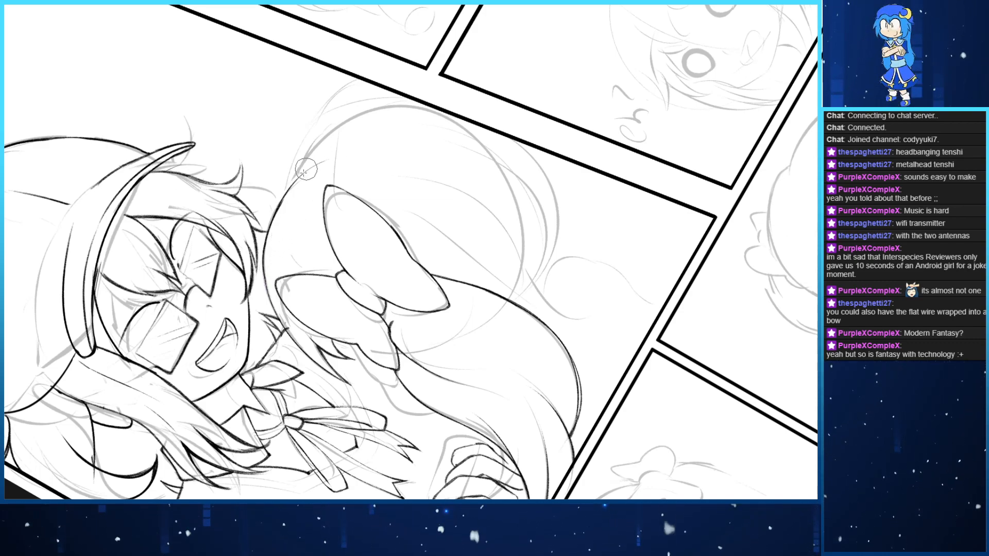
key(Delete)
key(Delete)
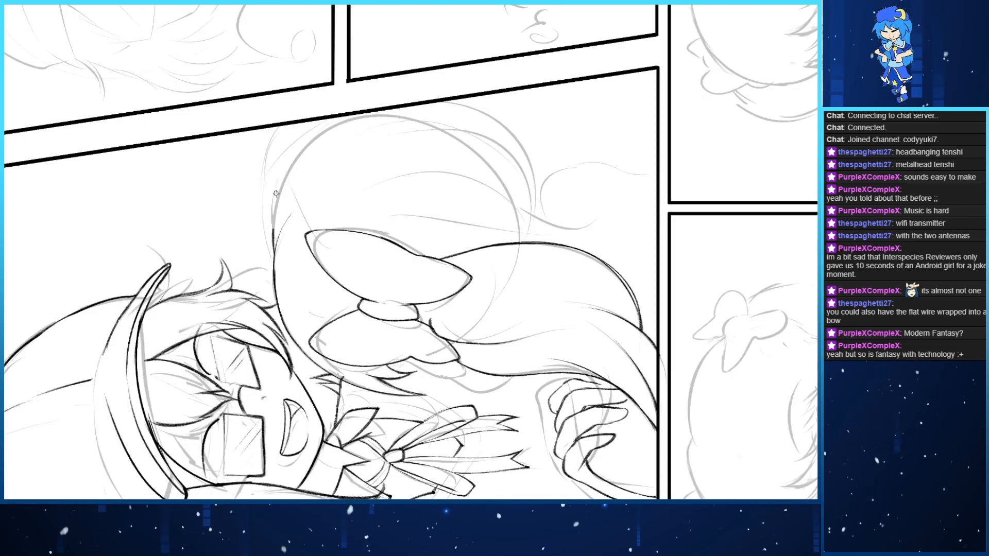
mouse_move(277, 243)
mouse_down()
mouse_move(391, 101)
mouse_move(476, 138)
mouse_up()
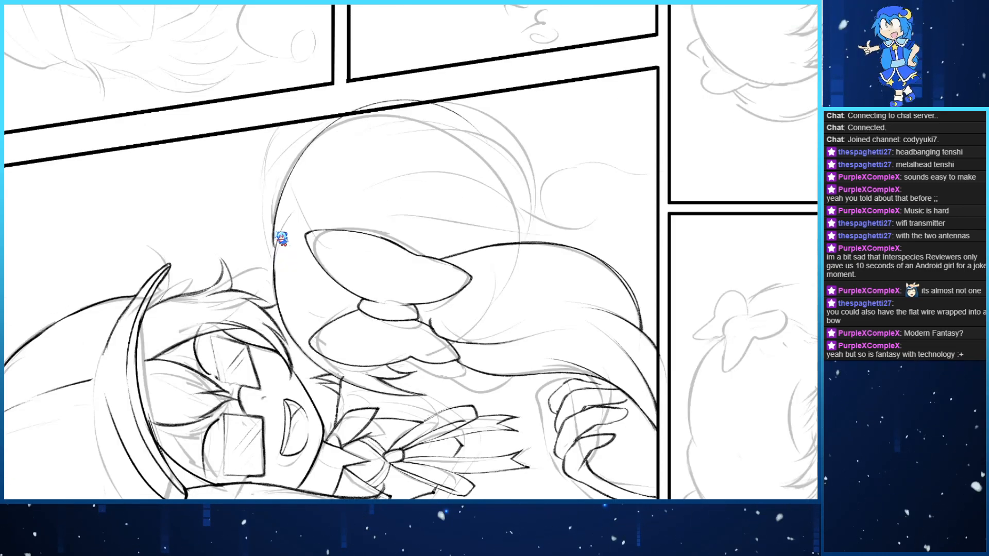
key(ctrl+z)
drag(277, 243, 473, 141)
key(ctrl+z)
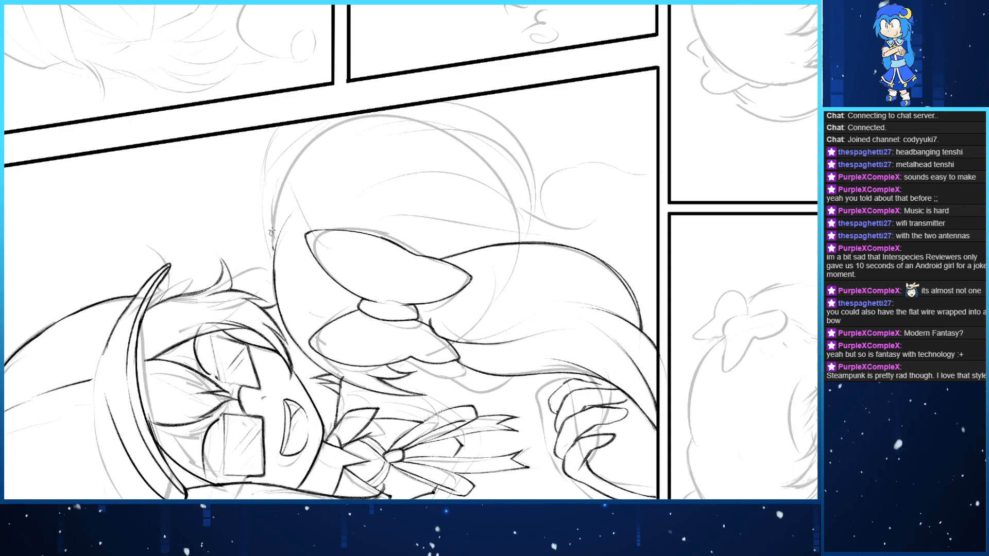
drag(277, 247, 460, 161)
key(Delete)
key(Delete)
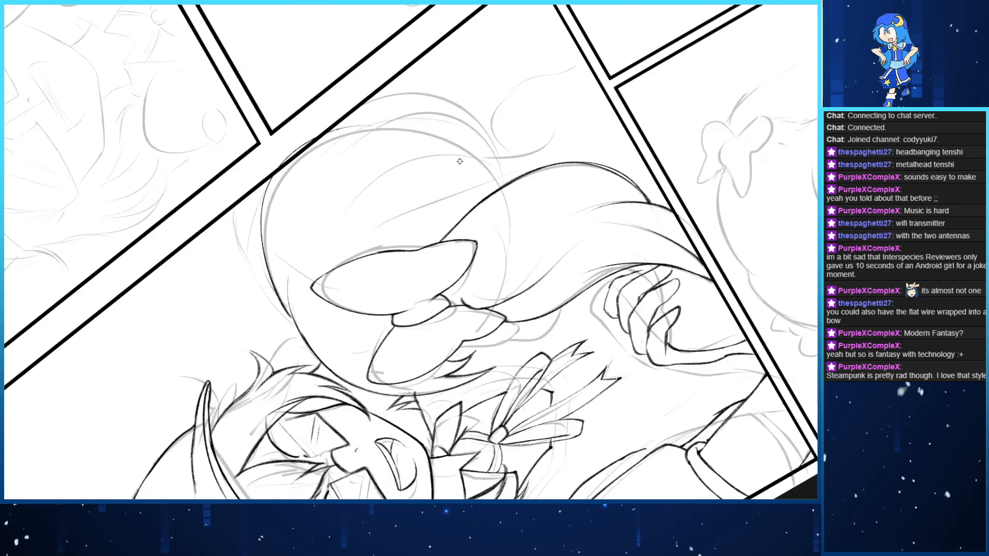
key(ctrl+z)
mouse_move(291, 314)
mouse_down()
mouse_move(330, 124)
mouse_move(407, 110)
mouse_up()
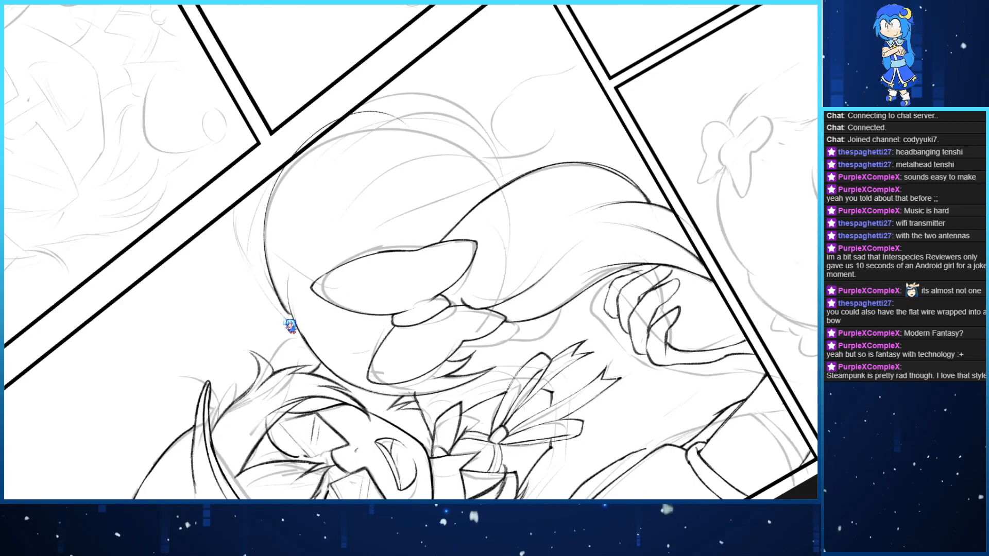
key(ctrl+z)
drag(290, 314, 420, 150)
key(ctrl+z)
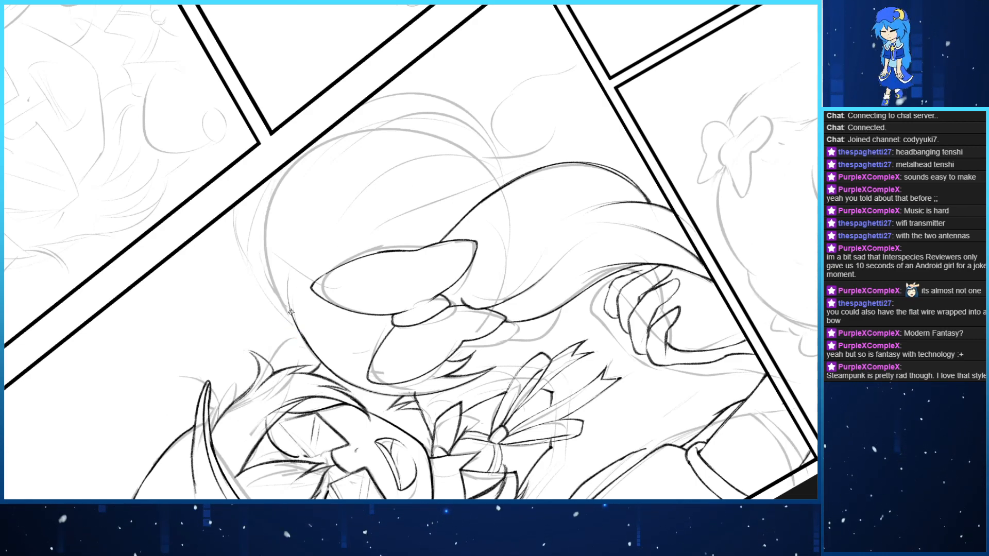
drag(289, 313, 445, 144)
key(ctrl+z)
mouse_move(289, 312)
mouse_down()
mouse_move(262, 250)
mouse_move(433, 147)
mouse_up()
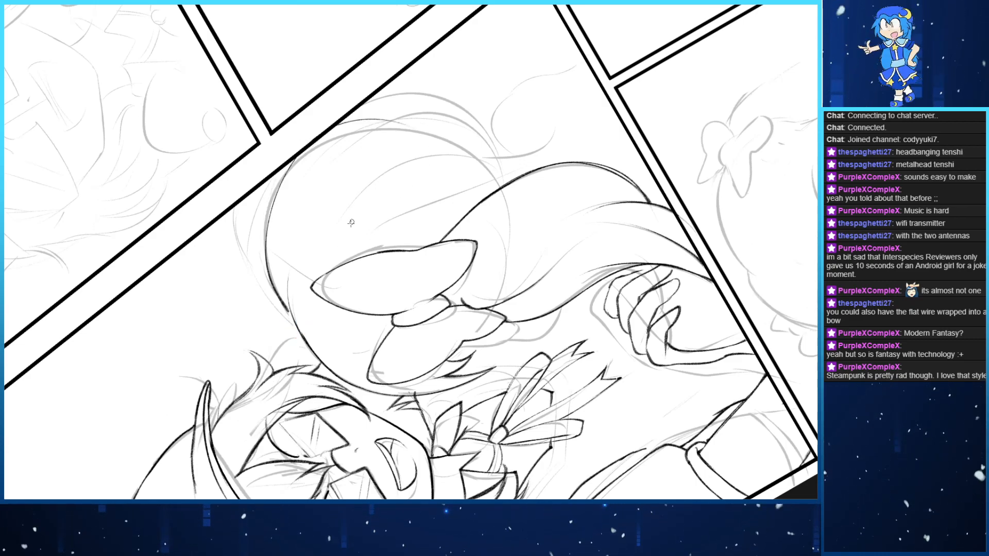
key(ctrl+z)
drag(289, 314, 415, 153)
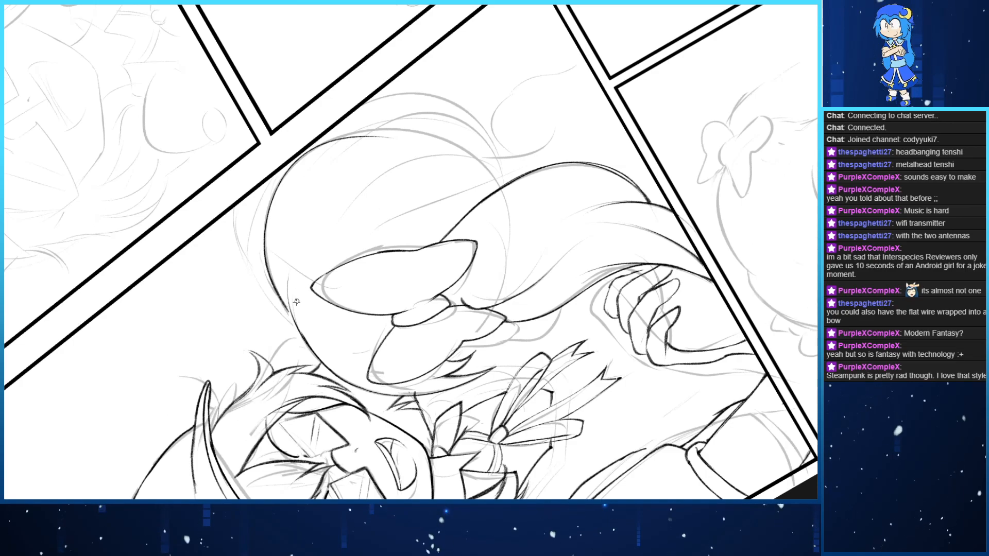
key(ctrl+z)
drag(289, 312, 354, 135)
Select the right part of the head's outline, shift it slightly inward from the panel border with a transform, and deselect it
key(End)
key(End)
key(End)
key(End)
key(End)
key(End)
key(End)
key(End)
key(End)
key(End)
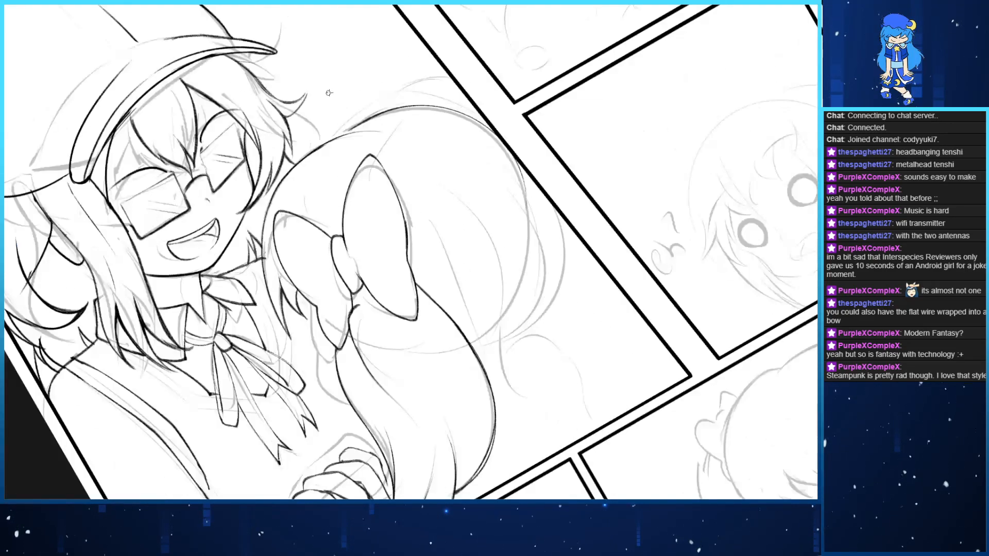
key(Delete)
key(Delete)
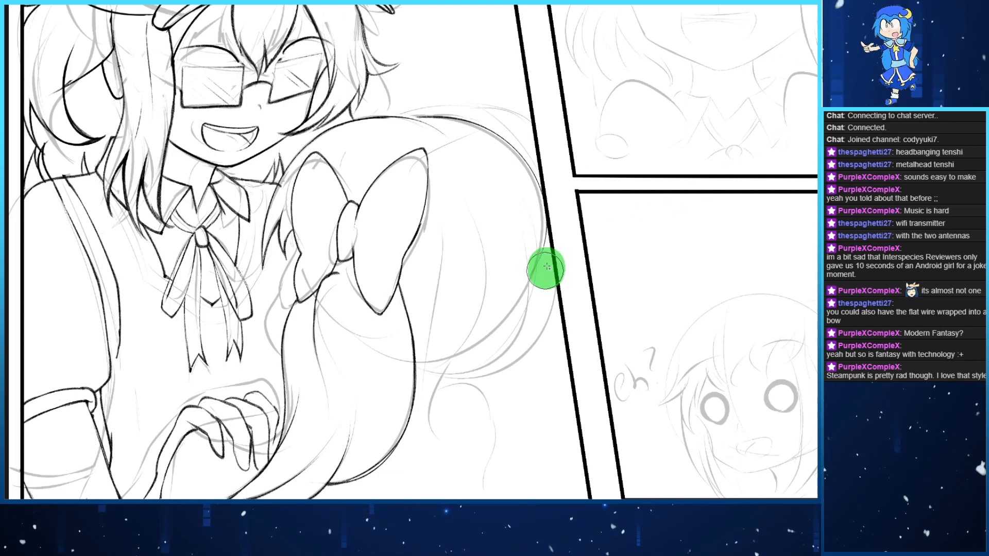
mouse_move(543, 267)
mouse_down()
mouse_move(495, 105)
mouse_move(453, 89)
mouse_move(471, 124)
mouse_move(433, 109)
mouse_move(476, 129)
mouse_up()
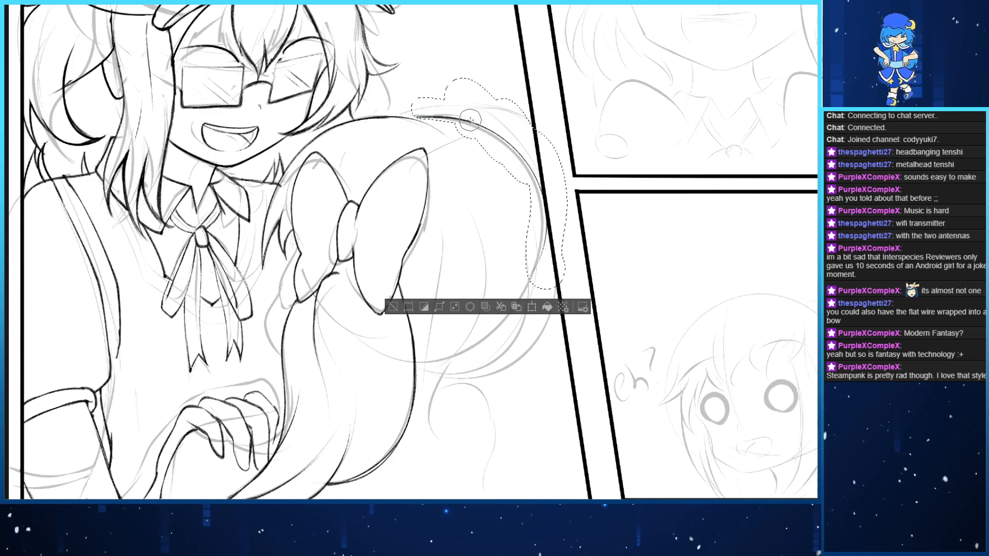
key(ctrl+t)
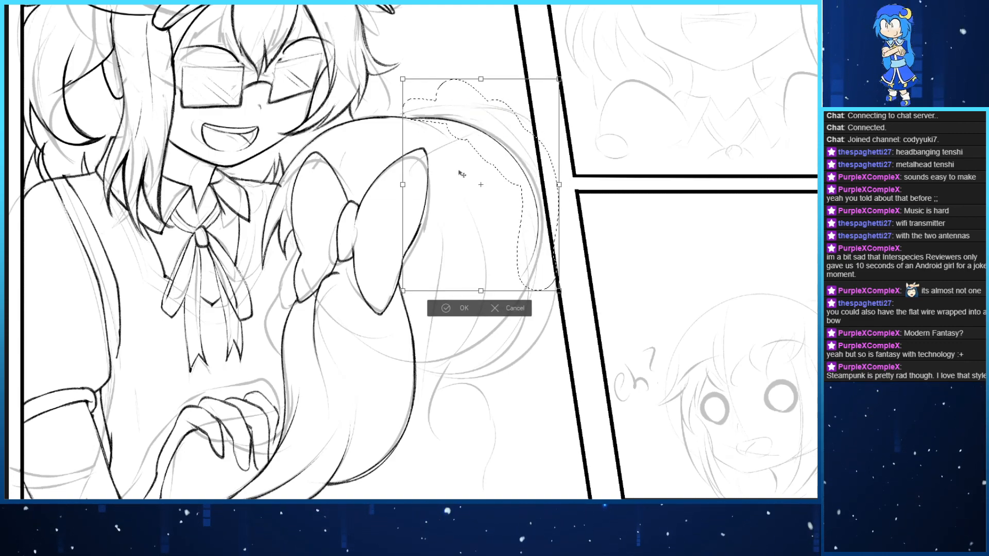
click(453, 309)
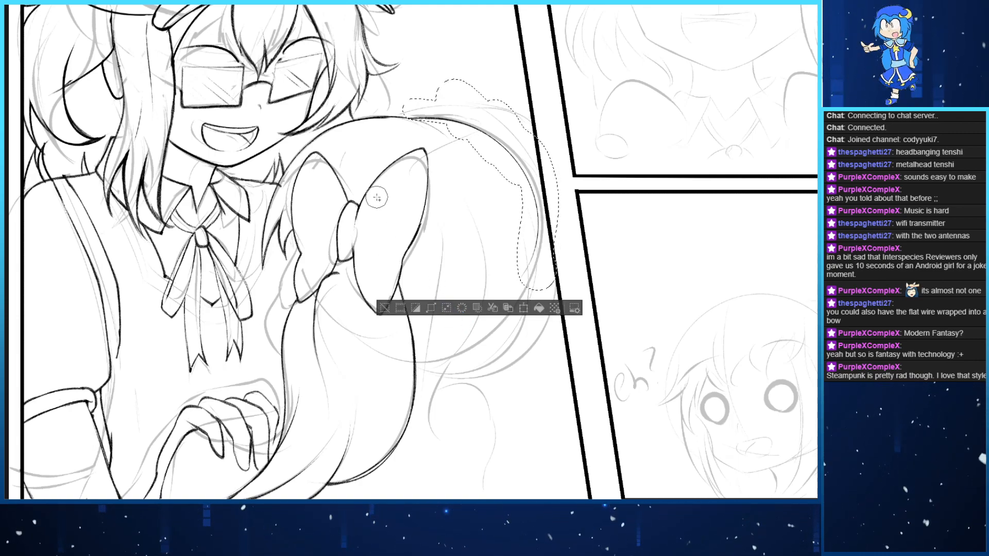
key(ctrl+d)
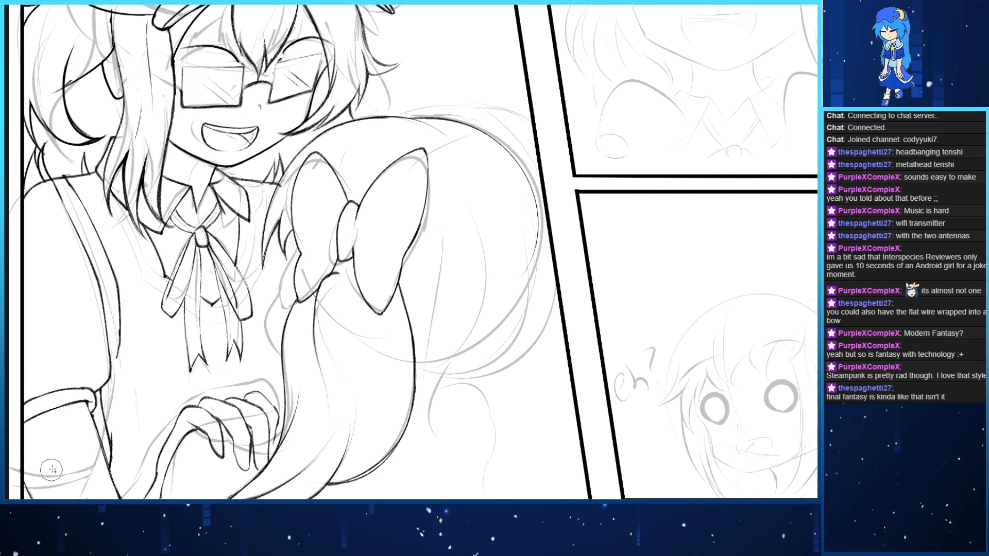
Ink the hair's long outer edge falling from the head's right side beside the panel border, redrawing unsatisfactory strokes
drag(442, 257, 386, 168)
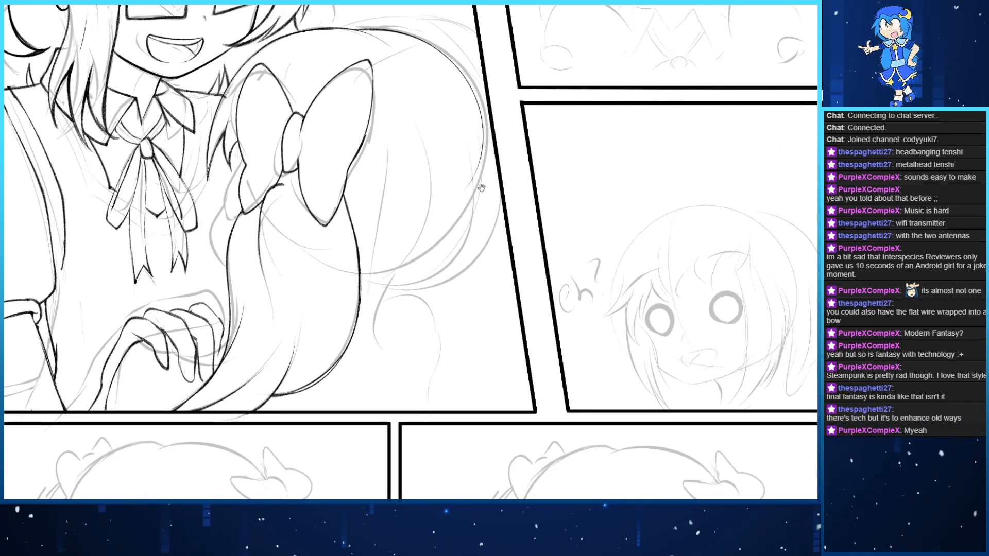
drag(485, 142, 476, 239)
key(ctrl+z)
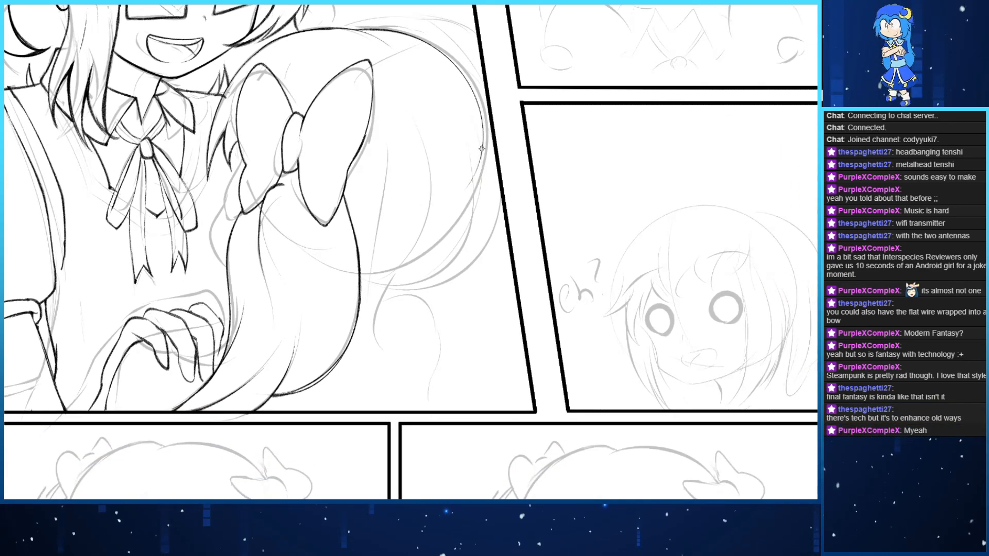
drag(484, 143, 480, 178)
drag(480, 219, 480, 274)
key(ctrl+z)
mouse_move(483, 155)
mouse_down()
mouse_move(492, 287)
mouse_move(460, 350)
mouse_up()
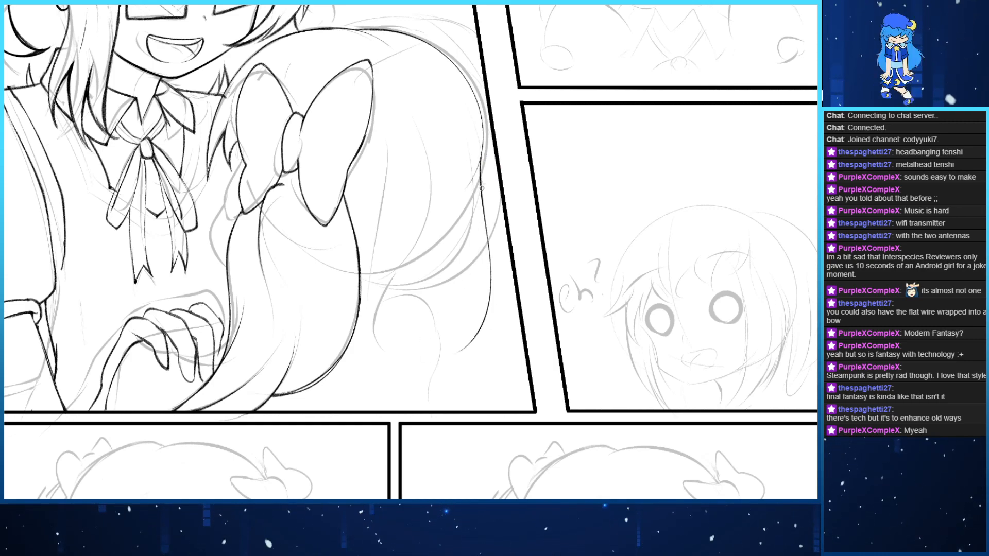
key(ctrl+z)
mouse_move(483, 155)
mouse_down()
mouse_move(487, 297)
mouse_move(453, 344)
mouse_move(490, 223)
mouse_move(444, 355)
mouse_move(483, 281)
mouse_move(484, 299)
mouse_move(384, 367)
mouse_move(430, 273)
mouse_move(421, 328)
mouse_move(338, 385)
mouse_move(398, 313)
mouse_up()
key(ctrl+z)
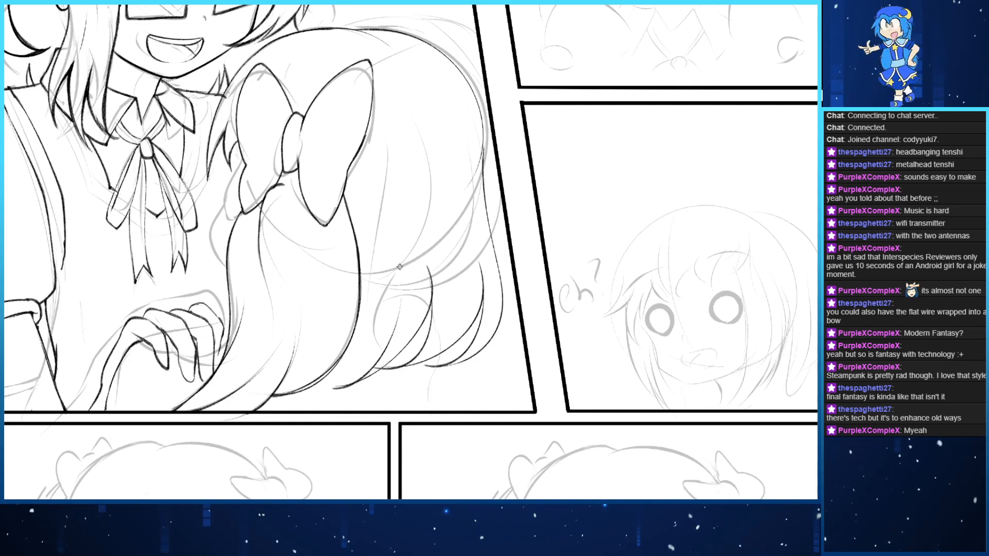
Ink the curved, pointed hair tips beneath the head beside the ponytail, and add a second strand line along the hair's outer edge
key(ctrl+z)
key(ctrl+z)
mouse_move(426, 271)
mouse_down()
mouse_move(433, 303)
mouse_move(359, 363)
mouse_move(423, 277)
mouse_move(360, 350)
mouse_move(422, 289)
mouse_up()
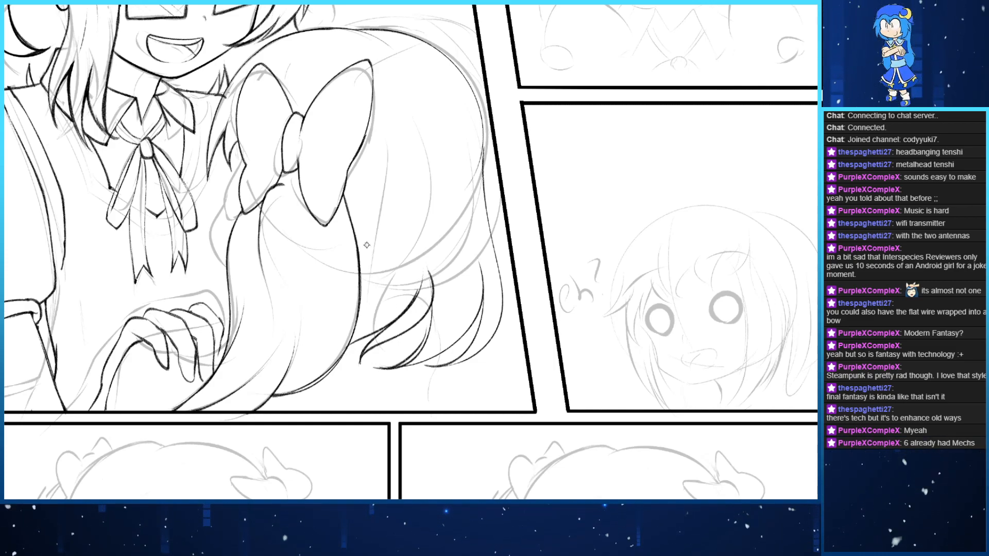
mouse_move(427, 364)
mouse_down()
mouse_move(484, 283)
mouse_move(478, 318)
mouse_move(446, 354)
mouse_up()
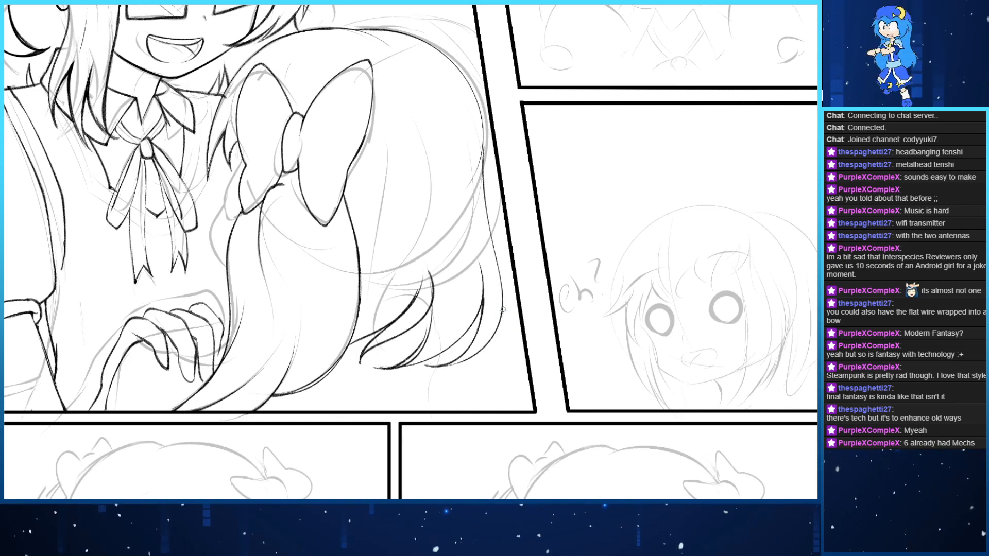
drag(495, 177, 503, 303)
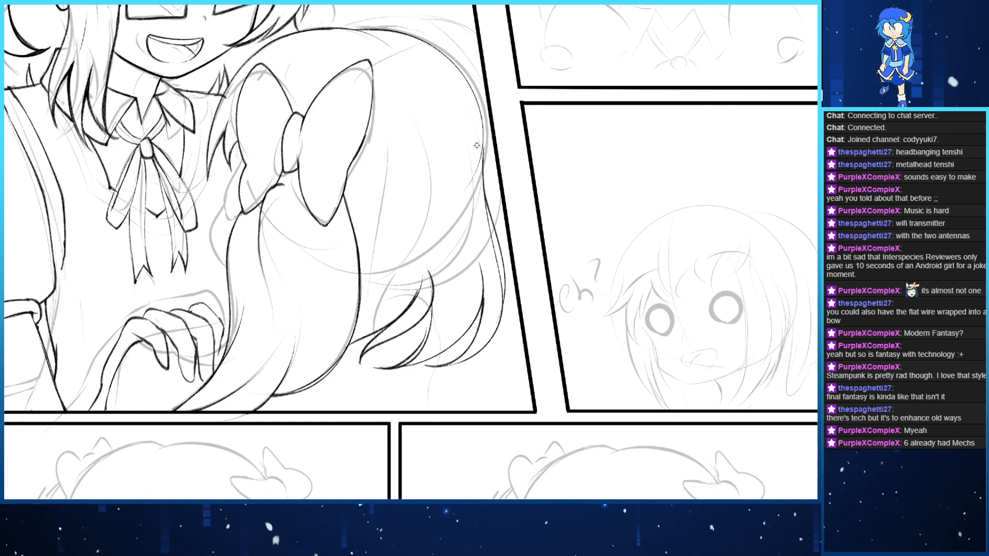
Ink the short arcs of the shape protruding behind the head's right side, ending at the slanted panel border
scroll(494, 129, up, 3)
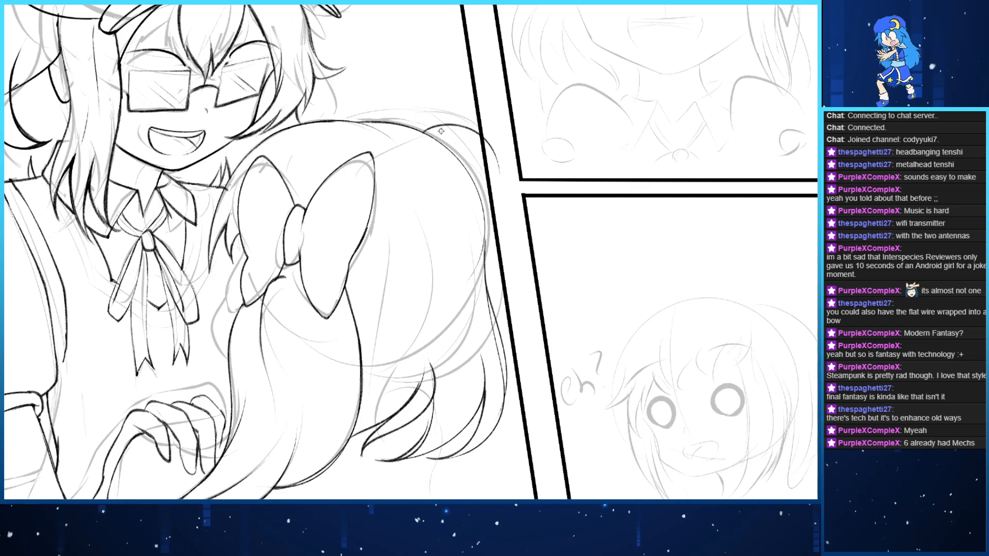
drag(425, 135, 489, 212)
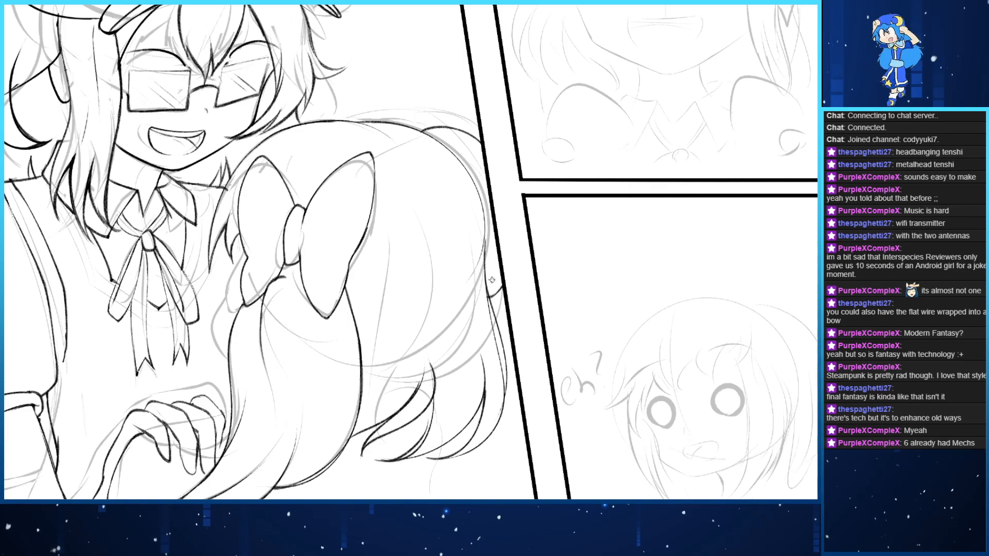
drag(443, 175, 493, 218)
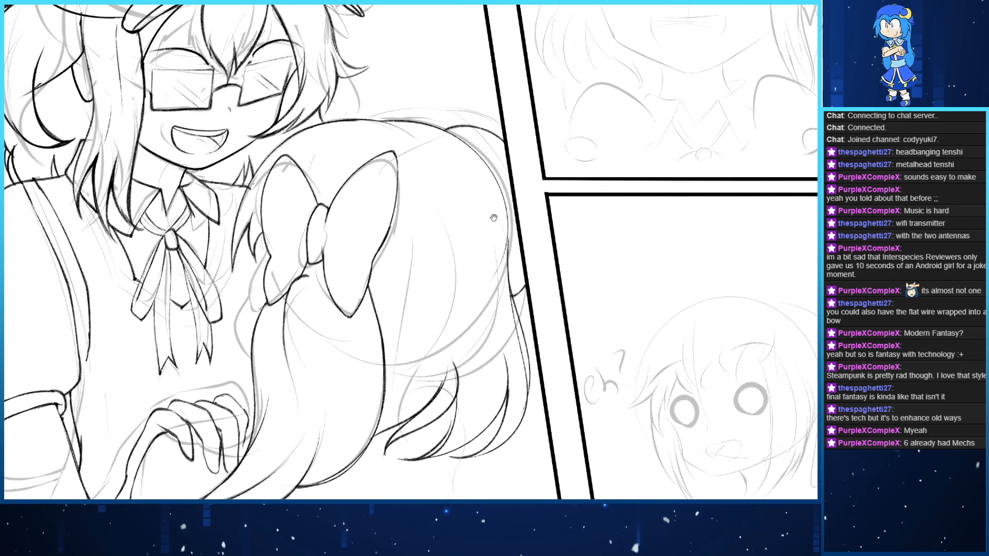
drag(509, 282, 498, 354)
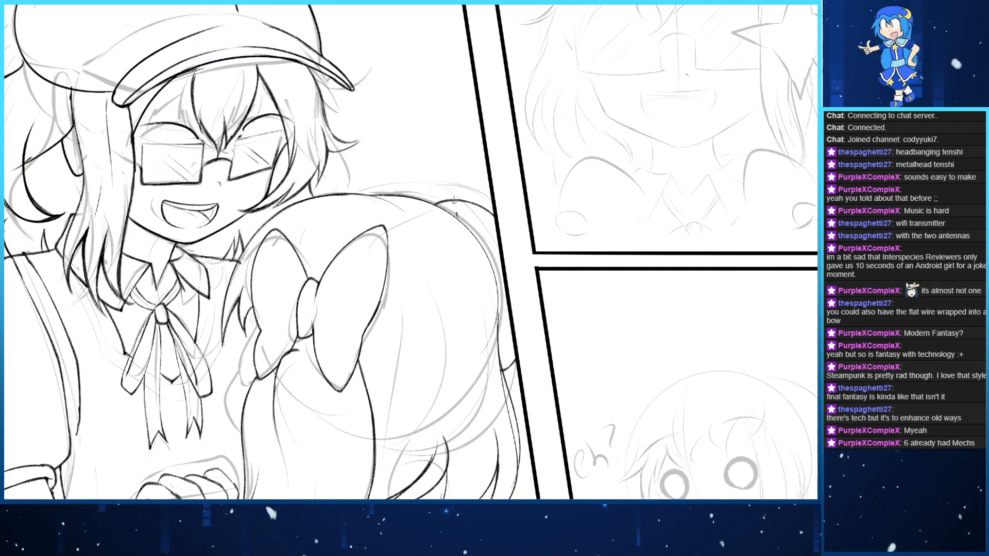
Ink the two pointed shapes protruding behind the head, the outer one crossing the slanted panel border, redrawing unsatisfactory strokes
drag(458, 223, 439, 170)
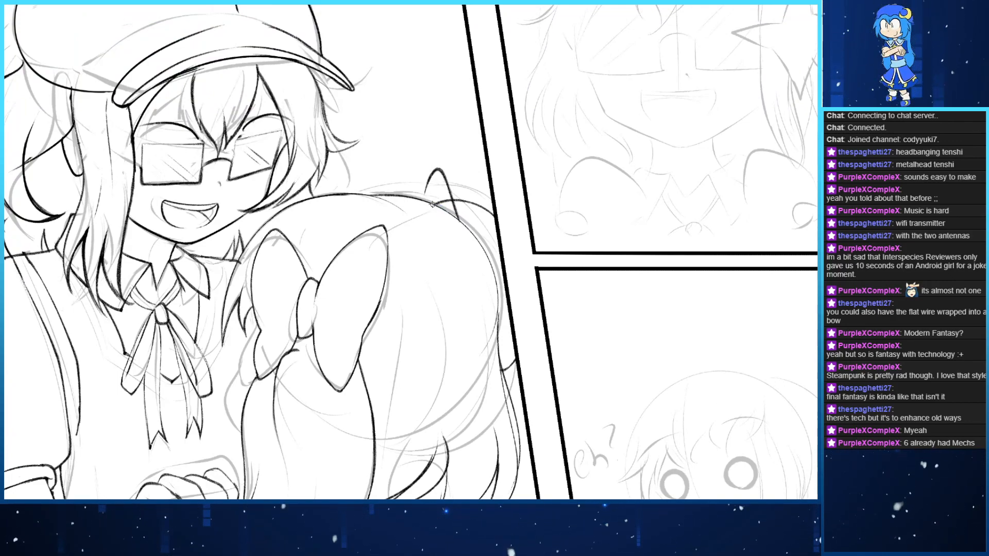
key(ctrl+z)
mouse_move(458, 222)
mouse_down()
mouse_move(433, 171)
mouse_move(426, 192)
mouse_move(437, 170)
mouse_move(456, 208)
mouse_move(497, 222)
mouse_move(477, 239)
mouse_move(489, 194)
mouse_move(500, 227)
mouse_move(505, 210)
mouse_move(504, 250)
mouse_up()
key(ctrl+z)
key(ctrl+z)
key(ctrl+z)
key(ctrl+z)
key(ctrl+z)
key(ctrl+z)
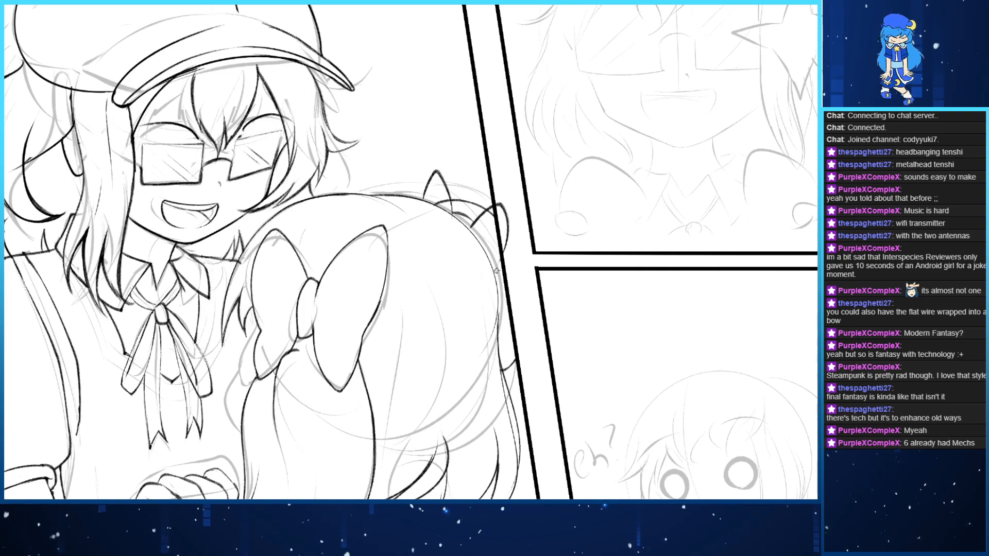
key(ctrl+z)
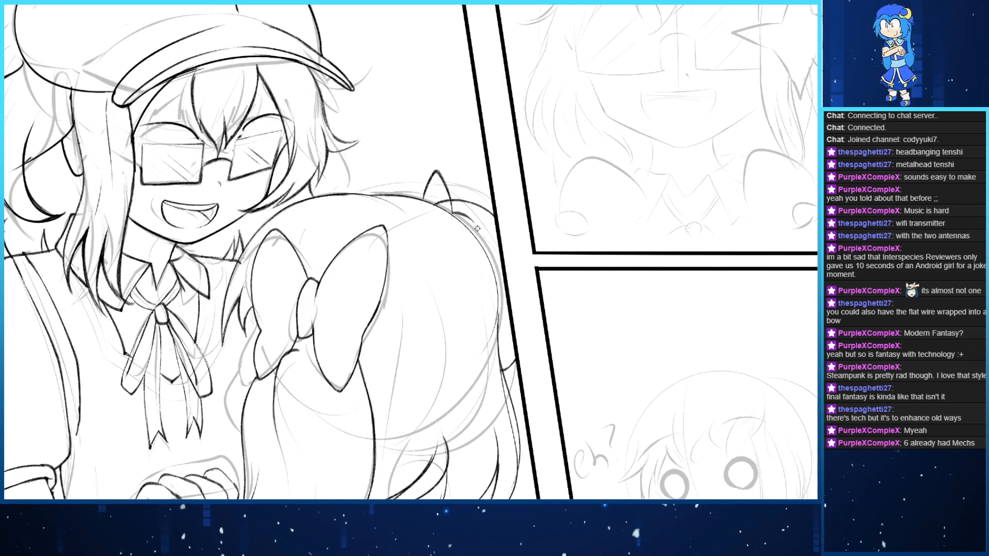
drag(492, 201, 516, 273)
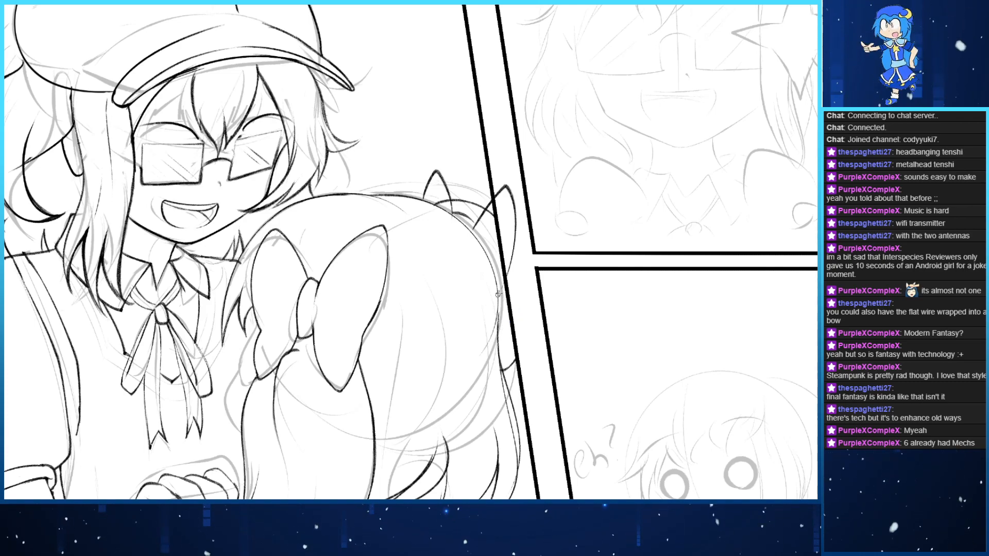
scroll(420, 283, down, 3)
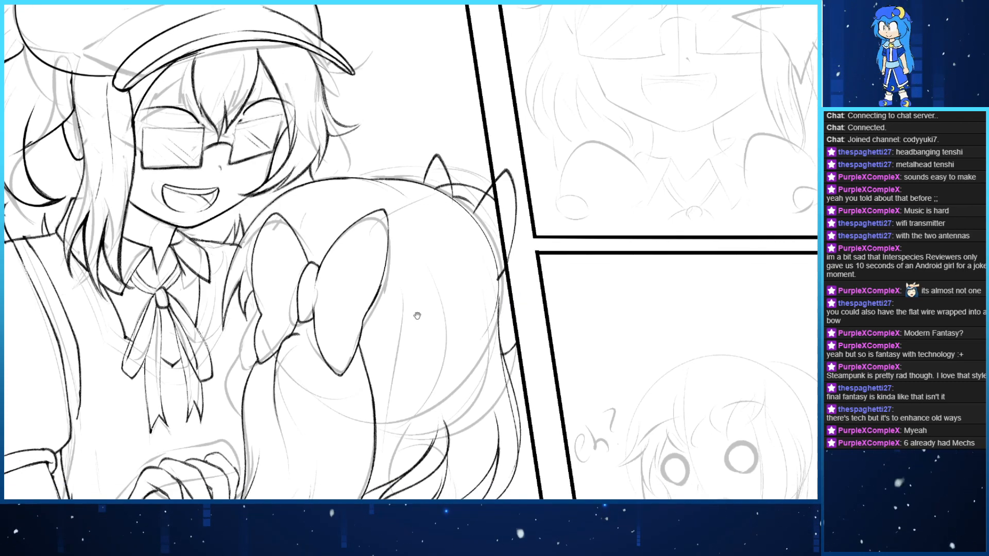
Mirror the canvas view and ink the pointed outer hair strands hanging beside the panel's lower corner next to the slanted border
key(h)
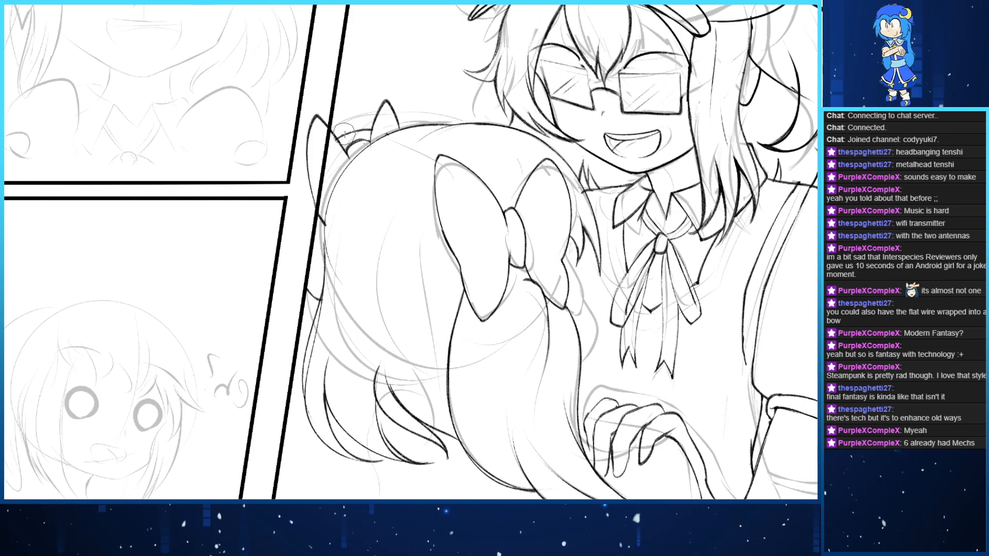
key(Delete)
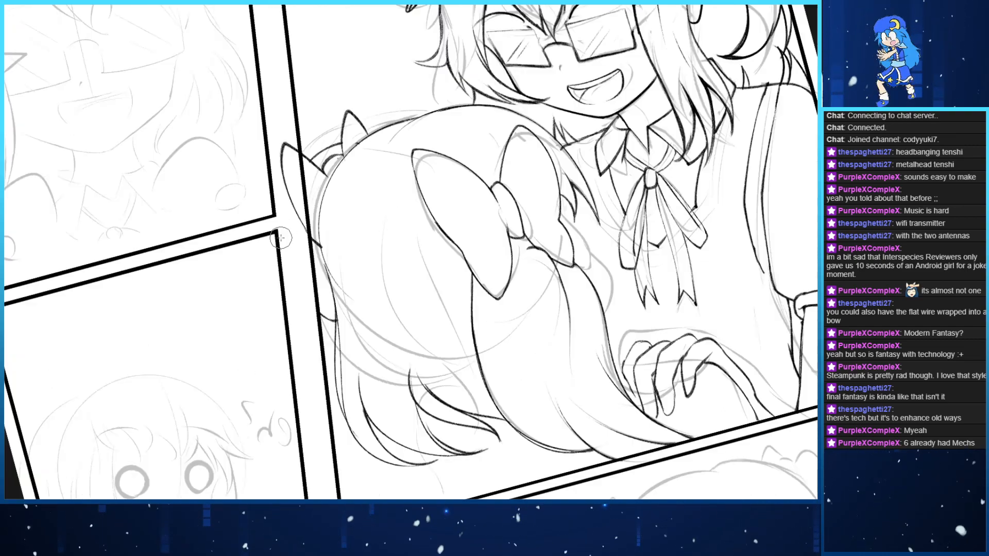
key(End)
drag(298, 312, 275, 221)
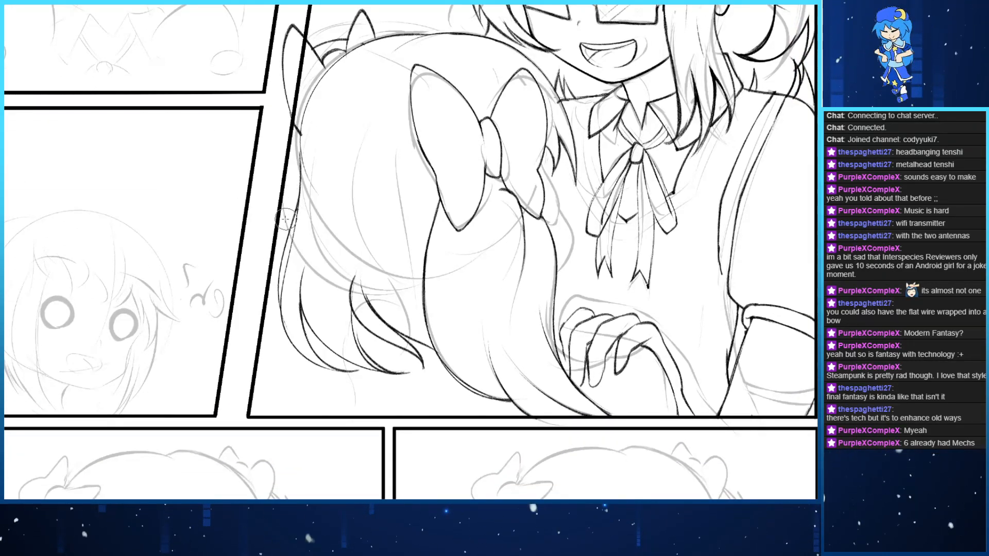
drag(271, 281, 275, 371)
key(ctrl+z)
mouse_move(268, 276)
mouse_down()
mouse_move(265, 392)
mouse_move(290, 343)
mouse_move(286, 389)
mouse_up()
mouse_move(303, 353)
mouse_down()
mouse_move(287, 390)
mouse_move(297, 358)
mouse_up()
key(ctrl+z)
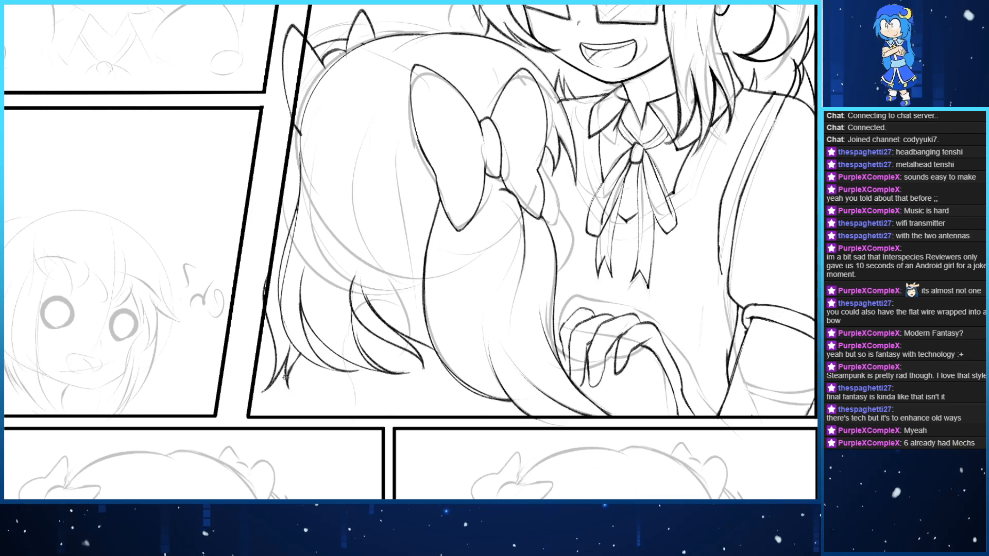
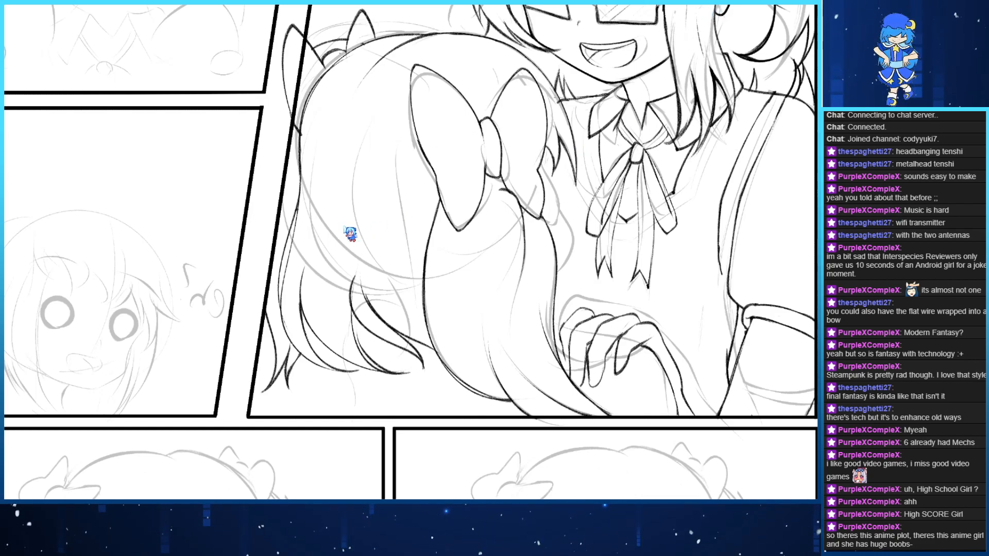
Ink the short body line from beneath the loose hair to the panel's lower border, and refine the hair tip beside the ponytail
drag(296, 261, 268, 219)
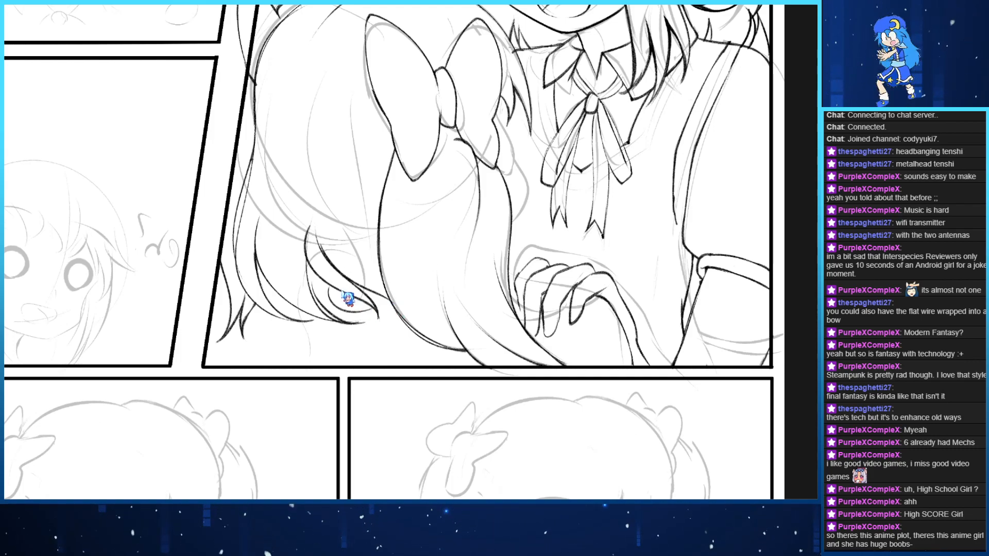
mouse_move(335, 283)
mouse_down()
mouse_move(328, 299)
mouse_move(371, 315)
mouse_move(330, 288)
mouse_move(307, 287)
mouse_up()
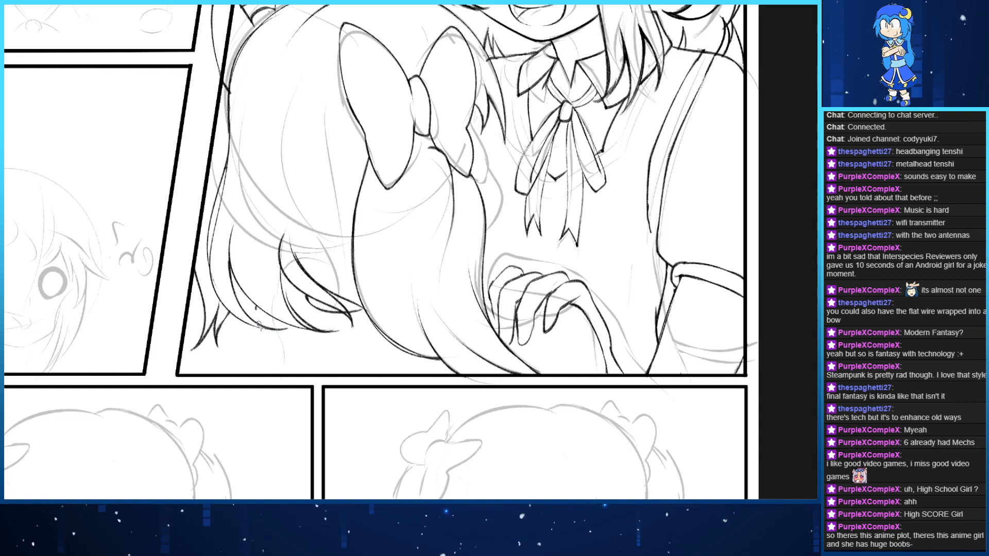
mouse_move(255, 308)
mouse_down()
mouse_move(272, 362)
mouse_move(257, 312)
mouse_up()
key(ctrl+z)
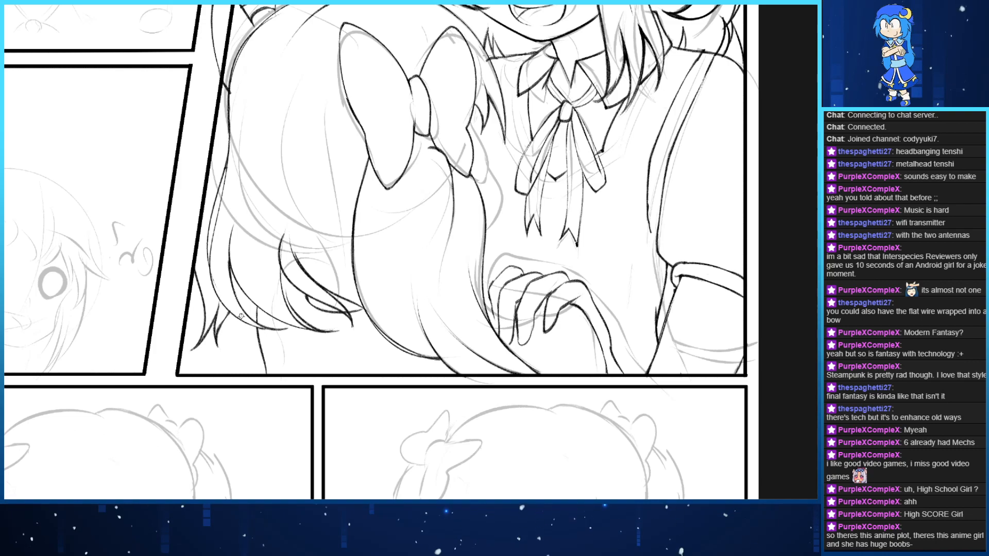
key(End)
key(End)
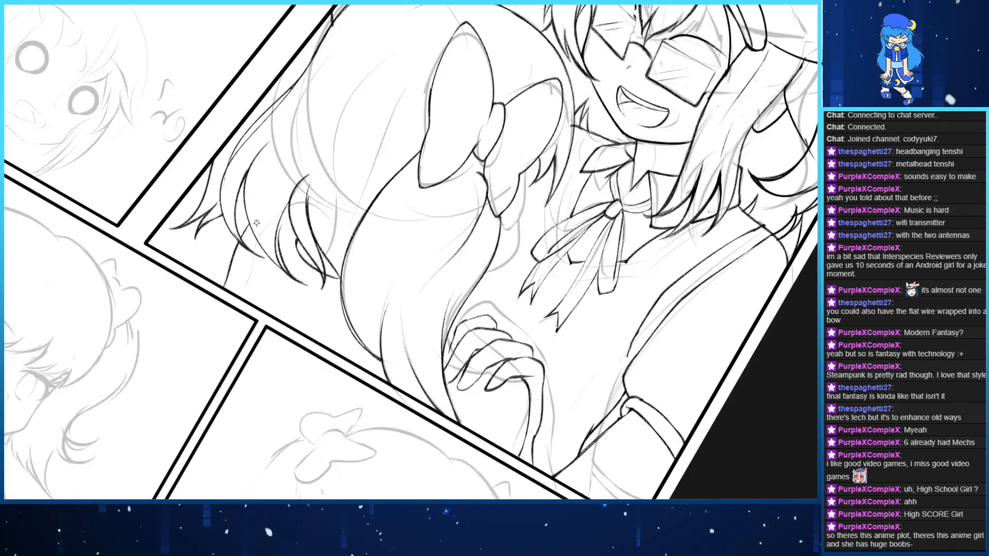
drag(243, 245, 238, 139)
key(ctrl+z)
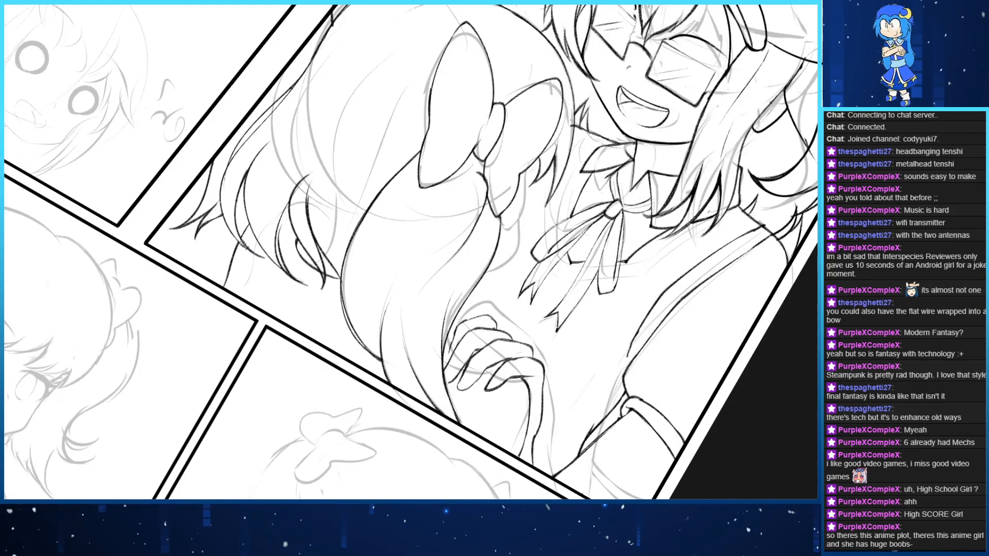
drag(244, 245, 249, 139)
key(Delete)
key(Delete)
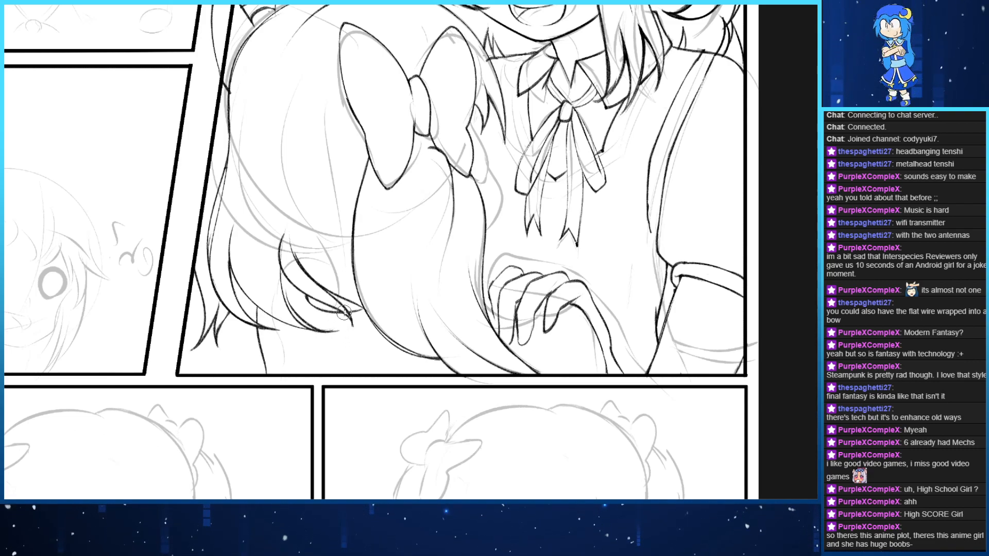
drag(341, 308, 348, 322)
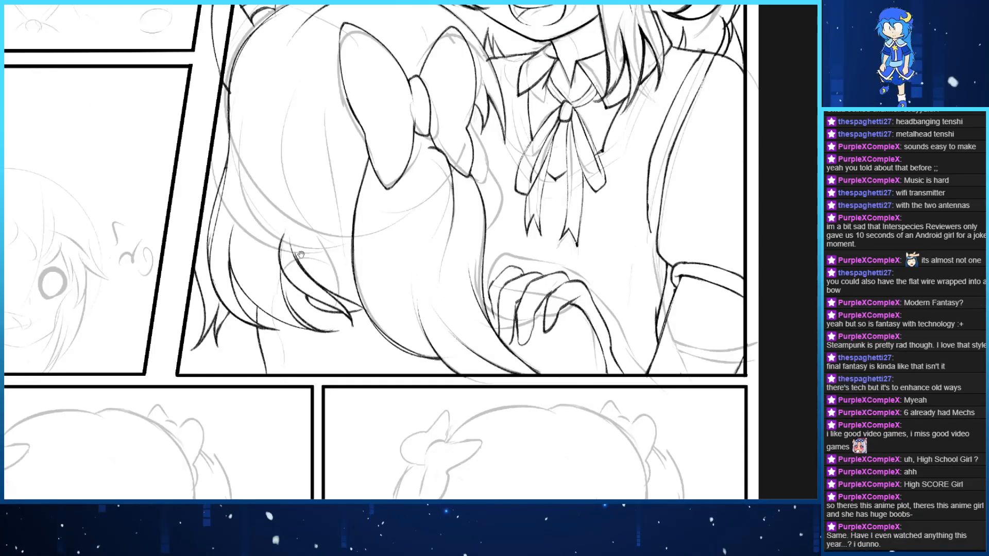
Mirror the canvas view back and ink the curved cheek outline bulging out between the ponytail and the bow
mouse_move(336, 288)
mouse_down()
mouse_move(240, 330)
mouse_move(273, 367)
mouse_move(271, 336)
mouse_up()
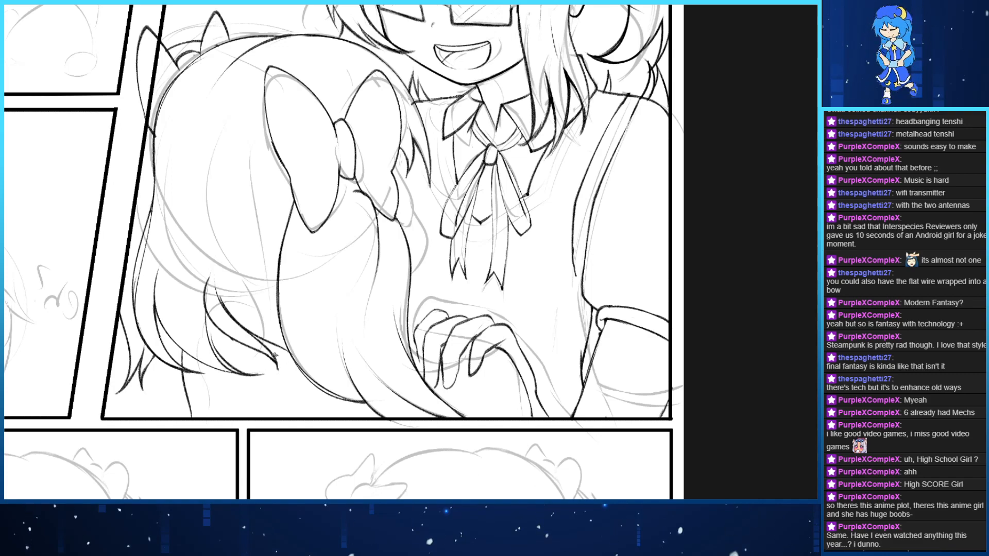
drag(217, 318, 174, 358)
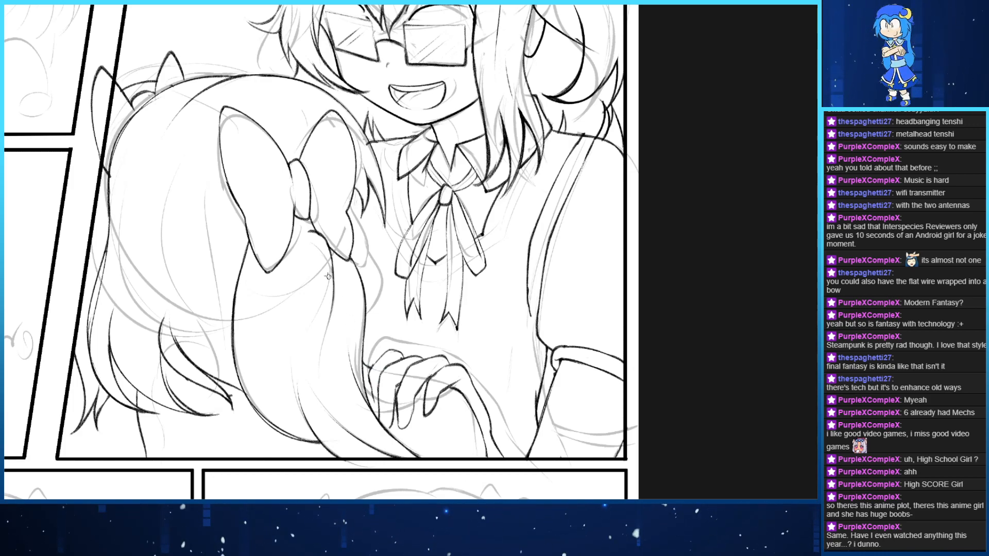
drag(268, 301, 338, 222)
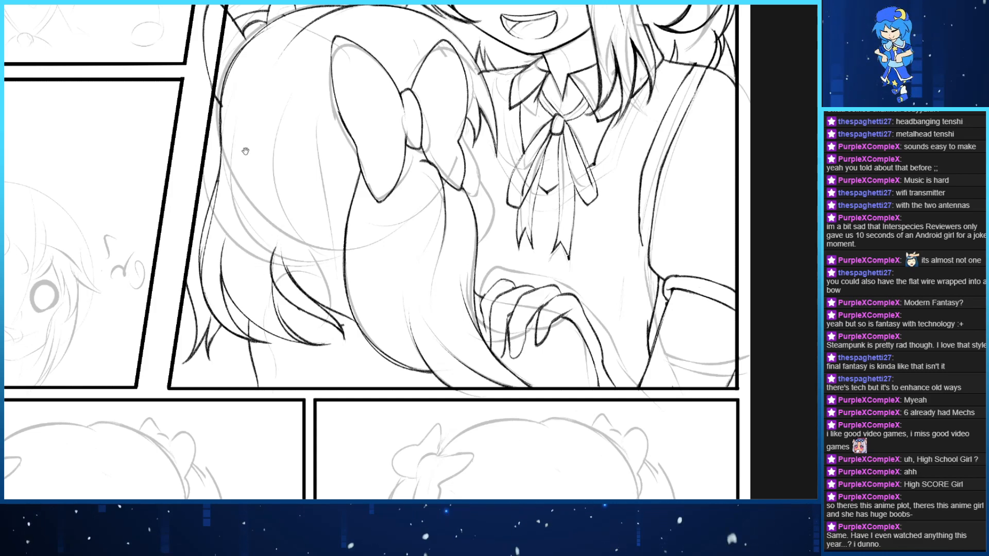
key(h)
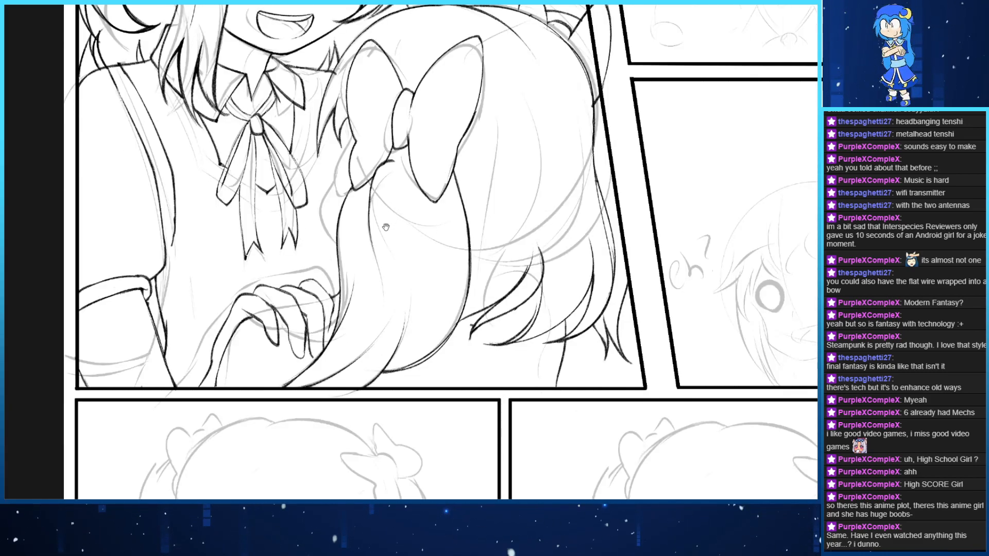
mouse_move(386, 229)
mouse_down()
mouse_move(419, 259)
mouse_move(362, 225)
mouse_move(371, 231)
mouse_up()
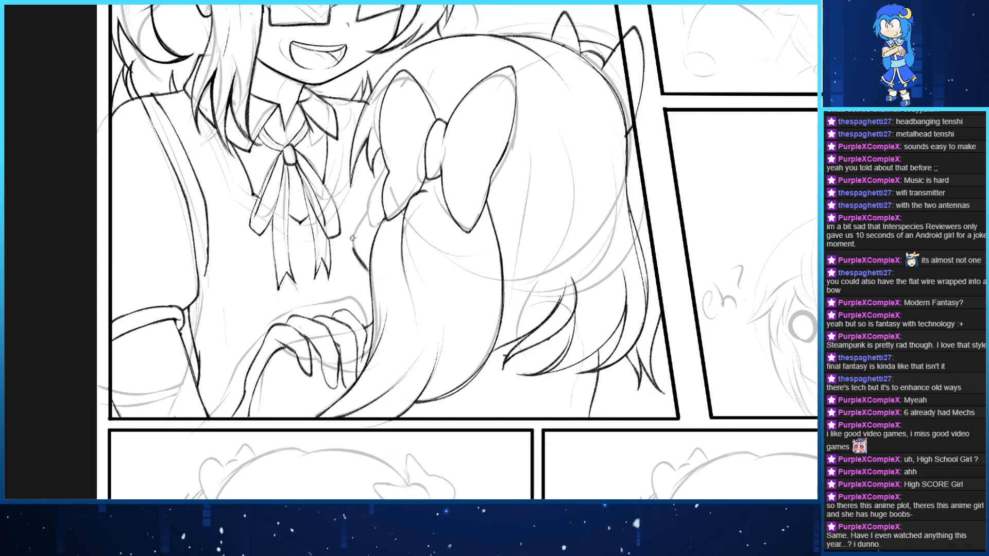
drag(369, 275, 379, 201)
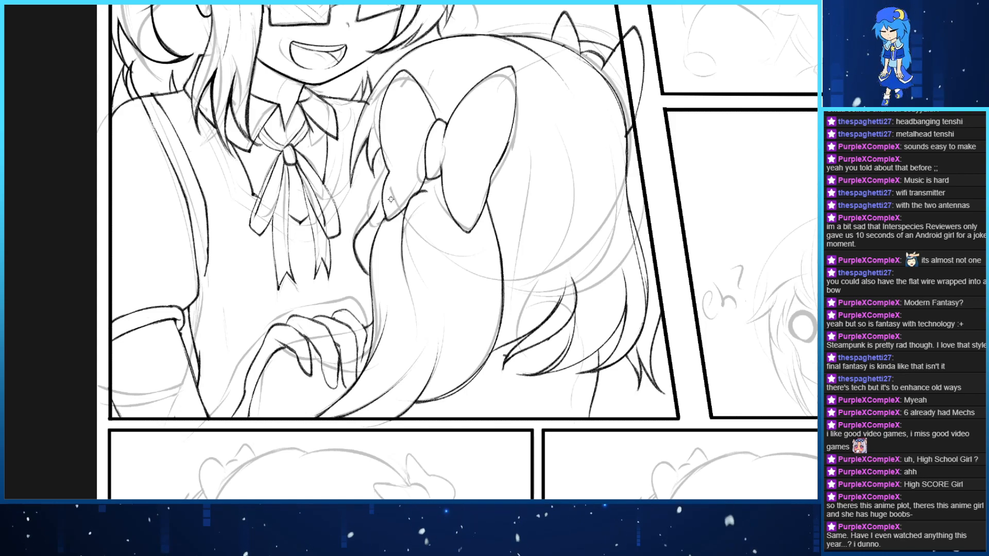
key(ctrl+z)
mouse_move(369, 276)
mouse_down()
mouse_move(381, 172)
mouse_move(379, 211)
mouse_move(383, 184)
mouse_up()
key(ctrl+z)
key(ctrl+z)
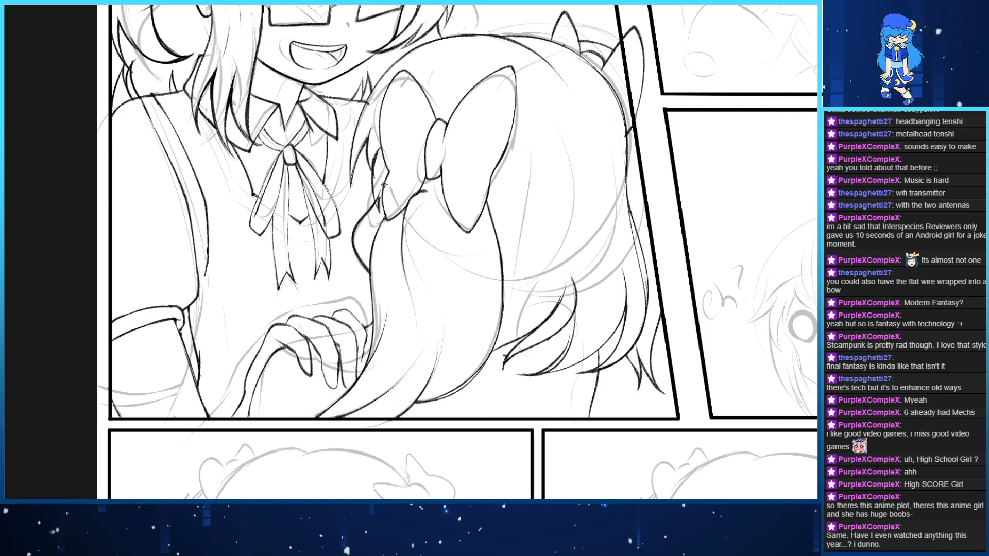
Ink the pointed side hair strands between the bow and the cheek, redrawing unsatisfactory strokes and erasing the overlapping lines
drag(376, 139, 380, 212)
key(ctrl+z)
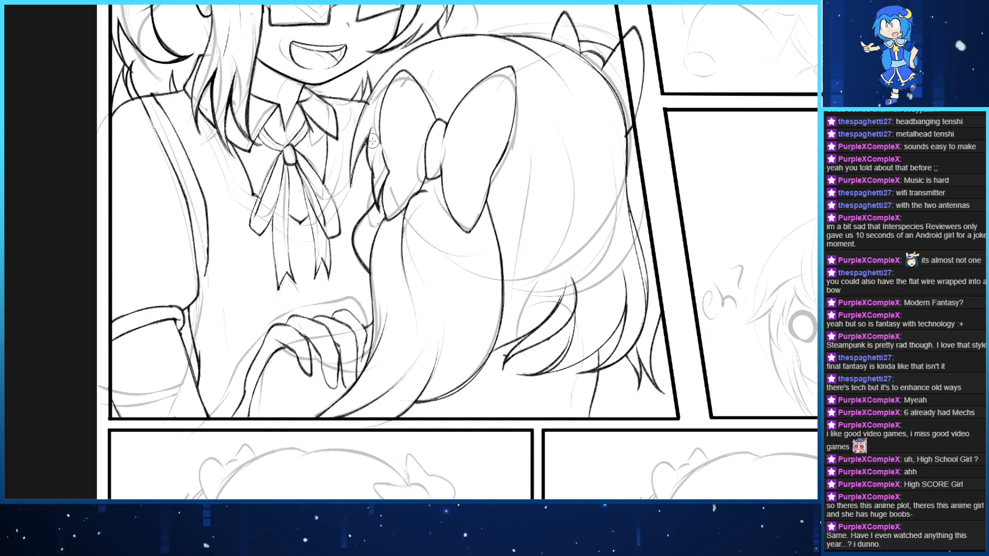
key(ctrl+z)
mouse_move(370, 133)
mouse_down()
mouse_move(368, 191)
mouse_move(376, 194)
mouse_move(367, 193)
mouse_move(371, 168)
mouse_move(379, 204)
mouse_up()
key(ctrl+z)
key(ctrl+z)
key(ctrl+z)
key(e)
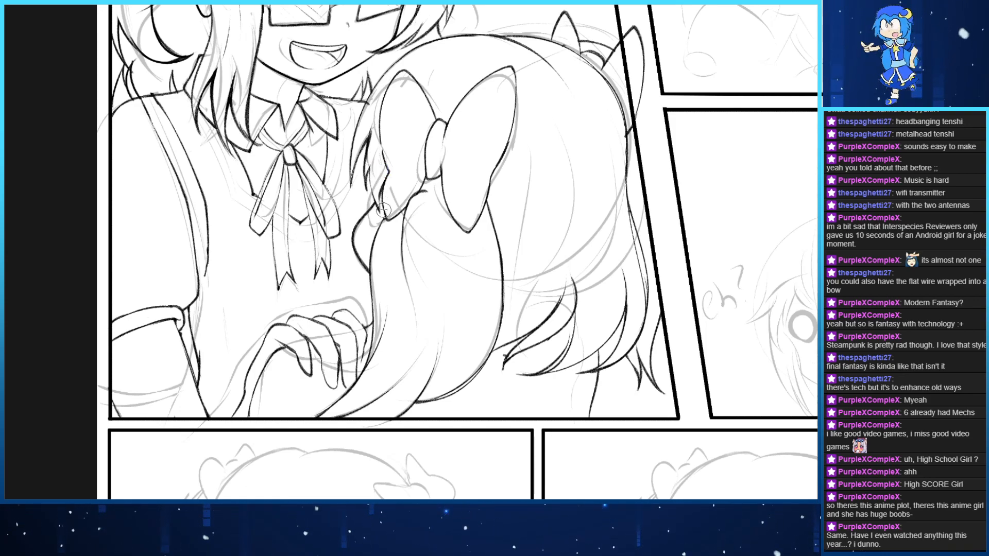
mouse_move(372, 168)
mouse_down()
mouse_move(379, 206)
mouse_move(386, 183)
mouse_up()
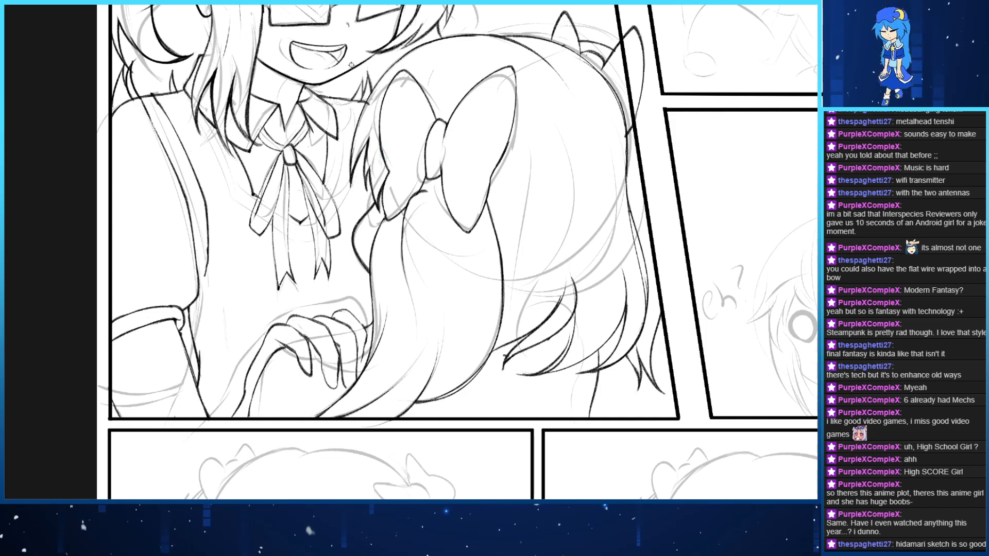
Touch up the inner edge of the curved hair tips beneath the head beside the ponytail
drag(388, 220, 356, 201)
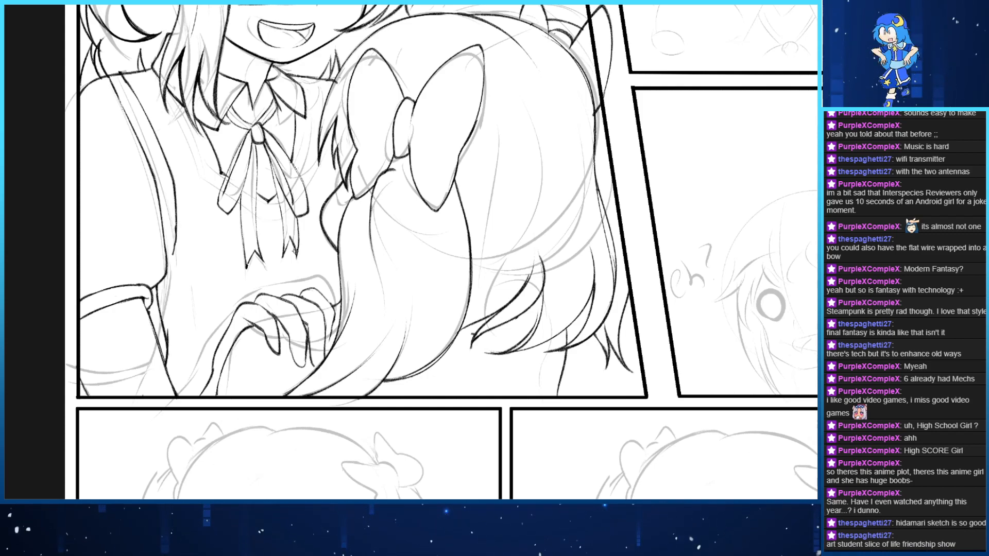
drag(355, 236, 267, 236)
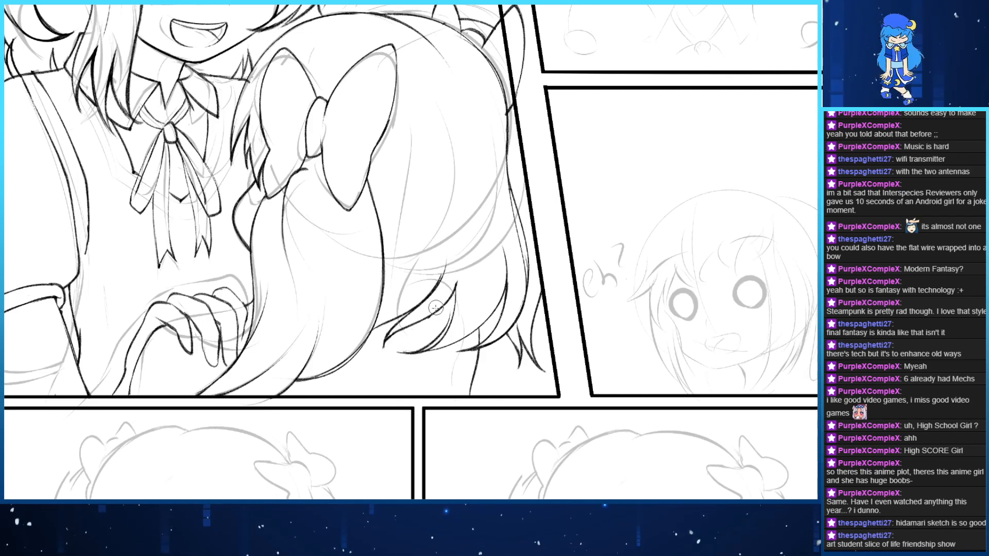
drag(456, 286, 445, 324)
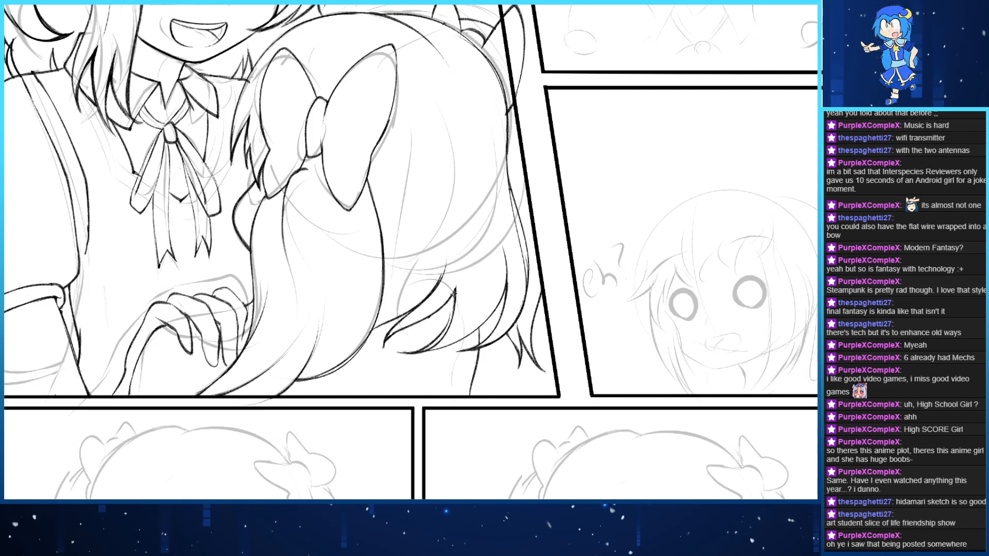
drag(457, 289, 444, 303)
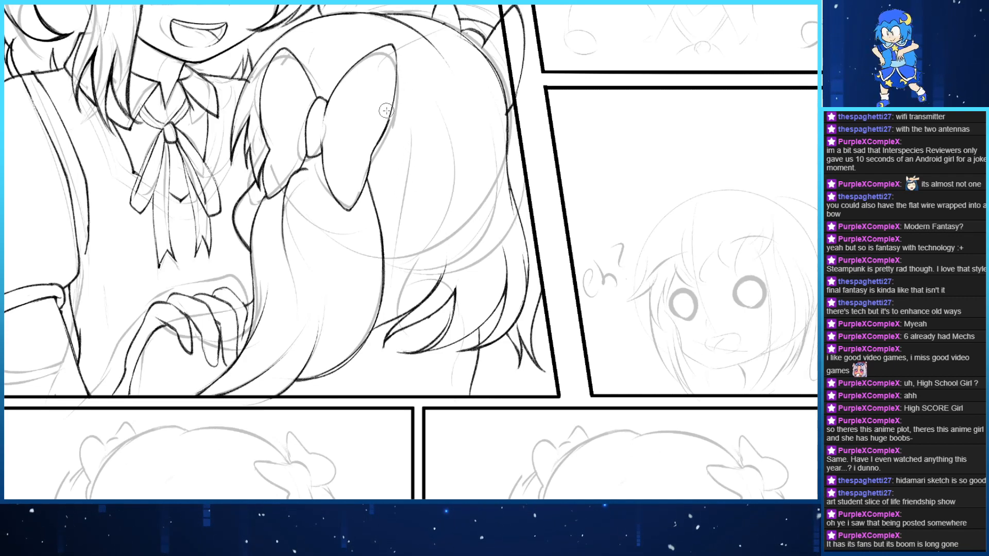
Try to ink long curved inner hair strands across the back of the head beside the bow
drag(447, 244, 449, 103)
key(ctrl+z)
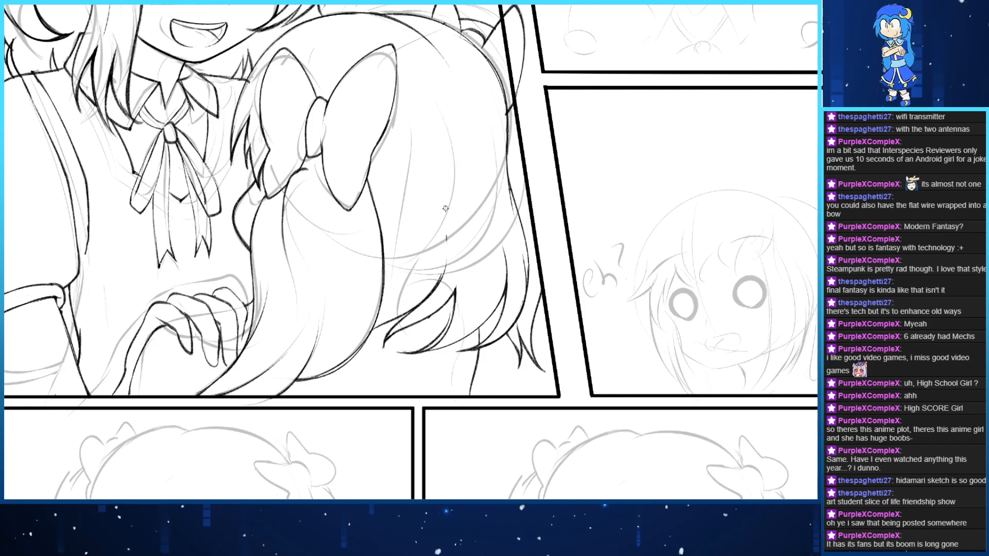
mouse_move(446, 236)
mouse_down()
mouse_move(448, 84)
mouse_move(458, 206)
mouse_up()
key(ctrl+z)
key(ctrl+z)
drag(450, 76, 462, 154)
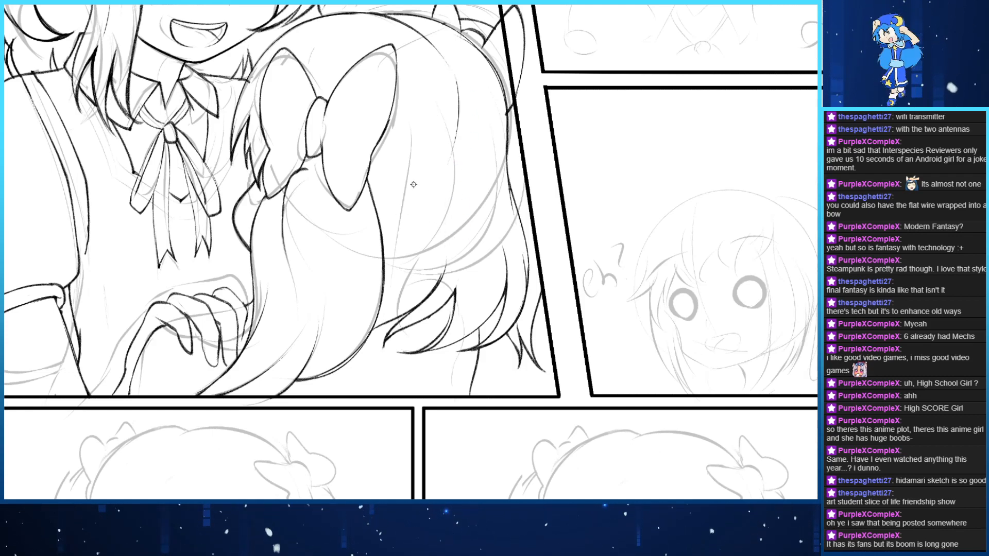
key(ctrl+z)
drag(460, 117, 423, 183)
key(ctrl+z)
drag(460, 99, 426, 192)
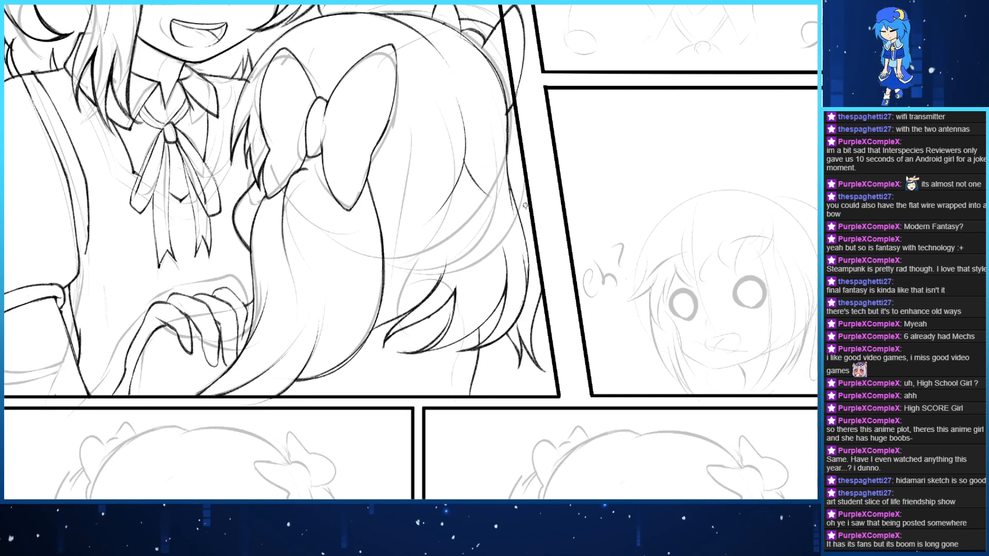
drag(467, 176, 500, 207)
key(ctrl+z)
key(ctrl+z)
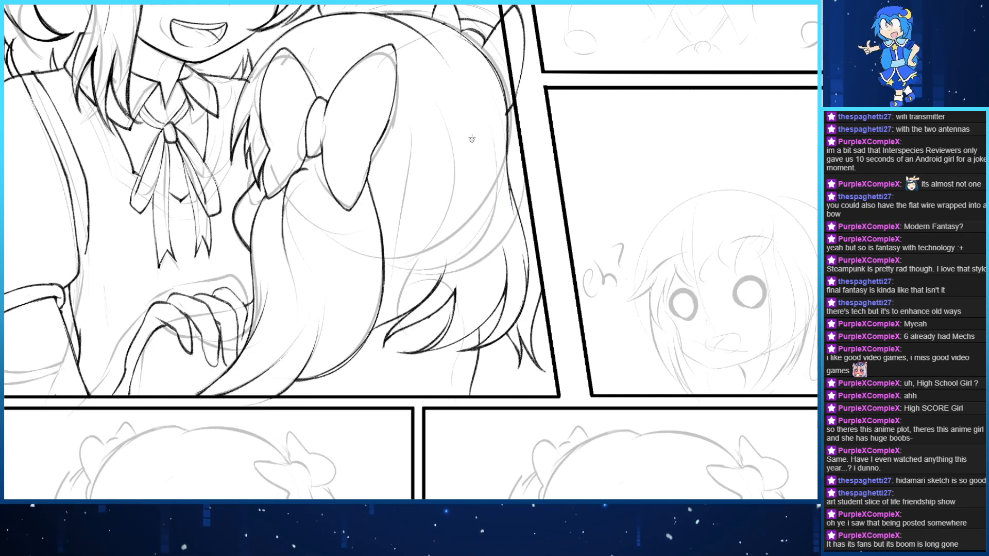
Bring the sketched front-facing character with the cap and glasses in the neighbouring panel into close view
drag(416, 109, 464, 182)
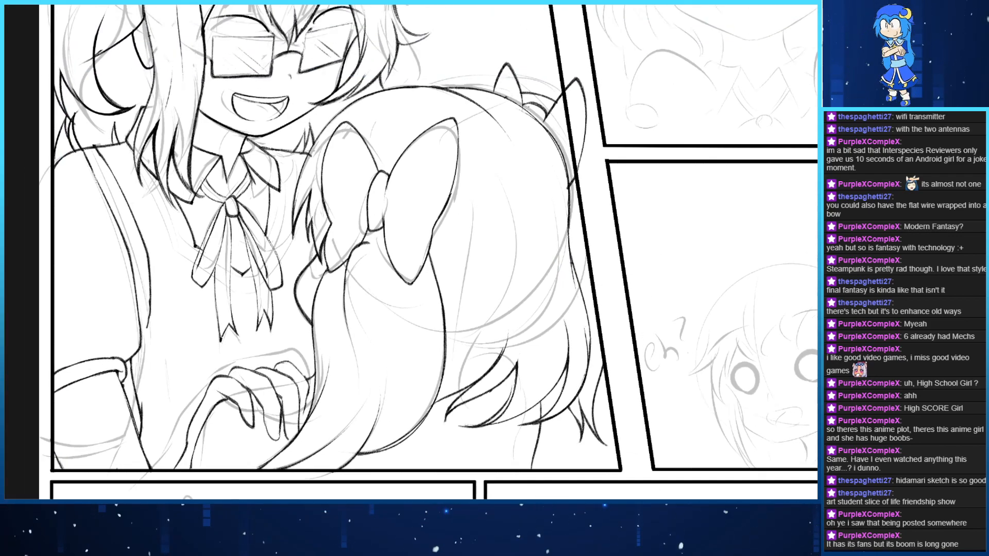
key(h)
drag(434, 222, 326, 171)
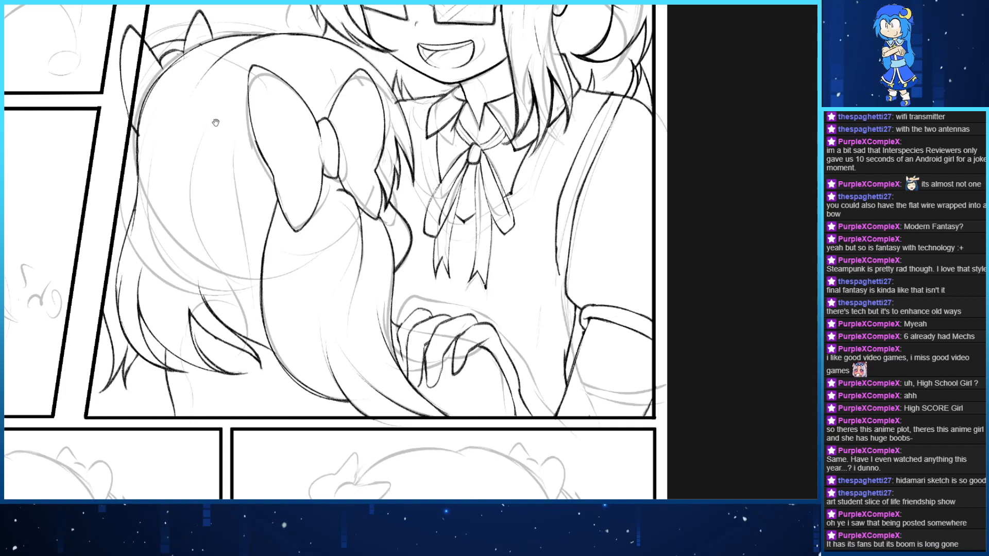
drag(318, 70, 422, 73)
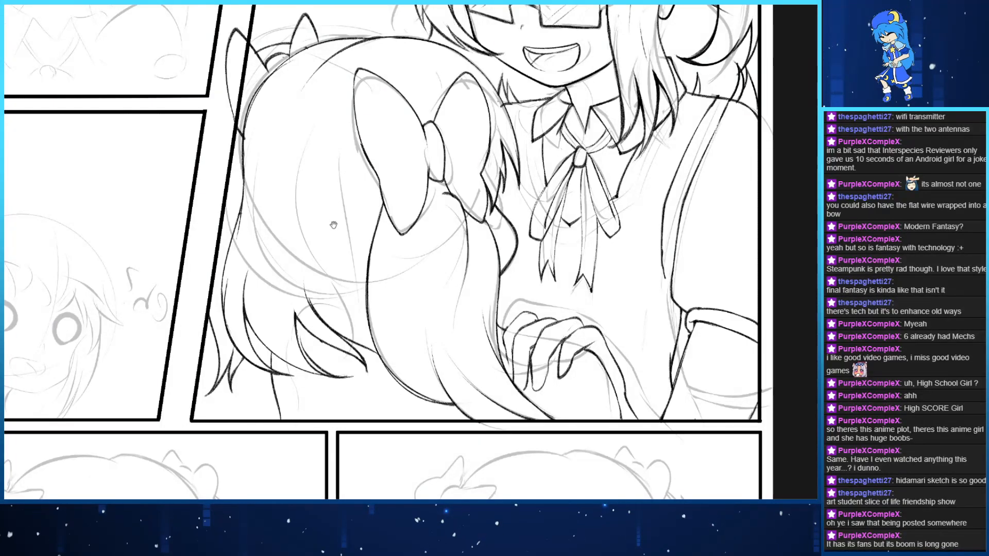
drag(333, 225, 530, 481)
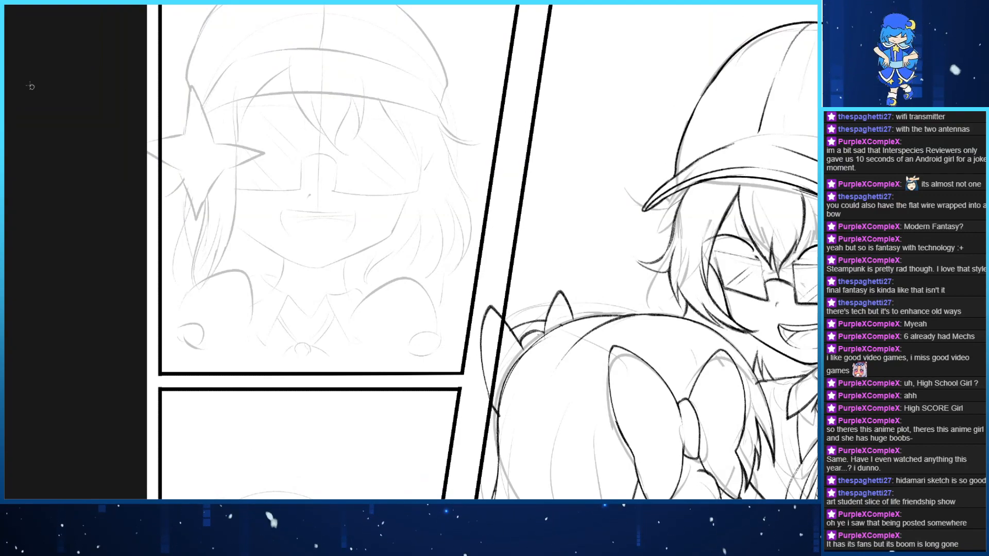
key(h)
drag(172, 87, 83, 122)
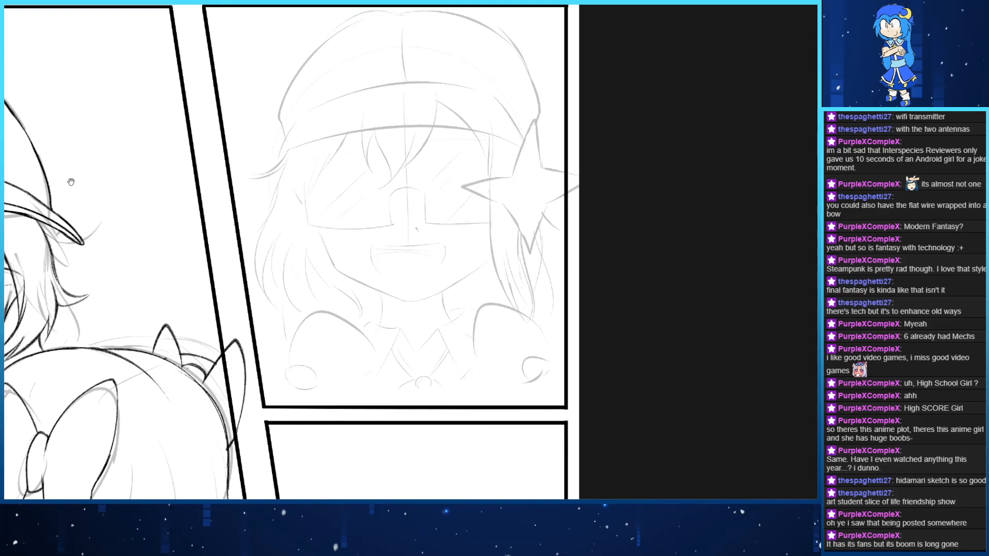
drag(71, 182, 37, 160)
drag(56, 96, 11, 122)
key(h)
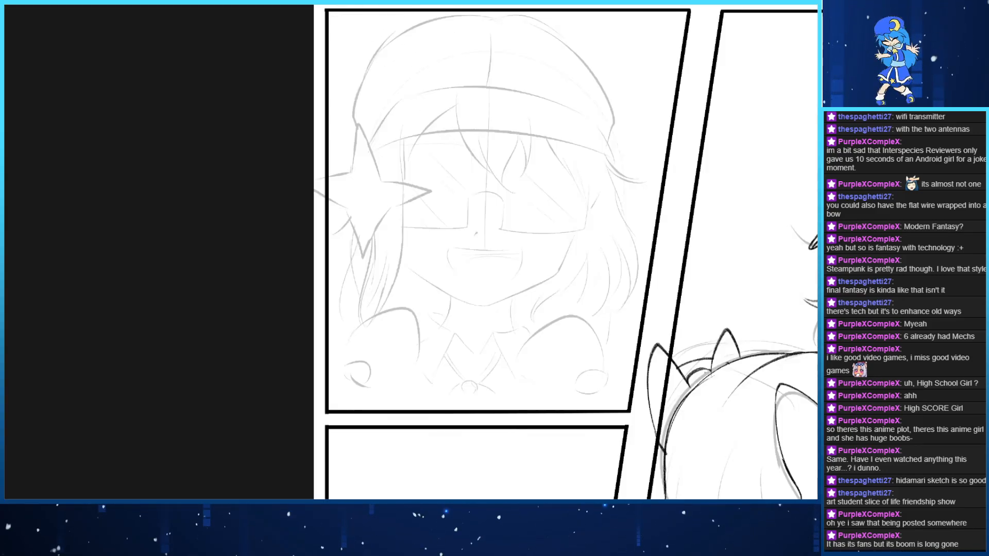
scroll(219, 137, up, 4)
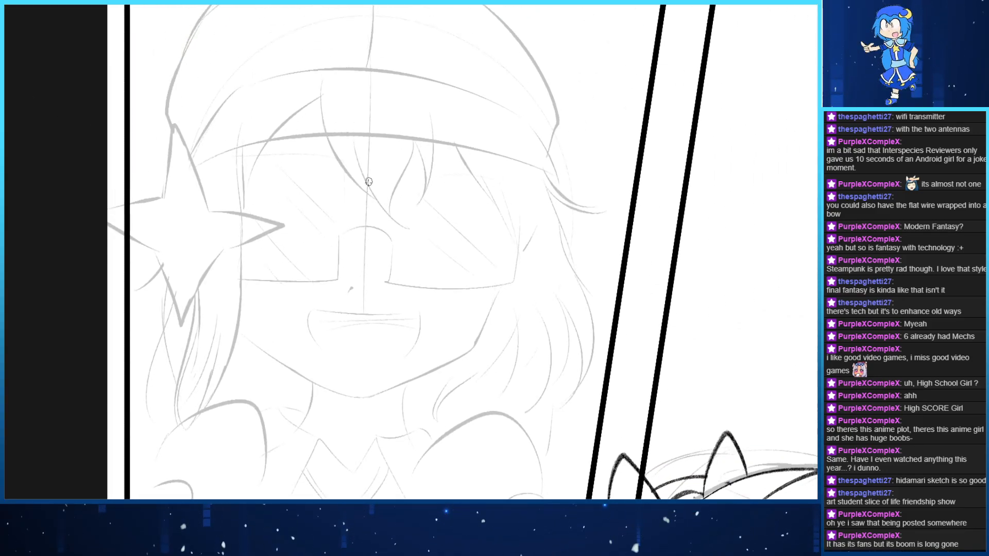
Place a vertical symmetry ruler through the centre of the sketched face and test it with a stroke
drag(335, 250, 402, 244)
key(ctrl+z)
key(ctrl+z)
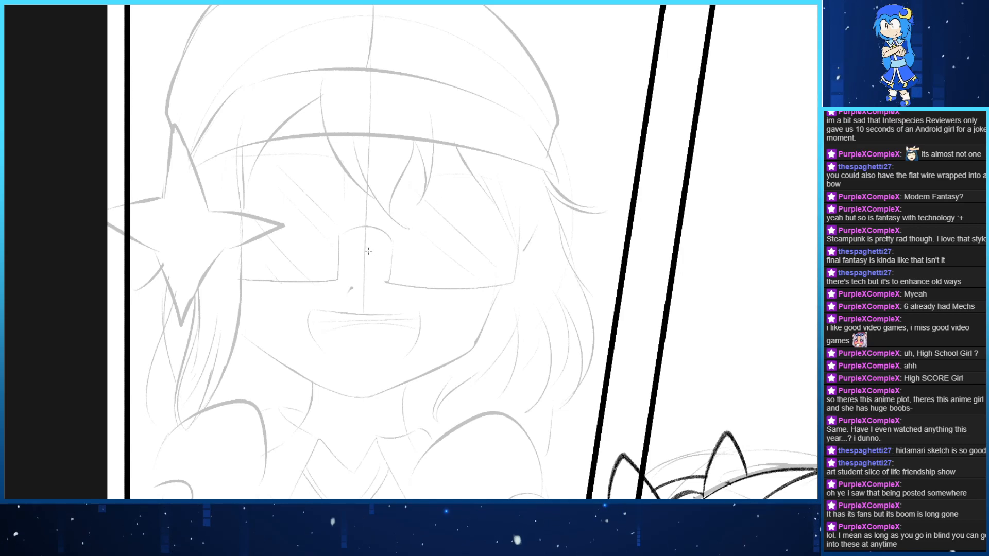
drag(369, 251, 368, 459)
mouse_move(346, 293)
mouse_down()
mouse_move(319, 386)
mouse_move(317, 376)
mouse_up()
key(ctrl+z)
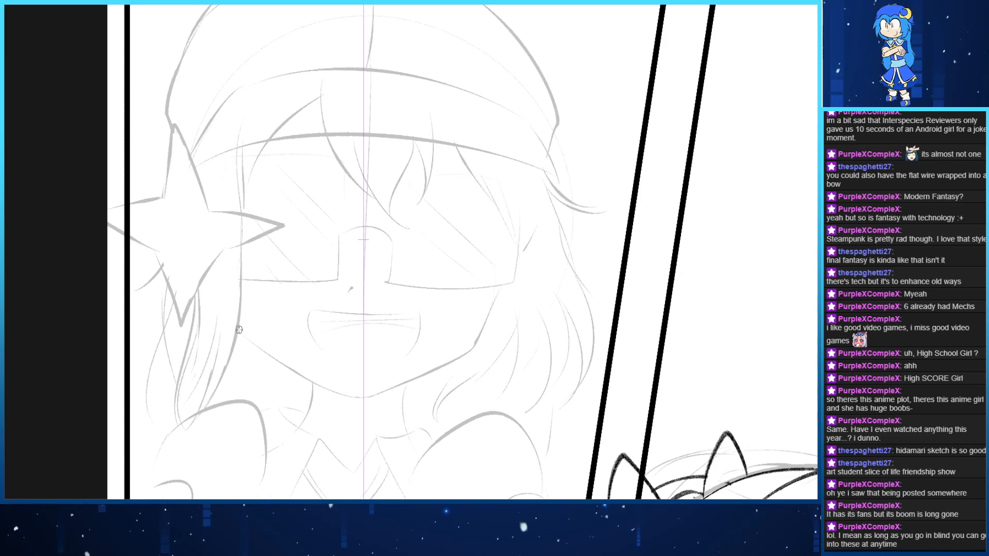
Try to ink the mirrored jawline from both cheeks down to the chin with repeated strokes
mouse_move(222, 313)
mouse_down()
mouse_move(378, 376)
mouse_move(362, 396)
mouse_move(223, 315)
mouse_move(363, 396)
mouse_up()
key(ctrl+z)
key(ctrl+y)
key(ctrl+z)
key(ctrl+z)
key(ctrl+z)
mouse_move(243, 329)
mouse_down()
mouse_move(304, 379)
mouse_move(363, 396)
mouse_move(243, 329)
mouse_up()
key(ctrl+z)
key(ctrl+z)
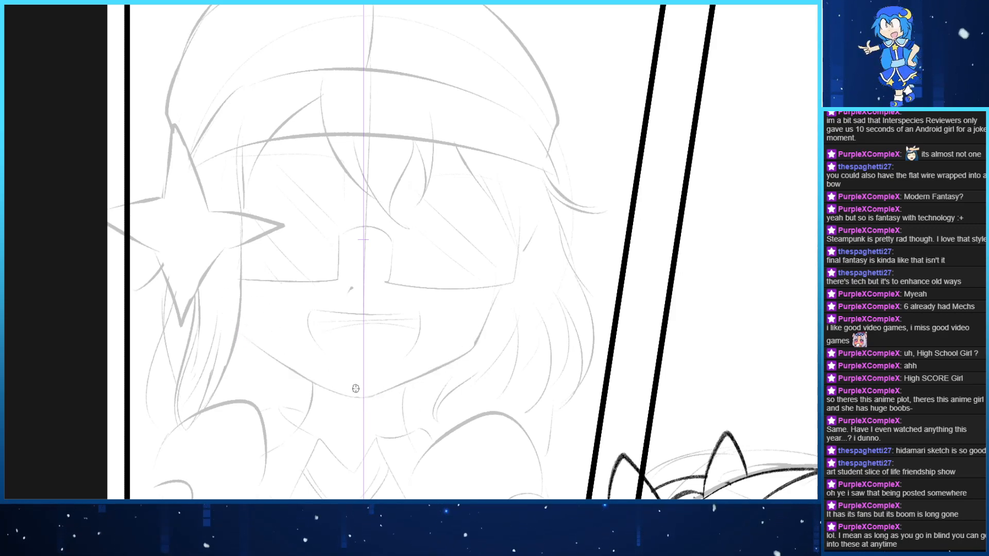
drag(364, 397, 215, 279)
key(ctrl+z)
mouse_move(228, 316)
mouse_down()
mouse_move(363, 397)
mouse_move(230, 306)
mouse_move(366, 398)
mouse_up()
key(ctrl+z)
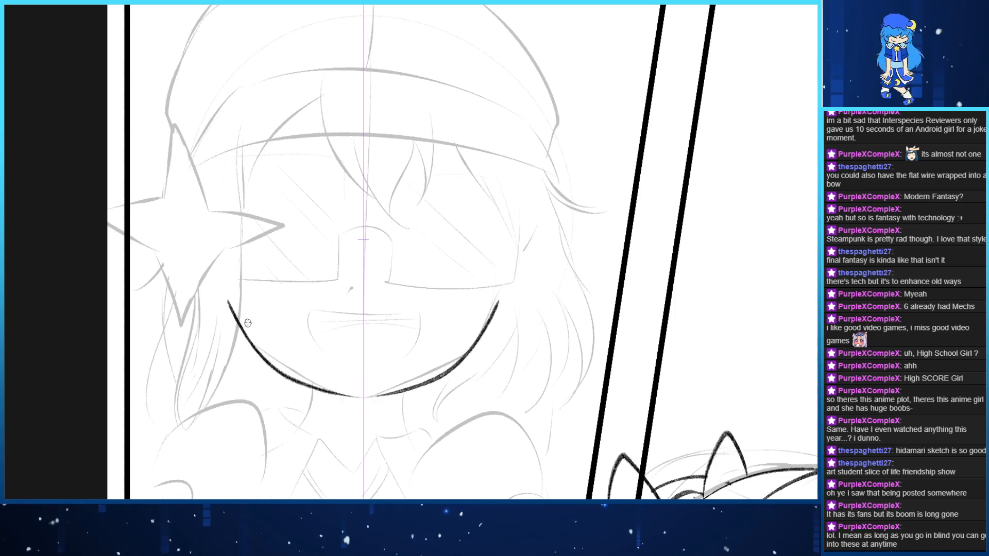
key(ctrl+z)
mouse_move(234, 301)
mouse_down()
mouse_move(265, 342)
mouse_move(364, 397)
mouse_up()
key(ctrl+z)
mouse_move(232, 299)
mouse_down()
mouse_move(249, 331)
mouse_move(363, 397)
mouse_move(258, 348)
mouse_move(231, 289)
mouse_move(267, 356)
mouse_move(372, 394)
mouse_up()
key(ctrl+z)
key(ctrl+z)
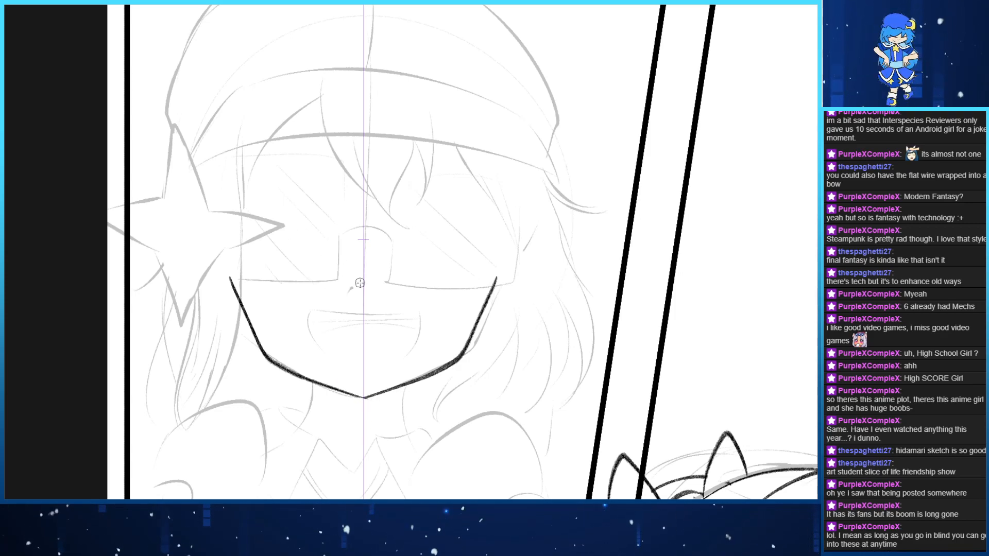
Test mirrored strokes around the nose and undo them together with the jawline and the symmetry ruler
drag(334, 201, 391, 309)
mouse_move(392, 200)
mouse_down()
mouse_move(334, 309)
mouse_move(355, 287)
mouse_up()
key(ctrl+z)
key(ctrl+z)
drag(372, 287, 380, 298)
key(ctrl+z)
key(ctrl+z)
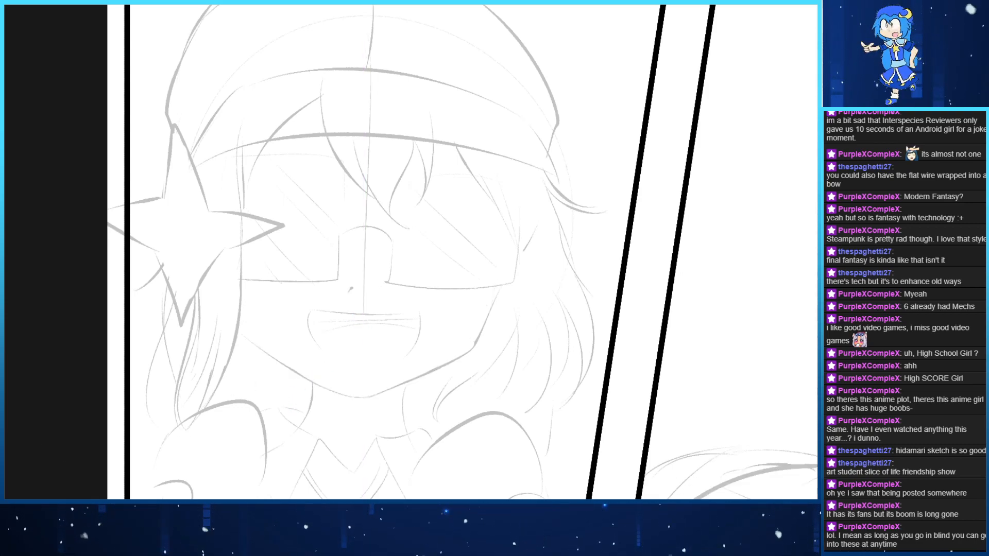
key(ctrl+z)
key(ctrl+z)
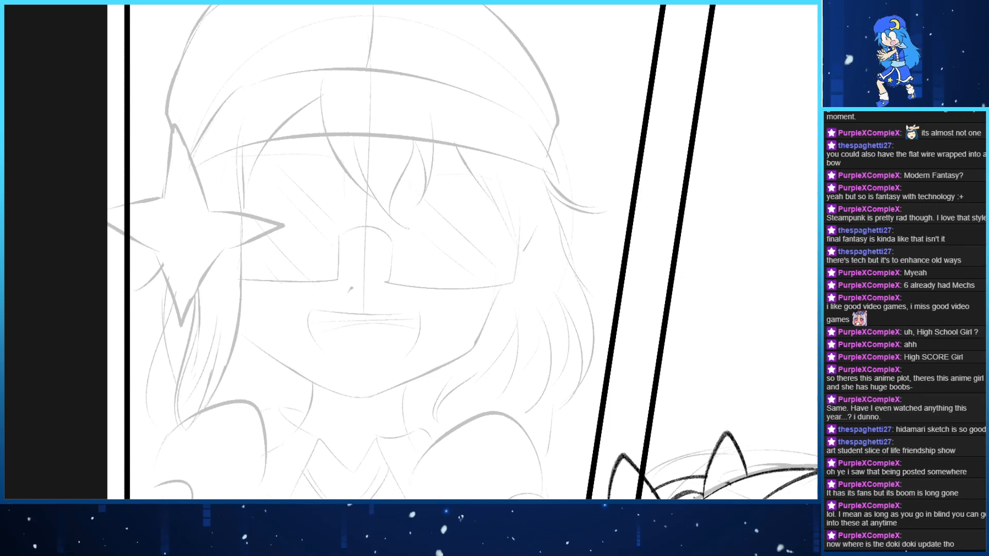
Place a new vertical symmetry ruler through the chin and mouth centre, and undo the test stroke
drag(361, 326, 375, 433)
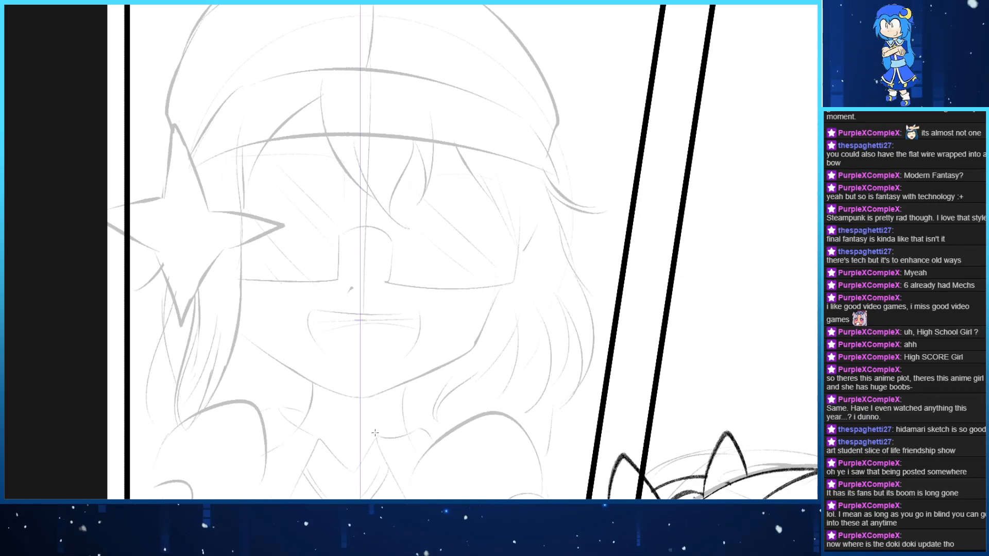
mouse_move(373, 348)
mouse_down()
mouse_move(342, 378)
mouse_move(428, 420)
mouse_up()
key(ctrl+z)
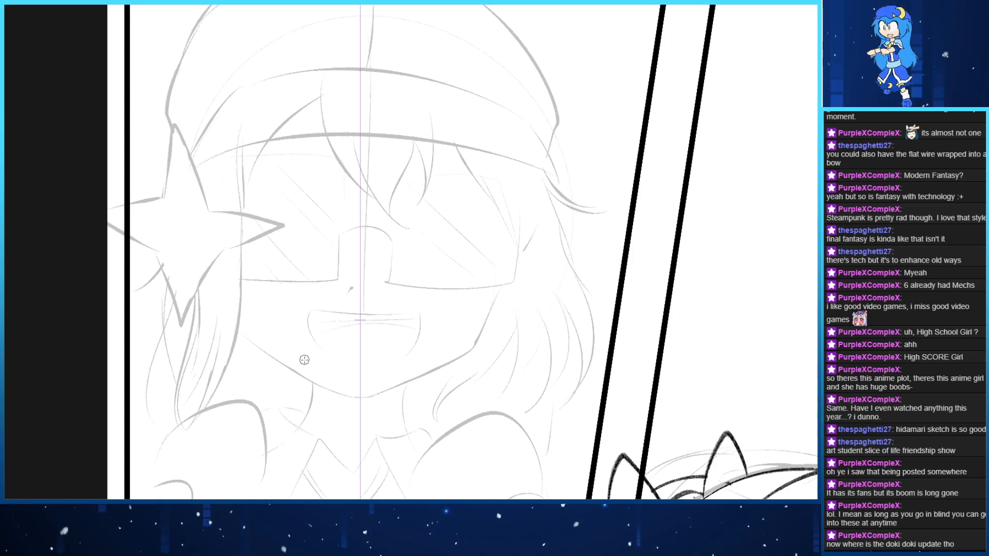
Ink the mirrored jawline from the outer glasses corners over angled cheeks to the chin, redrawing unsatisfactory strokes
mouse_move(224, 311)
mouse_down()
mouse_move(360, 396)
mouse_move(255, 337)
mouse_move(309, 376)
mouse_move(361, 396)
mouse_move(234, 316)
mouse_move(362, 385)
mouse_up()
key(ctrl+z)
key(ctrl+z)
key(ctrl+z)
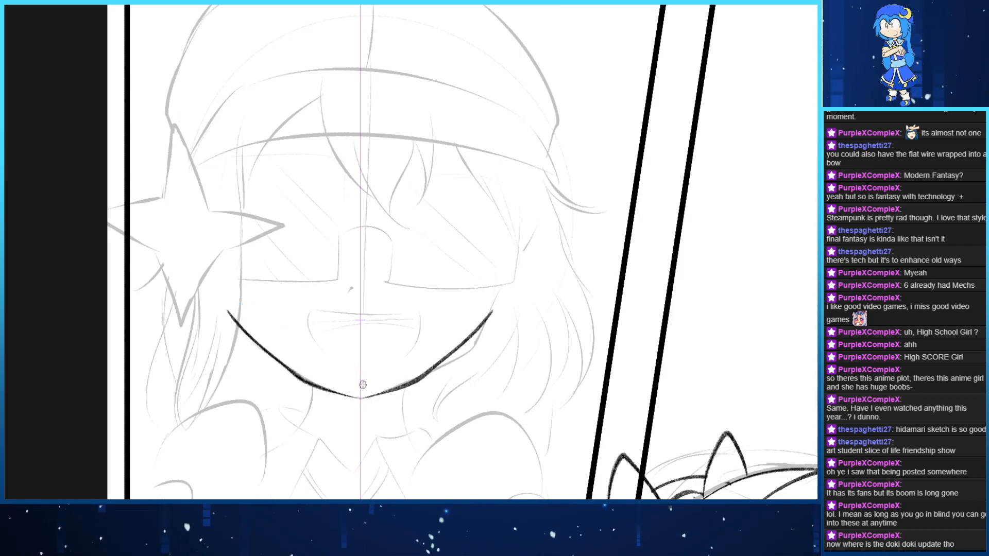
key(ctrl+z)
mouse_move(228, 288)
mouse_down()
mouse_move(283, 376)
mouse_move(361, 398)
mouse_up()
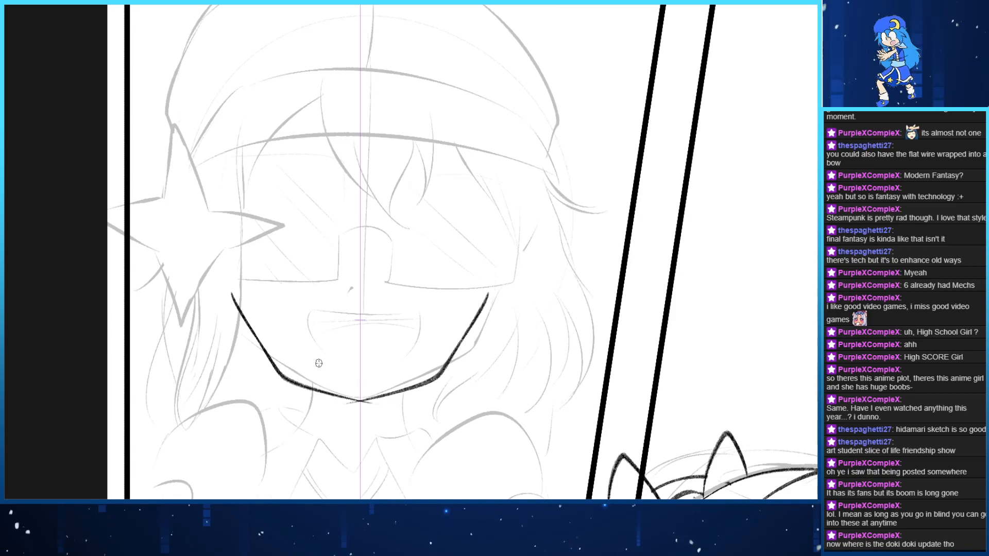
key(ctrl+z)
mouse_move(230, 293)
mouse_down()
mouse_move(337, 390)
mouse_move(360, 397)
mouse_up()
key(ctrl+z)
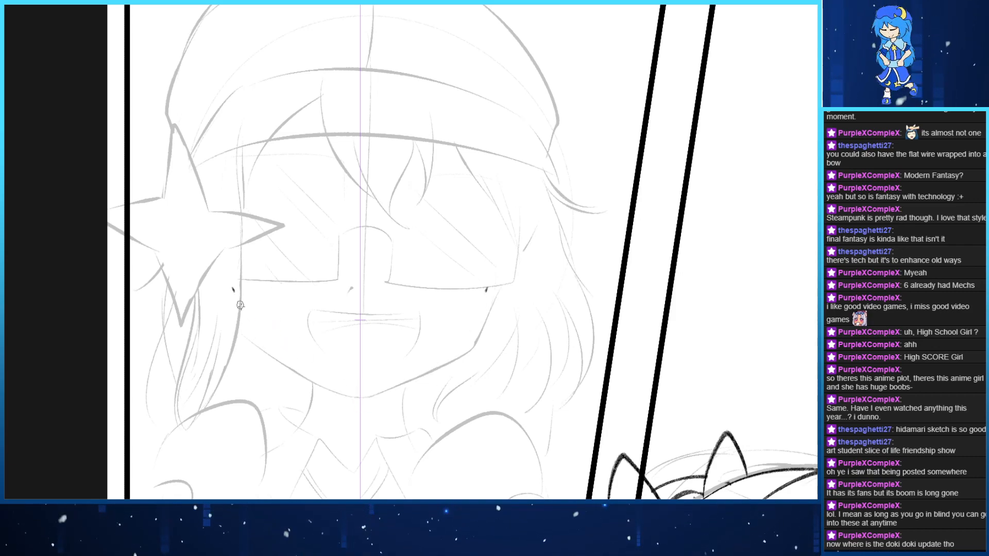
drag(234, 291, 372, 400)
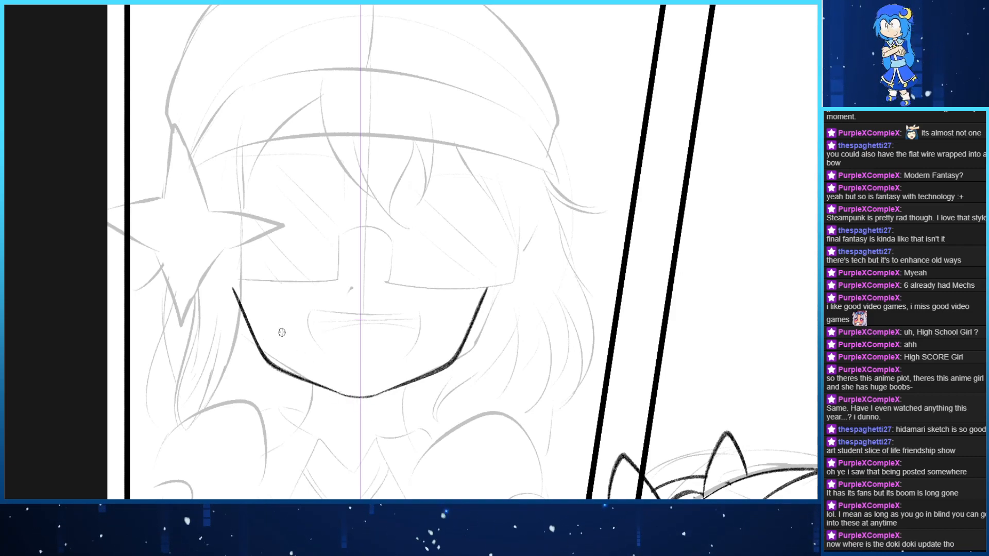
key(ctrl+z)
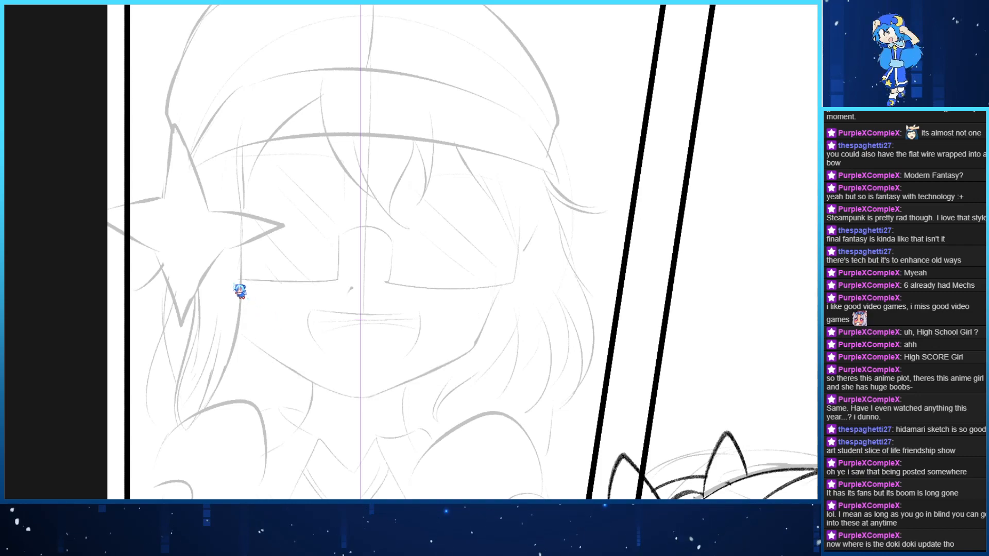
drag(231, 289, 381, 402)
key(ctrl+z)
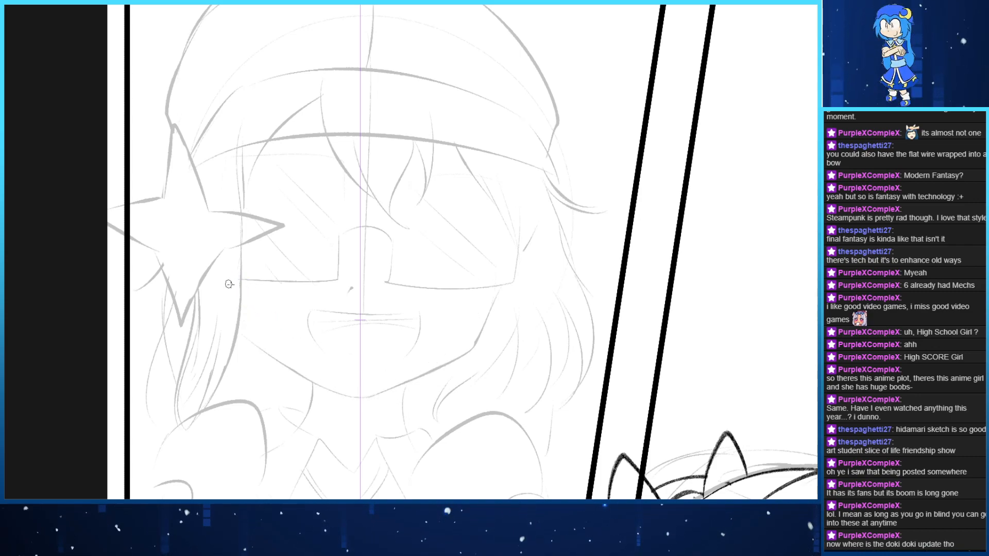
drag(230, 289, 381, 402)
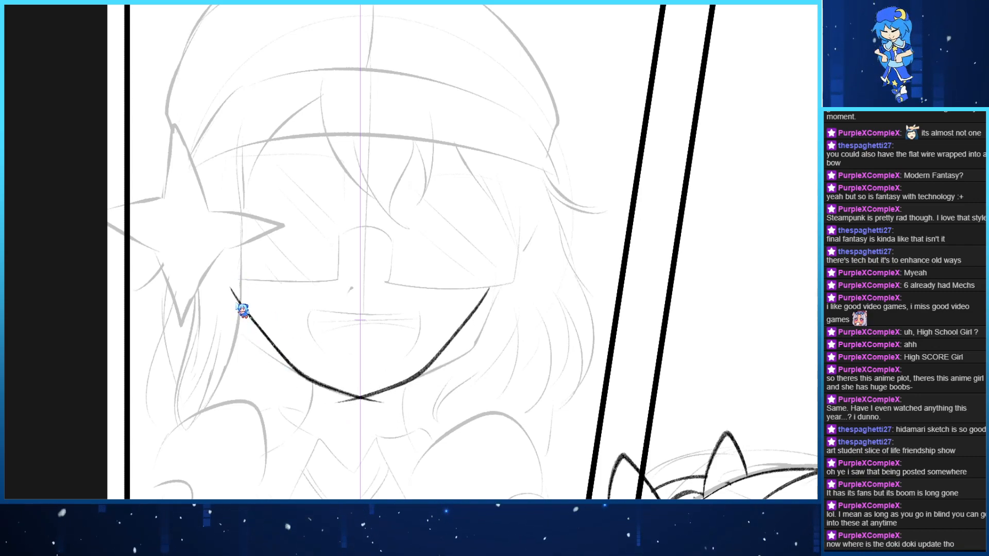
key(ctrl+z)
drag(228, 273, 360, 405)
key(ctrl+z)
mouse_move(231, 280)
mouse_down()
mouse_move(256, 326)
mouse_move(360, 398)
mouse_up()
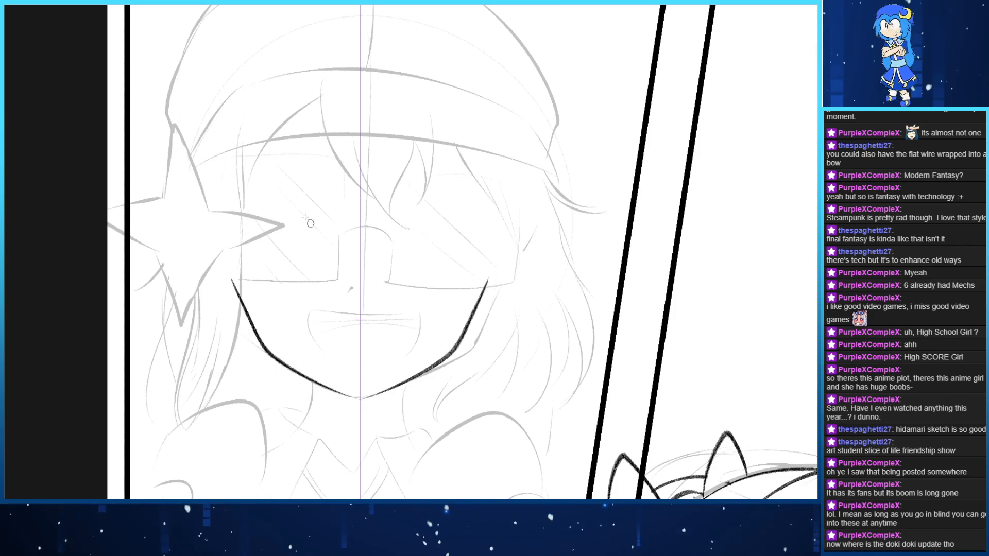
Ink the mirrored lower edges of the glasses lenses and the vertical inner edges beside the nose
drag(238, 274, 334, 286)
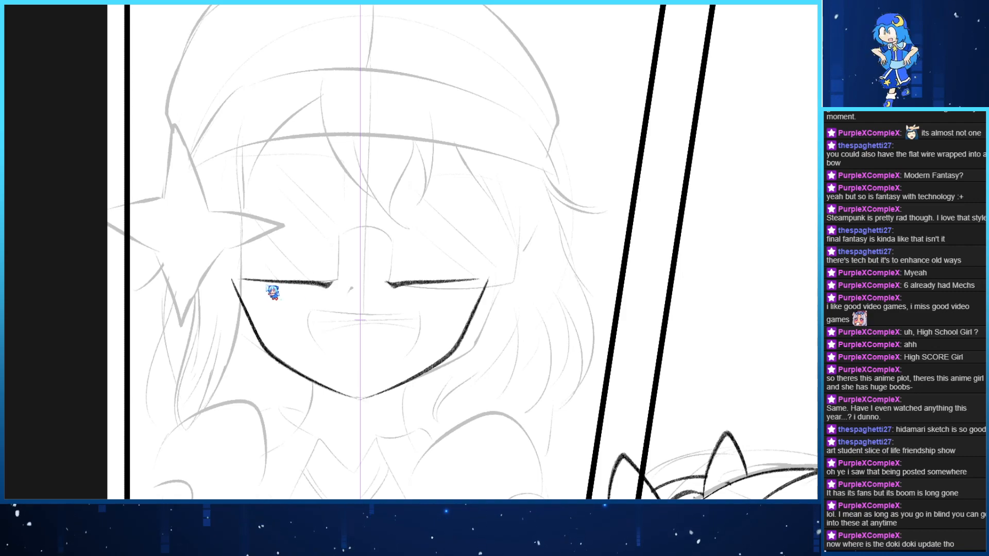
key(ctrl+z)
mouse_move(241, 280)
mouse_down()
mouse_move(340, 282)
mouse_move(254, 281)
mouse_move(338, 279)
mouse_move(338, 201)
mouse_move(337, 214)
mouse_move(229, 224)
mouse_up()
key(ctrl+z)
key(e)
key(b)
key(ctrl+z)
Try to ink the outer lens corners curving up from the lower edges, with rounded and sharp variants
drag(253, 281, 232, 237)
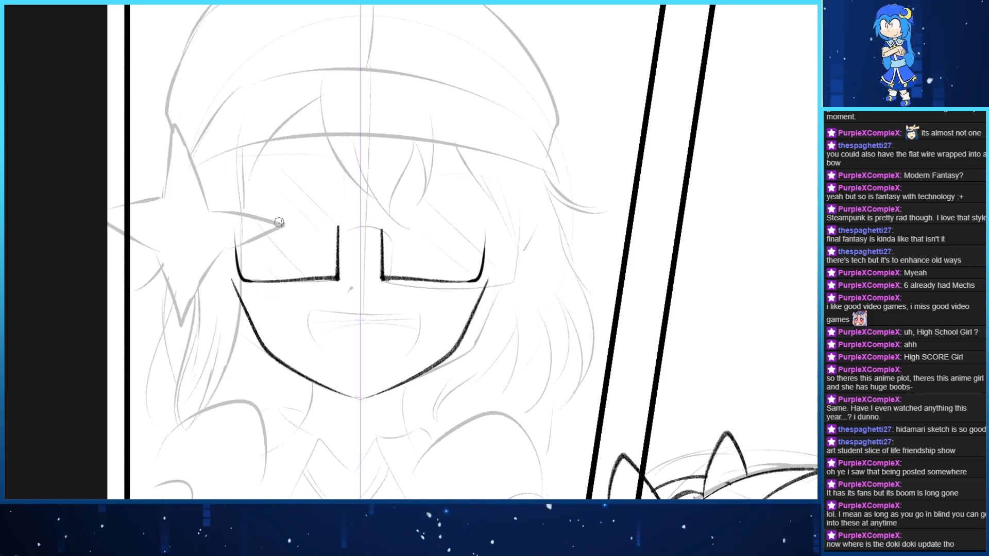
key(ctrl+z)
mouse_move(262, 281)
mouse_down()
mouse_move(244, 282)
mouse_move(232, 224)
mouse_up()
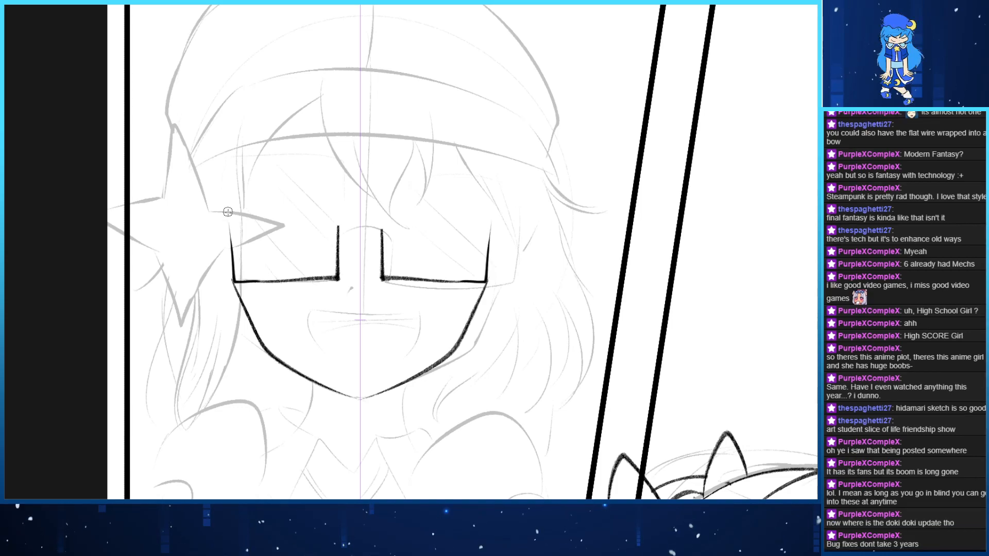
key(ctrl+z)
mouse_move(255, 281)
mouse_down()
mouse_move(234, 279)
mouse_move(235, 219)
mouse_up()
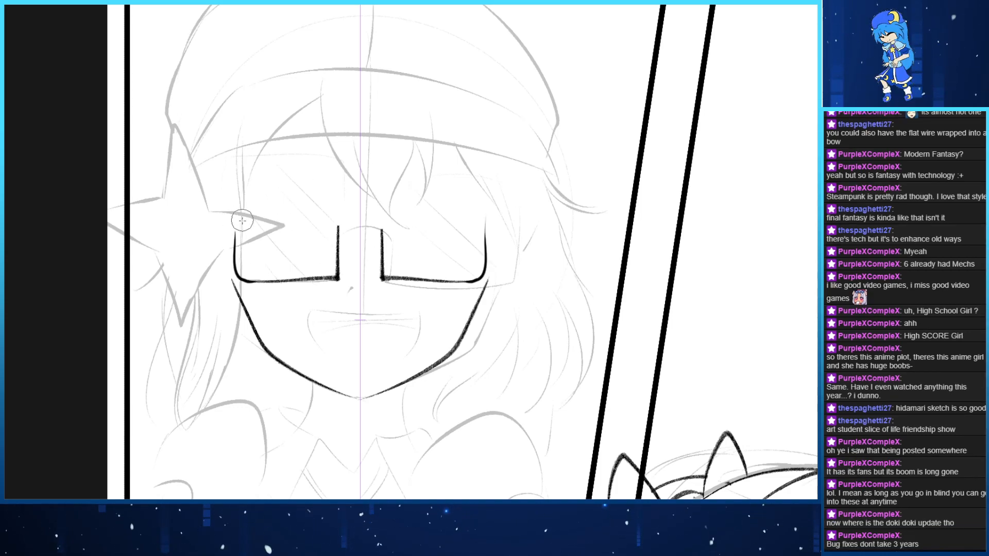
key(ctrl+z)
key(ctrl+z)
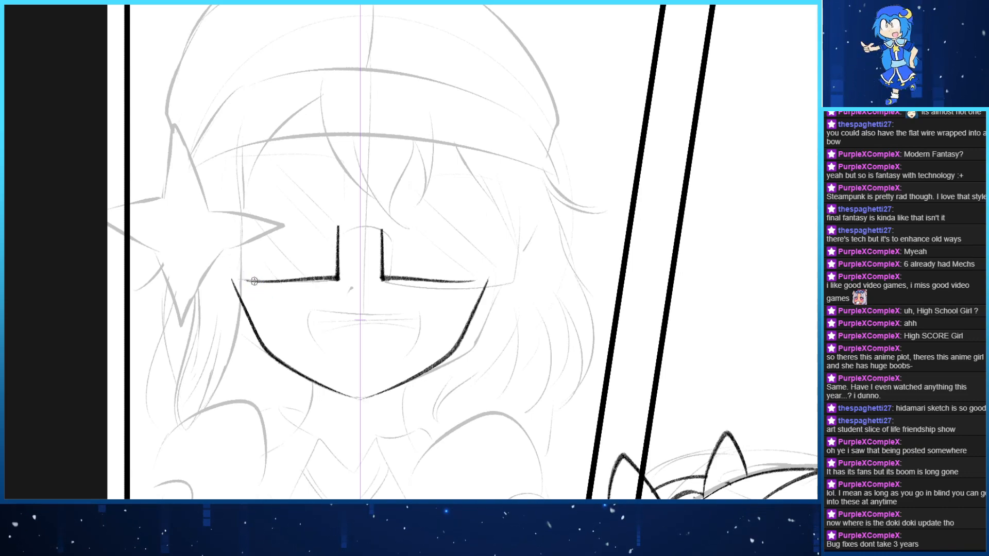
Ink the straight outer edges of both lenses and the curved bridge between them, undoing the trial upper edges
mouse_move(250, 282)
mouse_down()
mouse_move(235, 265)
mouse_move(240, 238)
mouse_move(356, 235)
mouse_up()
key(ctrl+z)
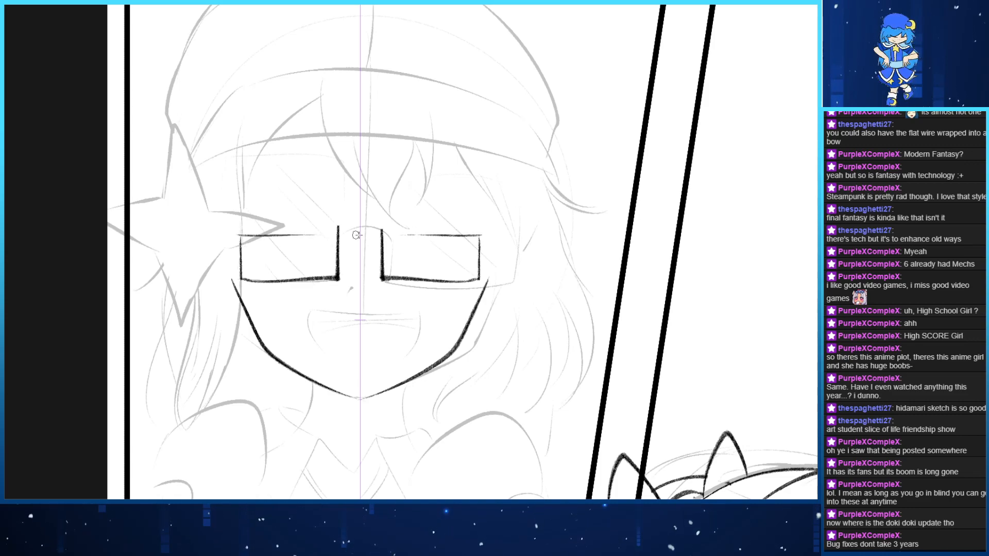
key(ctrl+z)
drag(244, 231, 362, 230)
key(ctrl+z)
key(ctrl+z)
key(ctrl+z)
key(ctrl+z)
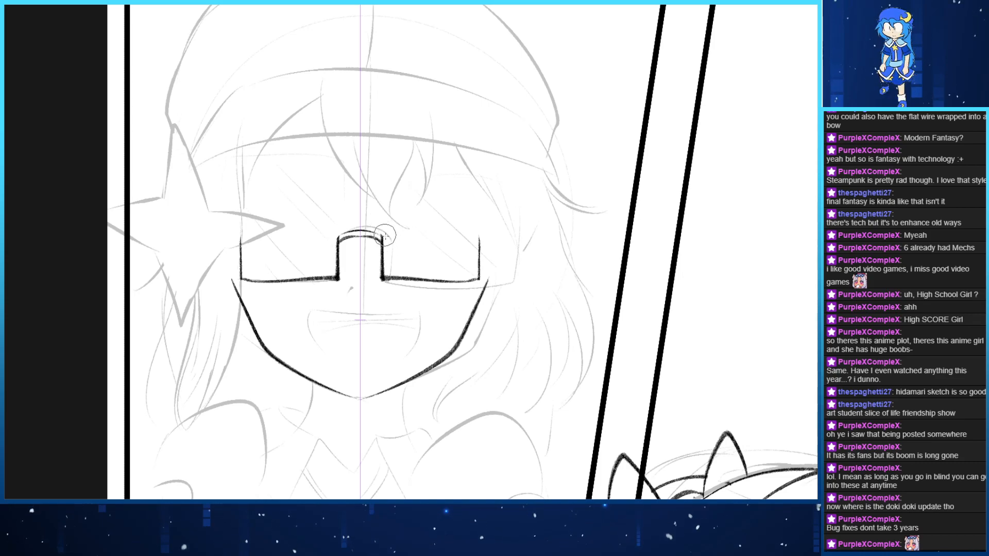
Redraw the glasses bridge as a double curve set lower between the inner lens edges, undoing trial strokes beside the outer edge
key(p)
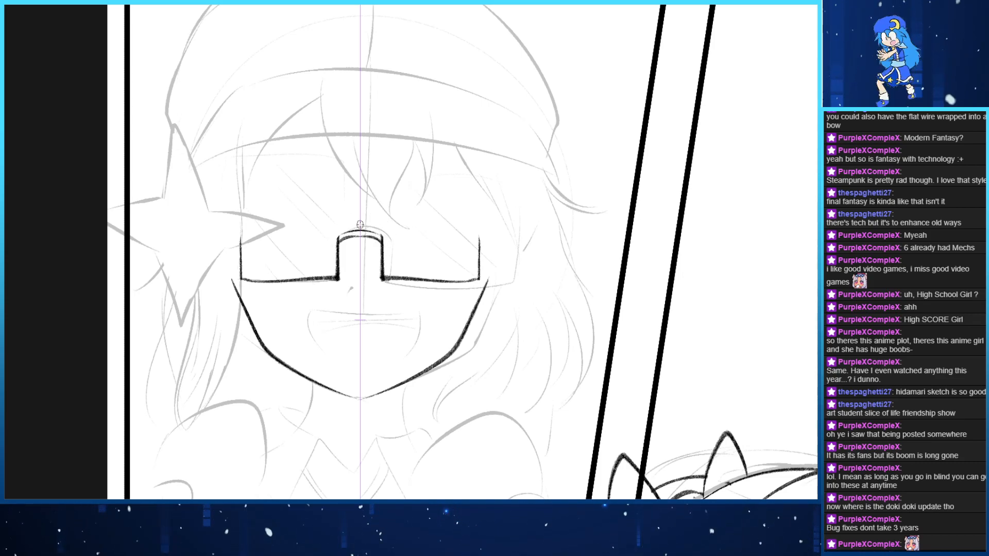
key(e)
mouse_move(372, 233)
mouse_down()
mouse_move(348, 238)
mouse_move(350, 250)
mouse_move(370, 232)
mouse_move(360, 272)
mouse_move(381, 264)
mouse_move(381, 249)
mouse_up()
key(ctrl+z)
key(ctrl+z)
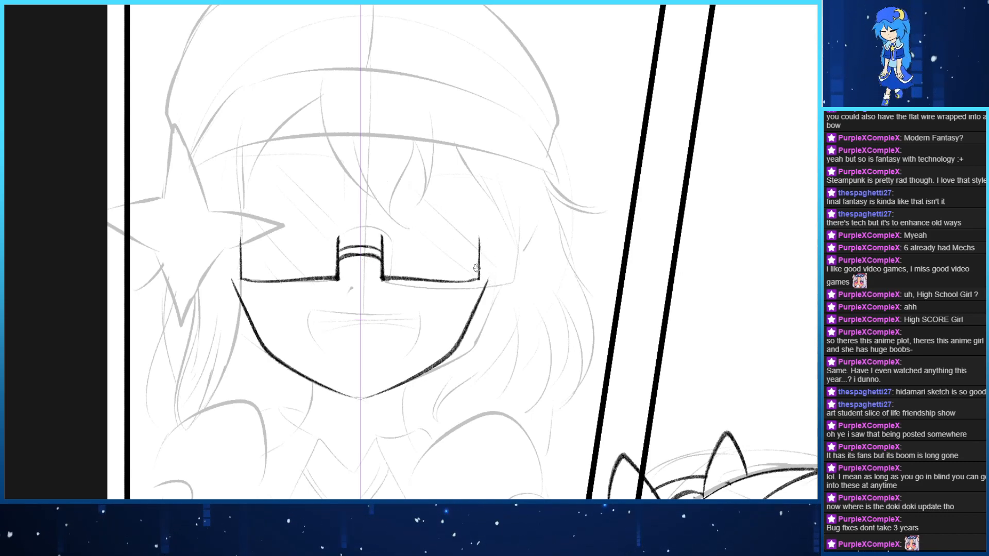
mouse_move(478, 278)
mouse_down()
mouse_move(478, 194)
mouse_move(491, 252)
mouse_up()
key(ctrl+z)
key(ctrl+z)
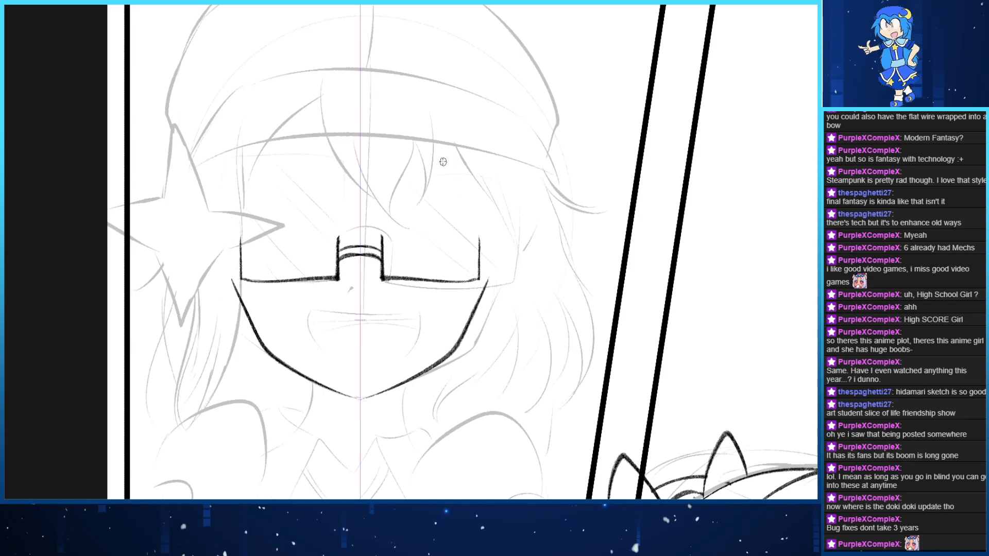
Try several mirrored arcs across the forehead for the lower edge of the cap's brim
mouse_move(319, 166)
mouse_down()
mouse_move(364, 162)
mouse_move(376, 221)
mouse_up()
key(ctrl+z)
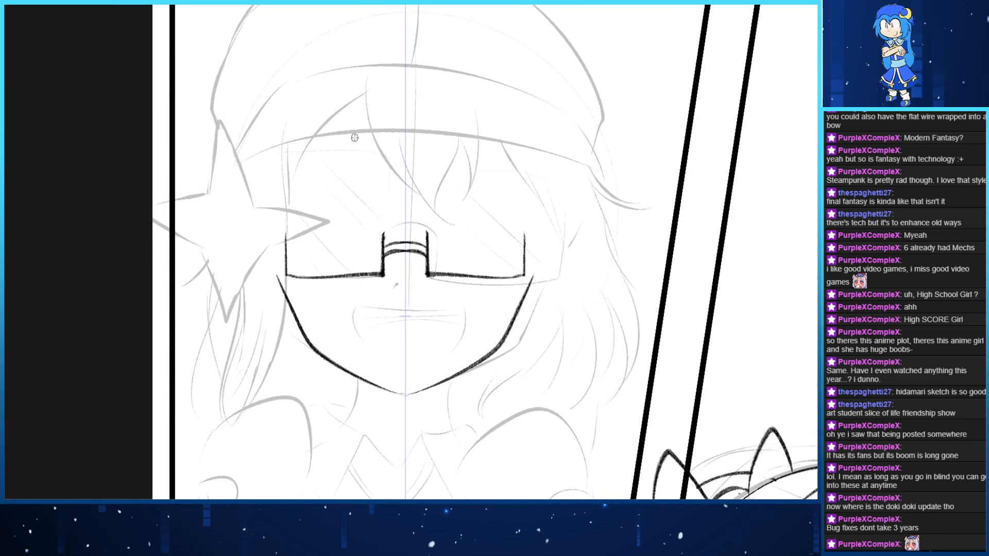
drag(354, 145, 316, 177)
drag(183, 208, 339, 192)
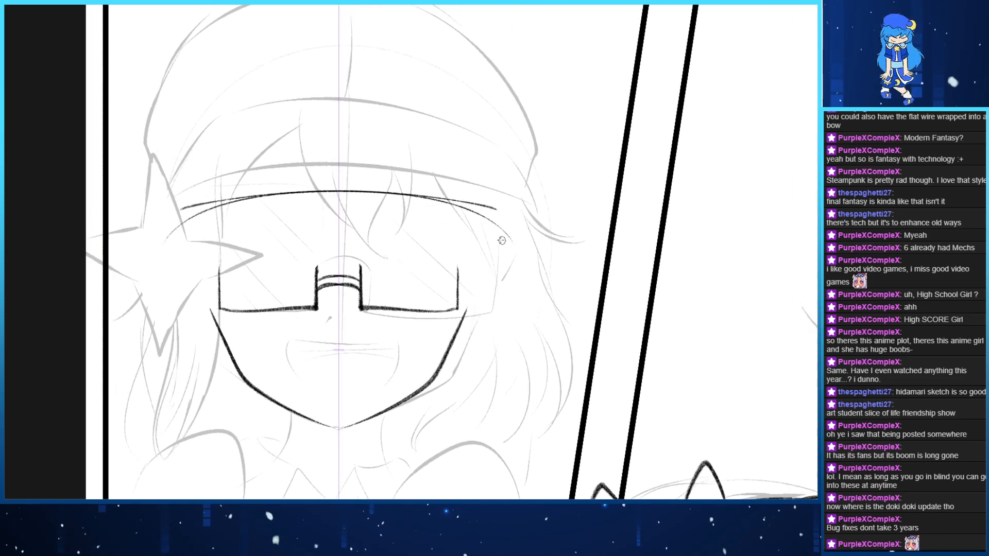
key(ctrl+z)
drag(182, 212, 339, 180)
key(ctrl+z)
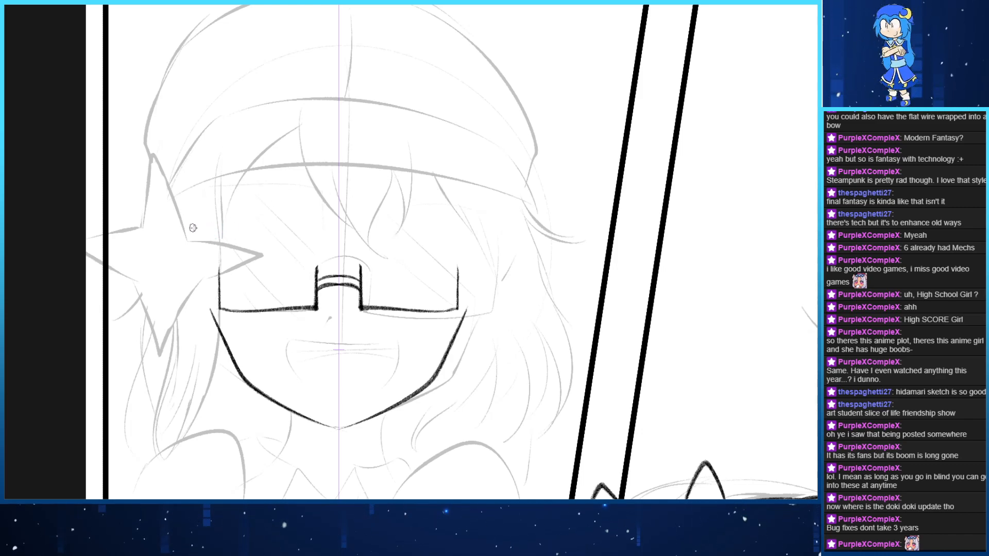
drag(191, 219, 339, 194)
key(ctrl+z)
mouse_move(496, 233)
mouse_down()
mouse_move(180, 237)
mouse_move(528, 257)
mouse_up()
key(ctrl+z)
key(ctrl+z)
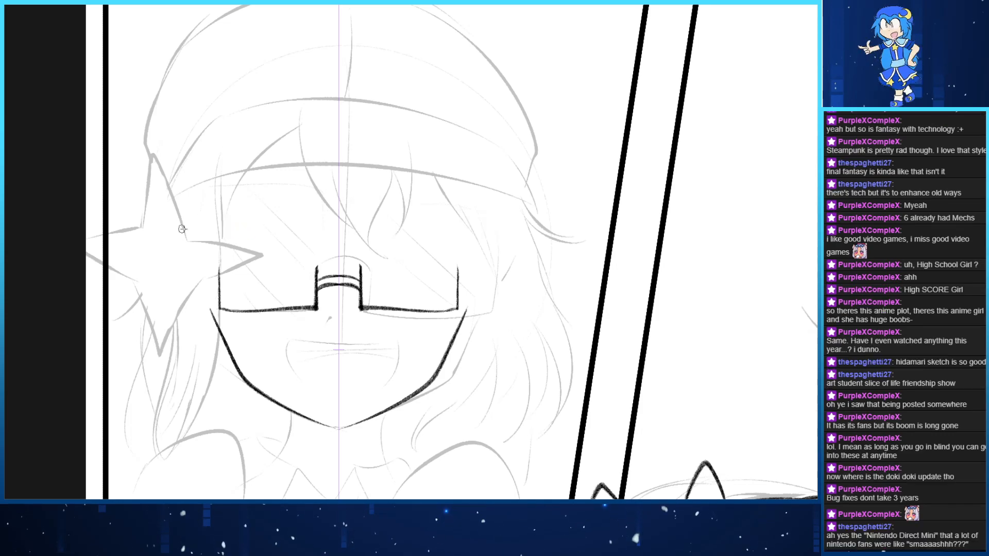
drag(339, 195, 186, 227)
key(ctrl+z)
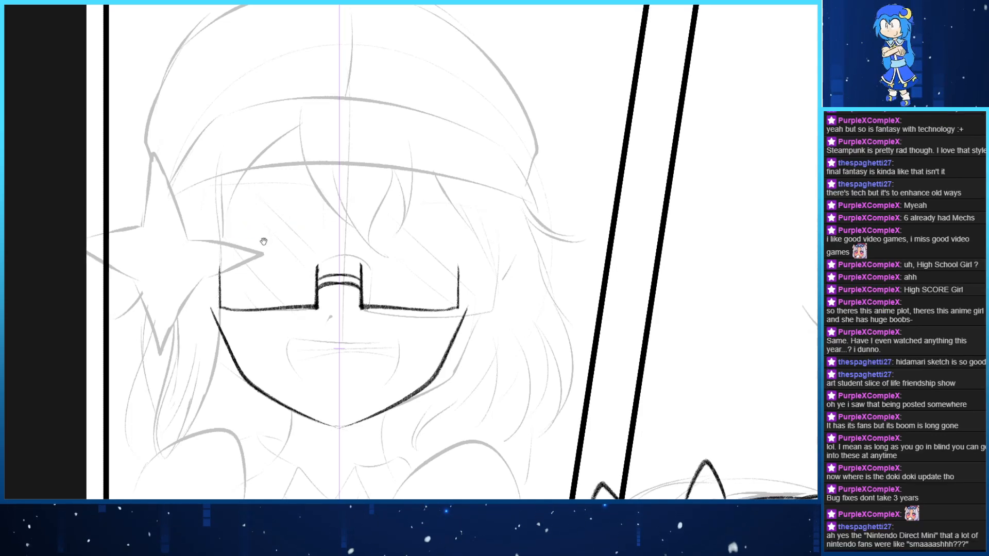
Ink the lower edge of the cap's brim as a shallow mirrored arc above the glasses
drag(297, 219, 334, 211)
drag(222, 222, 379, 191)
key(ctrl+z)
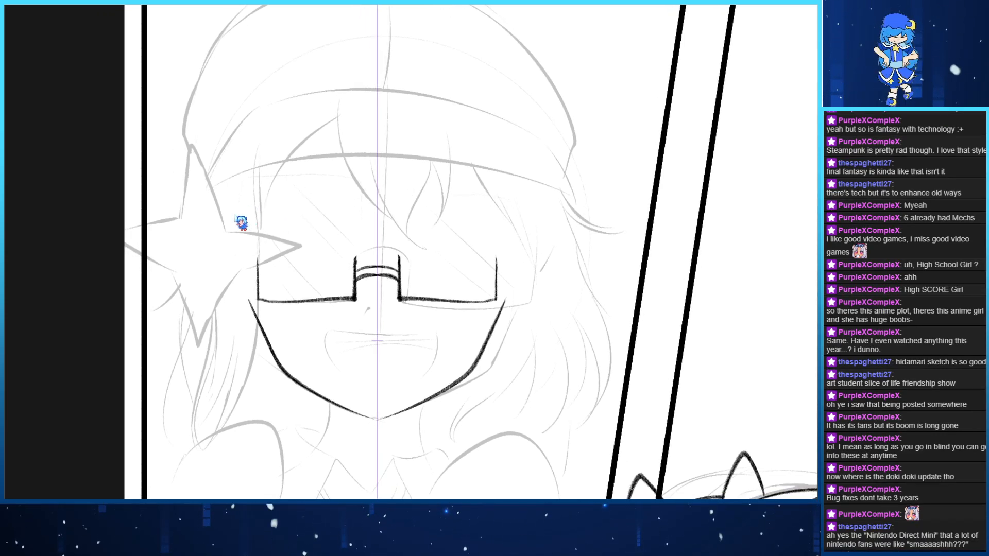
drag(222, 220, 388, 189)
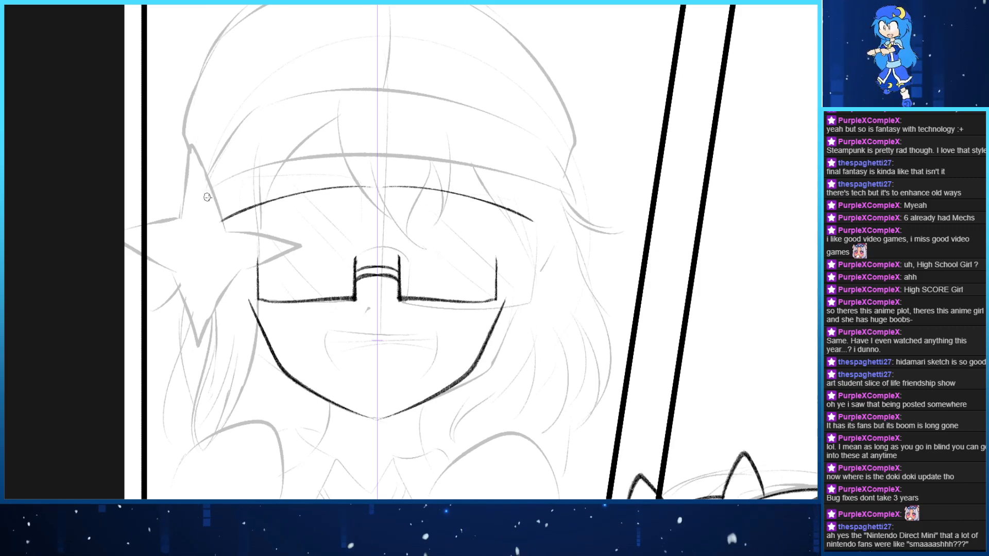
Ink the brim's upper edge as a steeper mirrored arc above the lower one, redrawing unsatisfactory strokes
drag(206, 197, 397, 156)
key(ctrl+z)
drag(217, 201, 431, 126)
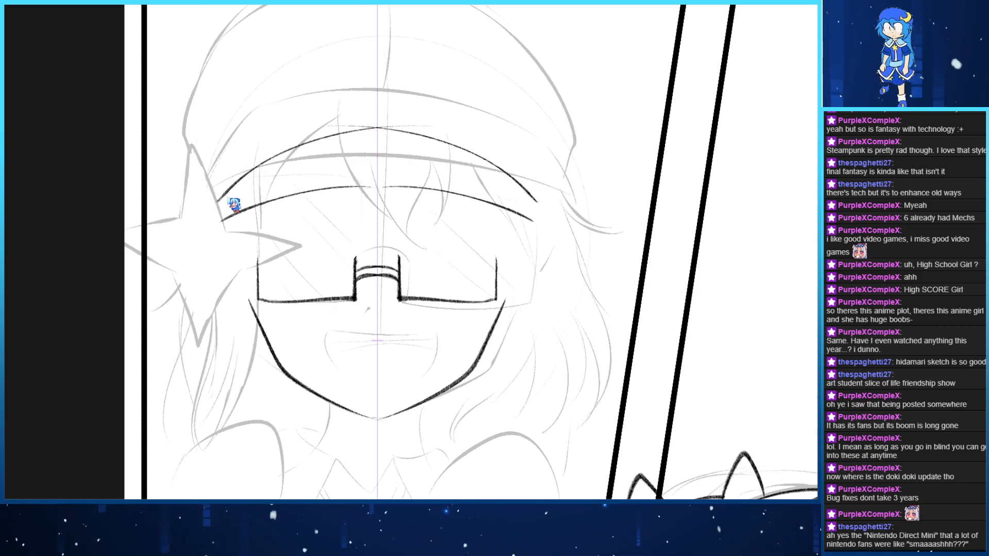
key(ctrl+z)
drag(217, 198, 428, 165)
key(ctrl+z)
mouse_move(216, 203)
mouse_down()
mouse_move(394, 141)
mouse_move(381, 128)
mouse_move(381, 174)
mouse_move(371, 72)
mouse_up()
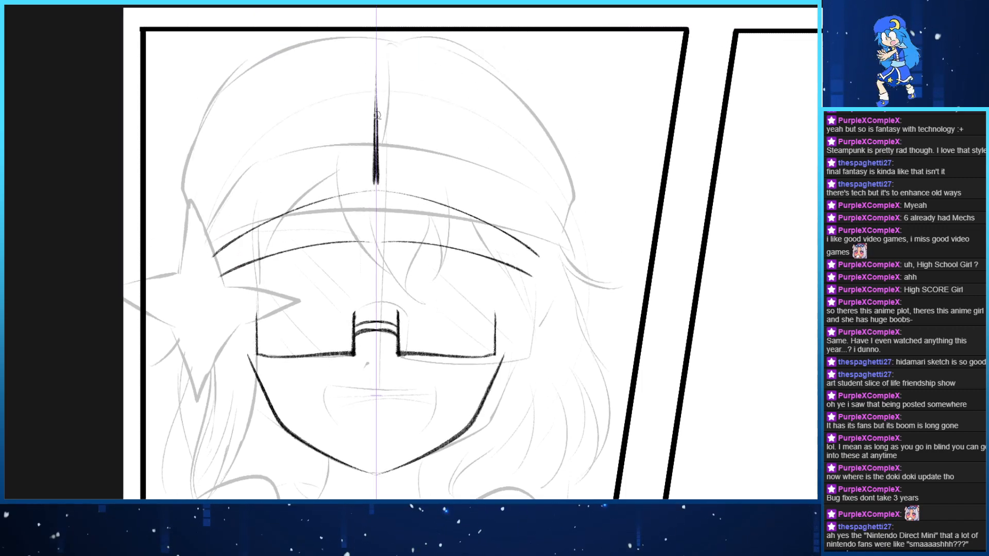
Try to ink a vertical seam down the center of the cap
key(ctrl+z)
drag(376, 188, 372, 72)
key(ctrl+z)
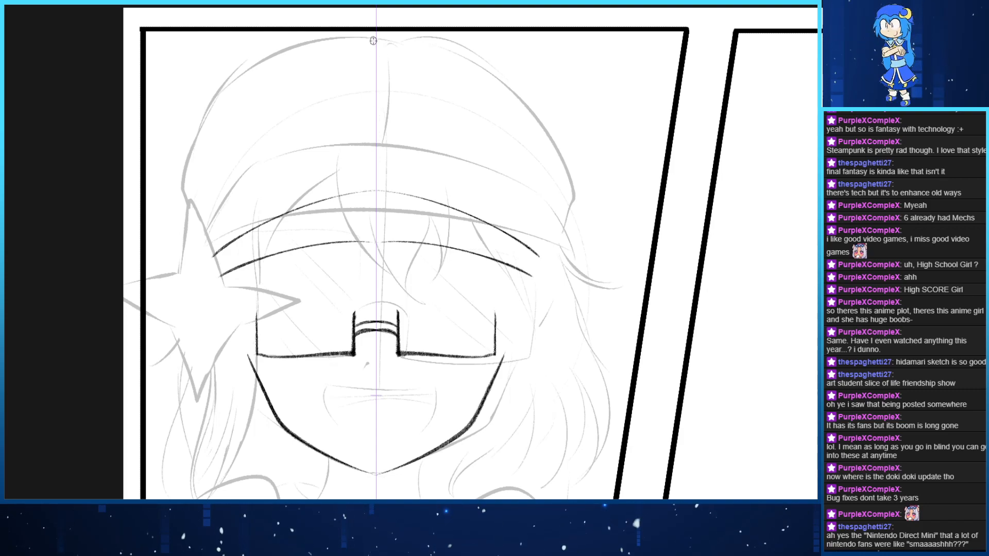
drag(373, 38, 378, 114)
key(ctrl+z)
Ink the cap's rounded mirrored crown from both sides to the top center and erase the overshooting line ends
mouse_move(187, 205)
mouse_down()
mouse_move(186, 138)
mouse_move(364, 61)
mouse_up()
key(ctrl+z)
mouse_move(197, 254)
mouse_down()
mouse_move(183, 197)
mouse_move(356, 52)
mouse_up()
key(ctrl+z)
mouse_move(196, 248)
mouse_down()
mouse_move(360, 46)
mouse_move(380, 44)
mouse_up()
key(ctrl+z)
mouse_move(190, 240)
mouse_down()
mouse_move(206, 100)
mouse_move(384, 40)
mouse_up()
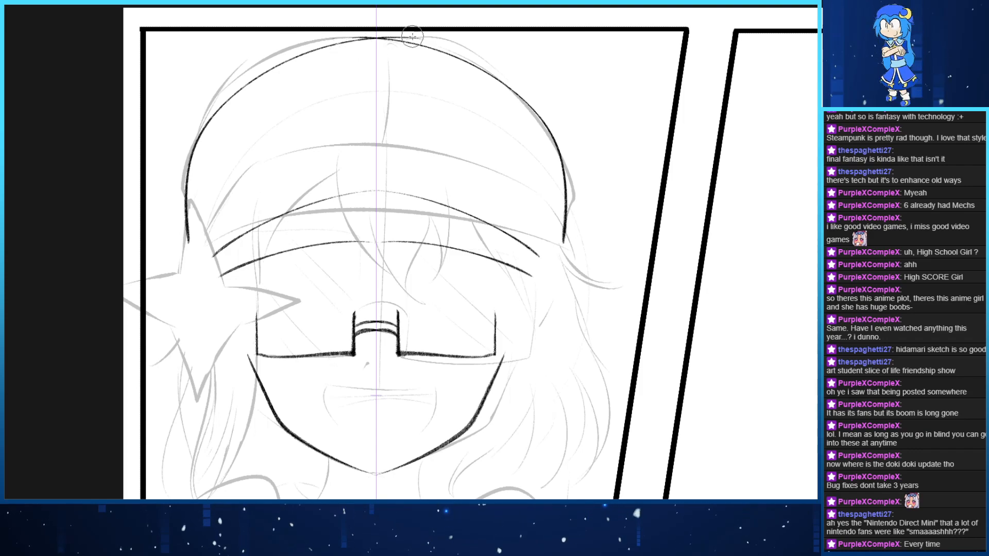
mouse_move(435, 48)
mouse_down()
mouse_move(370, 39)
mouse_move(383, 37)
mouse_up()
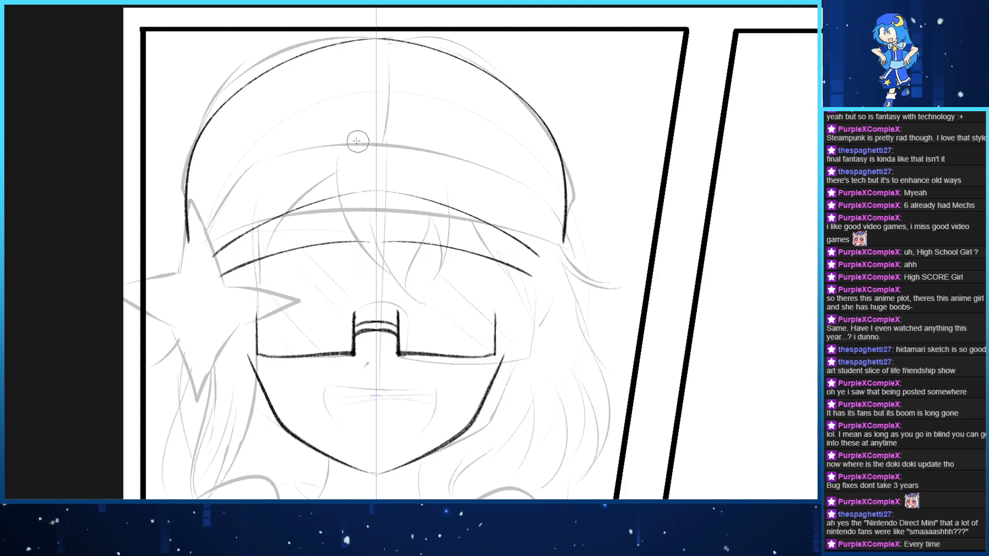
drag(466, 211, 378, 156)
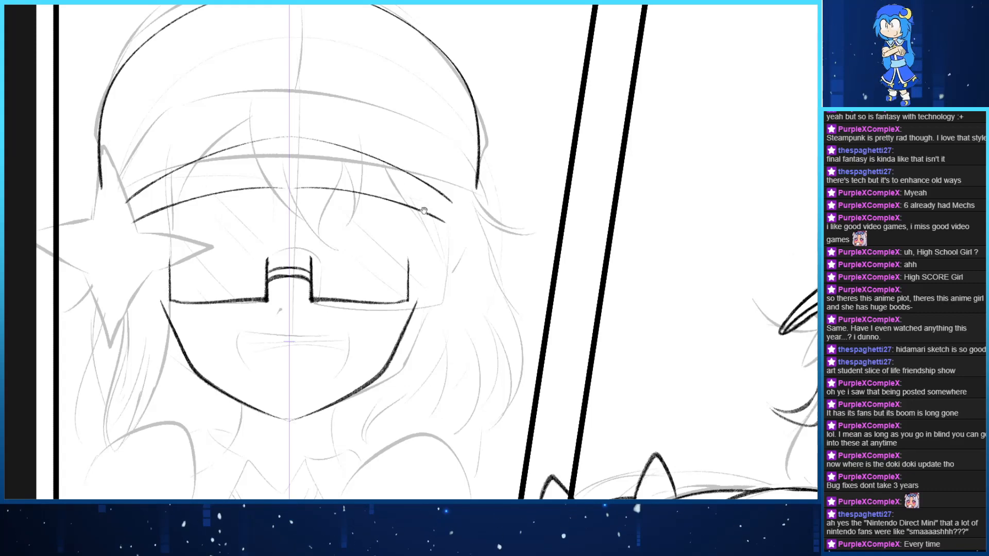
Close both ends of the brim with short rounded strokes joining its upper and lower edges
mouse_move(436, 200)
mouse_down()
mouse_move(485, 192)
mouse_move(493, 177)
mouse_up()
key(ctrl+z)
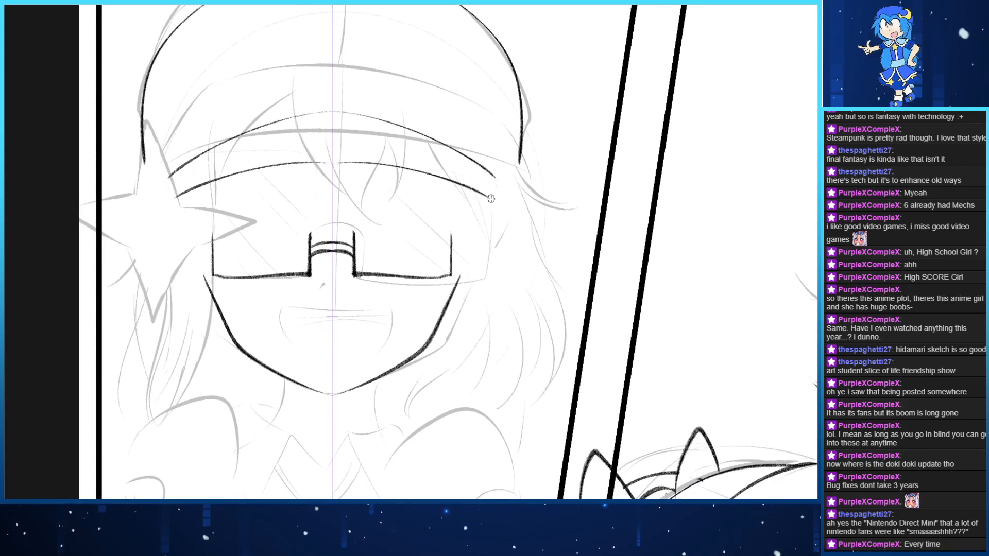
key(ctrl+y)
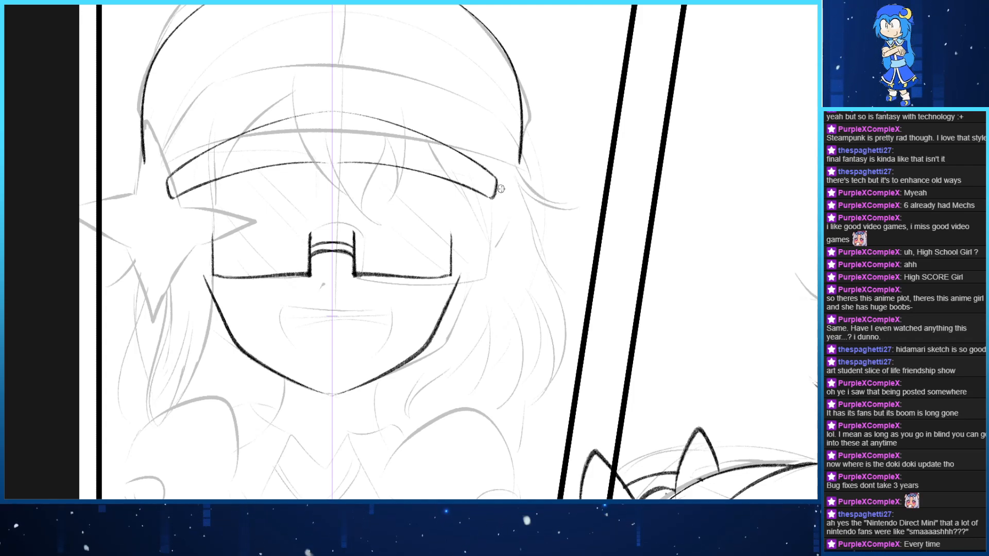
Ink the cap's lower side corners to connect the crown outline with the brim ends, redrawing until they fit
mouse_move(519, 155)
mouse_down()
mouse_move(497, 192)
mouse_move(517, 177)
mouse_move(496, 192)
mouse_up()
key(ctrl+z)
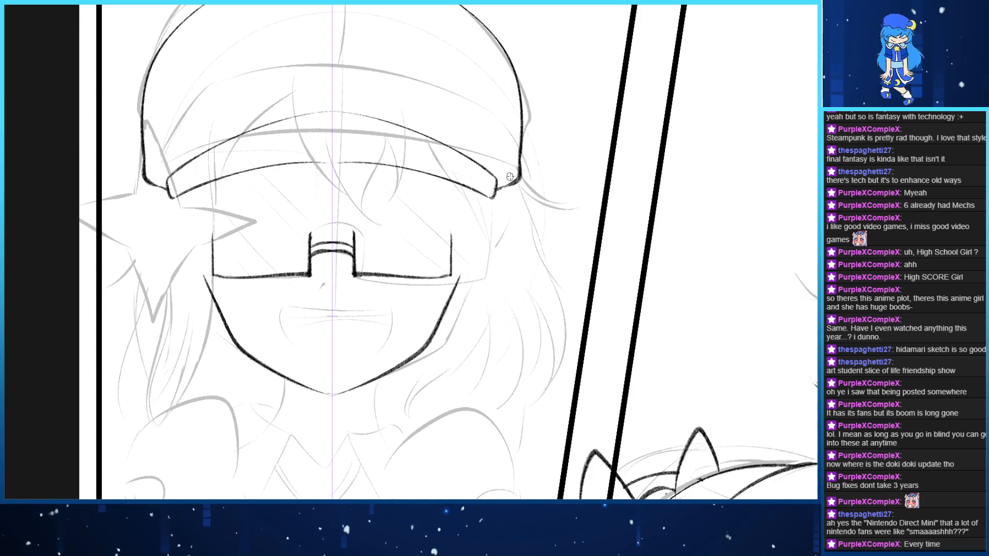
key(ctrl+z)
key(ctrl+y)
key(ctrl+z)
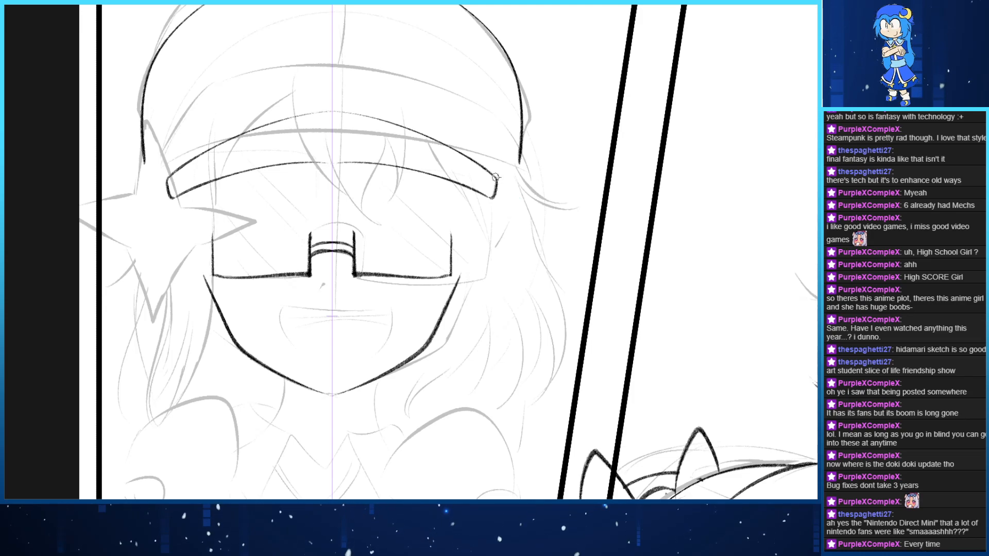
key(ctrl+z)
drag(522, 160, 510, 177)
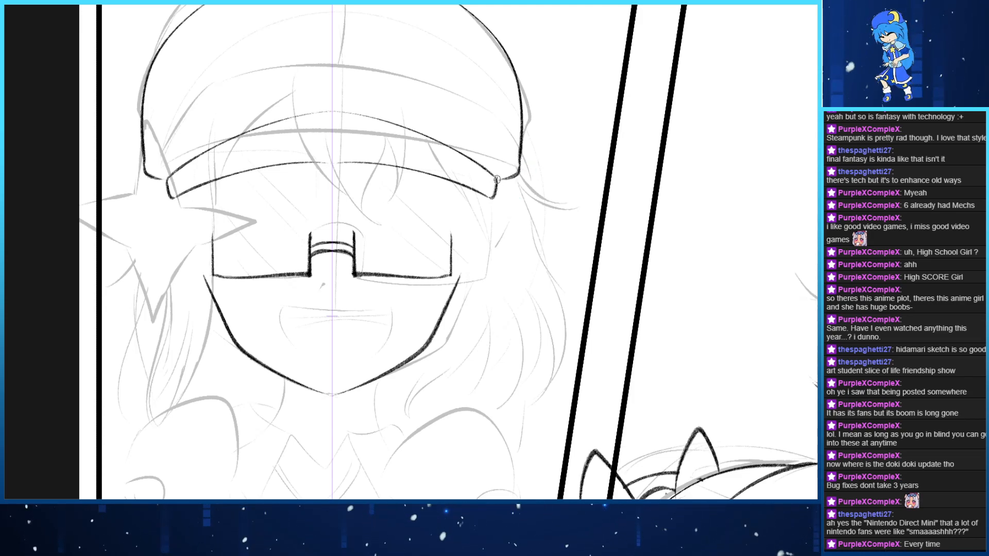
key(ctrl+z)
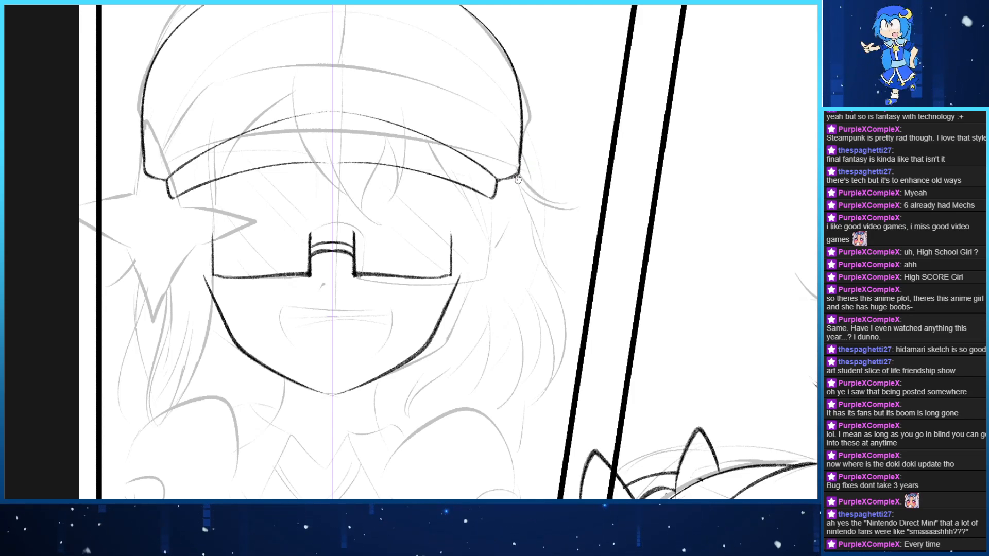
Ink mirrored hair flicks curving outward from the cap's lower side corners
mouse_move(518, 177)
mouse_down()
mouse_move(559, 198)
mouse_move(534, 194)
mouse_move(571, 194)
mouse_move(527, 195)
mouse_move(571, 194)
mouse_move(527, 199)
mouse_move(545, 199)
mouse_up()
key(ctrl+z)
key(ctrl+z)
key(ctrl+z)
key(ctrl+z)
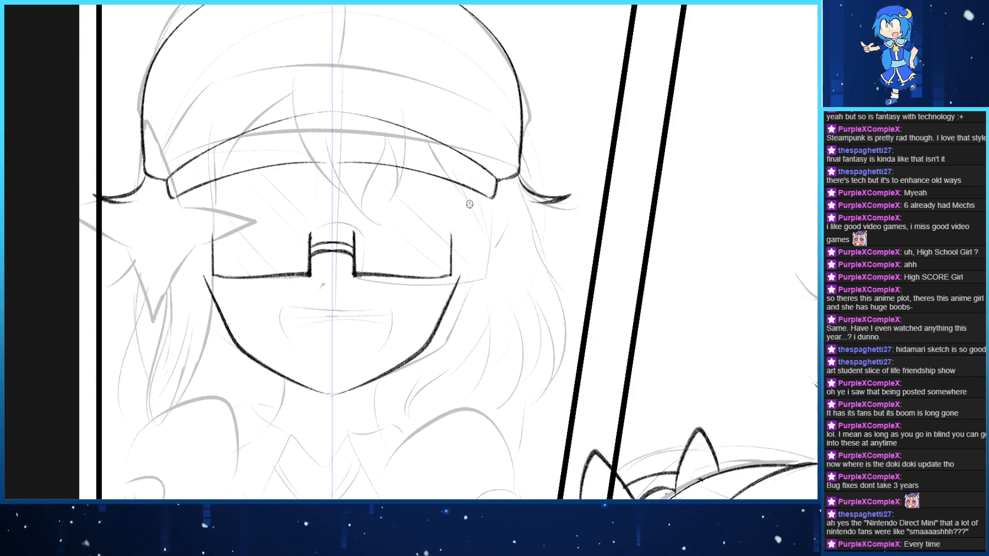
Ink the mirrored outer hair contours from under the flicks, bulging outward and curving in toward the shoulders
mouse_move(454, 217)
mouse_down()
mouse_move(519, 176)
mouse_move(495, 187)
mouse_up()
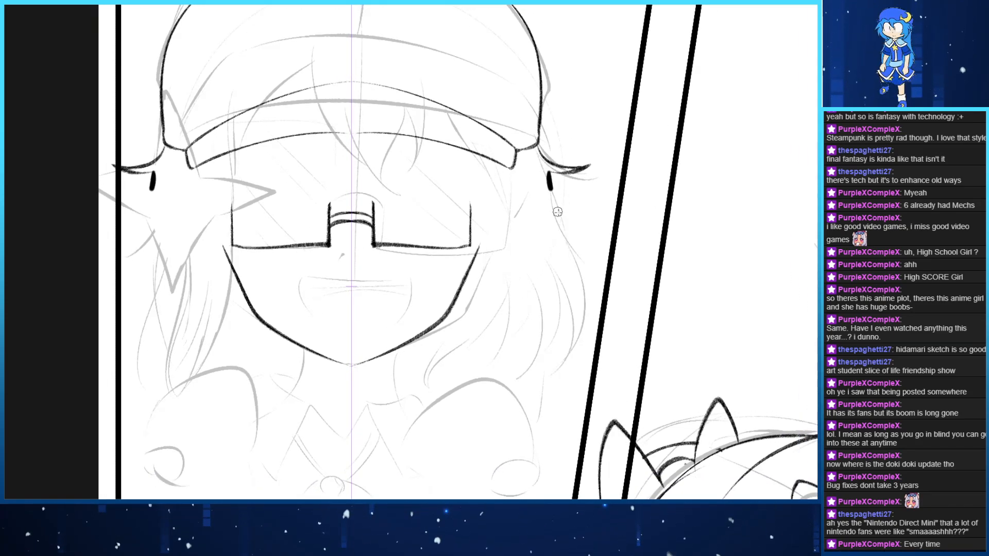
drag(558, 211, 577, 251)
key(ctrl+z)
drag(548, 173, 581, 313)
key(ctrl+z)
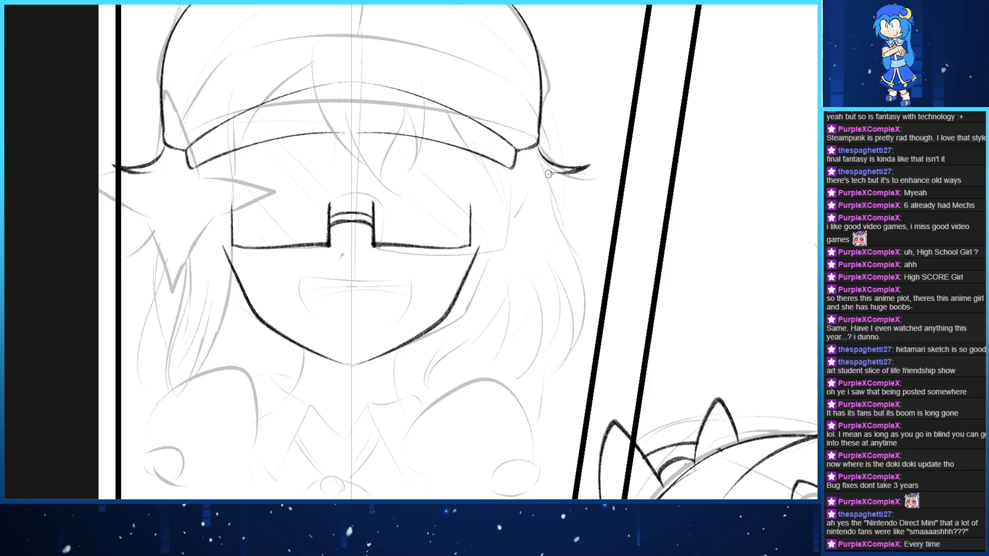
drag(548, 173, 547, 373)
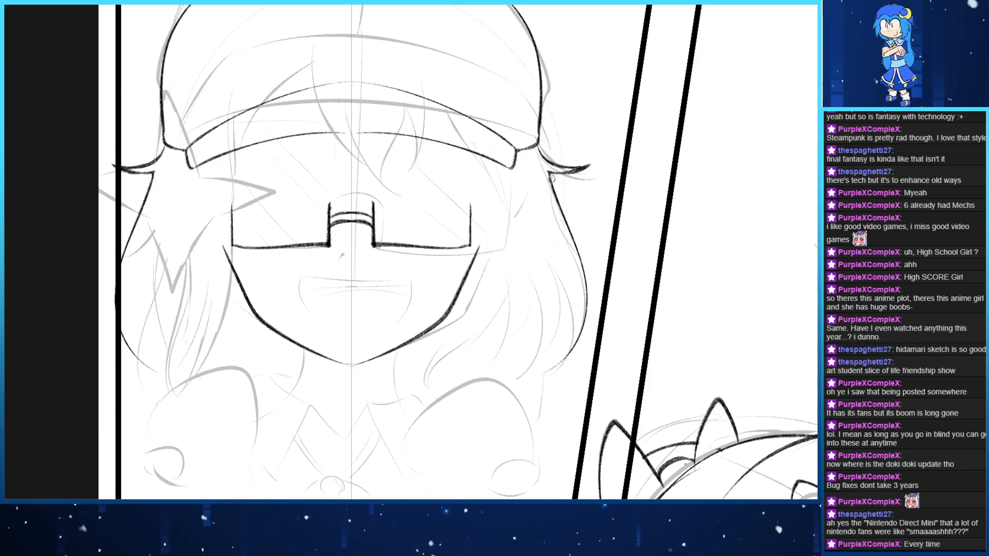
Ink a small nose mark below the glasses bridge and try a curved smile line beneath it
mouse_move(536, 209)
mouse_down()
mouse_move(515, 183)
mouse_move(539, 170)
mouse_up()
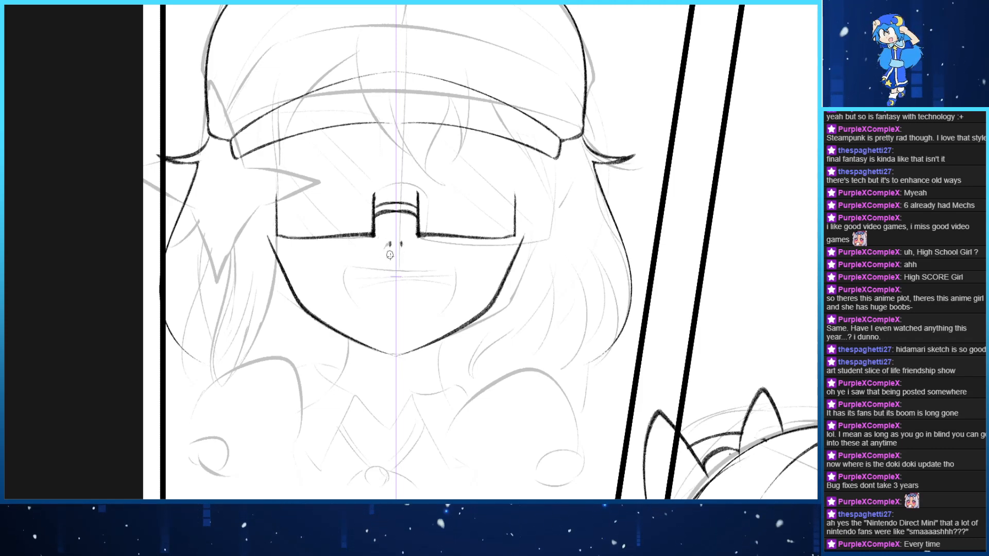
drag(391, 243, 476, 266)
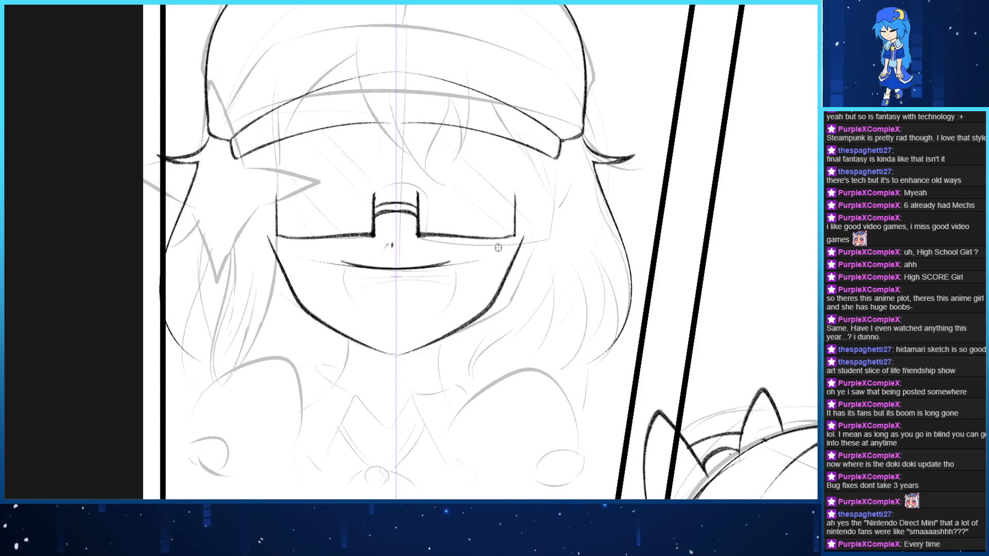
key(ctrl+z)
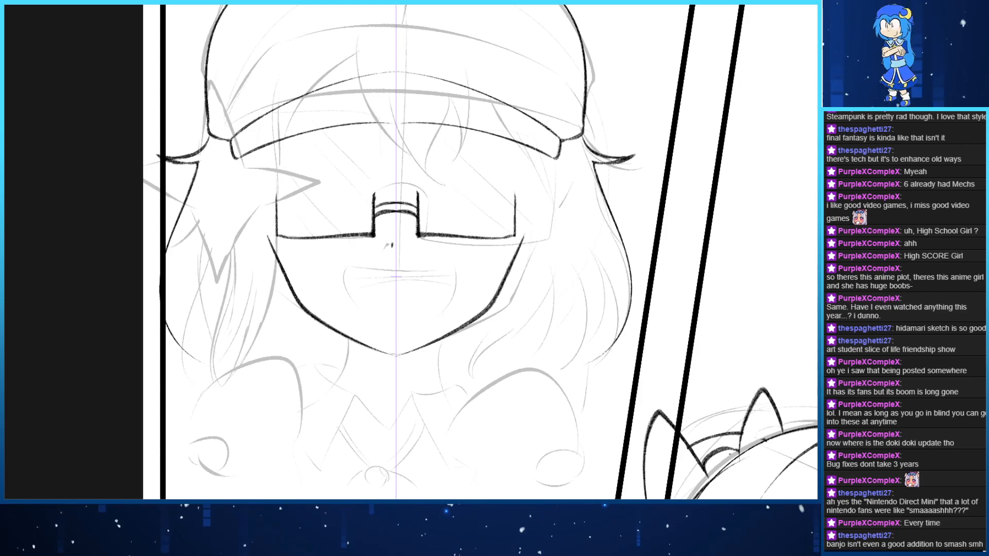
Ink mirrored arched eyebrows just below the brim, undoing the trial lines beneath them
scroll(354, 170, up, 1)
scroll(353, 170, right, 1)
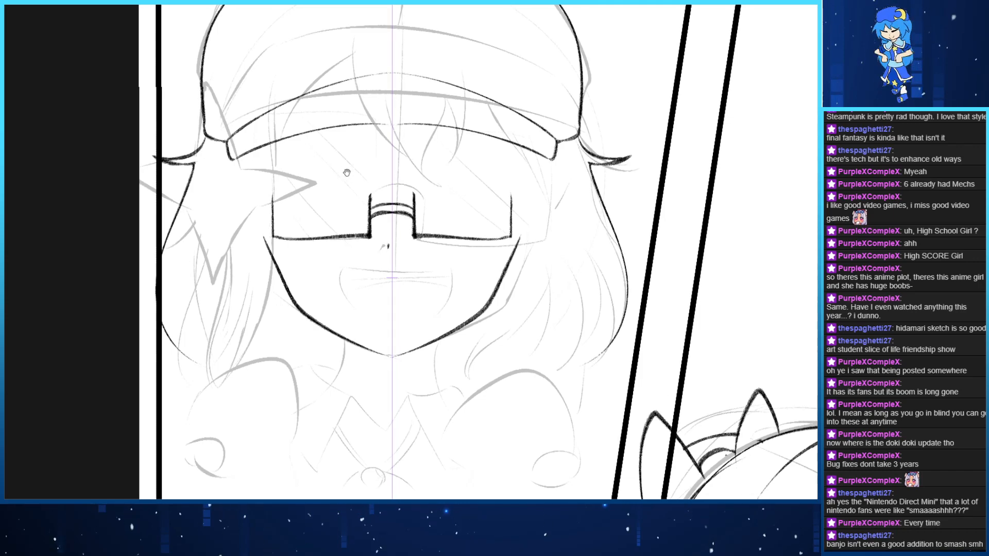
mouse_move(263, 180)
mouse_down()
mouse_move(316, 177)
mouse_move(262, 172)
mouse_up()
key(ctrl+z)
key(ctrl+z)
mouse_move(344, 167)
mouse_down()
mouse_move(260, 173)
mouse_move(331, 196)
mouse_up()
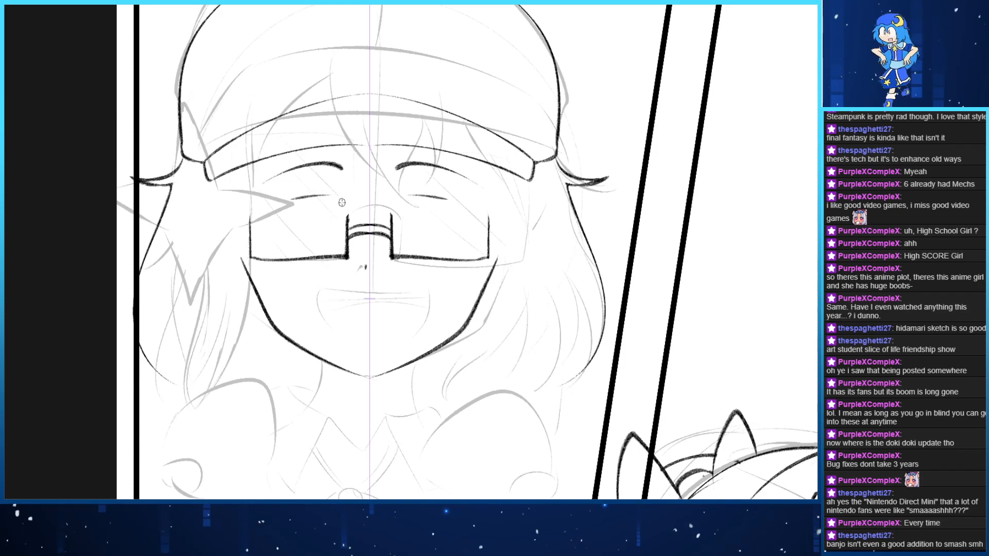
key(ctrl+z)
Ink the thin upper edges of both lenses and join them to the inner and outer edges
drag(451, 156, 410, 152)
mouse_move(354, 215)
mouse_down()
mouse_move(350, 201)
mouse_move(395, 184)
mouse_move(350, 184)
mouse_move(399, 176)
mouse_up()
key(ctrl+z)
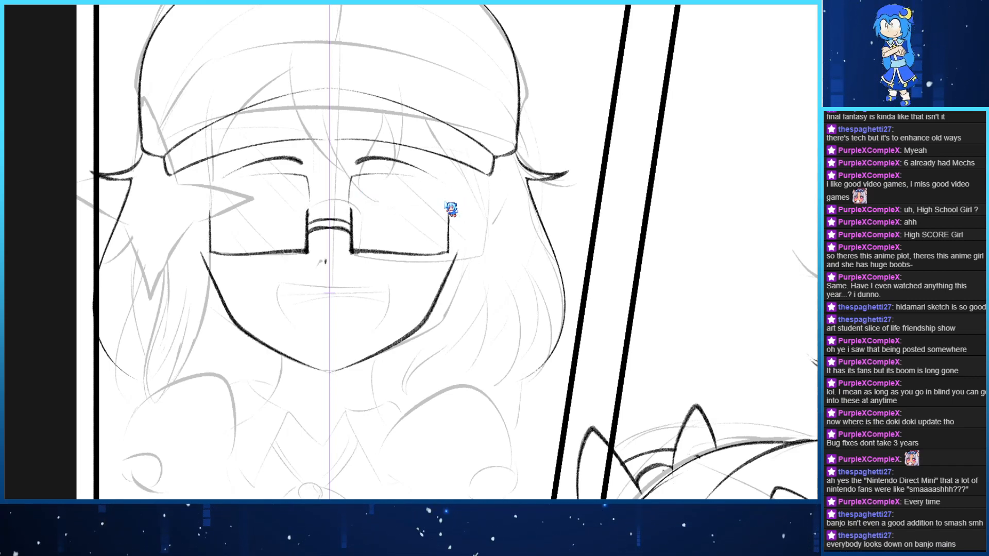
drag(447, 208, 427, 182)
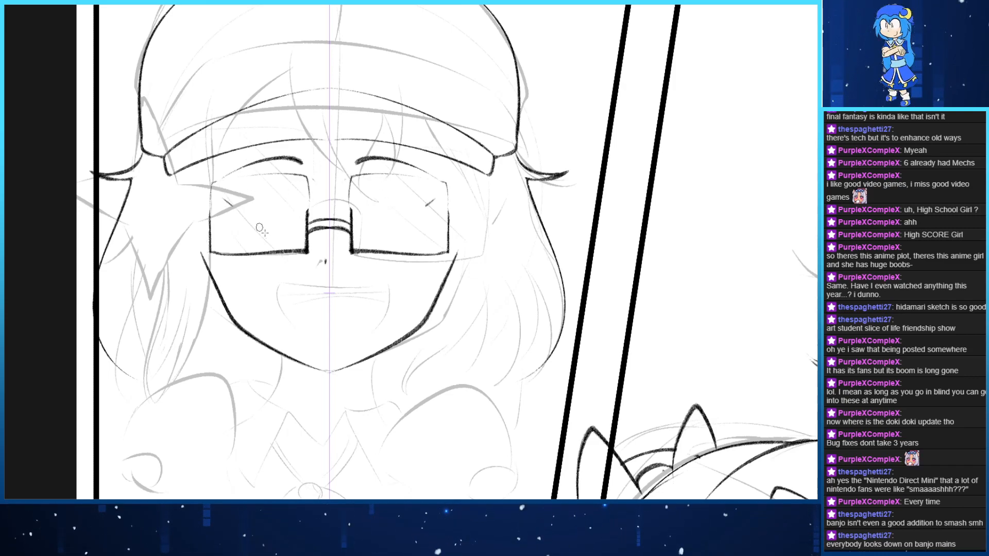
Try diagonal reflection lines across both glasses lenses and undo them
drag(226, 199, 272, 220)
drag(356, 212, 382, 187)
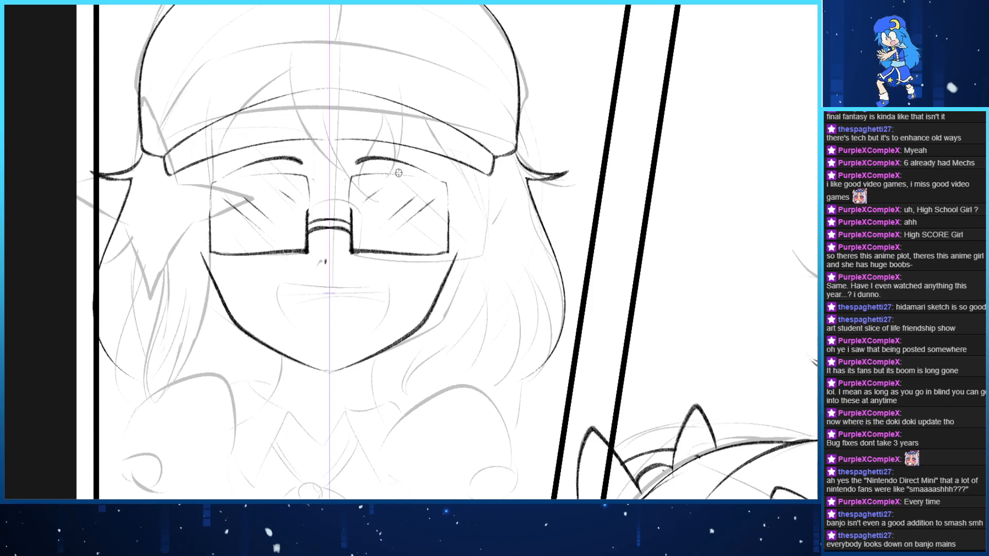
key(ctrl+z)
key(ctrl+z)
key(ctrl+z)
key(ctrl+z)
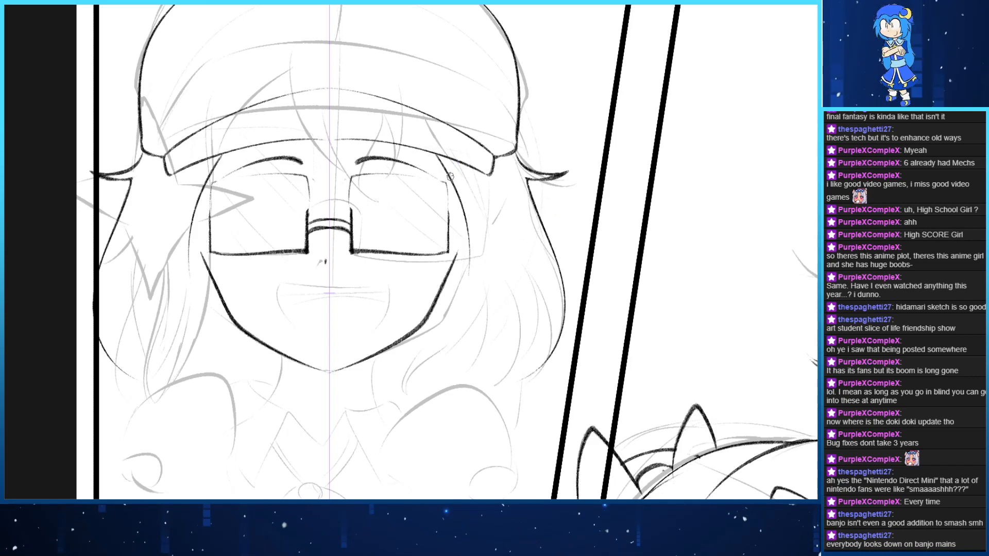
Ink mirrored curved face sides from below the cap brim, past the lenses, down to the jawline, redoing the trial strokes
drag(438, 158, 466, 246)
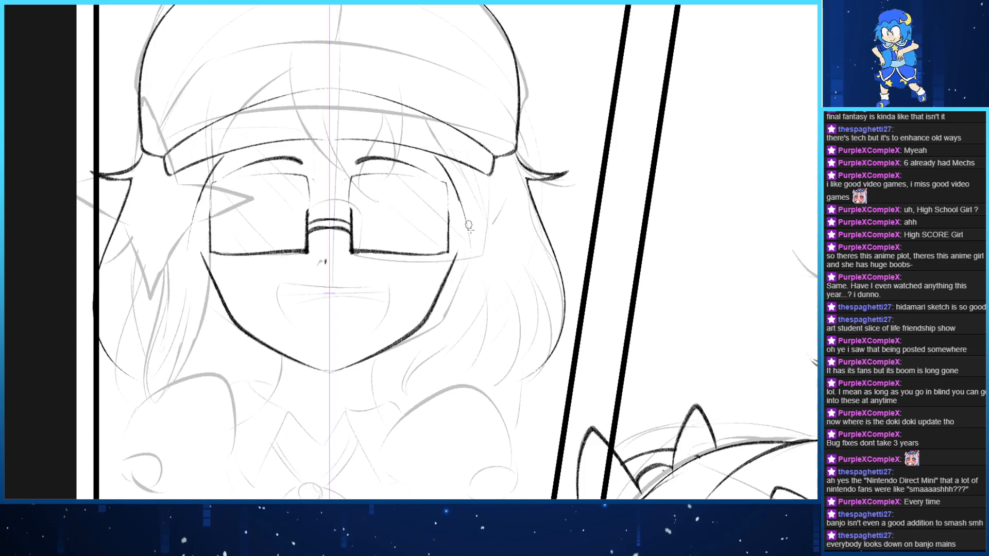
drag(465, 207, 434, 312)
key(ctrl+z)
key(ctrl+z)
drag(435, 155, 435, 304)
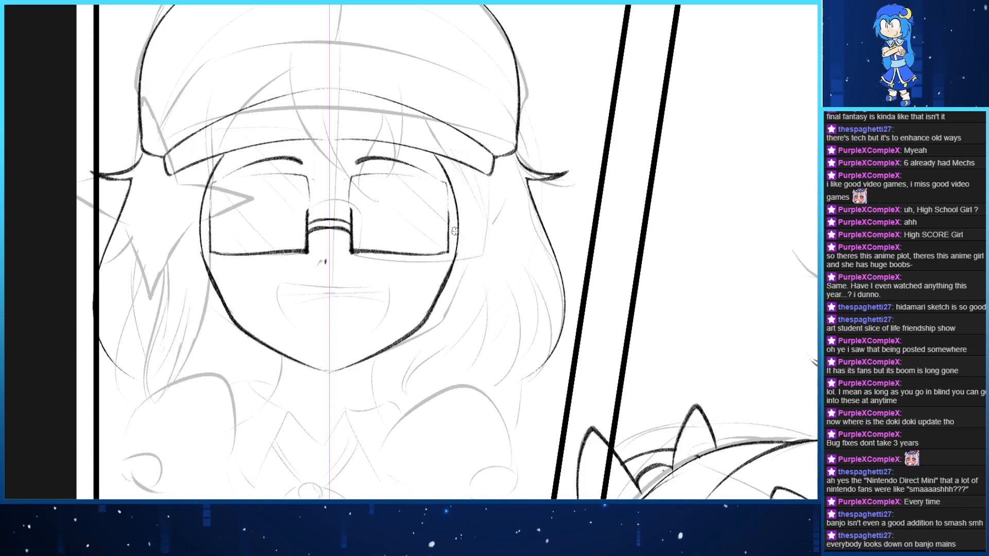
Undo a trial hair stroke beside the right lens and delete the symmetry ruler from the face's centre line
mouse_move(456, 249)
mouse_down()
mouse_move(415, 309)
mouse_move(484, 254)
mouse_move(413, 294)
mouse_move(493, 231)
mouse_move(417, 304)
mouse_move(494, 231)
mouse_up()
key(ctrl+z)
key(ctrl+z)
key(ctrl+z)
key(ctrl+z)
key(ctrl+z)
key(ctrl+z)
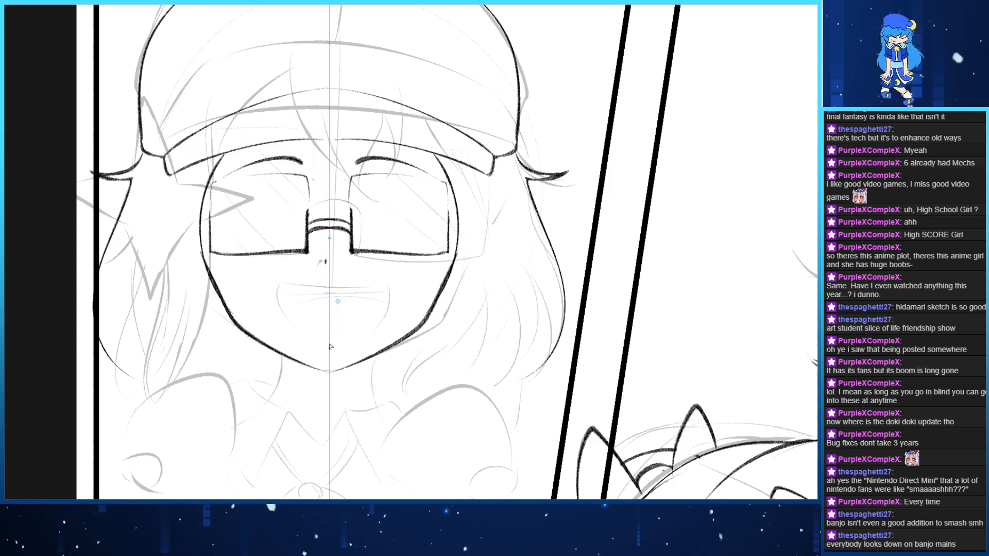
key(Delete)
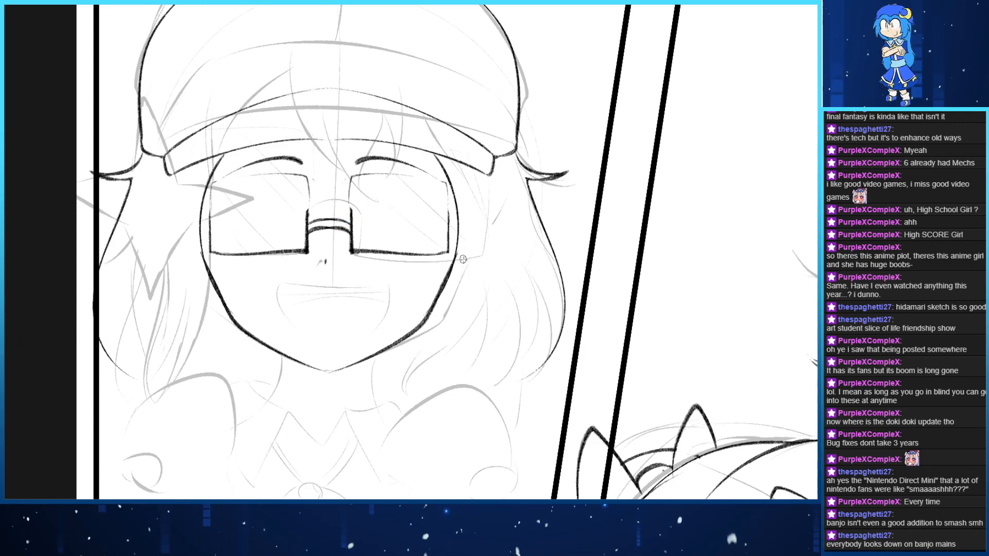
Ink a pointed hair tip sweeping across the right cheek, undoing the extra strokes beside it
drag(438, 282, 408, 294)
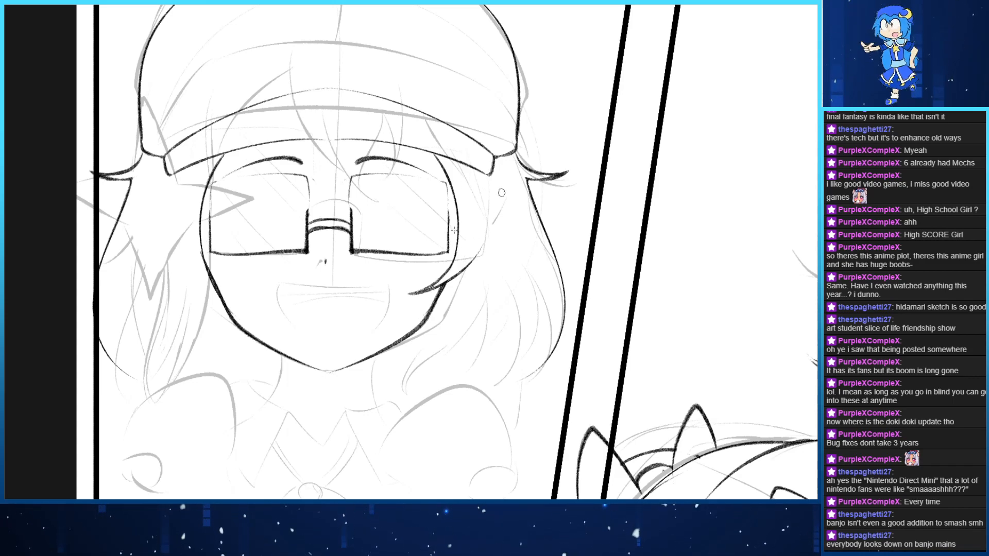
mouse_move(478, 249)
mouse_down()
mouse_move(452, 293)
mouse_move(508, 210)
mouse_move(453, 295)
mouse_move(508, 223)
mouse_up()
key(ctrl+z)
key(ctrl+z)
key(ctrl+z)
key(ctrl+z)
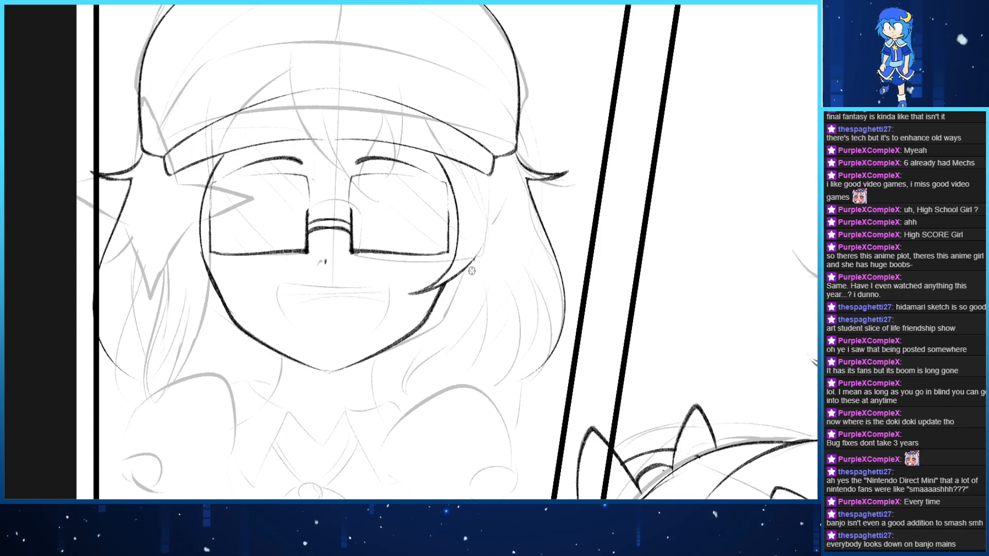
Ink a second pointed hair tip just below the cheek tip, along the right edge of the jaw
mouse_move(474, 259)
mouse_down()
mouse_move(445, 313)
mouse_move(502, 233)
mouse_move(471, 273)
mouse_up()
key(e)
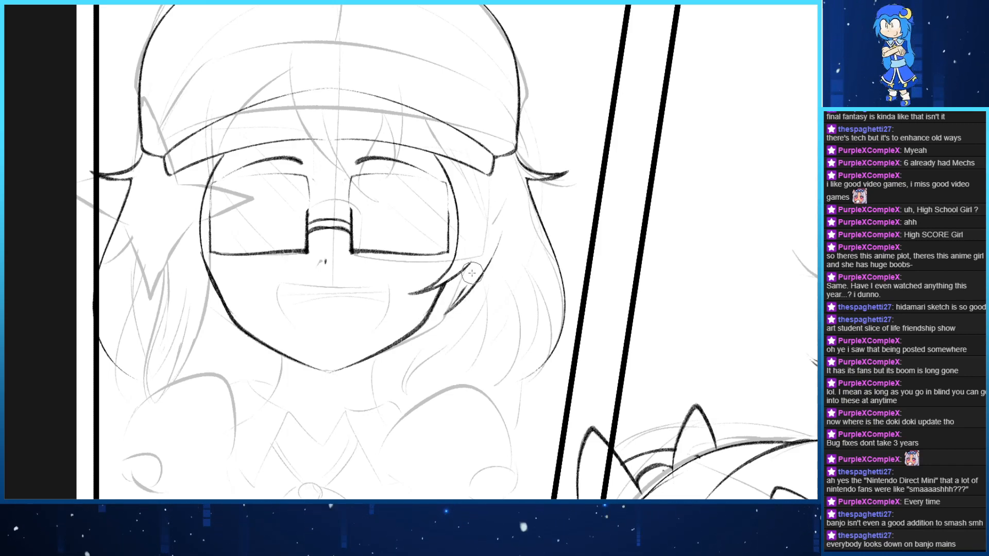
key(ctrl+z)
key(ctrl+y)
key(ctrl+z)
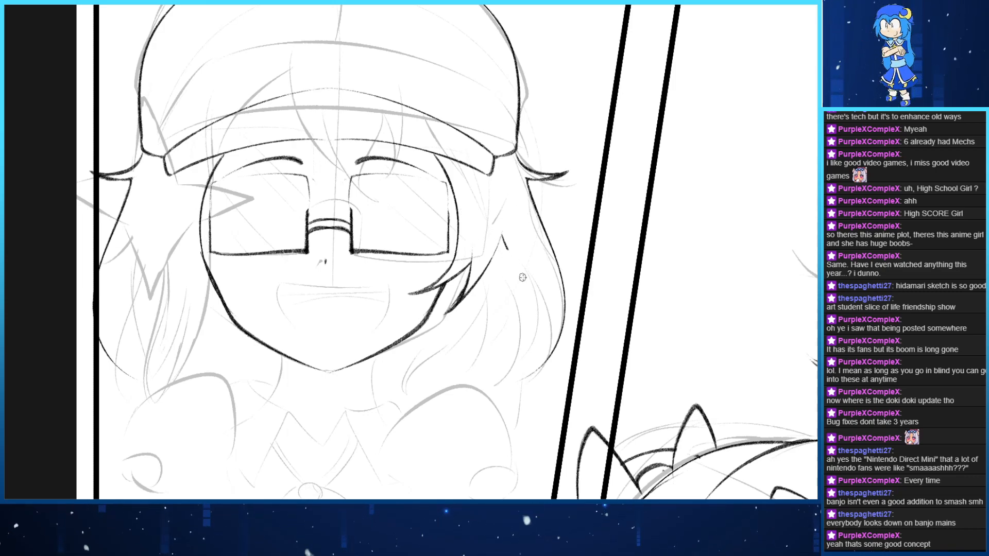
Ink the inner curve of the outermost right hair lock down to its tip, undoing stray strokes inside the hair
mouse_move(502, 234)
mouse_down()
mouse_move(537, 358)
mouse_move(554, 334)
mouse_move(529, 372)
mouse_up()
key(ctrl+z)
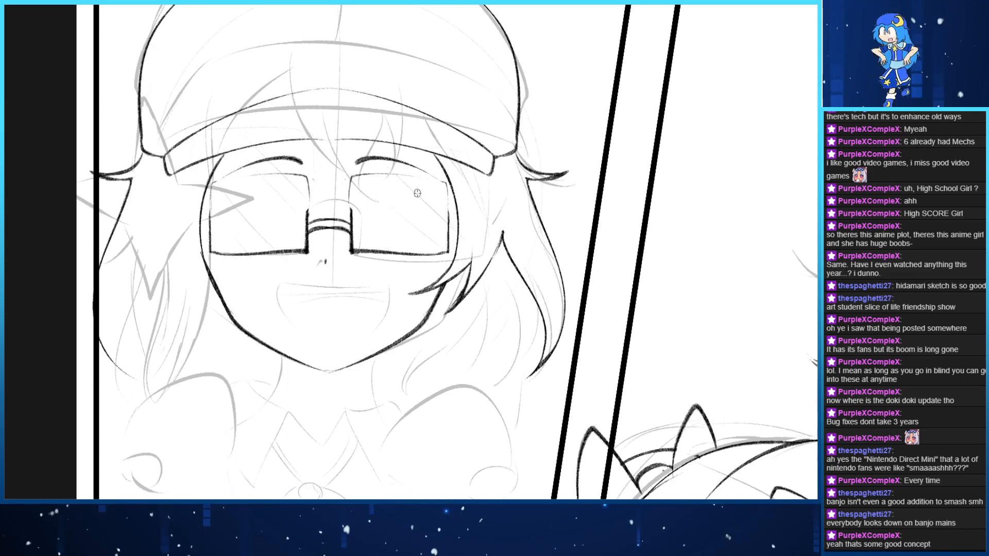
drag(417, 193, 387, 137)
mouse_move(439, 263)
mouse_down()
mouse_move(428, 222)
mouse_move(466, 224)
mouse_up()
mouse_move(526, 249)
mouse_down()
mouse_move(523, 199)
mouse_move(501, 313)
mouse_up()
key(ctrl+z)
key(ctrl+z)
Ink a long curved strand inside the outer right lock, down to a point above the shoulder
drag(520, 191, 482, 356)
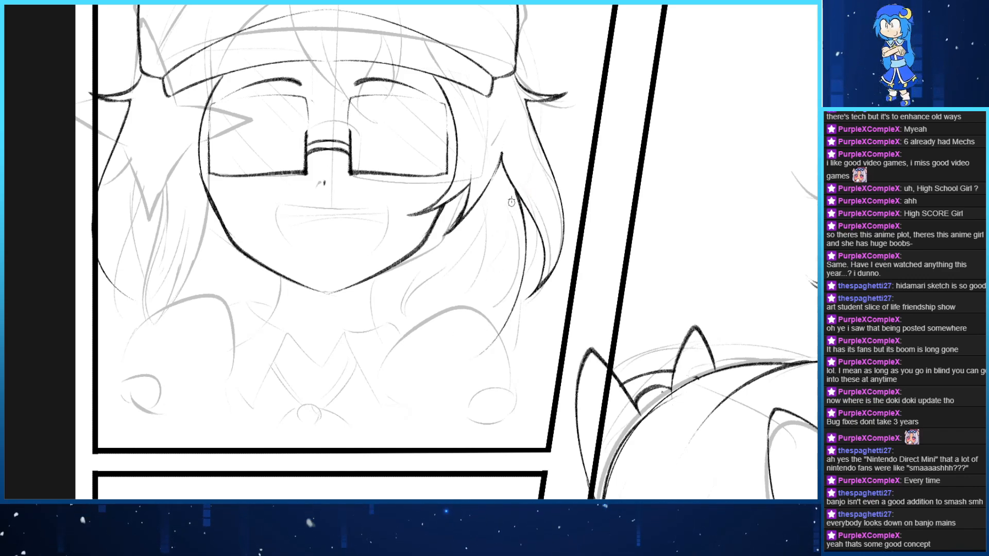
key(ctrl+z)
drag(520, 194, 481, 386)
key(ctrl+z)
mouse_move(520, 190)
mouse_down()
mouse_move(489, 356)
mouse_move(525, 203)
mouse_move(490, 348)
mouse_move(513, 255)
mouse_up()
key(ctrl+z)
key(ctrl+z)
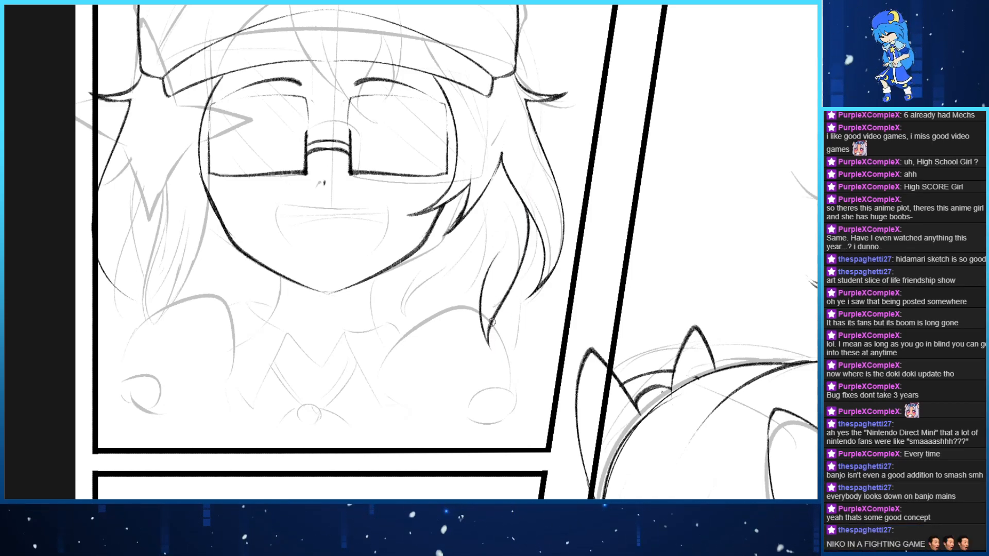
Ink the short inner edge closing the long right lock's pointed tip, undoing the trial strokes
key(ctrl+z)
drag(489, 342, 482, 253)
key(ctrl+z)
mouse_move(492, 350)
mouse_down()
mouse_move(490, 255)
mouse_move(461, 326)
mouse_move(434, 345)
mouse_up()
key(ctrl+z)
Ink a neighbouring thin hair tip toward the neck, with two strands meeting above the shoulder
mouse_move(493, 254)
mouse_down()
mouse_move(472, 309)
mouse_move(446, 333)
mouse_up()
mouse_move(474, 258)
mouse_down()
mouse_move(457, 335)
mouse_move(446, 334)
mouse_up()
key(ctrl+z)
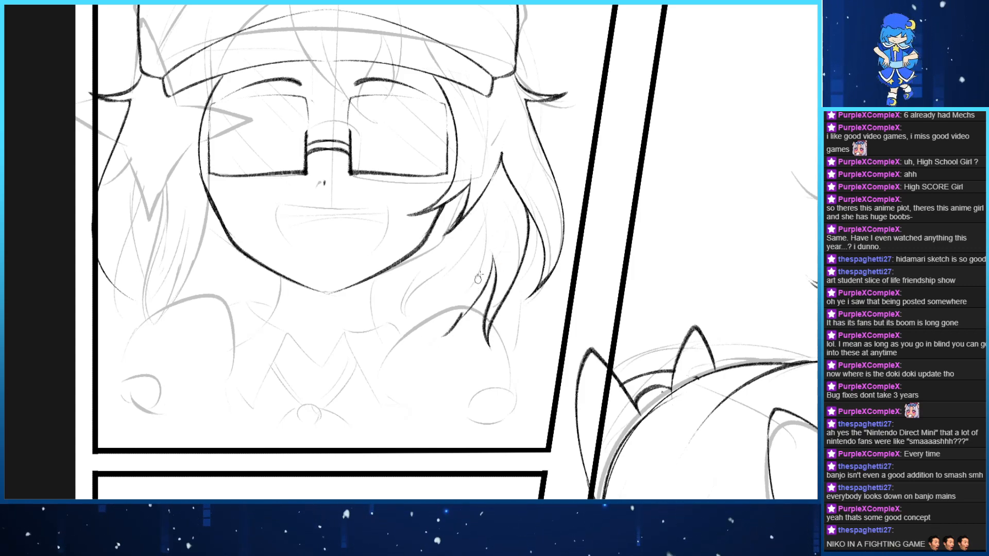
drag(488, 260, 466, 332)
key(ctrl+z)
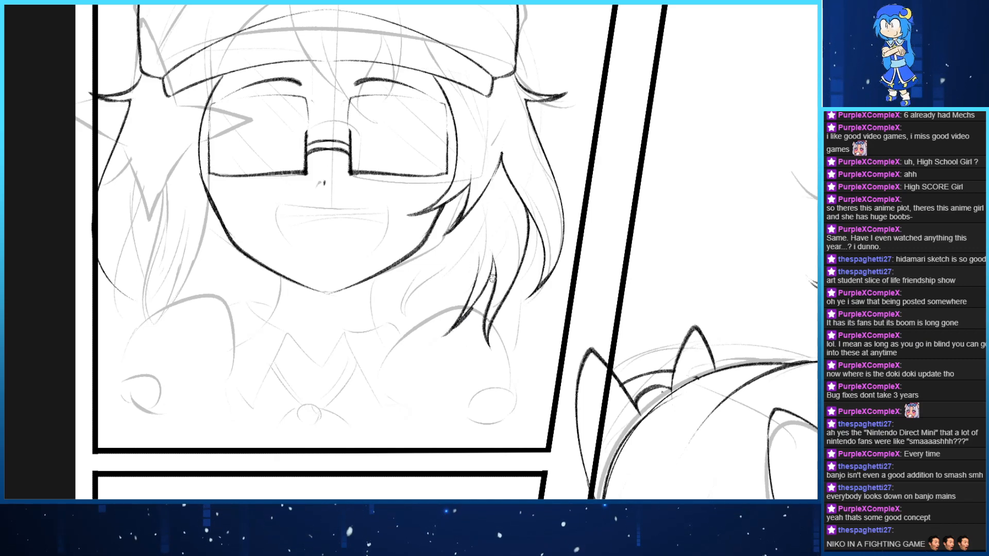
Trim the overlong end of the thin hair tip and ink a short strand joining it to the long lock
mouse_move(493, 278)
mouse_down()
mouse_move(450, 332)
mouse_move(461, 336)
mouse_move(453, 324)
mouse_move(436, 344)
mouse_up()
key(ctrl+z)
key(ctrl+z)
key(e)
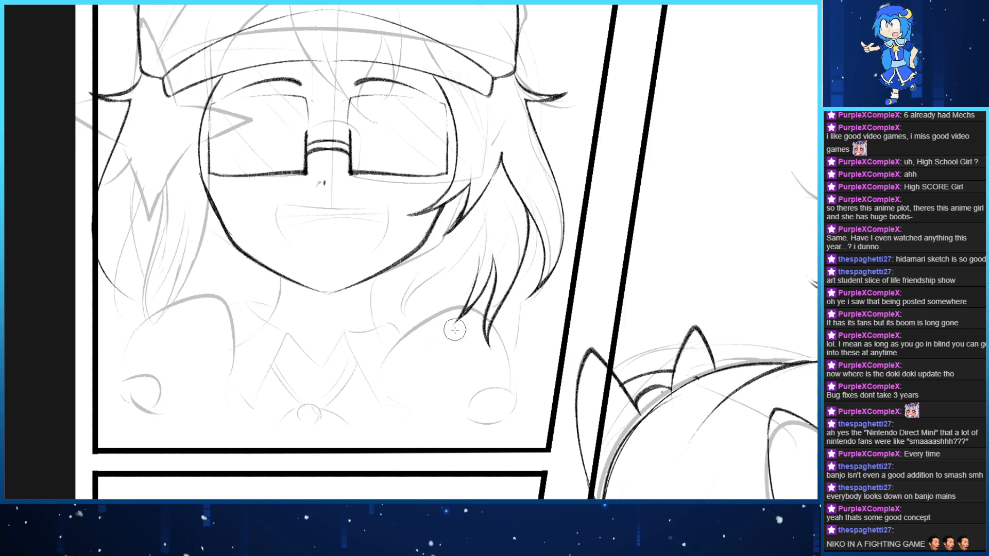
key(p)
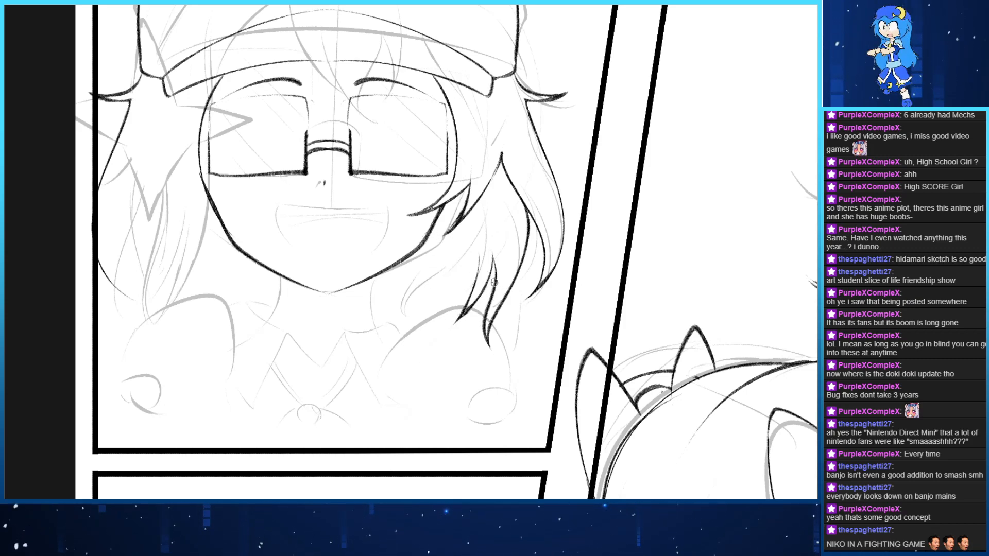
drag(494, 283, 461, 329)
key(ctrl+z)
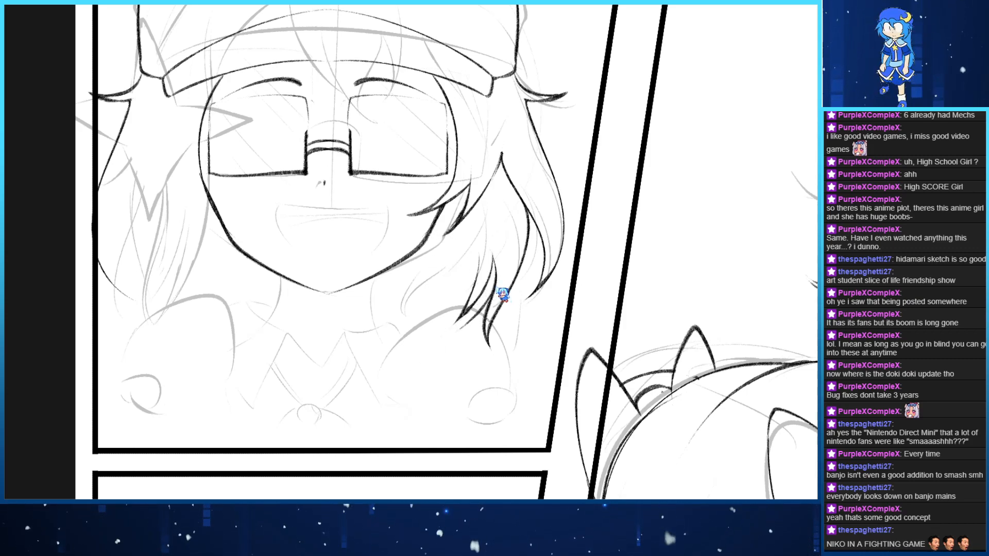
key(ctrl+z)
drag(495, 283, 467, 320)
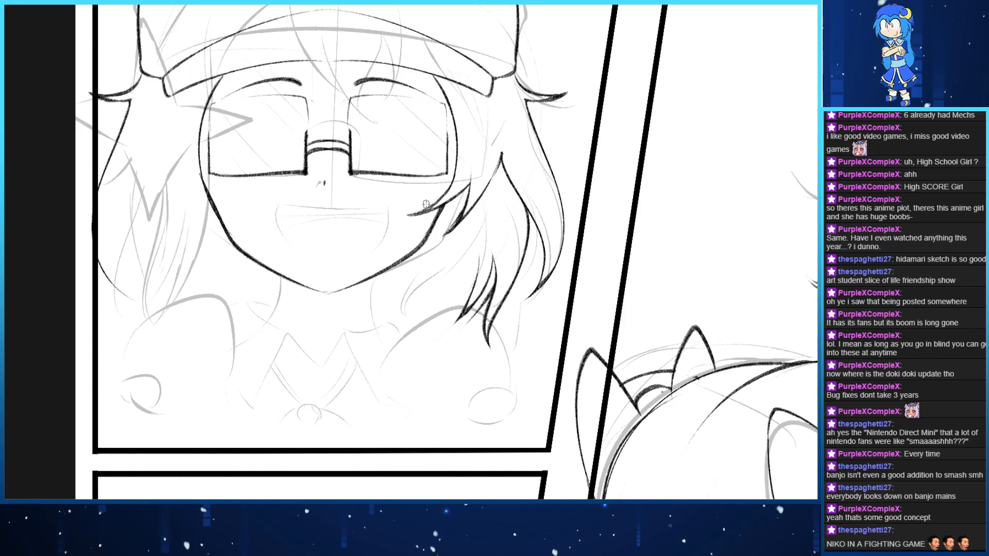
Ink small jagged hair tips above the right shoulder and join them to the longer locks, undoing the trial strokes
drag(461, 306, 414, 371)
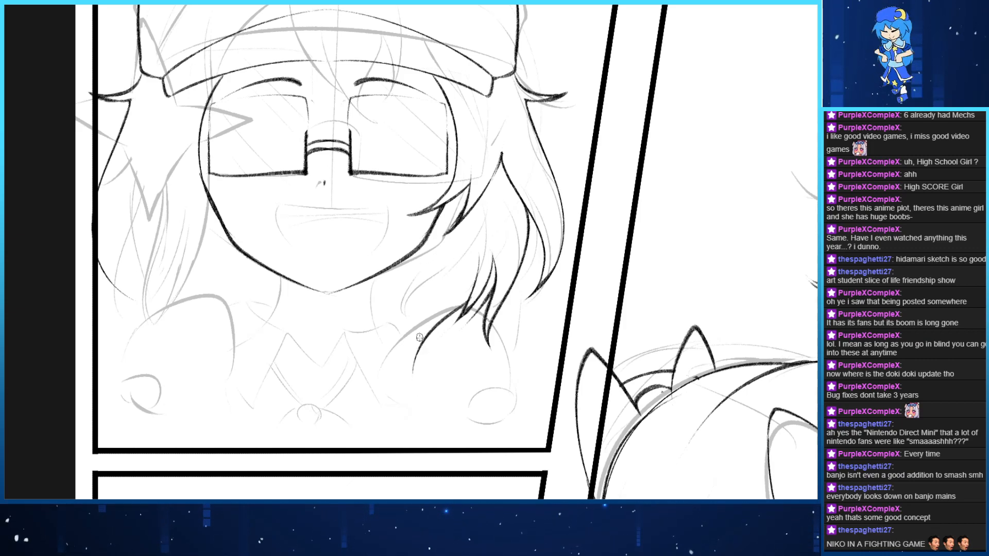
key(ctrl+z)
drag(422, 289, 403, 337)
key(ctrl+z)
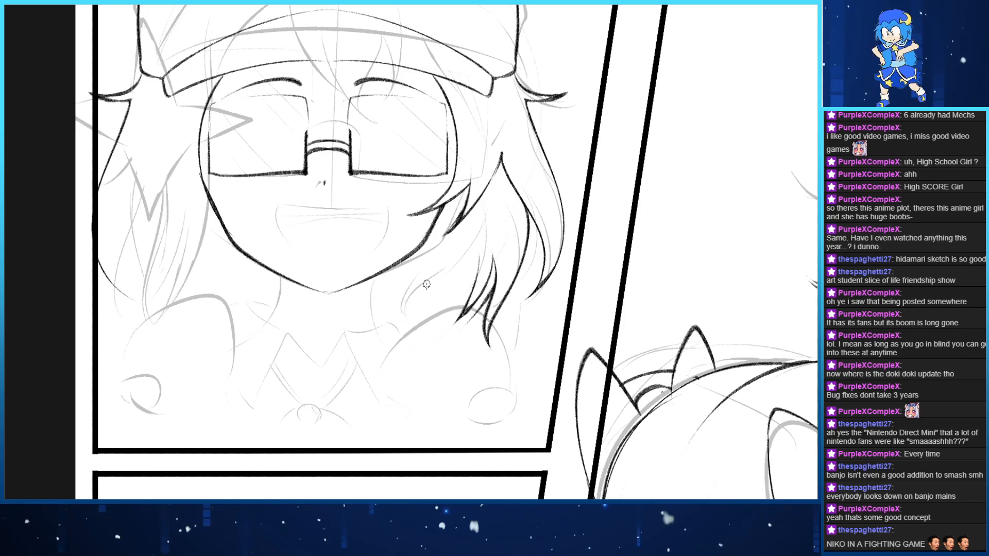
mouse_move(425, 286)
mouse_down()
mouse_move(410, 322)
mouse_move(479, 252)
mouse_up()
key(ctrl+z)
key(ctrl+z)
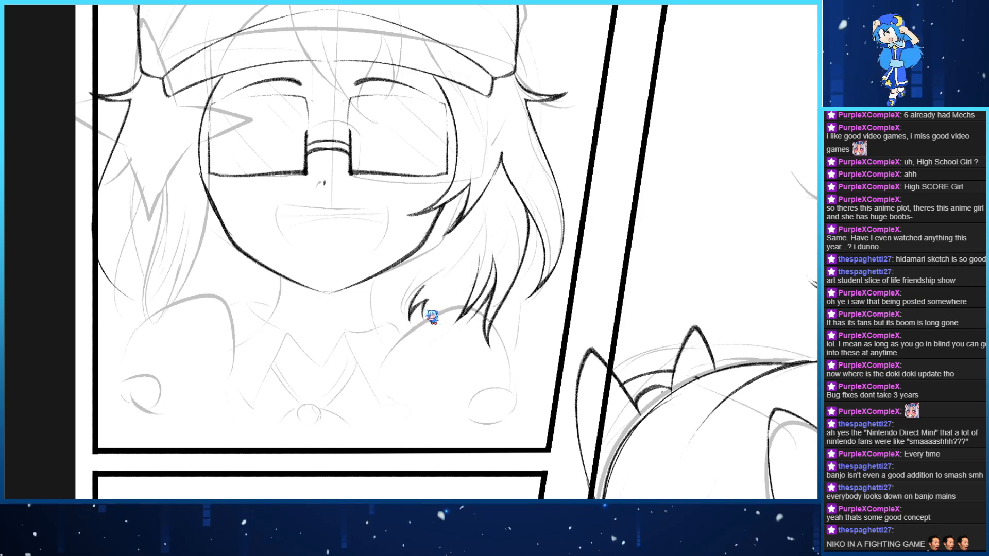
mouse_move(428, 302)
mouse_down()
mouse_move(424, 316)
mouse_move(472, 283)
mouse_up()
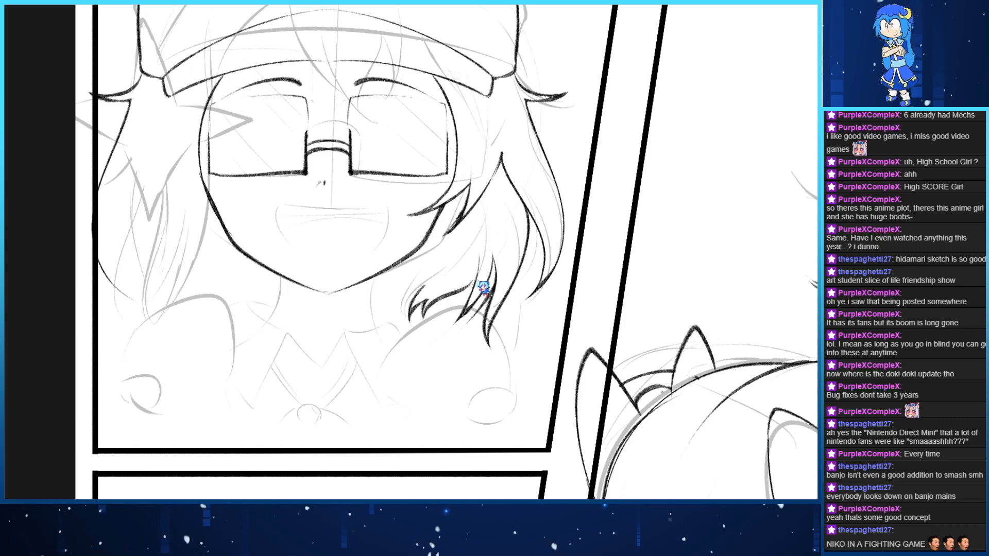
Ink the vertical strand connecting the cheek hair tips to the lower locks, redoing it until it curves smoothly
drag(479, 257, 460, 312)
key(ctrl+z)
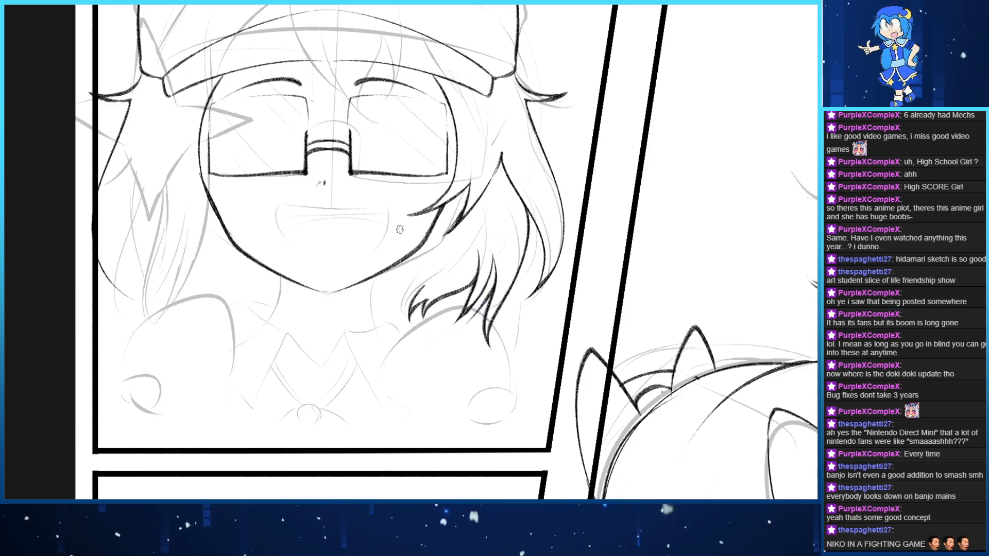
drag(472, 206, 471, 273)
key(ctrl+z)
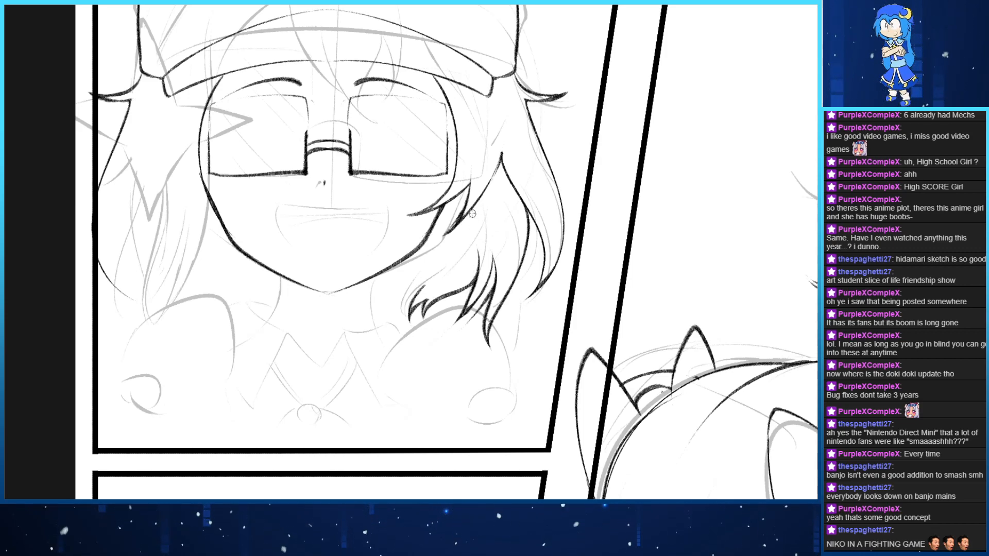
mouse_move(472, 210)
mouse_down()
mouse_move(477, 264)
mouse_move(475, 206)
mouse_up()
key(ctrl+z)
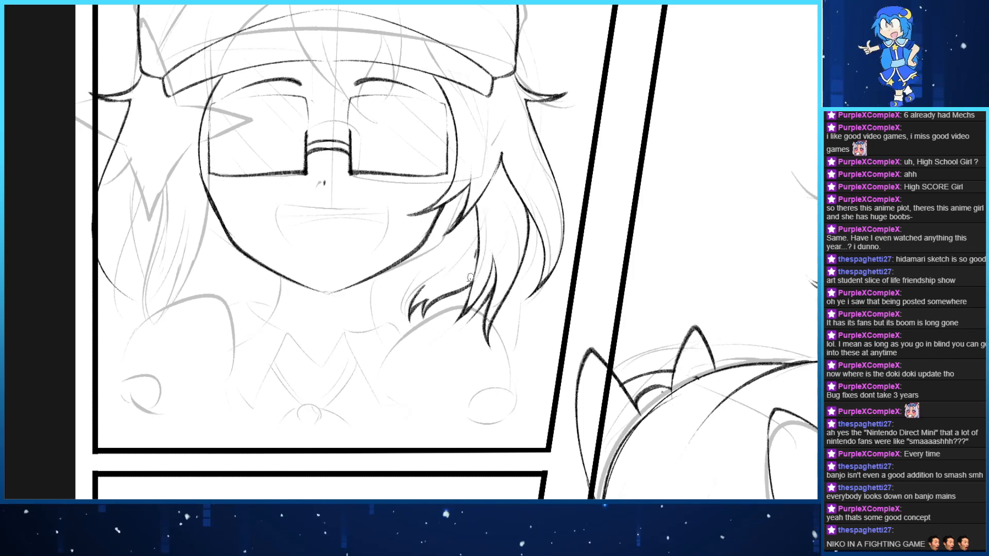
drag(470, 303, 470, 200)
key(ctrl+z)
mouse_move(466, 317)
mouse_down()
mouse_move(480, 255)
mouse_move(475, 224)
mouse_up()
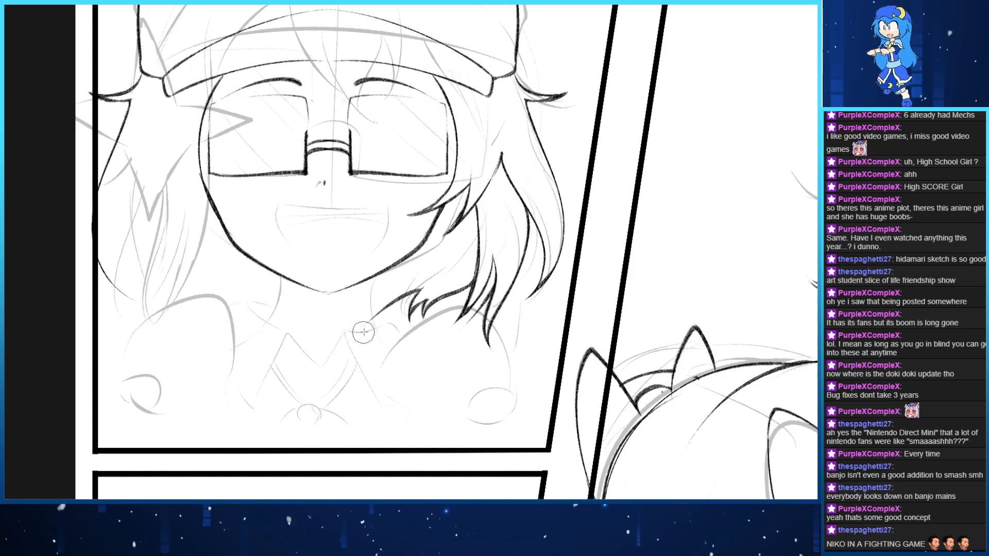
Ink a tapered strand extending the jagged hair tips toward the collar, redrawing it once
drag(412, 295, 375, 327)
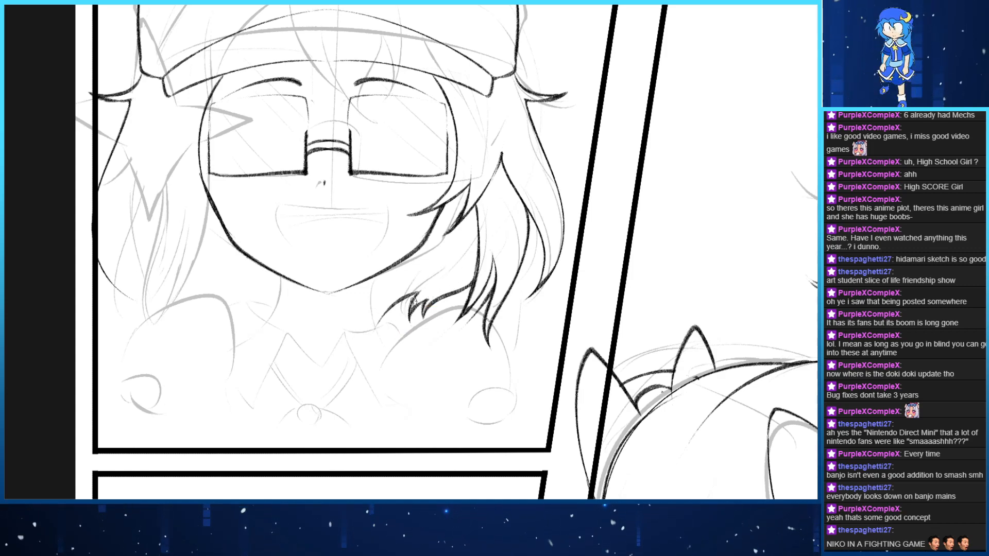
key(ctrl+z)
drag(417, 292, 373, 321)
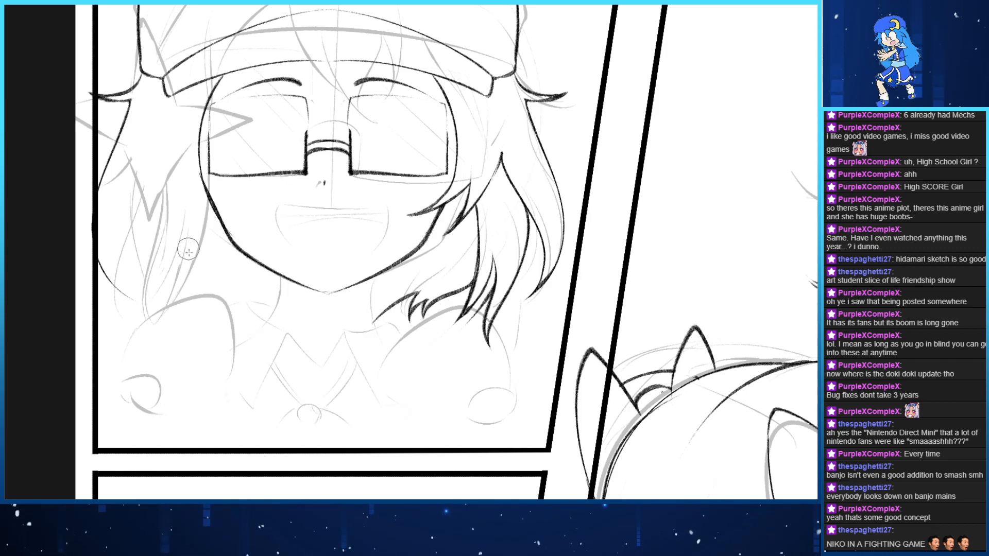
Ink a long hair strand beside the left lens down past the jaw and redraw the upper left face edge behind it
drag(372, 263, 439, 279)
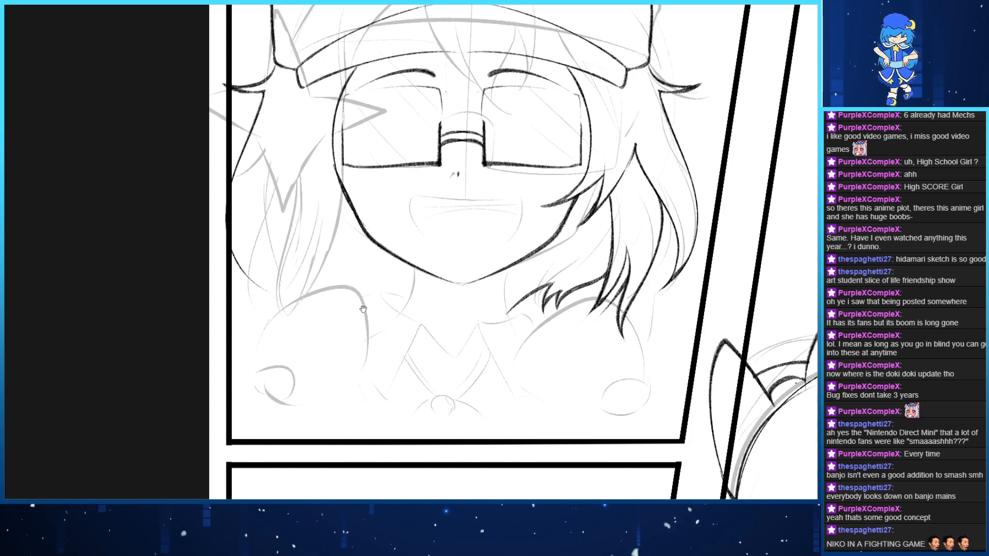
drag(345, 269, 310, 256)
drag(311, 197, 332, 272)
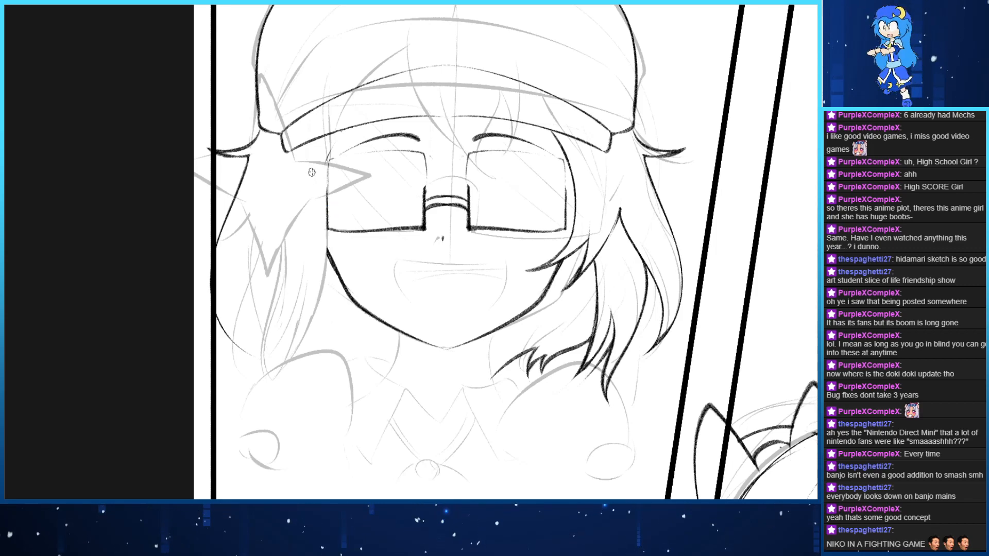
drag(308, 181, 331, 372)
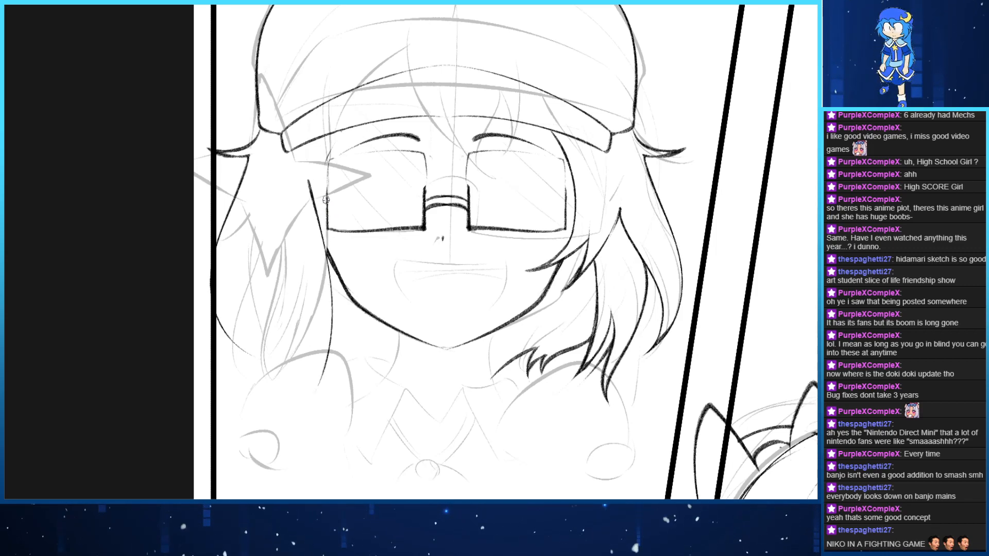
mouse_move(312, 207)
mouse_down()
mouse_move(336, 146)
mouse_move(371, 116)
mouse_up()
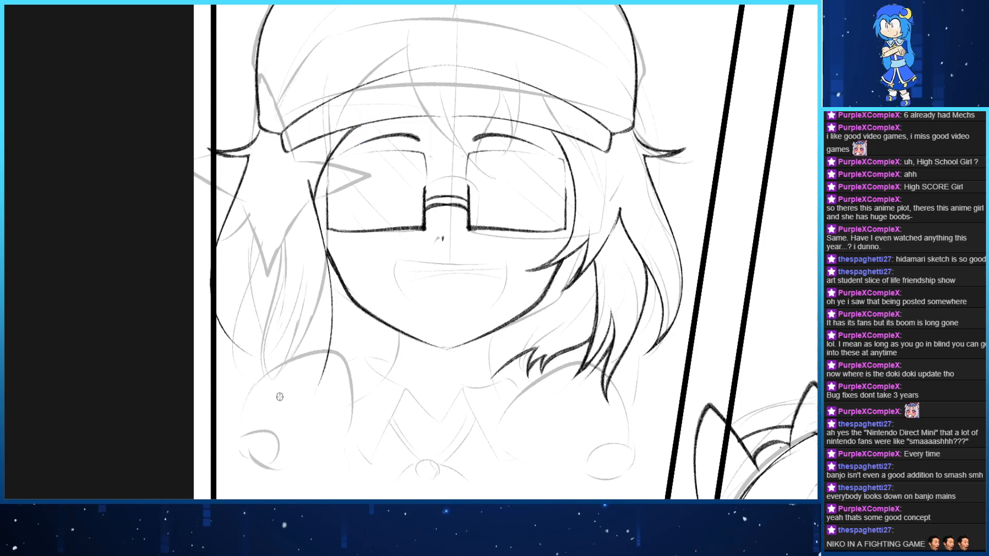
Ink a long curved strand through the middle of the left hair down to a point above the shoulder
drag(280, 396, 267, 260)
key(ctrl+z)
mouse_move(280, 396)
mouse_down()
mouse_move(259, 260)
mouse_move(276, 191)
mouse_move(272, 251)
mouse_up()
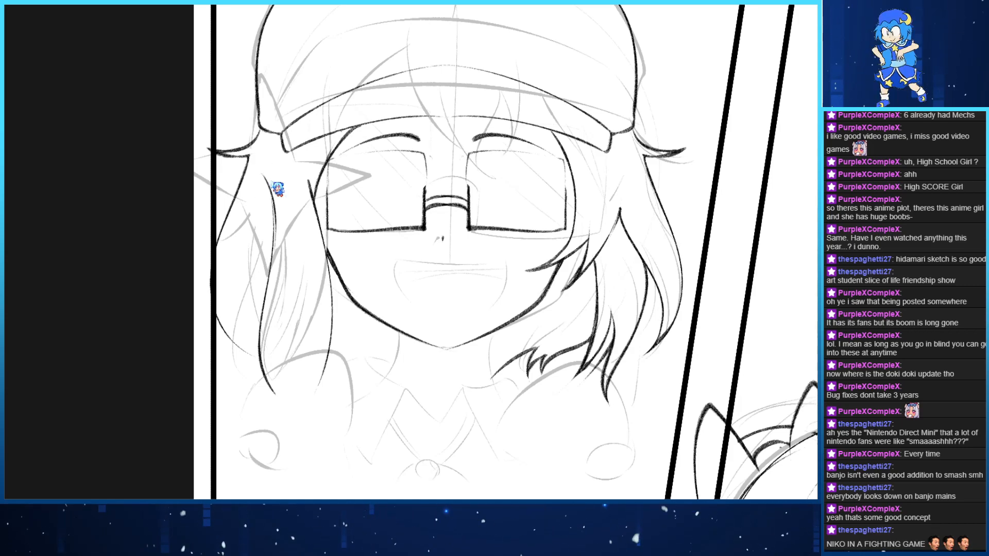
key(ctrl+z)
drag(268, 177, 273, 242)
key(ctrl+z)
drag(269, 187, 272, 253)
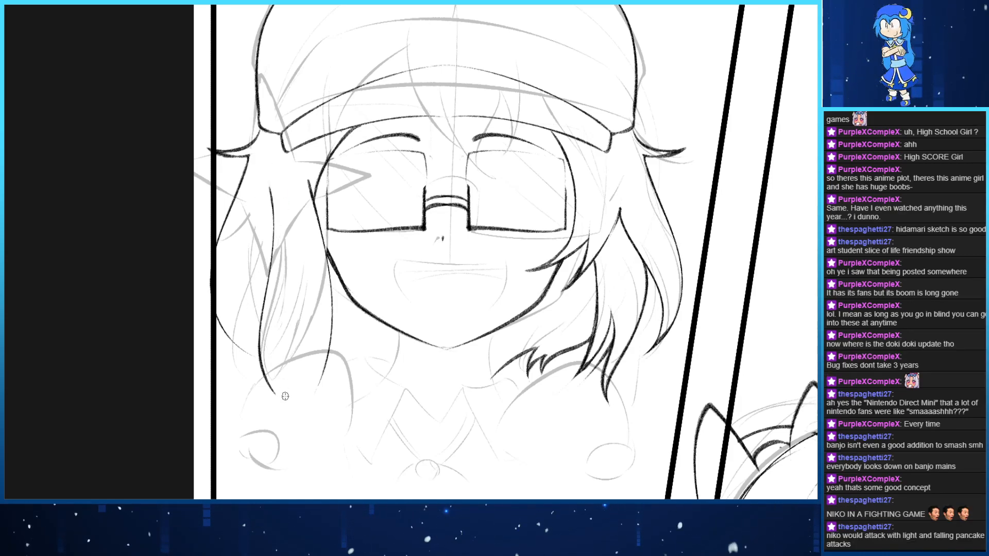
Ink the inner edge that closes the left lock's pointed tip, redrawing it once
drag(282, 395, 300, 268)
key(ctrl+z)
drag(281, 397, 299, 267)
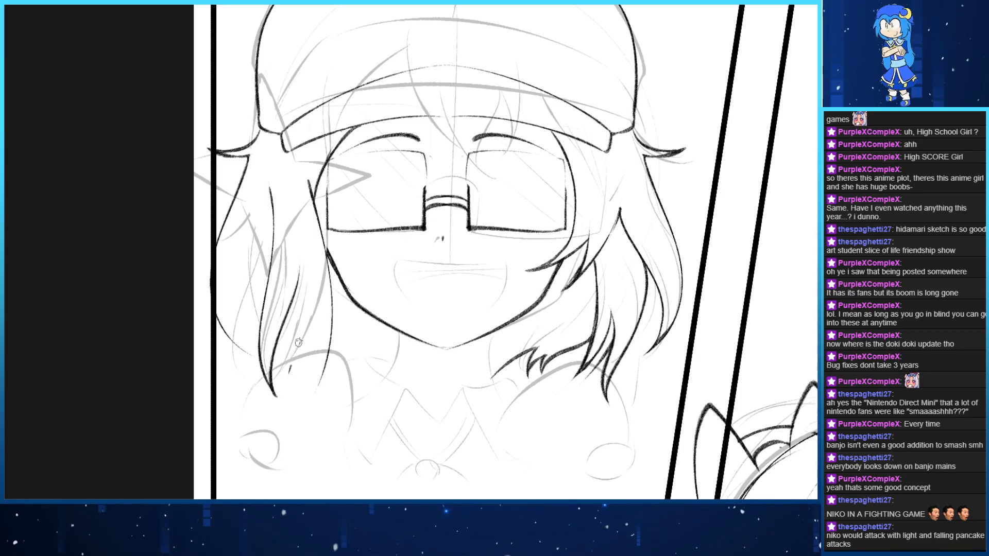
Ink the next strand beside the left lock's tip, curving down over the shoulder, after undoing short trial strokes
drag(290, 372, 302, 282)
key(ctrl+z)
mouse_move(290, 379)
mouse_down()
mouse_move(296, 298)
mouse_move(286, 305)
mouse_move(289, 402)
mouse_move(301, 308)
mouse_up()
key(ctrl+z)
key(ctrl+z)
key(ctrl+z)
drag(309, 409, 296, 311)
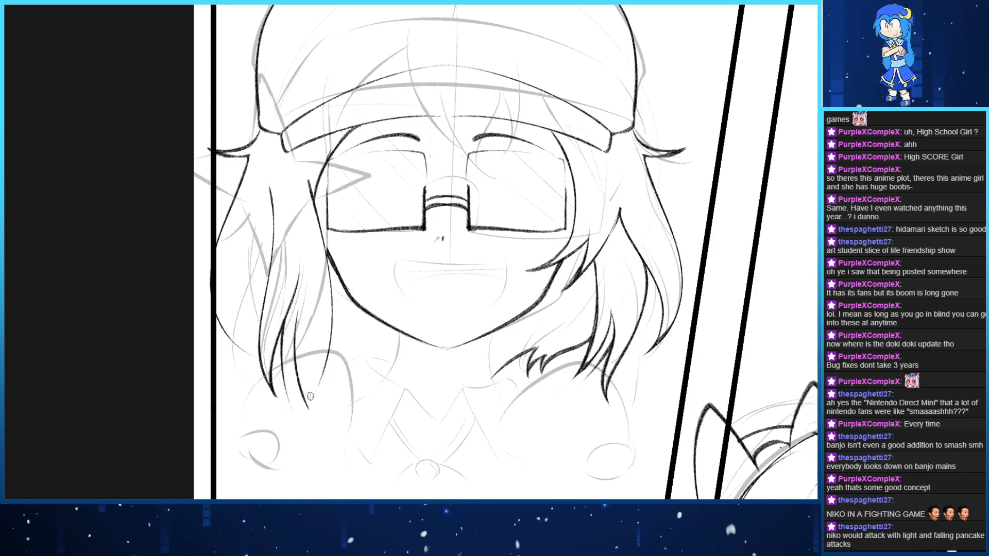
Erase the overlong strand end over the left shoulder and rework the outer edge of the left hair slightly further inward
key(e)
mouse_move(307, 402)
mouse_down()
mouse_move(285, 394)
mouse_move(311, 400)
mouse_up()
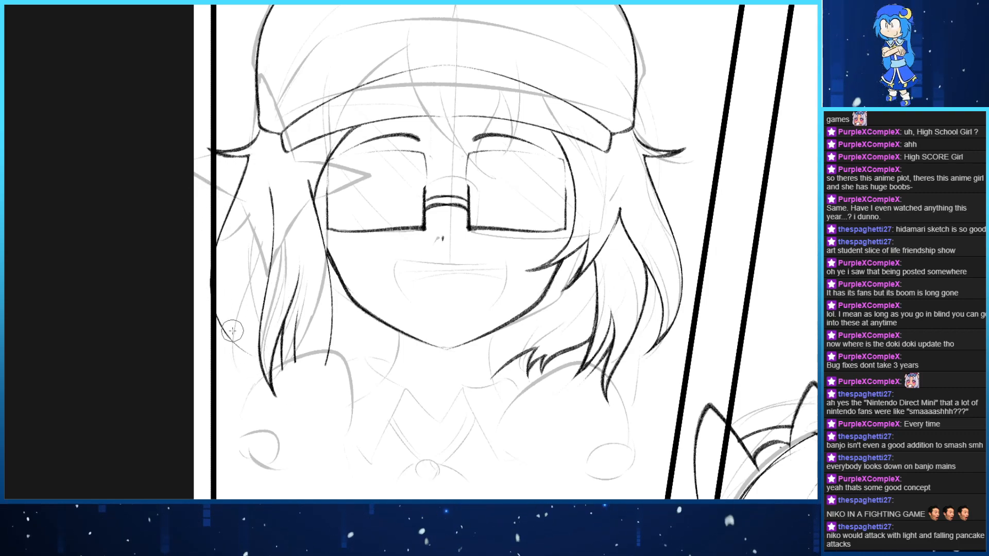
drag(246, 355, 231, 212)
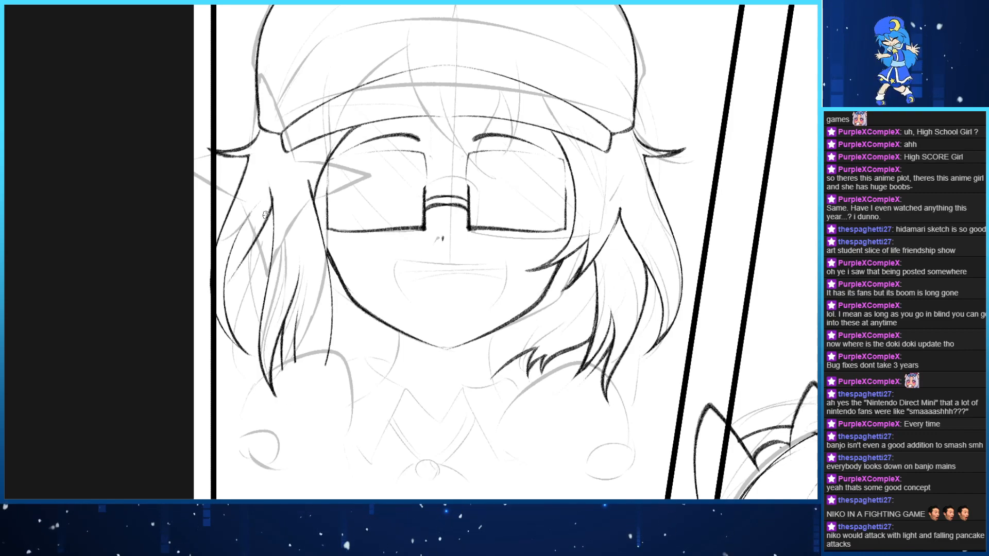
Ink a curved strand from the middle of the left hair down to the outer lock's lower edge, redrawing it once
mouse_move(271, 199)
mouse_down()
mouse_move(250, 284)
mouse_move(227, 329)
mouse_up()
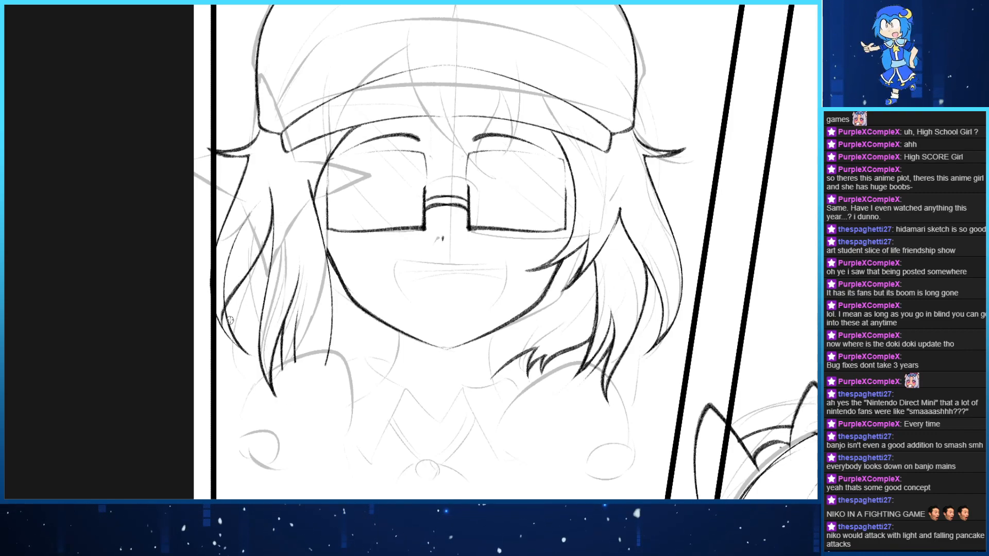
key(ctrl+z)
mouse_move(258, 266)
mouse_down()
mouse_move(236, 304)
mouse_move(241, 343)
mouse_up()
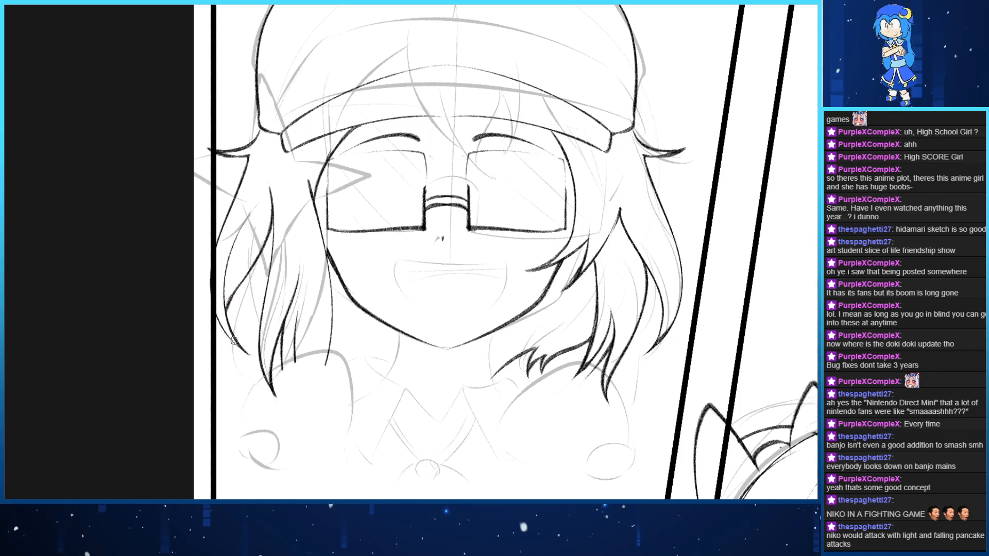
Ink a thin pointed strand hanging below the outer left lock toward the shoulder, undoing the trial strokes
drag(248, 283, 266, 395)
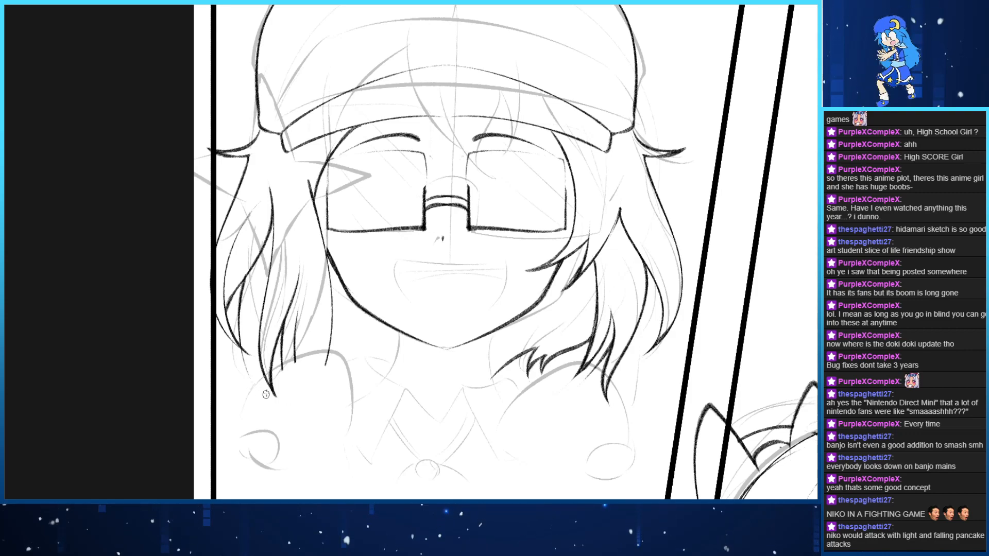
key(ctrl+z)
drag(249, 284, 251, 397)
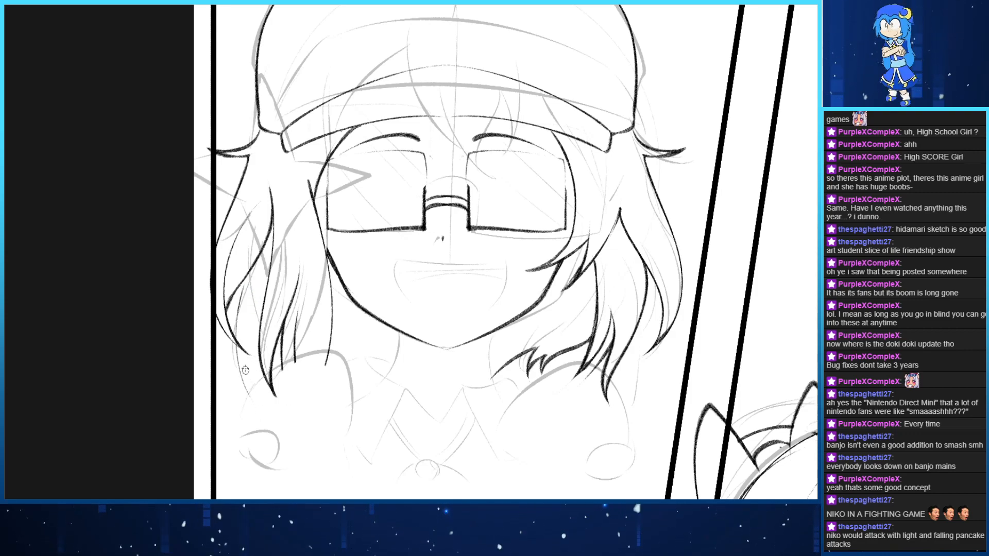
key(ctrl+z)
drag(245, 272, 246, 407)
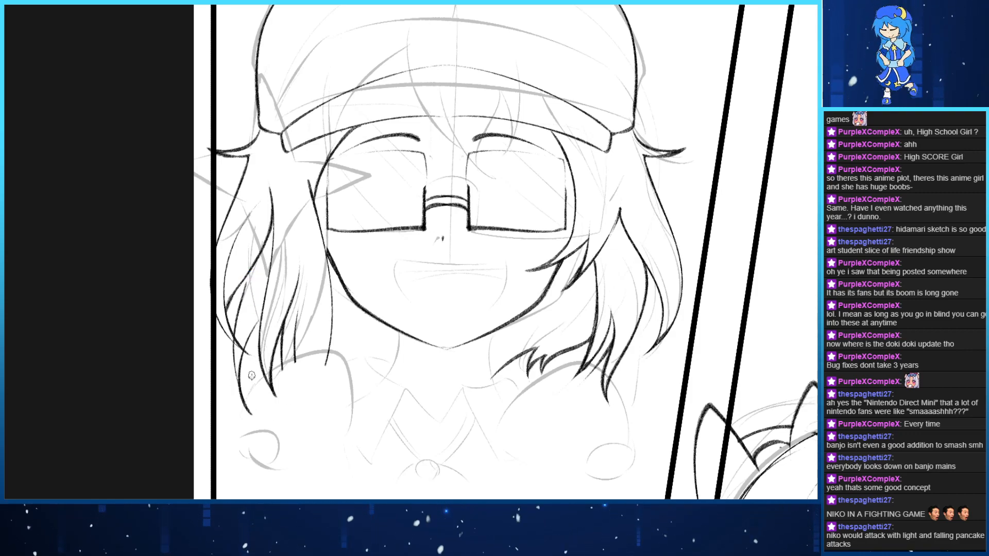
key(ctrl+z)
mouse_move(253, 340)
mouse_down()
mouse_move(251, 432)
mouse_move(258, 328)
mouse_up()
key(ctrl+z)
key(ctrl+z)
key(ctrl+z)
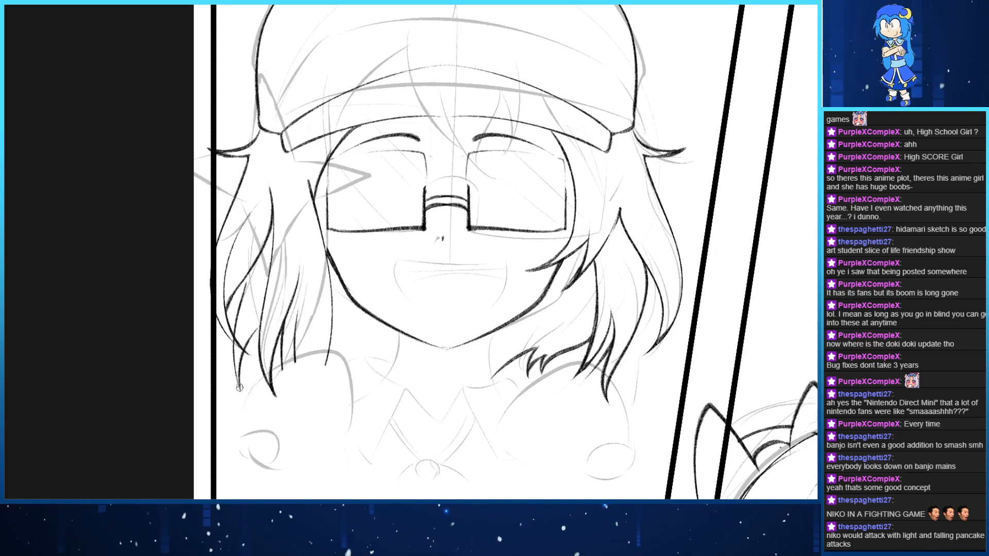
Ink the thin strand tips at the lower end of the character's hair on the left side of her face
drag(239, 390, 251, 269)
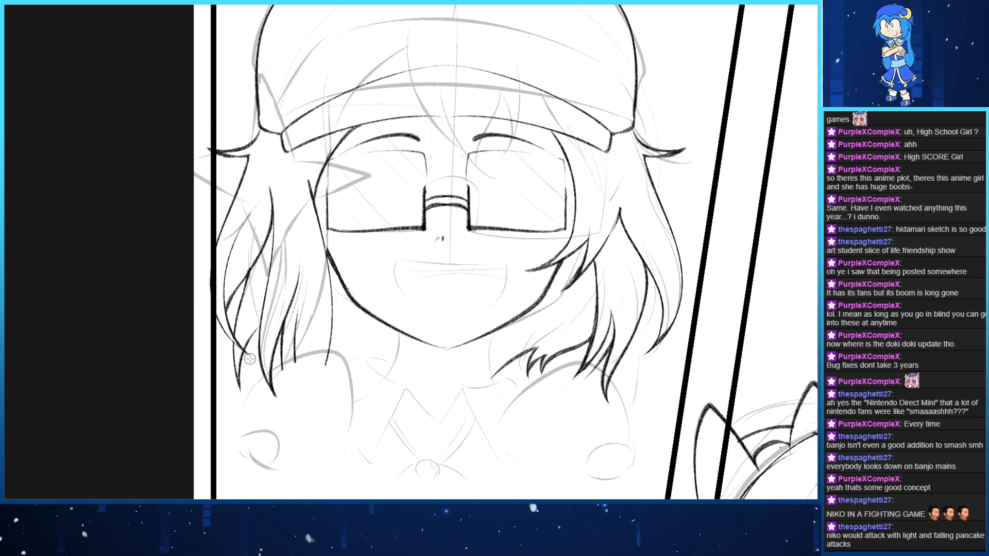
drag(238, 396, 259, 296)
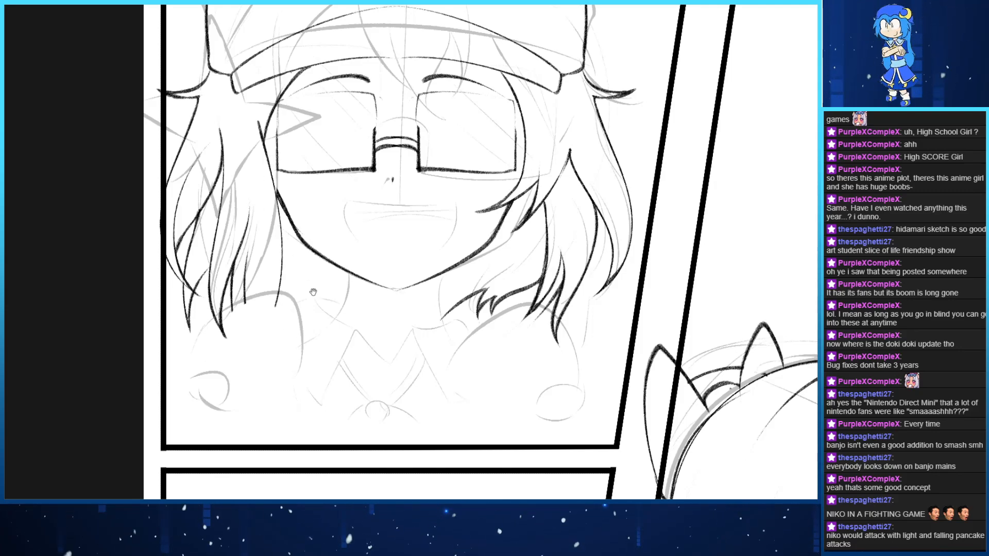
drag(314, 292, 276, 313)
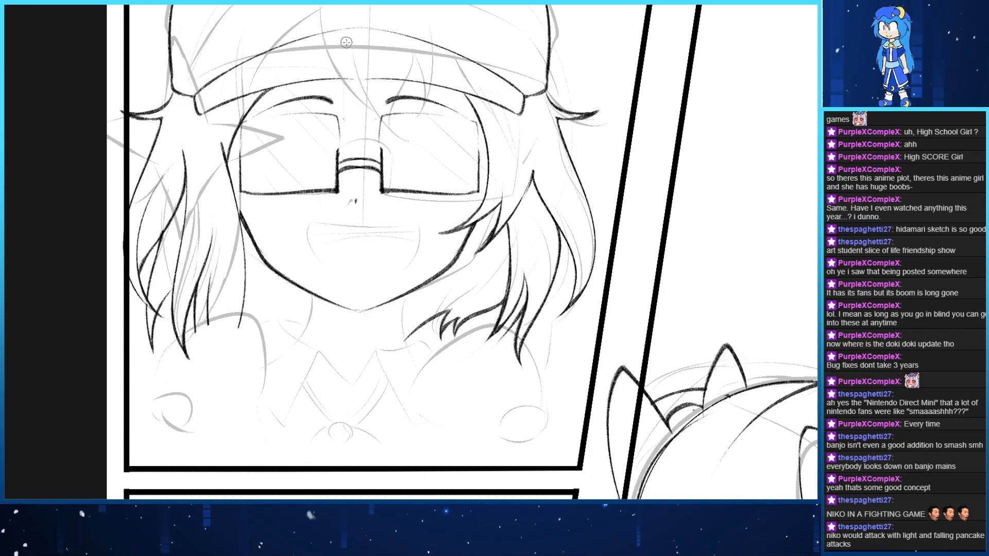
drag(255, 286, 300, 344)
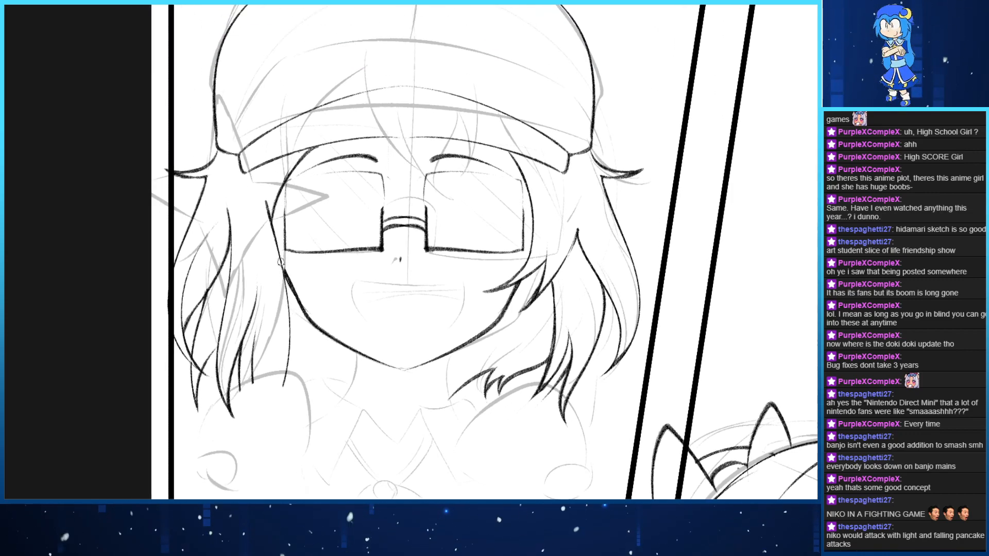
drag(300, 333, 285, 270)
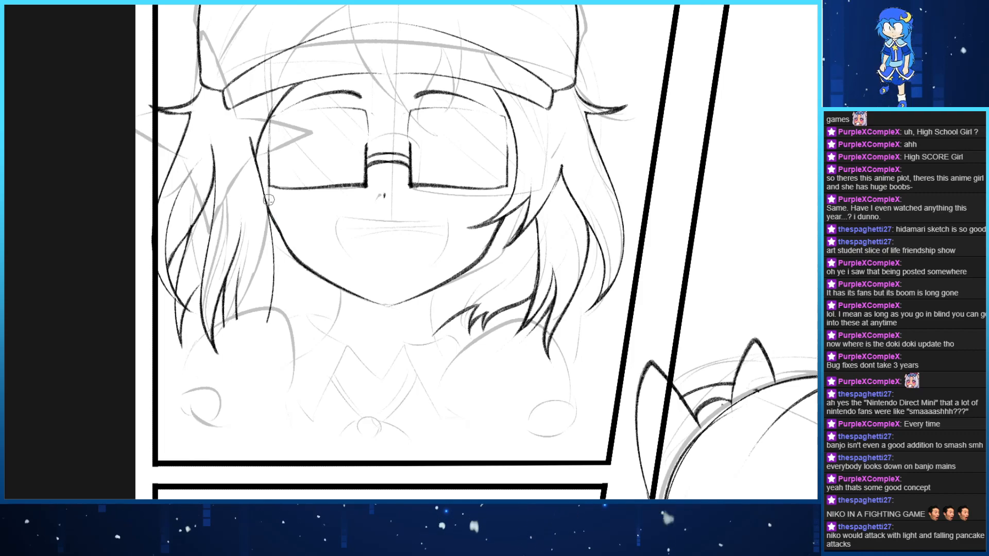
key(Right)
key(Right)
key(Right)
key(Right)
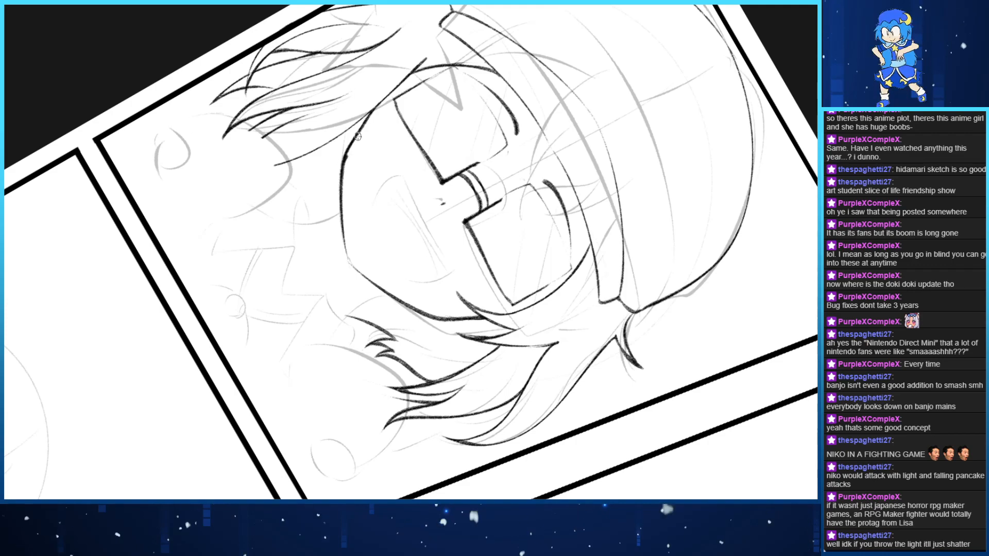
key(4)
key(5)
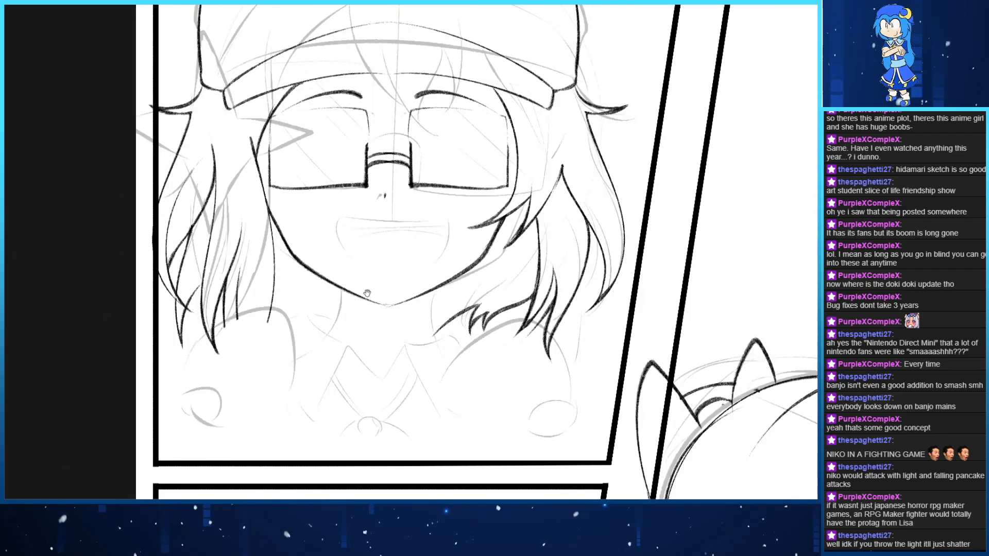
drag(390, 306, 342, 276)
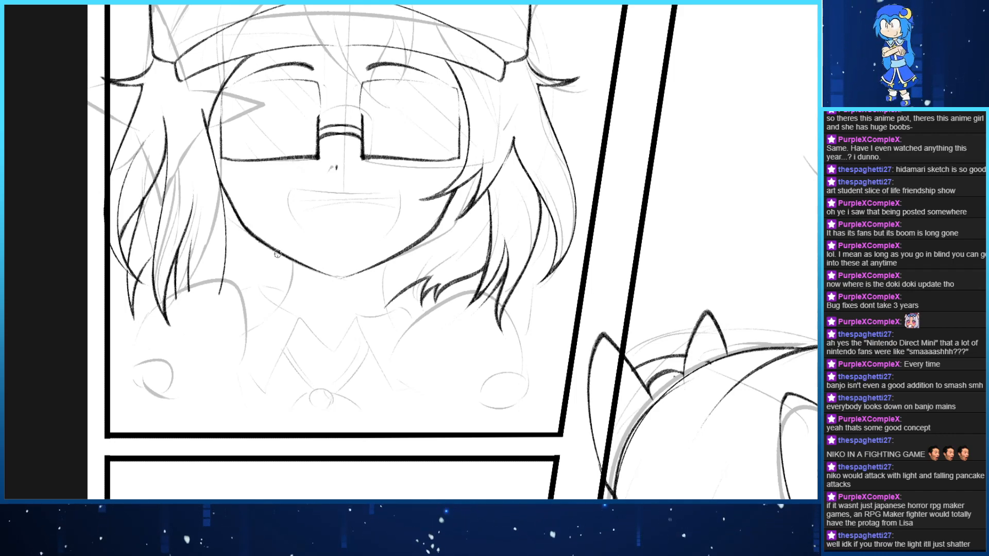
scroll(268, 345, down, 1)
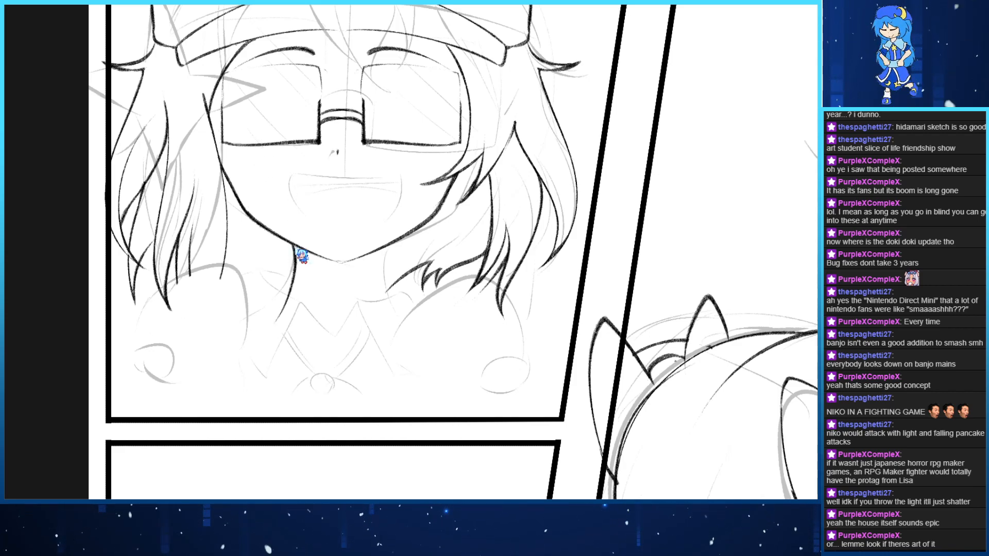
drag(296, 241, 288, 309)
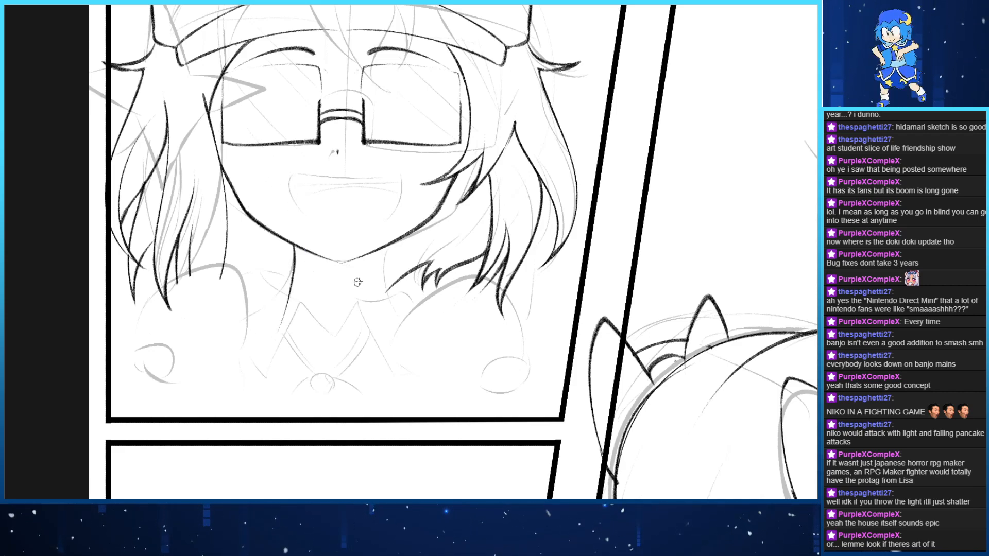
drag(383, 250, 399, 340)
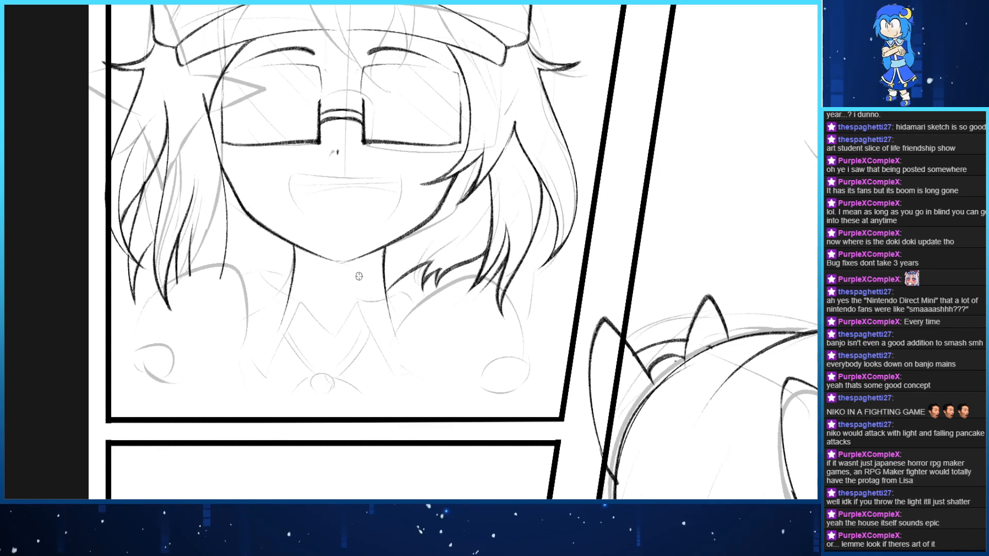
key(ctrl+z)
key(ctrl+z)
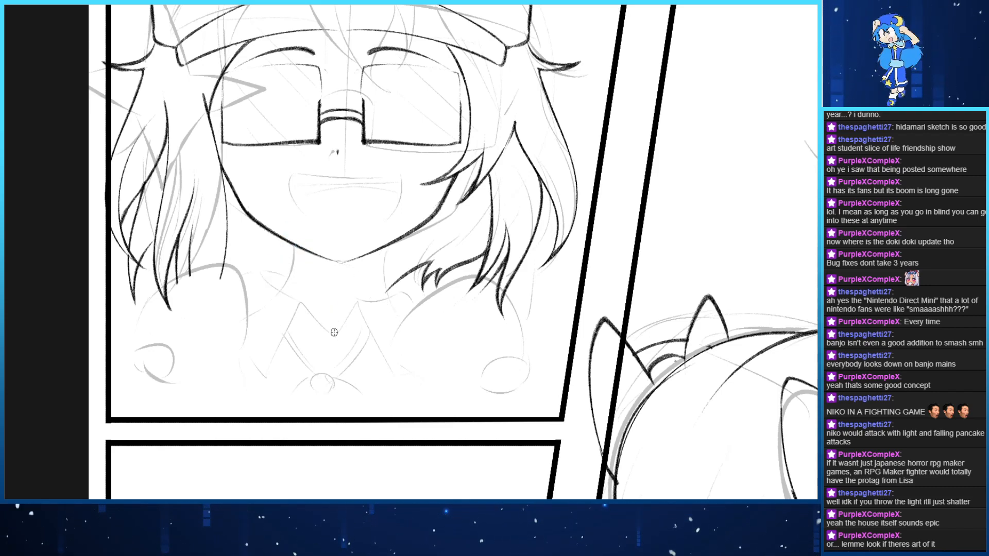
Ink the neckline edge from the centre notch and the full outline of the left collar flap over the sketch
mouse_move(341, 337)
mouse_down()
mouse_move(340, 298)
mouse_move(281, 272)
mouse_move(326, 293)
mouse_up()
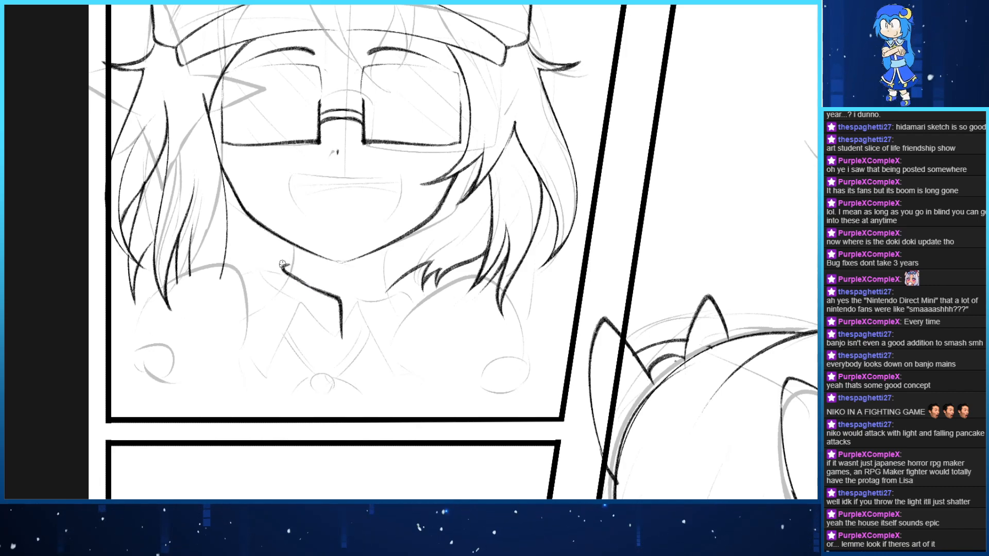
mouse_move(281, 268)
mouse_down()
mouse_move(236, 324)
mouse_move(273, 356)
mouse_up()
key(ctrl+z)
mouse_move(283, 268)
mouse_down()
mouse_move(278, 379)
mouse_move(325, 332)
mouse_up()
key(ctrl+z)
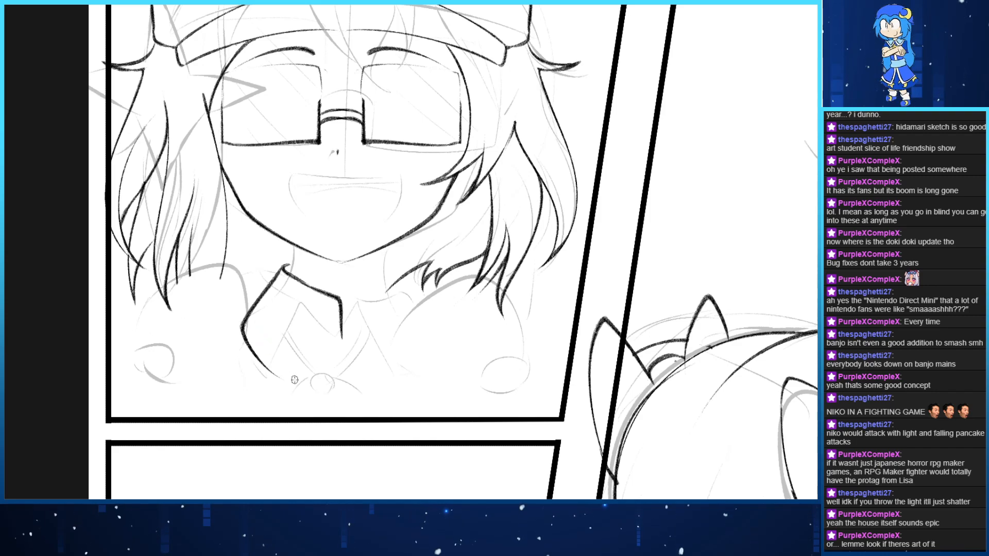
drag(282, 381, 336, 315)
key(ctrl+z)
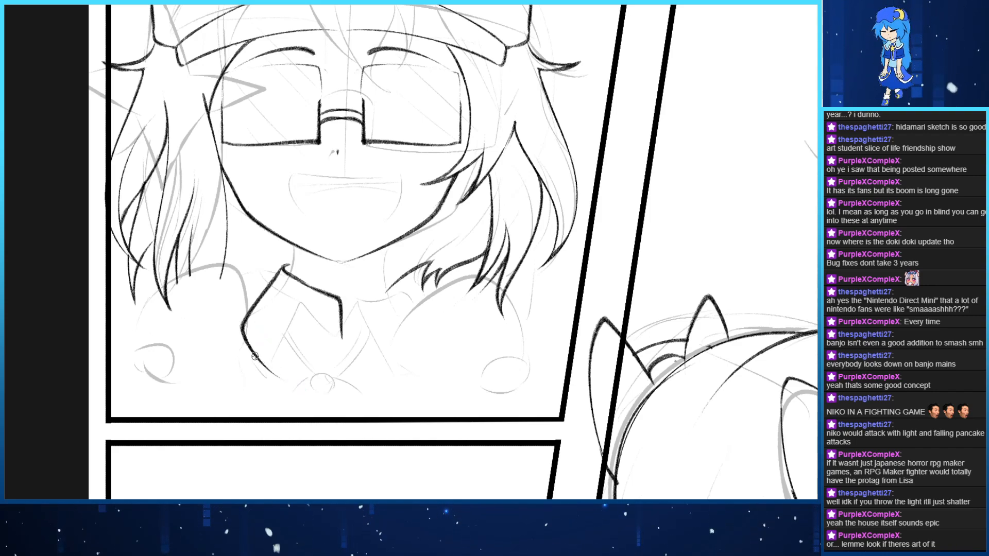
mouse_move(282, 380)
mouse_down()
mouse_move(326, 324)
mouse_move(394, 364)
mouse_up()
key(ctrl+z)
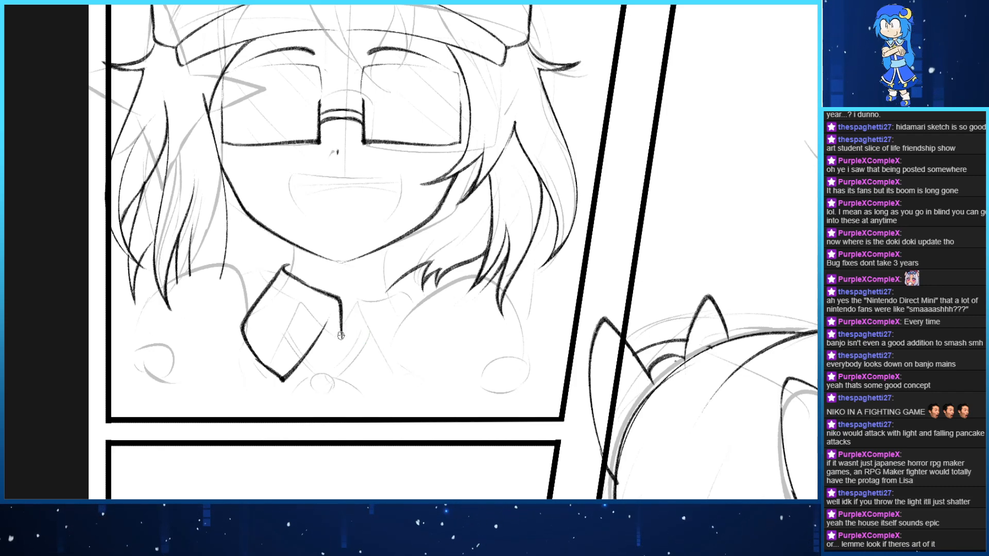
Ink the other side of the notch and the right collar flap, leaving a gap between its inner edge and the neckline
mouse_move(343, 335)
mouse_down()
mouse_move(380, 334)
mouse_move(394, 363)
mouse_up()
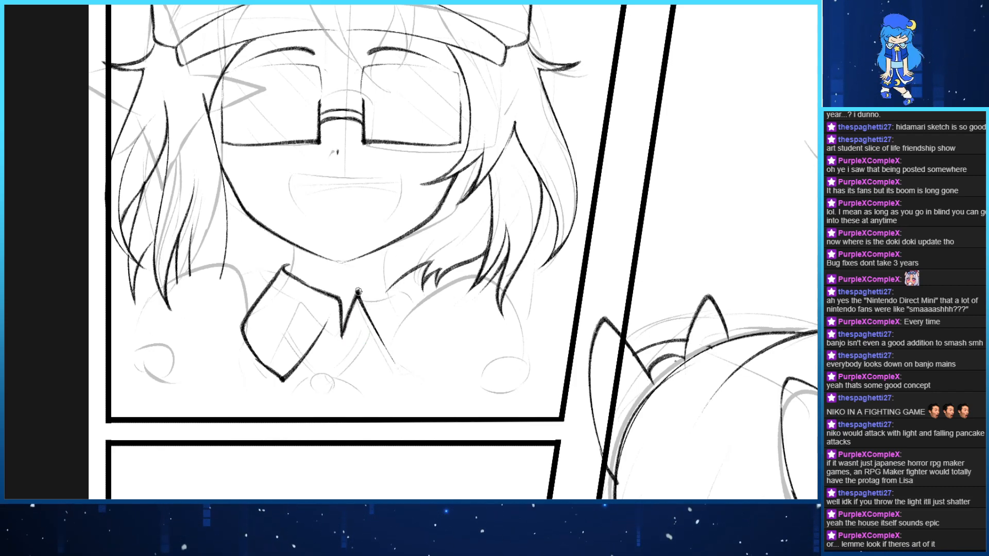
mouse_move(359, 296)
mouse_down()
mouse_move(397, 277)
mouse_move(360, 297)
mouse_up()
key(ctrl+z)
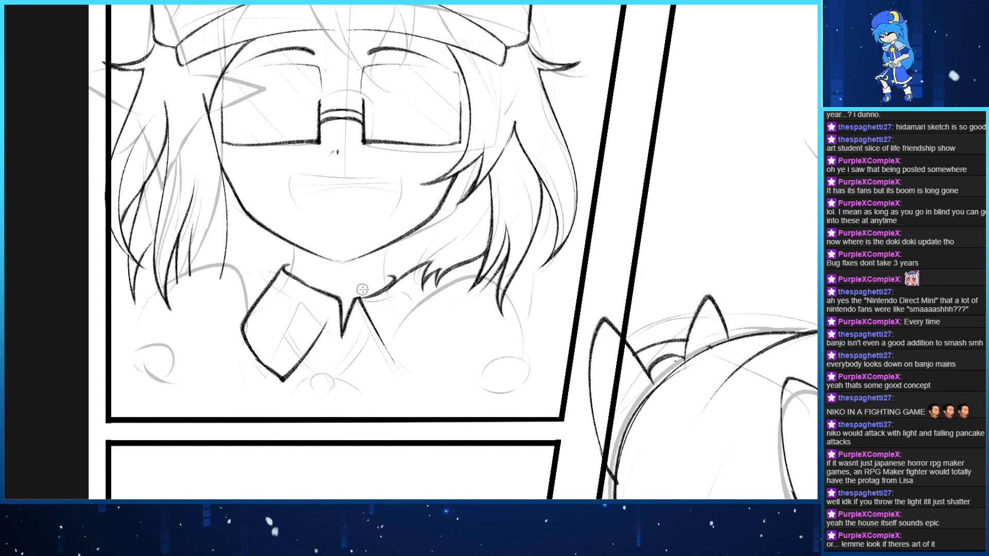
drag(356, 297, 394, 361)
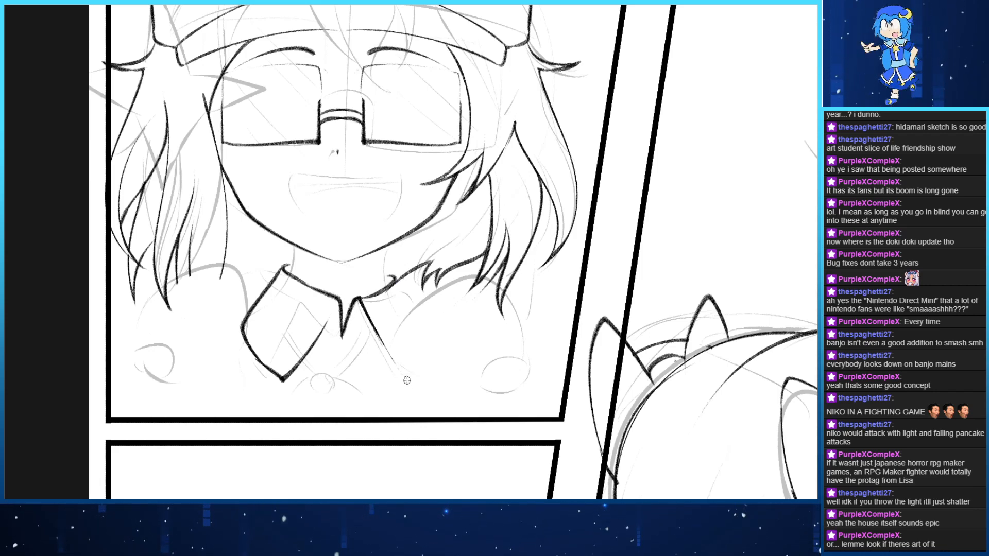
mouse_move(359, 300)
mouse_down()
mouse_move(401, 377)
mouse_move(421, 305)
mouse_up()
key(ctrl+z)
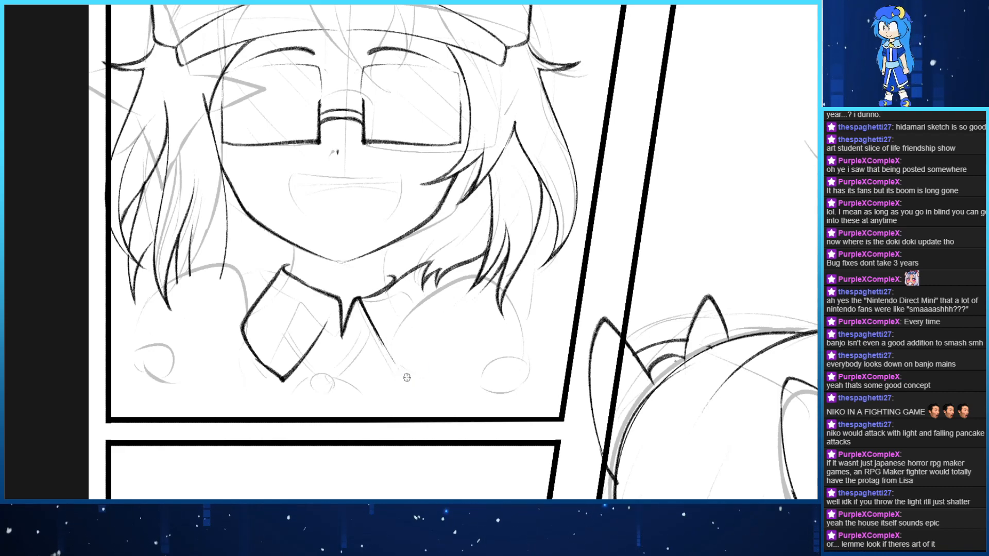
mouse_move(404, 375)
mouse_down()
mouse_move(421, 305)
mouse_move(435, 319)
mouse_move(407, 377)
mouse_move(366, 317)
mouse_up()
key(ctrl+z)
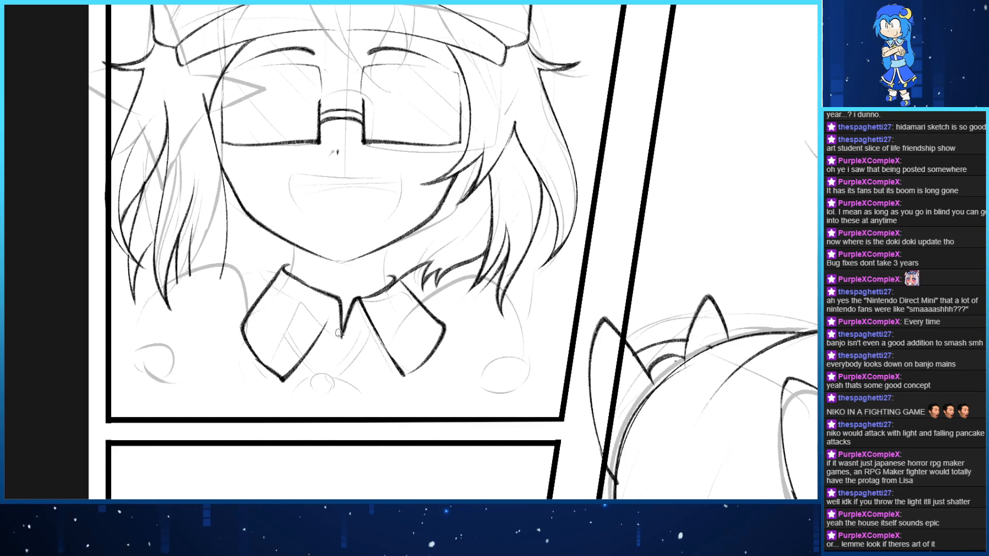
key(ctrl+z)
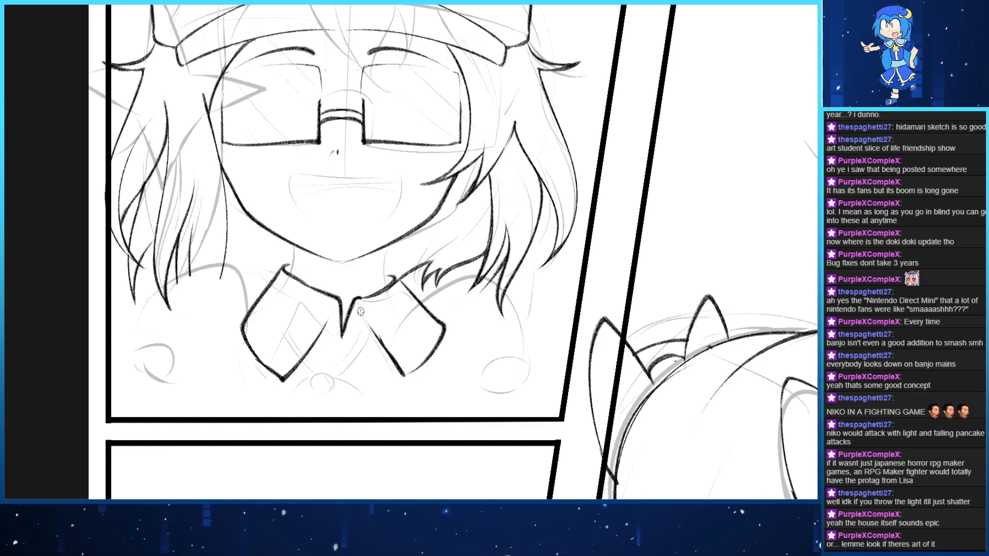
key(ctrl+y)
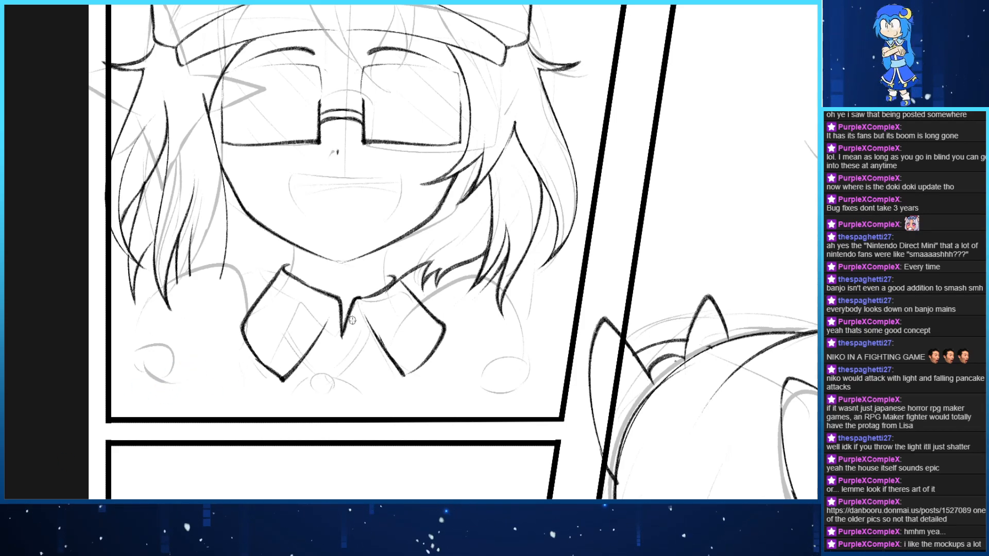
Ink the V-shaped ribbon band that meets below the notch between the two collar flaps
drag(373, 345, 350, 292)
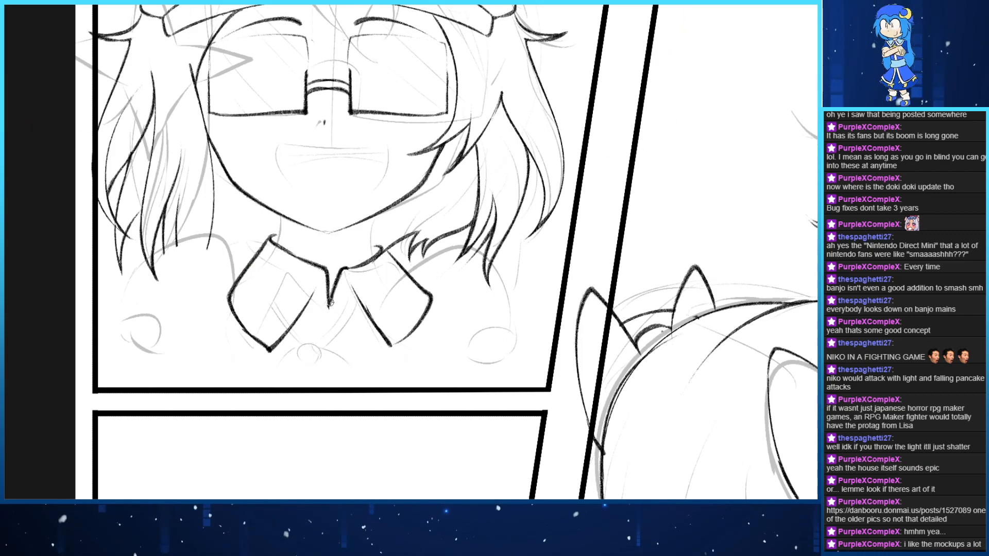
mouse_move(320, 300)
mouse_down()
mouse_move(314, 319)
mouse_move(330, 329)
mouse_move(316, 309)
mouse_move(358, 284)
mouse_move(309, 304)
mouse_move(333, 333)
mouse_move(353, 291)
mouse_move(325, 329)
mouse_move(310, 303)
mouse_move(334, 329)
mouse_move(357, 288)
mouse_move(316, 307)
mouse_move(309, 296)
mouse_up()
key(ctrl+z)
key(ctrl+z)
key(ctrl+z)
key(ctrl+z)
key(ctrl+z)
key(ctrl+z)
key(ctrl+z)
key(ctrl+z)
drag(330, 327, 356, 288)
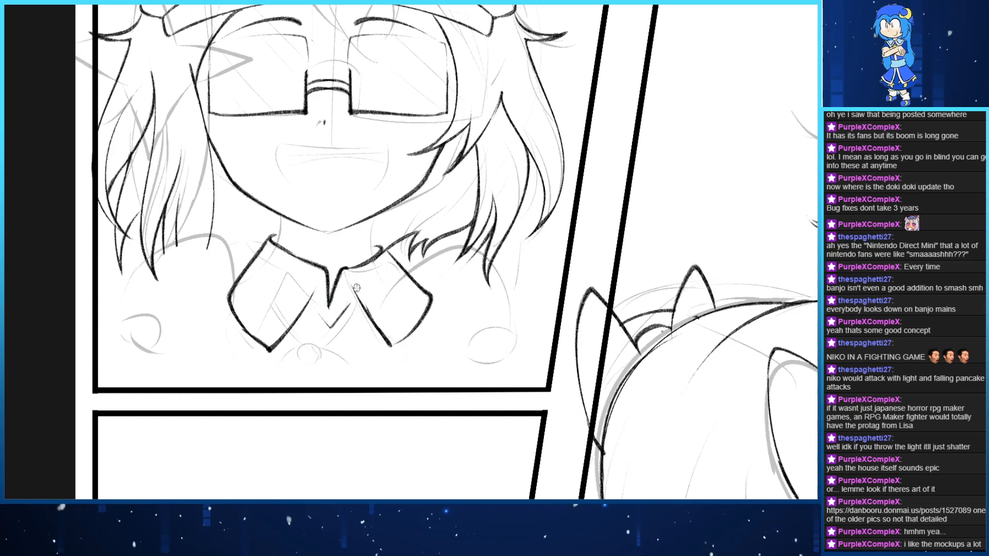
mouse_move(331, 328)
mouse_down()
mouse_move(309, 297)
mouse_move(321, 318)
mouse_move(356, 293)
mouse_up()
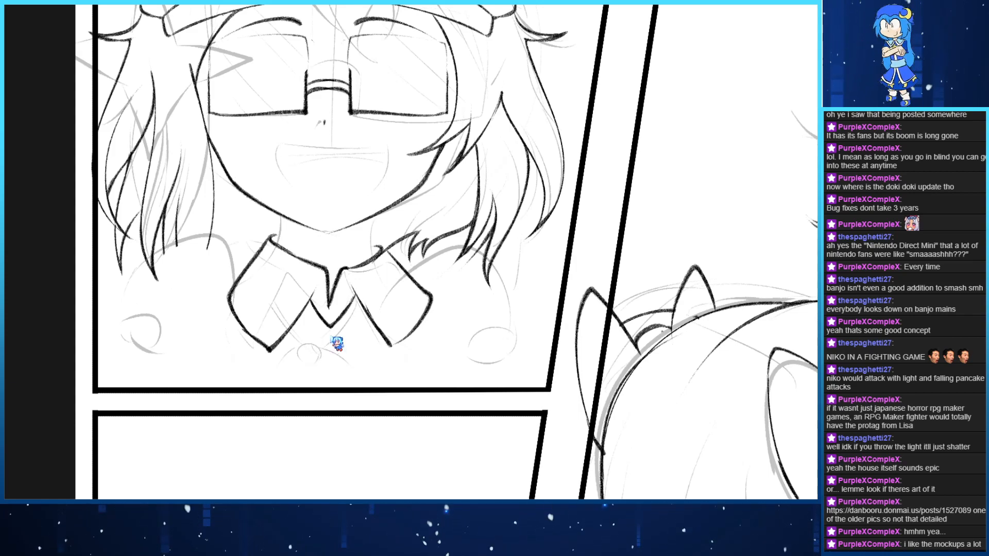
Ink the small rounded clasp at the point of the V and the band's lower edges on both sides of it
mouse_move(331, 326)
mouse_down()
mouse_move(338, 343)
mouse_move(329, 351)
mouse_move(329, 328)
mouse_up()
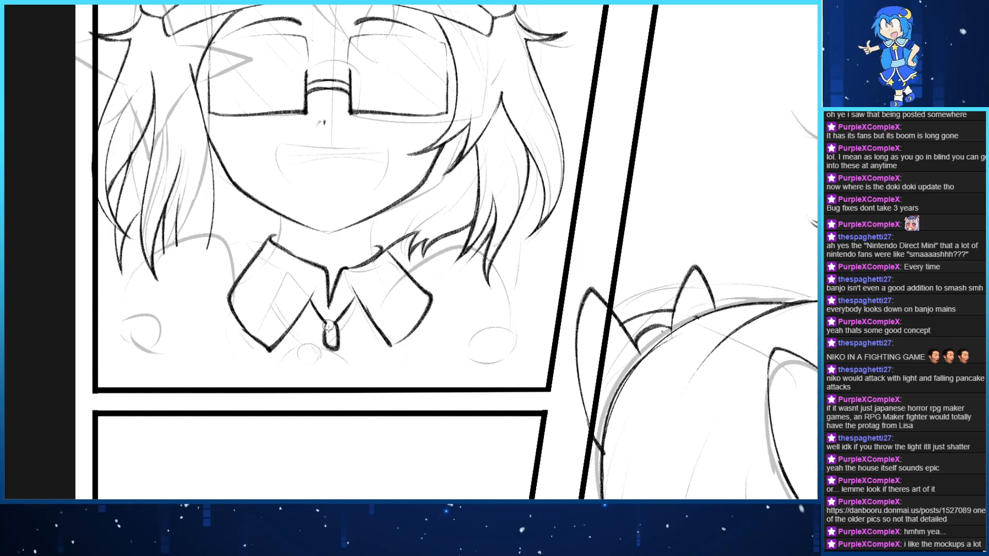
mouse_move(332, 343)
mouse_down()
mouse_move(328, 325)
mouse_move(339, 320)
mouse_move(332, 352)
mouse_up()
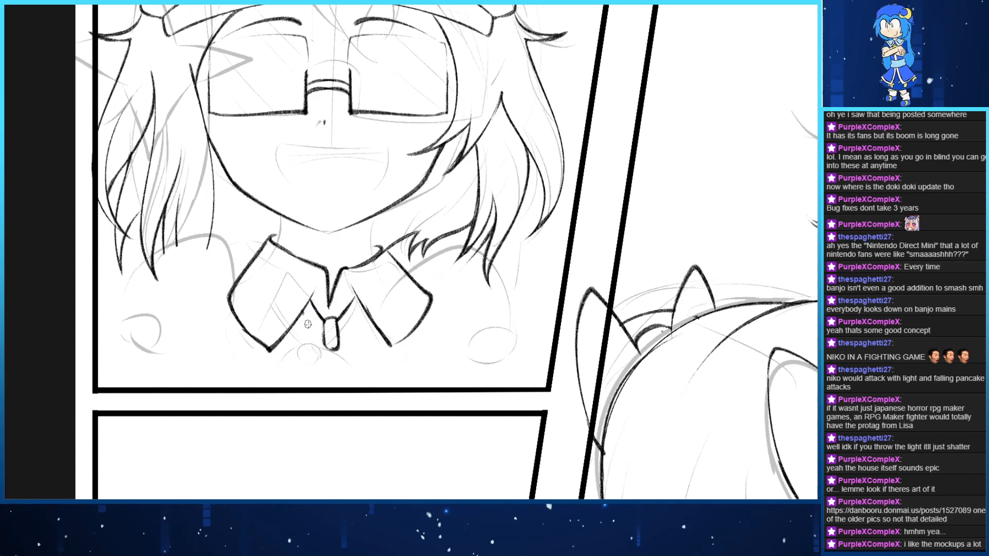
drag(303, 309, 309, 325)
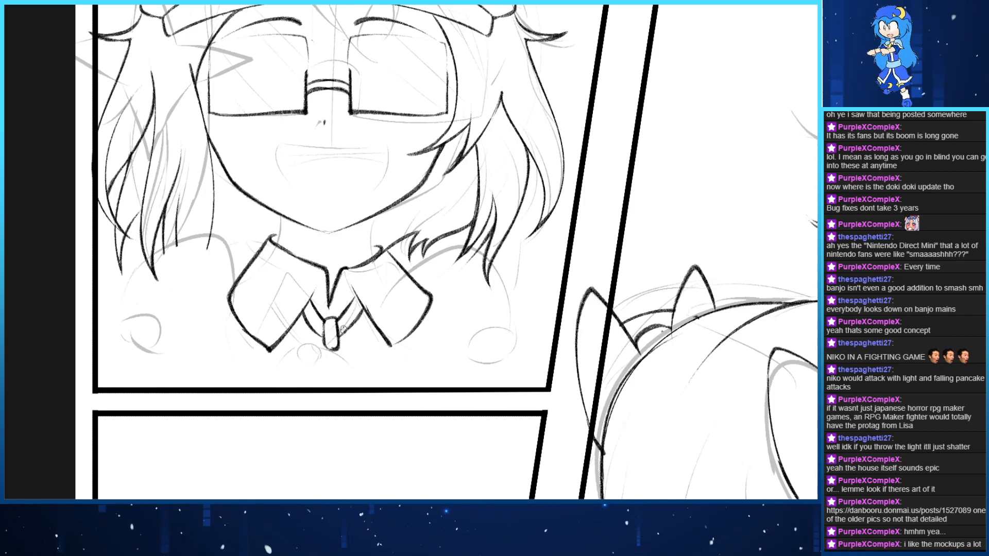
mouse_move(343, 344)
mouse_down()
mouse_move(353, 361)
mouse_move(338, 347)
mouse_up()
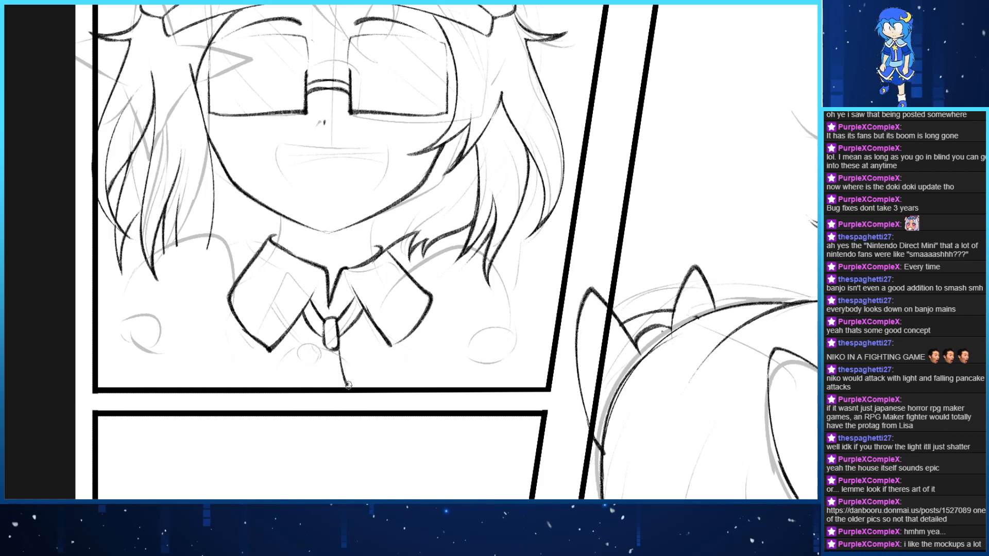
Ink the two edges of the right ribbon tail from the clasp down to the panel's lower border
drag(339, 358, 348, 386)
drag(346, 342, 364, 390)
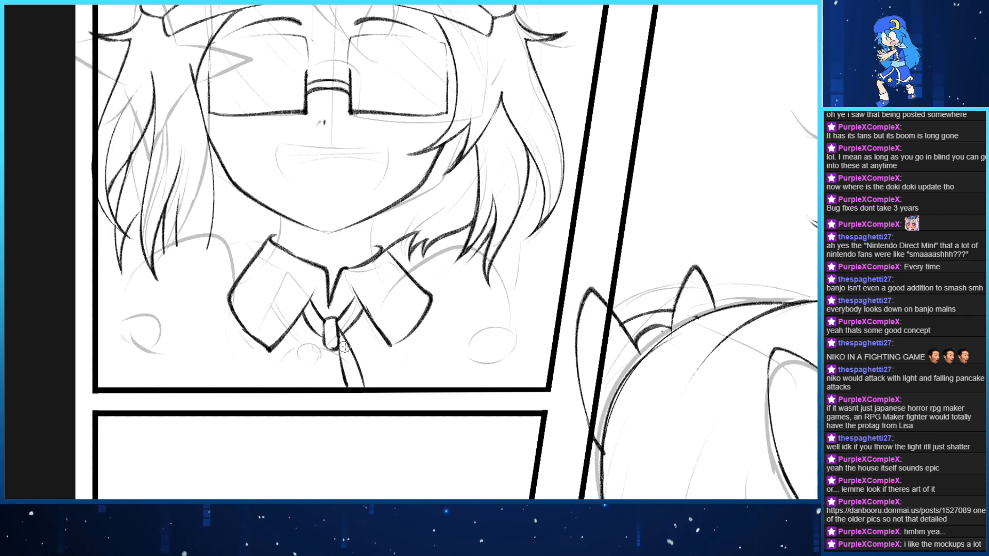
drag(347, 344, 369, 387)
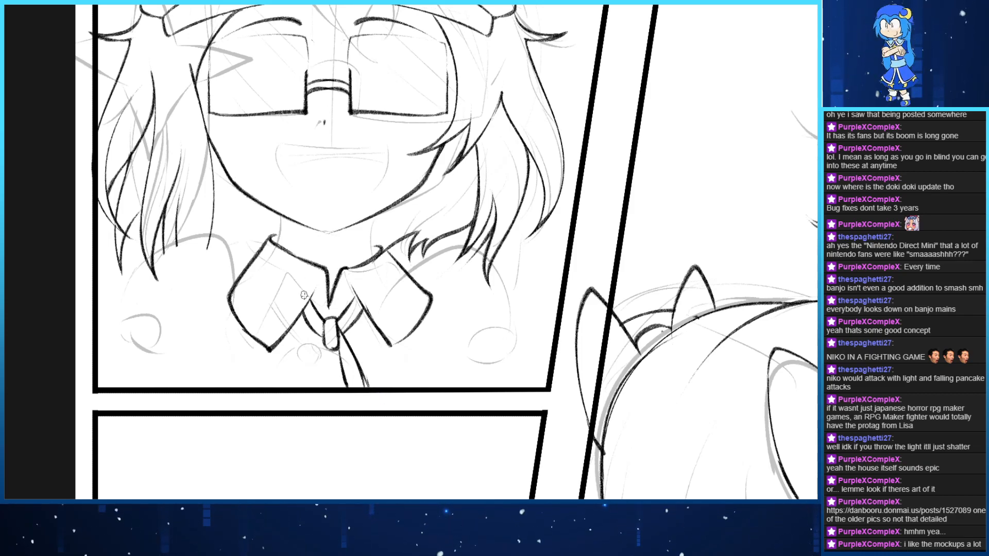
drag(322, 325, 296, 387)
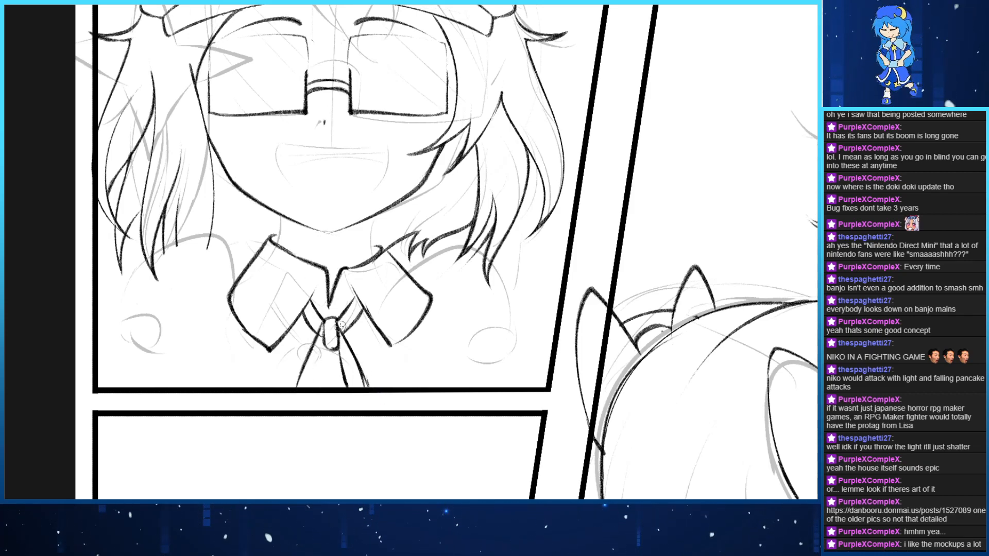
key(ctrl+z)
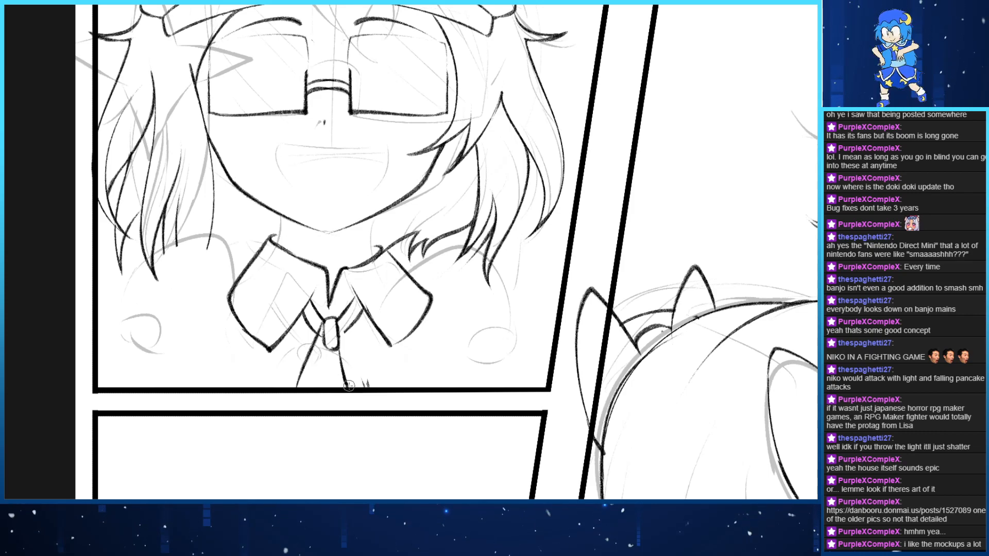
drag(336, 320, 386, 418)
key(ctrl+z)
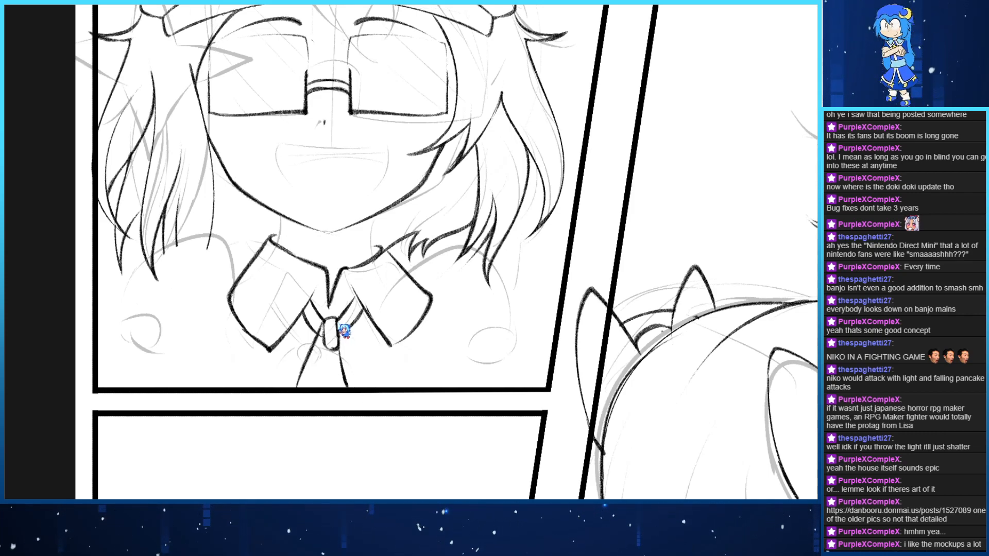
drag(337, 322, 376, 405)
key(ctrl+z)
drag(338, 322, 378, 387)
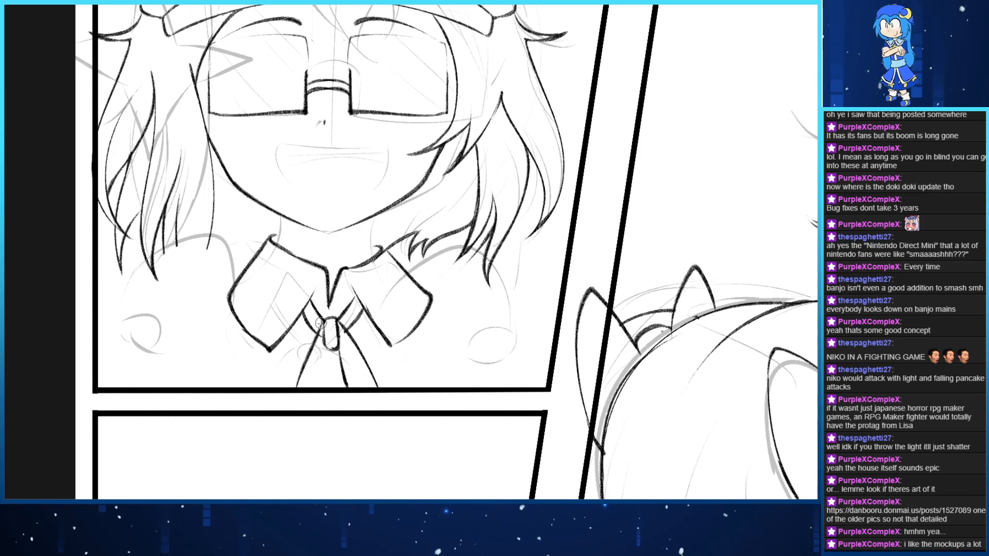
Ink the two edges of the left ribbon tail and the inner edges under the clasp, then clean up the overshooting lines
drag(315, 324, 288, 411)
drag(325, 336, 301, 411)
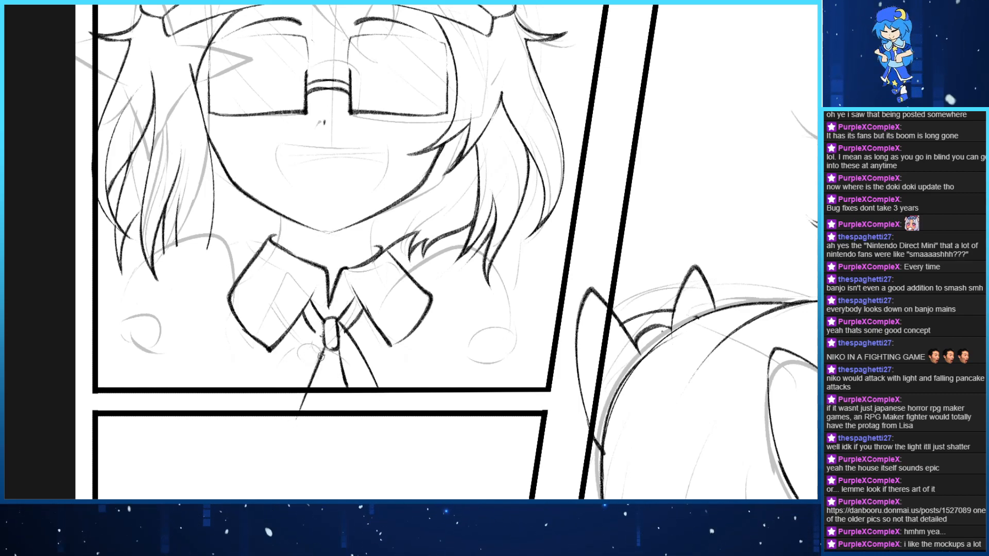
key(ctrl+z)
mouse_move(326, 342)
mouse_down()
mouse_move(311, 395)
mouse_move(298, 398)
mouse_up()
key(ctrl+z)
key(ctrl+z)
key(ctrl+z)
drag(326, 319, 282, 409)
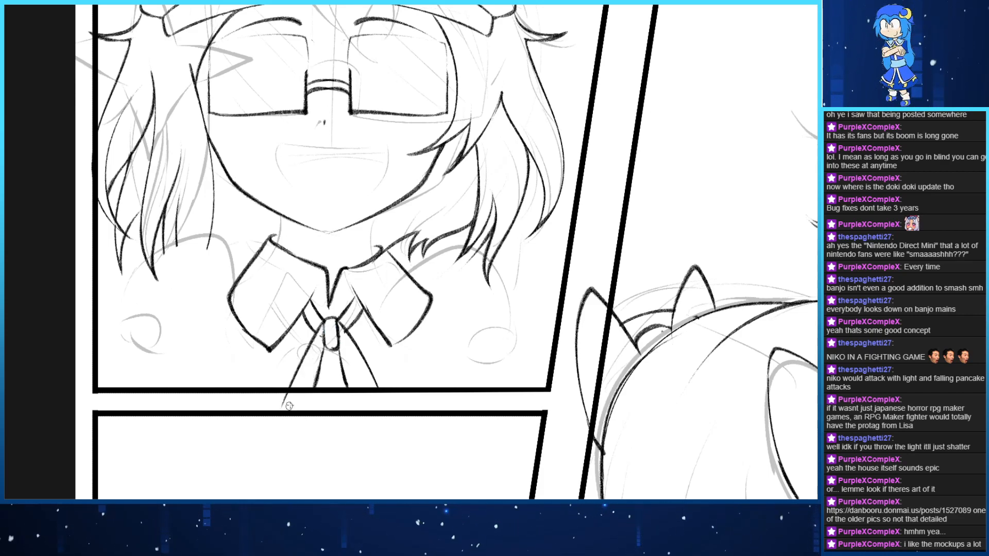
drag(330, 352, 306, 407)
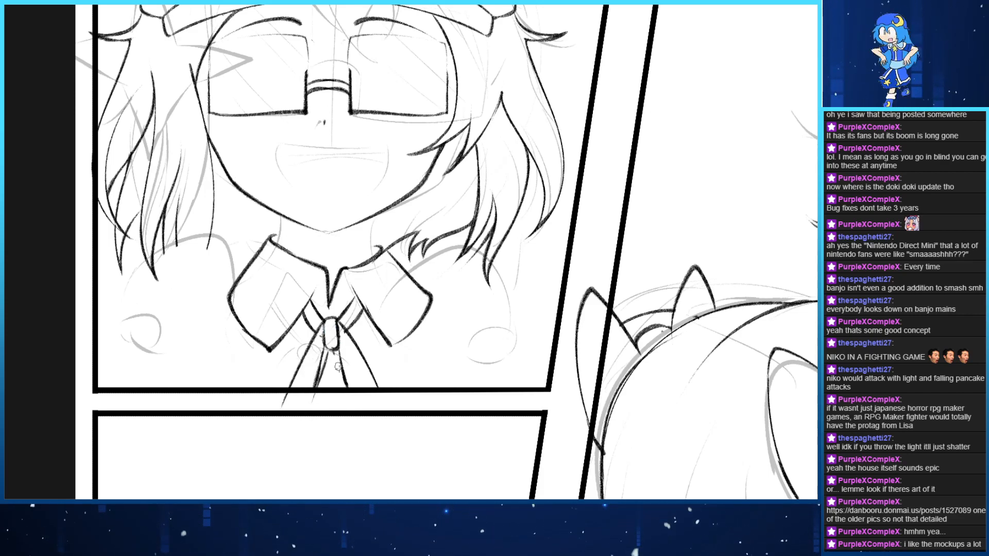
drag(335, 356, 347, 397)
key(ctrl+z)
mouse_move(336, 352)
mouse_down()
mouse_move(314, 412)
mouse_move(273, 401)
mouse_up()
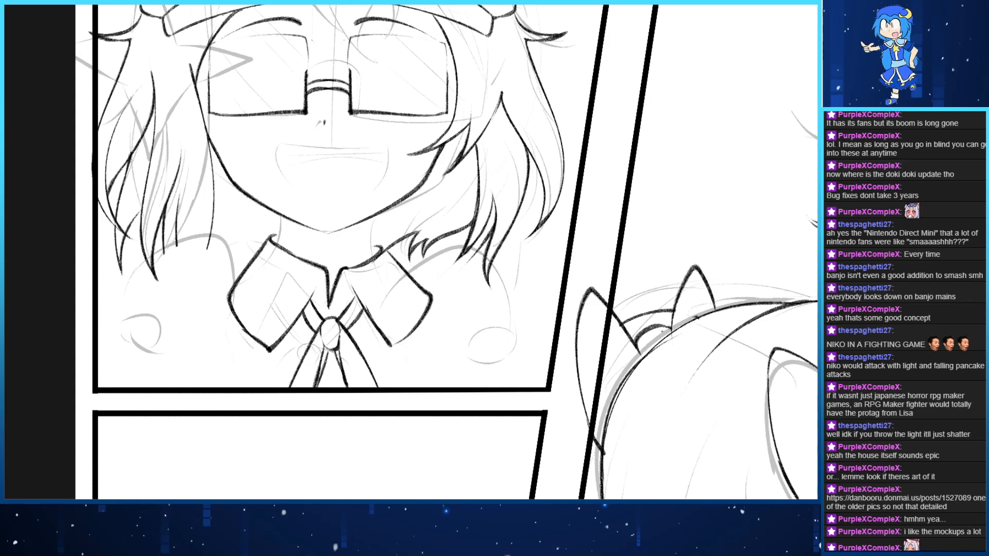
Ink the ribbon ends sticking out below both collar flaps and the short edge between the two tails
mouse_move(397, 320)
mouse_down()
mouse_move(335, 306)
mouse_move(359, 376)
mouse_up()
key(ctrl+z)
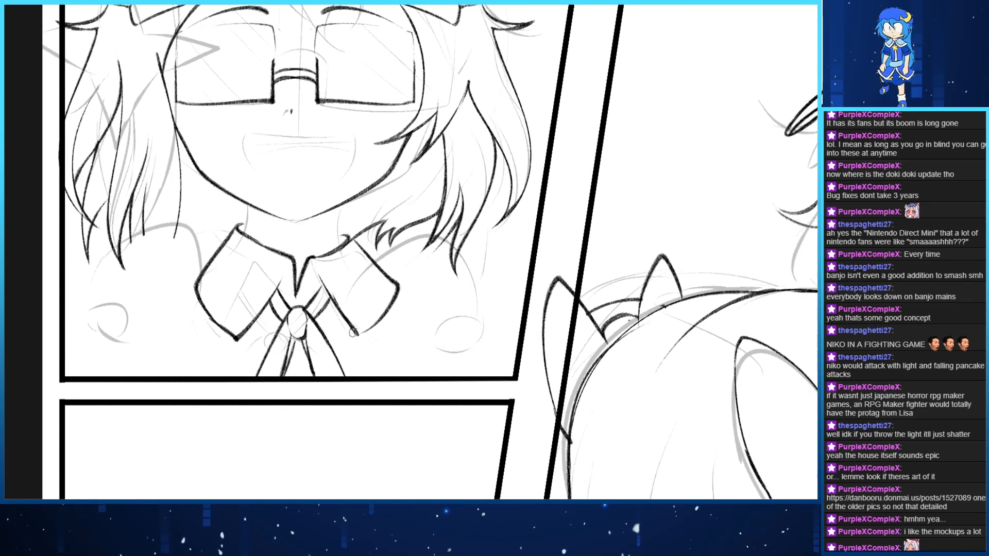
mouse_move(357, 328)
mouse_down()
mouse_move(336, 363)
mouse_move(354, 333)
mouse_move(339, 357)
mouse_move(347, 340)
mouse_up()
key(ctrl+z)
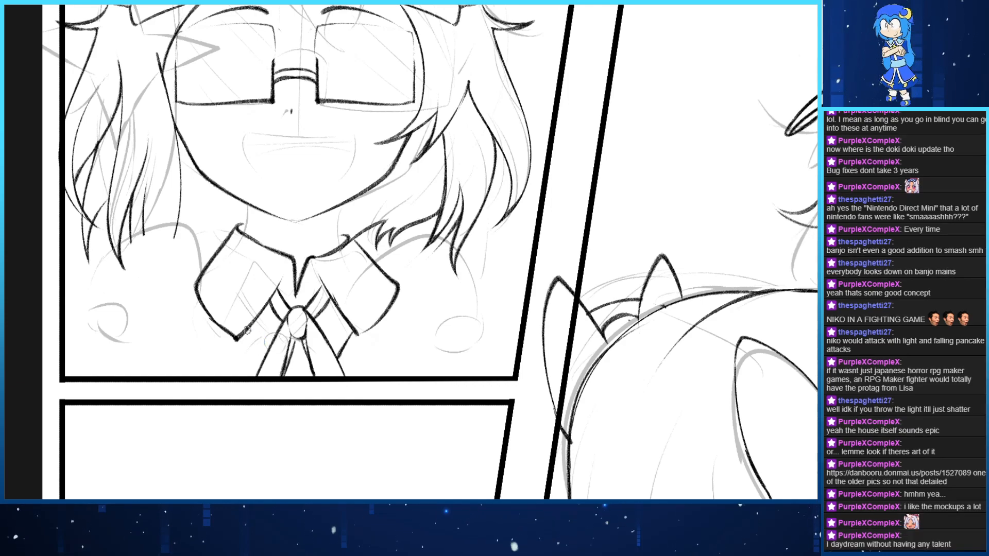
mouse_move(246, 333)
mouse_down()
mouse_move(259, 348)
mouse_move(313, 362)
mouse_move(284, 374)
mouse_move(310, 367)
mouse_up()
key(ctrl+z)
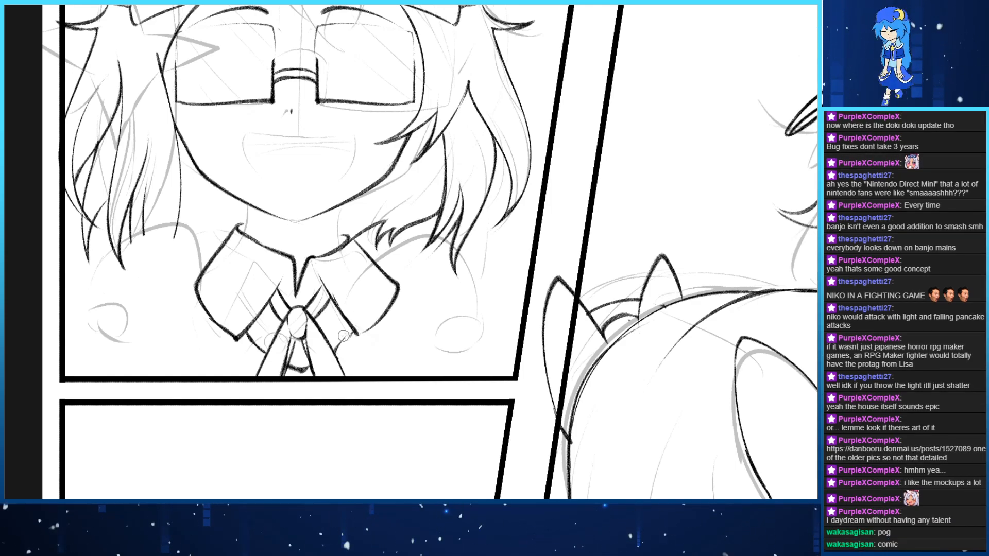
drag(285, 327, 349, 335)
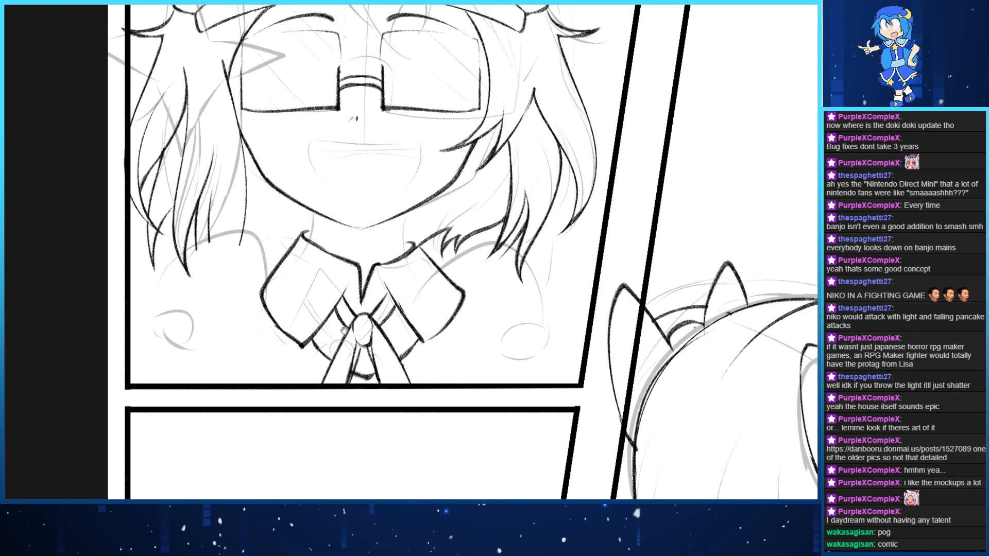
Ink the right shoulder line from the collar flap to a rounded corner, with a short sleeve edge running down from it
mouse_move(476, 275)
mouse_down()
mouse_move(411, 289)
mouse_move(494, 322)
mouse_up()
key(ctrl+z)
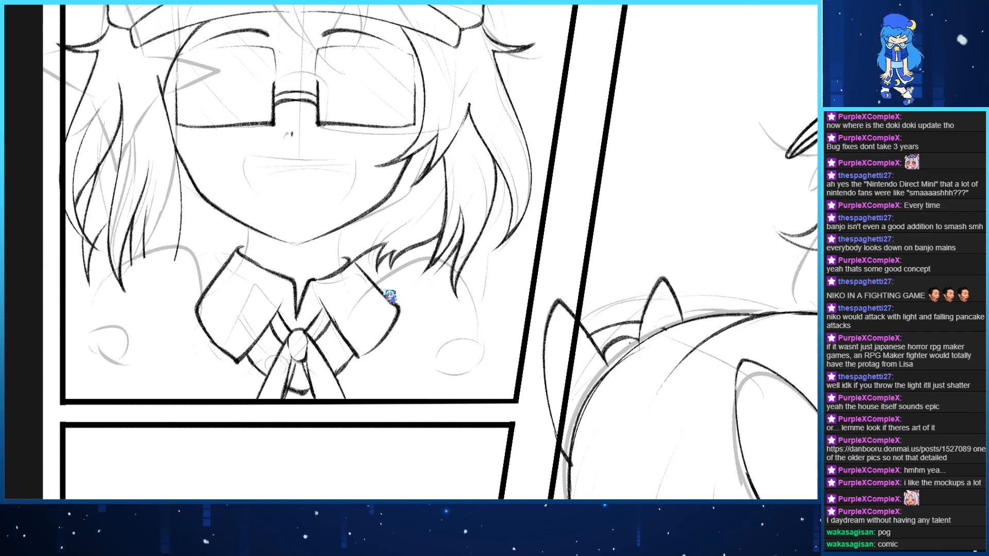
mouse_move(384, 293)
mouse_down()
mouse_move(429, 297)
mouse_move(504, 352)
mouse_up()
drag(504, 309, 491, 376)
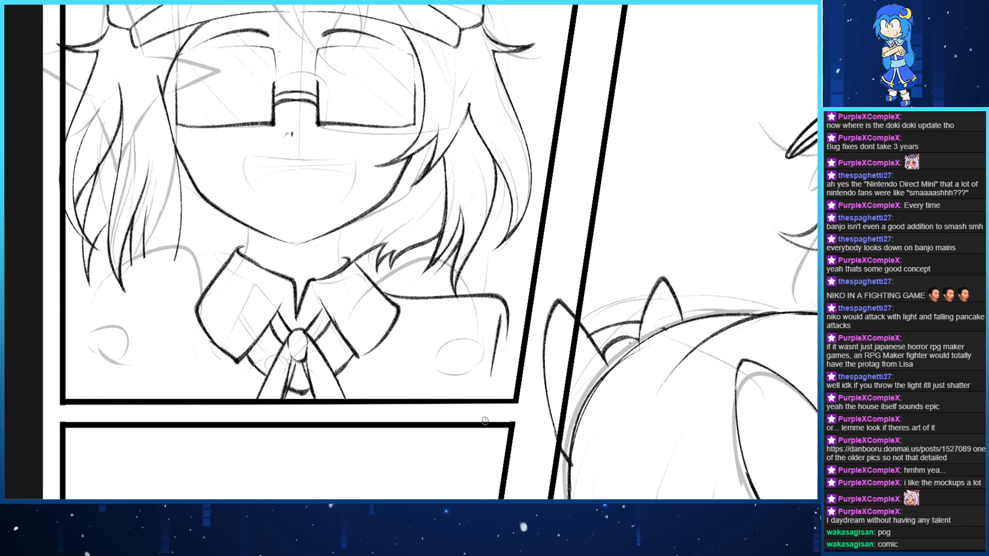
mouse_move(411, 296)
mouse_down()
mouse_move(488, 291)
mouse_move(452, 309)
mouse_up()
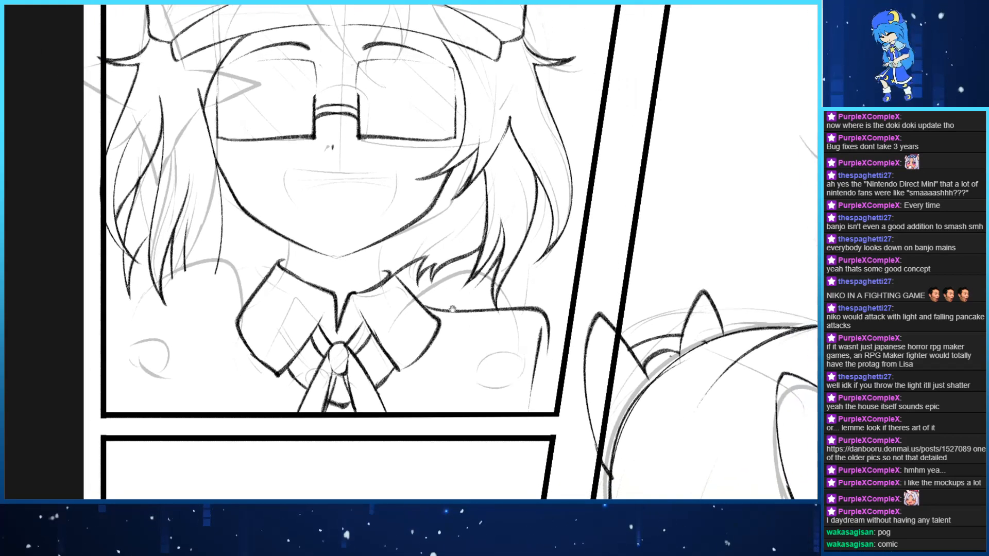
drag(394, 323, 527, 306)
key(ctrl+z)
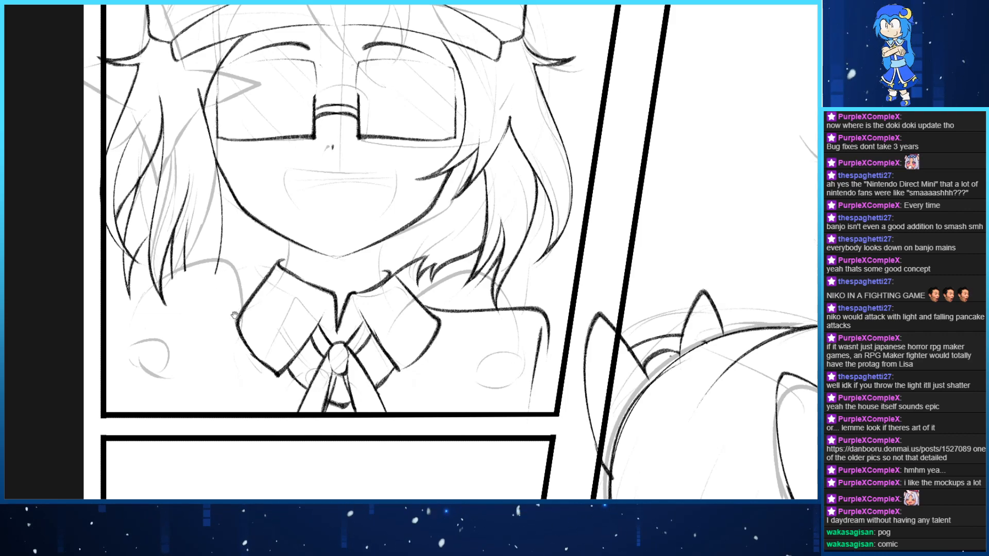
mouse_move(237, 314)
mouse_down()
mouse_move(297, 312)
mouse_move(251, 324)
mouse_move(251, 315)
mouse_move(270, 335)
mouse_up()
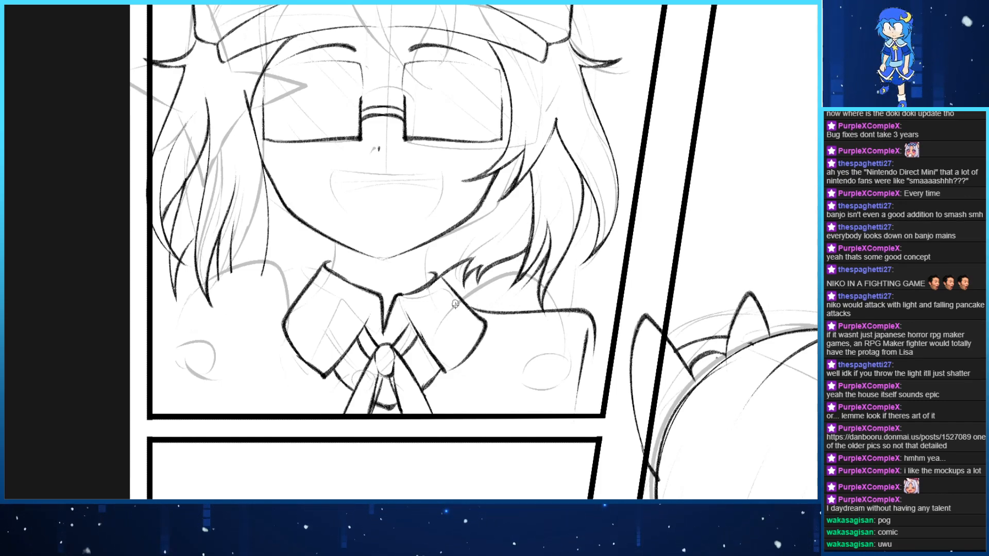
Ink the large angular outline beside the right collar flap, overlapping the shoulder and running down toward the panel's lower border
mouse_move(445, 388)
mouse_down()
mouse_move(479, 284)
mouse_move(526, 350)
mouse_up()
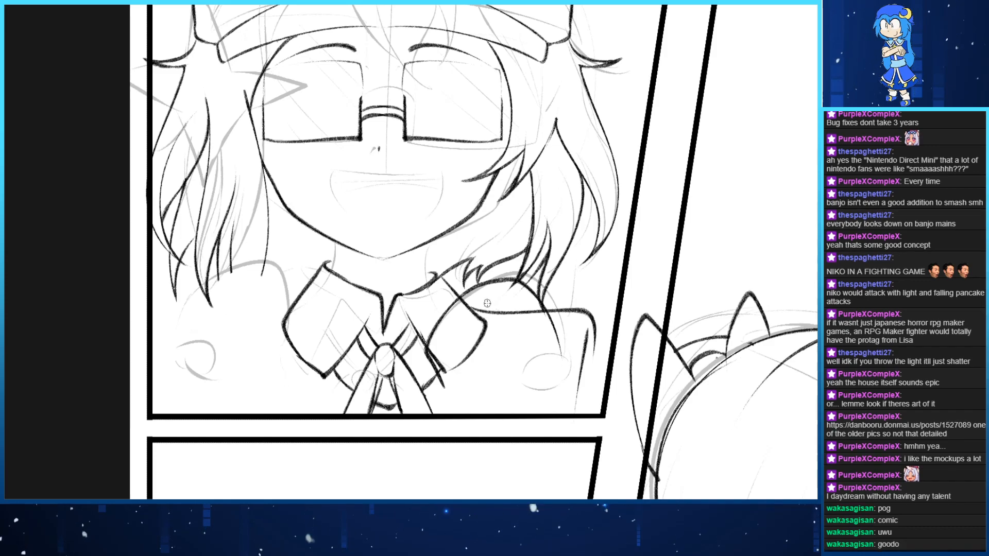
key(ctrl+z)
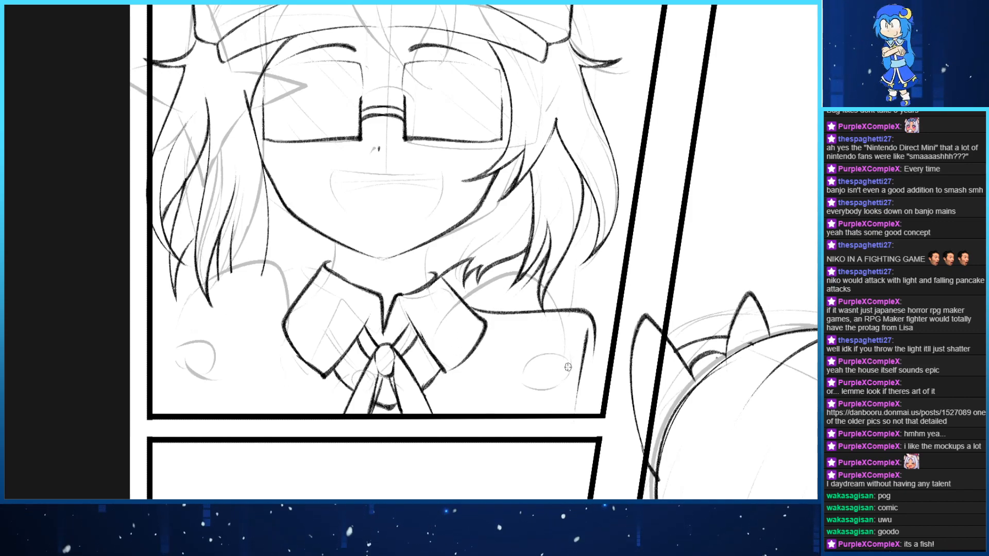
mouse_move(566, 374)
mouse_down()
mouse_move(575, 320)
mouse_move(558, 339)
mouse_up()
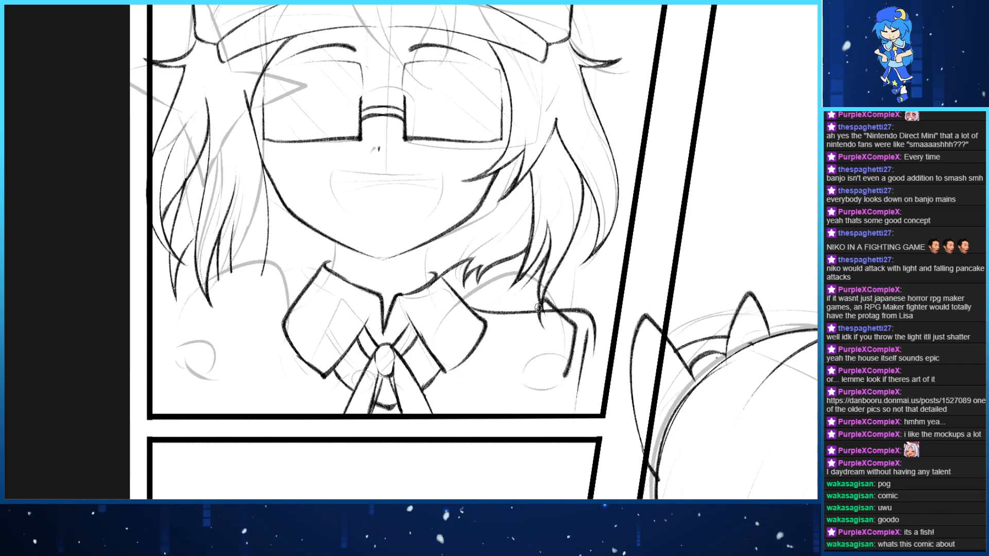
mouse_move(537, 307)
mouse_down()
mouse_move(484, 301)
mouse_move(449, 350)
mouse_move(459, 405)
mouse_move(495, 413)
mouse_up()
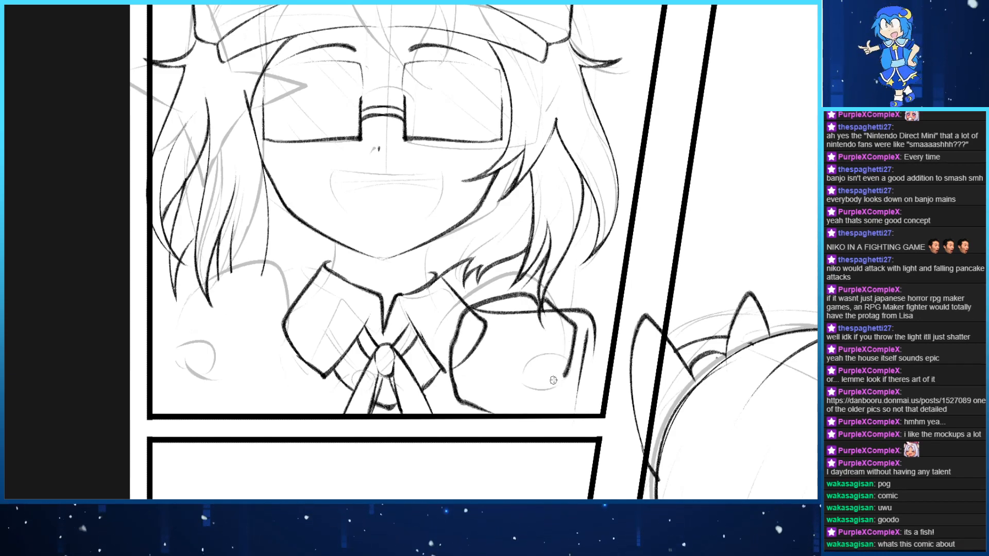
drag(563, 375, 581, 414)
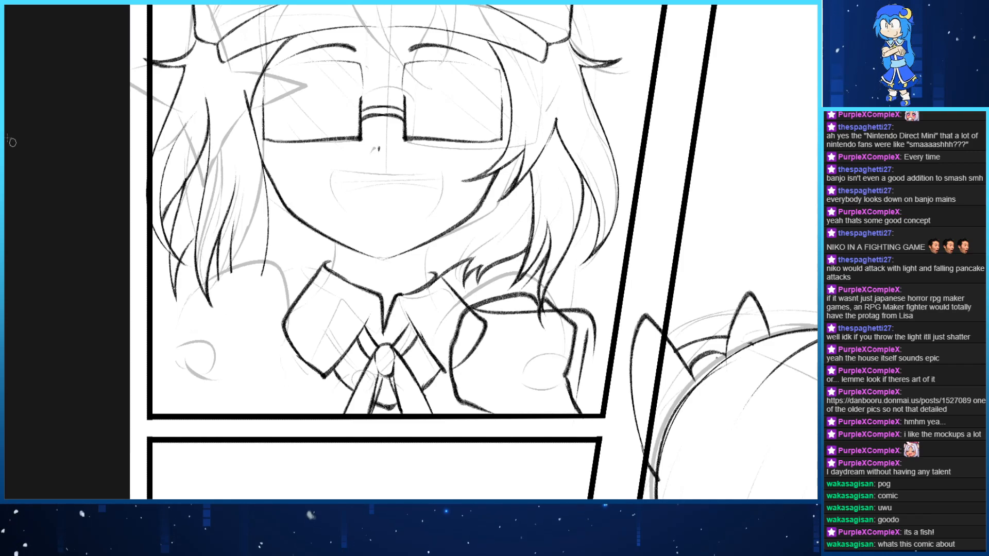
Bring up the comic page with the opening house panel in full and unmirror the view so the lettering reads normally
key(ctrl+minus)
key(ctrl+minus)
key(ctrl+minus)
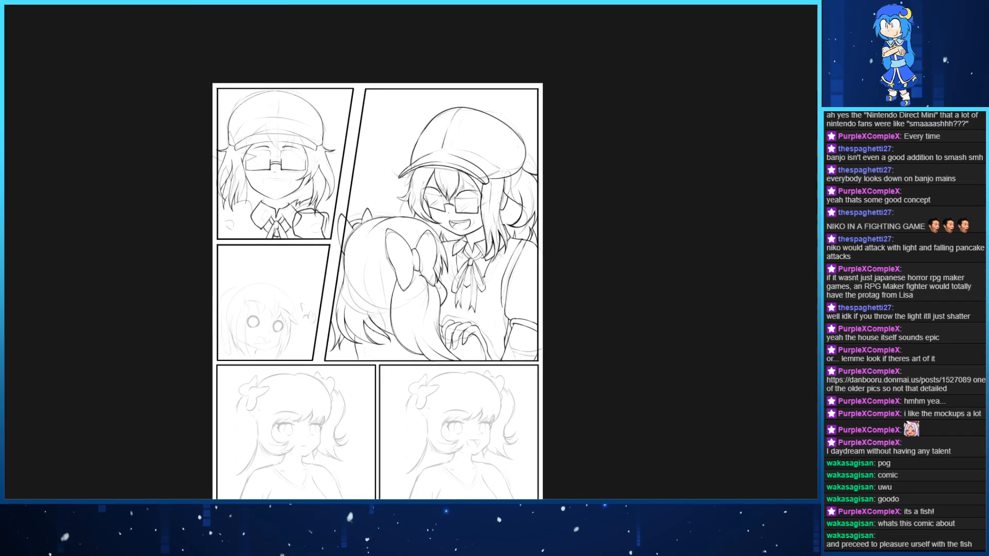
key(ctrl+Tab)
drag(123, 336, 111, 297)
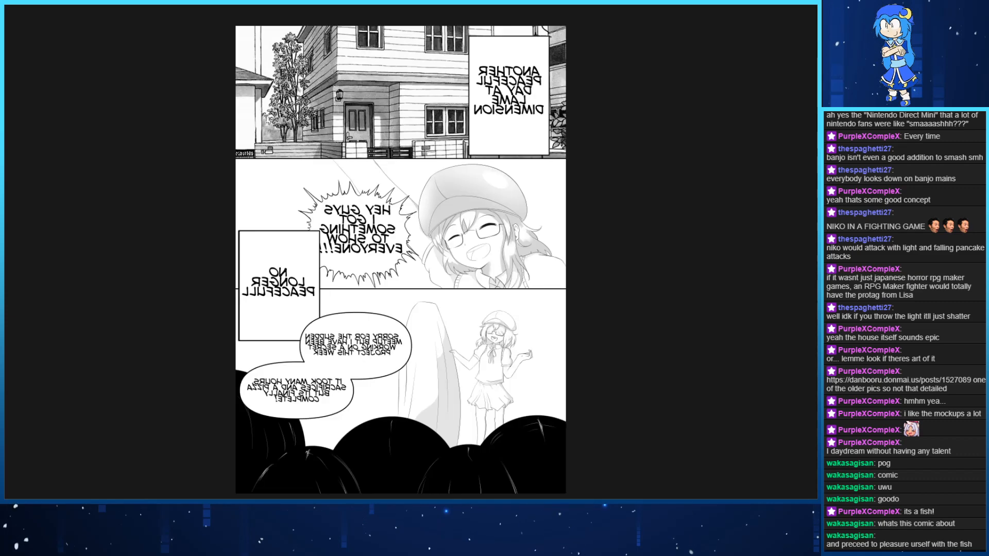
key(m)
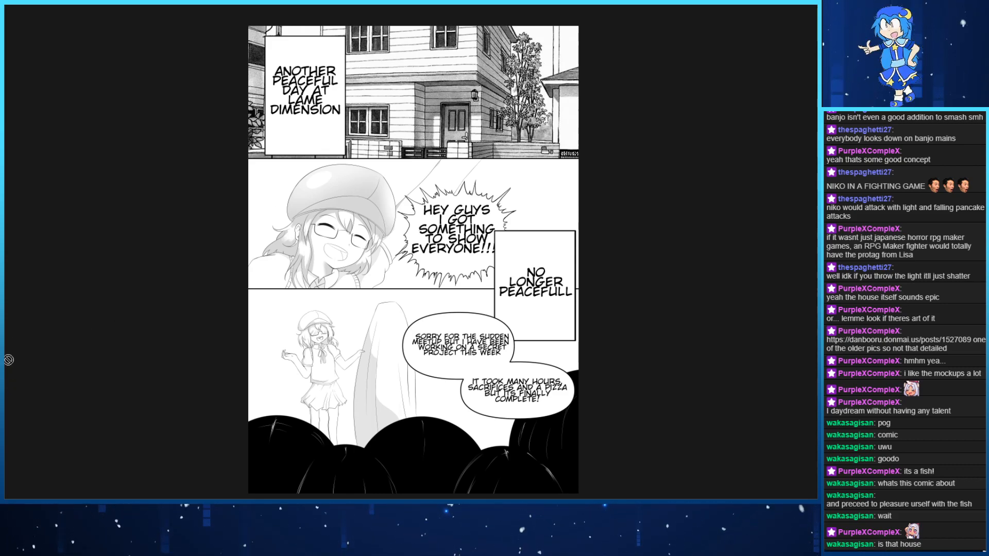
Look through the remaining comic pages, examining the current page's inked, empty-frame, sketch and lettered versions
key(Right)
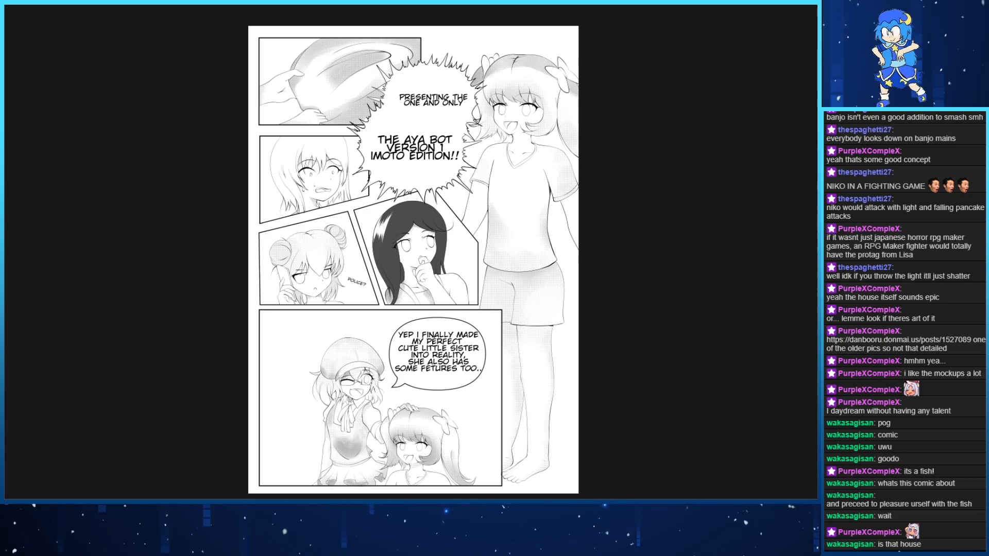
key(Right)
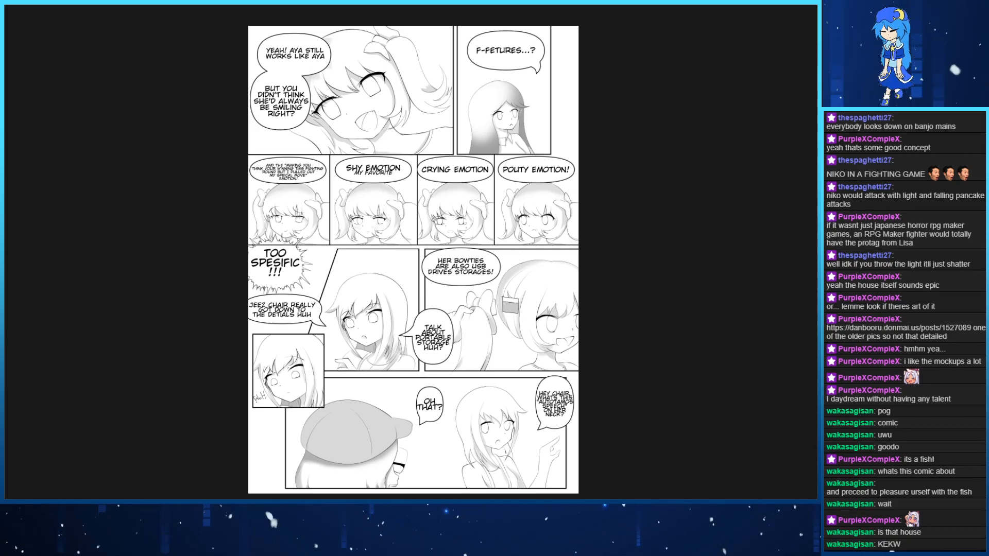
key(Right)
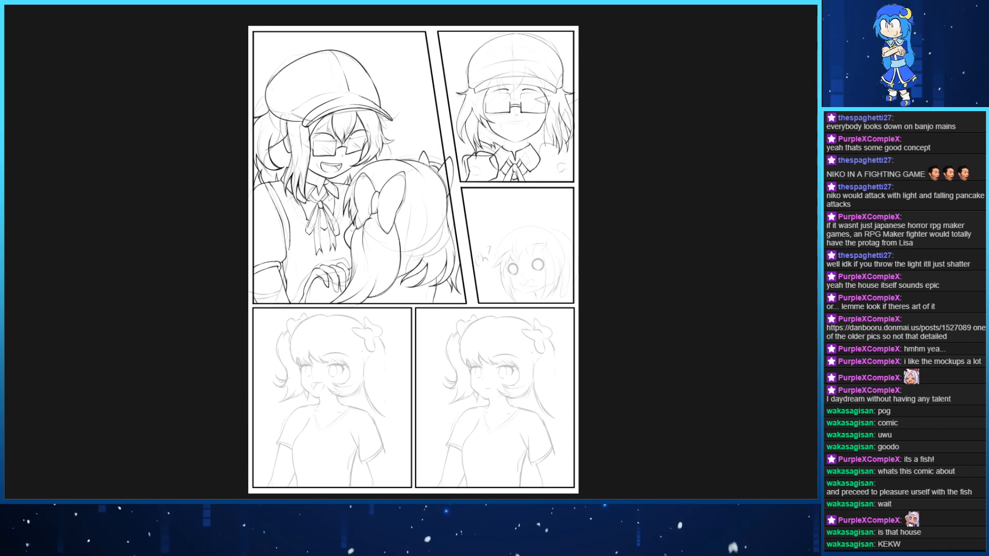
key(Right)
key(Right)
key(Right)
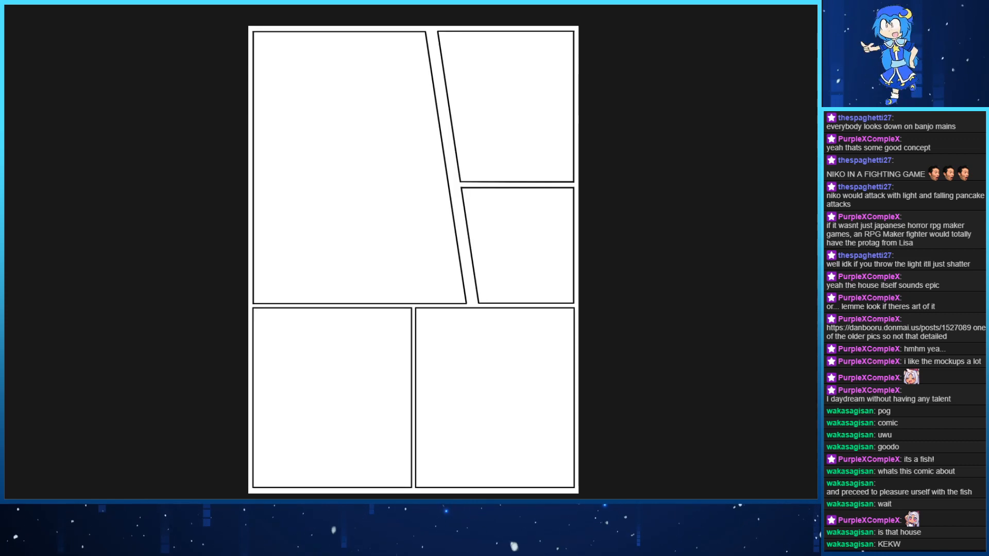
key(Left)
key(Left)
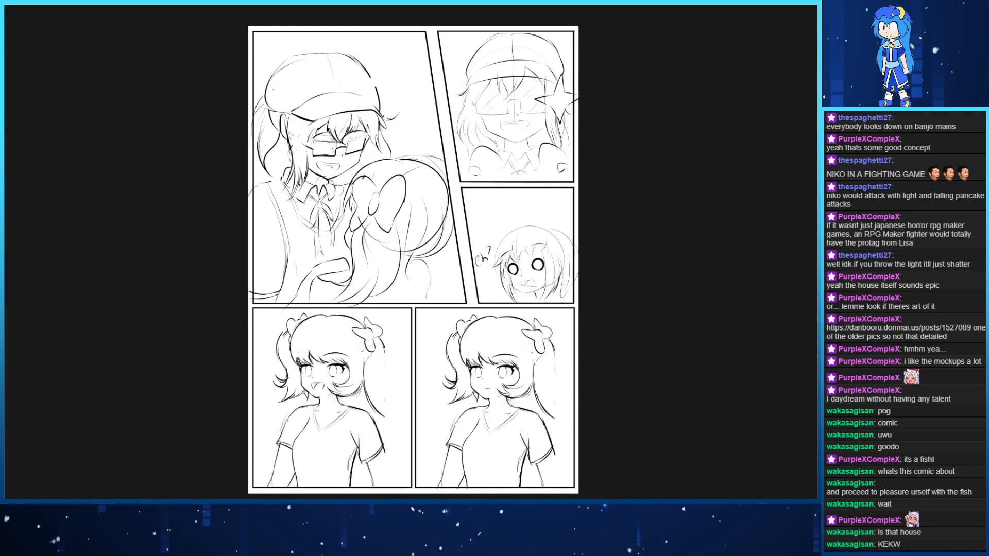
key(Right)
key(Right)
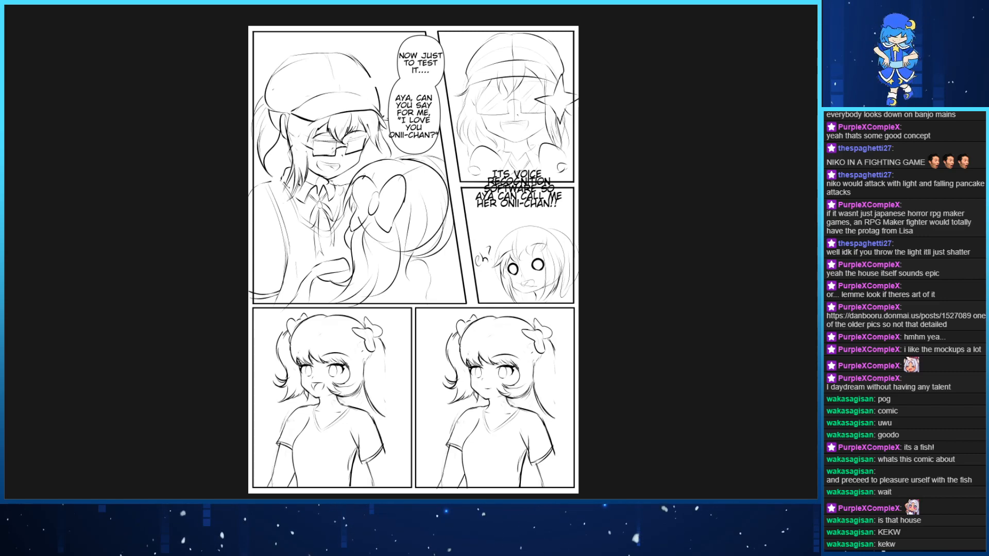
key(Left)
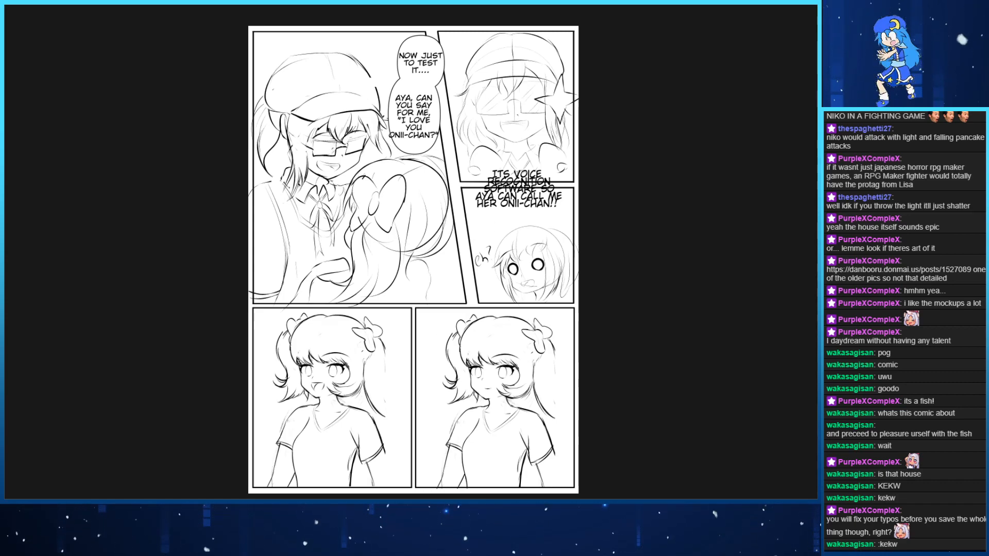
key(Right)
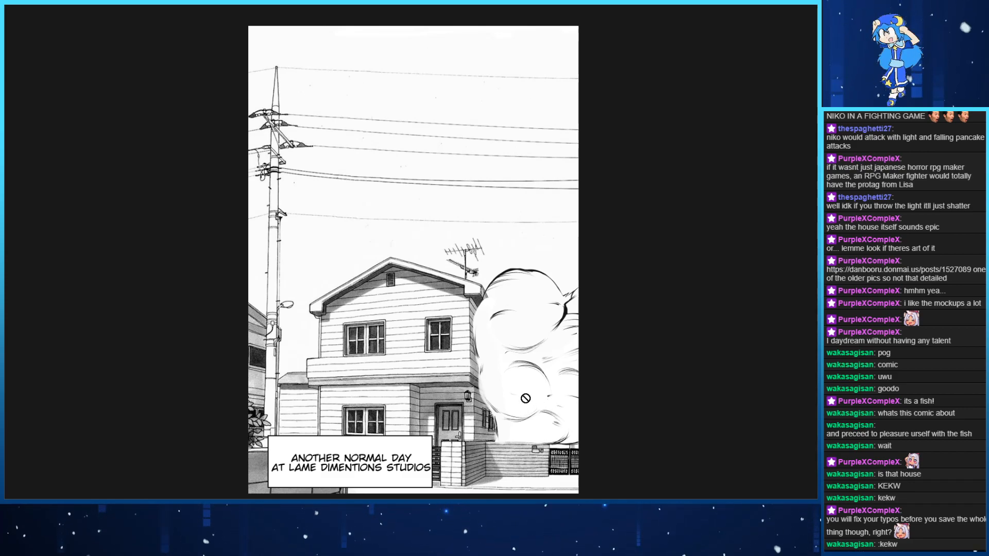
Try to ink a clenched fist over the angular outline beside the left collar flap, with short finger lines along its upper edge
key(Right)
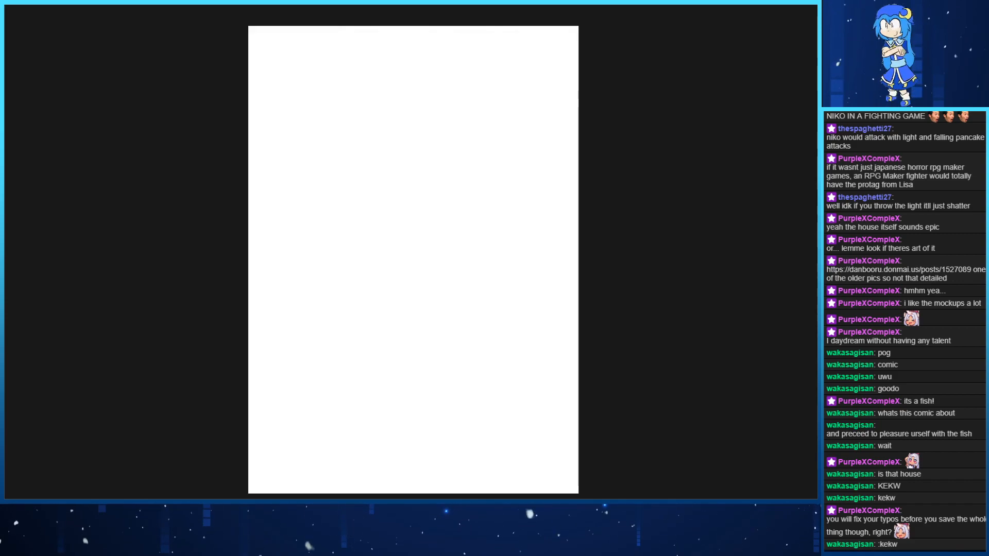
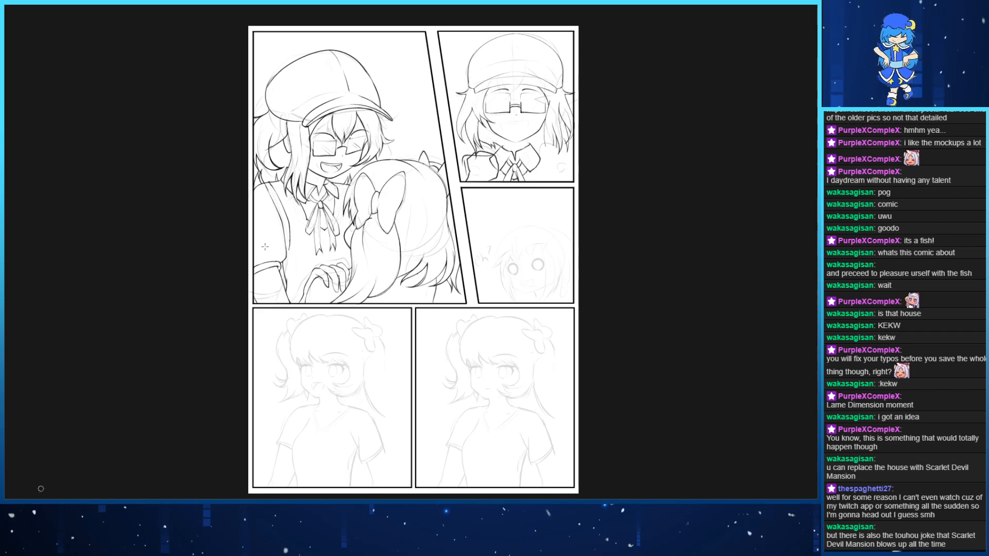
drag(464, 278, 339, 266)
key(ctrl+plus)
key(ctrl+plus)
key(ctrl+plus)
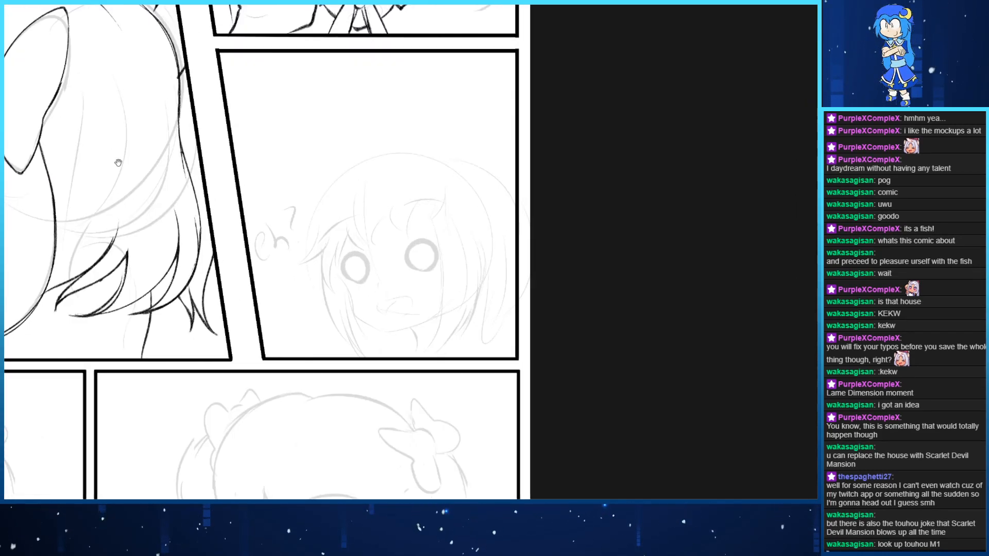
drag(117, 162, 76, 279)
drag(95, 234, 100, 298)
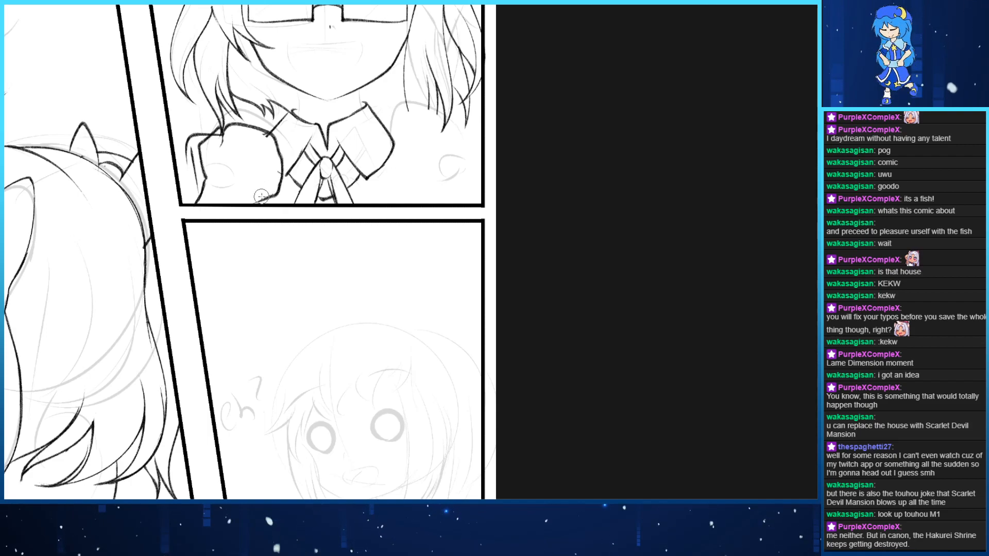
drag(272, 199, 257, 213)
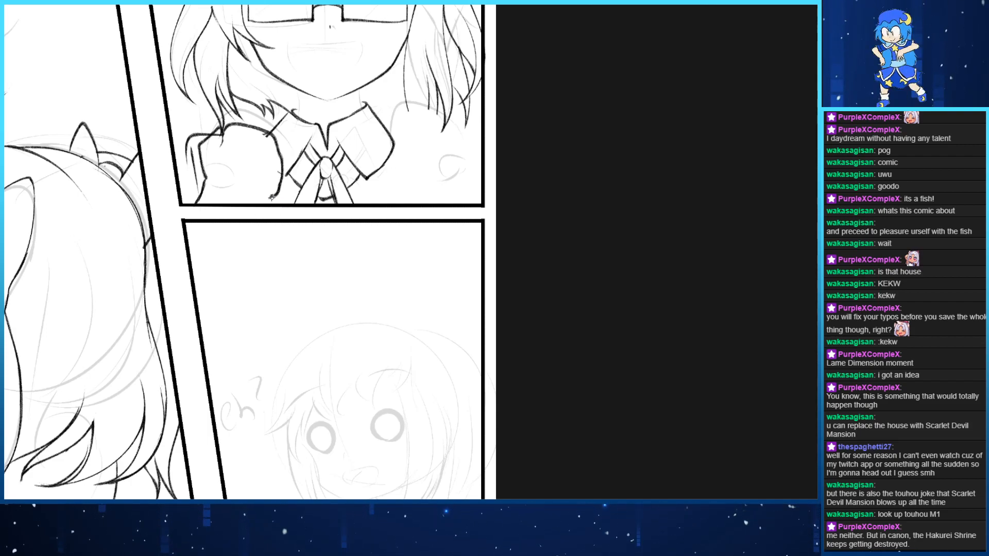
key(ctrl+z)
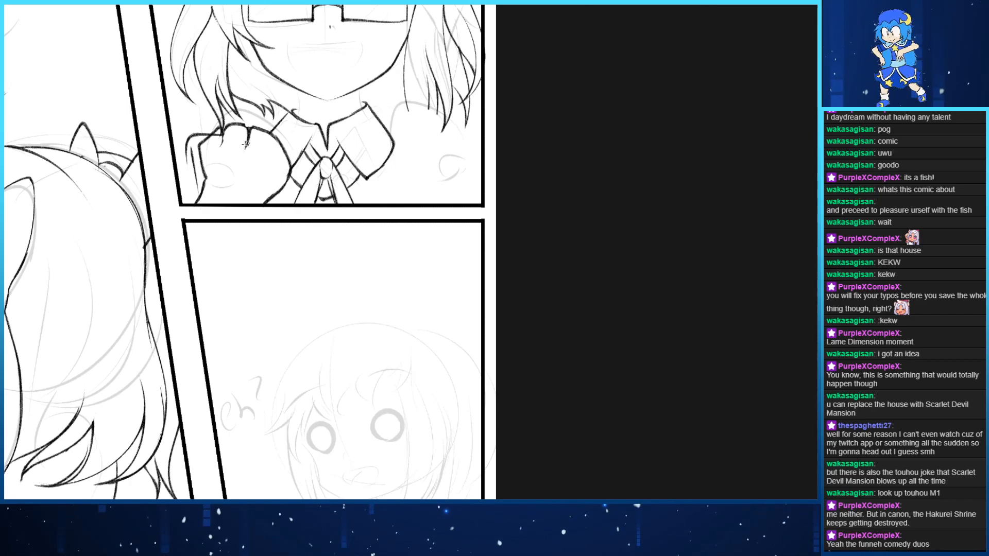
drag(275, 148, 273, 152)
drag(267, 151, 272, 154)
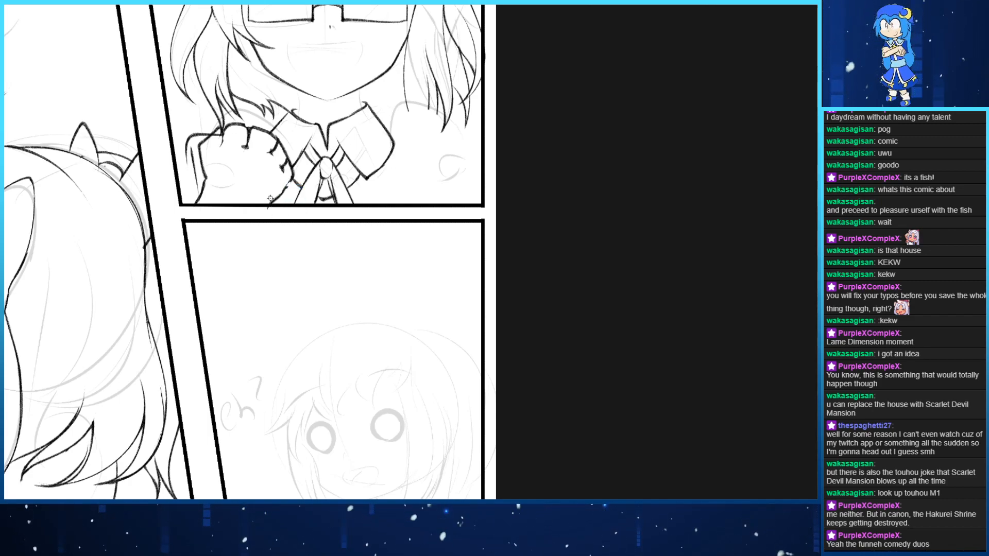
drag(253, 142, 271, 154)
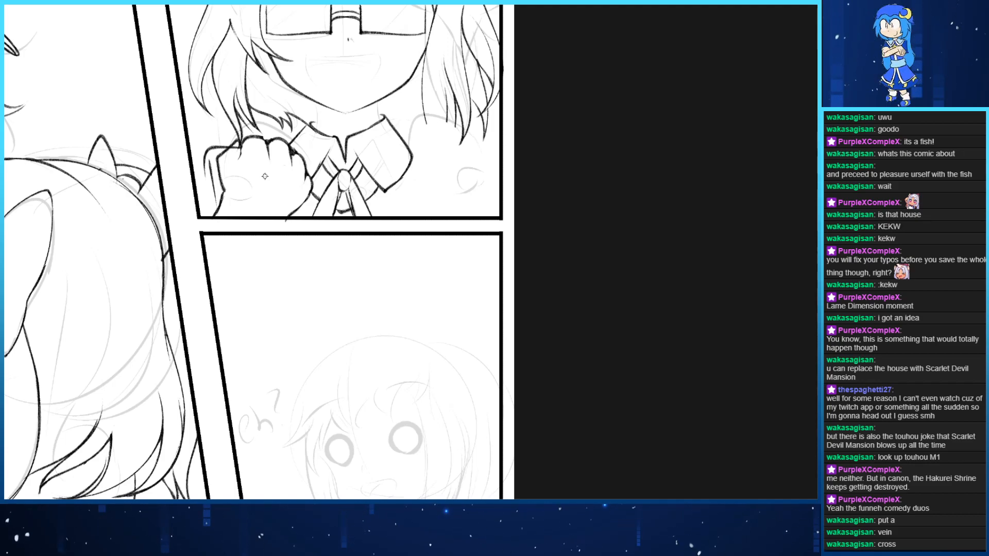
scroll(244, 124, up, 3)
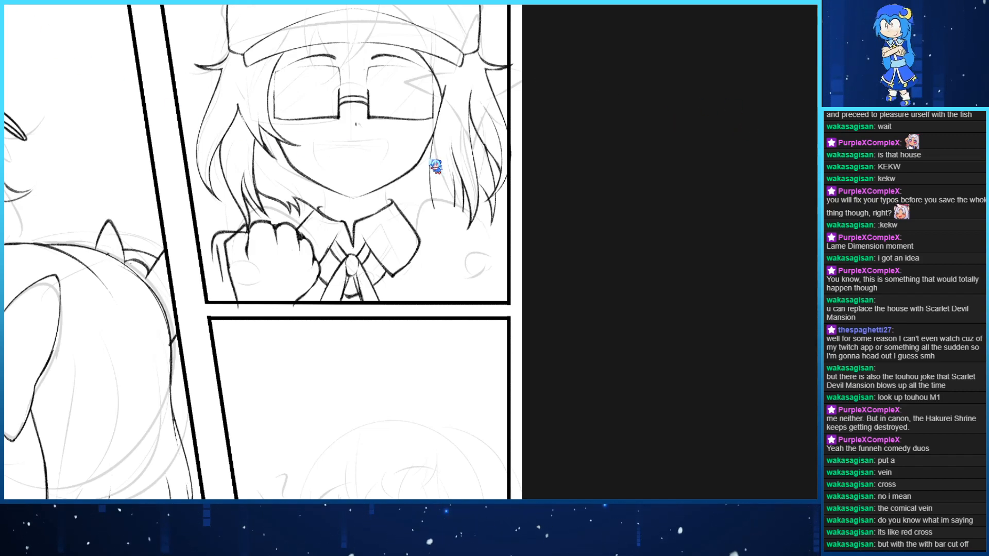
drag(384, 187, 435, 174)
mouse_move(302, 268)
mouse_down()
mouse_move(324, 258)
mouse_move(309, 217)
mouse_move(367, 238)
mouse_up()
Undo the fist and angular outline strokes beside the left collar flap, back to the plain shoulder and sleeve line
key(ctrl+z)
key(ctrl+z)
key(ctrl+z)
key(ctrl+z)
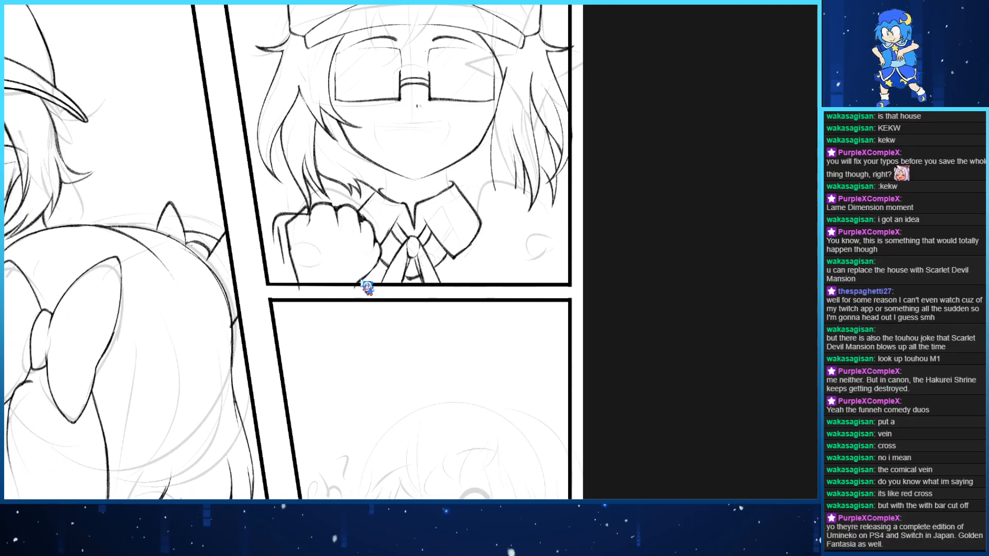
key(ctrl+z)
key(ctrl+z)
key(ctrl+z)
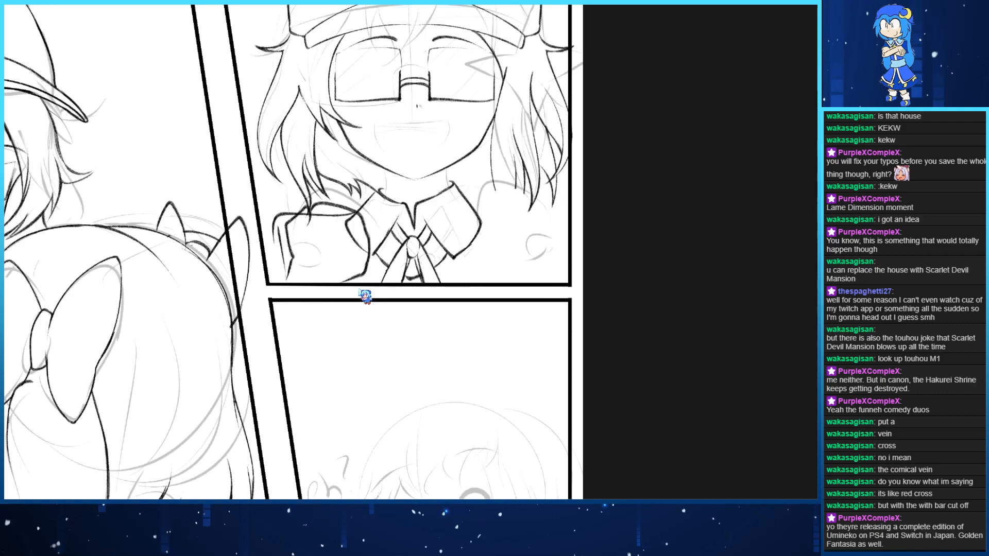
key(ctrl+y)
key(ctrl+y)
key(ctrl+y)
key(ctrl+y)
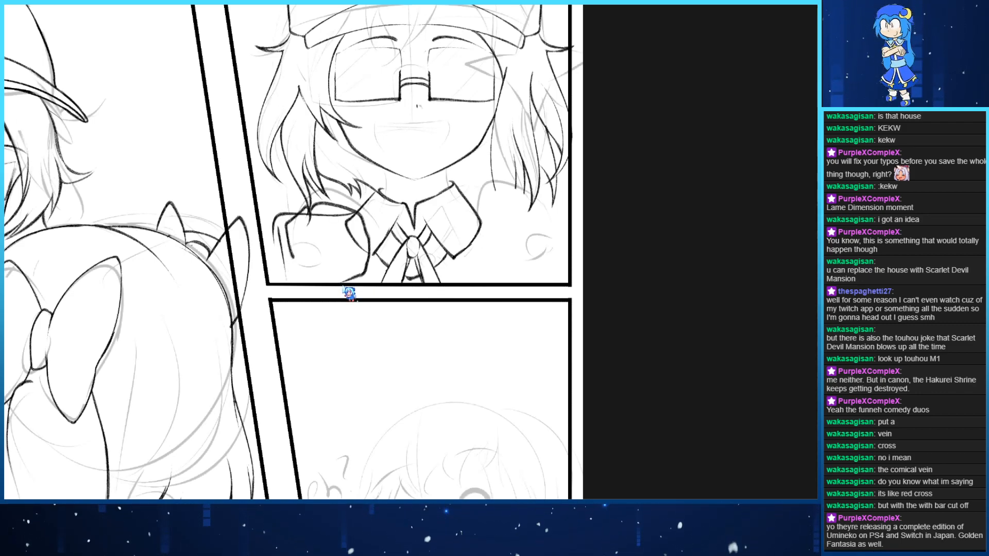
key(ctrl+z)
key(ctrl+z)
key(ctrl+z)
key(ctrl+z)
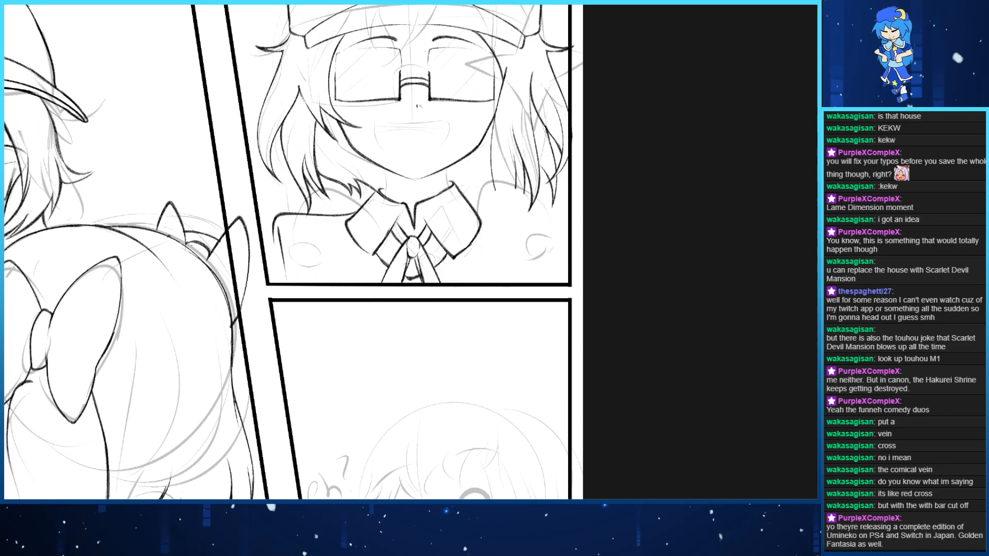
key(ctrl+y)
key(ctrl+y)
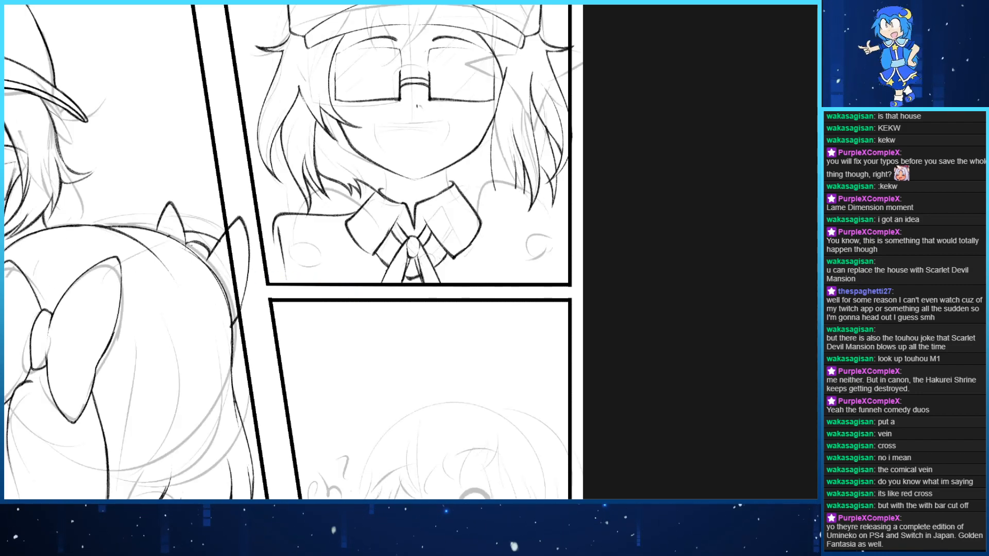
key(ctrl+z)
key(ctrl+y)
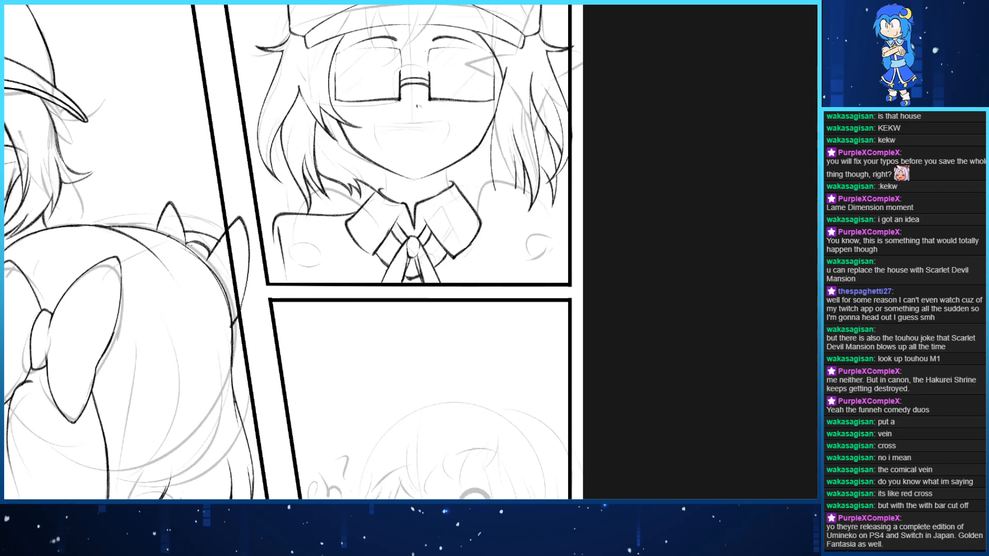
key(ctrl+z)
key(ctrl+y)
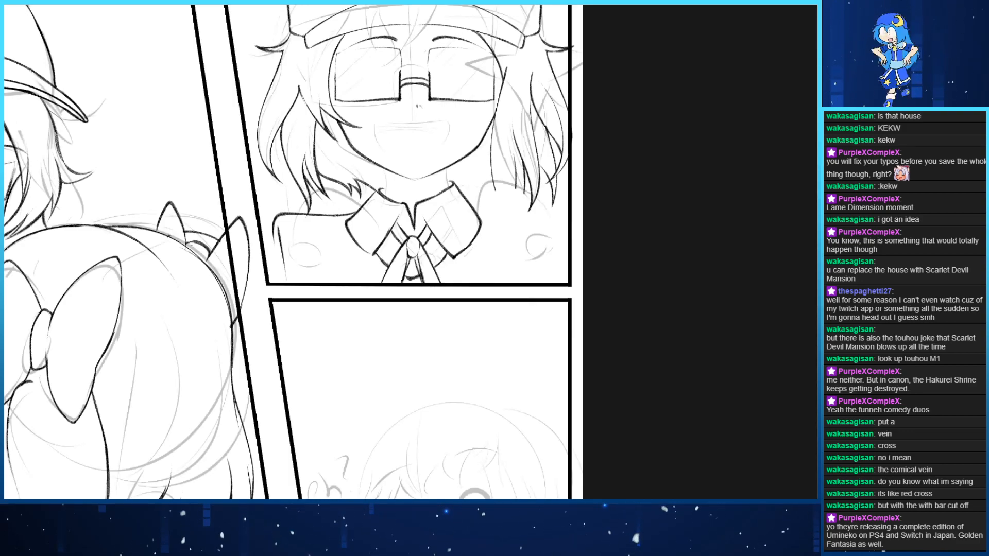
key(ctrl+z)
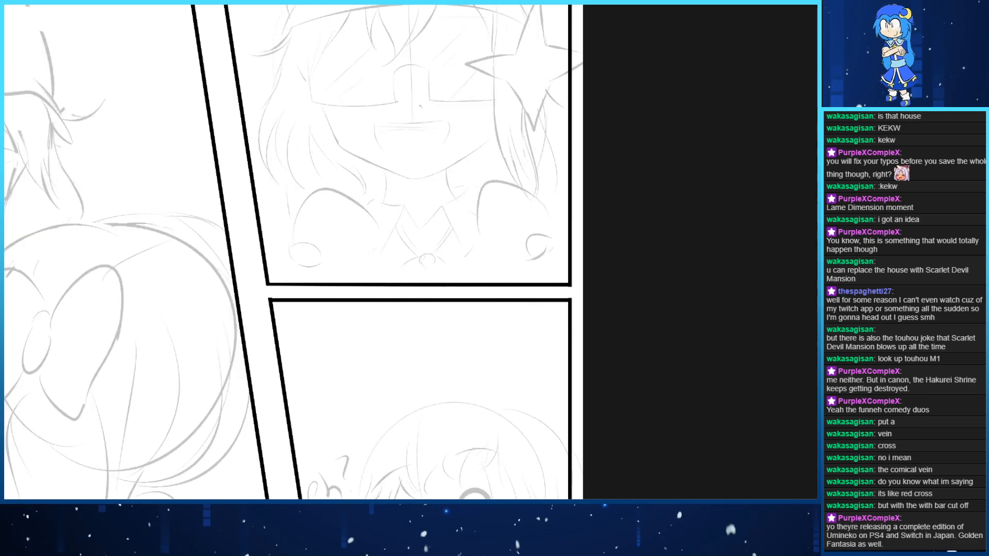
key(ctrl+y)
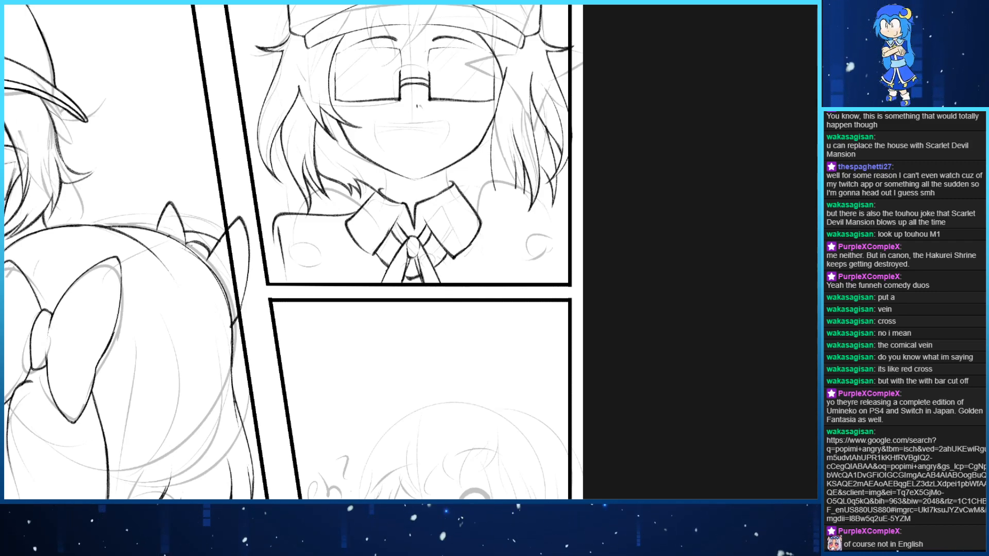
Ink a new clenched fist above the panel's lower border, with finger creases and a small curled finger overlapping the left collar flap
scroll(310, 213, up, 1)
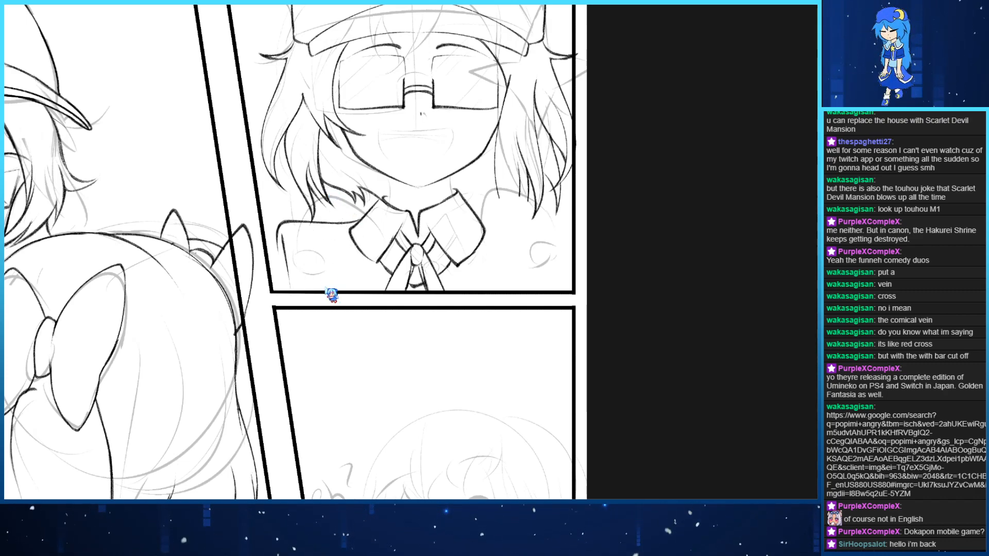
mouse_move(310, 284)
mouse_down()
mouse_move(316, 239)
mouse_move(352, 226)
mouse_move(364, 264)
mouse_move(378, 273)
mouse_move(367, 278)
mouse_up()
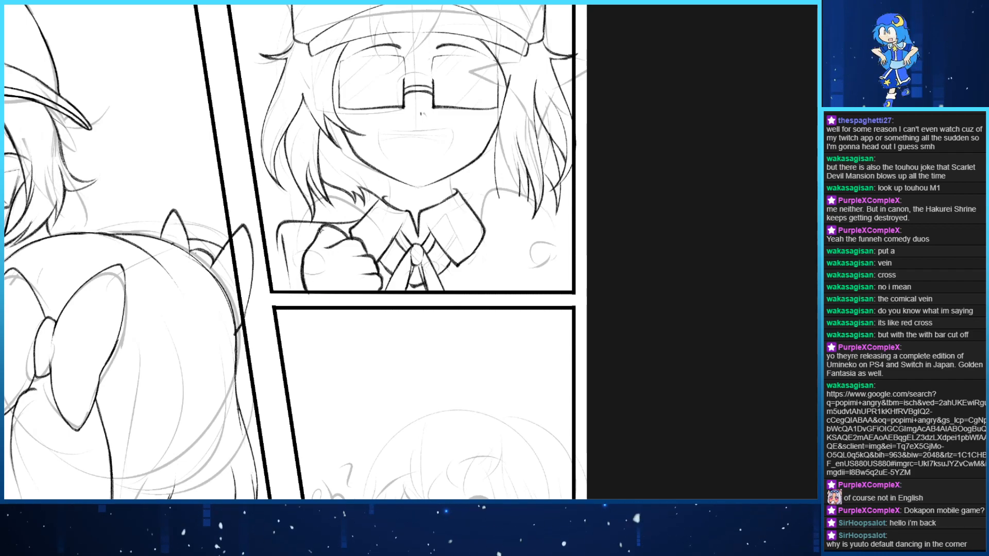
drag(366, 274, 325, 278)
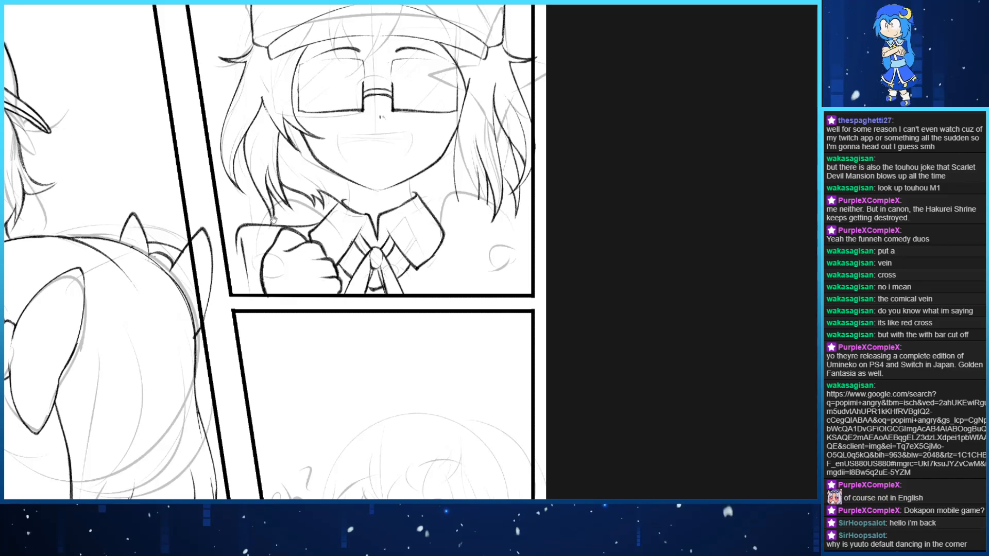
drag(327, 233, 321, 251)
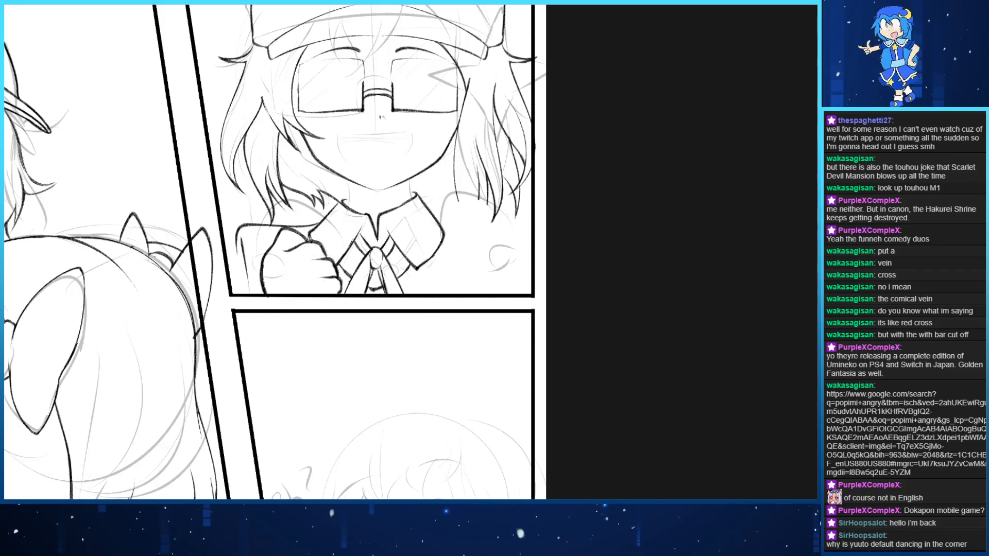
mouse_move(328, 236)
mouse_down()
mouse_move(322, 252)
mouse_move(332, 264)
mouse_up()
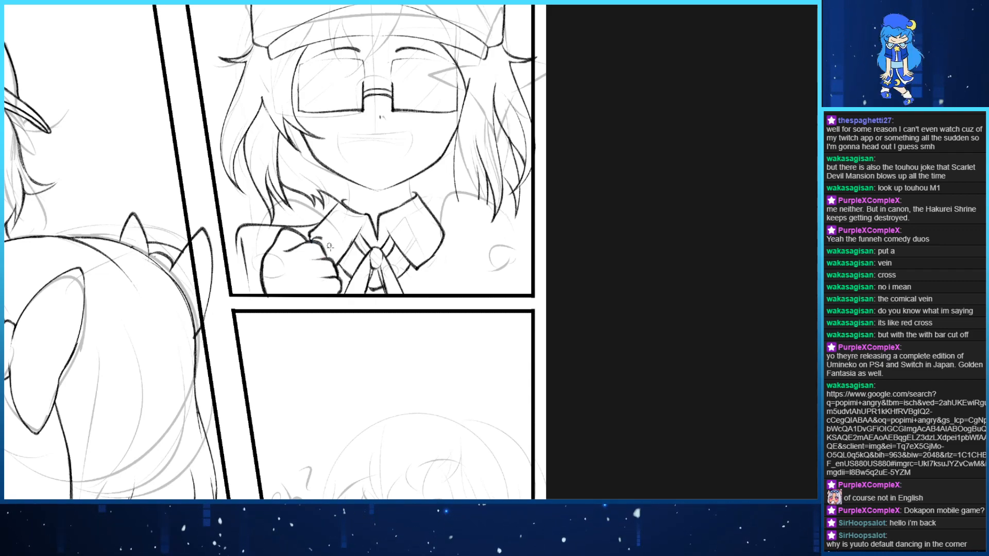
drag(325, 236, 335, 260)
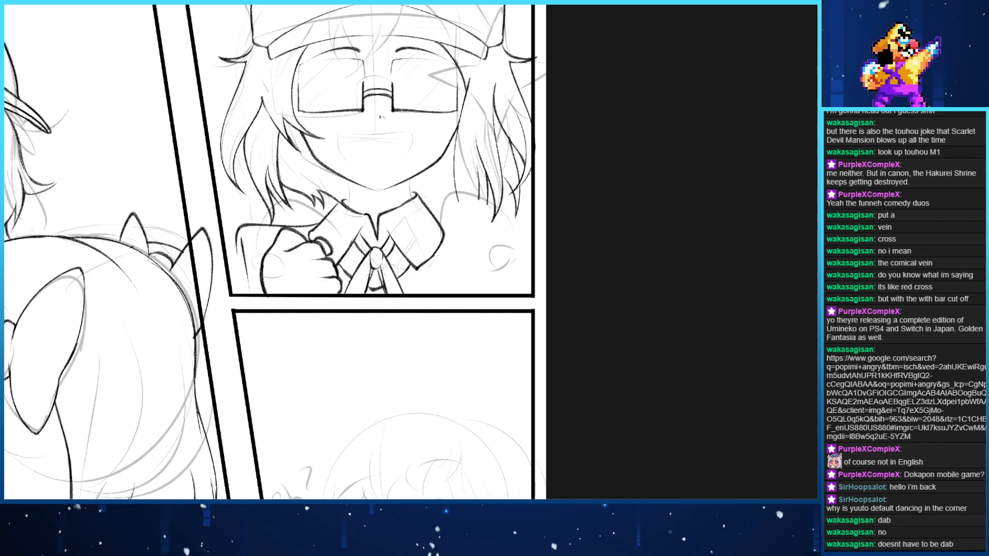
Select the inked fist and place a horizontally flipped copy of it beside the right collar flap, clearing the selection when done
drag(384, 202, 370, 173)
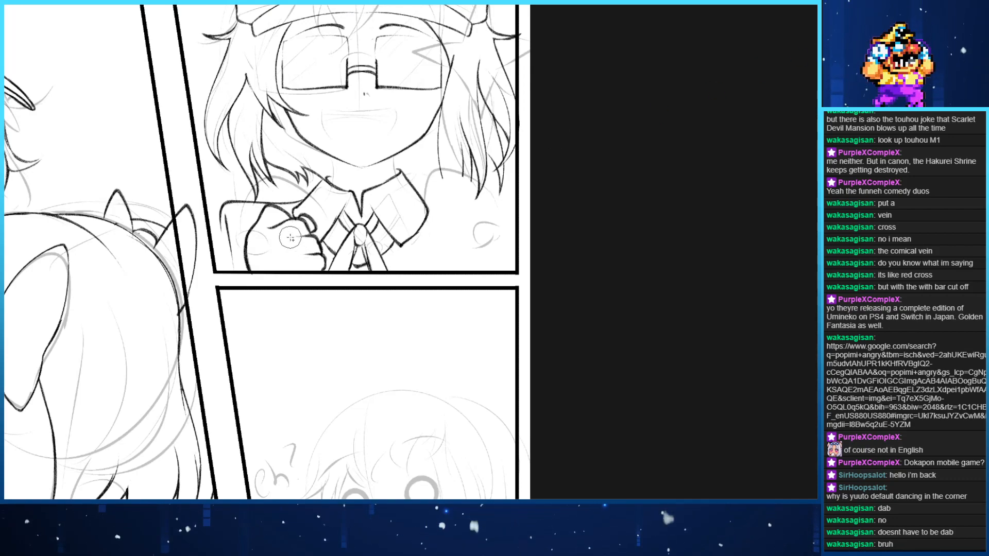
mouse_move(290, 237)
mouse_down()
mouse_move(268, 216)
mouse_move(255, 252)
mouse_move(311, 219)
mouse_move(304, 262)
mouse_move(322, 252)
mouse_move(315, 270)
mouse_up()
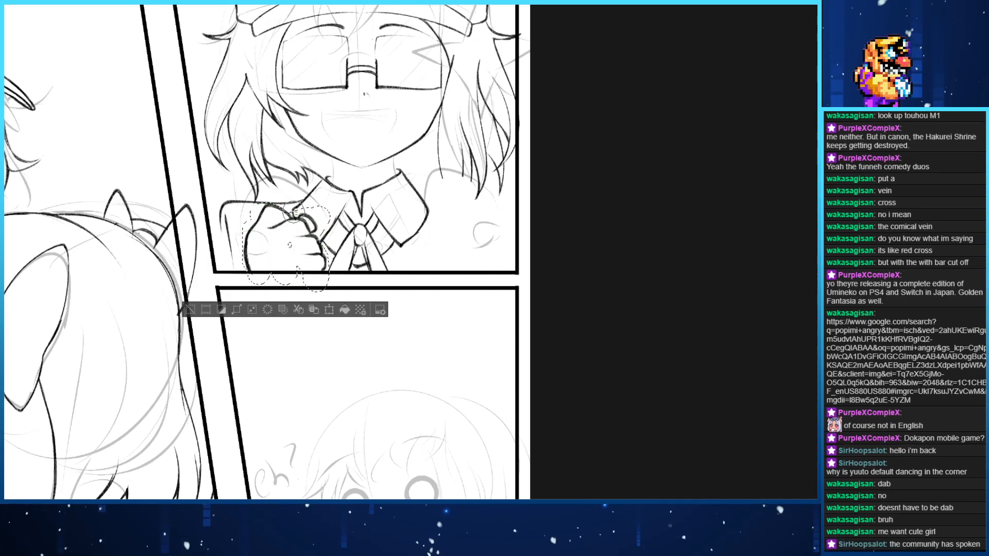
drag(297, 209, 294, 211)
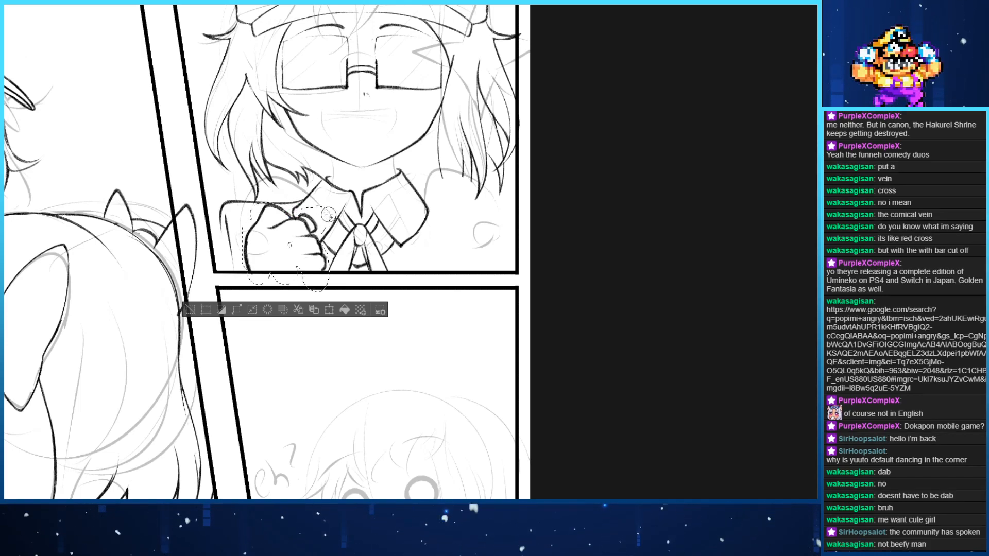
drag(325, 209, 324, 224)
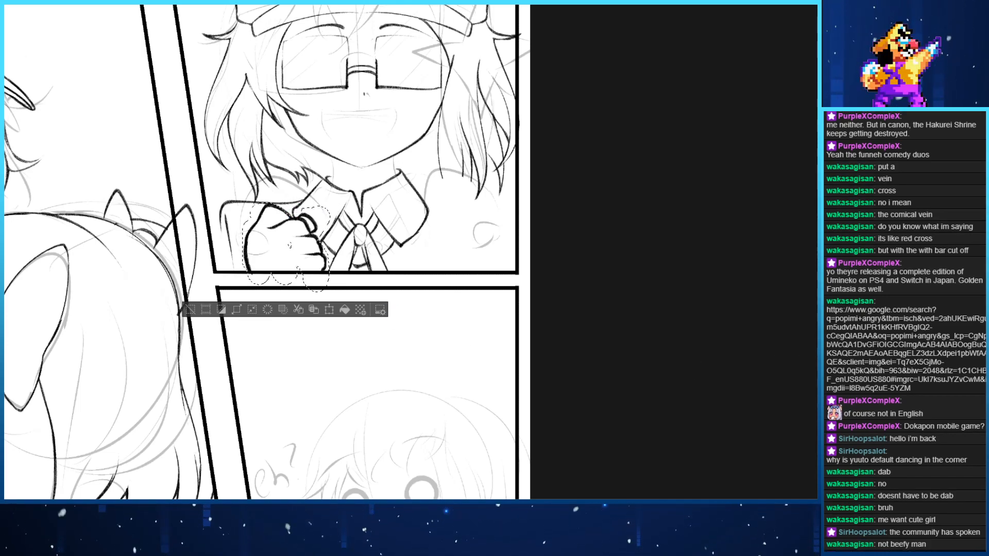
key(ctrl+t)
key(h)
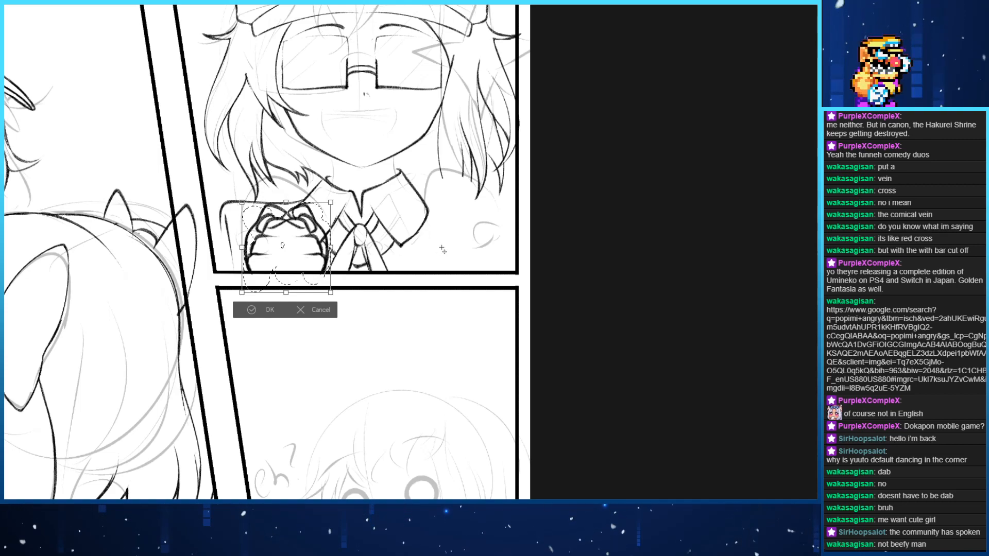
drag(442, 250, 618, 248)
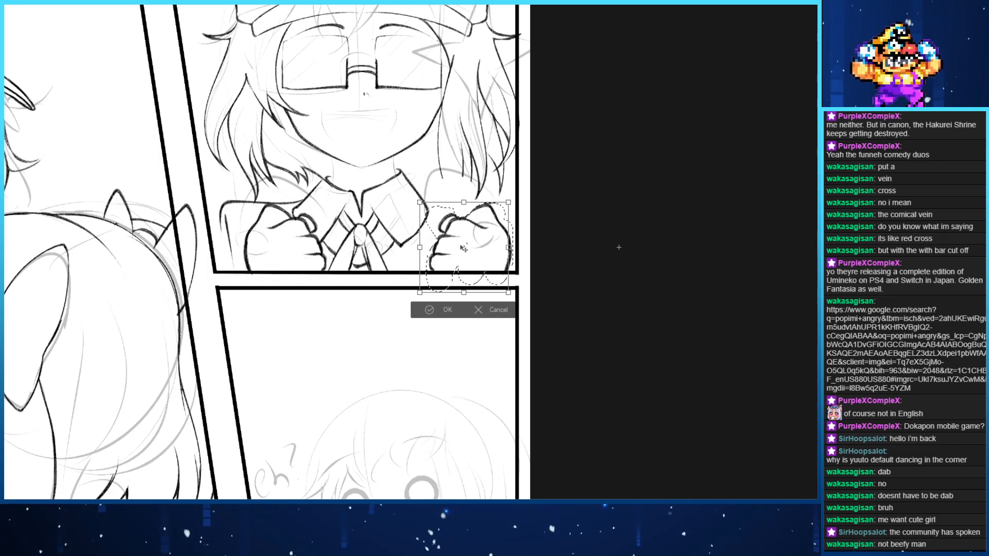
drag(463, 248, 441, 249)
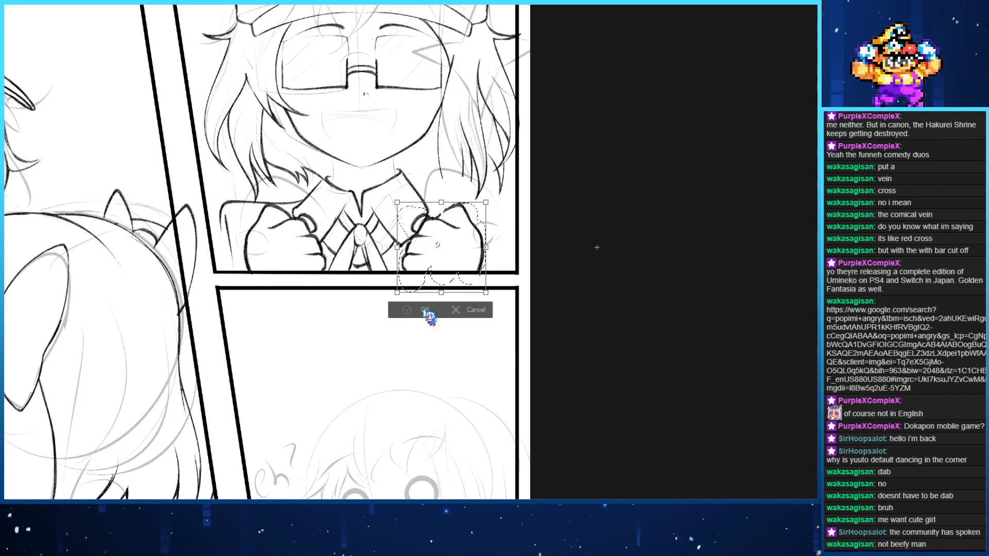
click(425, 309)
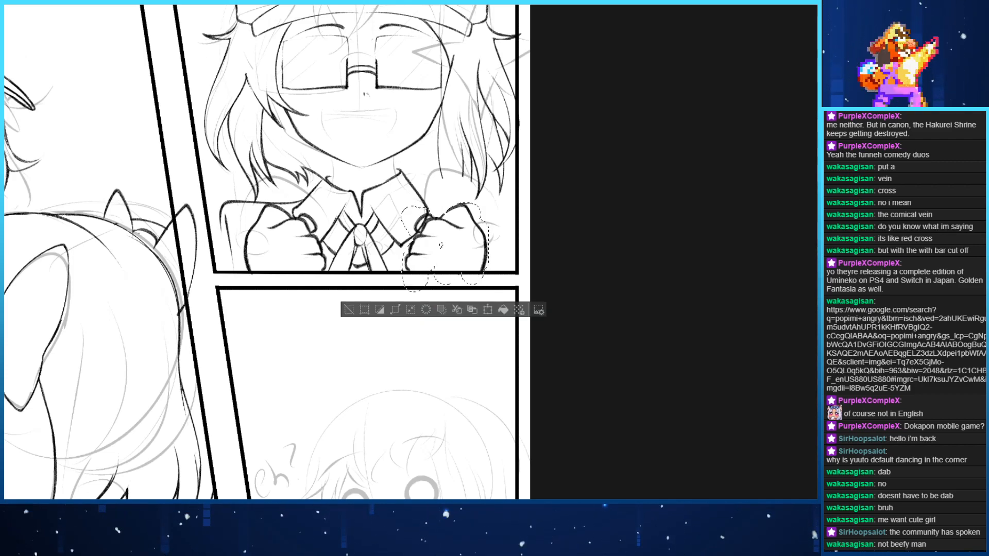
key(ctrl+d)
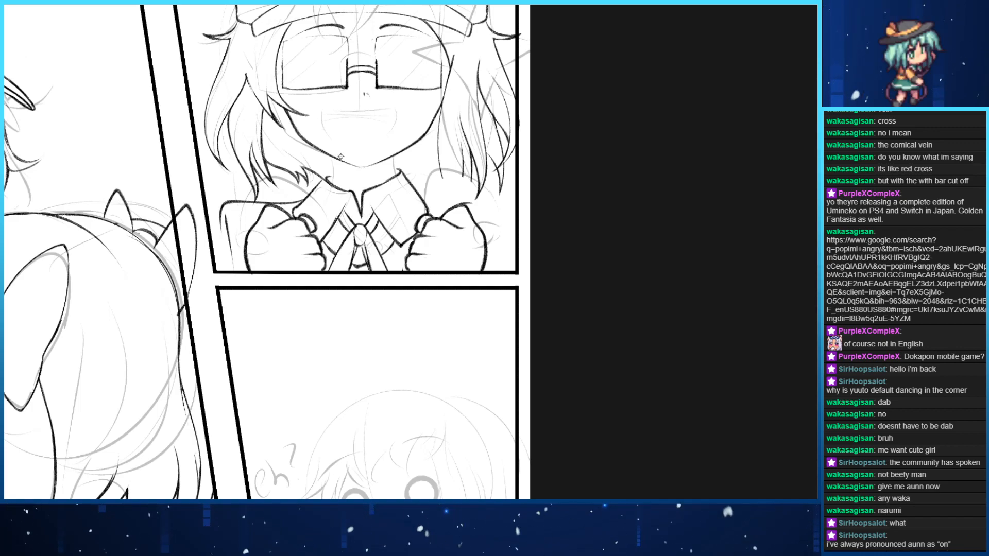
Remove the inked shoulder and sleeve outline behind the left fist, leaving the fist and collar lines in place
drag(367, 101, 419, 158)
key(Delete)
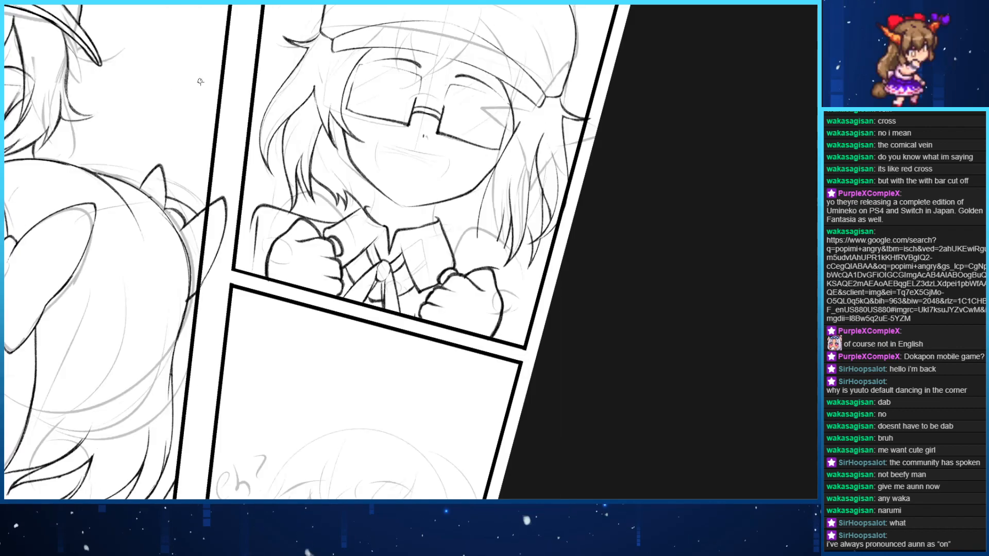
key(Home)
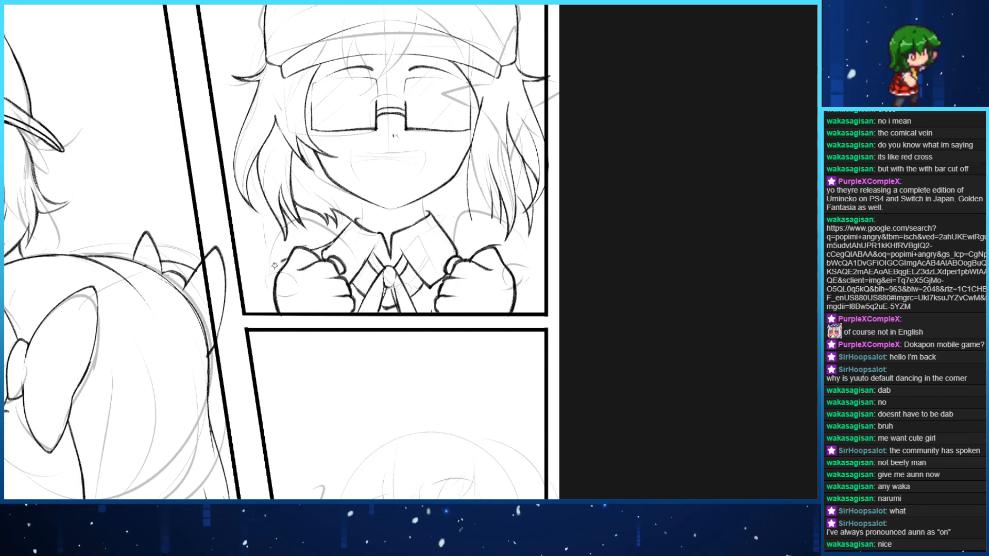
Ink sloping shoulder lines from behind both fists out to the side borders of the panel
mouse_move(269, 268)
mouse_down()
mouse_move(255, 312)
mouse_move(253, 288)
mouse_up()
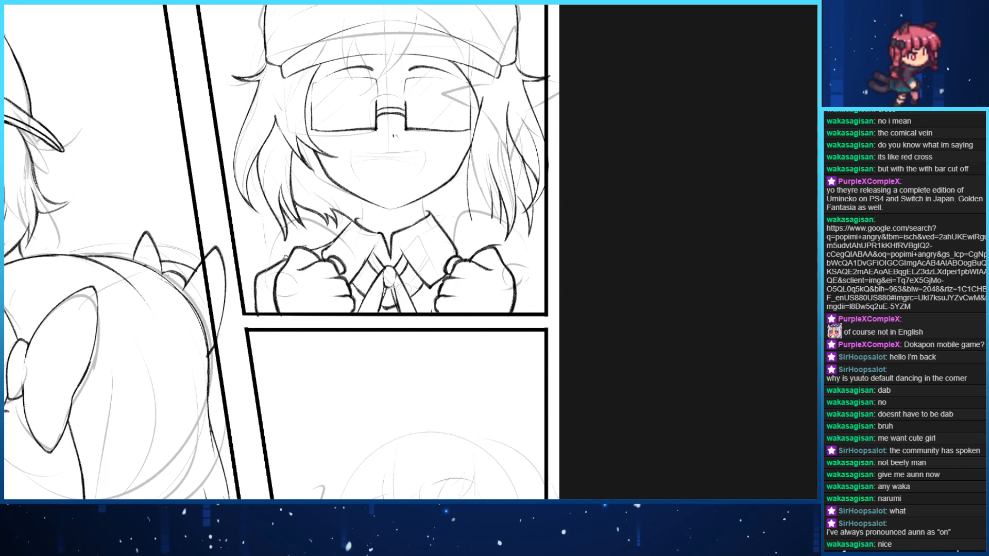
key(ctrl+z)
key(ctrl+z)
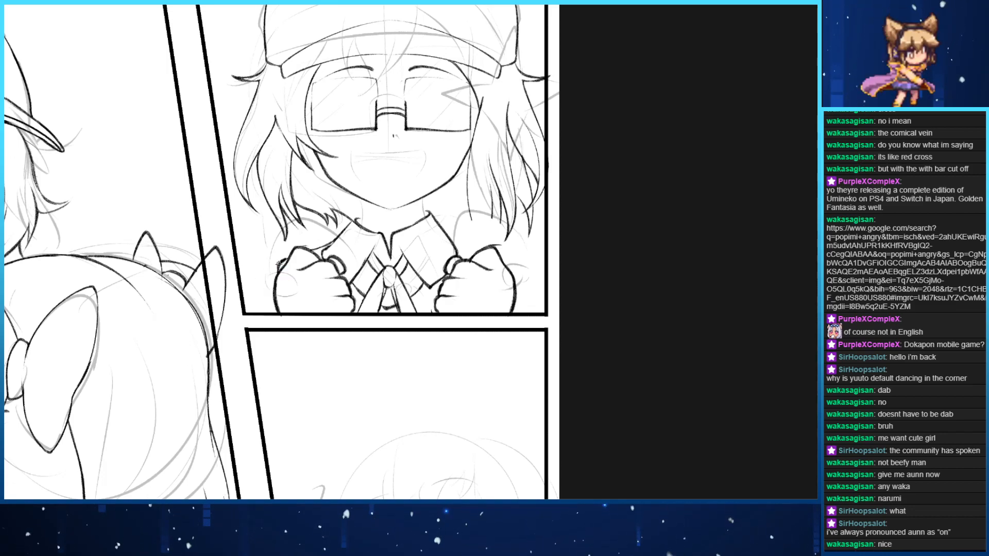
drag(280, 262, 241, 302)
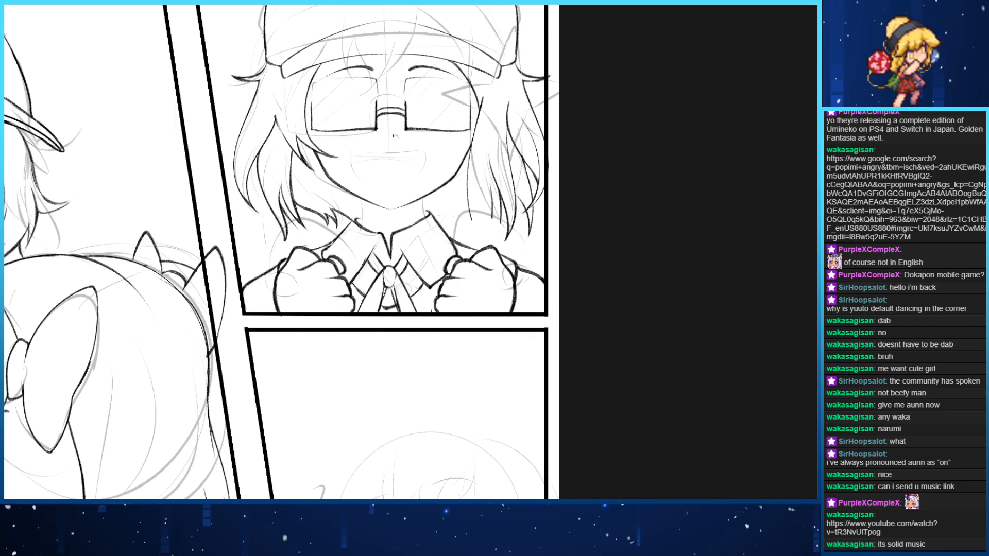
Lasso the inked collar, bow, fists and shoulders, transform them slightly upward, and clear the selection
mouse_move(369, 221)
mouse_down()
mouse_move(260, 294)
mouse_move(318, 261)
mouse_move(314, 317)
mouse_move(381, 239)
mouse_move(412, 258)
mouse_move(432, 234)
mouse_move(520, 291)
mouse_move(540, 319)
mouse_move(376, 332)
mouse_move(463, 345)
mouse_up()
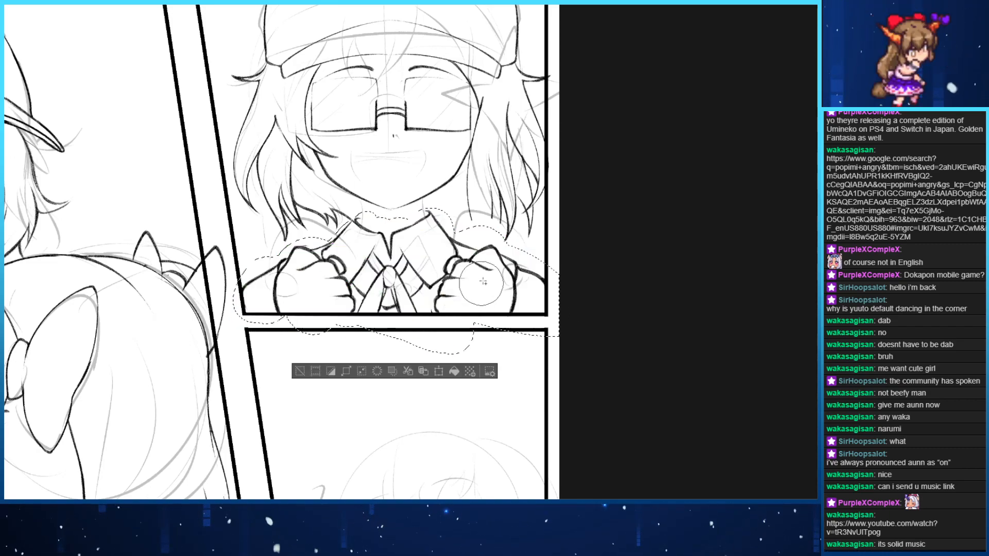
mouse_move(495, 236)
mouse_down()
mouse_move(518, 211)
mouse_move(510, 221)
mouse_up()
key(ctrl+t)
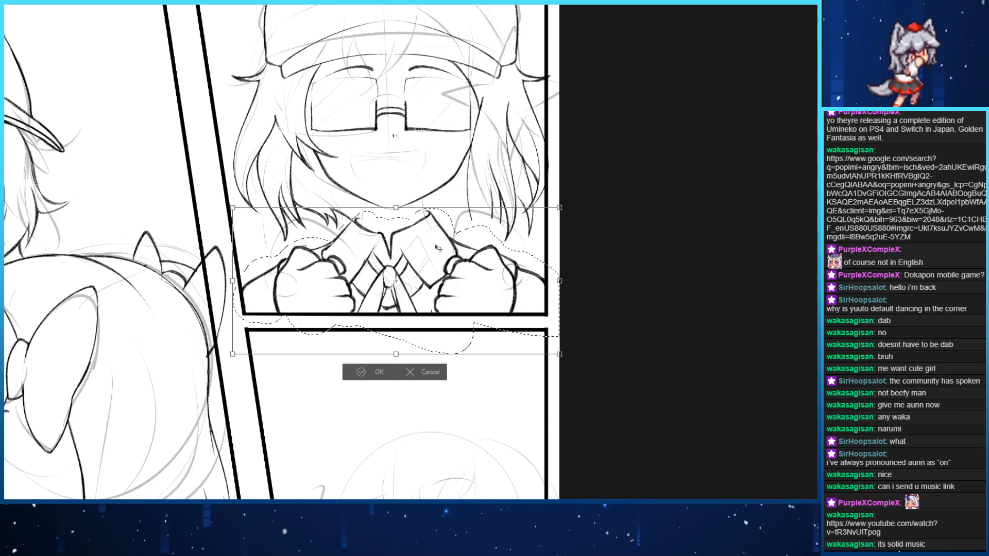
click(419, 373)
drag(285, 312, 308, 319)
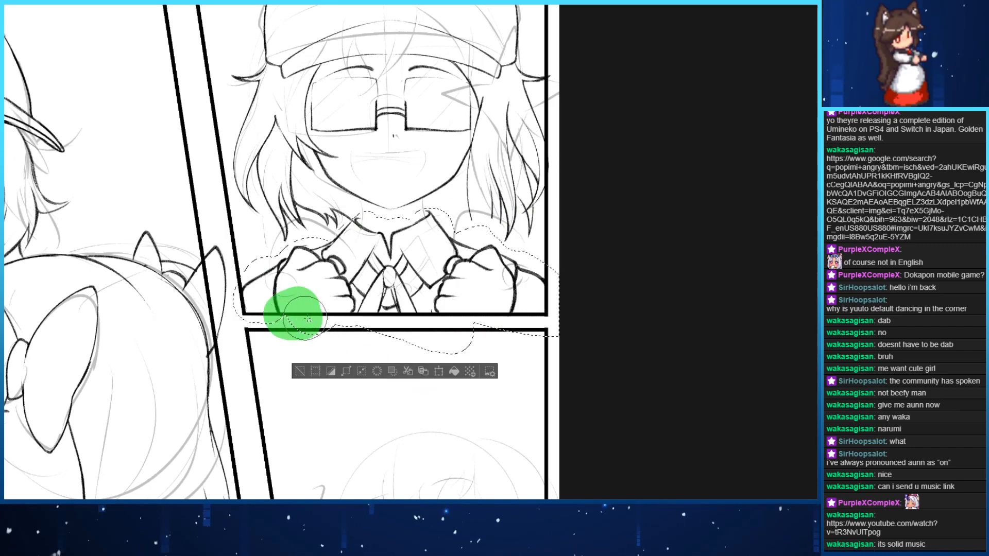
key(ctrl+t)
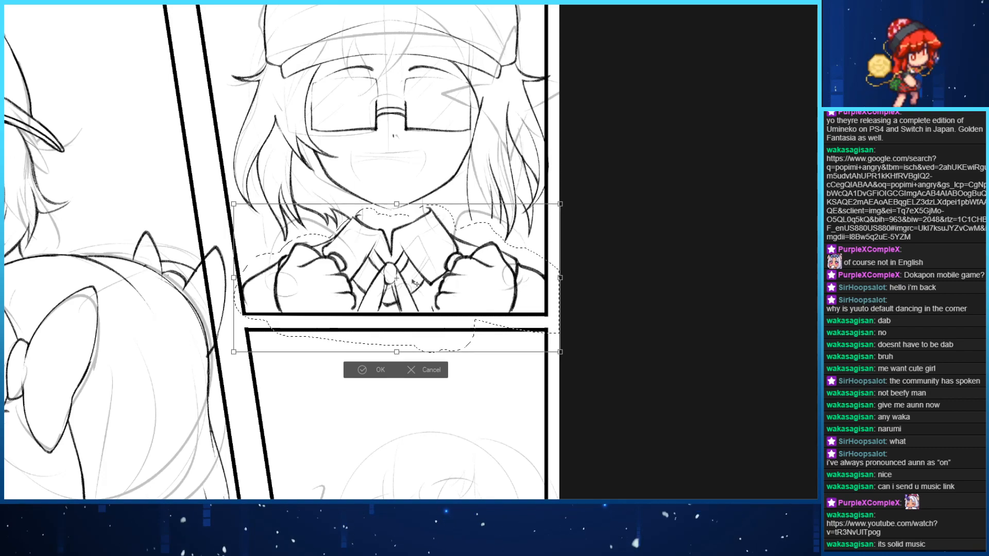
drag(416, 282, 417, 282)
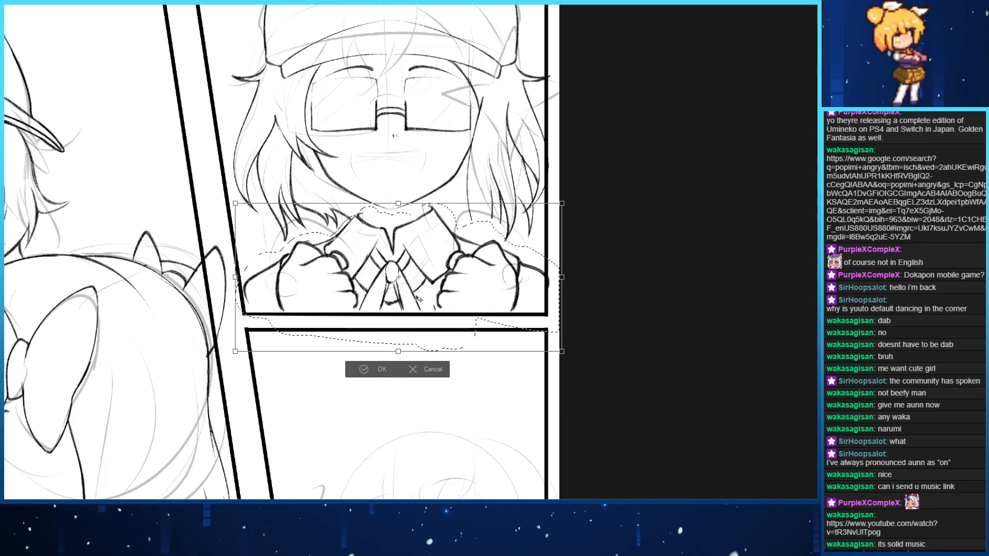
click(380, 369)
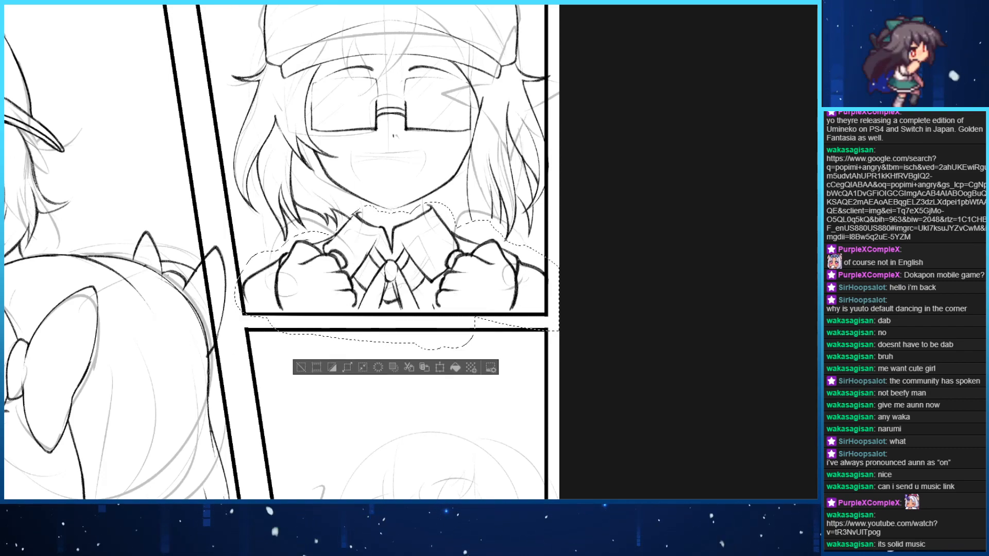
key(ctrl+d)
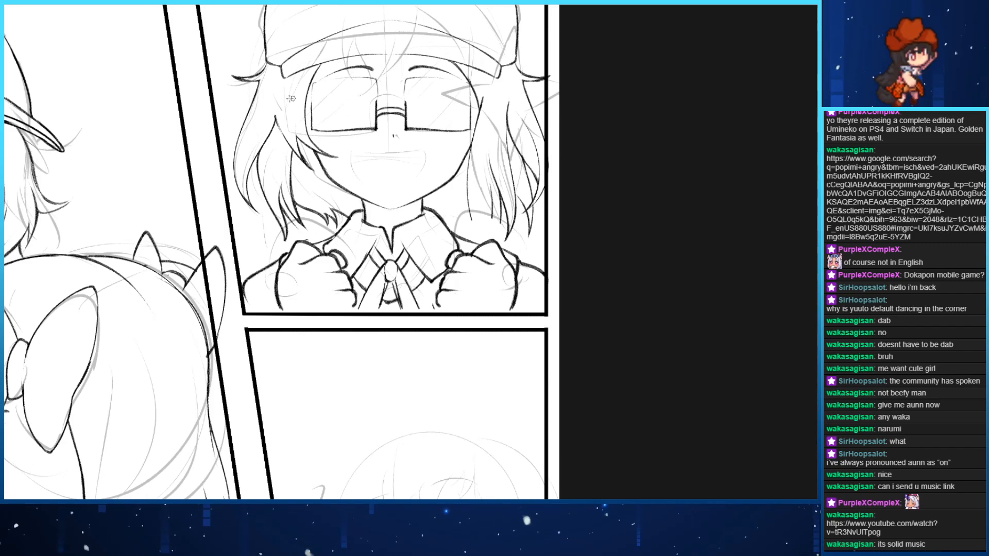
Ink the upper lip of the girl's smile as one shallow curve below the nose, redoing strokes that miss
drag(379, 201, 131, 230)
scroll(354, 268, up, 3)
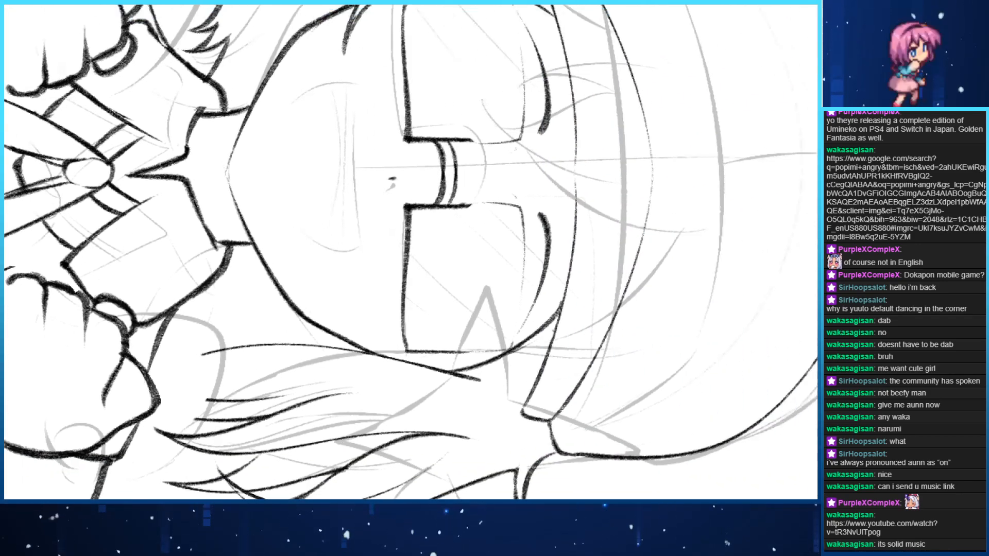
drag(341, 167, 309, 228)
drag(320, 145, 312, 325)
key(ctrl+z)
drag(306, 193, 322, 337)
drag(314, 148, 308, 241)
key(Delete)
drag(344, 318, 317, 272)
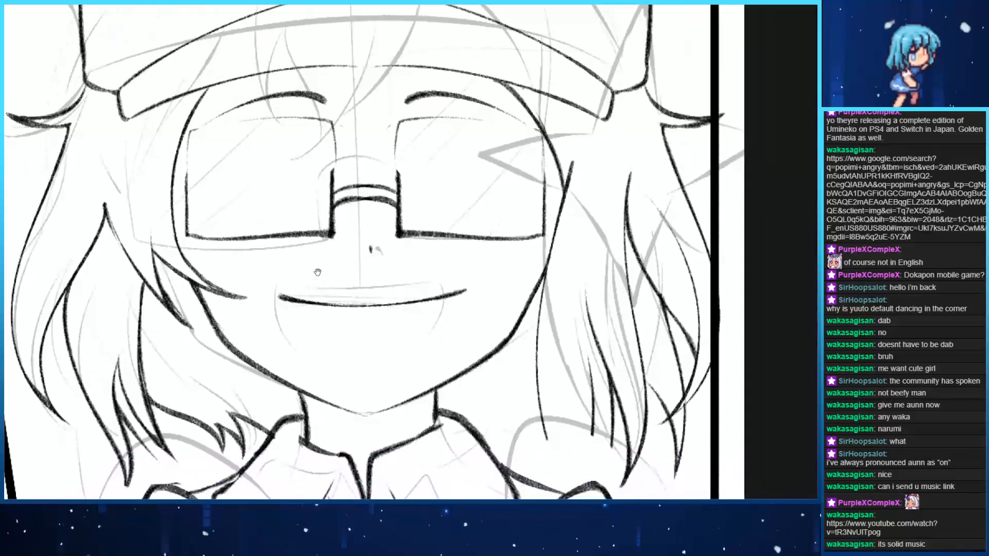
Ink the two inward-curving sides of the open mouth and trim the upper lip's overhang at the right corner
mouse_move(278, 307)
mouse_down()
mouse_move(317, 370)
mouse_move(330, 376)
mouse_move(330, 364)
mouse_up()
key(ctrl+z)
drag(465, 291, 430, 350)
key(ctrl+z)
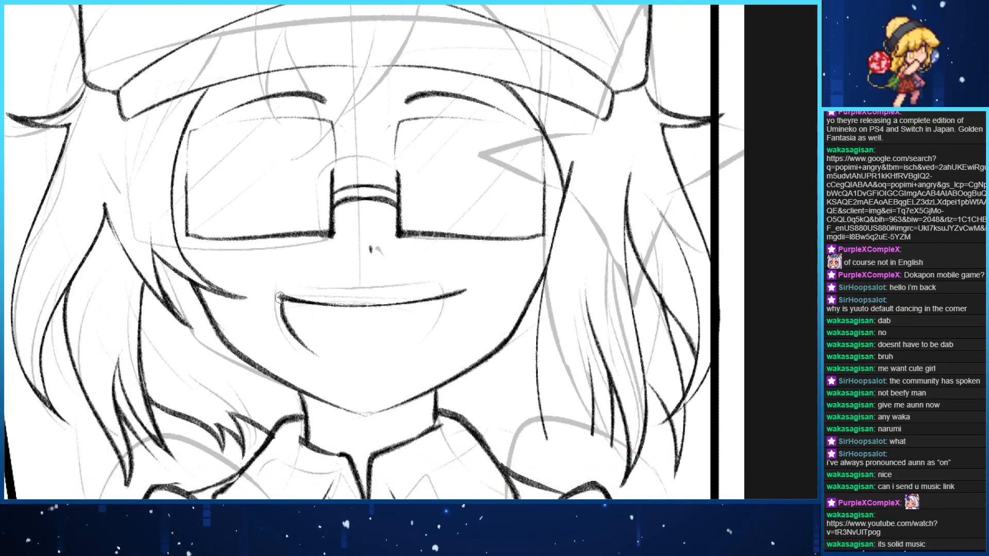
key(ctrl+z)
drag(278, 309, 309, 360)
drag(454, 291, 428, 352)
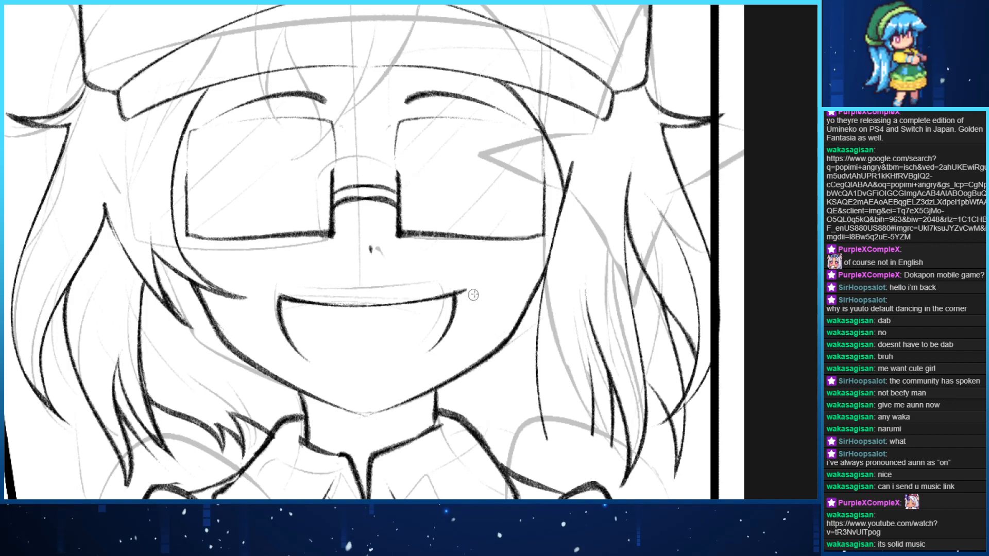
key(ctrl+z)
drag(456, 293, 430, 351)
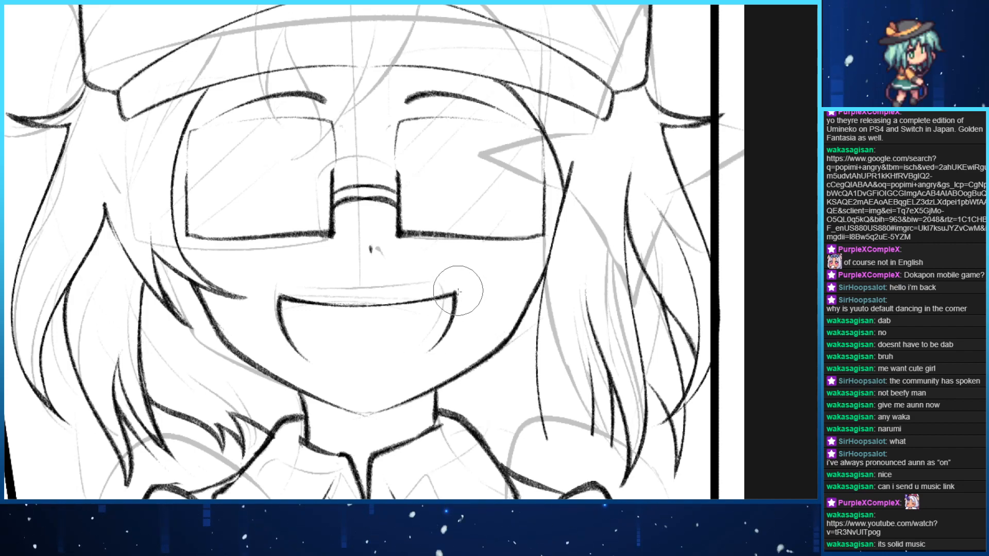
Ink a thin teeth line just below the upper lip, running from one mouth corner to the other
key(End)
key(End)
key(End)
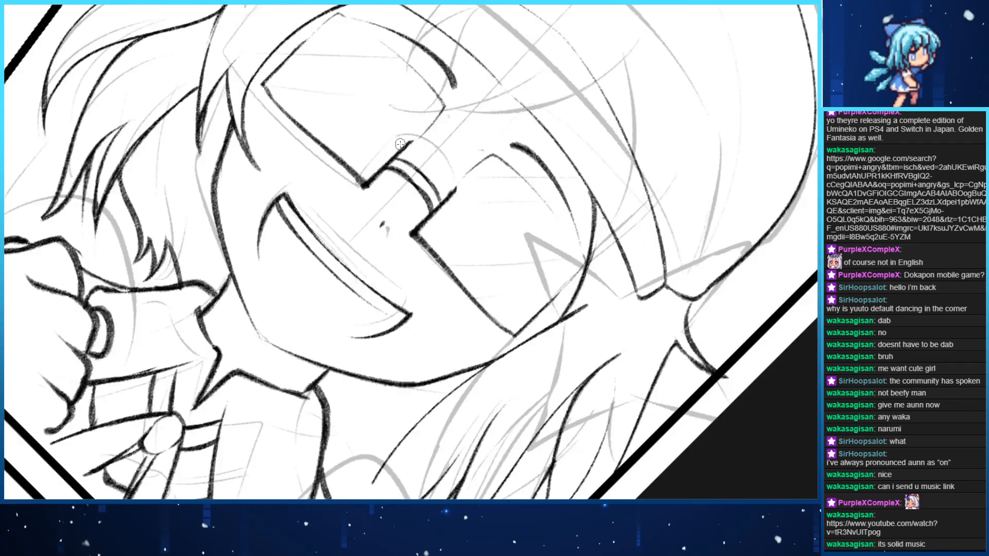
key(ctrl+z)
mouse_move(326, 144)
mouse_down()
mouse_move(357, 284)
mouse_move(382, 312)
mouse_move(334, 129)
mouse_move(363, 283)
mouse_move(381, 311)
mouse_move(329, 144)
mouse_move(382, 304)
mouse_move(340, 175)
mouse_up()
key(ctrl+z)
key(ctrl+z)
key(ctrl+z)
key(ctrl+z)
mouse_move(340, 175)
mouse_down()
mouse_move(329, 145)
mouse_move(385, 309)
mouse_move(329, 216)
mouse_up()
key(ctrl+z)
key(Left)
key(Left)
key(Left)
key(Left)
key(Left)
key(Left)
key(Right)
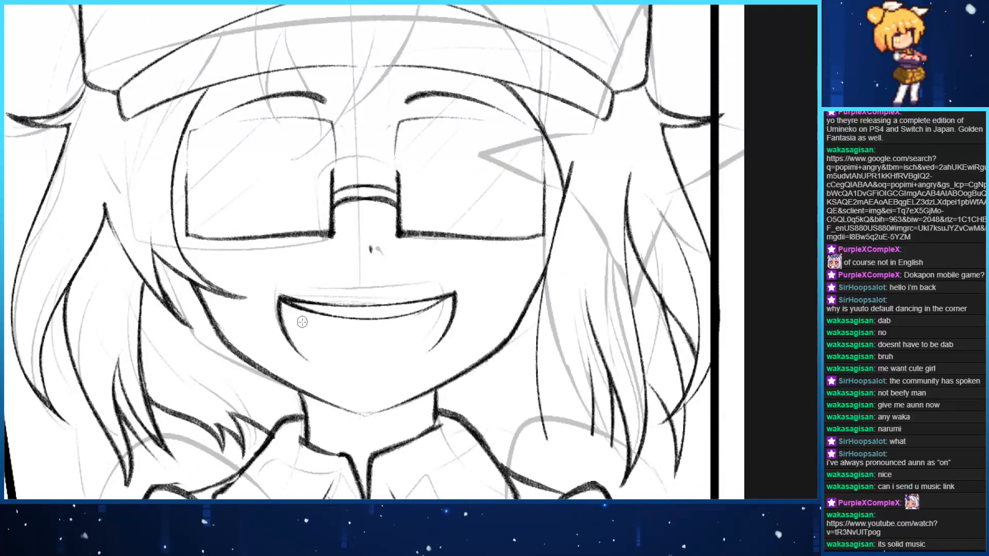
Ink a short curved line inside each mouth corner, joining the teeth line to the mouth's sides
drag(284, 331, 355, 315)
key(ctrl+z)
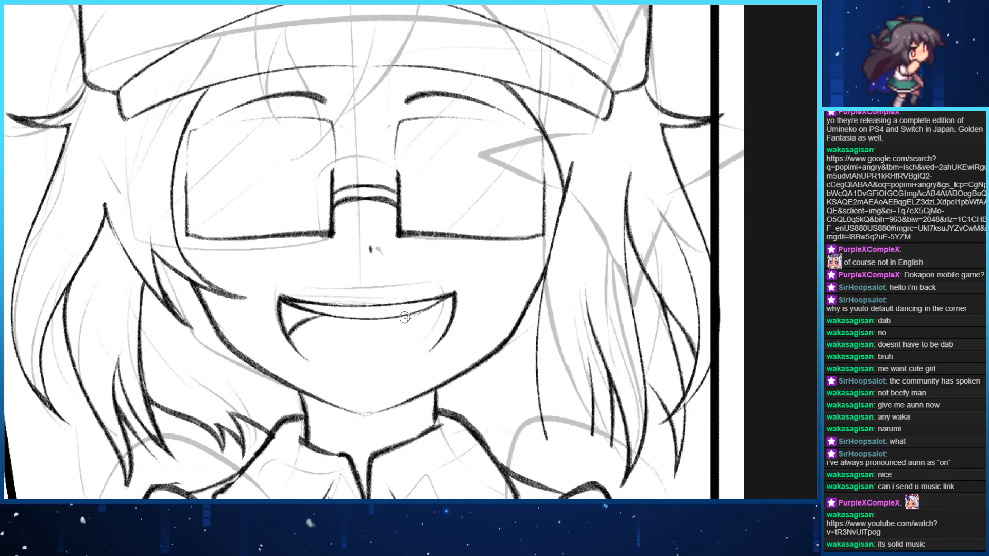
mouse_move(428, 310)
mouse_down()
mouse_move(443, 337)
mouse_move(423, 310)
mouse_up()
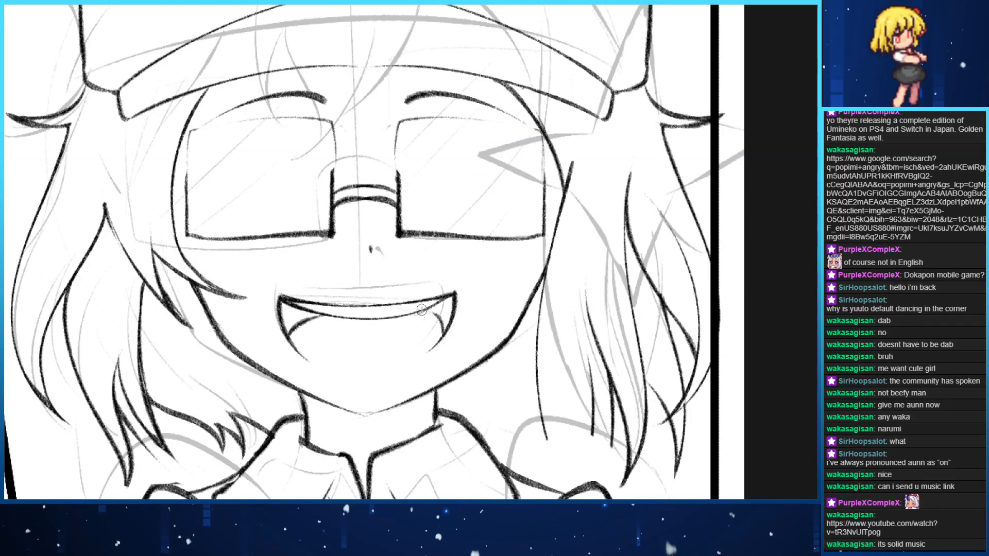
Examine the inked mouth against the whole face and the surrounding panel
key(Right)
key(Right)
key(Right)
key(Right)
key(Right)
key(Right)
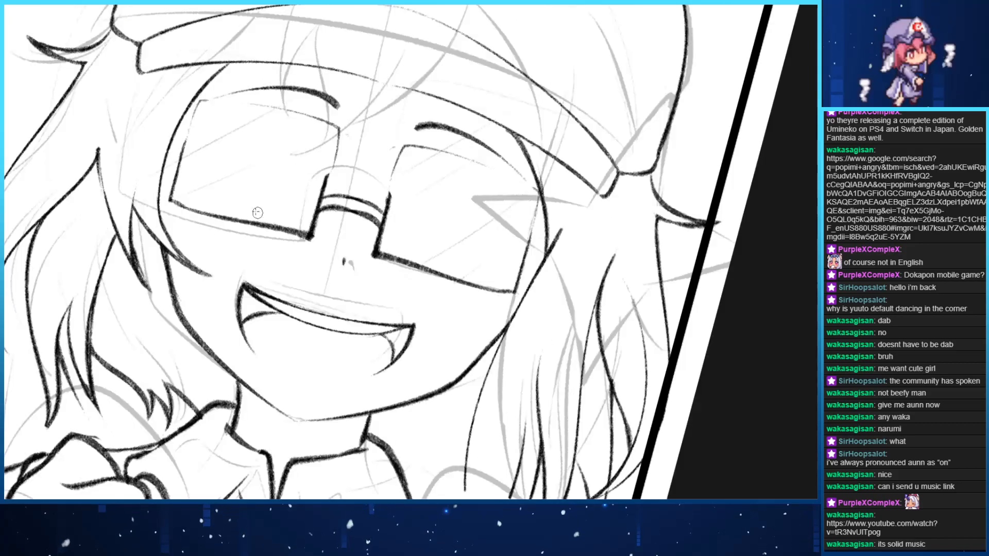
key(Down)
key(Down)
key(Down)
key(Left)
key(Left)
key(Left)
key(Left)
key(Left)
key(Left)
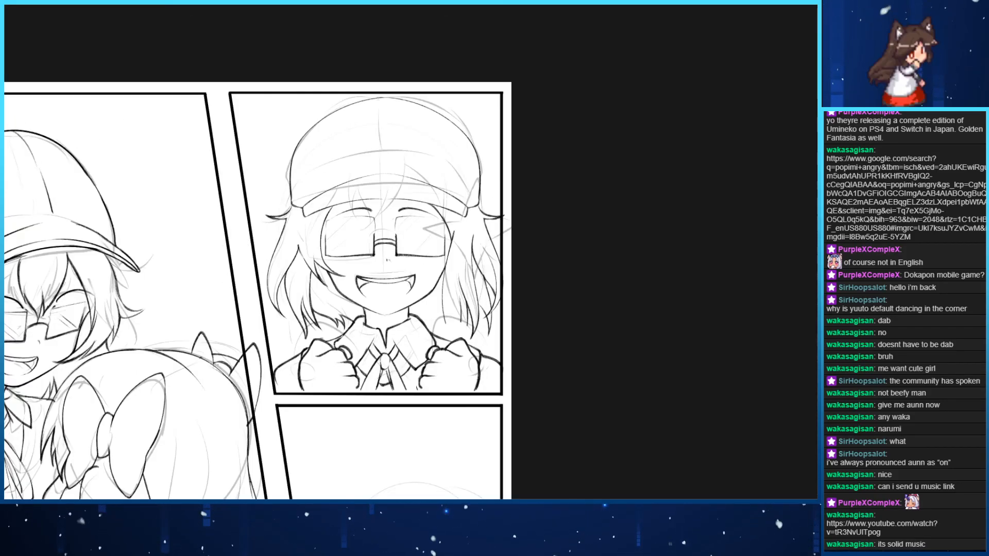
Erase the upper lip line of the mouth, undoing eraser strokes that remove too much
key(Up)
key(Up)
key(Up)
key(Right)
key(Right)
key(e)
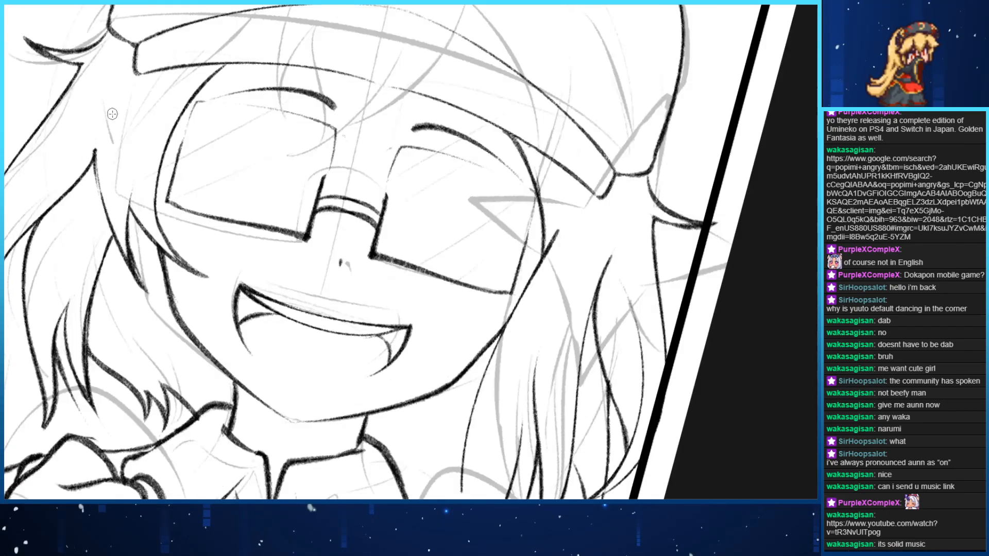
mouse_move(256, 242)
mouse_down()
mouse_move(262, 286)
mouse_move(242, 278)
mouse_up()
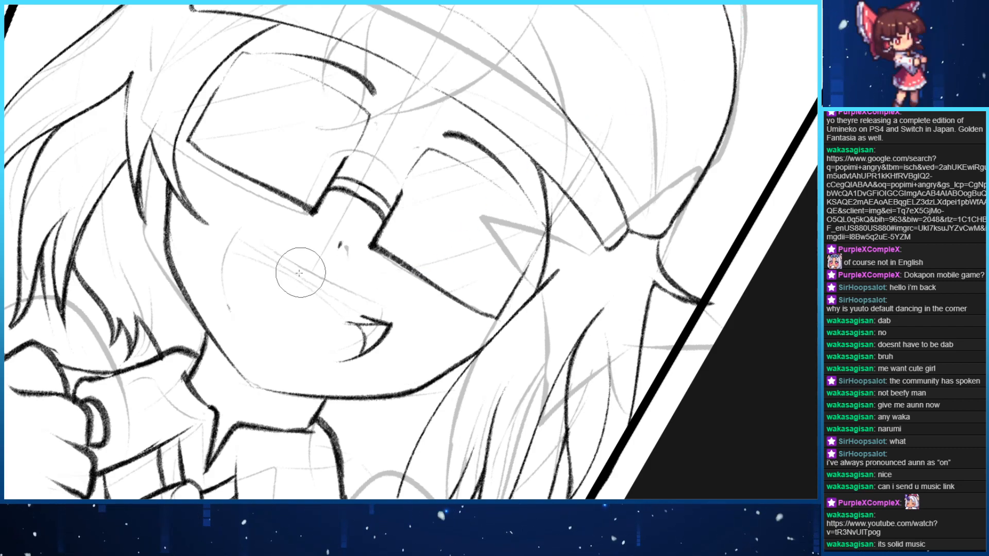
key(ctrl+z)
mouse_move(251, 246)
mouse_down()
mouse_move(259, 261)
mouse_move(332, 293)
mouse_up()
key(ctrl+z)
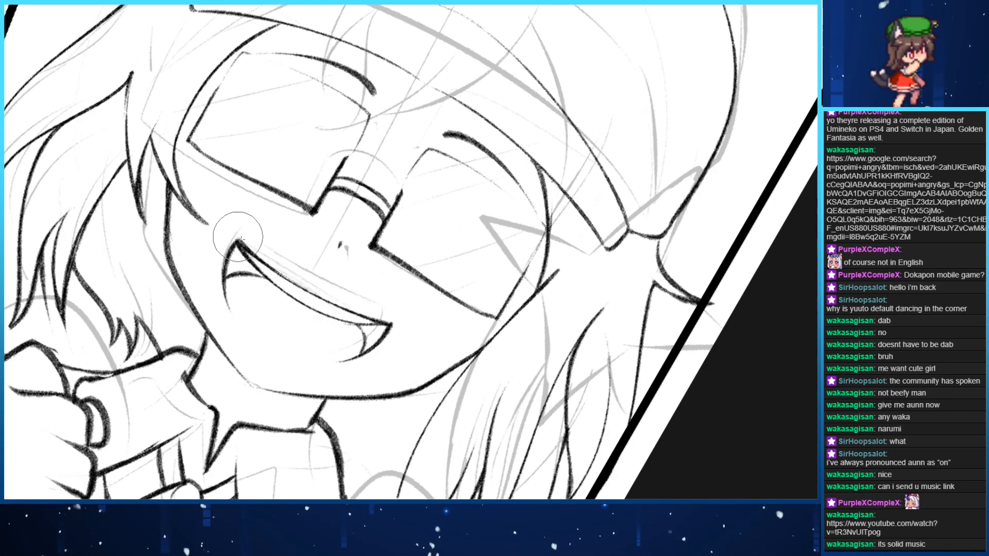
drag(252, 256, 303, 287)
Try to re-ink the upper lip line from the mouth's left corner, and undo the strokes
key(End)
key(End)
mouse_move(272, 147)
mouse_down()
mouse_move(304, 229)
mouse_move(336, 275)
mouse_up()
key(p)
mouse_move(266, 159)
mouse_down()
mouse_move(355, 303)
mouse_move(275, 176)
mouse_up()
key(ctrl+z)
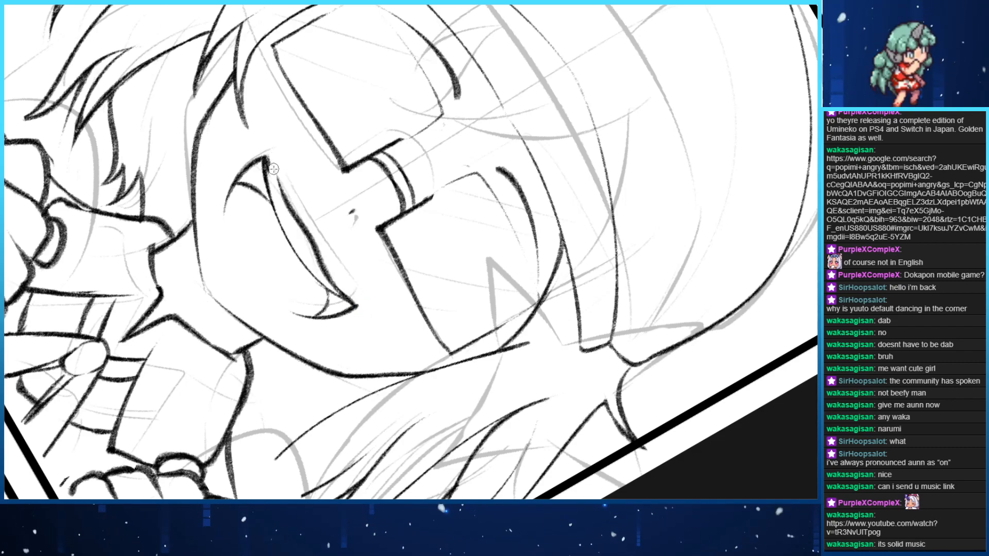
key(ctrl+z)
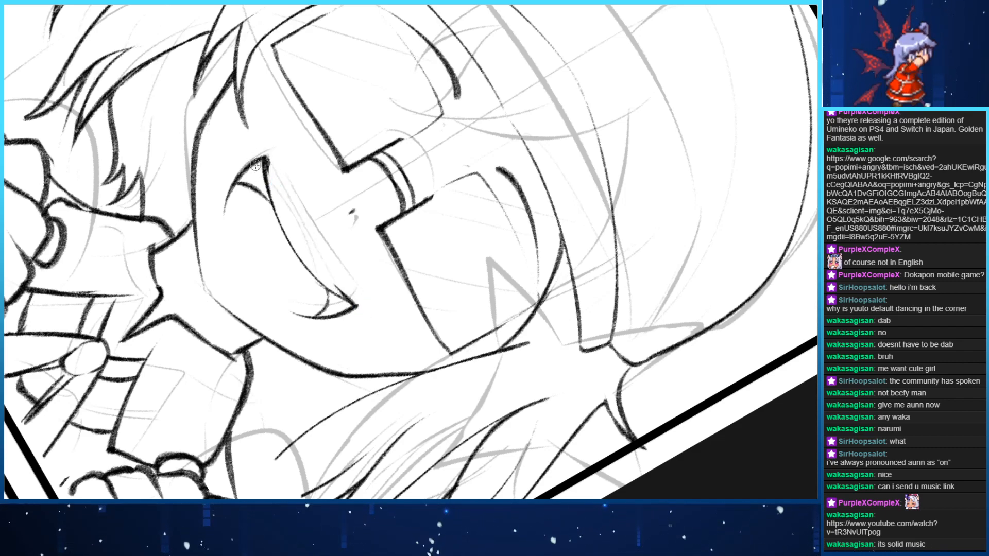
Erase the left corner and left side of the mouth, leaving the short inner curve
key(e)
mouse_move(255, 166)
mouse_down()
mouse_move(283, 201)
mouse_move(213, 229)
mouse_up()
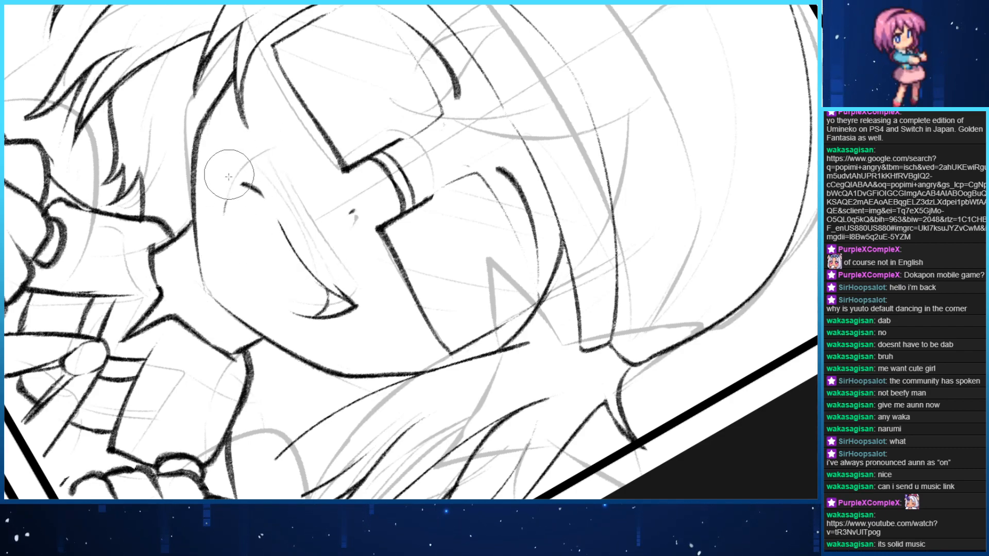
key(End)
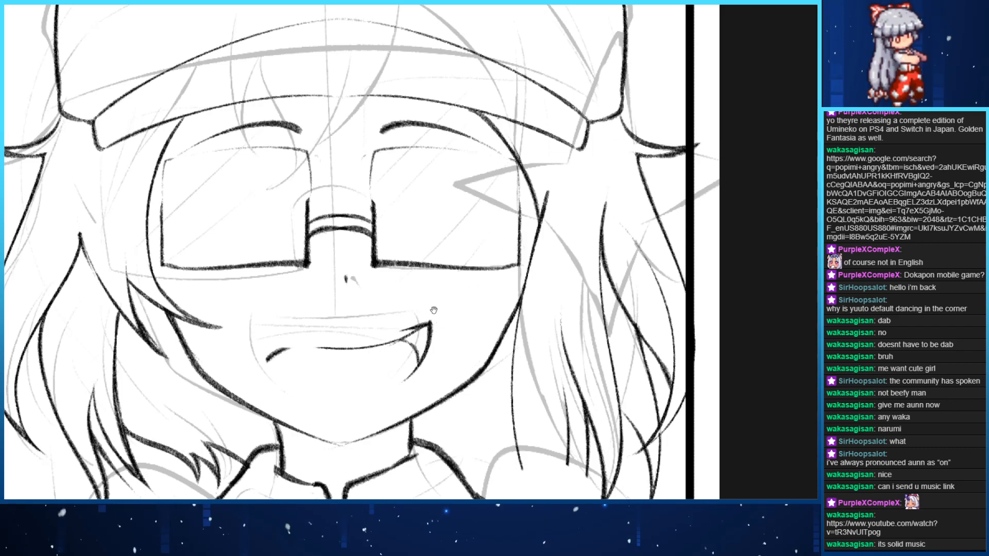
Re-ink the open mouth with a thicker upper lip, rounded corners and curved sides, undoing unsatisfactory strokes
drag(346, 282, 410, 236)
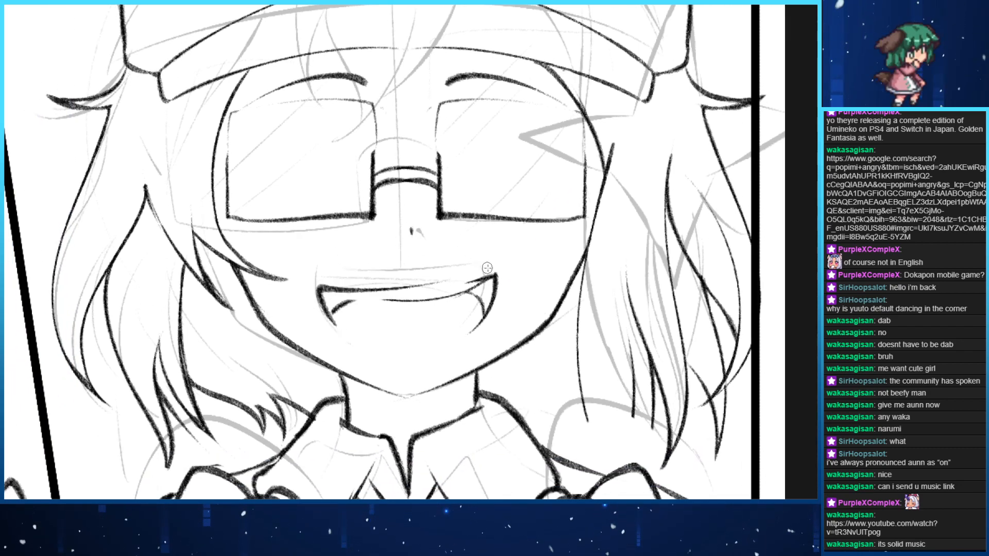
drag(484, 277, 341, 309)
key(ctrl+z)
mouse_move(490, 275)
mouse_down()
mouse_move(332, 278)
mouse_move(344, 309)
mouse_up()
key(ctrl+z)
mouse_move(495, 275)
mouse_down()
mouse_move(338, 284)
mouse_move(332, 321)
mouse_move(352, 344)
mouse_up()
key(ctrl+z)
drag(330, 285, 365, 345)
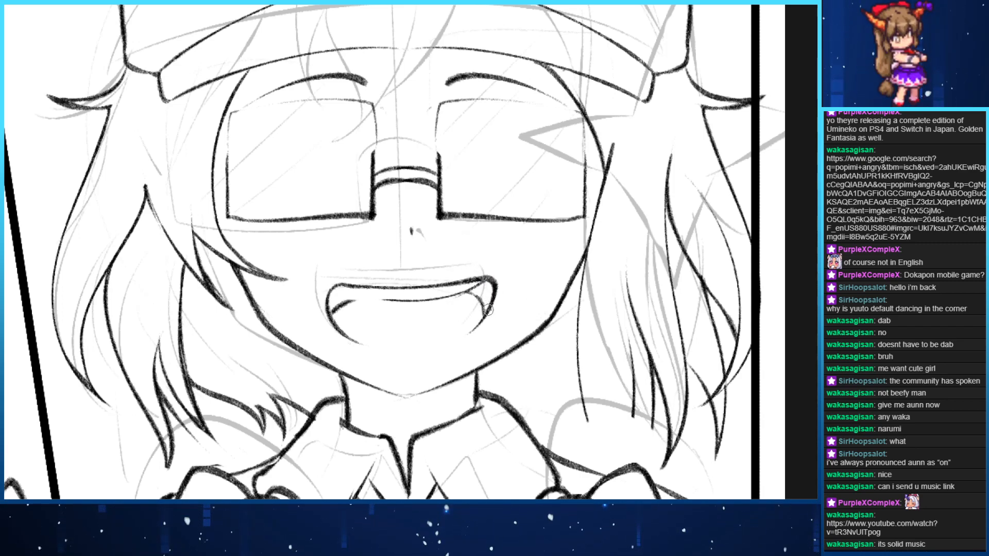
drag(486, 314, 449, 341)
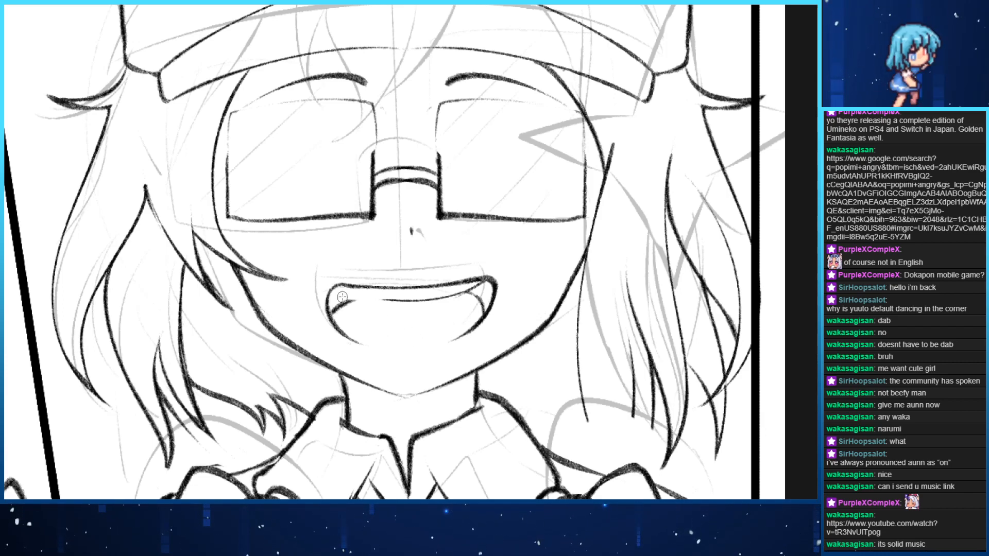
Complete the upper teeth line inside the mouth from the left corner to the middle
drag(342, 296, 423, 294)
drag(339, 290, 427, 296)
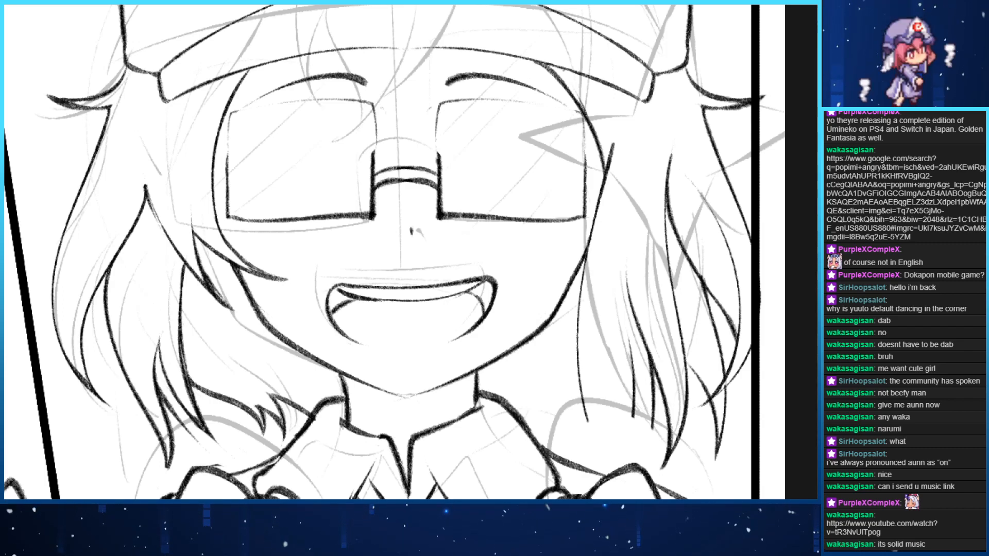
drag(460, 309, 393, 243)
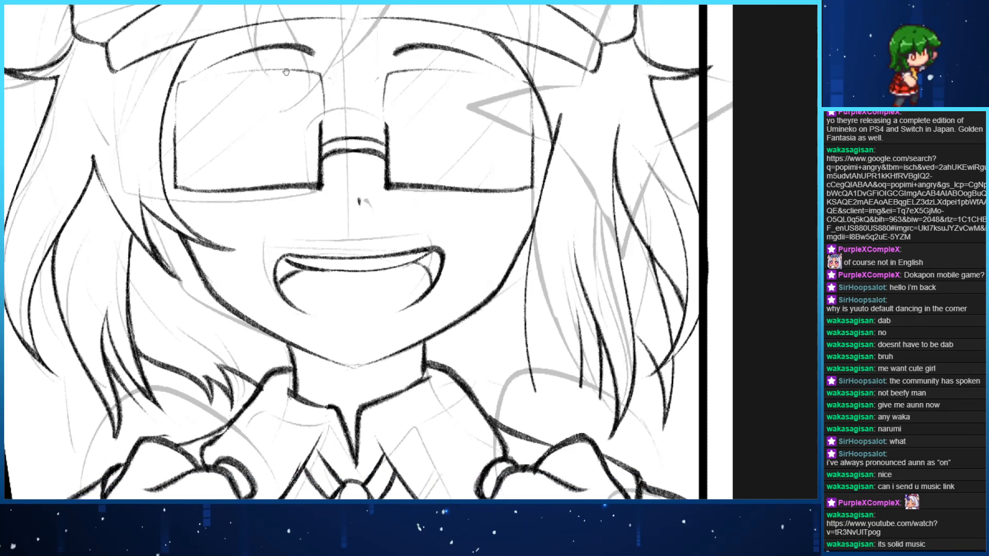
key(ctrl+minus)
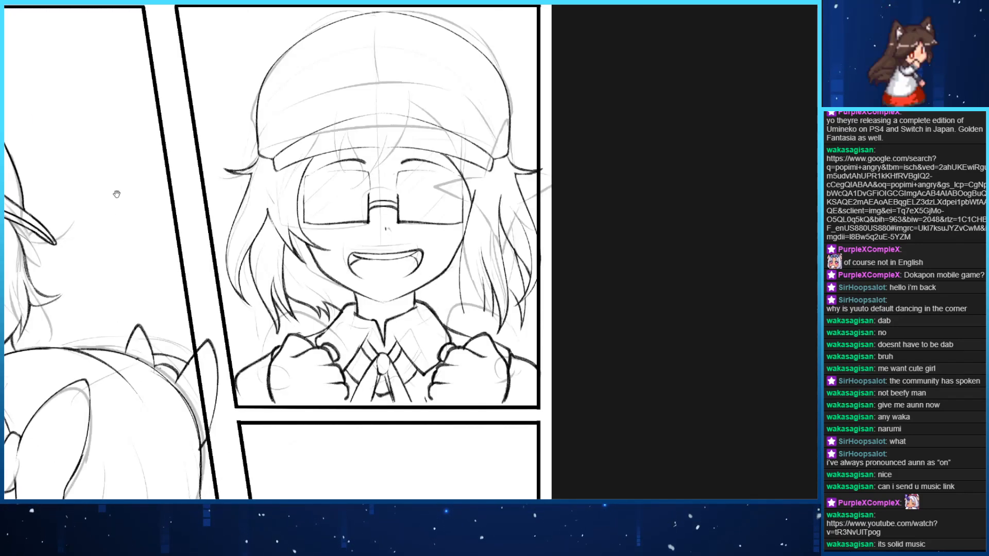
scroll(294, 385, down, 3)
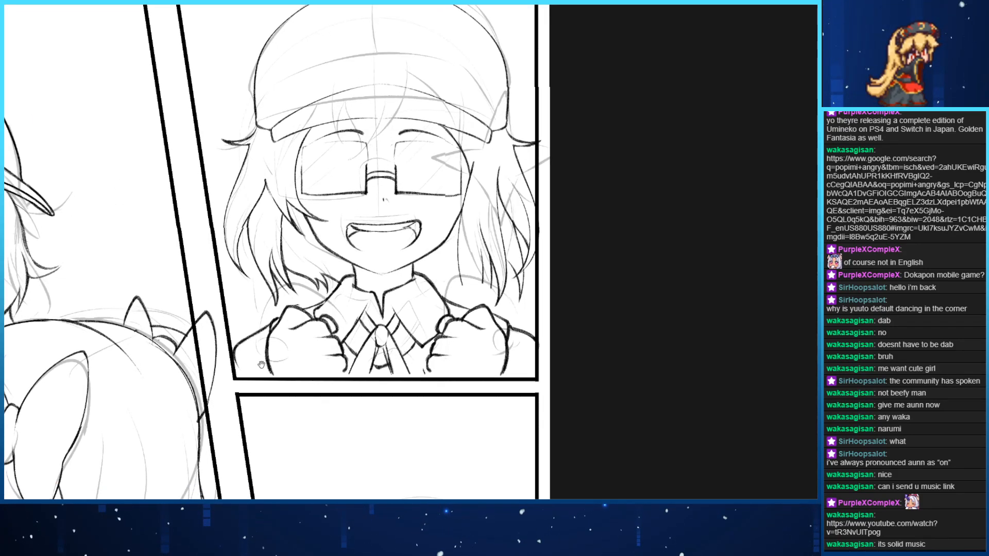
Ink the left cheek and jaw line down to the chin of the round-eyed girl in the next panel, undoing unsatisfactory strokes
drag(234, 315, 192, 229)
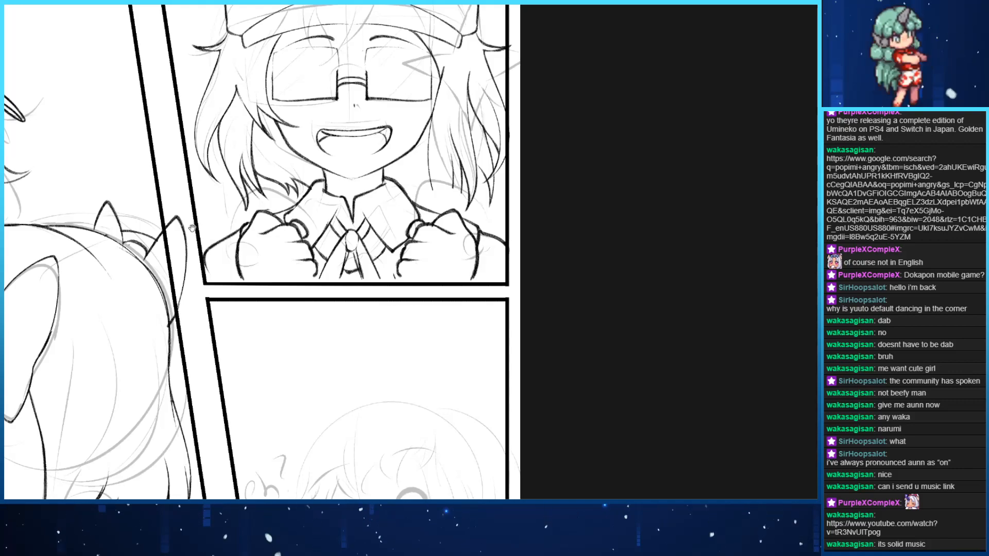
drag(224, 269, 383, 263)
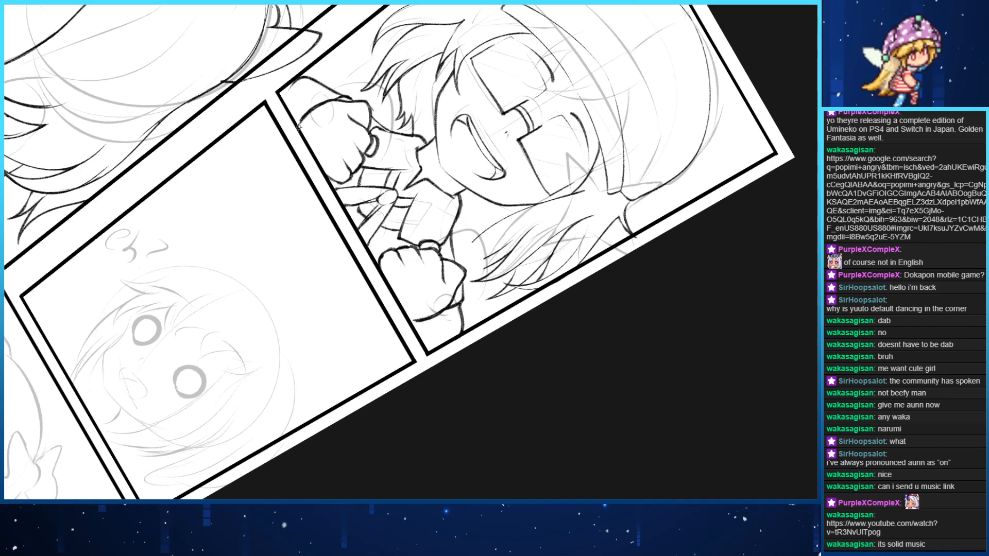
key(Home)
scroll(244, 110, down, 3)
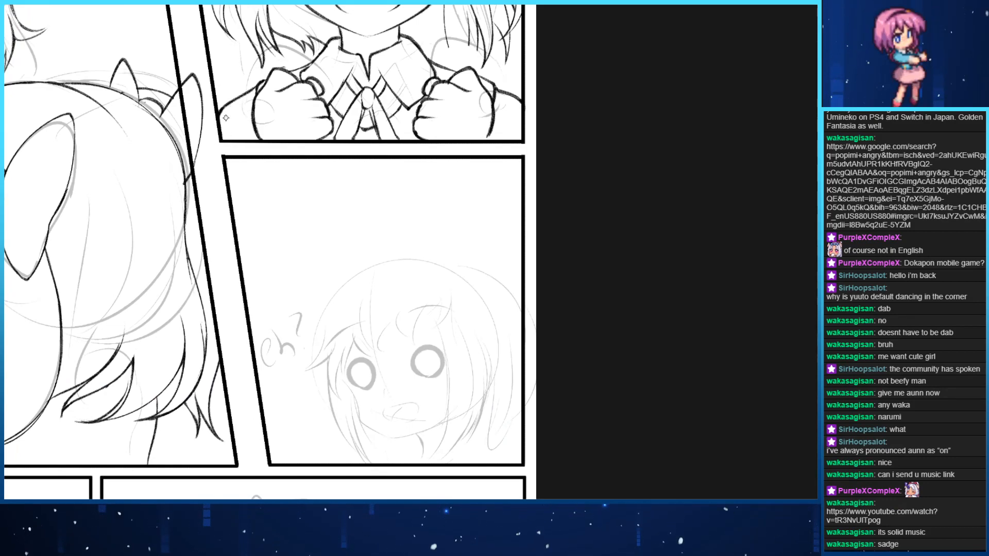
scroll(229, 111, down, 3)
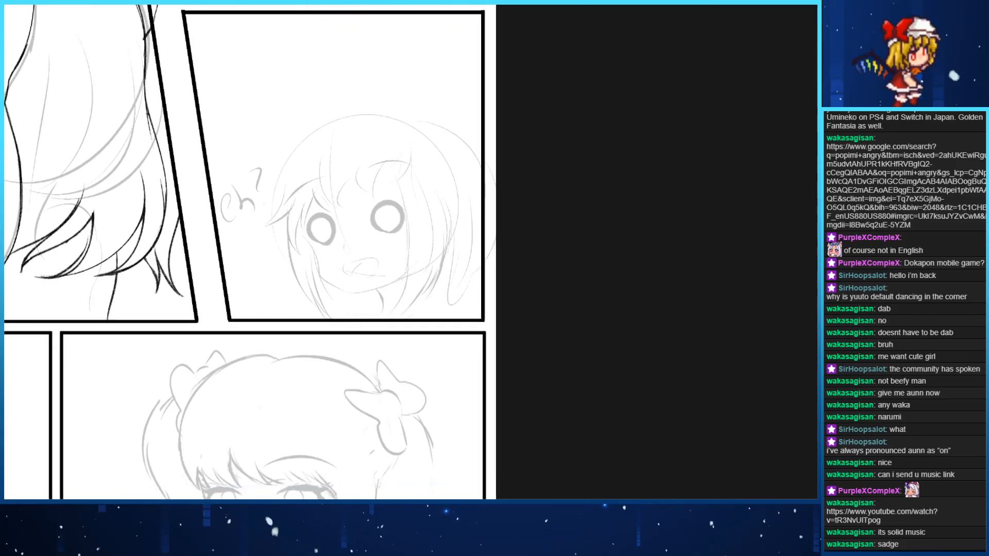
key(ctrl+plus)
key(ctrl+plus)
scroll(269, 252, up, 2)
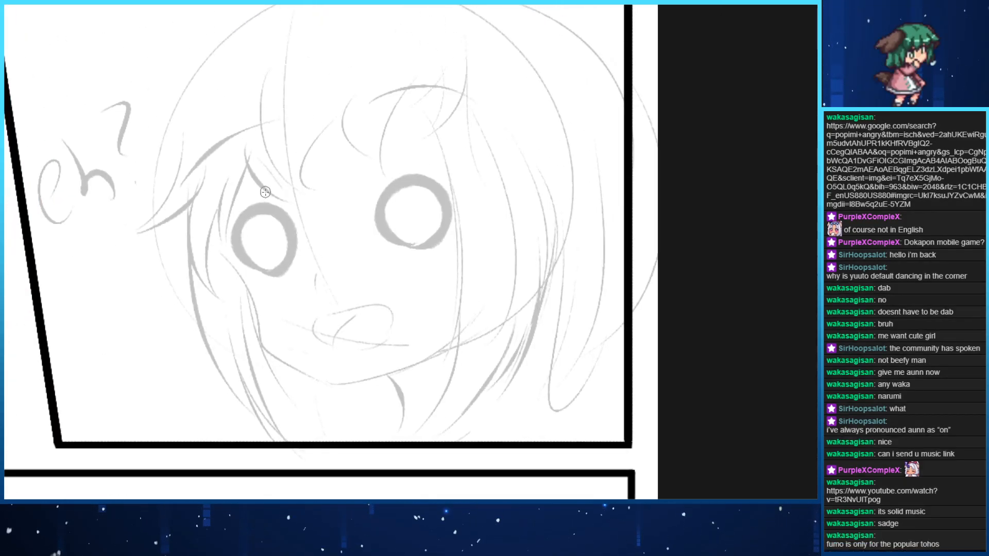
key(Right)
key(ctrl+minus)
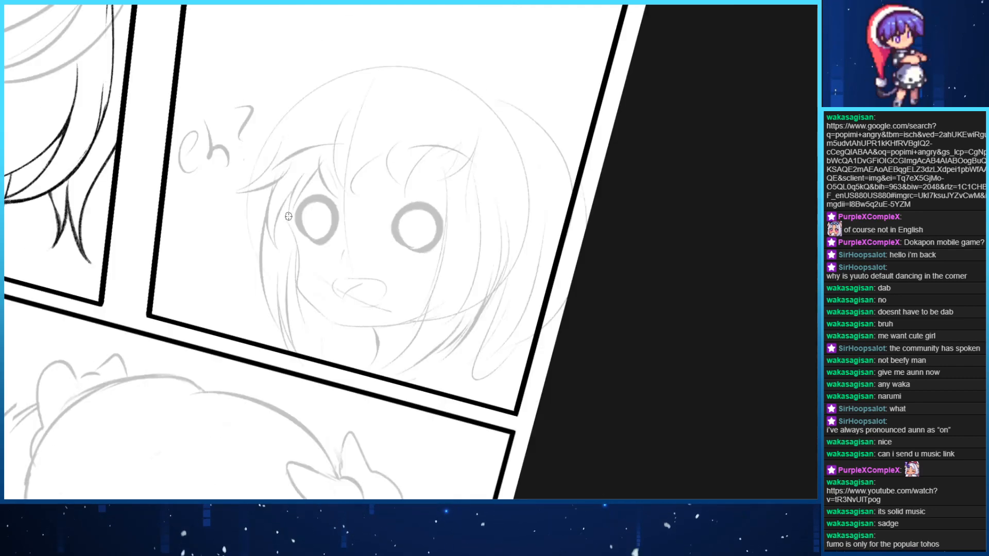
key(Left)
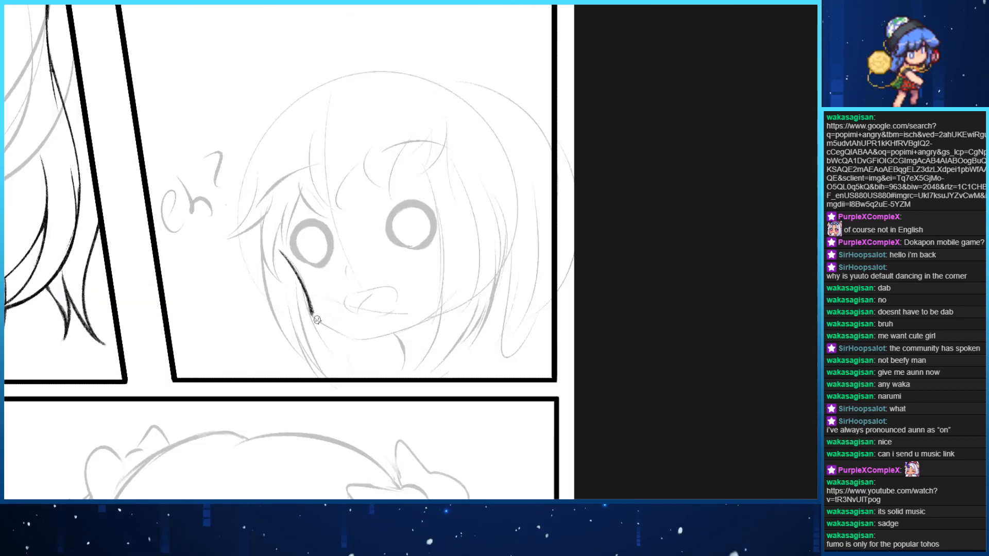
drag(280, 256, 332, 327)
key(ctrl+z)
mouse_move(273, 245)
mouse_down()
mouse_move(309, 307)
mouse_move(363, 335)
mouse_up()
key(ctrl+z)
drag(272, 238, 363, 335)
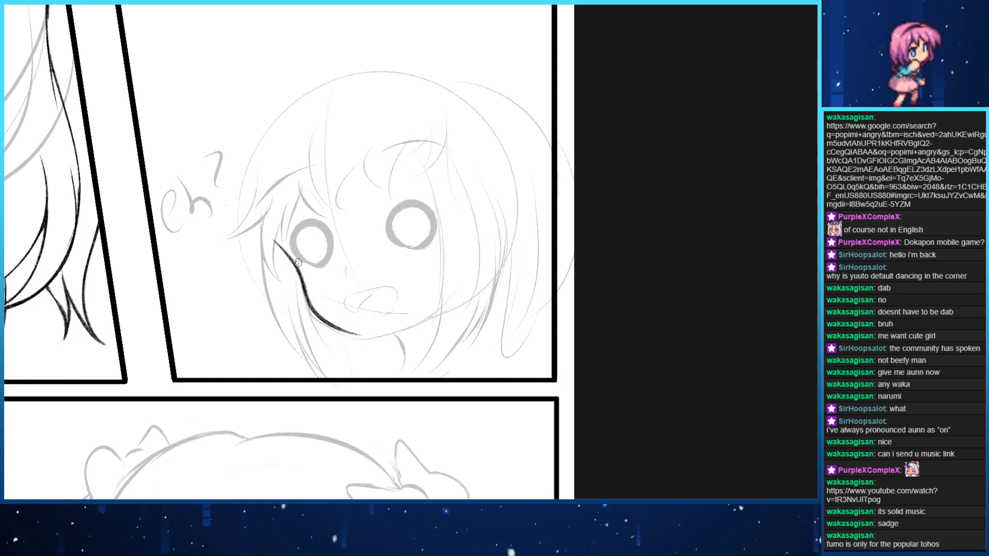
key(ctrl+z)
mouse_move(272, 240)
mouse_down()
mouse_move(326, 318)
mouse_move(379, 335)
mouse_up()
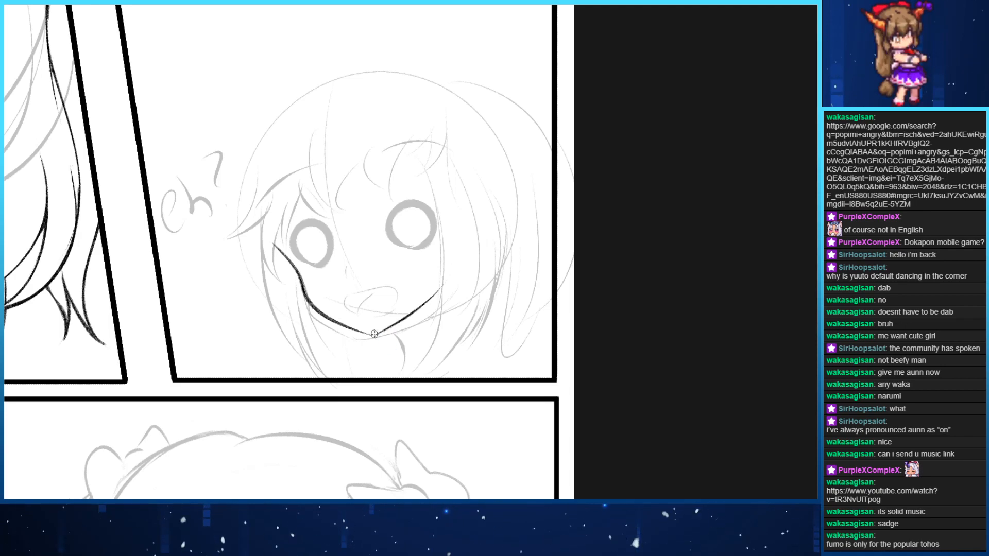
Join and smooth the jaw lines at the chin, and extend the left cheek line up beside the eye
key(End)
key(End)
key(End)
key(End)
key(End)
key(End)
key(End)
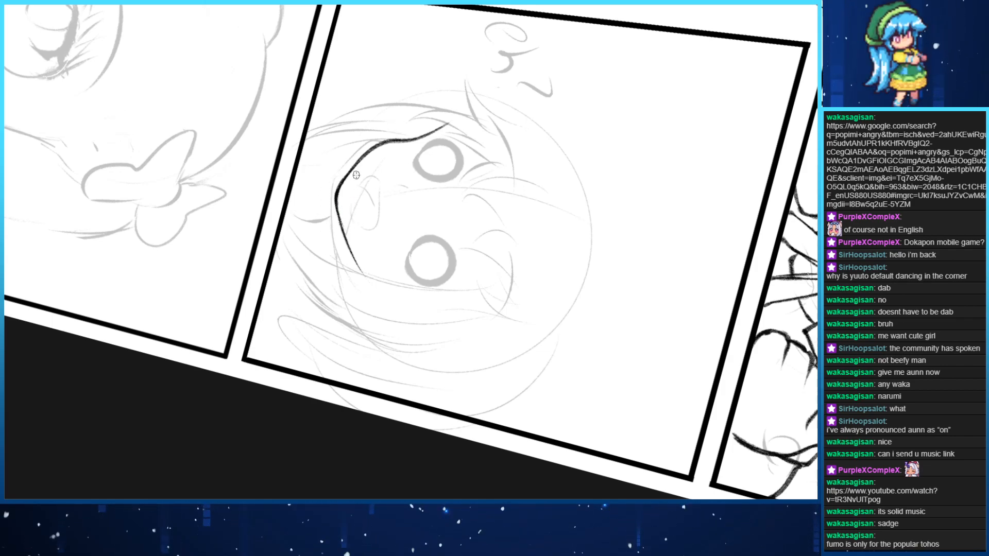
mouse_move(336, 202)
mouse_down()
mouse_move(369, 274)
mouse_move(361, 239)
mouse_move(394, 219)
mouse_up()
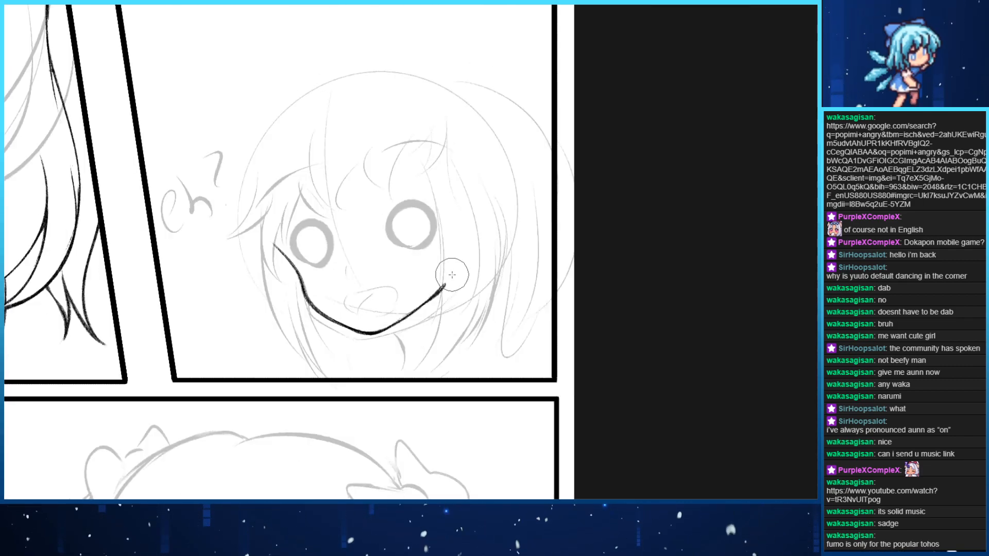
key(ctrl+plus)
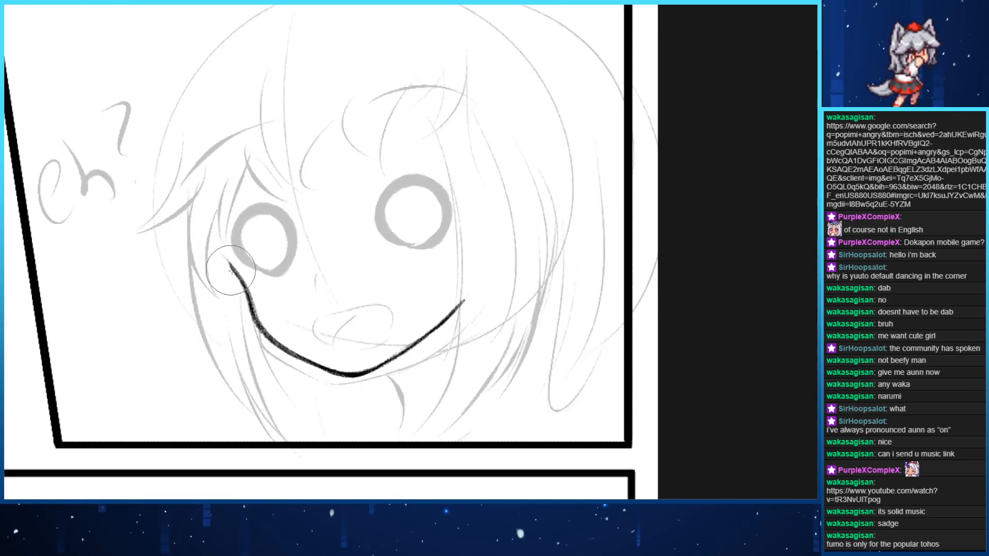
drag(205, 246, 245, 313)
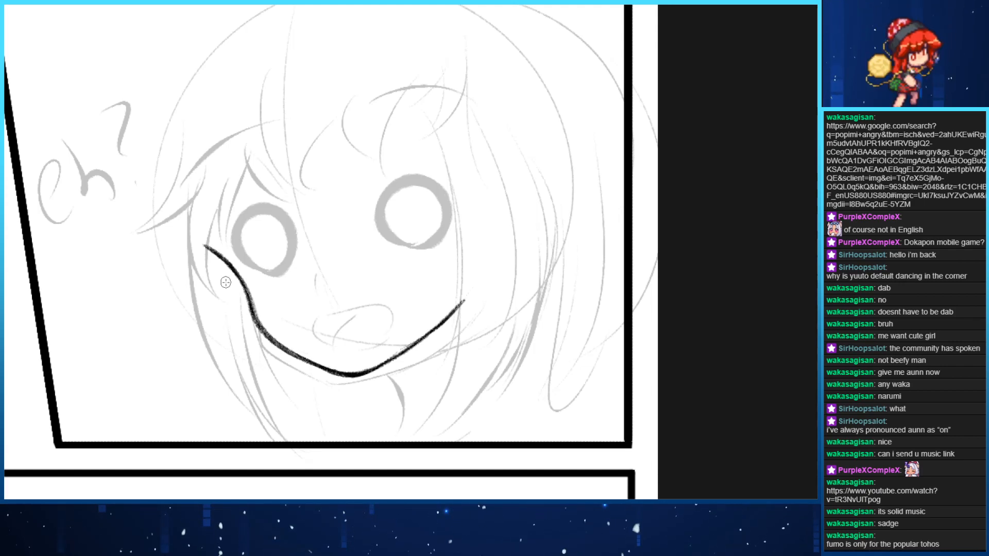
Dot the nose and try several strokes for the upper edge of the open mouth, undoing the unsatisfactory ones
drag(311, 280, 310, 284)
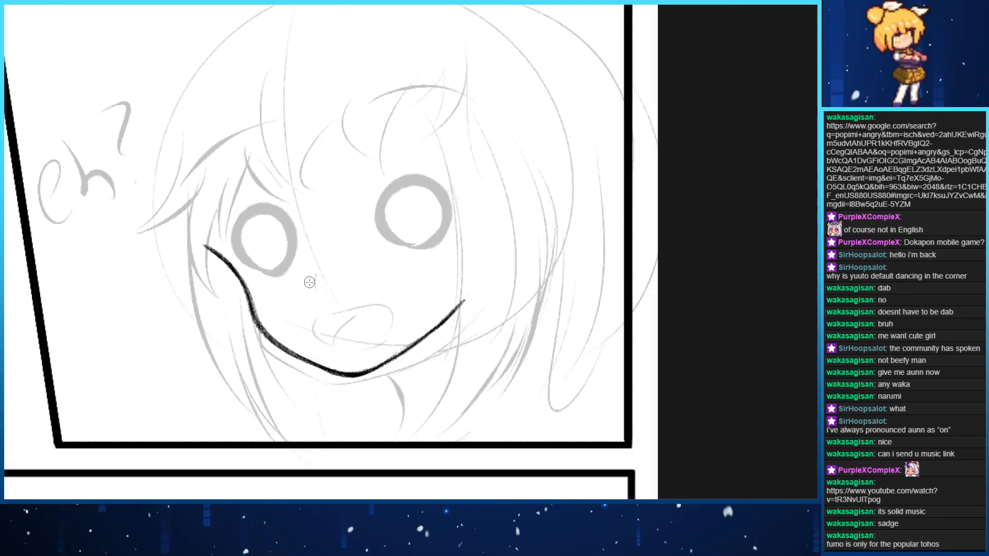
drag(313, 328, 380, 312)
key(ctrl+z)
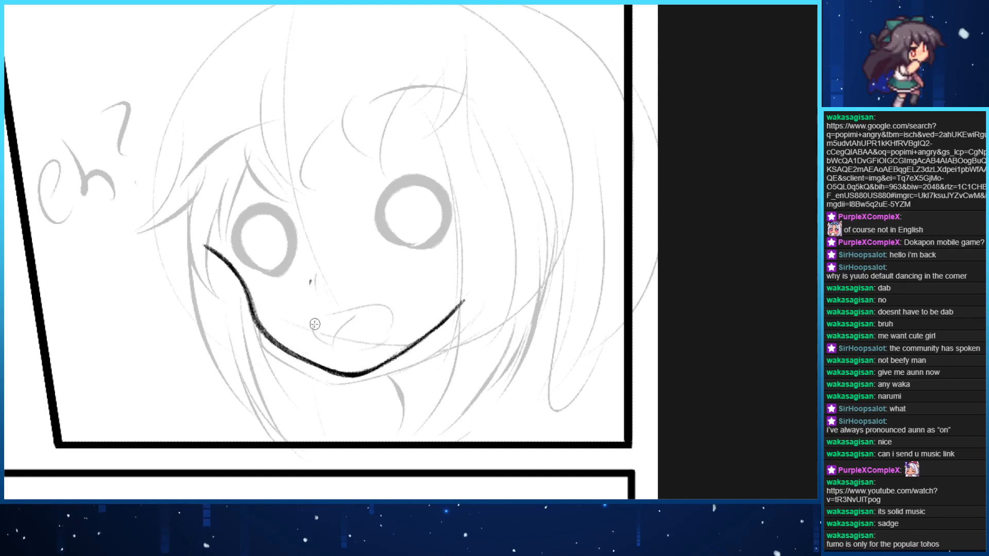
drag(315, 324, 391, 351)
key(ctrl+z)
drag(311, 324, 393, 348)
key(ctrl+z)
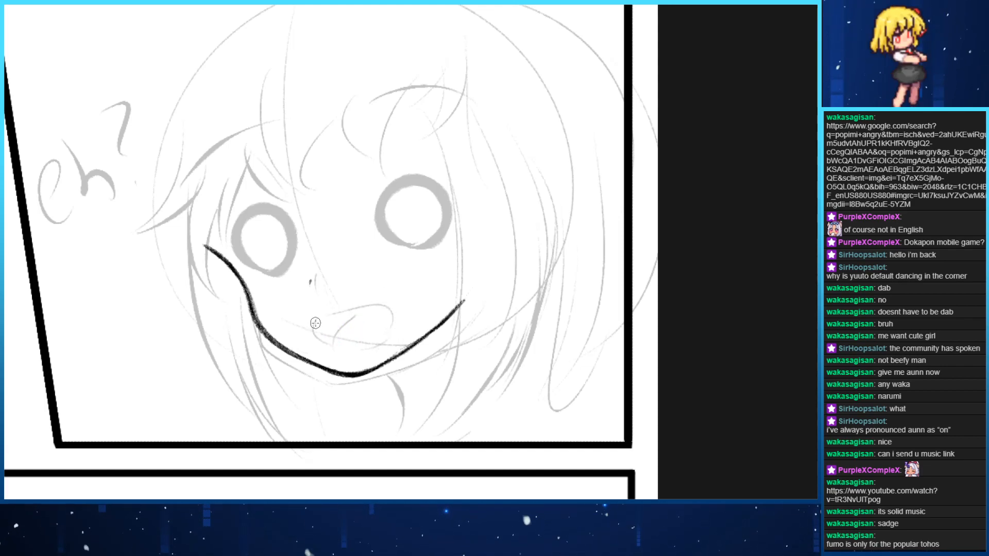
drag(311, 322, 393, 332)
key(ctrl+z)
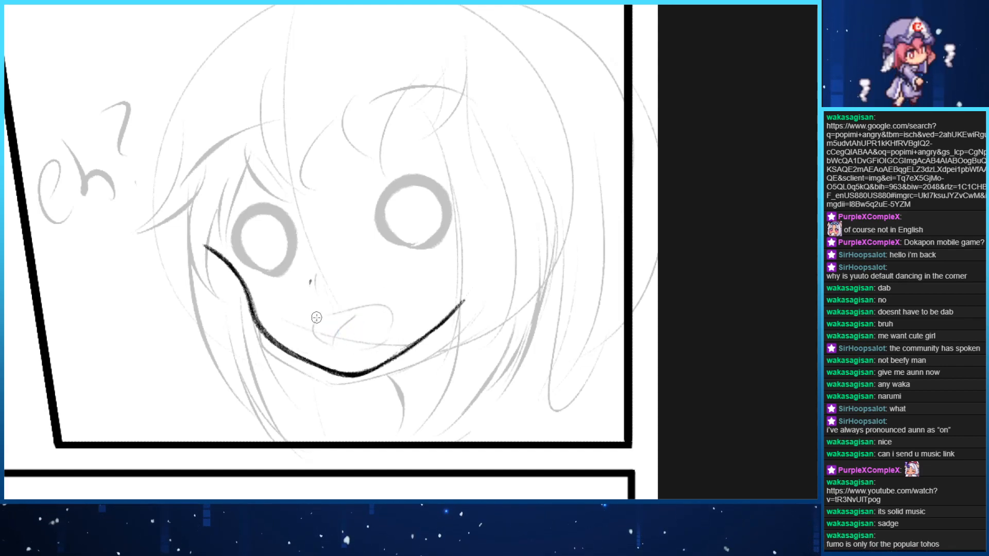
mouse_move(318, 316)
mouse_down()
mouse_move(386, 295)
mouse_move(389, 323)
mouse_up()
key(ctrl+z)
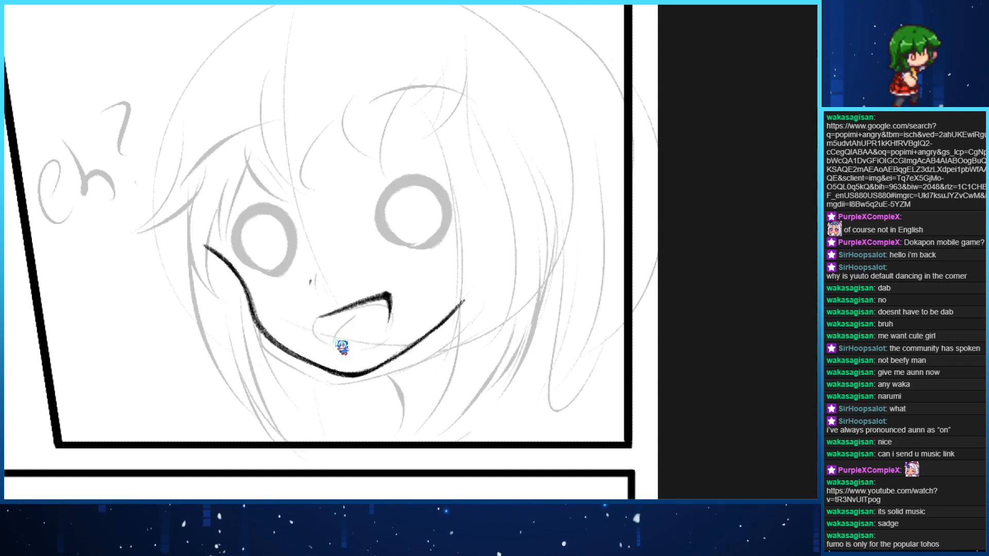
Ink the open mouth with a thick upper lip, pointed left corner, inner curve and rounded right side, redoing unsatisfactory strokes
key(ctrl+z)
mouse_move(329, 347)
mouse_down()
mouse_move(391, 314)
mouse_move(360, 346)
mouse_move(358, 315)
mouse_move(333, 329)
mouse_move(380, 345)
mouse_up()
key(ctrl+z)
key(e)
key(p)
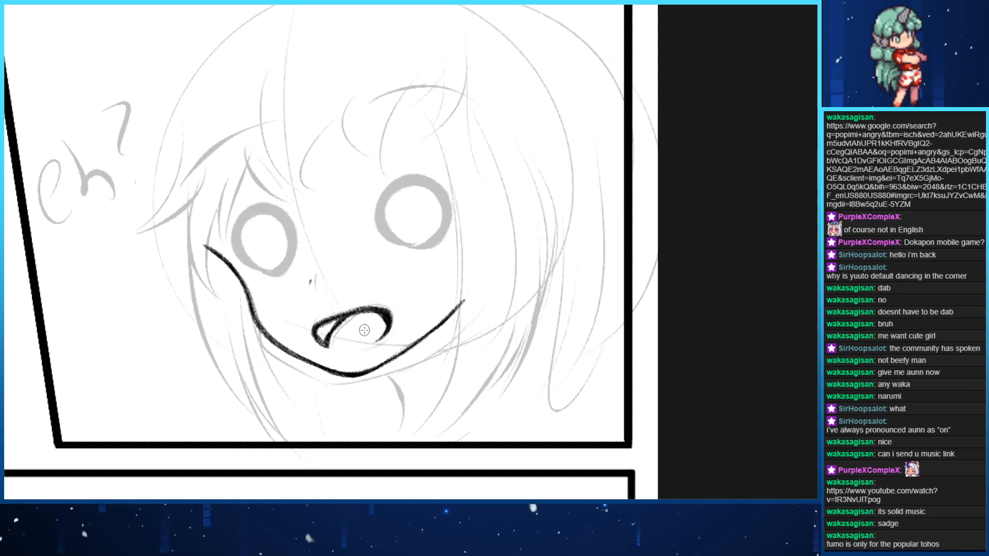
key(ctrl+z)
mouse_move(385, 310)
mouse_down()
mouse_move(391, 330)
mouse_move(371, 355)
mouse_up()
key(ctrl+z)
drag(385, 310, 372, 353)
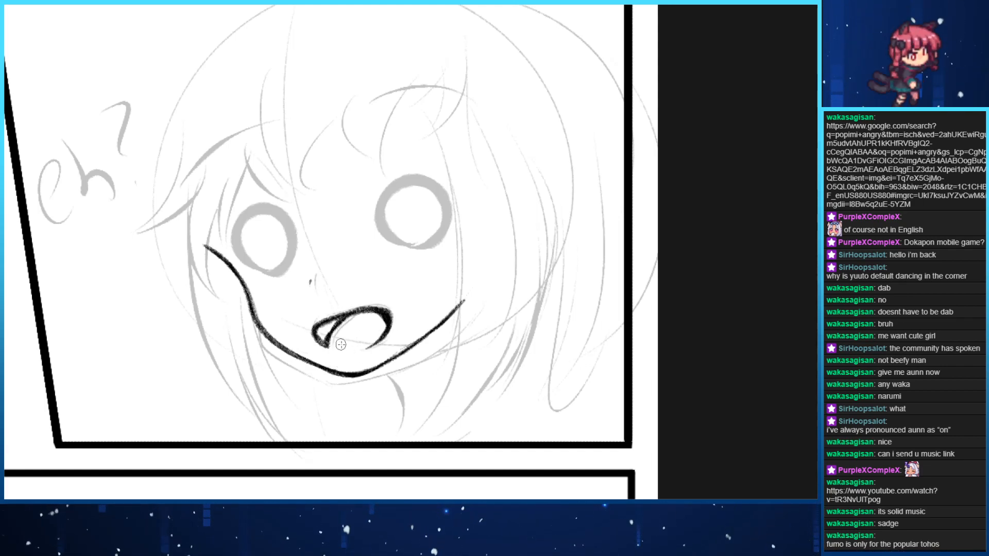
key(ctrl+z)
drag(387, 309, 370, 355)
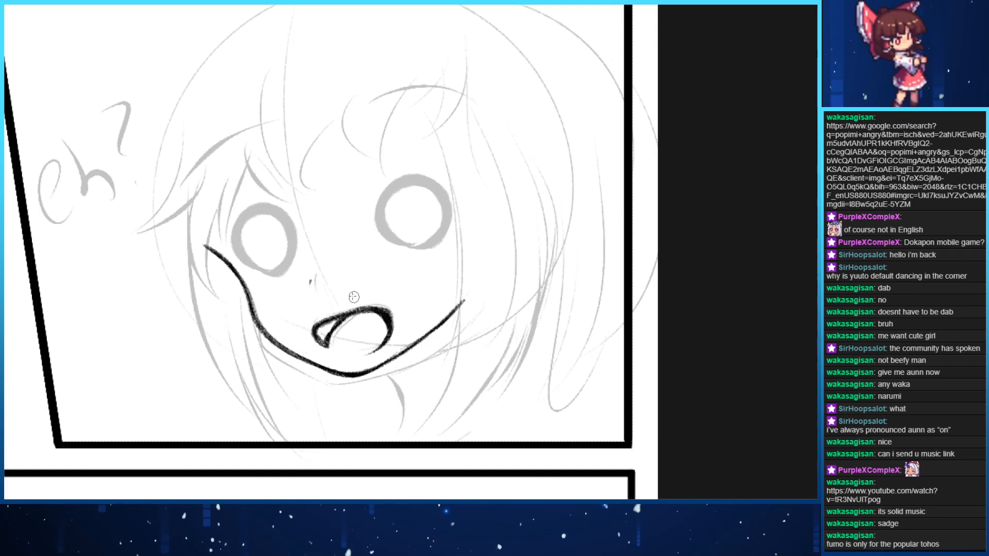
Ink an oval outline for the left eye over the sketched ring, undoing unsatisfactory attempts
key(End)
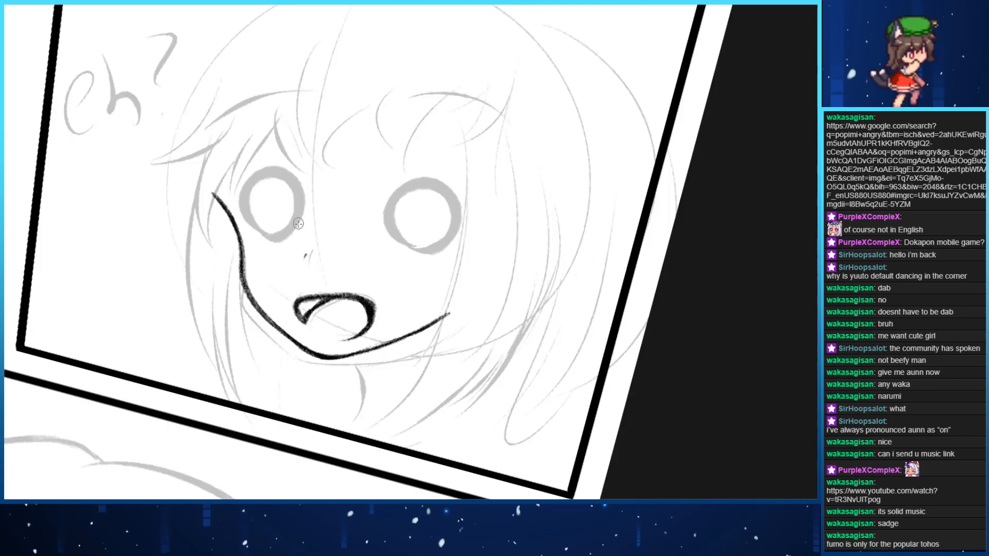
mouse_move(251, 230)
mouse_down()
mouse_move(301, 185)
mouse_move(288, 242)
mouse_move(269, 234)
mouse_up()
key(ctrl+z)
drag(282, 181, 277, 245)
key(ctrl+z)
key(ctrl+z)
mouse_move(283, 181)
mouse_down()
mouse_move(278, 246)
mouse_move(253, 242)
mouse_move(275, 242)
mouse_up()
key(ctrl+z)
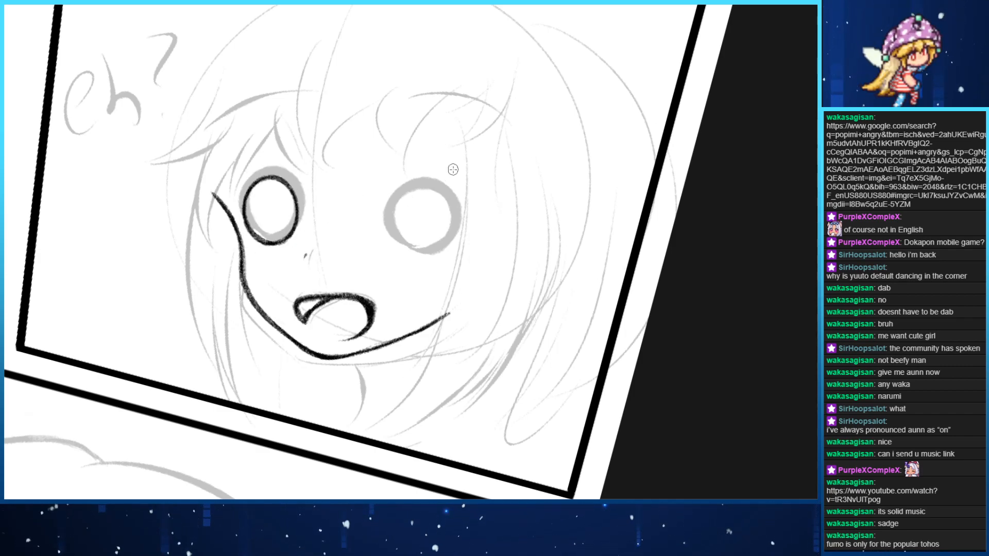
Try to ink a large round outline for the right eye around the sketched ring
mouse_move(412, 170)
mouse_down()
mouse_move(407, 249)
mouse_move(397, 243)
mouse_move(406, 246)
mouse_up()
key(ctrl+z)
key(ctrl+z)
mouse_move(371, 183)
mouse_down()
mouse_move(397, 246)
mouse_move(432, 245)
mouse_up()
key(ctrl+z)
key(Home)
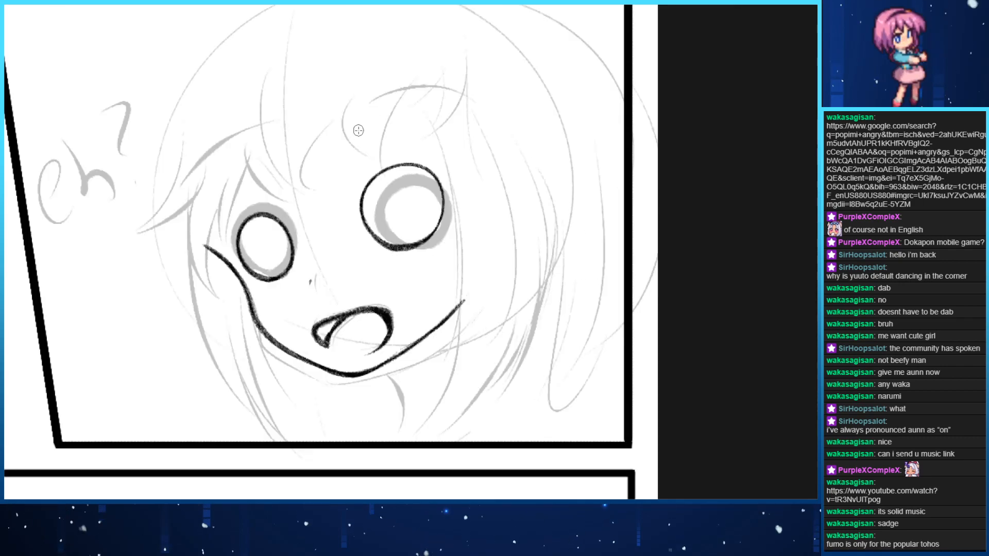
drag(360, 225, 394, 232)
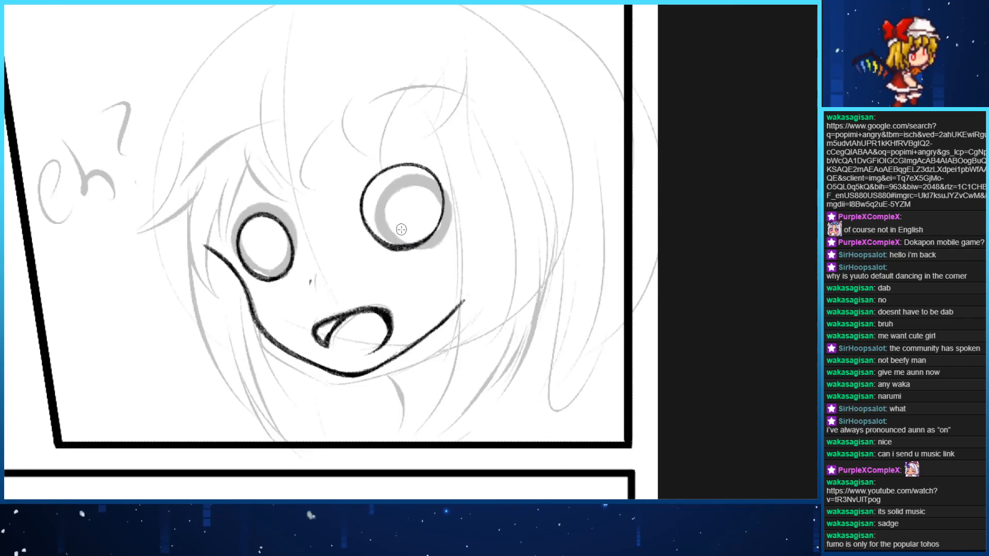
Thicken the outline of the left eye, undoing excess strokes
mouse_move(244, 277)
mouse_down()
mouse_move(265, 270)
mouse_move(242, 226)
mouse_move(276, 269)
mouse_move(288, 232)
mouse_move(273, 285)
mouse_move(254, 254)
mouse_up()
key(ctrl+z)
key(ctrl+z)
key(ctrl+z)
key(ctrl+z)
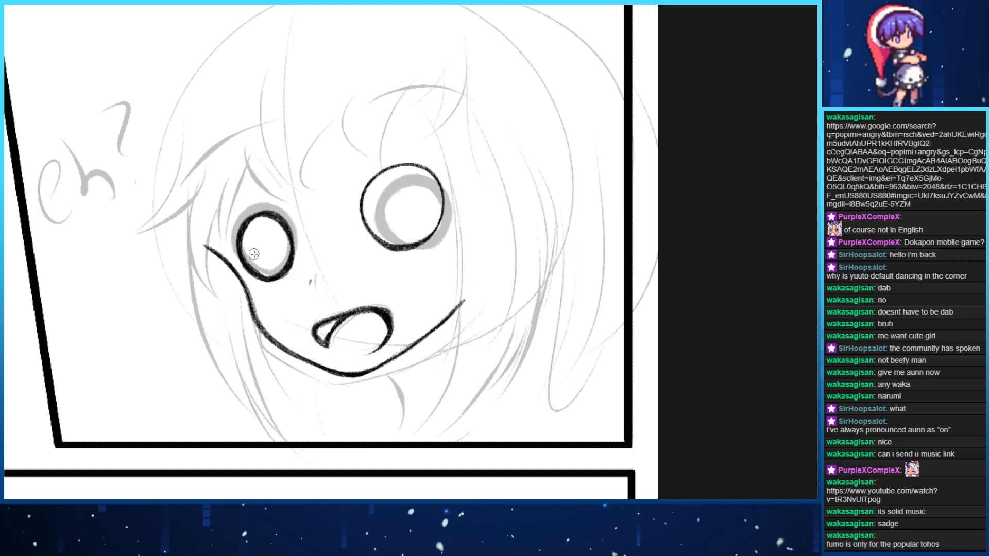
Replace the right eye's large outline with a smaller, thicker circle, undoing unsatisfactory strokes
mouse_move(403, 252)
mouse_down()
mouse_move(390, 232)
mouse_move(412, 247)
mouse_up()
key(ctrl+z)
key(ctrl+z)
drag(383, 201, 380, 208)
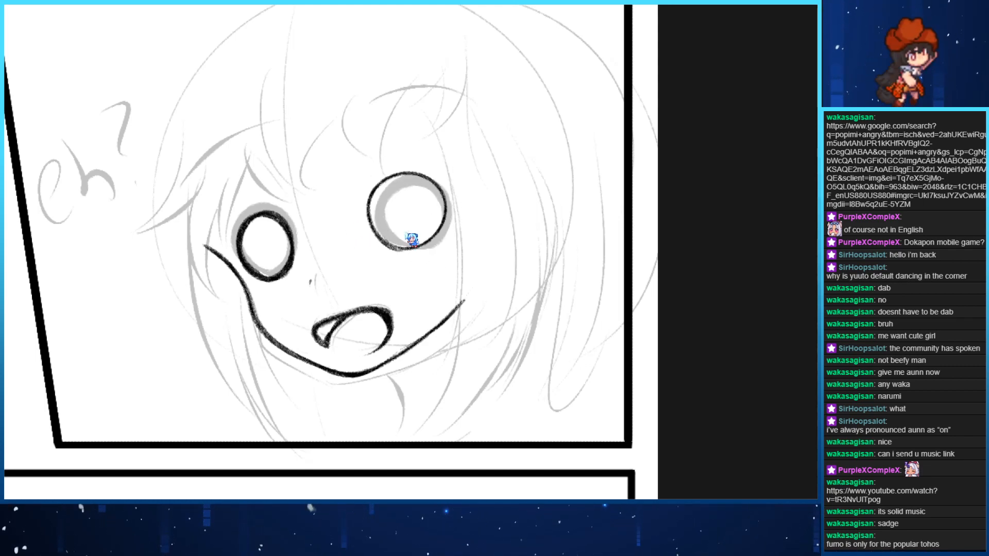
key(ctrl+z)
mouse_move(415, 168)
mouse_down()
mouse_move(378, 227)
mouse_move(433, 198)
mouse_move(404, 239)
mouse_move(425, 186)
mouse_up()
key(End)
key(Home)
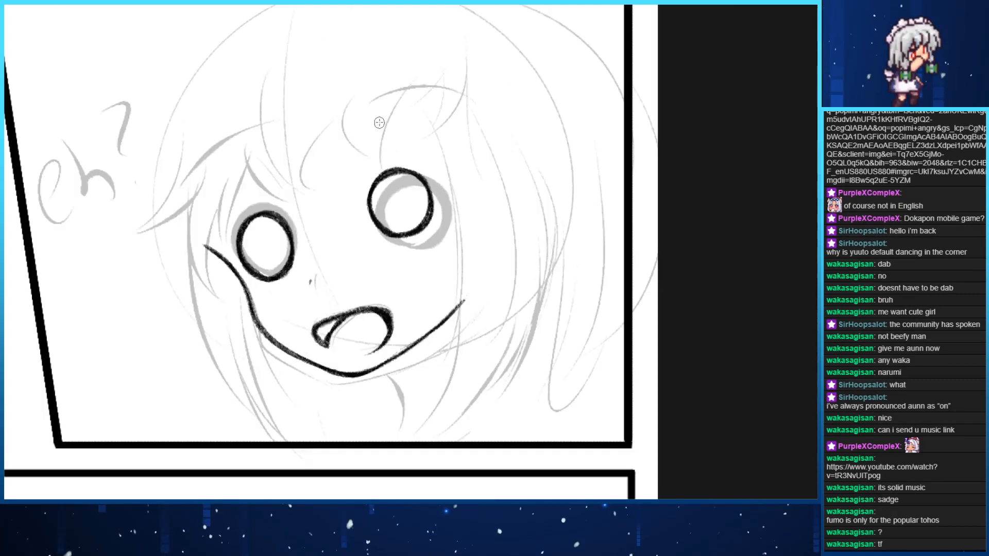
mouse_move(397, 230)
mouse_down()
mouse_move(391, 178)
mouse_move(415, 219)
mouse_move(407, 172)
mouse_move(430, 206)
mouse_up()
key(ctrl+z)
key(ctrl+z)
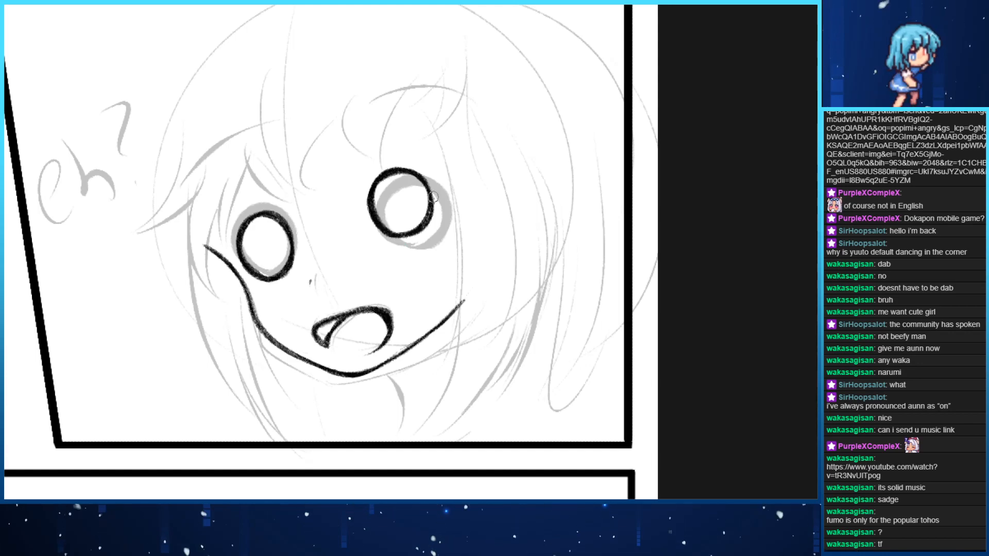
key(End)
key(Home)
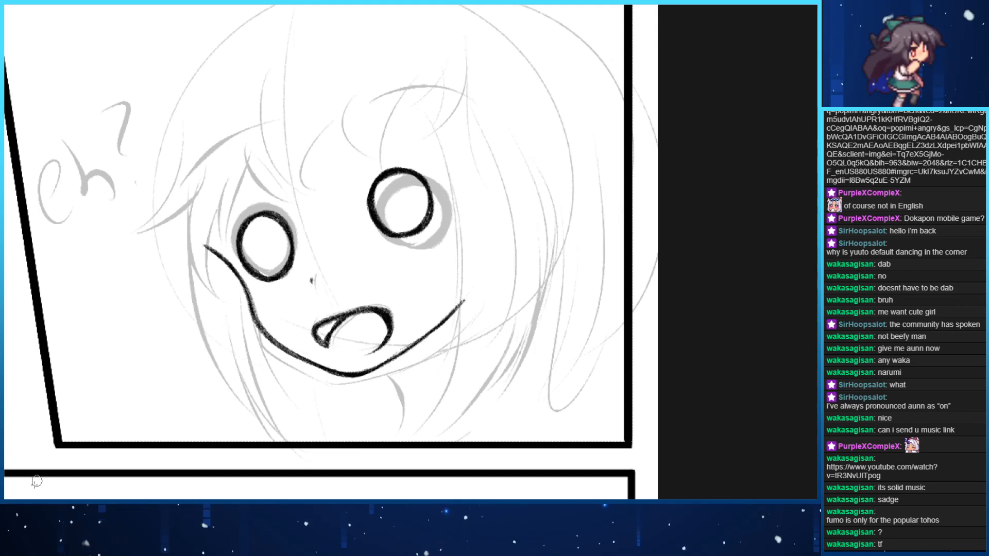
Ink the curved, pointed bang strands across the forehead from above the left eye to the right eye, undoing unsatisfactory strokes
mouse_move(285, 171)
mouse_down()
mouse_move(244, 152)
mouse_move(263, 173)
mouse_up()
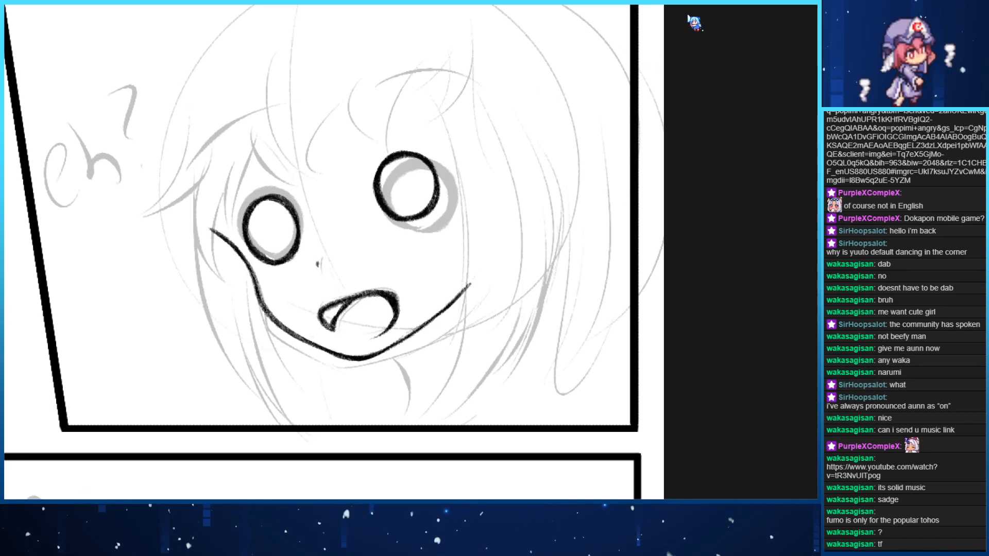
mouse_move(251, 129)
mouse_down()
mouse_move(328, 198)
mouse_move(275, 160)
mouse_up()
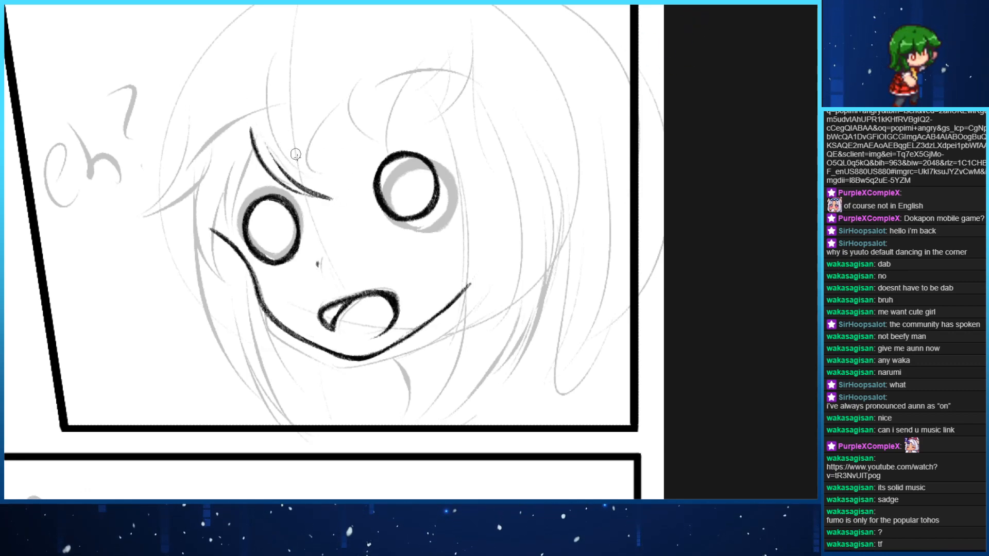
key(ctrl+z)
drag(327, 198, 287, 42)
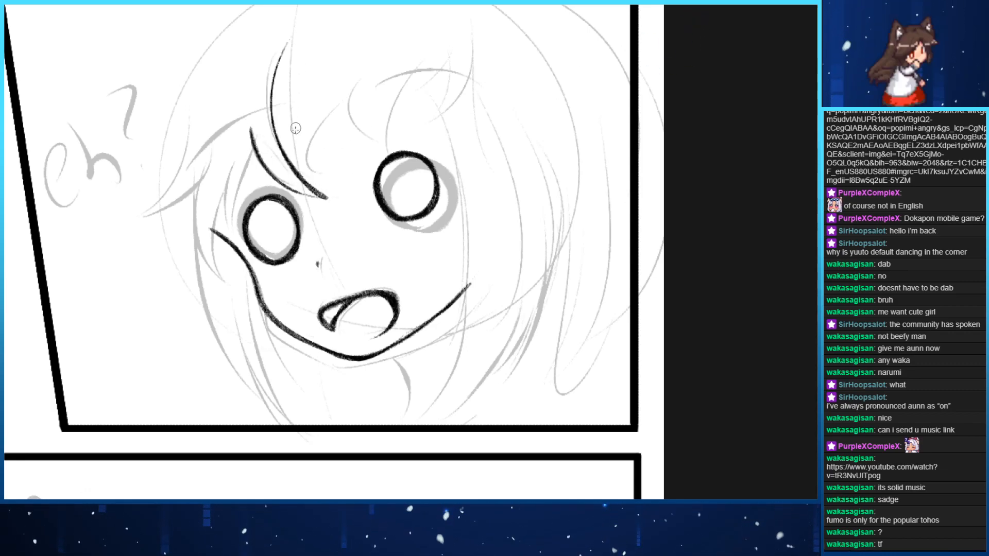
drag(278, 118, 335, 184)
key(ctrl+z)
mouse_move(278, 144)
mouse_down()
mouse_move(325, 177)
mouse_move(349, 179)
mouse_move(351, 102)
mouse_up()
key(ctrl+z)
mouse_move(343, 183)
mouse_down()
mouse_move(339, 106)
mouse_move(348, 130)
mouse_up()
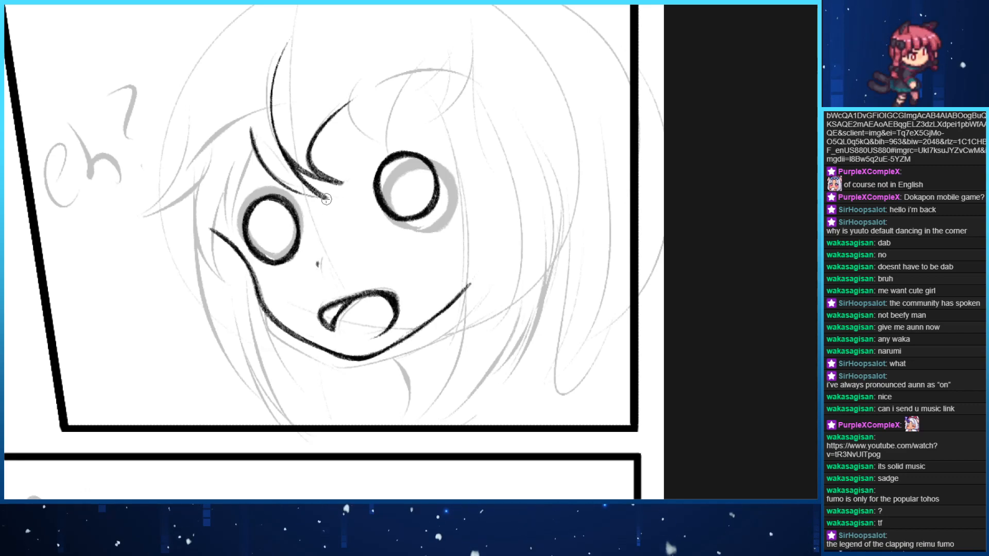
mouse_move(259, 165)
mouse_down()
mouse_move(303, 138)
mouse_move(307, 116)
mouse_move(336, 114)
mouse_move(347, 167)
mouse_move(364, 110)
mouse_up()
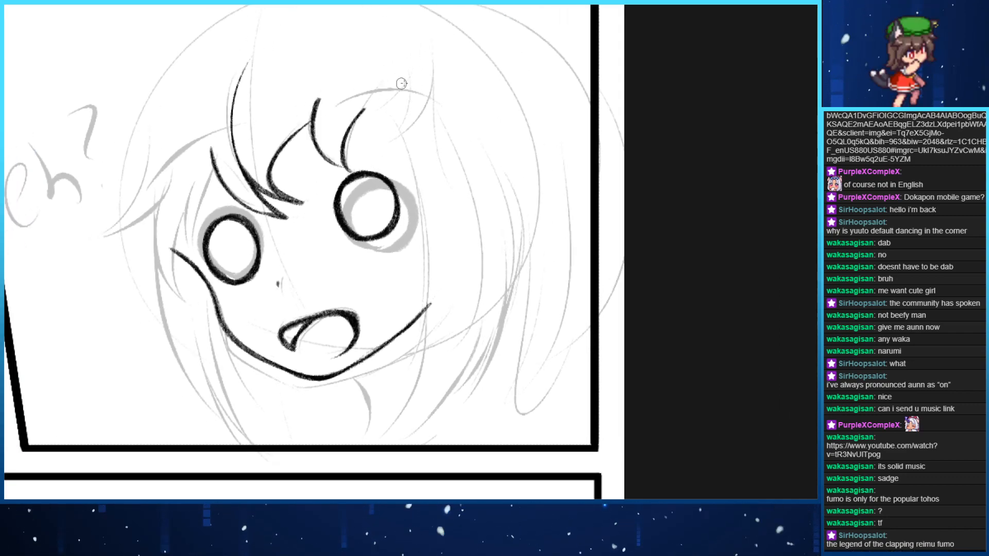
Redraw the bang strand that runs from the forehead peak to the top of the right eye, undoing unsatisfactory strokes
key(ctrl+z)
key(ctrl+z)
key(ctrl+y)
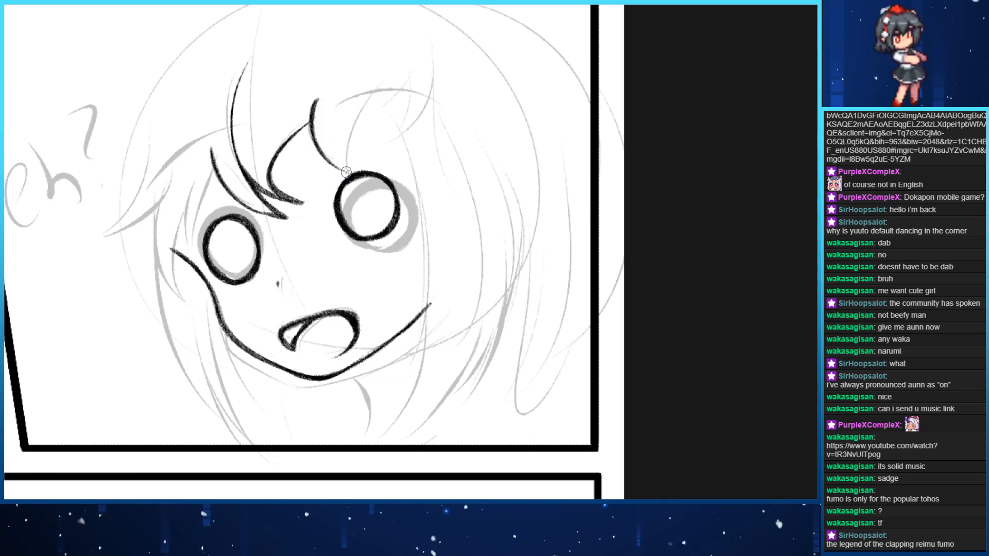
drag(345, 172, 385, 81)
key(ctrl+z)
drag(345, 173, 385, 80)
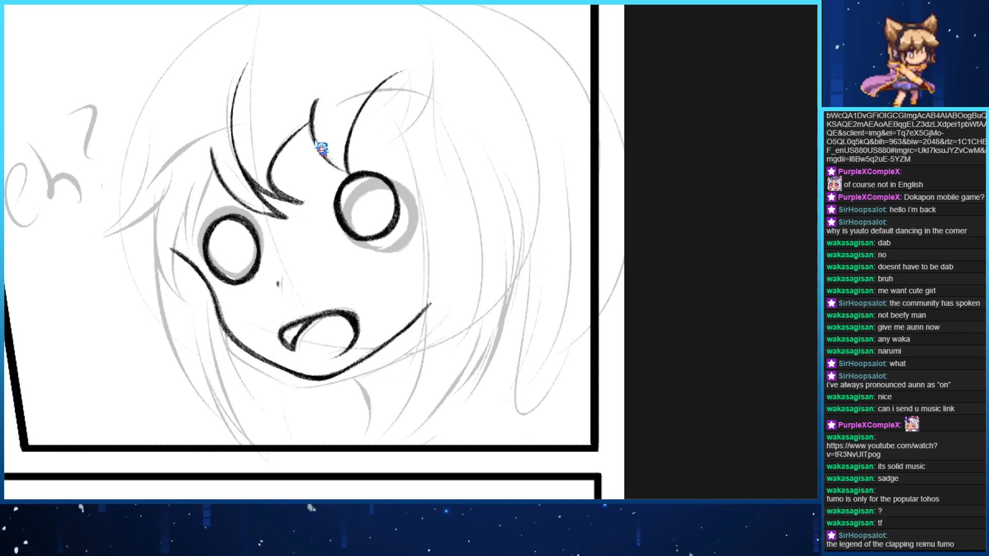
key(ctrl+z)
key(ctrl+z)
key(ctrl+y)
key(ctrl+z)
key(ctrl+y)
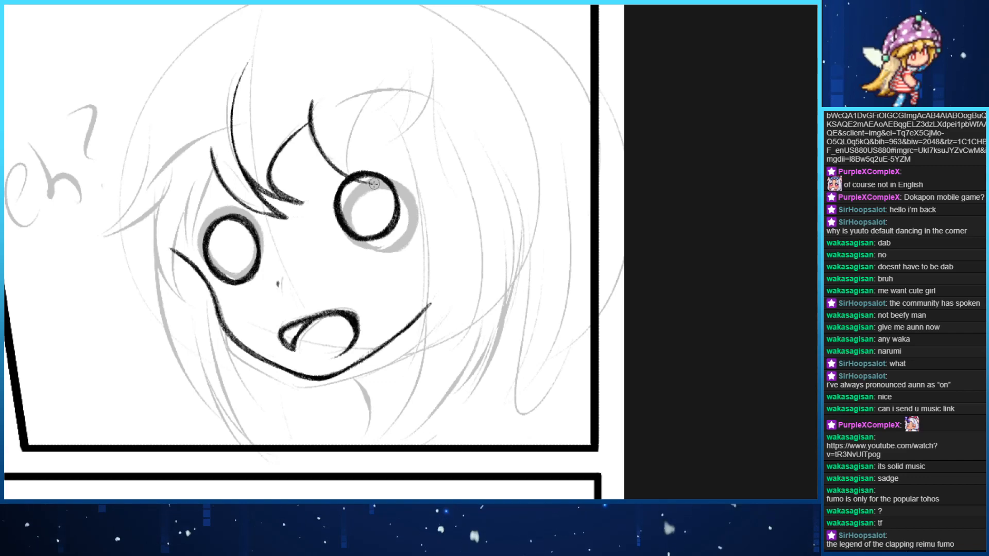
Ink a curved strand rising from the right eye's top and erase the line overshooting the neighbouring bang peak
drag(361, 181, 387, 66)
key(e)
drag(322, 91, 281, 144)
key(p)
key(ctrl+z)
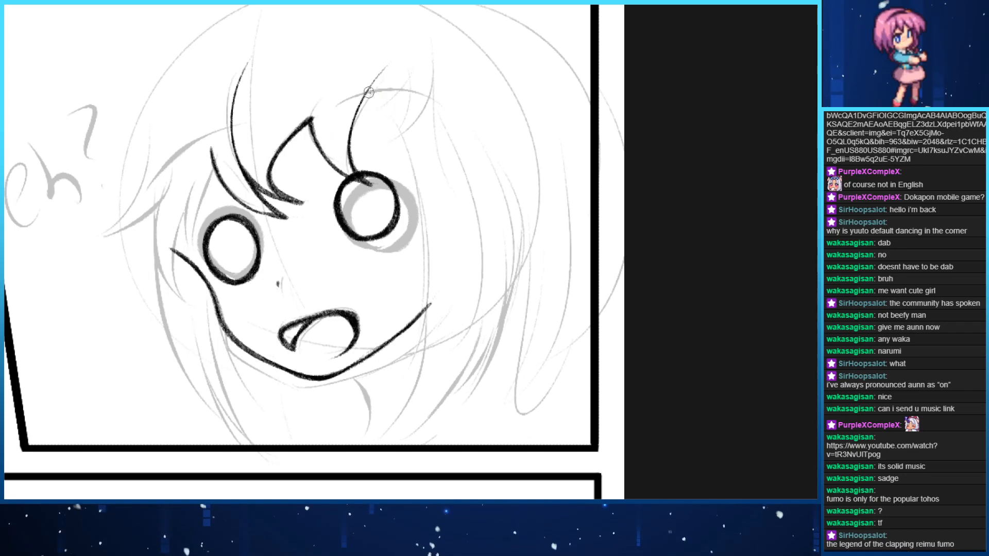
Try to ink pointed bang strands branching off above the right eye
mouse_move(350, 140)
mouse_down()
mouse_move(427, 63)
mouse_move(386, 145)
mouse_move(430, 63)
mouse_up()
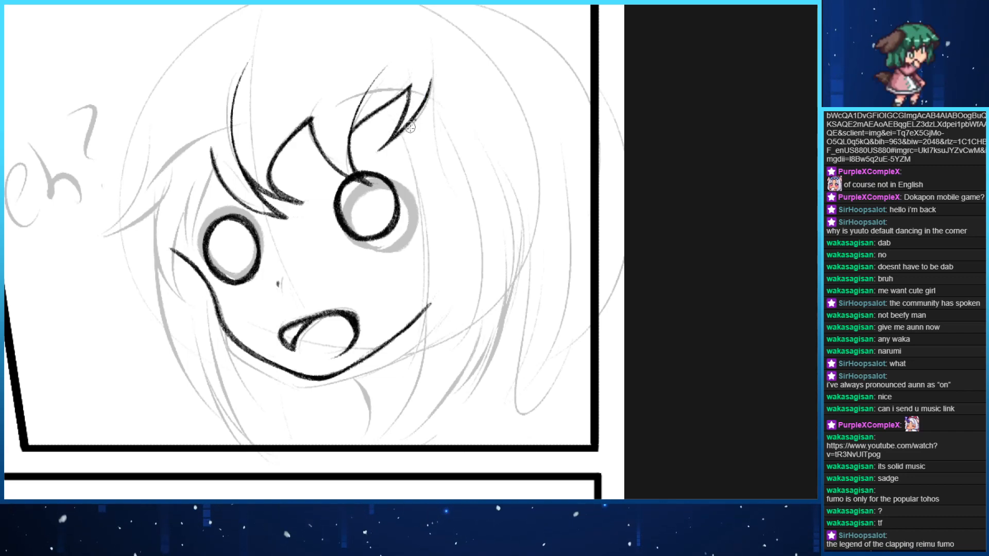
key(e)
drag(397, 49, 401, 106)
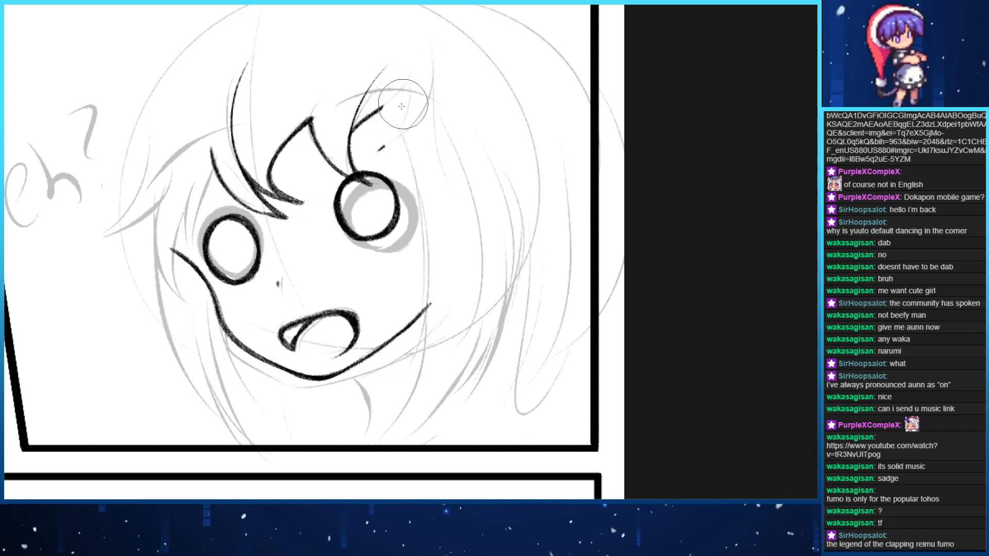
key(b)
drag(350, 149, 412, 89)
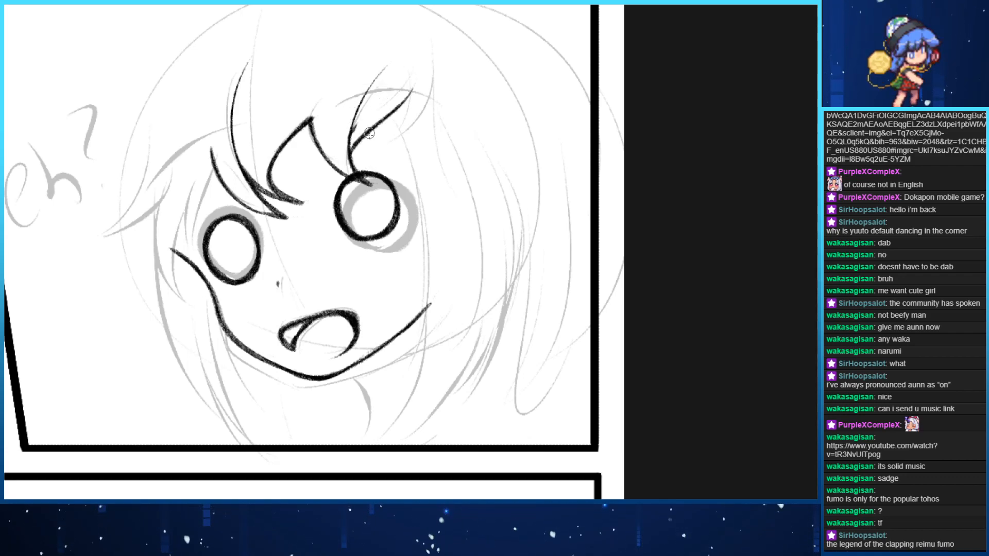
key(ctrl+z)
Ink short pointed strands above the right eye and a long inner lock line down past the jaw, redoing poor strokes
mouse_move(361, 177)
mouse_down()
mouse_move(412, 88)
mouse_move(372, 163)
mouse_move(399, 108)
mouse_move(416, 399)
mouse_up()
key(ctrl+z)
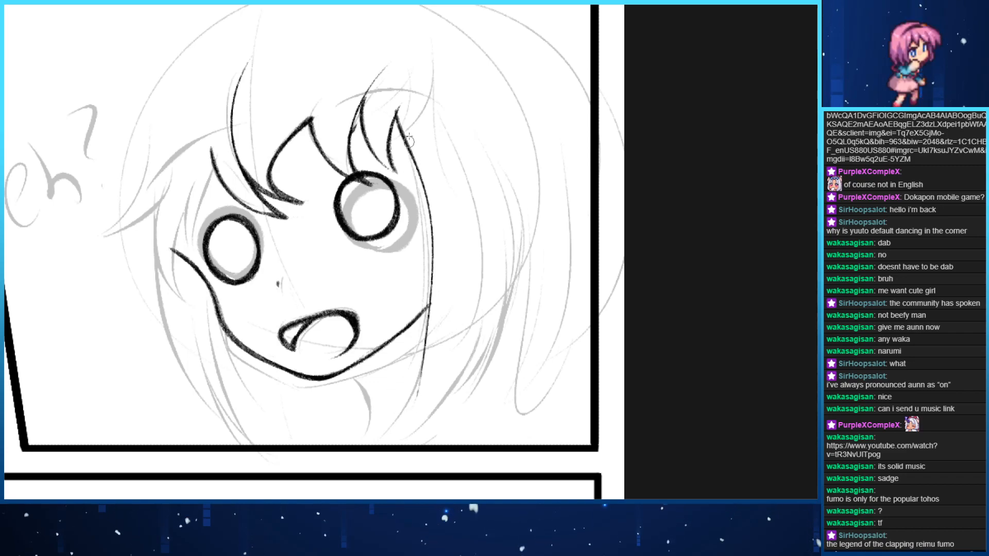
key(ctrl+z)
drag(397, 118, 415, 399)
key(ctrl+z)
mouse_move(394, 110)
mouse_down()
mouse_move(412, 407)
mouse_move(434, 301)
mouse_up()
key(ctrl+z)
Ink the side lock's lower edge up from the bottom panel border and extend the inner lock line to that border
drag(367, 447, 455, 323)
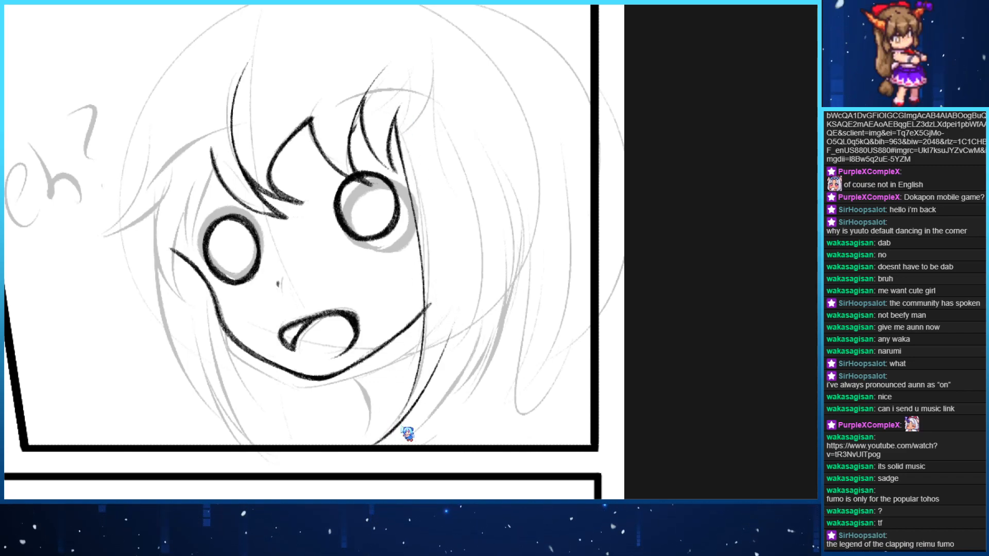
key(ctrl+z)
drag(391, 446, 500, 288)
key(ctrl+z)
drag(391, 447, 501, 305)
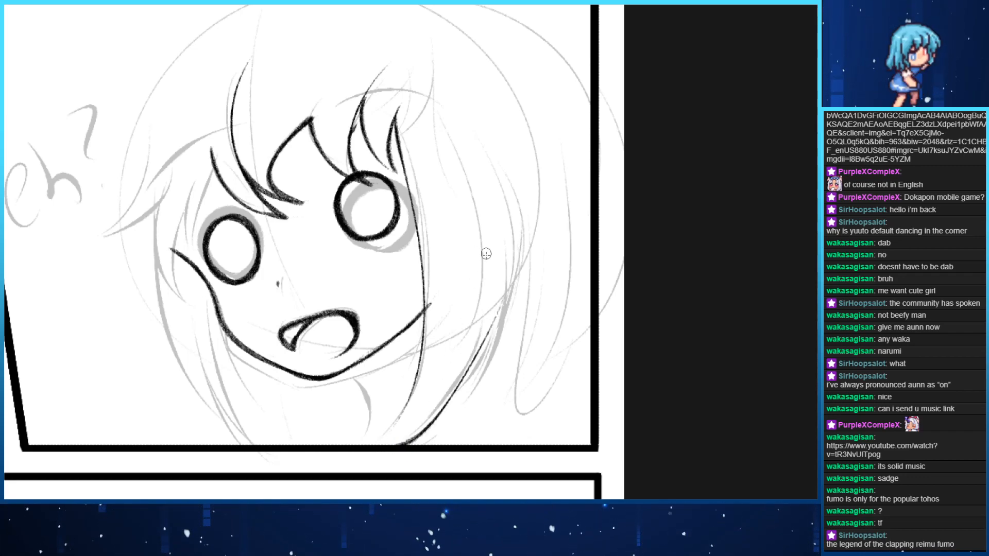
key(ctrl+z)
drag(399, 444, 490, 307)
drag(368, 446, 410, 376)
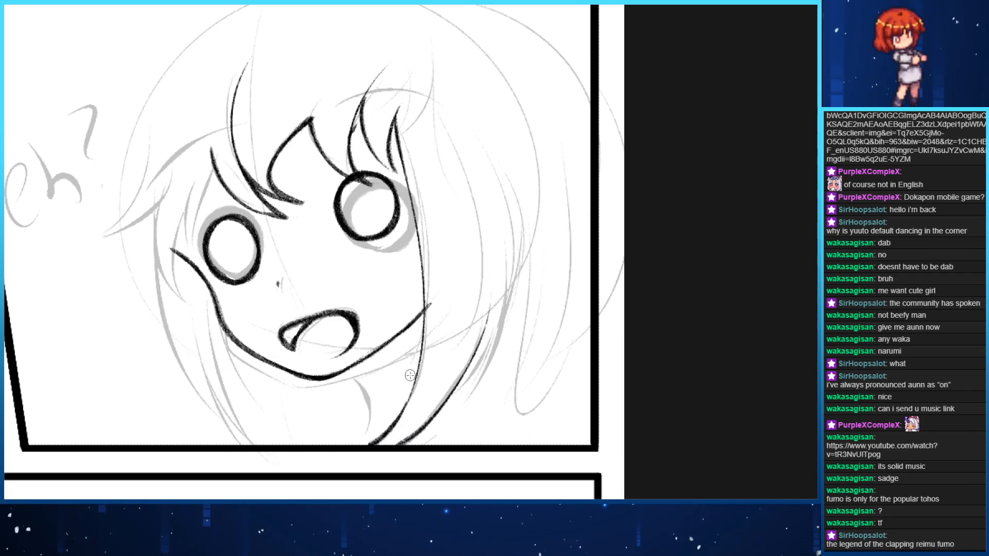
Build up the outer edge of the side hair along the sketch to about eye height, undoing excess strokes
mouse_move(371, 447)
mouse_down()
mouse_move(419, 334)
mouse_move(419, 434)
mouse_move(487, 289)
mouse_up()
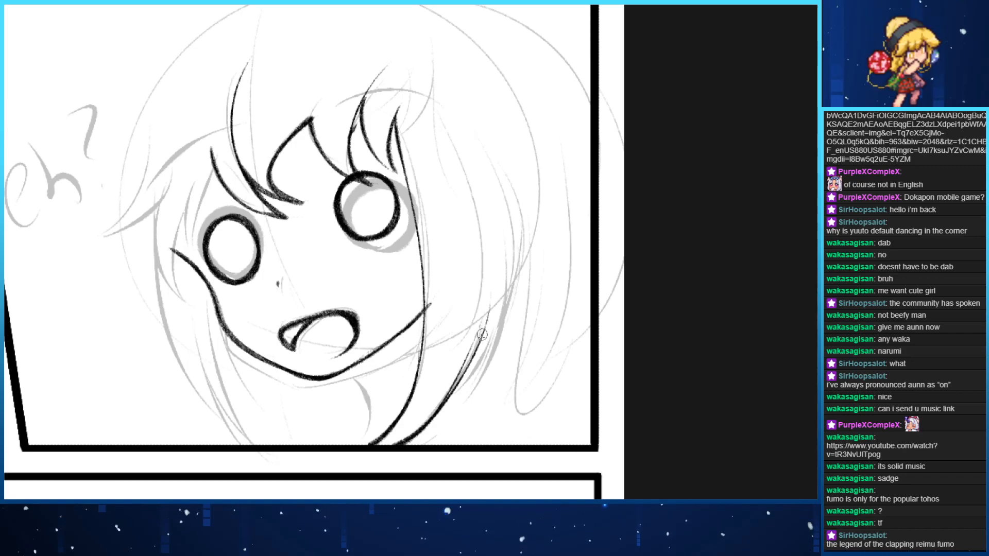
drag(430, 425, 477, 303)
drag(424, 430, 512, 289)
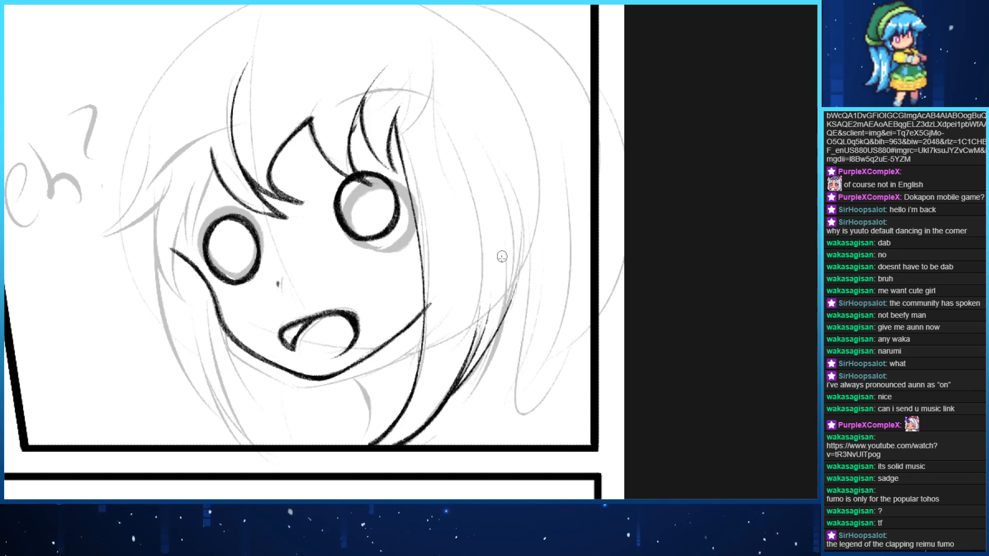
mouse_move(474, 376)
mouse_down()
mouse_move(515, 155)
mouse_move(453, 406)
mouse_move(503, 181)
mouse_up()
key(ctrl+z)
key(ctrl+z)
key(ctrl+z)
drag(474, 391, 510, 175)
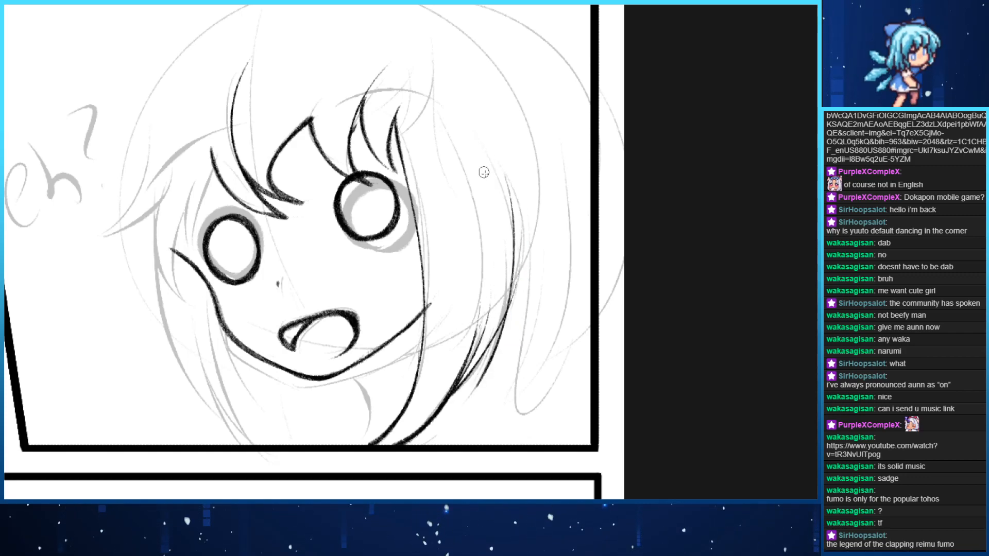
key(ctrl+z)
Ink a pointed tip and layered strands along the outer edge of the side hair
mouse_move(506, 311)
mouse_down()
mouse_move(459, 403)
mouse_move(485, 332)
mouse_move(452, 383)
mouse_move(484, 303)
mouse_up()
key(e)
key(p)
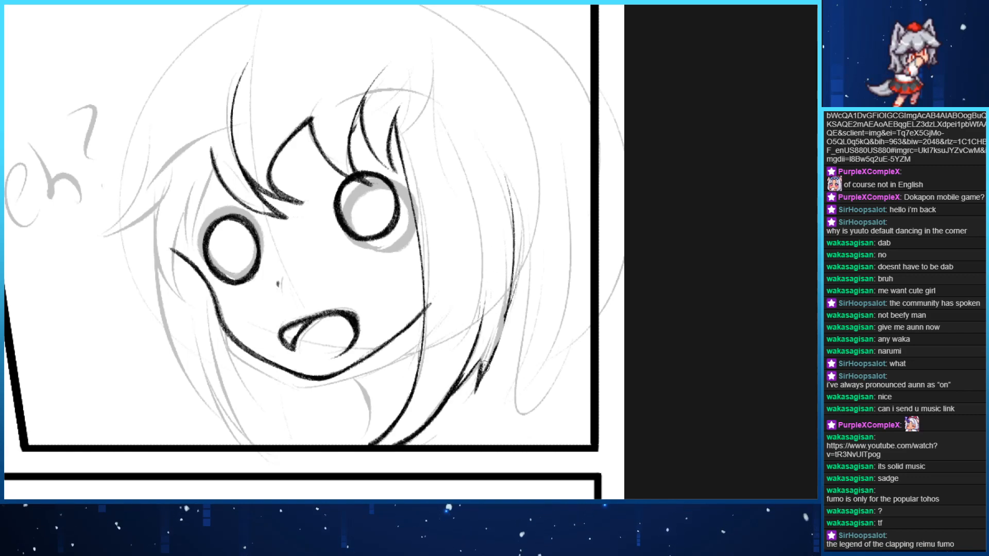
drag(480, 378, 497, 292)
key(ctrl+z)
drag(474, 367, 498, 287)
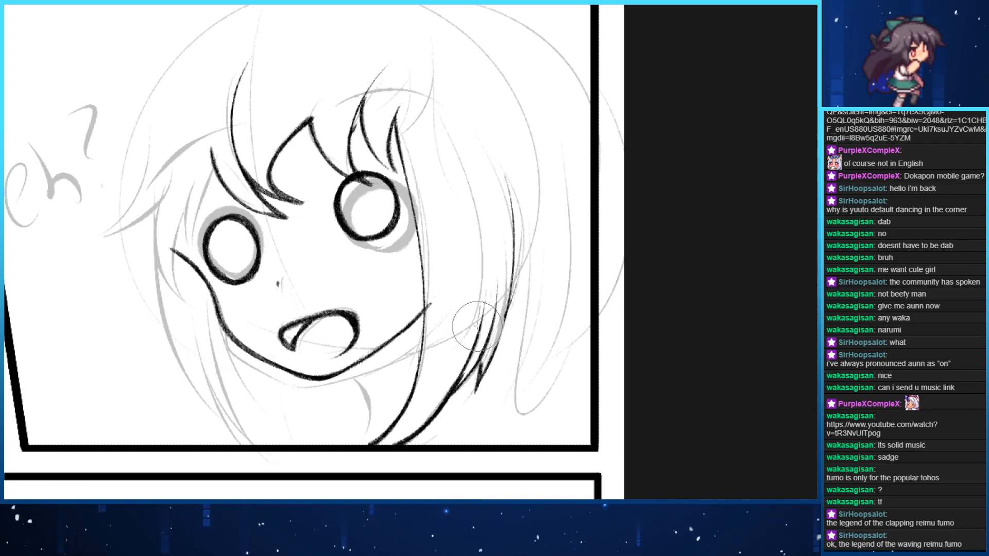
drag(507, 307, 474, 391)
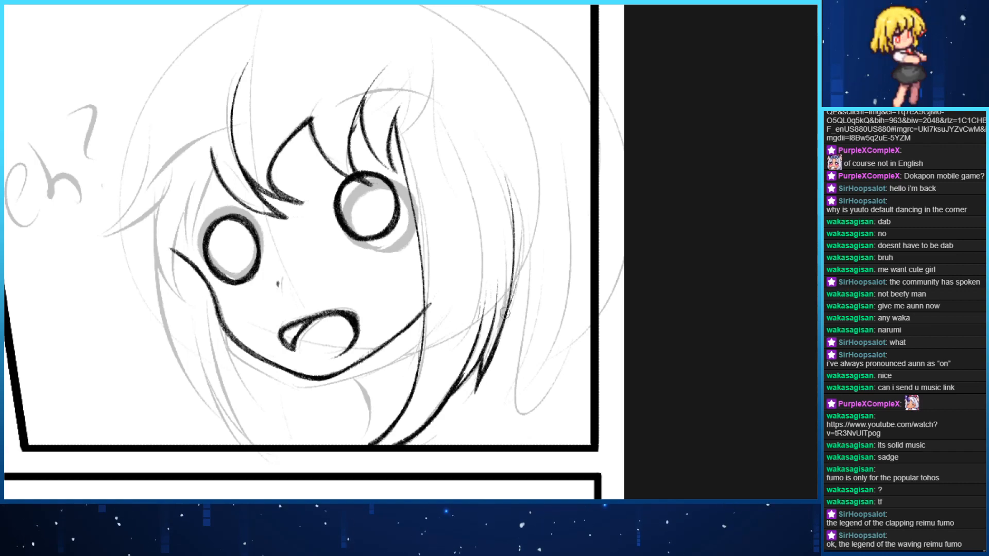
drag(517, 173, 511, 291)
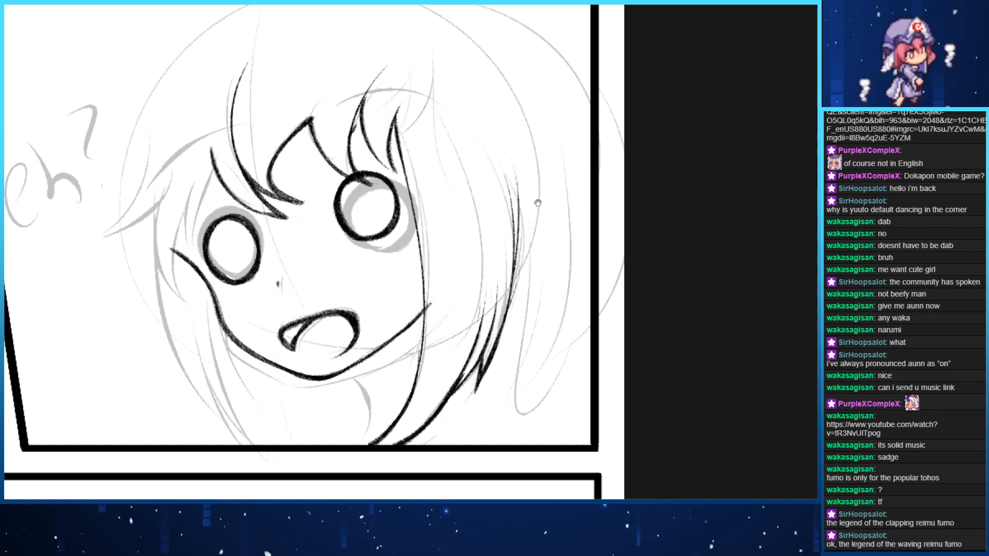
Try to ink the back hair's outer curve behind the right side lock
mouse_move(537, 202)
mouse_down()
mouse_move(520, 190)
mouse_move(479, 227)
mouse_up()
drag(442, 358, 497, 165)
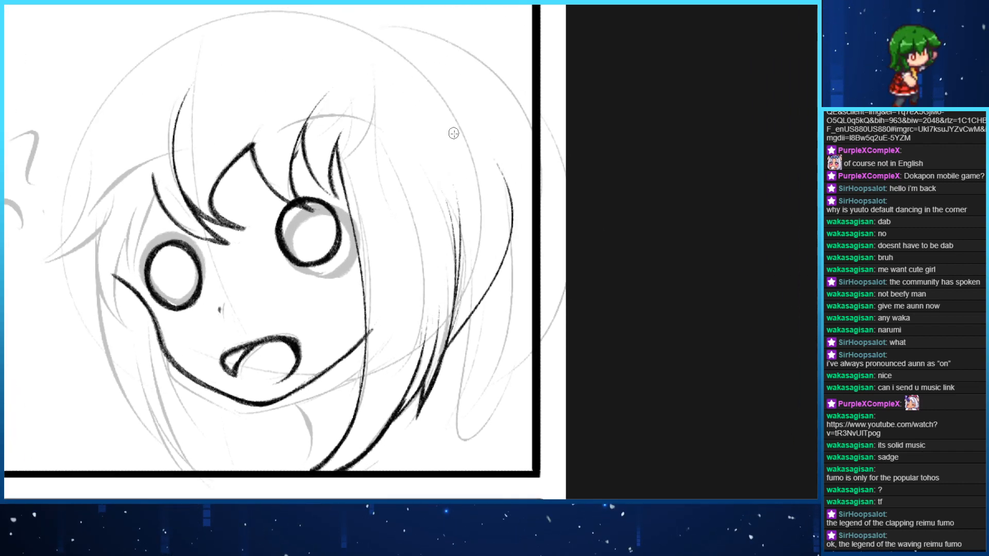
mouse_move(138, 189)
mouse_down()
mouse_move(226, 197)
mouse_move(289, 222)
mouse_up()
mouse_move(240, 189)
mouse_down()
mouse_move(206, 278)
mouse_move(183, 304)
mouse_move(264, 228)
mouse_up()
key(ctrl+z)
key(ctrl+z)
Ink the flared bang tip and the pointed strands beside the left eye, undoing unsatisfactory strokes
mouse_move(184, 296)
mouse_down()
mouse_move(264, 232)
mouse_move(279, 360)
mouse_move(286, 238)
mouse_up()
key(ctrl+z)
mouse_move(276, 364)
mouse_down()
mouse_move(280, 245)
mouse_move(278, 309)
mouse_up()
key(ctrl+z)
mouse_move(265, 363)
mouse_down()
mouse_move(283, 256)
mouse_move(274, 291)
mouse_up()
key(ctrl+z)
drag(288, 237, 280, 326)
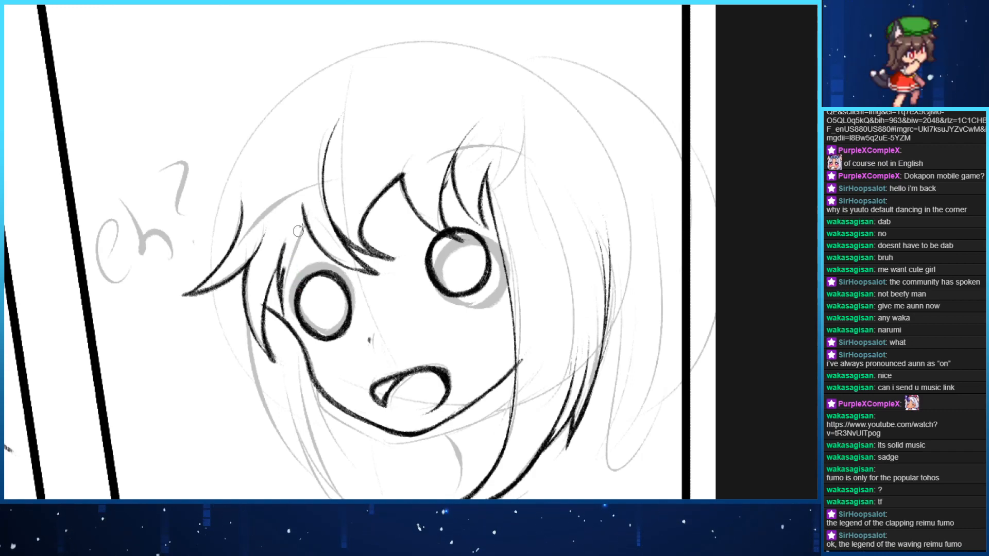
mouse_move(306, 222)
mouse_down()
mouse_move(282, 270)
mouse_move(289, 252)
mouse_up()
Ink the neck line below the chin and the collar and shoulder lines behind the side hair
drag(244, 352, 213, 168)
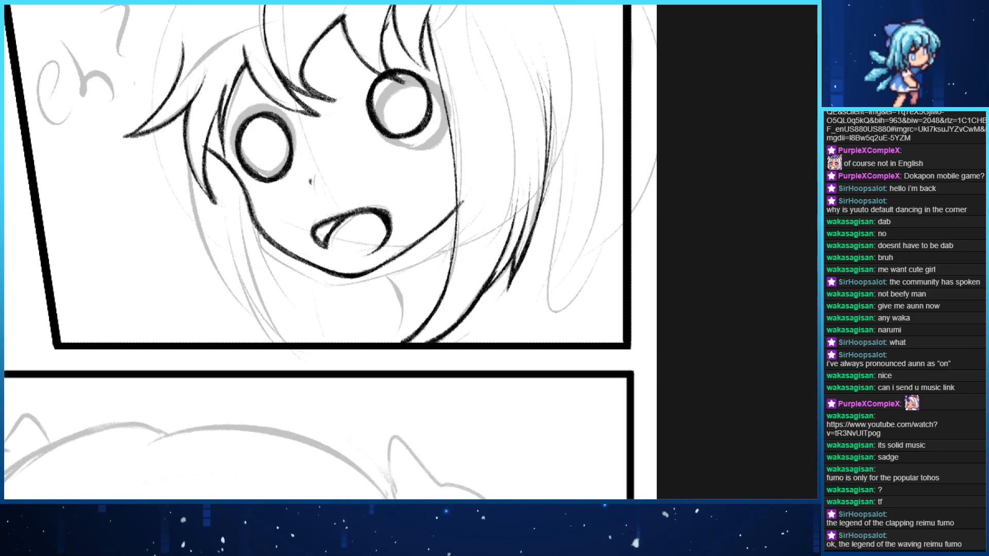
drag(382, 217, 331, 259)
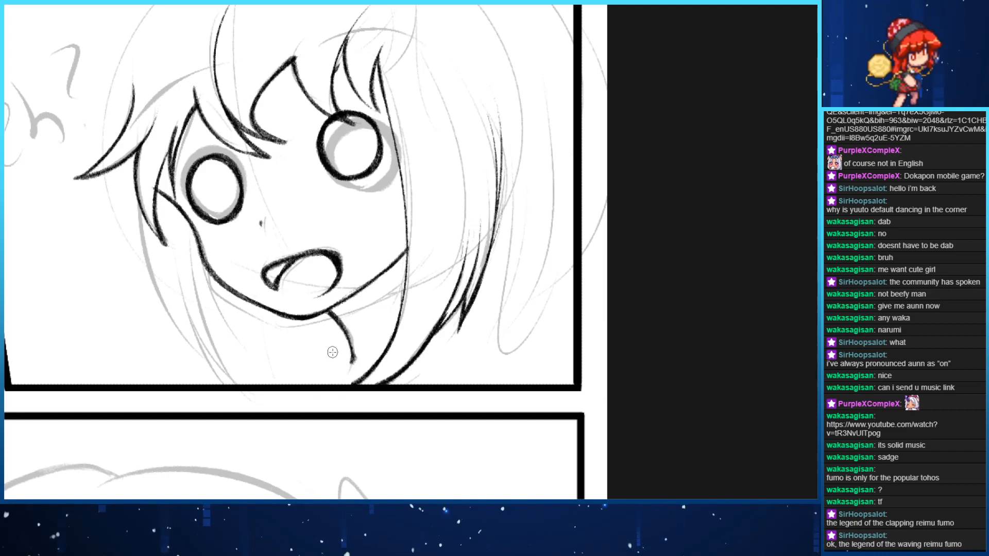
drag(347, 353, 350, 386)
drag(334, 326, 353, 360)
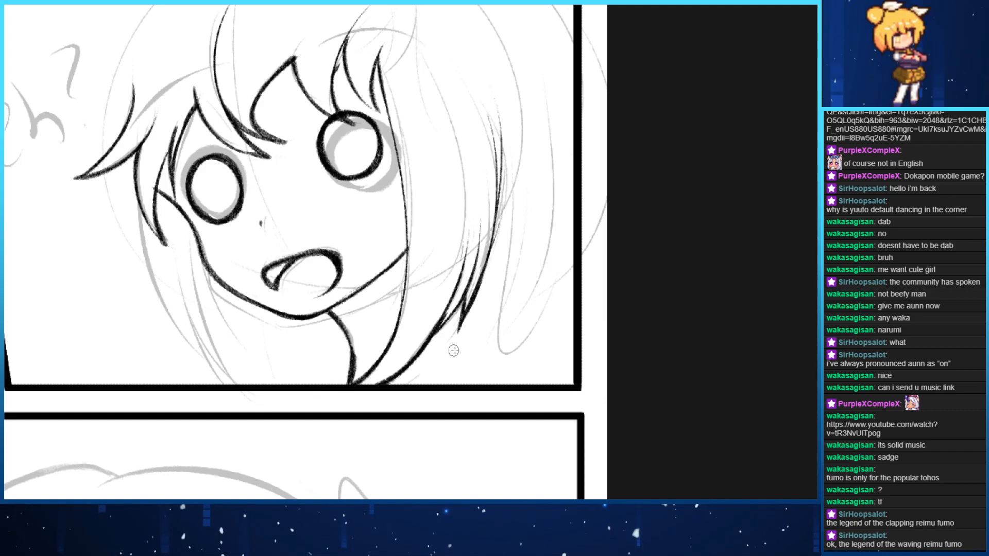
drag(463, 318, 510, 384)
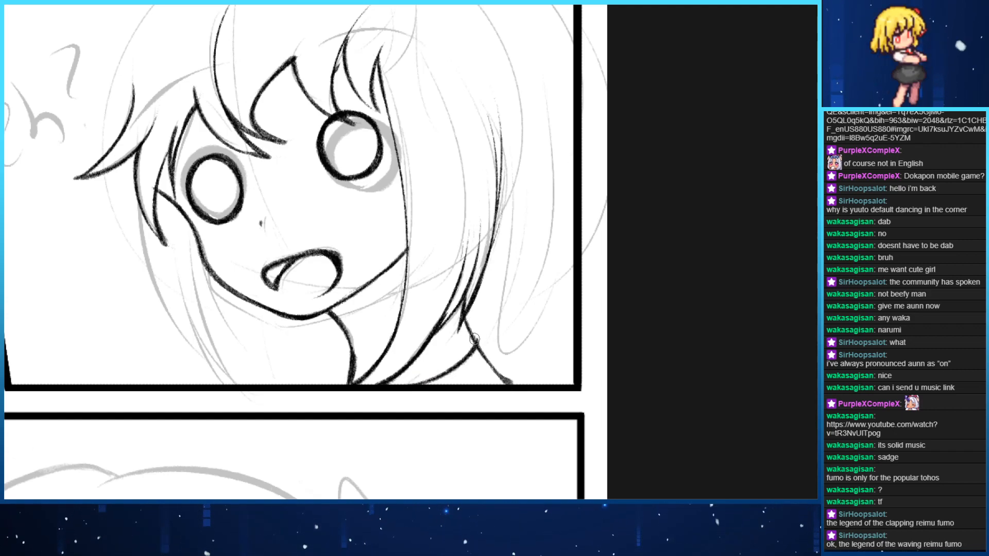
drag(481, 346, 512, 386)
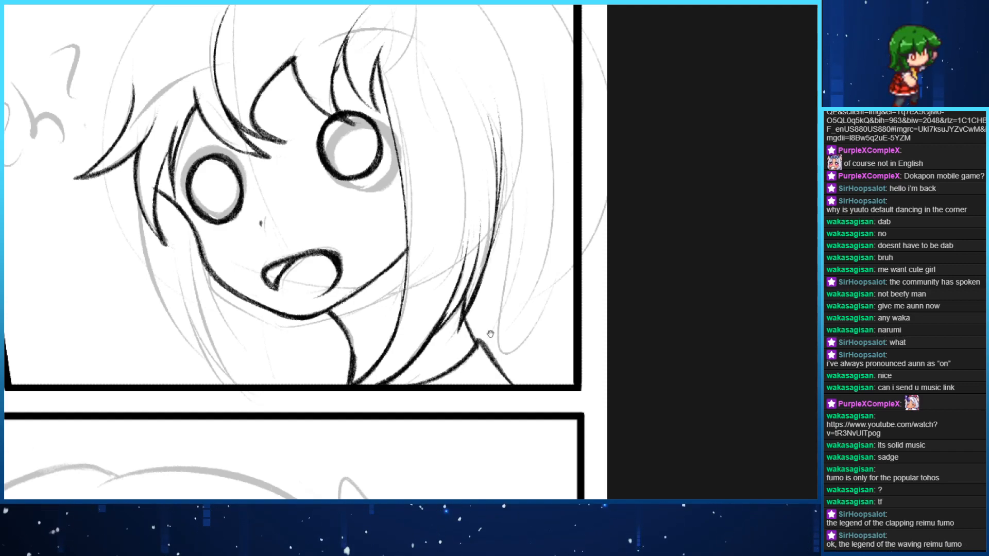
Ink the rounded back hair contour from behind the side lock up toward the crown, undoing unsatisfactory strokes
mouse_move(451, 244)
mouse_down()
mouse_move(427, 281)
mouse_move(536, 192)
mouse_up()
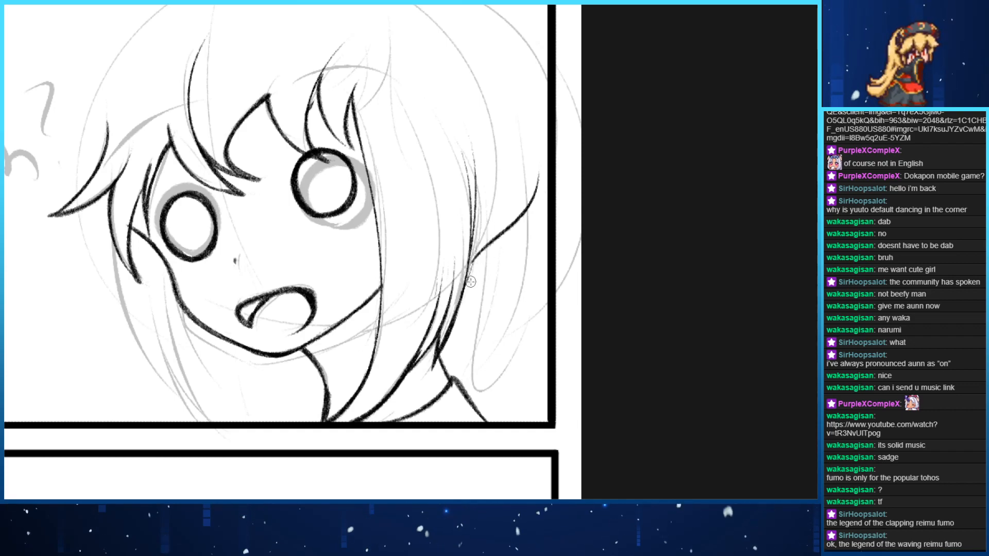
key(ctrl+z)
mouse_move(463, 294)
mouse_down()
mouse_move(541, 135)
mouse_move(546, 186)
mouse_move(525, 222)
mouse_up()
drag(541, 209, 488, 75)
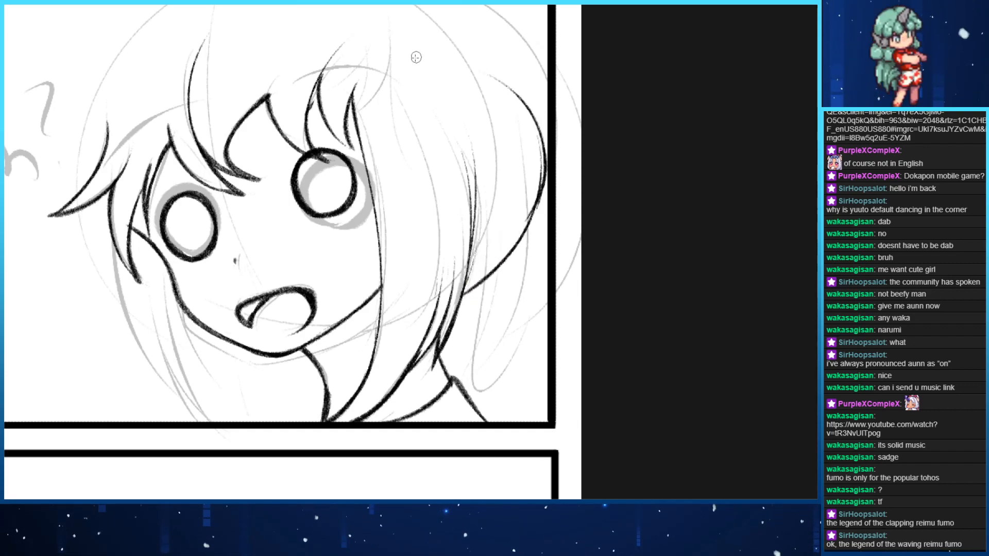
drag(411, 64, 456, 162)
key(ctrl+z)
Ink the crown outline from the flared bang over the top of the head, retrying the long curve with undos
drag(278, 138, 379, 69)
mouse_move(265, 145)
mouse_down()
mouse_move(202, 229)
mouse_move(360, 66)
mouse_move(508, 102)
mouse_up()
key(ctrl+z)
mouse_move(191, 242)
mouse_down()
mouse_move(468, 80)
mouse_move(194, 199)
mouse_move(466, 54)
mouse_up()
key(ctrl+z)
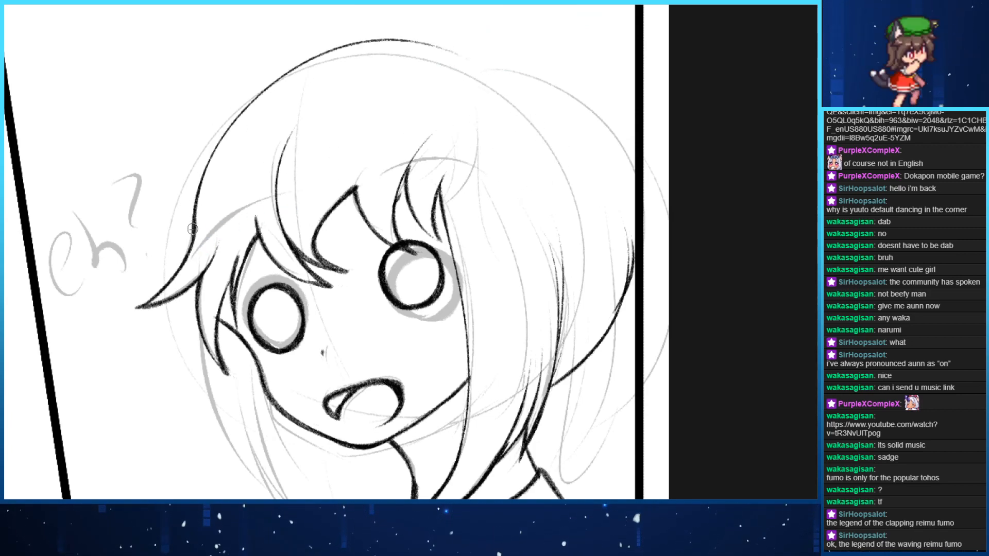
drag(193, 230, 538, 122)
key(ctrl+z)
mouse_move(196, 221)
mouse_down()
mouse_move(200, 180)
mouse_move(561, 113)
mouse_move(393, 129)
mouse_up()
mouse_move(477, 254)
mouse_down()
mouse_move(358, 76)
mouse_move(474, 264)
mouse_move(476, 187)
mouse_move(357, 62)
mouse_move(447, 130)
mouse_move(468, 246)
mouse_up()
key(ctrl+z)
key(ctrl+z)
key(ctrl+z)
key(ctrl+z)
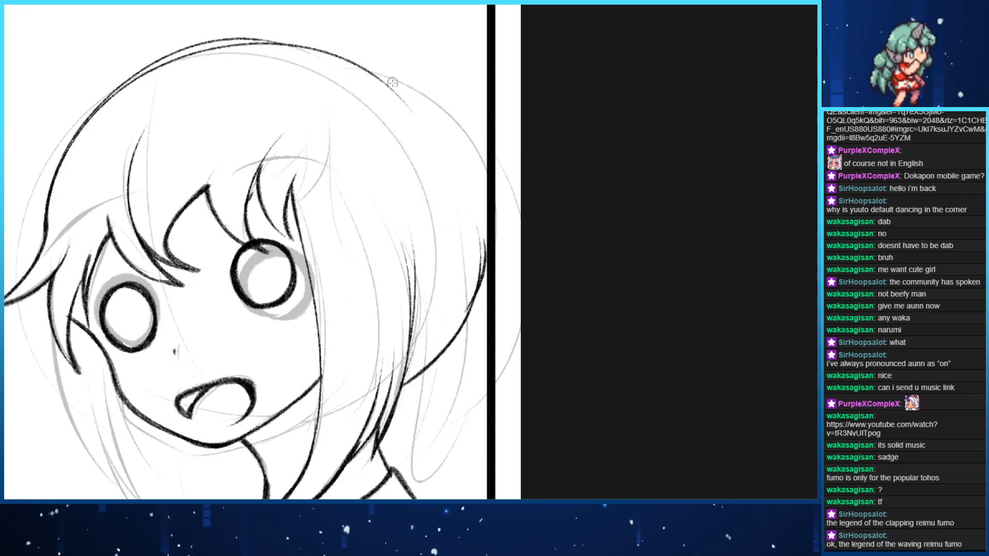
Continue the crown outline down the back of the head to meet the back hair contour, undoing excess strokes
drag(372, 74, 479, 234)
mouse_move(485, 280)
mouse_down()
mouse_move(409, 89)
mouse_move(457, 315)
mouse_up()
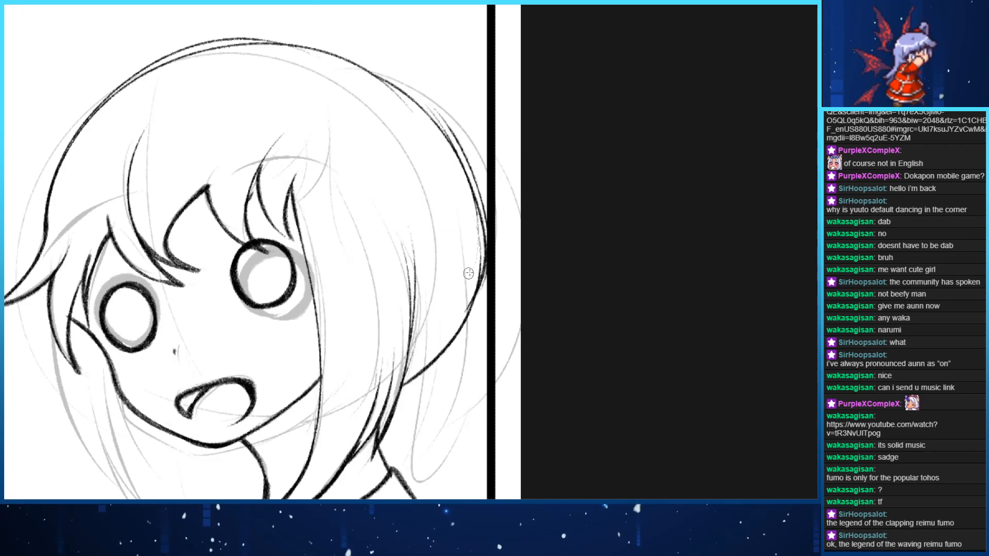
key(ctrl+z)
mouse_move(495, 249)
mouse_down()
mouse_move(405, 83)
mouse_move(449, 138)
mouse_up()
key(ctrl+z)
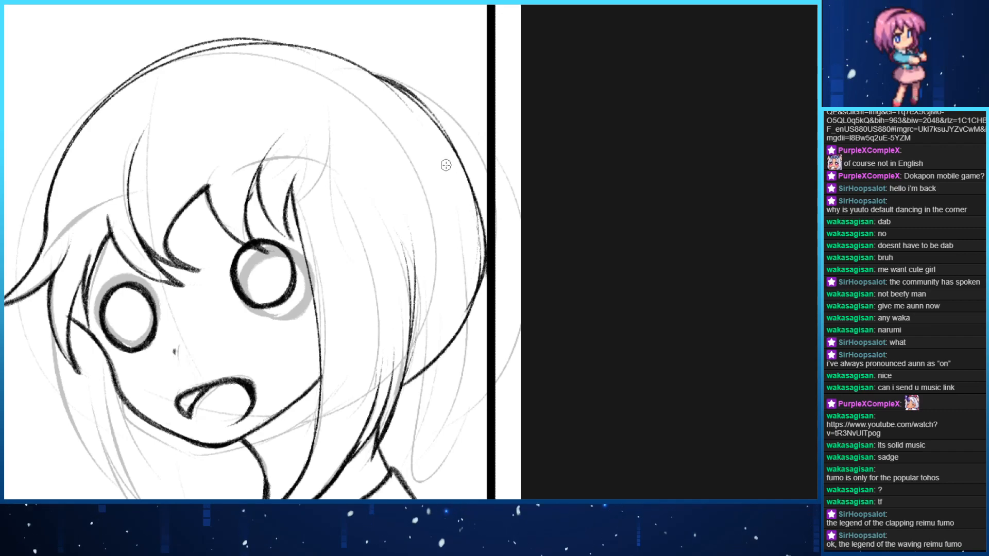
Thicken the outline at the back of the head and add short strands along the back hair's lower edge
drag(359, 154, 400, 92)
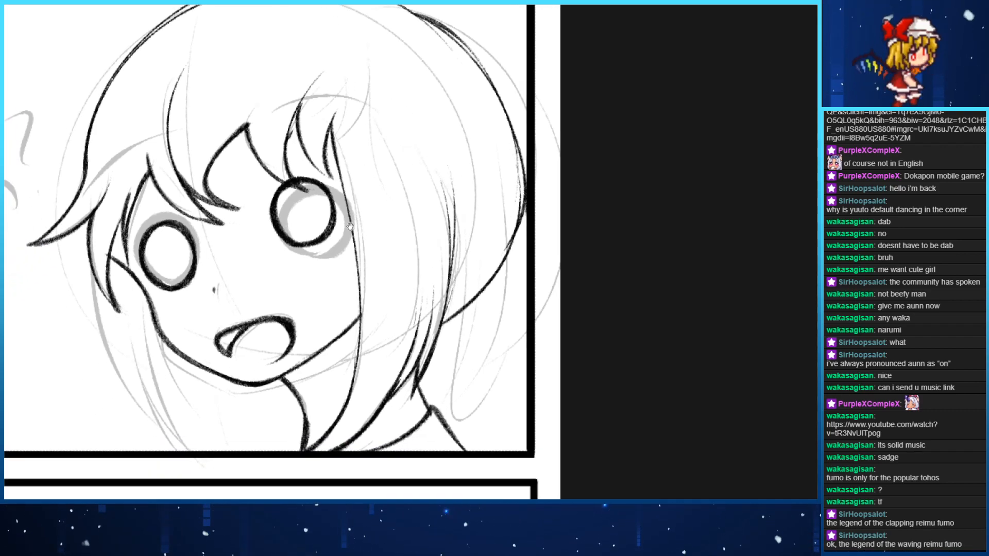
drag(350, 227, 399, 163)
drag(455, 215, 377, 261)
drag(417, 304, 410, 78)
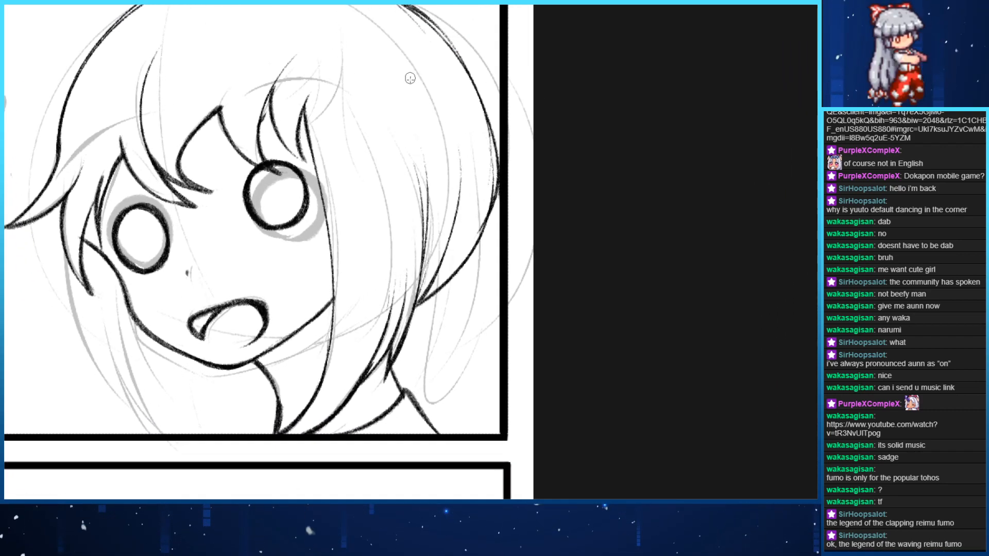
drag(444, 275, 466, 154)
mouse_move(412, 69)
mouse_down()
mouse_move(448, 137)
mouse_move(455, 92)
mouse_move(498, 136)
mouse_move(498, 172)
mouse_up()
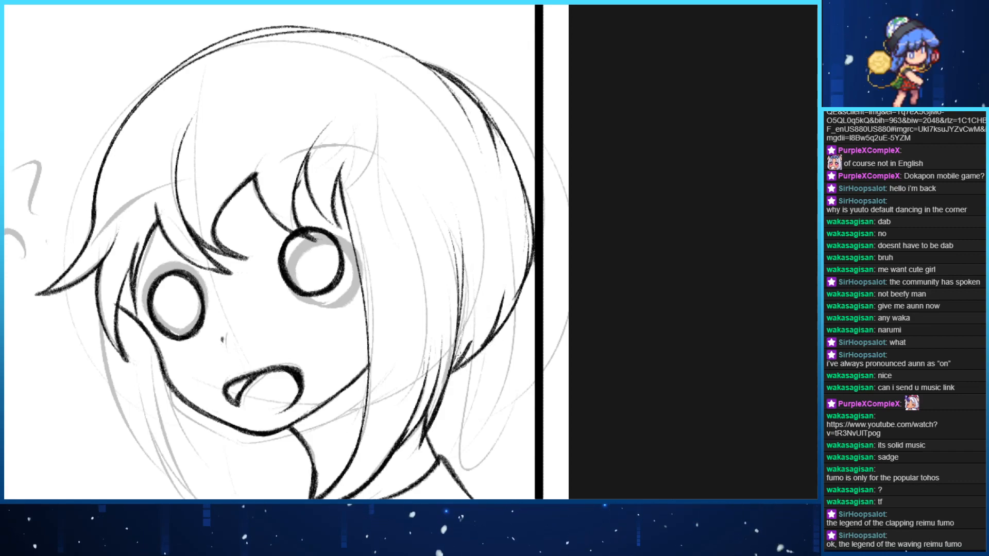
Try to ink another strand up from where the back hair meets the side lock
drag(469, 368, 458, 255)
key(ctrl+z)
drag(457, 372, 472, 268)
key(ctrl+z)
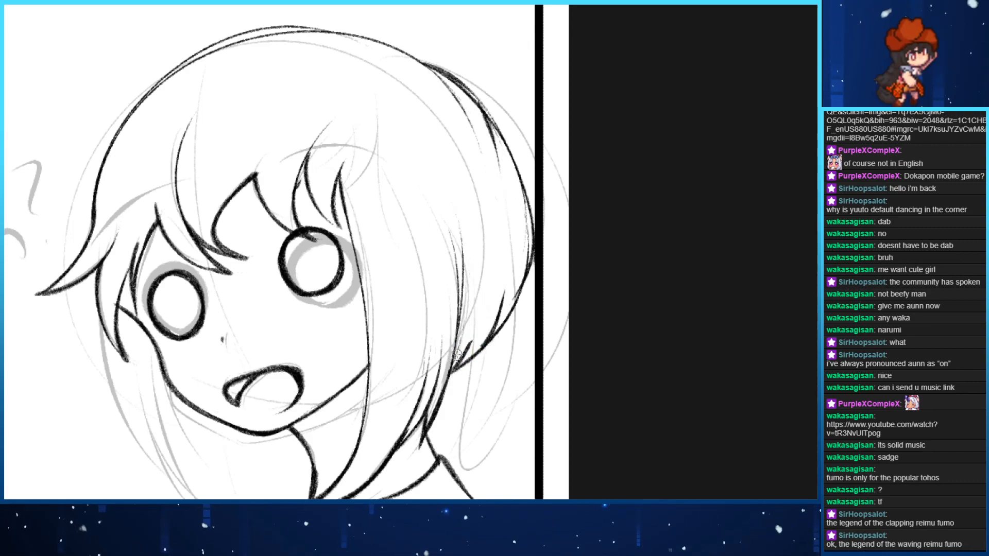
Ink a long inner contour in the back hair, curving down from the crown toward the side lock
mouse_move(455, 367)
mouse_down()
mouse_move(481, 314)
mouse_move(473, 282)
mouse_up()
mouse_move(491, 333)
mouse_down()
mouse_move(507, 253)
mouse_move(430, 95)
mouse_up()
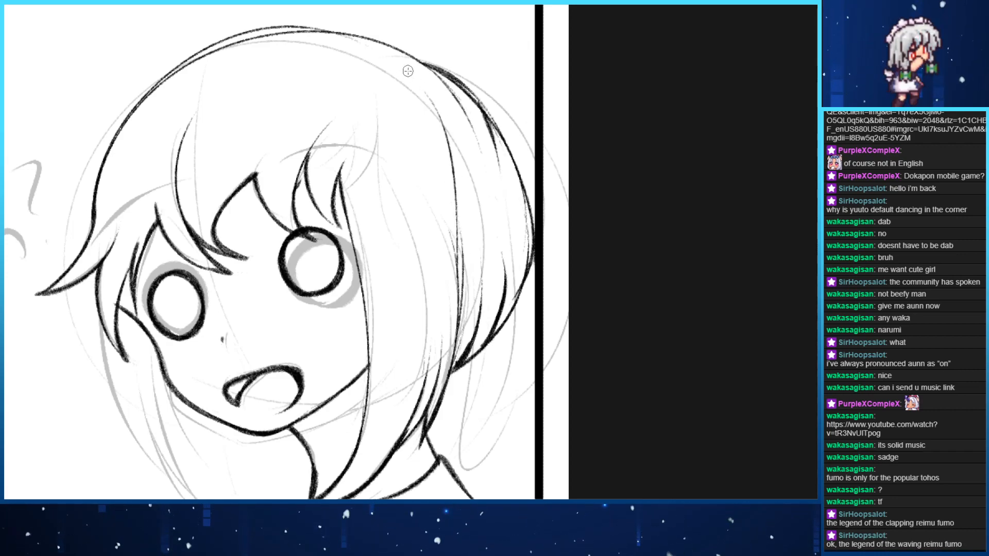
drag(418, 54, 482, 162)
drag(486, 233, 486, 266)
key(ctrl+z)
drag(420, 62, 477, 252)
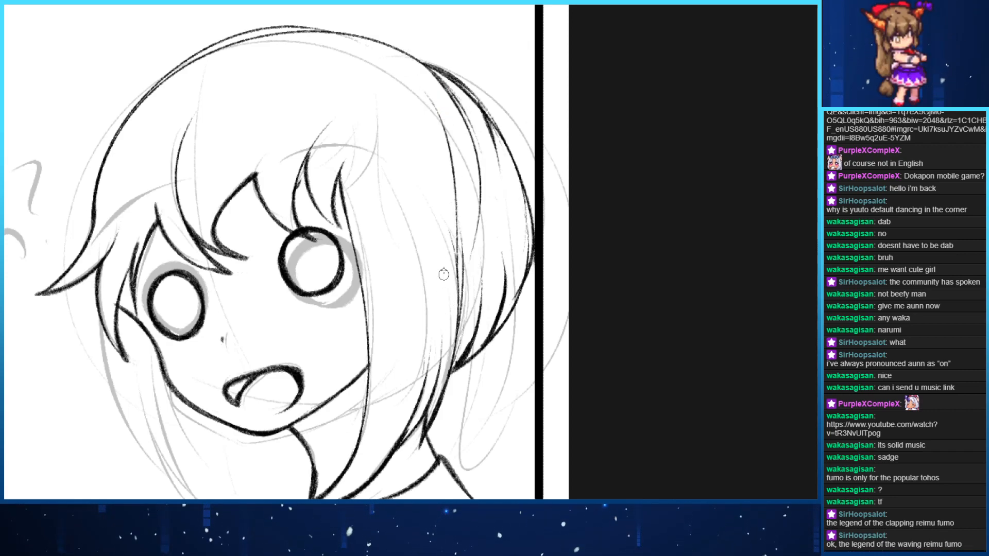
Erase the stray lines beside the inner back-hair contour and extend it down to join the side lock
key(e)
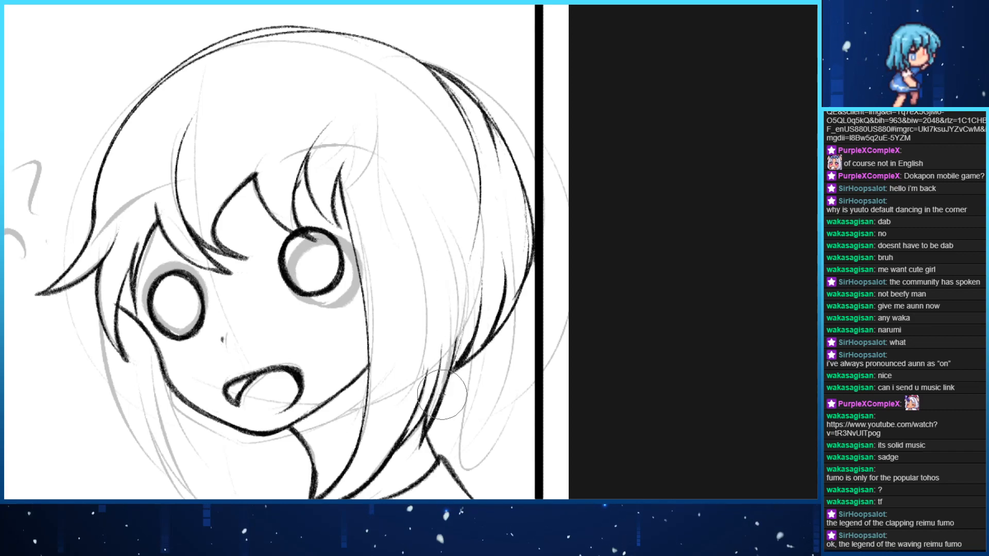
key(e)
drag(451, 356, 471, 250)
key(ctrl+z)
mouse_move(432, 94)
mouse_down()
mouse_move(482, 144)
mouse_move(476, 329)
mouse_up()
drag(425, 422, 472, 236)
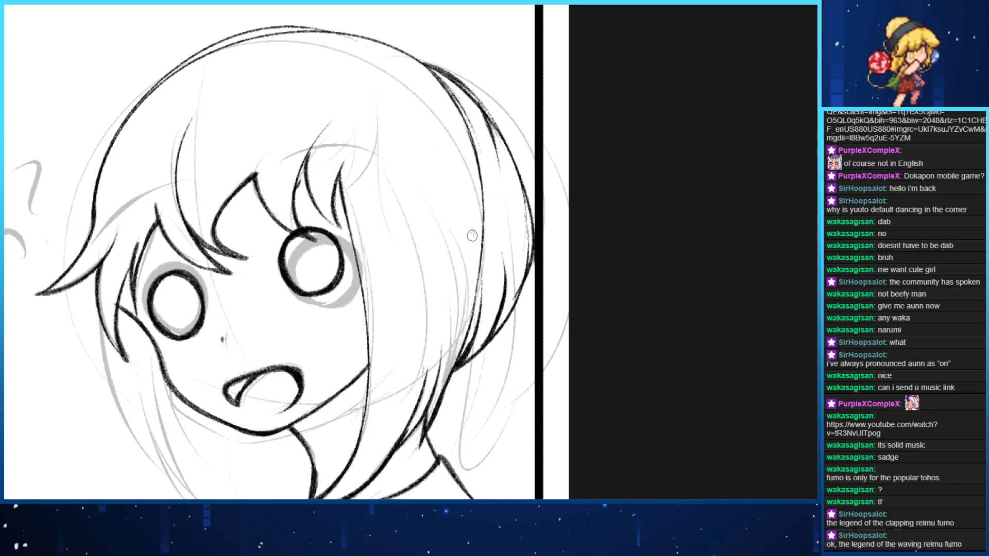
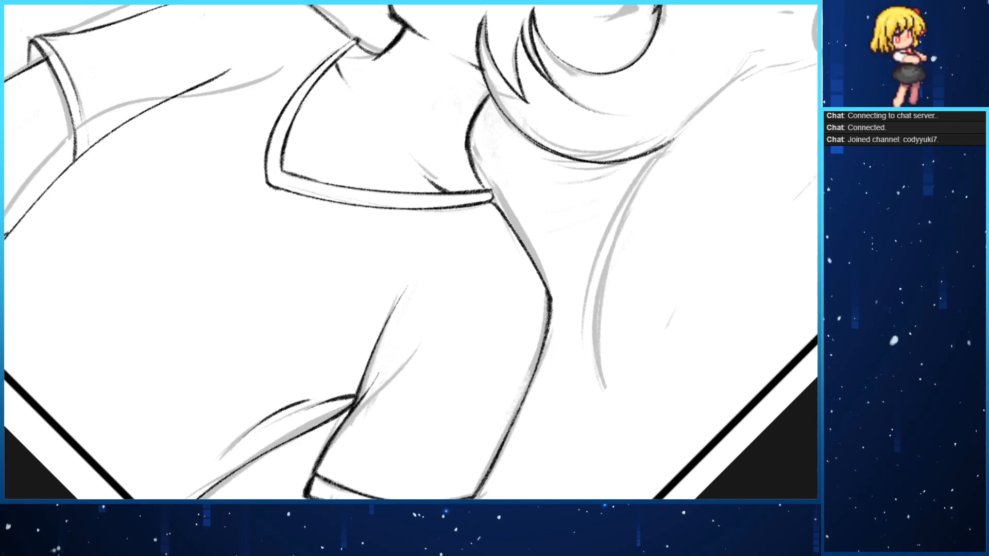
Ink the small hair strands hanging below the jaw of the girl in the page's bottom-right panel
key(End)
scroll(431, 280, down, 5)
scroll(439, 286, down, 8)
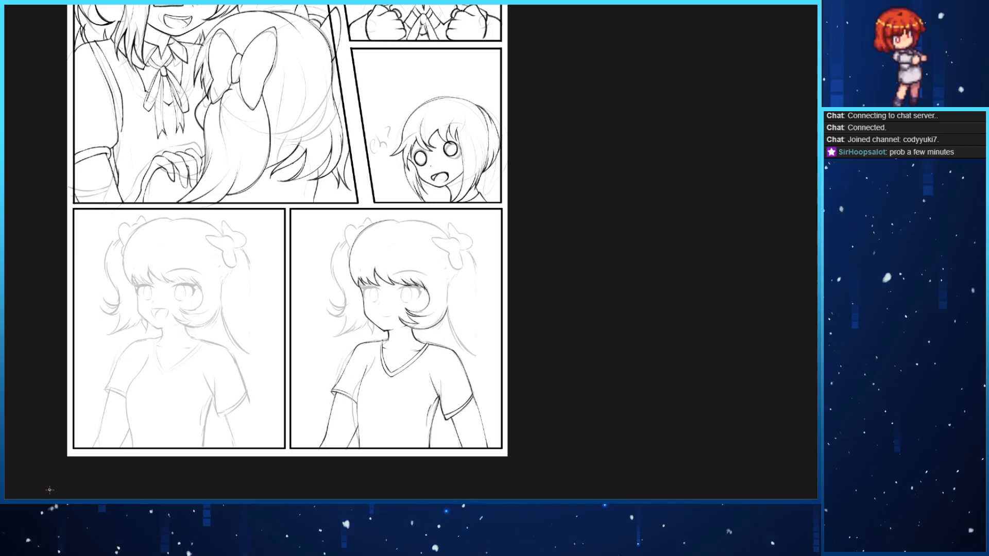
drag(81, 275, 97, 104)
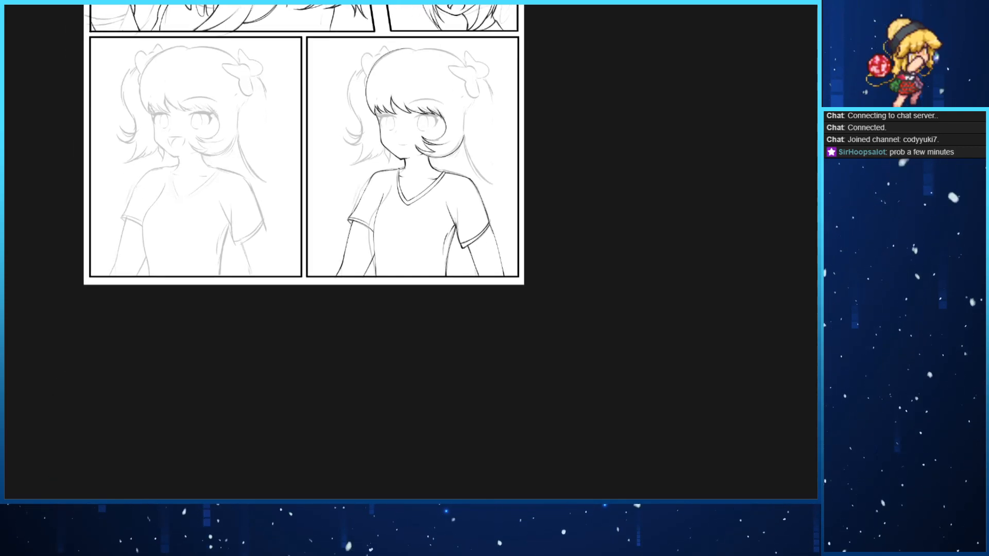
key(ctrl+plus)
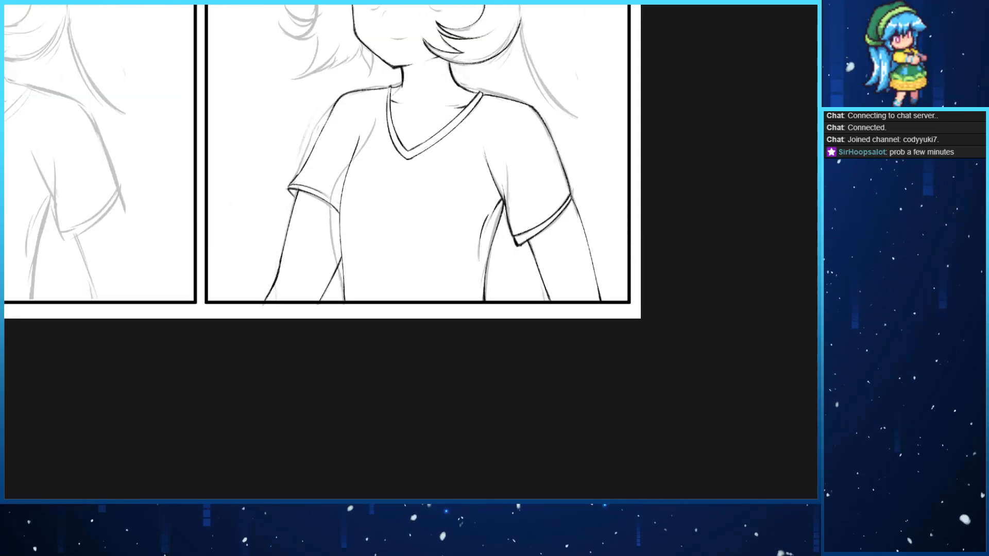
drag(90, 73, 75, 176)
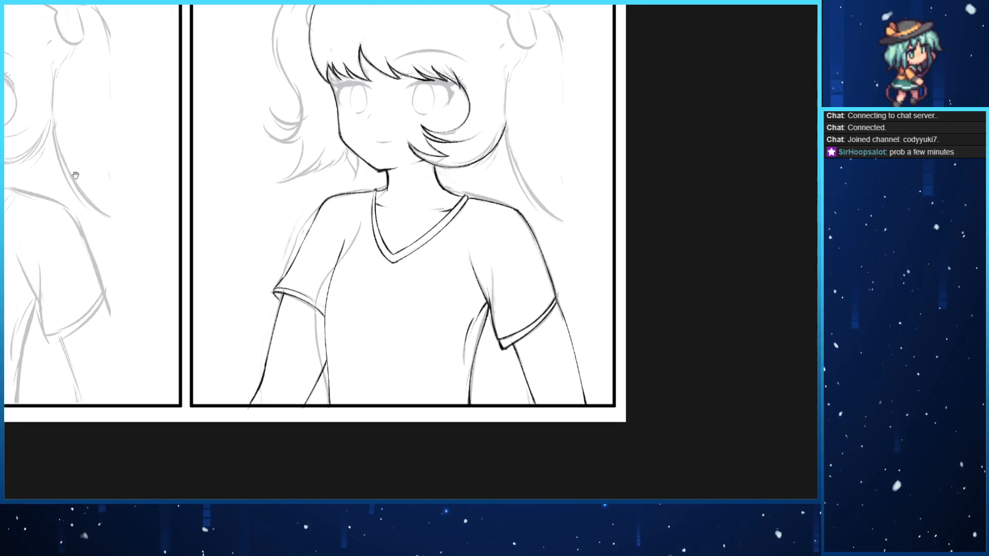
drag(46, 106, 14, 154)
key(ctrl+plus)
key(ctrl+plus)
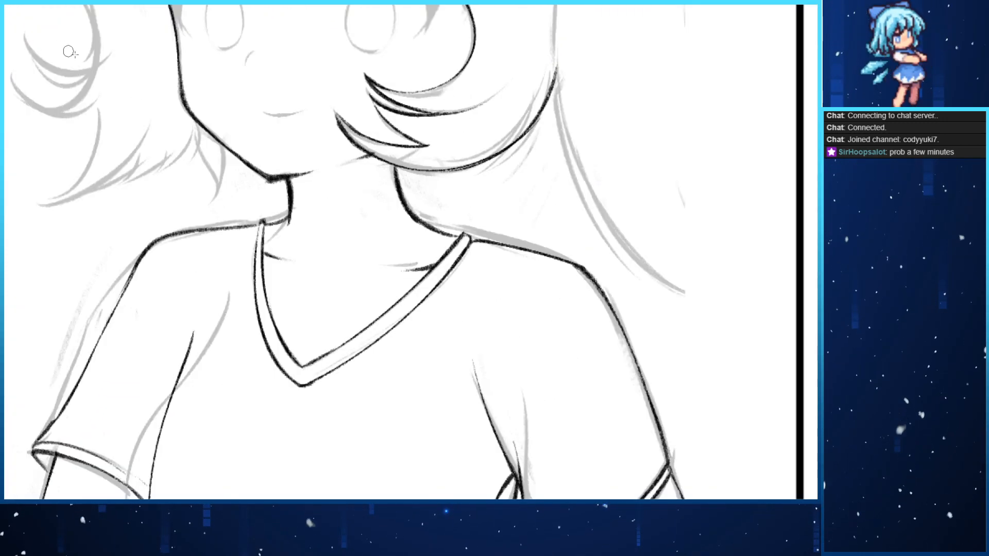
mouse_move(69, 51)
mouse_down()
mouse_move(137, 155)
mouse_move(166, 170)
mouse_up()
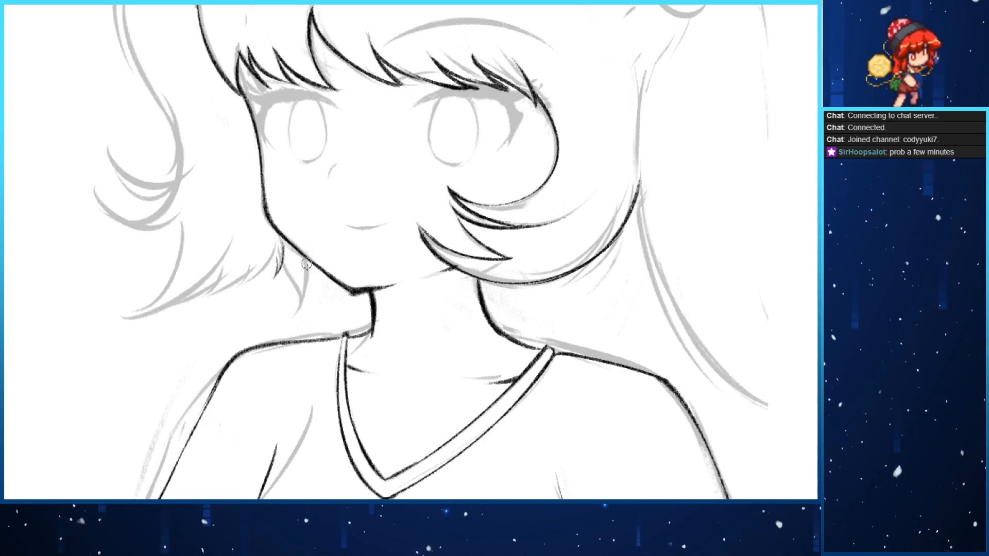
drag(303, 262, 299, 308)
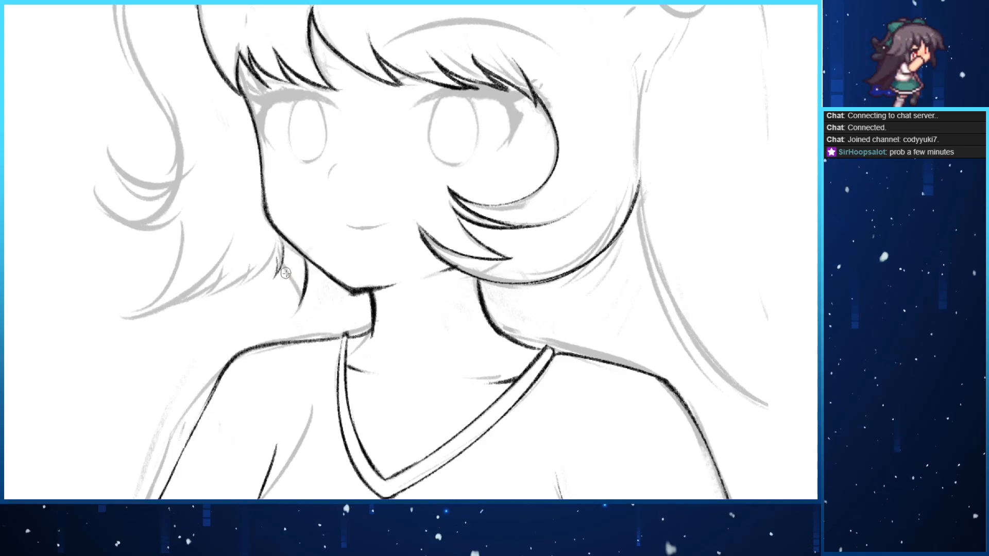
Ink the jagged lower edge of the pigtail behind the girl's jaw, undoing excess strokes
scroll(247, 384, left, 5)
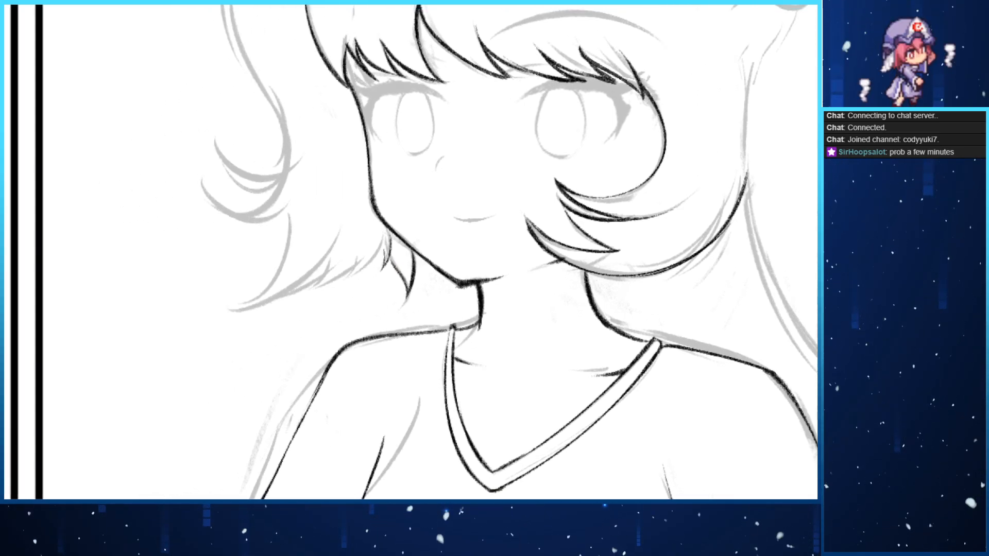
drag(324, 282, 371, 247)
key(ctrl+z)
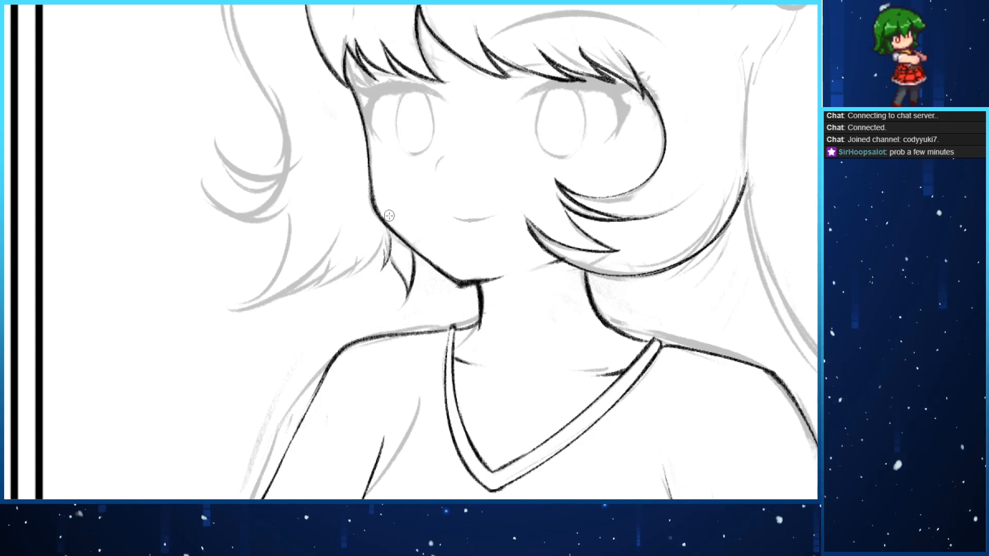
mouse_move(346, 278)
mouse_down()
mouse_move(387, 235)
mouse_move(386, 264)
mouse_move(344, 283)
mouse_move(365, 238)
mouse_move(325, 285)
mouse_up()
mouse_move(301, 292)
mouse_down()
mouse_move(339, 257)
mouse_move(232, 309)
mouse_move(320, 273)
mouse_move(276, 304)
mouse_move(343, 239)
mouse_up()
key(ctrl+z)
key(ctrl+z)
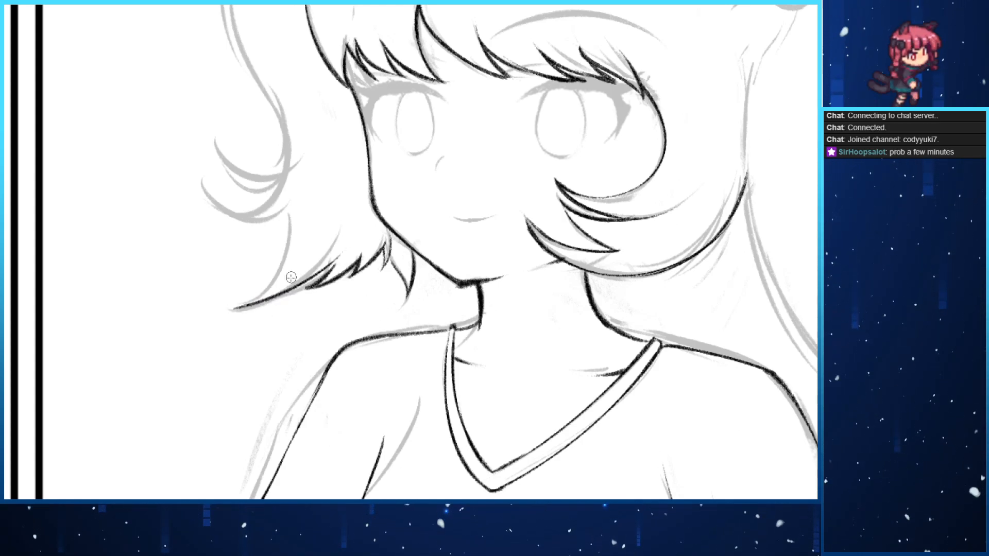
Refine the pigtail's pointed lower tip and ink the curve rising from it, retrying strokes with undos
key(ctrl+z)
drag(236, 308, 331, 251)
key(ctrl+z)
mouse_move(241, 309)
mouse_down()
mouse_move(333, 250)
mouse_move(277, 292)
mouse_up()
key(ctrl+z)
key(ctrl+z)
mouse_move(331, 267)
mouse_down()
mouse_move(247, 301)
mouse_move(341, 231)
mouse_up()
mouse_move(256, 296)
mouse_down()
mouse_move(292, 185)
mouse_move(250, 297)
mouse_up()
key(ctrl+z)
Ink the curled strand ends on the pigtail's outer side, above the pointed tip
drag(243, 157, 299, 217)
key(6)
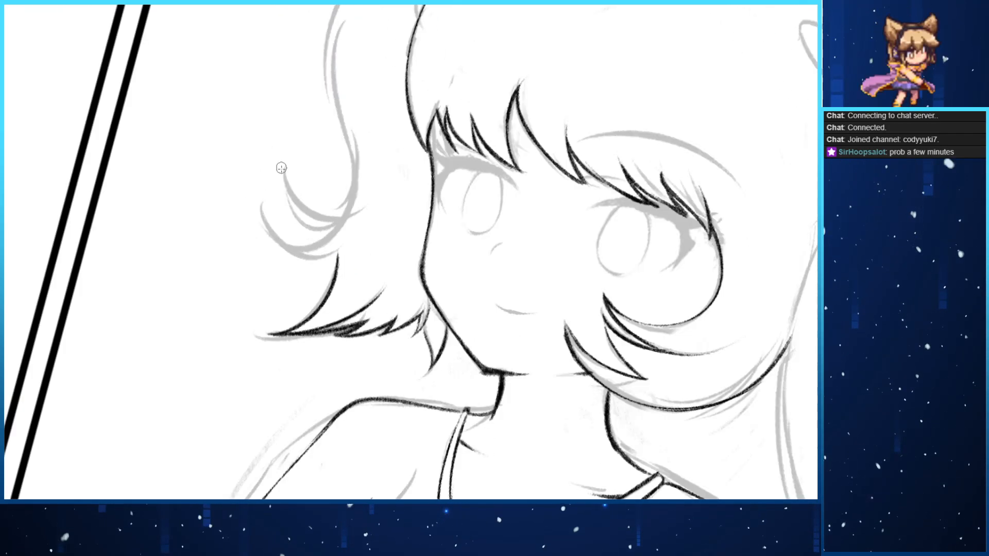
key(4)
key(4)
key(4)
key(4)
mouse_move(370, 312)
mouse_down()
mouse_move(301, 333)
mouse_move(348, 283)
mouse_move(360, 335)
mouse_move(326, 360)
mouse_up()
key(ctrl+z)
Ink the pigtail's outer contour from the curls up to the bow, retrying the long curve
mouse_move(348, 294)
mouse_down()
mouse_move(309, 330)
mouse_move(287, 309)
mouse_move(337, 286)
mouse_move(301, 320)
mouse_move(320, 321)
mouse_move(344, 285)
mouse_move(337, 159)
mouse_up()
key(ctrl+z)
key(ctrl+z)
key(End)
key(End)
key(End)
key(End)
key(End)
key(Delete)
key(Delete)
key(Delete)
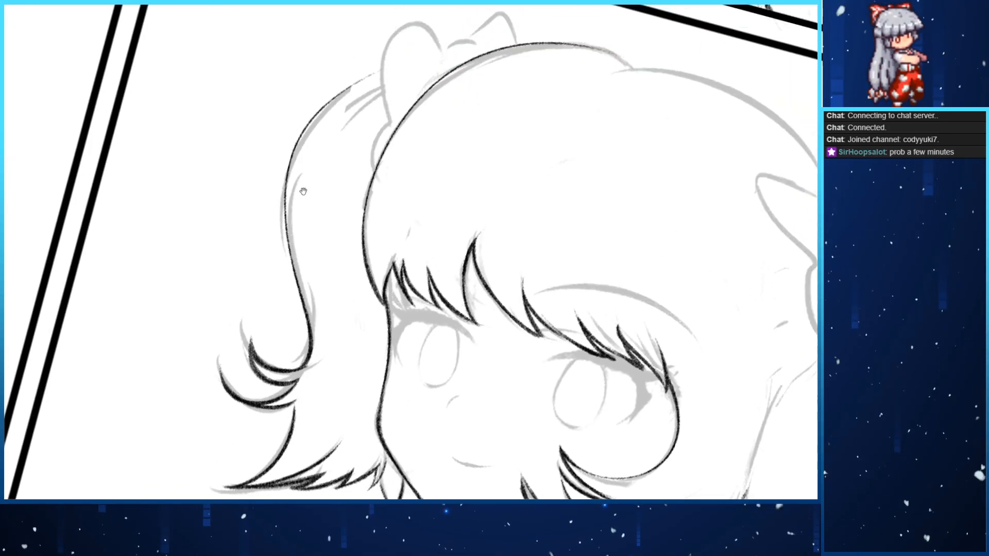
drag(380, 101, 286, 178)
drag(382, 106, 283, 183)
key(ctrl+z)
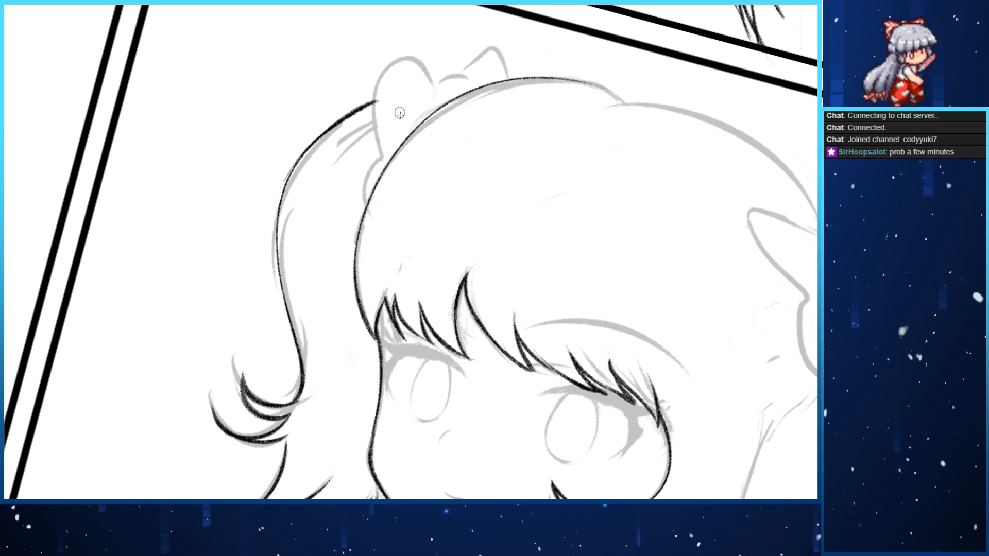
Ink the outline of the pigtail's bow, with its large loop, knot and small far loop
key(Delete)
mouse_move(354, 227)
mouse_down()
mouse_move(352, 175)
mouse_move(385, 92)
mouse_up()
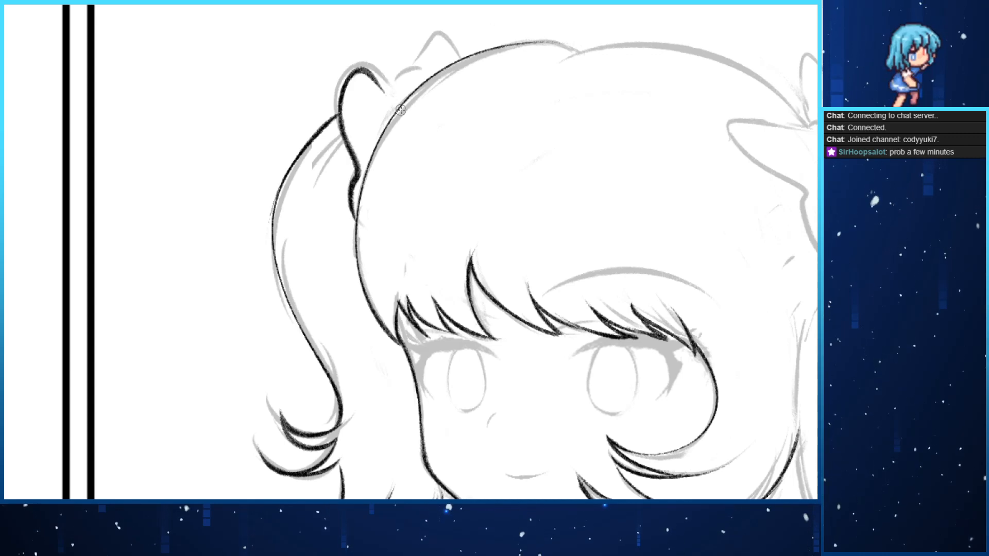
key(ctrl+z)
mouse_move(357, 221)
mouse_down()
mouse_move(346, 66)
mouse_move(386, 93)
mouse_move(355, 213)
mouse_move(339, 126)
mouse_move(446, 37)
mouse_move(460, 60)
mouse_up()
key(ctrl+z)
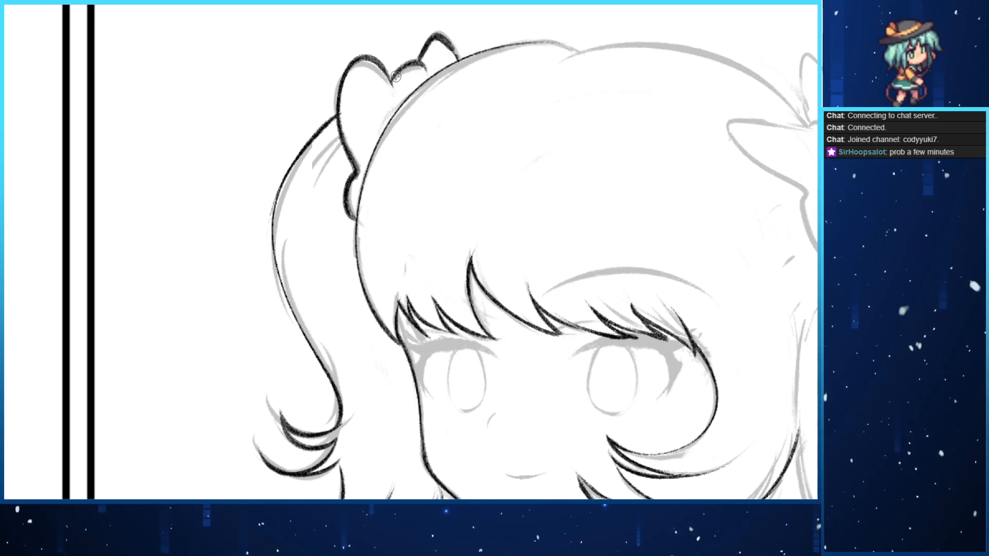
key(ctrl+z)
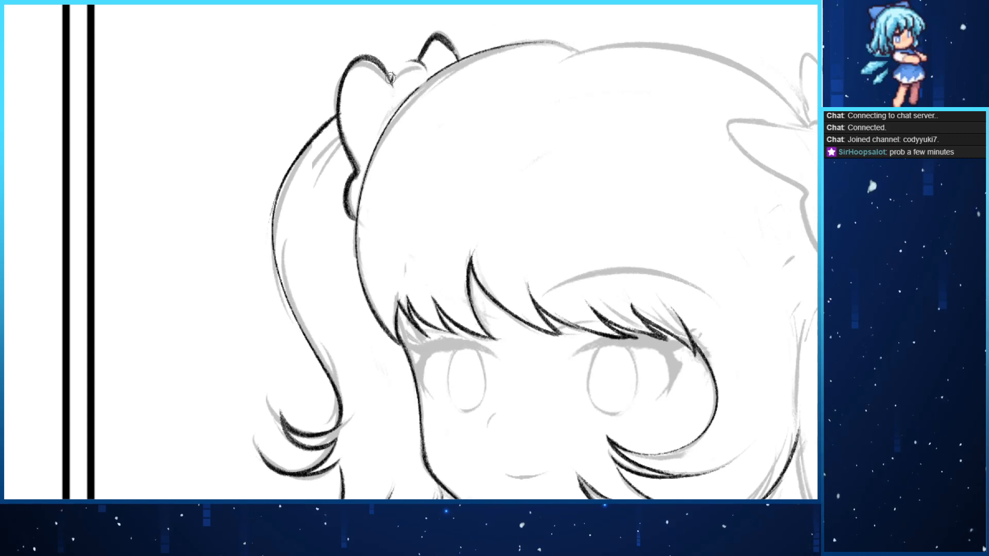
key(ctrl+z)
mouse_move(390, 78)
mouse_down()
mouse_move(421, 62)
mouse_move(395, 113)
mouse_up()
key(e)
key(b)
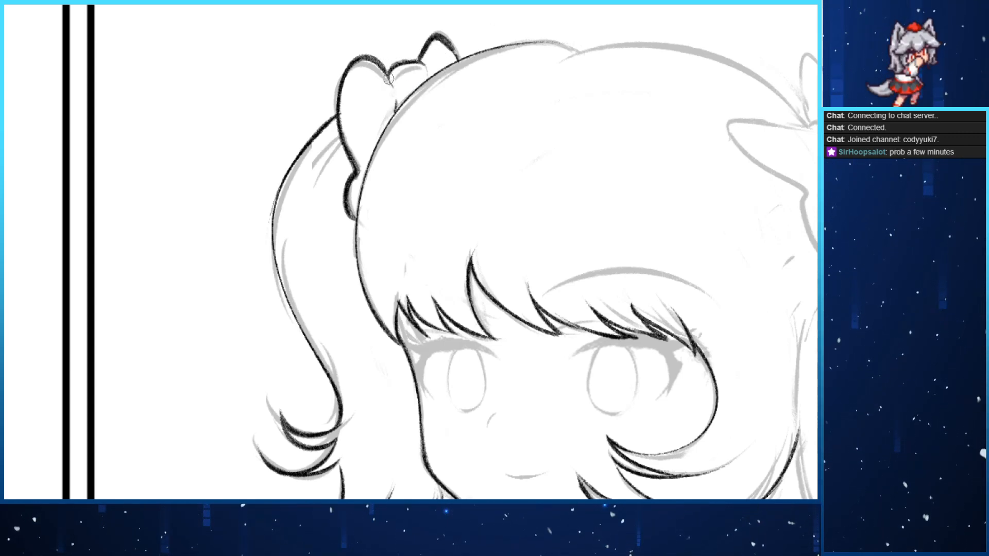
Erase the inner edge of the pigtail bow's large loop and its lower lobe
mouse_move(450, 129)
mouse_down()
mouse_move(376, 66)
mouse_move(218, 210)
mouse_move(438, 176)
mouse_up()
drag(324, 85, 201, 351)
drag(273, 56, 364, 48)
mouse_move(349, 354)
mouse_down()
mouse_move(514, 454)
mouse_move(394, 351)
mouse_move(266, 7)
mouse_up()
mouse_move(426, 259)
mouse_down()
mouse_move(218, 168)
mouse_move(248, 156)
mouse_move(242, 205)
mouse_up()
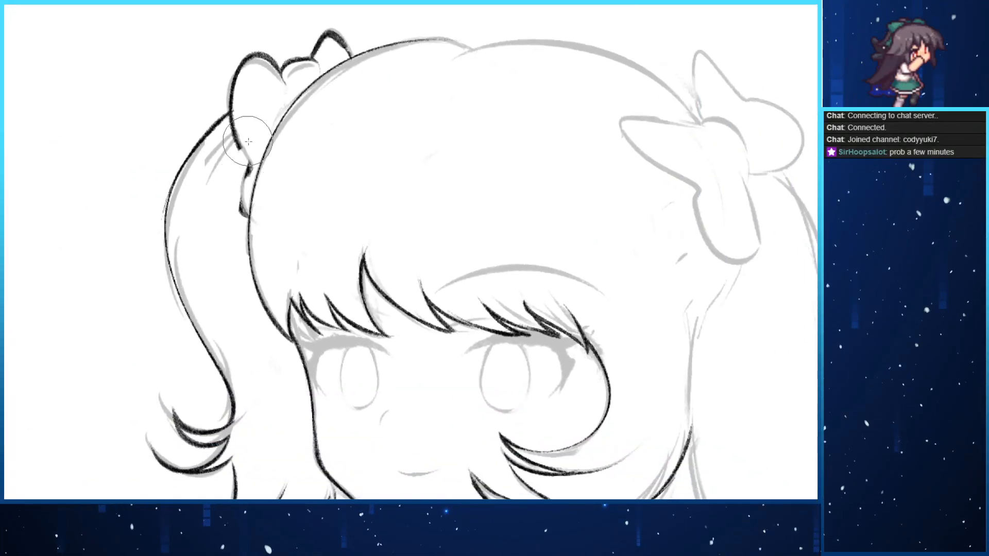
drag(249, 141, 235, 223)
key(b)
Redraw the pigtail bow's large loop wider, with a longer lower lobe overlapping the pigtail
mouse_move(258, 298)
mouse_down()
mouse_move(241, 189)
mouse_move(252, 82)
mouse_move(196, 157)
mouse_move(261, 296)
mouse_up()
key(ctrl+z)
key(ctrl+z)
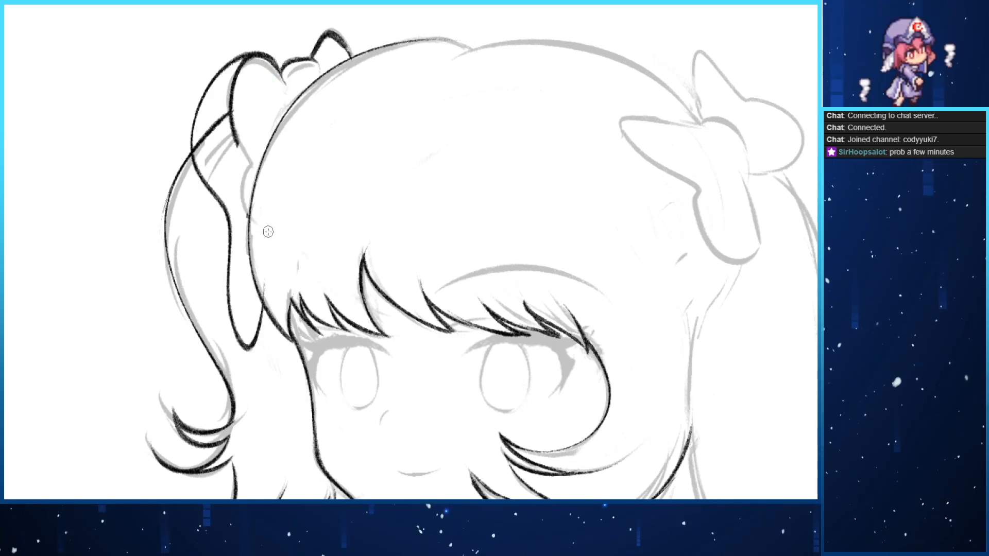
key(ctrl+z)
mouse_move(285, 77)
mouse_down()
mouse_move(242, 61)
mouse_move(253, 315)
mouse_move(270, 317)
mouse_move(225, 227)
mouse_move(273, 64)
mouse_up()
key(ctrl+z)
key(ctrl+z)
mouse_move(259, 301)
mouse_down()
mouse_move(220, 315)
mouse_move(223, 48)
mouse_move(283, 98)
mouse_up()
key(e)
mouse_move(236, 140)
mouse_down()
mouse_move(227, 111)
mouse_move(250, 93)
mouse_move(250, 73)
mouse_move(199, 163)
mouse_up()
key(ctrl+z)
key(ctrl+z)
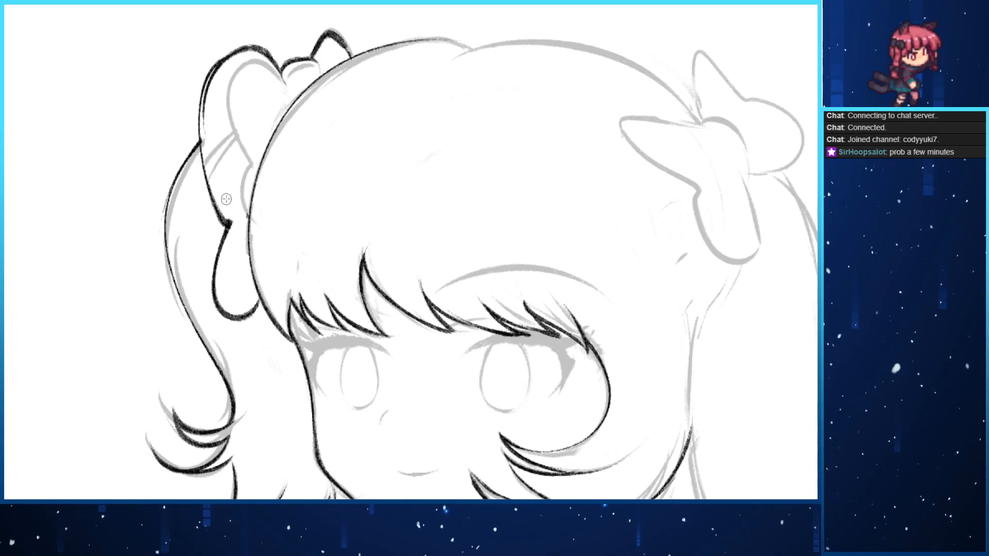
Refine the outer edge of the enlarged bow loop, comparing versions with undo and redo
key(ctrl+y)
key(ctrl+y)
key(ctrl+z)
key(ctrl+z)
key(ctrl+y)
key(ctrl+y)
key(ctrl+z)
key(ctrl+z)
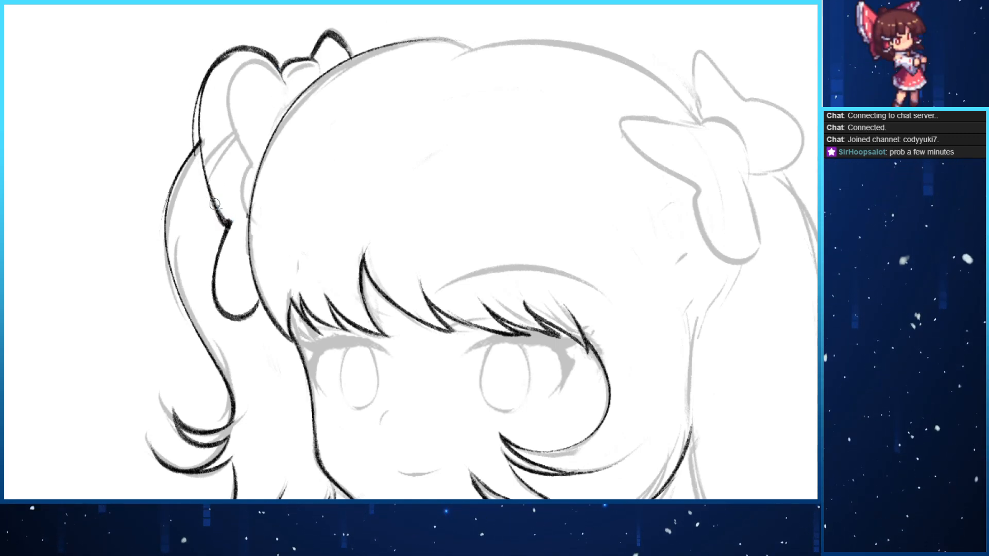
key(ctrl+y)
key(ctrl+y)
key(ctrl+z)
key(ctrl+z)
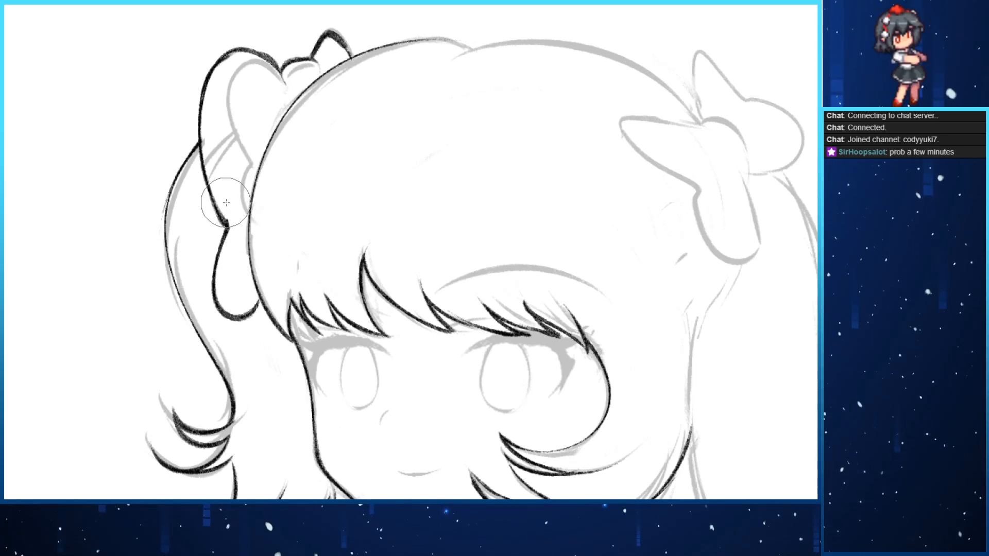
Clean up the bow's knot and redraw the small far loop larger against the head
key(b)
mouse_move(328, 52)
mouse_down()
mouse_move(323, 40)
mouse_move(335, 31)
mouse_move(348, 47)
mouse_move(315, 56)
mouse_move(372, 55)
mouse_move(332, 26)
mouse_move(373, 41)
mouse_move(346, 21)
mouse_move(377, 45)
mouse_move(293, 77)
mouse_move(284, 95)
mouse_move(278, 78)
mouse_move(314, 62)
mouse_move(320, 70)
mouse_move(260, 56)
mouse_up()
key(ctrl+z)
key(ctrl+z)
key(e)
key(e)
key(b)
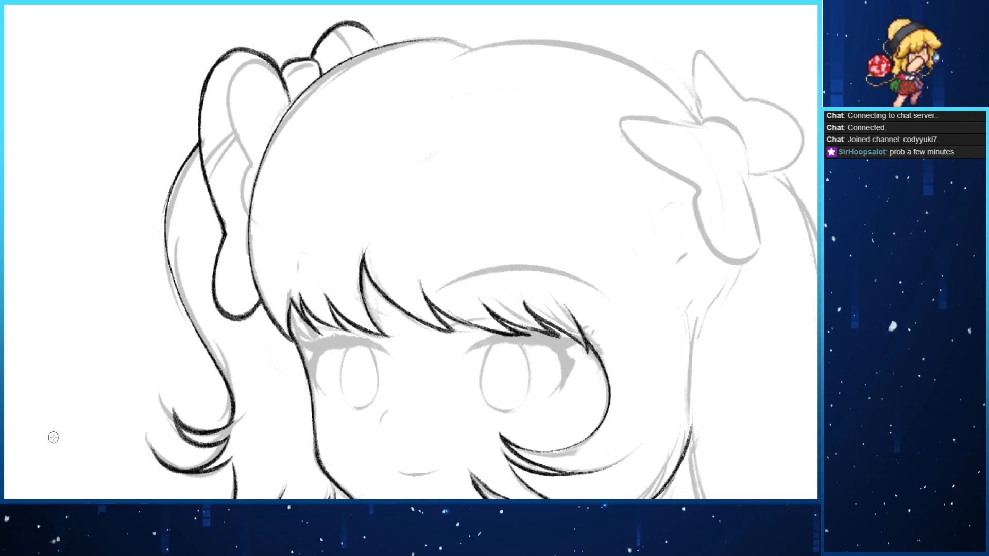
Ink the crown outline from the parting notch down past the pigtail bow, retrying the curve with undos
drag(442, 89, 343, 99)
mouse_move(322, 135)
mouse_down()
mouse_move(300, 221)
mouse_move(247, 289)
mouse_up()
drag(203, 261, 247, 247)
drag(253, 182, 223, 298)
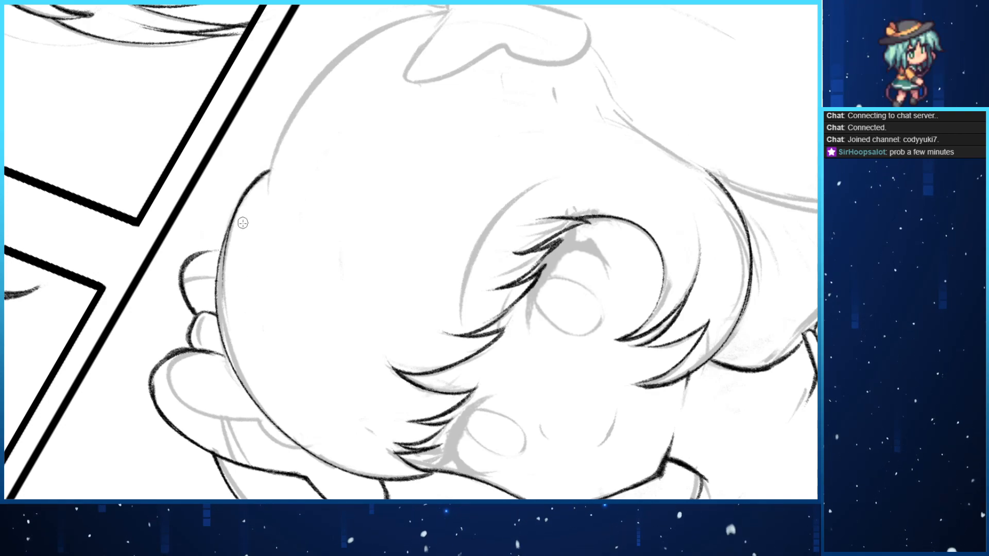
key(ctrl+z)
drag(270, 172, 218, 281)
key(ctrl+z)
mouse_move(220, 325)
mouse_down()
mouse_move(275, 162)
mouse_move(211, 258)
mouse_move(218, 299)
mouse_up()
key(ctrl+z)
key(ctrl+z)
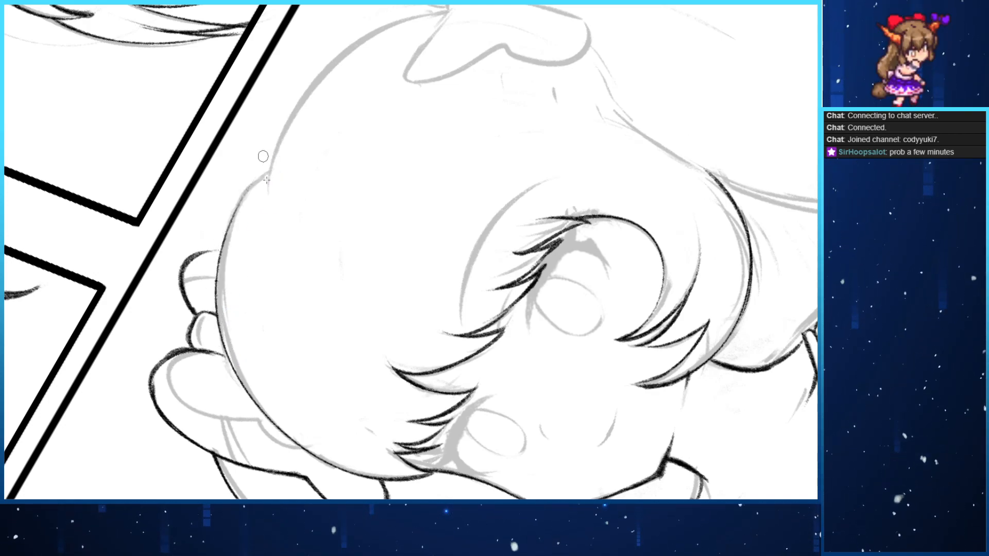
mouse_move(269, 174)
mouse_down()
mouse_move(219, 245)
mouse_move(217, 289)
mouse_up()
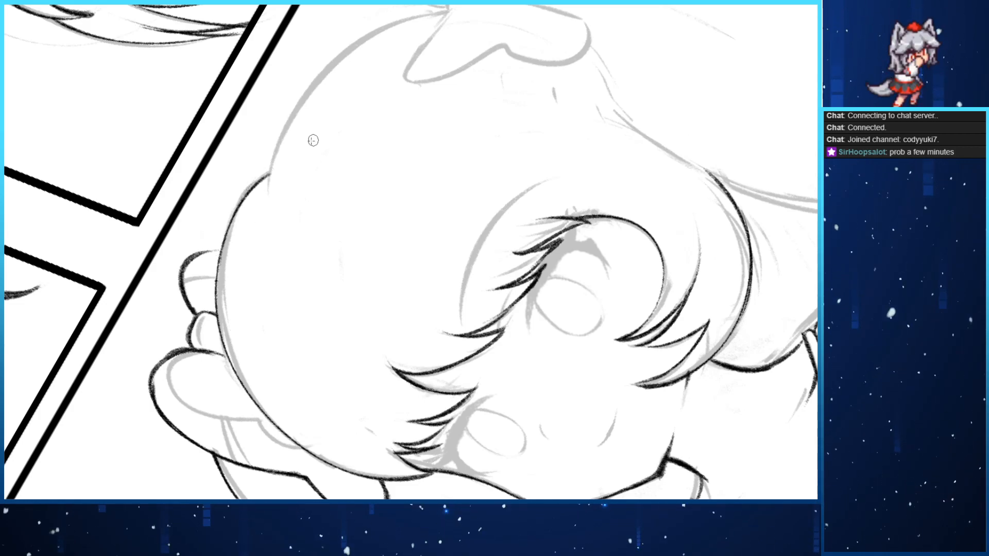
Ink the crown outline from the parting notch across to the other bow, undoing failed curves
drag(331, 164, 246, 241)
mouse_move(184, 266)
mouse_down()
mouse_move(315, 82)
mouse_move(409, 75)
mouse_move(188, 233)
mouse_move(420, 79)
mouse_up()
key(ctrl+z)
key(ctrl+z)
mouse_move(183, 270)
mouse_down()
mouse_move(322, 95)
mouse_move(431, 113)
mouse_up()
key(ctrl+z)
drag(183, 272, 439, 112)
Erase the end of the crown outline that runs into the second bow
key(6)
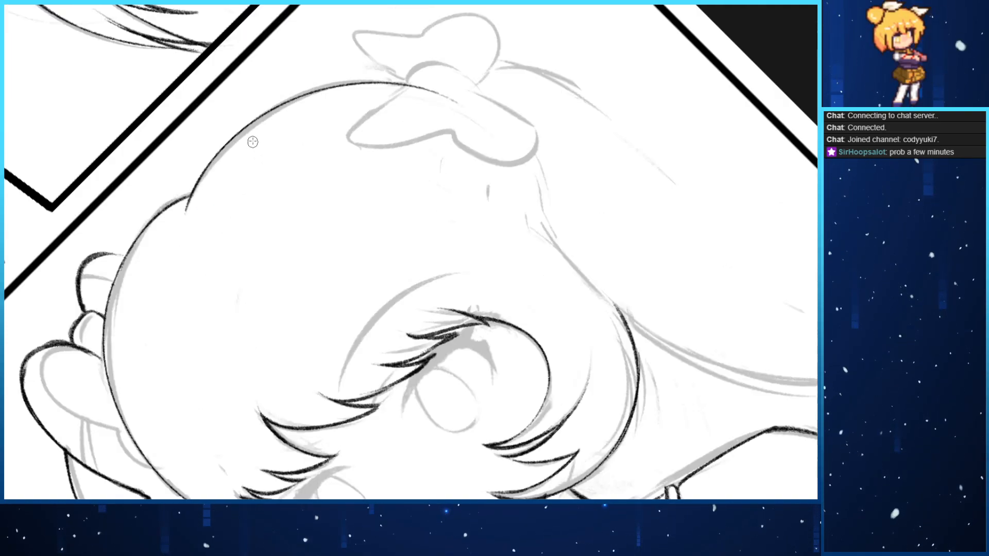
key(6)
key(6)
key(6)
drag(402, 223, 251, 173)
key(e)
mouse_move(405, 135)
mouse_down()
mouse_move(376, 111)
mouse_move(367, 214)
mouse_up()
drag(288, 206, 566, 158)
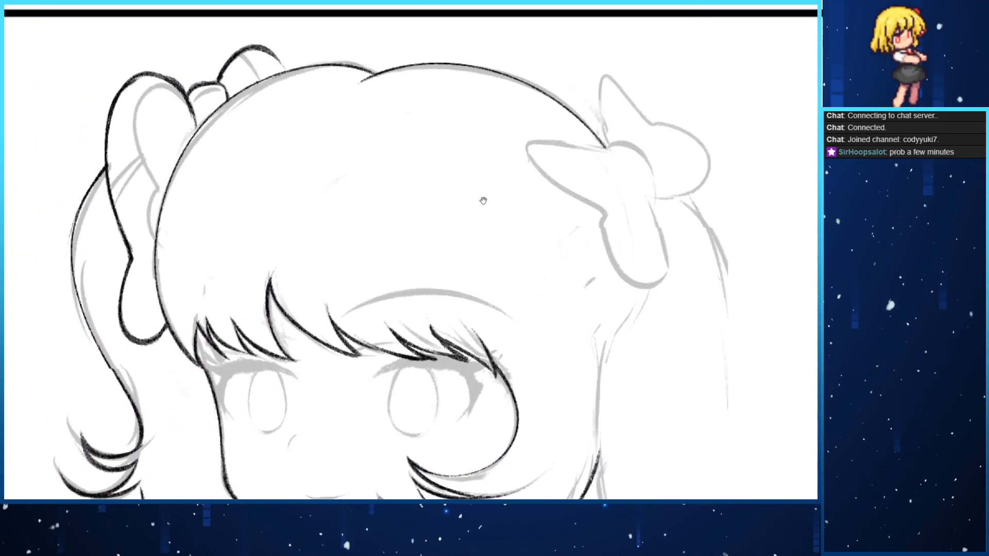
drag(483, 201, 441, 195)
key(minus)
key(Insert)
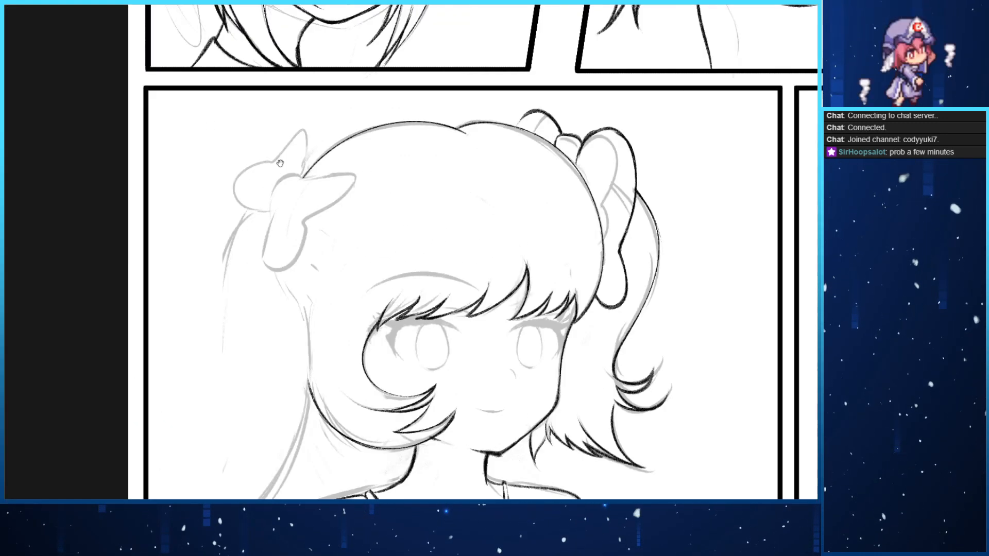
mouse_move(317, 185)
mouse_down()
mouse_move(307, 173)
mouse_move(247, 169)
mouse_move(258, 193)
mouse_move(254, 238)
mouse_up()
key(ctrl+z)
key(ctrl+z)
drag(234, 172, 254, 239)
drag(243, 271, 234, 309)
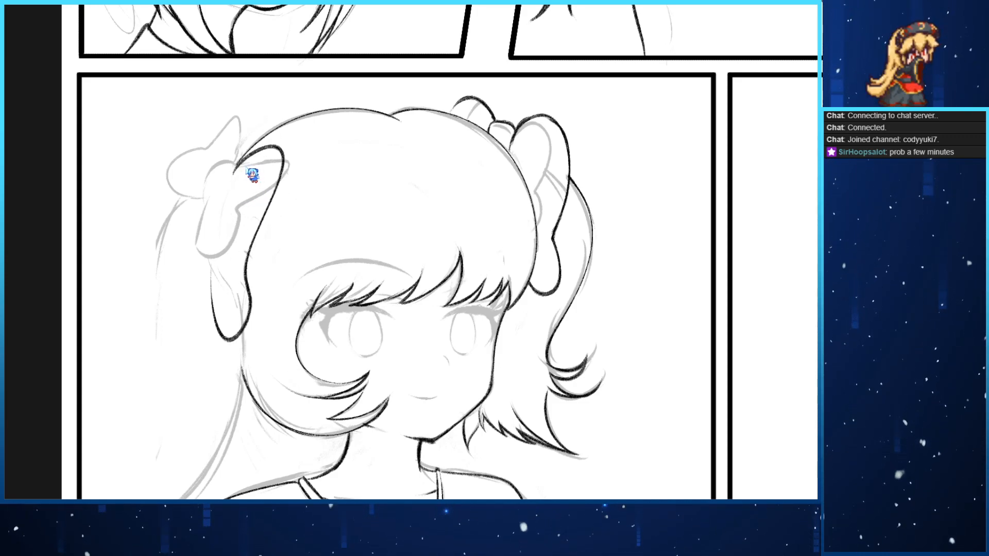
key(ctrl+z)
key(ctrl+z)
Ink the second bow's large front loop against the head and its rounded hanging tail, undoing failed strokes
drag(236, 169, 240, 307)
drag(239, 307, 211, 247)
key(ctrl+z)
mouse_move(236, 169)
mouse_down()
mouse_move(295, 150)
mouse_move(215, 263)
mouse_move(212, 246)
mouse_move(244, 240)
mouse_move(237, 165)
mouse_up()
key(ctrl+z)
key(ctrl+z)
key(ctrl+z)
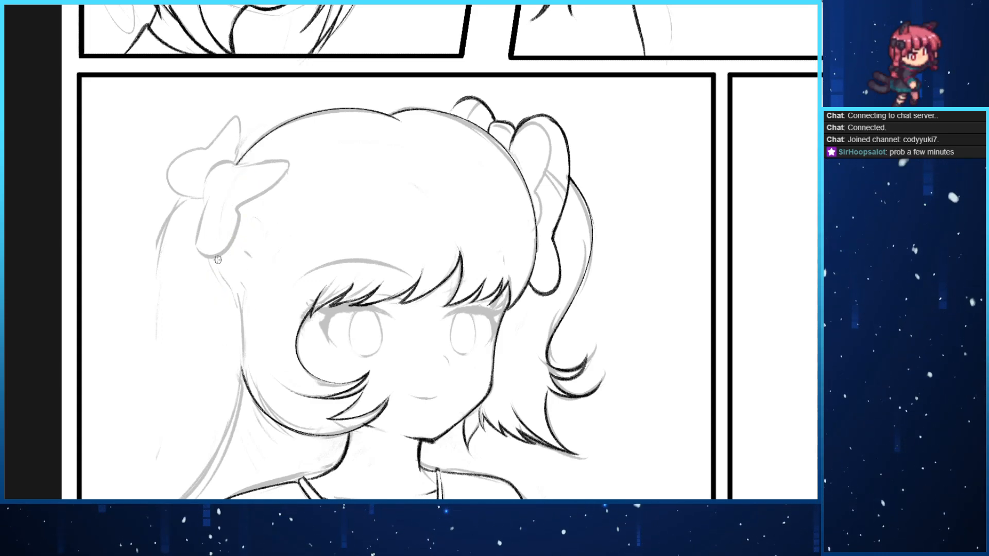
mouse_move(211, 260)
mouse_down()
mouse_move(242, 250)
mouse_move(236, 159)
mouse_up()
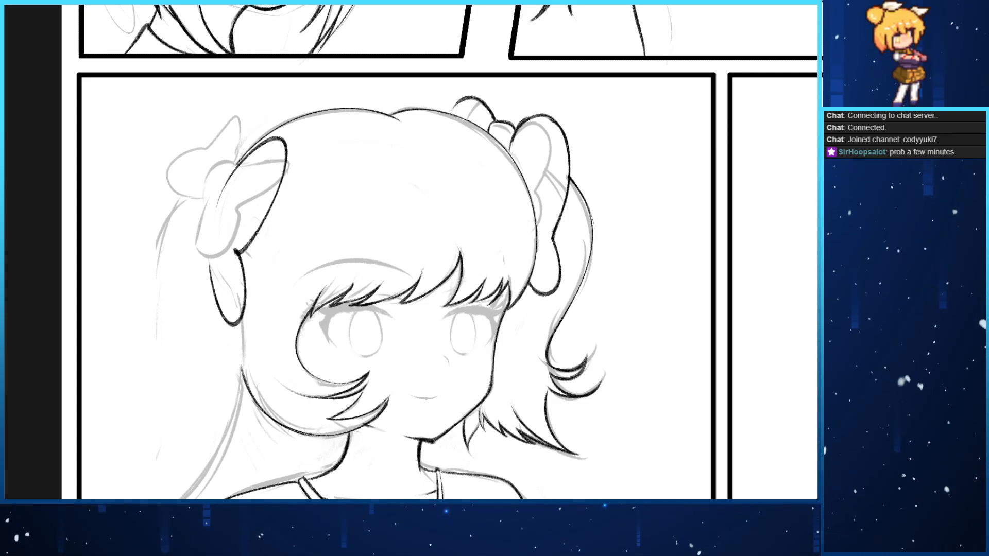
Ink the narrow knot of the second bow beside the front loop, undoing strokes and retrying the curve
drag(243, 221, 279, 193)
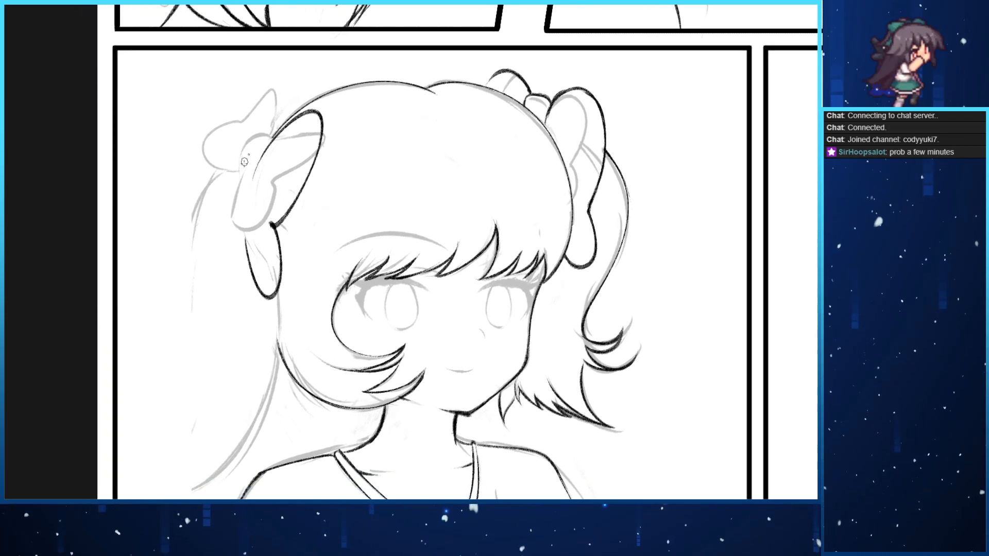
mouse_move(243, 225)
mouse_down()
mouse_move(229, 222)
mouse_move(248, 155)
mouse_move(258, 175)
mouse_move(253, 156)
mouse_move(230, 217)
mouse_up()
key(ctrl+z)
key(ctrl+z)
key(ctrl+z)
key(ctrl+z)
key(ctrl+z)
drag(250, 147, 230, 228)
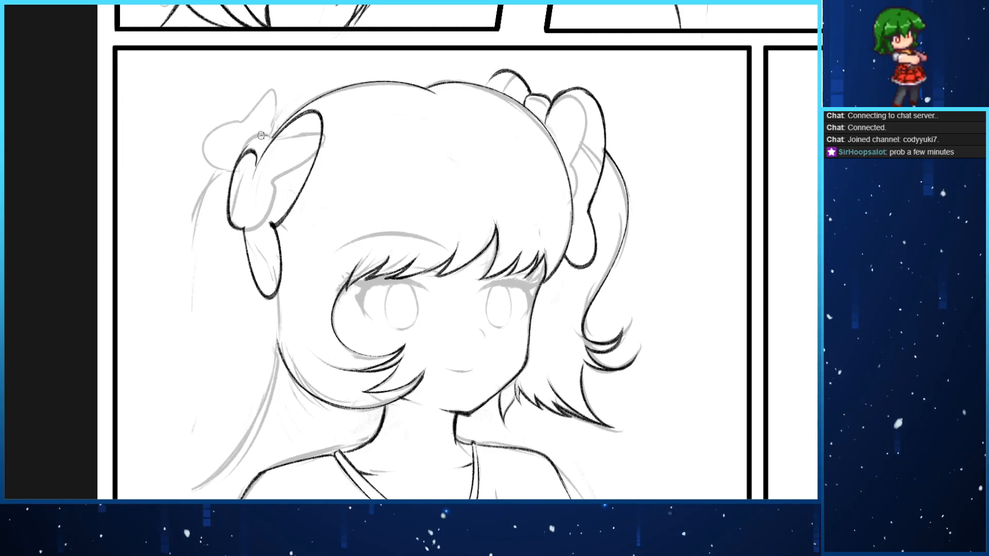
key(ctrl+z)
drag(242, 163, 233, 236)
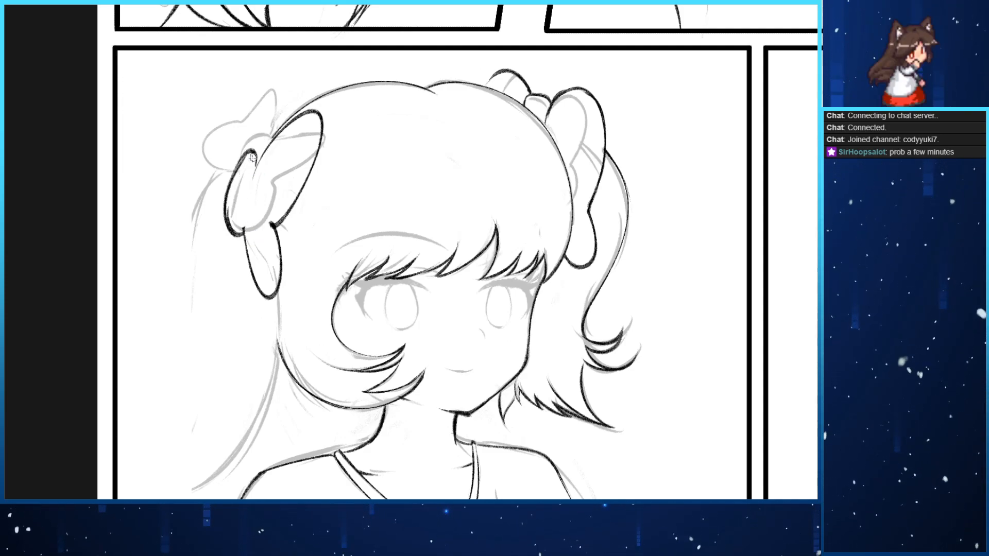
key(ctrl+z)
drag(254, 148, 235, 234)
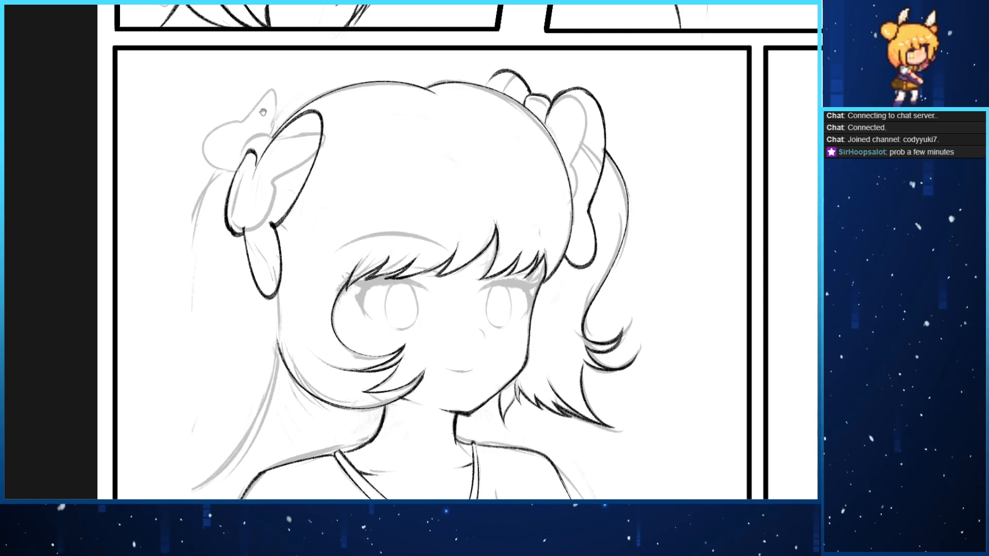
mouse_move(262, 134)
mouse_down()
mouse_move(240, 159)
mouse_move(189, 181)
mouse_move(184, 227)
mouse_up()
key(ctrl+z)
mouse_move(252, 143)
mouse_down()
mouse_move(208, 157)
mouse_move(195, 291)
mouse_up()
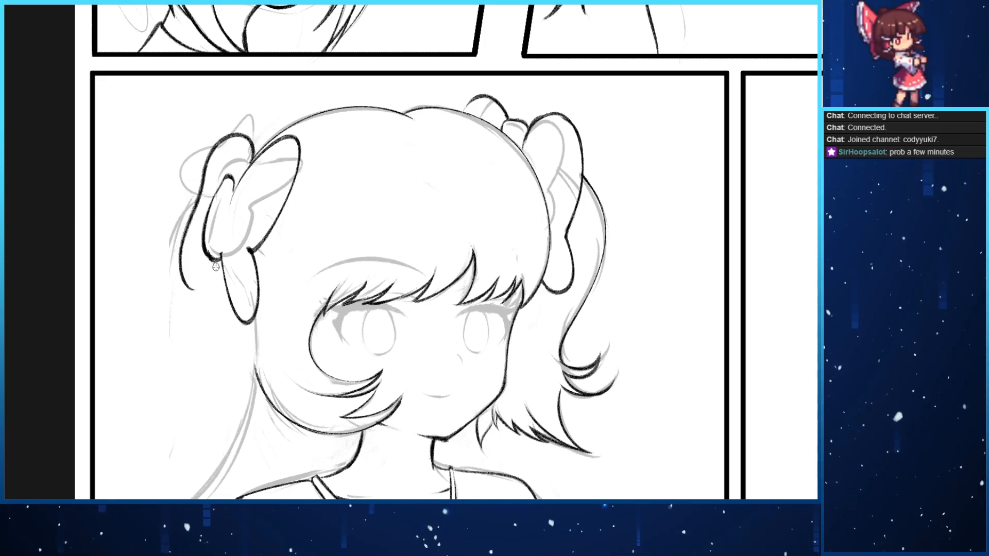
key(ctrl+z)
mouse_move(219, 255)
mouse_down()
mouse_move(186, 220)
mouse_move(226, 172)
mouse_move(178, 291)
mouse_move(242, 167)
mouse_up()
key(ctrl+z)
key(ctrl+z)
mouse_move(218, 253)
mouse_down()
mouse_move(200, 280)
mouse_move(236, 131)
mouse_move(247, 157)
mouse_move(178, 280)
mouse_move(250, 183)
mouse_up()
key(ctrl+z)
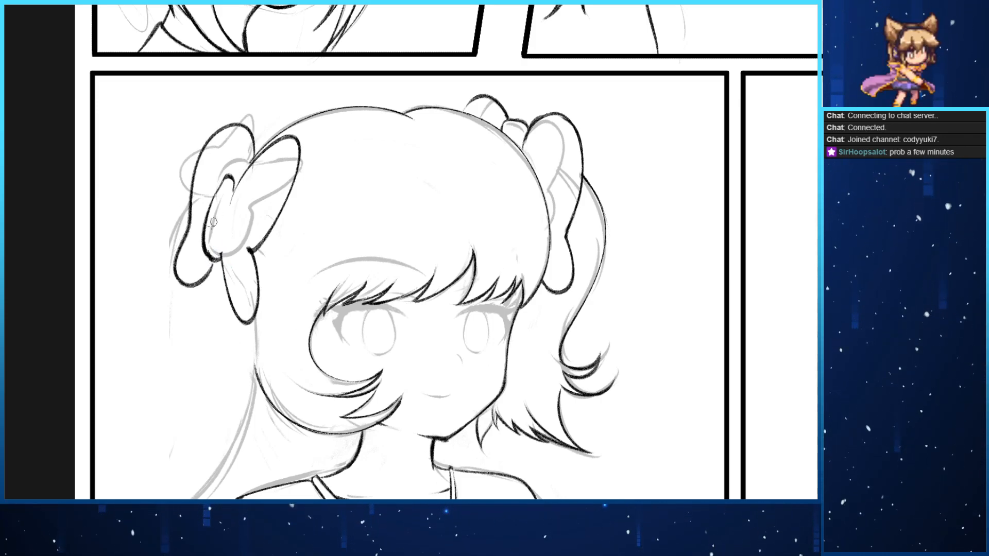
key(ctrl+z)
mouse_move(216, 260)
mouse_down()
mouse_move(198, 157)
mouse_move(250, 173)
mouse_up()
key(ctrl+z)
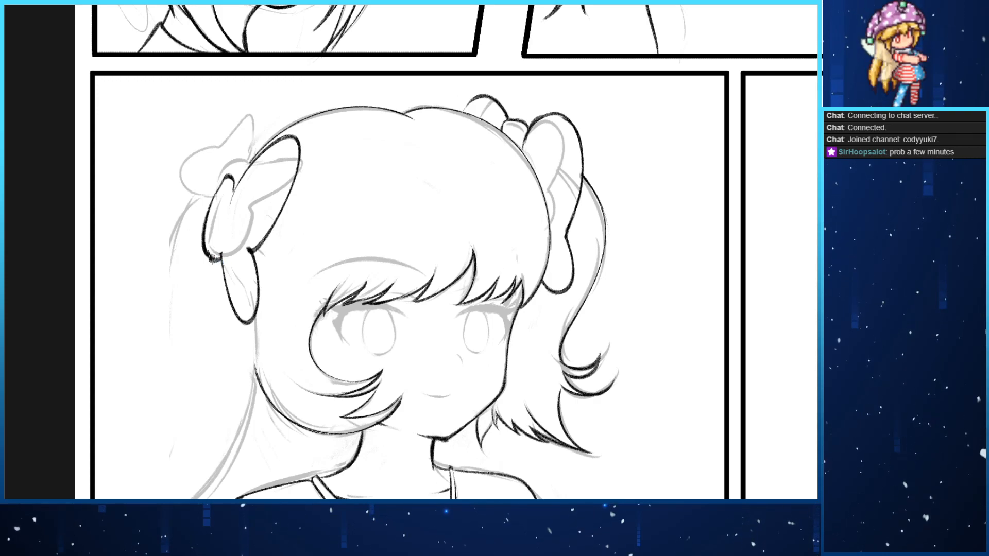
Ink the second bow's back loop behind the knot and its short rounded tail, retrying with undos
mouse_move(211, 257)
mouse_down()
mouse_move(194, 183)
mouse_move(247, 201)
mouse_up()
key(ctrl+z)
mouse_move(215, 257)
mouse_down()
mouse_move(197, 180)
mouse_move(250, 165)
mouse_up()
key(ctrl+z)
mouse_move(218, 260)
mouse_down()
mouse_move(188, 192)
mouse_move(244, 154)
mouse_up()
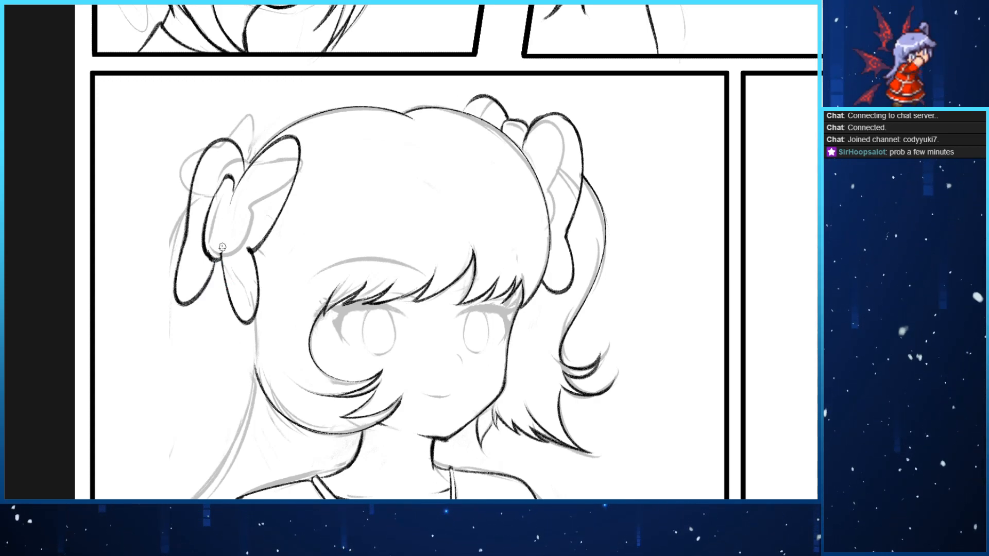
key(ctrl+z)
mouse_move(216, 260)
mouse_down()
mouse_move(173, 286)
mouse_move(253, 149)
mouse_move(181, 235)
mouse_move(244, 192)
mouse_up()
key(ctrl+z)
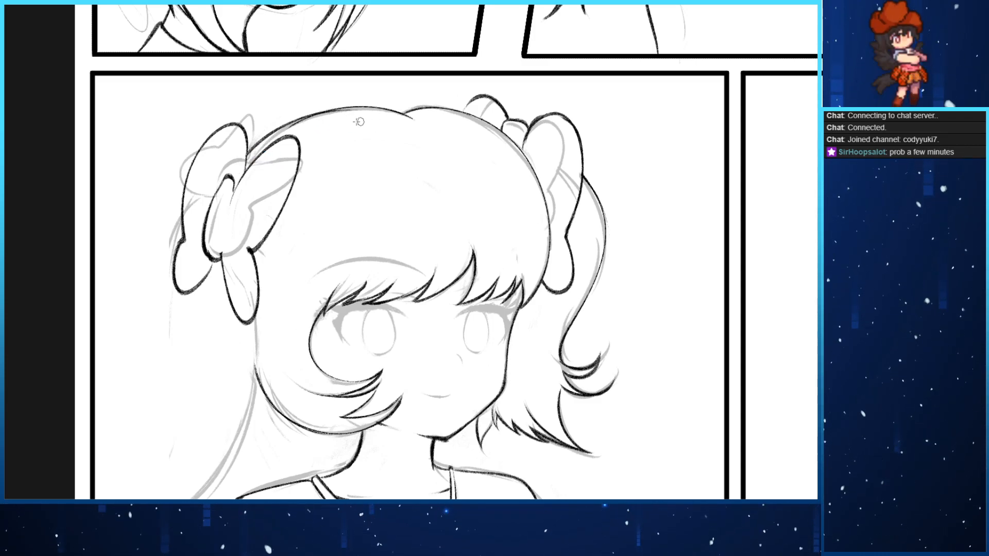
Rework the crown outline between the second bow and the parting notch into one smooth, clean line
key(Left)
key(Left)
key(Left)
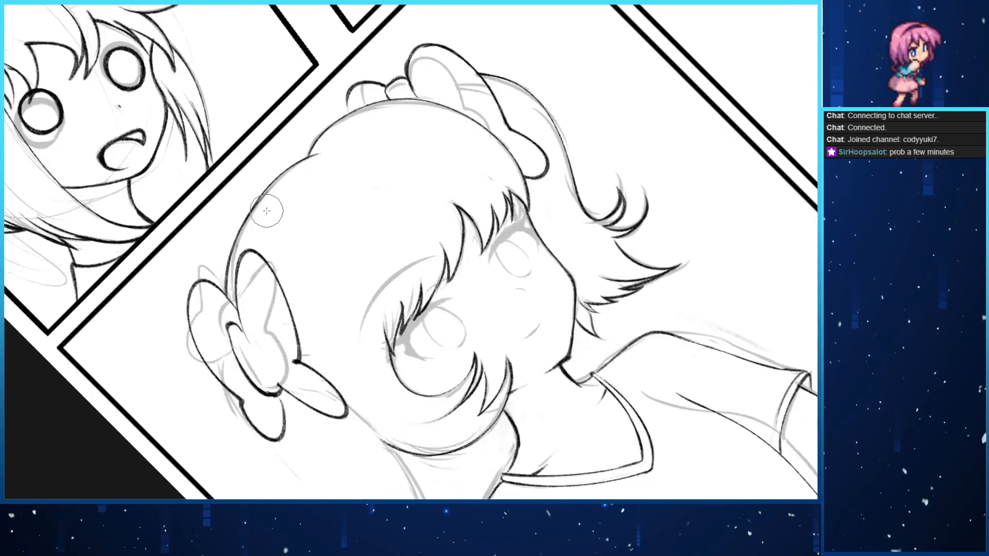
drag(271, 193, 229, 263)
drag(248, 217, 230, 301)
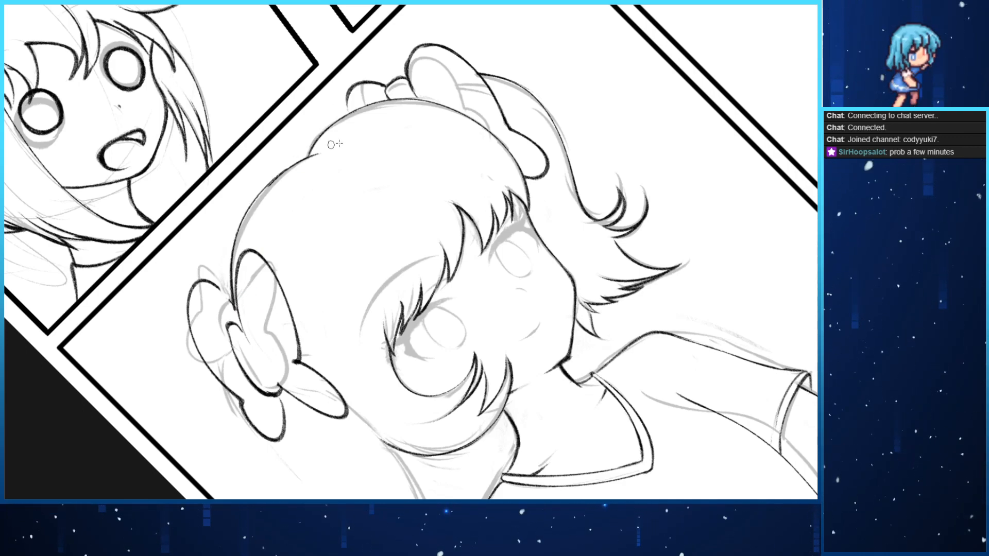
mouse_move(297, 195)
mouse_down()
mouse_move(239, 297)
mouse_move(327, 153)
mouse_up()
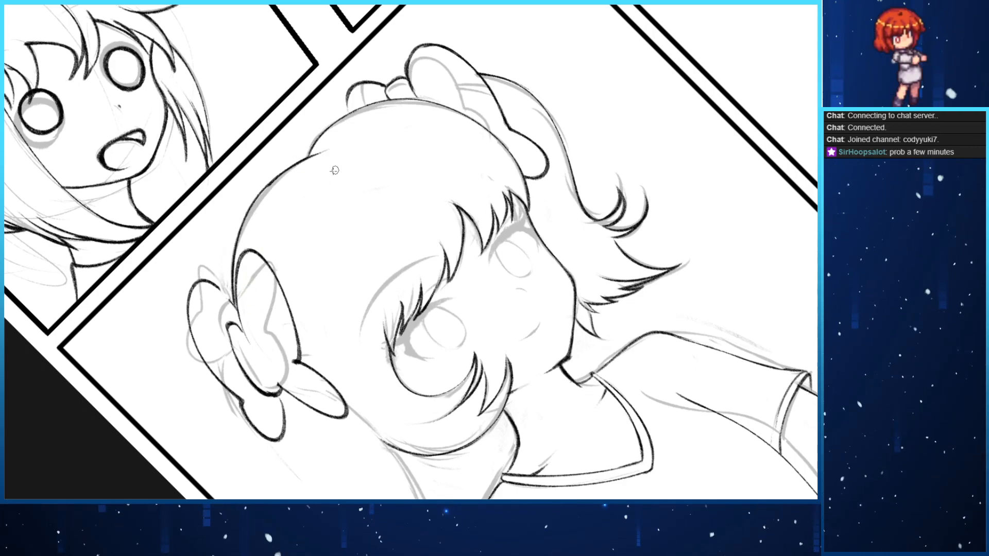
key(End)
key(End)
key(End)
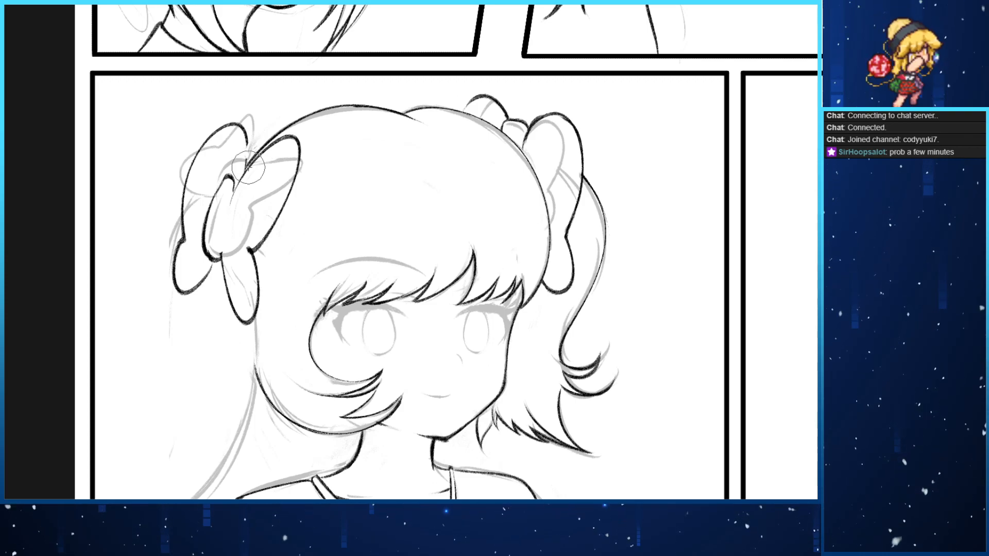
Join the back loop to the front loop and redraw the back loop's outer edge slimmer down to its tail
drag(248, 168, 247, 169)
key(n)
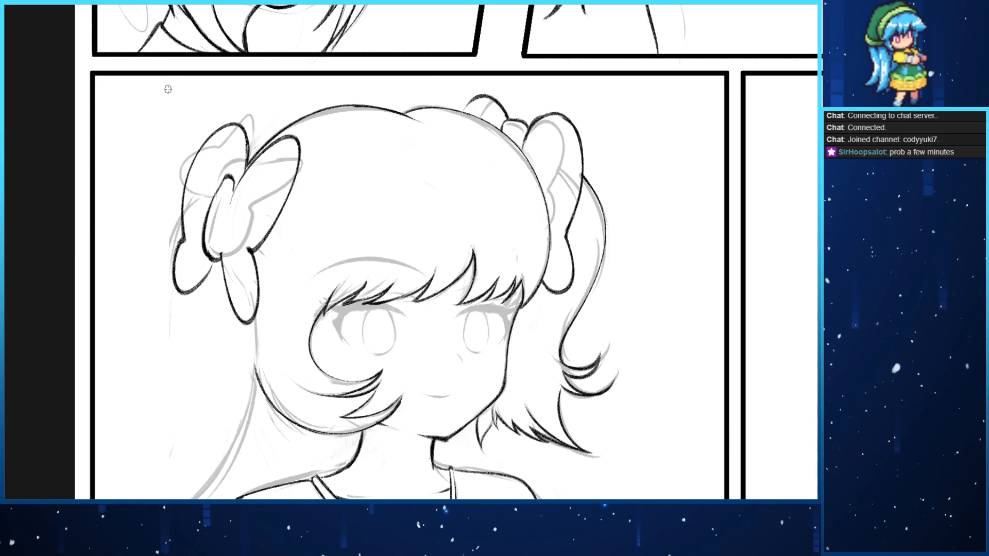
mouse_move(212, 127)
mouse_down()
mouse_move(179, 223)
mouse_move(242, 132)
mouse_move(188, 248)
mouse_move(192, 198)
mouse_move(180, 234)
mouse_move(191, 197)
mouse_up()
key(n)
key(ctrl+z)
key(e)
key(n)
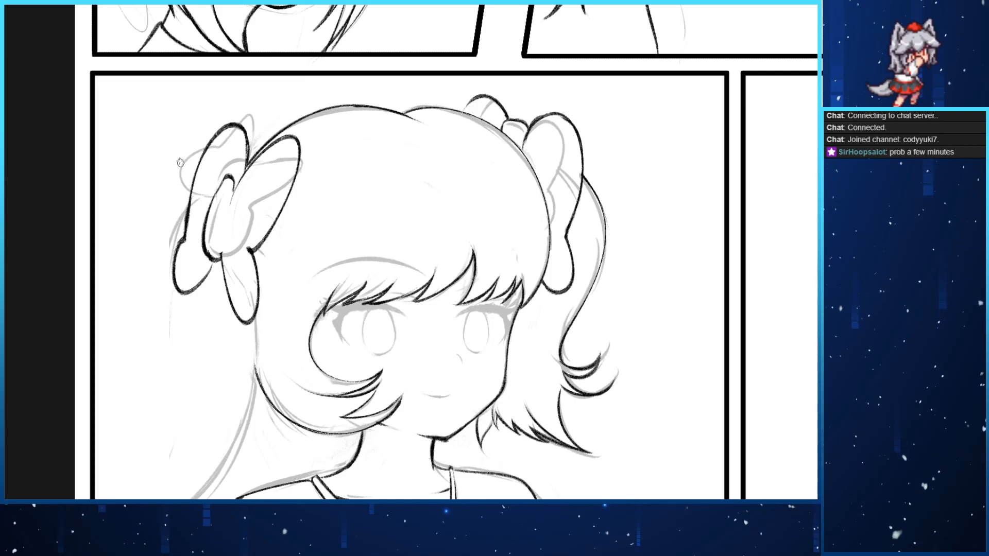
drag(215, 262, 196, 284)
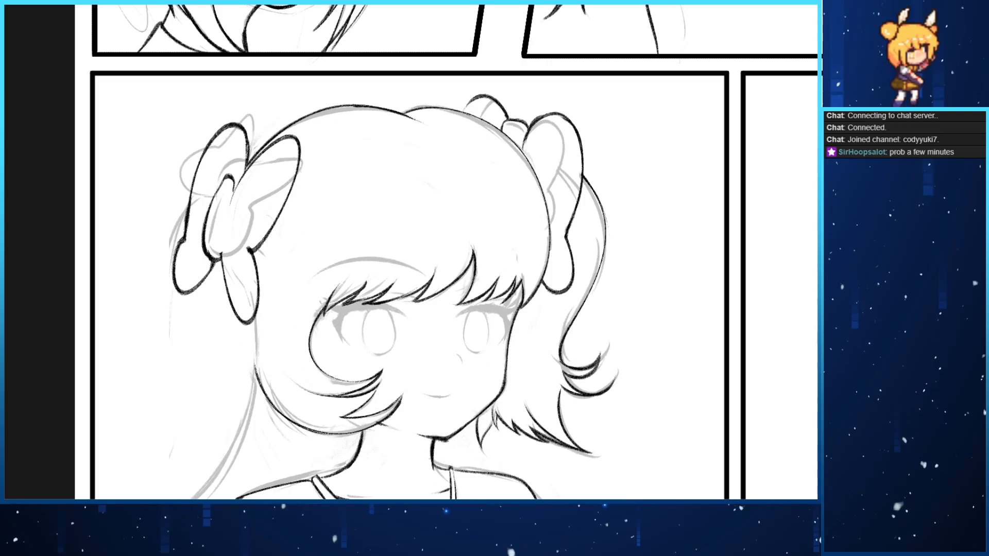
Ink the inner edge of the second bow's knot and redraw its rounded top and outer side
drag(172, 181, 188, 179)
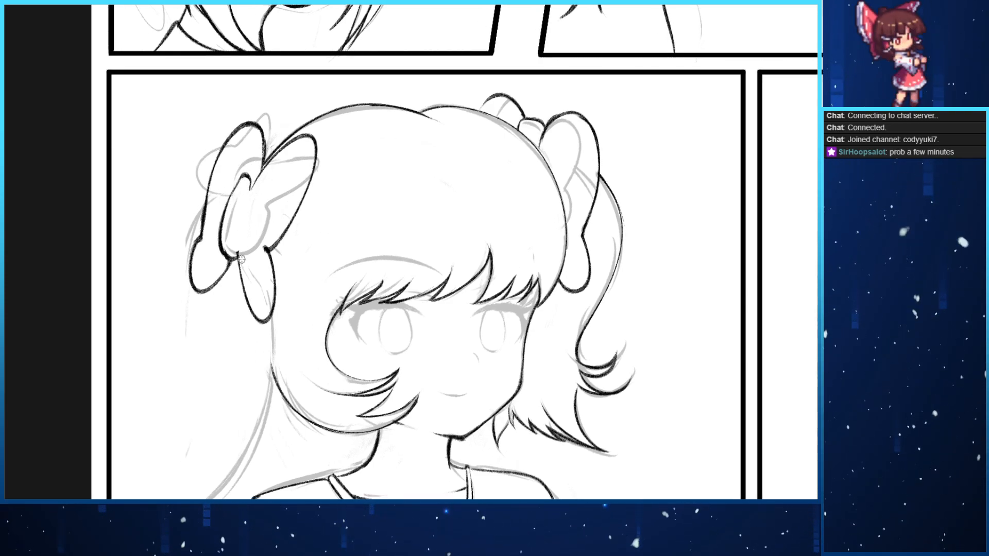
drag(248, 181, 242, 255)
key(ctrl+z)
drag(246, 195, 238, 260)
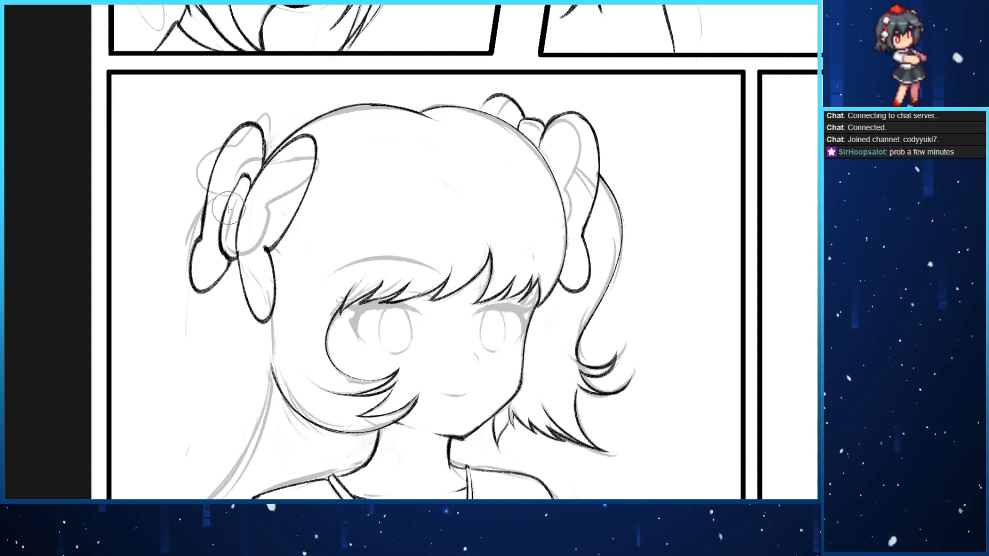
key(ctrl+z)
drag(249, 175, 221, 222)
key(ctrl+z)
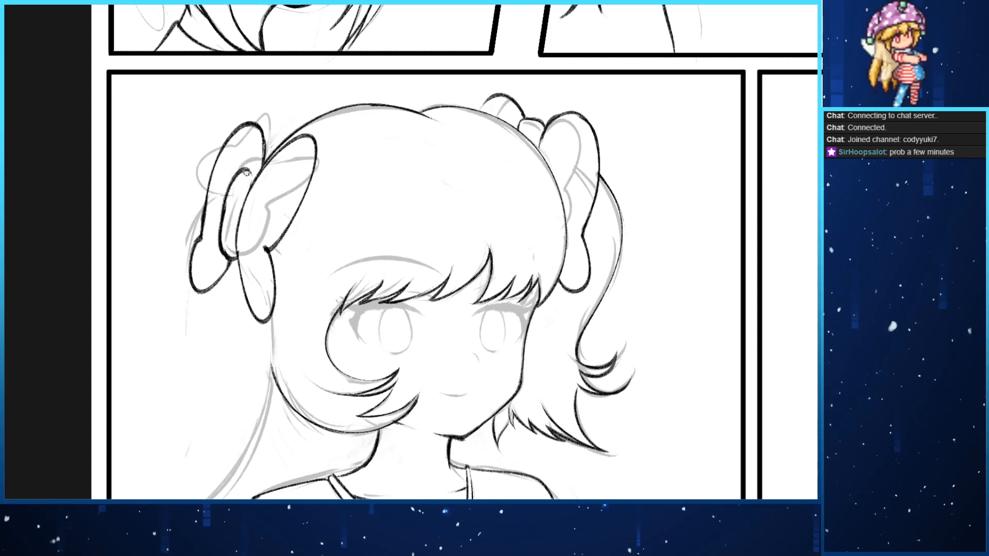
drag(230, 180, 221, 222)
key(ctrl+z)
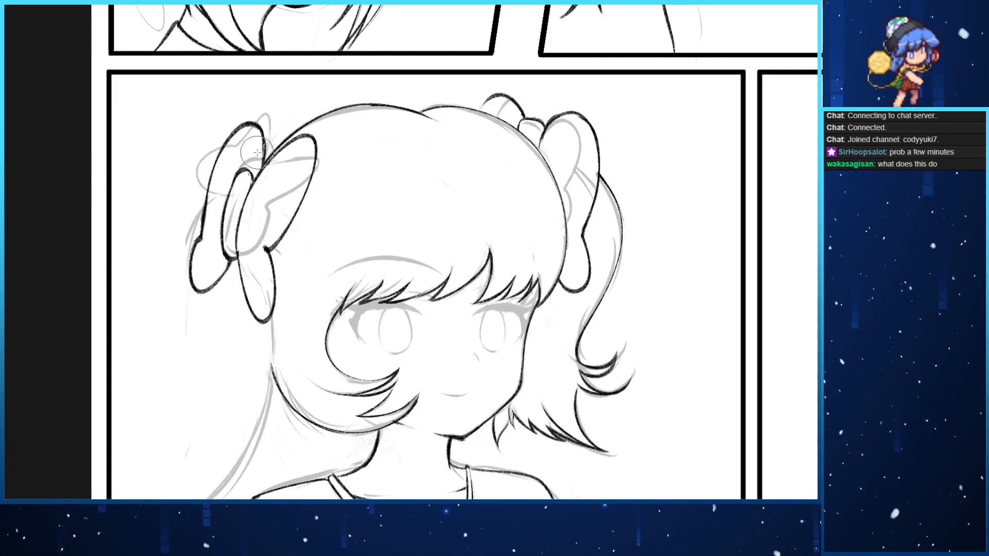
Redraw the upper curve and outer edge of the second bow's back loop
mouse_move(260, 155)
mouse_down()
mouse_move(273, 118)
mouse_move(207, 217)
mouse_move(272, 133)
mouse_move(289, 164)
mouse_move(205, 210)
mouse_move(247, 115)
mouse_up()
key(ctrl+z)
key(ctrl+z)
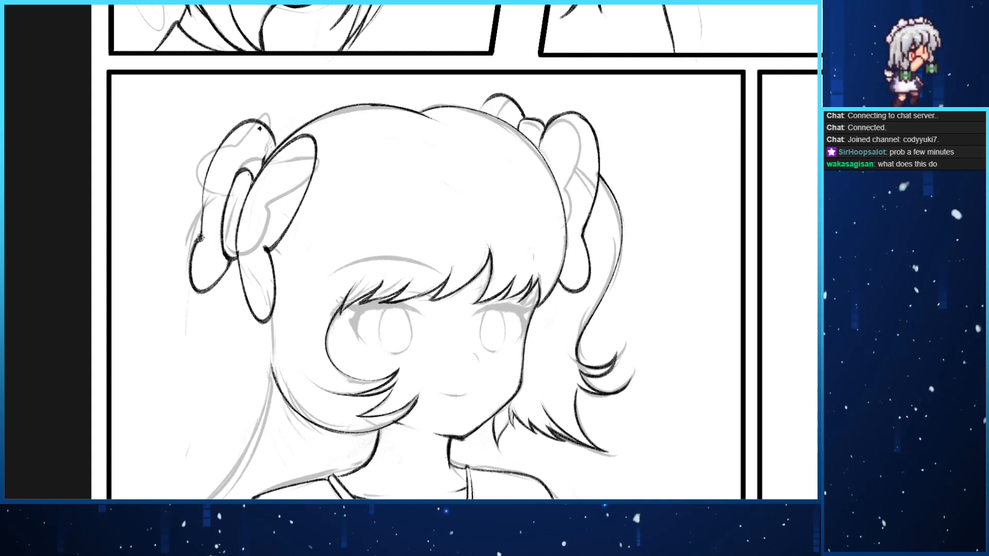
drag(201, 240, 229, 127)
key(ctrl+z)
drag(201, 239, 240, 122)
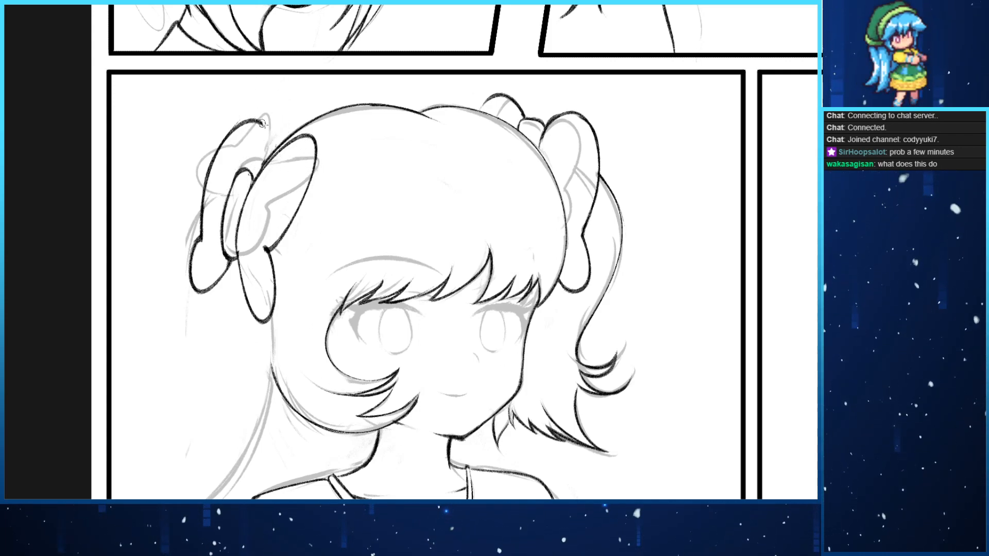
drag(261, 122, 238, 127)
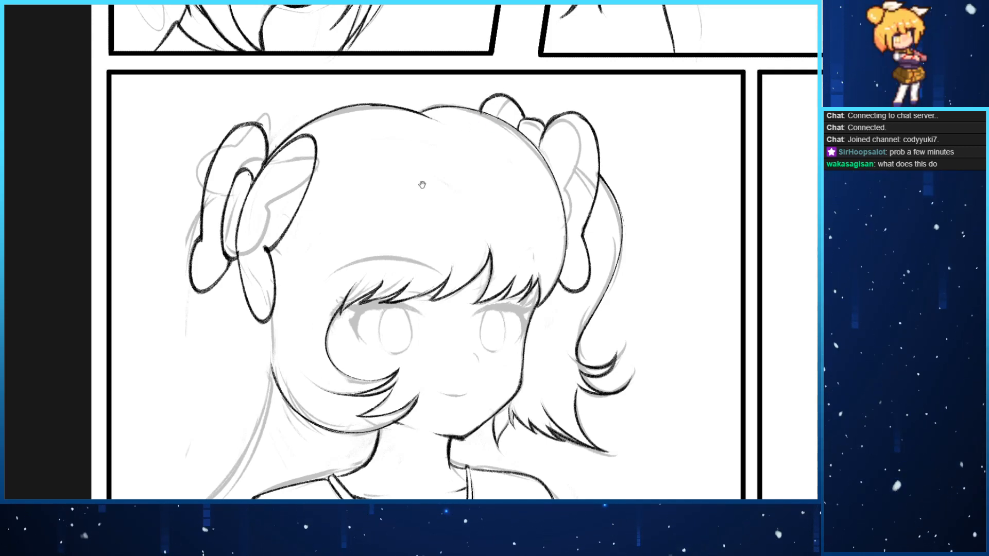
Ink a curved hair line above the fringe over each eye, undoing and retrying the strokes
drag(368, 314, 330, 257)
mouse_move(294, 208)
mouse_down()
mouse_move(334, 182)
mouse_move(394, 170)
mouse_move(383, 175)
mouse_up()
key(ctrl+z)
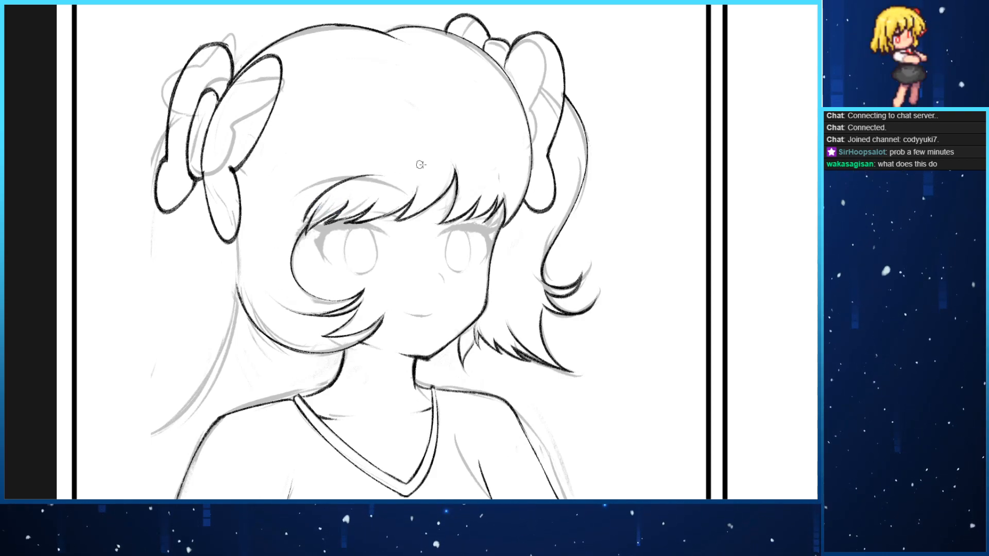
drag(463, 186, 505, 199)
key(ctrl+z)
key(ctrl+z)
mouse_move(446, 180)
mouse_down()
mouse_move(513, 191)
mouse_move(510, 206)
mouse_up()
key(ctrl+z)
drag(467, 174, 508, 215)
key(ctrl+z)
key(ctrl+z)
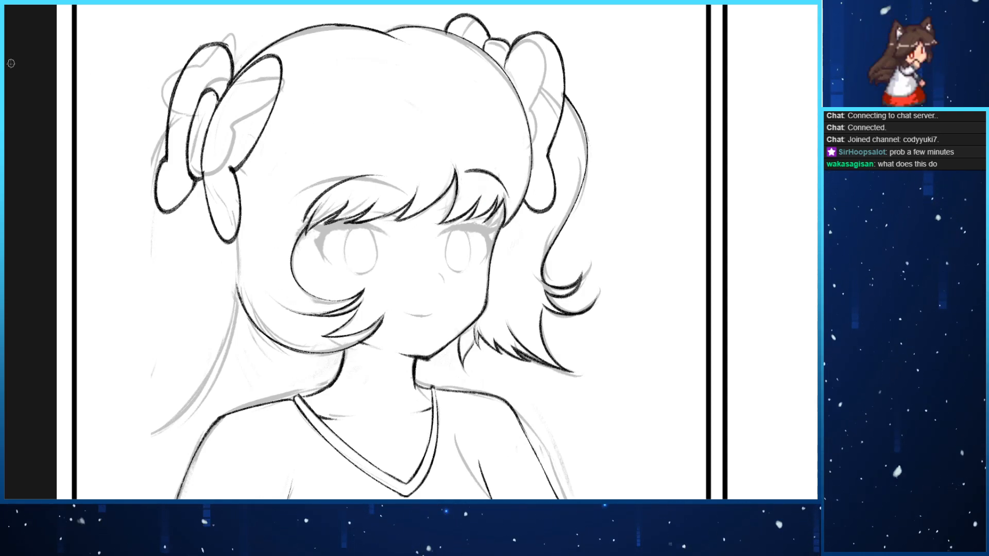
Ink the near eye's thick upper lash line and its downward outer corner over the grey sketch
key(h)
key(ctrl+plus)
key(ctrl+plus)
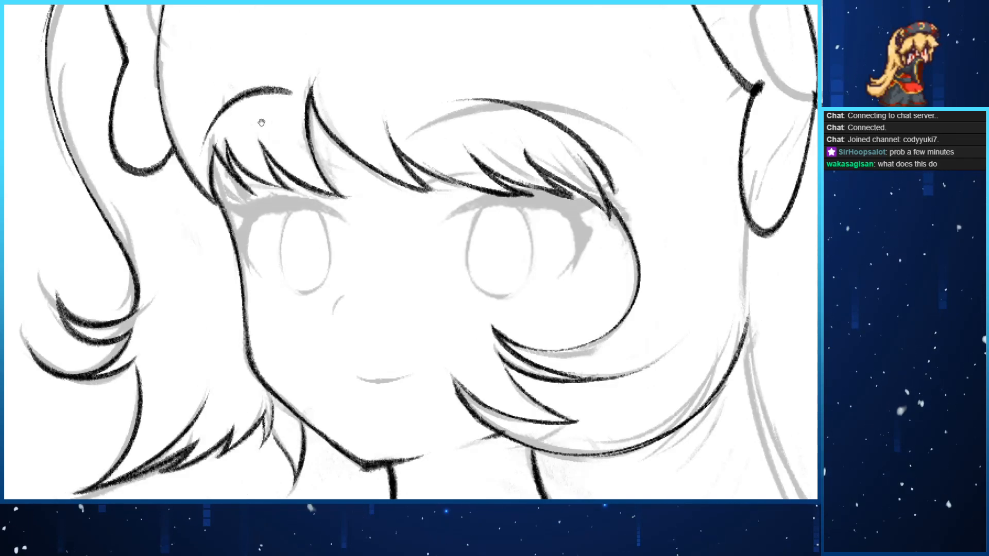
mouse_move(477, 197)
mouse_down()
mouse_move(398, 151)
mouse_move(440, 155)
mouse_up()
mouse_move(369, 175)
mouse_down()
mouse_move(406, 155)
mouse_move(500, 164)
mouse_up()
mouse_move(392, 157)
mouse_down()
mouse_move(502, 165)
mouse_move(409, 156)
mouse_move(520, 158)
mouse_move(466, 155)
mouse_move(497, 185)
mouse_move(494, 210)
mouse_up()
key(ctrl+z)
drag(497, 170, 484, 226)
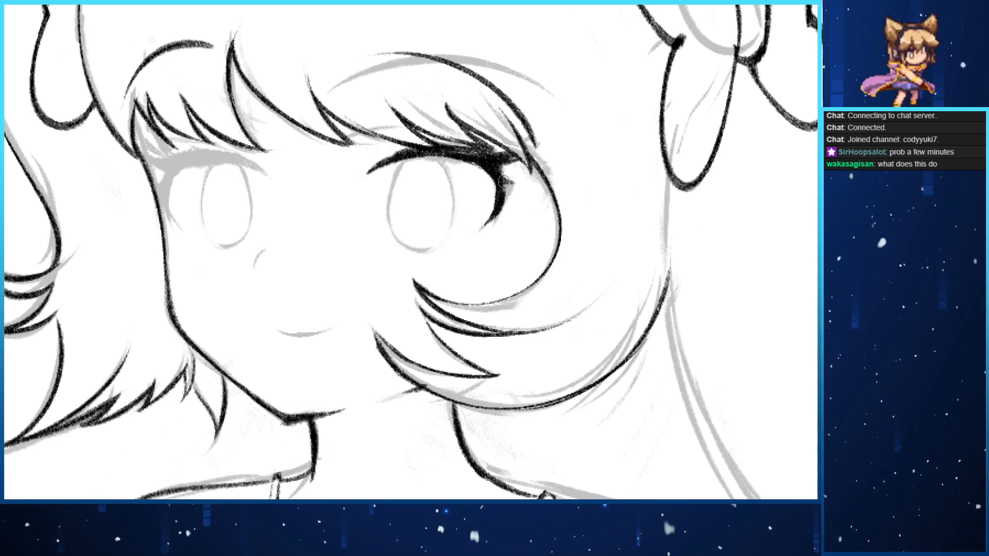
Thicken and refine the pointed outer corner of the near eye's lashes
drag(507, 178, 501, 206)
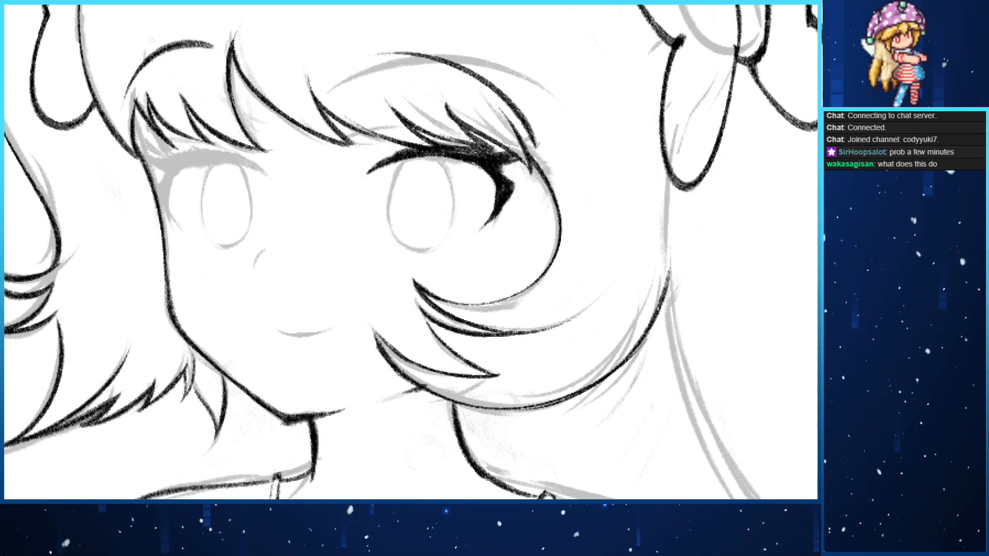
drag(494, 169, 494, 194)
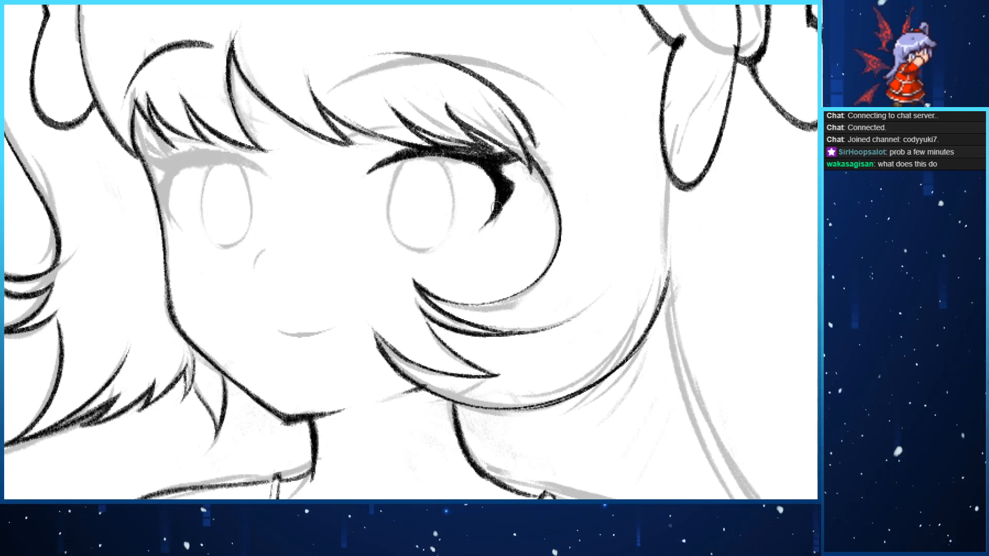
drag(505, 156, 505, 175)
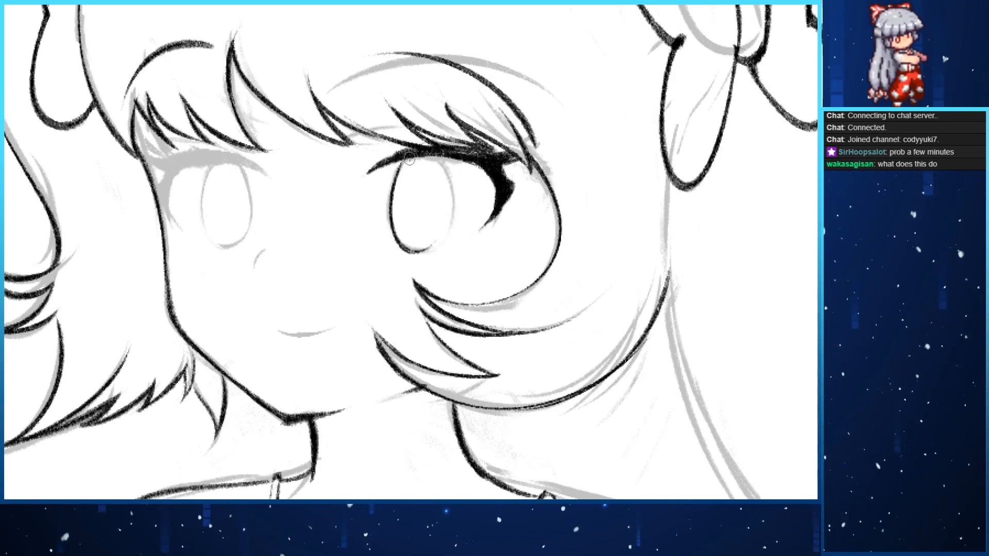
Ink the nose-side curve of the near eye's iris over the sketch, undoing and retrying the stroke
drag(411, 164, 428, 255)
key(ctrl+z)
key(ctrl+z)
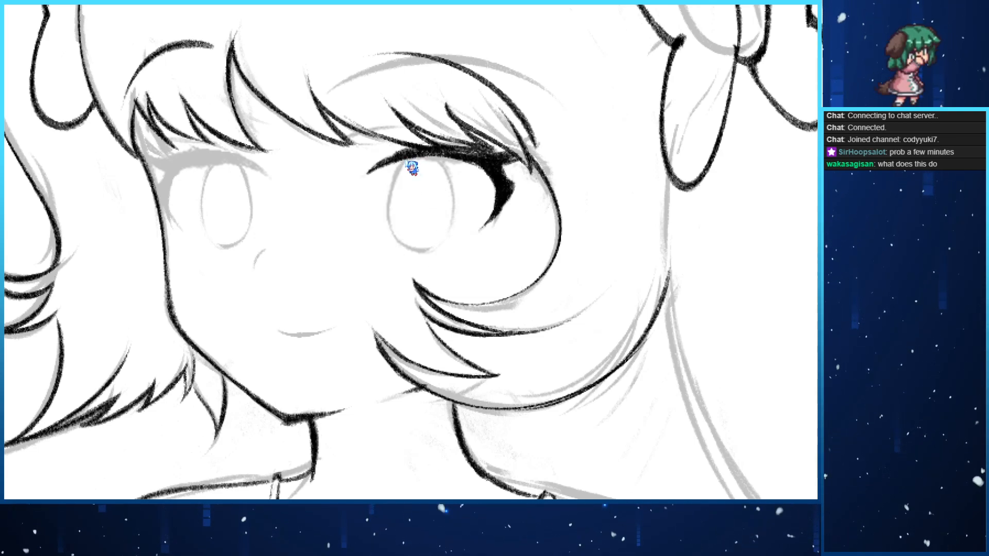
drag(411, 166, 428, 249)
key(ctrl+z)
drag(411, 164, 427, 250)
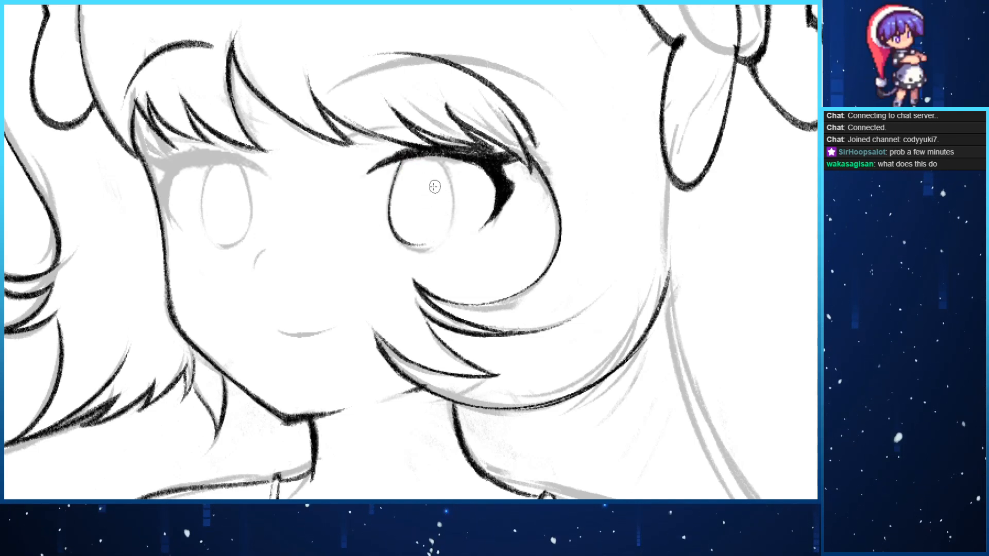
key(ctrl+z)
drag(404, 160, 428, 252)
Ink the outer curve of the near eye's iris, redrawing the stroke once
drag(436, 152, 450, 234)
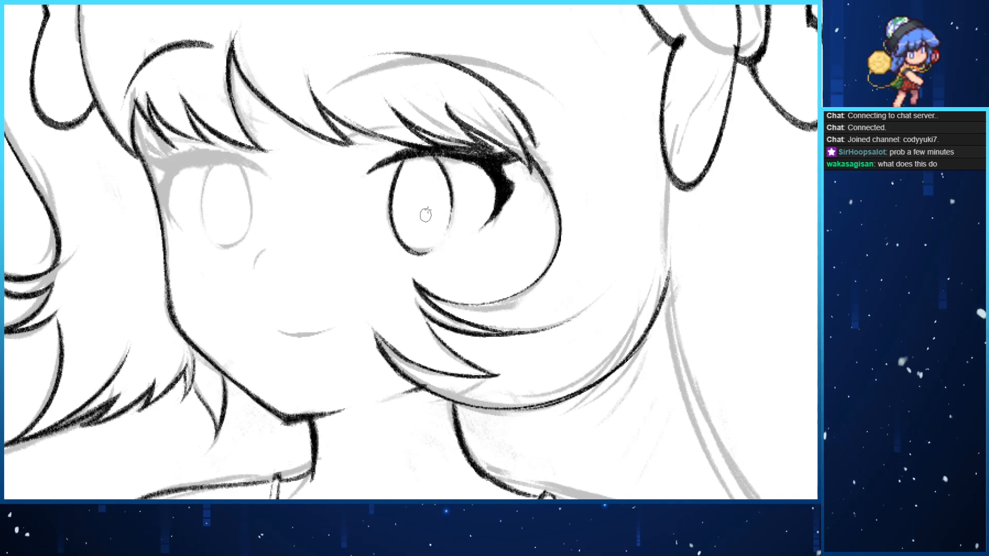
key(ctrl+z)
drag(436, 152, 451, 236)
Ink and thicken the far eye's curved upper lash line beneath the fringe
drag(402, 160, 421, 146)
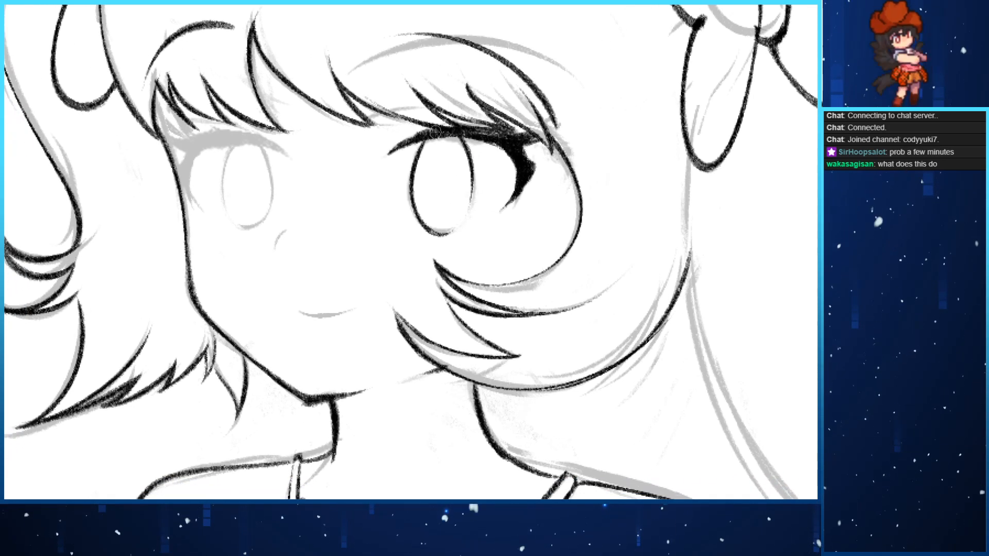
drag(351, 178, 428, 191)
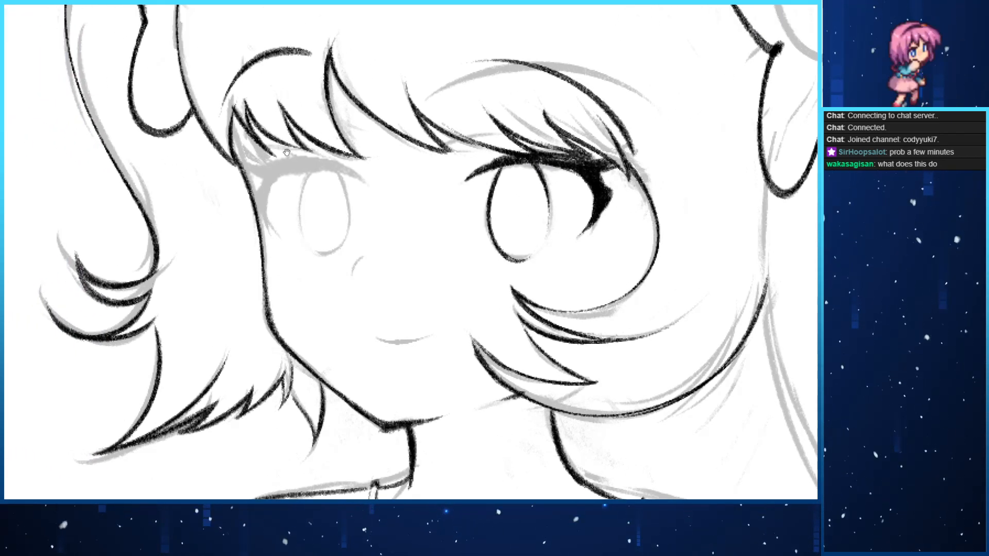
mouse_move(276, 175)
mouse_down()
mouse_move(355, 170)
mouse_move(361, 192)
mouse_up()
key(ctrl+z)
key(ctrl+z)
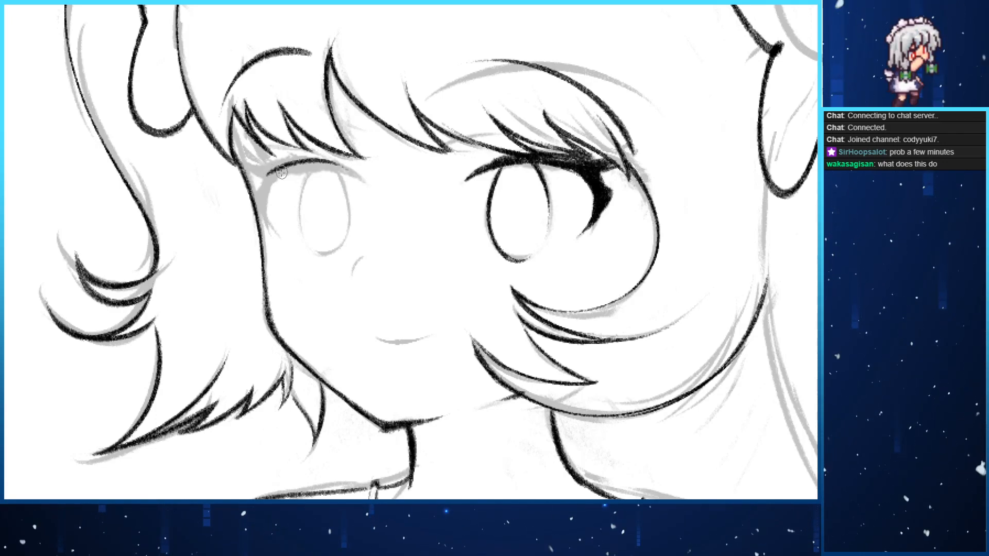
drag(271, 174, 370, 189)
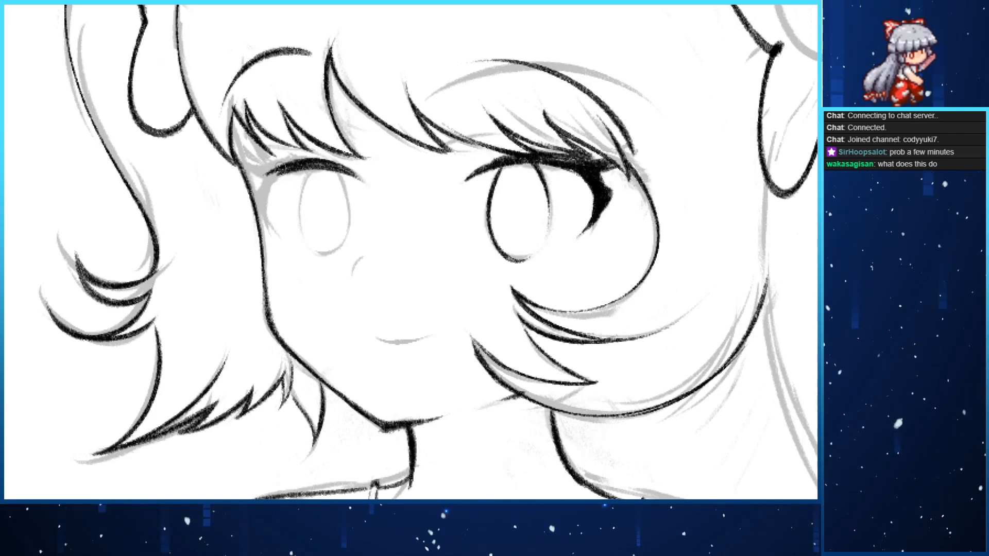
Ink the far eye's outer lashes curving down beside the face edge, retrying strokes and adding a small corner flick
mouse_move(246, 172)
mouse_down()
mouse_move(323, 157)
mouse_move(244, 168)
mouse_move(270, 224)
mouse_up()
key(ctrl+z)
key(ctrl+z)
key(ctrl+z)
key(ctrl+z)
drag(272, 168, 278, 238)
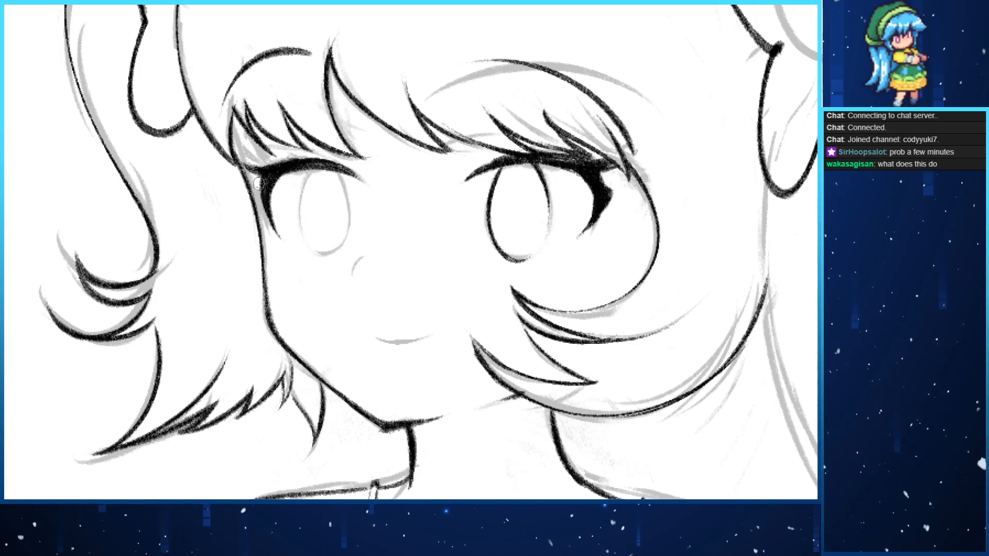
drag(259, 178, 278, 229)
key(ctrl+z)
drag(251, 160, 273, 196)
key(ctrl+z)
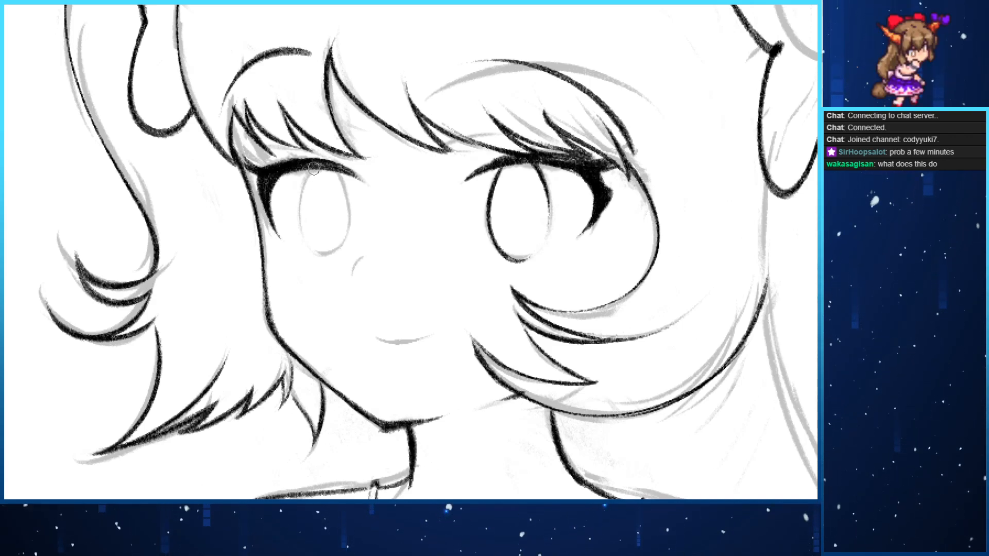
Ink the nose-side curve of the far eye's iris, undoing and retrying it until it follows the sketch
mouse_move(309, 170)
mouse_down()
mouse_move(319, 252)
mouse_move(309, 253)
mouse_up()
key(ctrl+z)
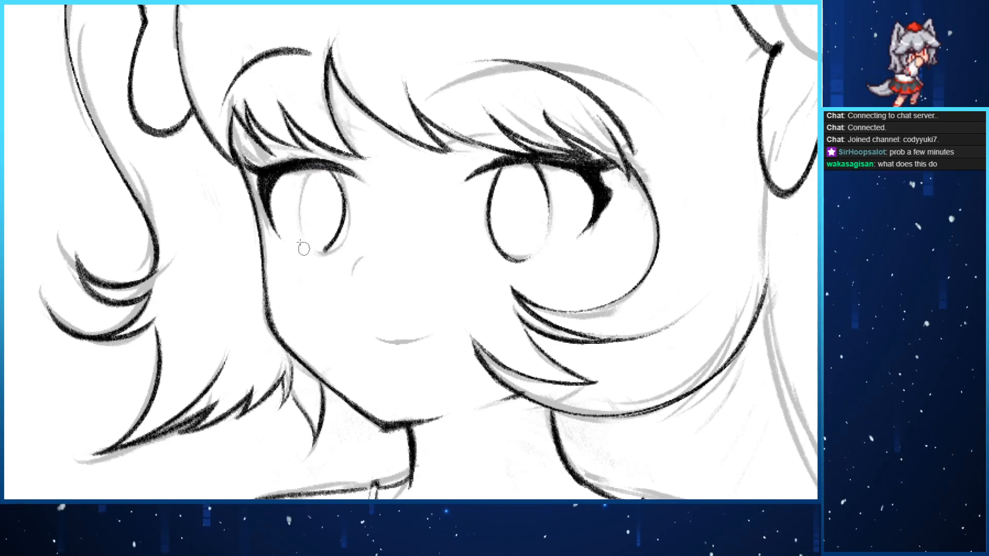
key(ctrl+z)
drag(337, 170, 318, 252)
key(ctrl+z)
drag(338, 167, 324, 253)
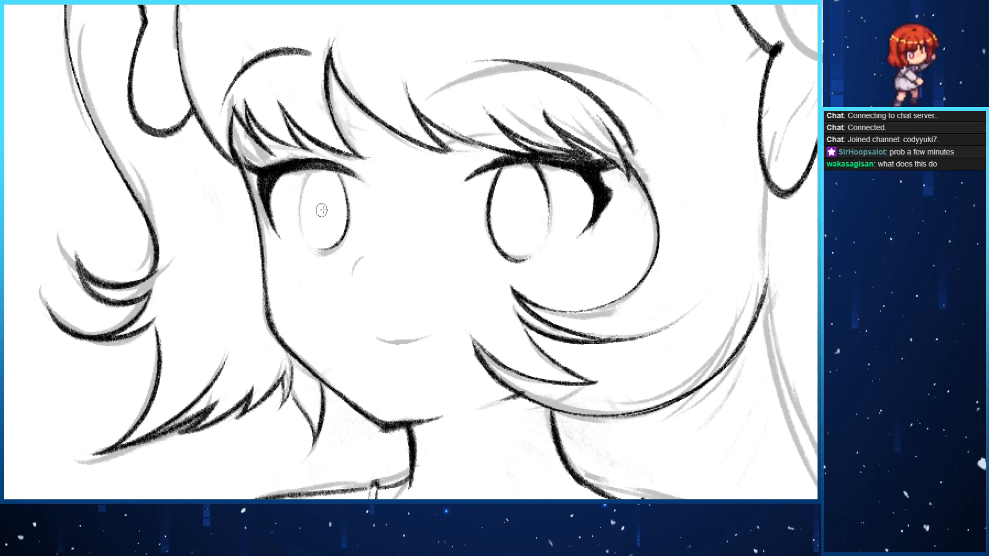
key(ctrl+z)
mouse_move(339, 168)
mouse_down()
mouse_move(328, 257)
mouse_move(344, 211)
mouse_move(326, 255)
mouse_move(340, 180)
mouse_move(346, 226)
mouse_move(326, 254)
mouse_up()
key(ctrl+z)
key(ctrl+z)
key(ctrl+z)
key(ctrl+z)
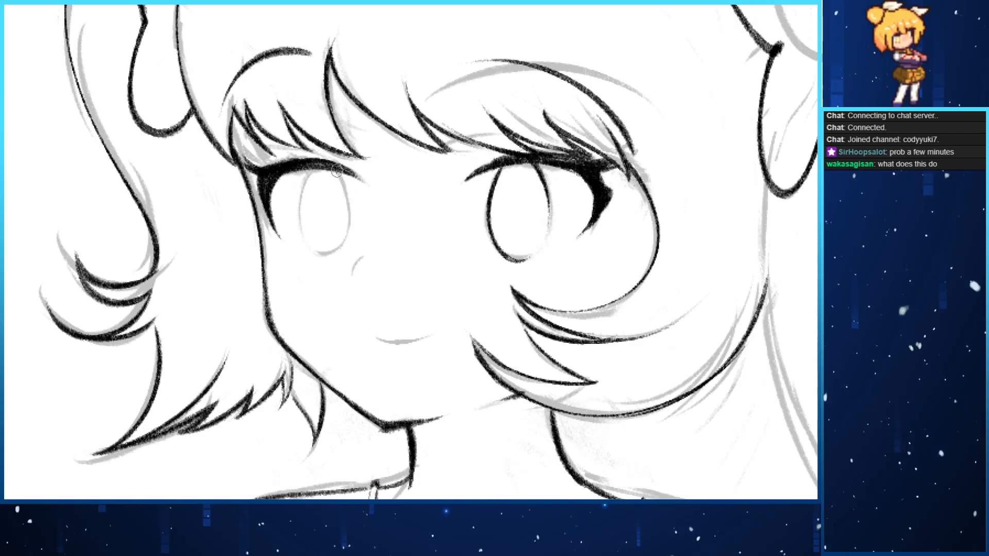
drag(339, 168, 326, 254)
Ink the outer curve of the far eye's iris to close the oval, redrawing it once
drag(308, 171, 314, 252)
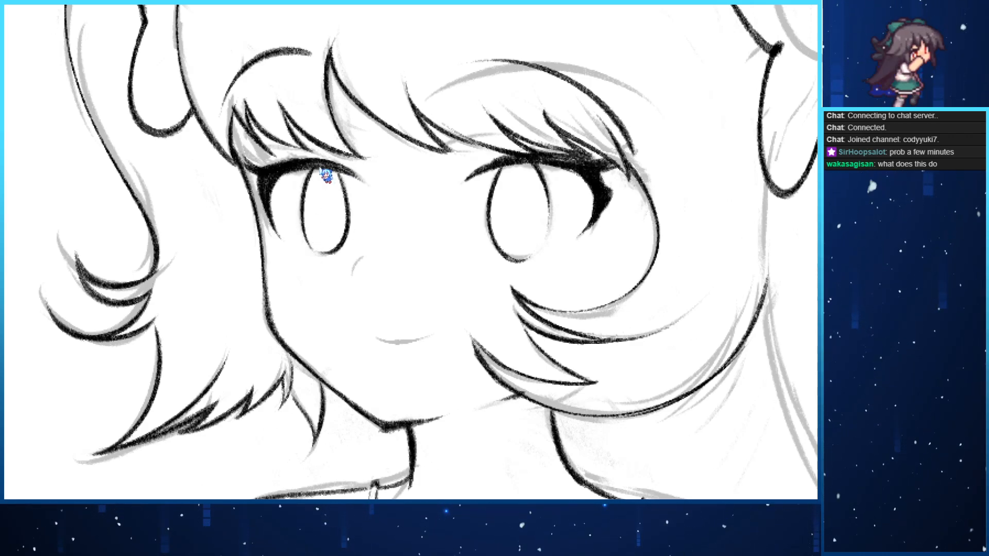
key(ctrl+z)
drag(308, 170, 314, 251)
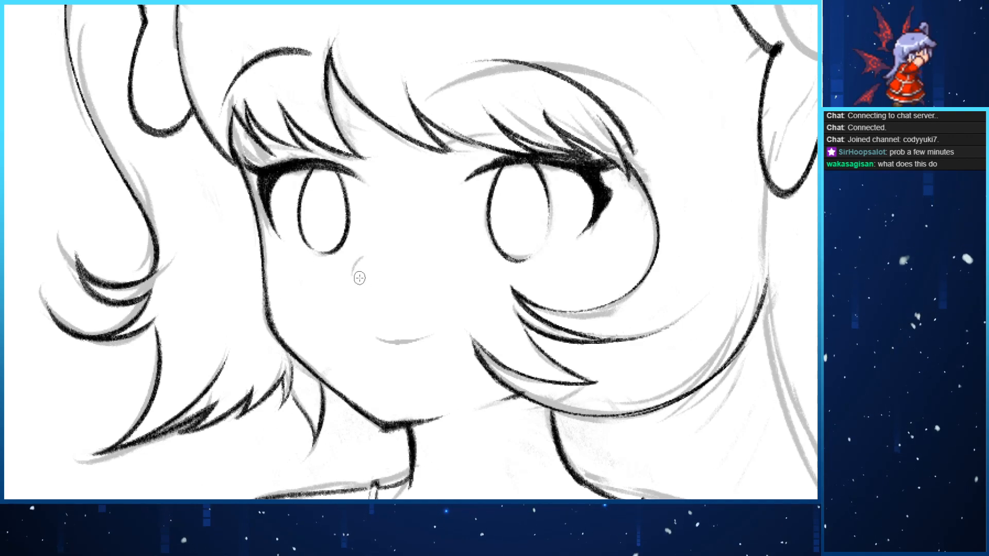
Ink the small nose mark over the sketch, undoing attempts that do not fit
mouse_move(359, 253)
mouse_down()
mouse_move(350, 285)
mouse_move(357, 263)
mouse_up()
key(ctrl+z)
key(ctrl+z)
key(ctrl+z)
Rotate the canvas sideways, ink the small smiling mouth line, and rotate the canvas back upright
key(End)
key(End)
key(End)
key(End)
key(End)
key(End)
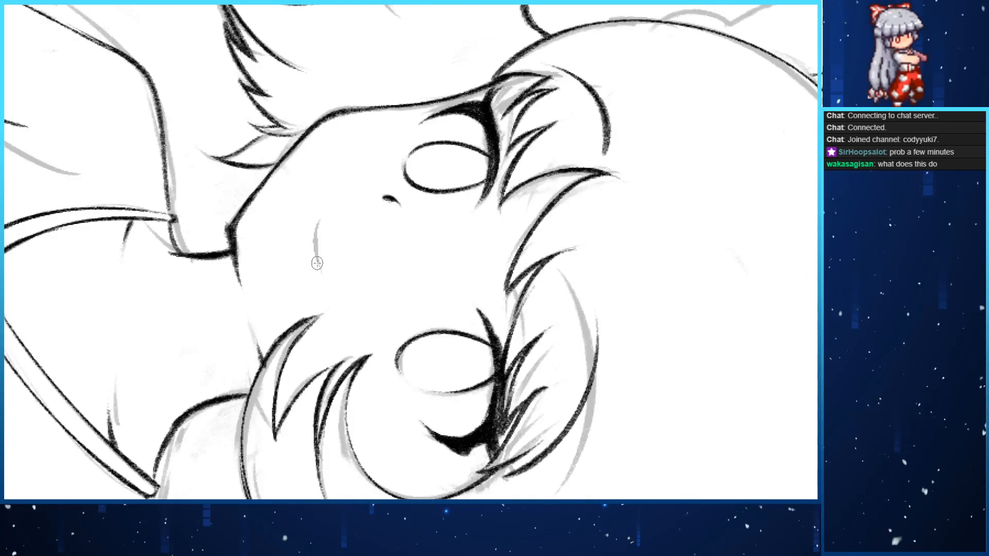
drag(318, 222, 319, 275)
key(ctrl+z)
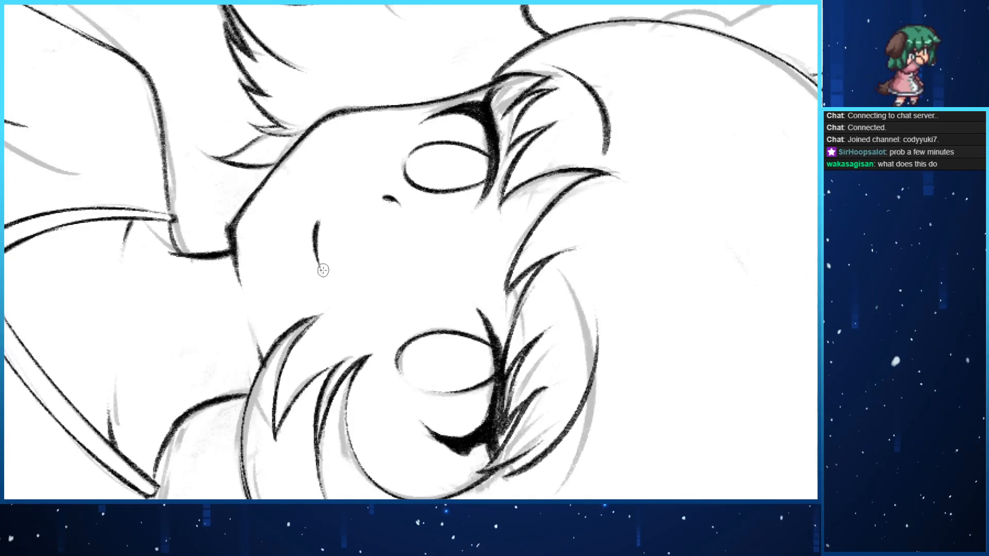
key(Delete)
key(Delete)
key(Delete)
key(Delete)
key(Delete)
key(Delete)
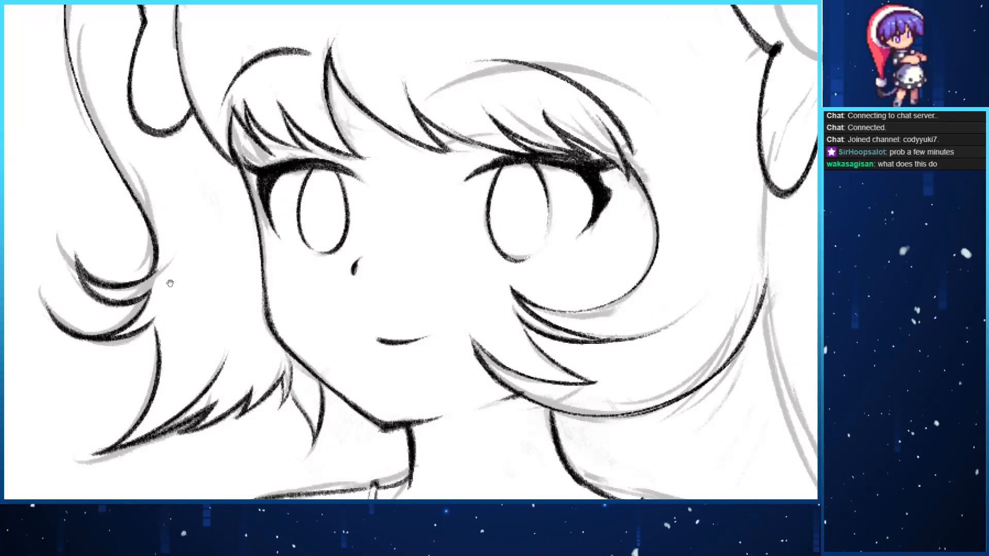
Check the inked girl at panel scale and with the canvas mirrored
drag(332, 394, 215, 54)
drag(260, 383, 260, 224)
key(Page_Down)
key(Page_Down)
key(Page_Down)
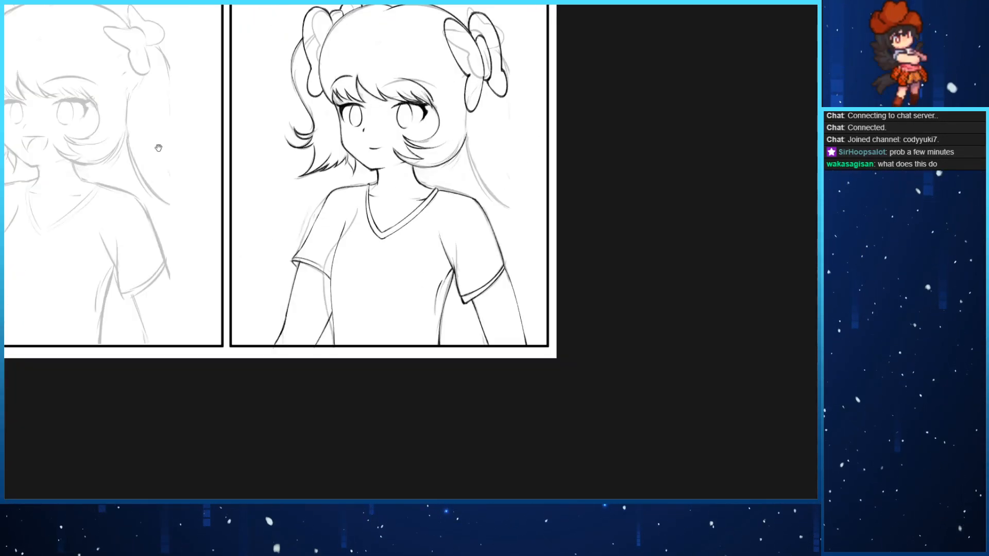
drag(158, 148, 138, 97)
key(h)
key(Page_Up)
key(Page_Up)
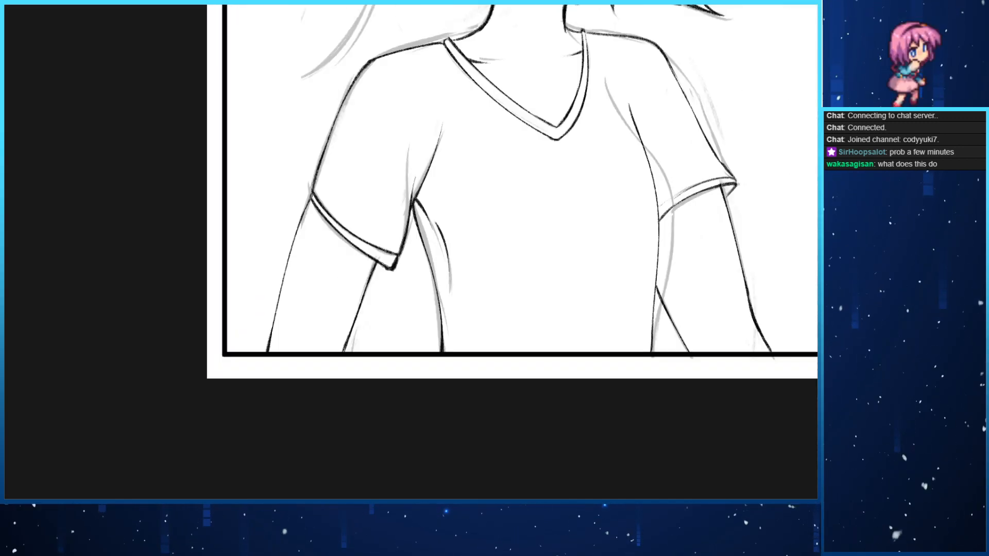
Erase the upper part of the near arm's outer line below the sleeve and redraw it to join the cuff smoothly
drag(310, 184, 297, 204)
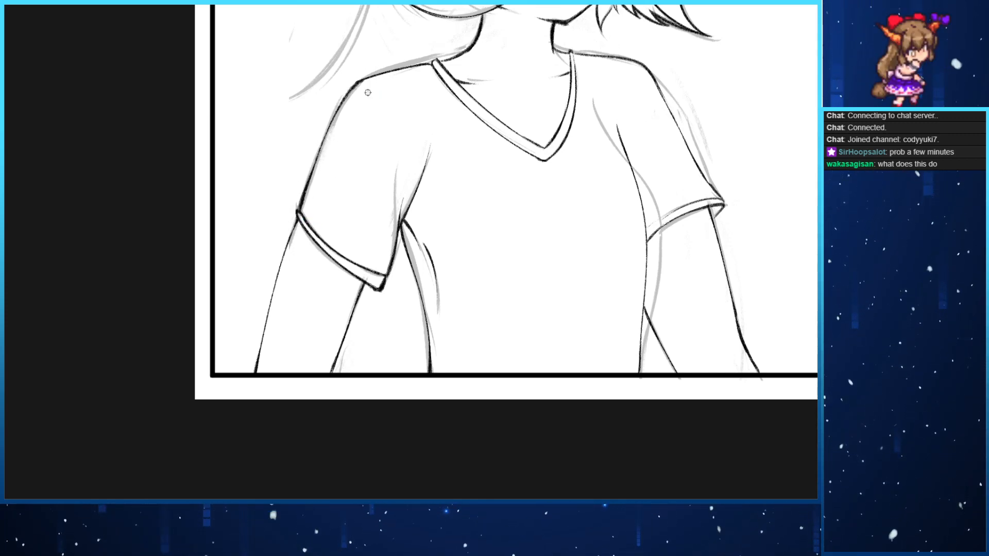
drag(251, 218, 249, 204)
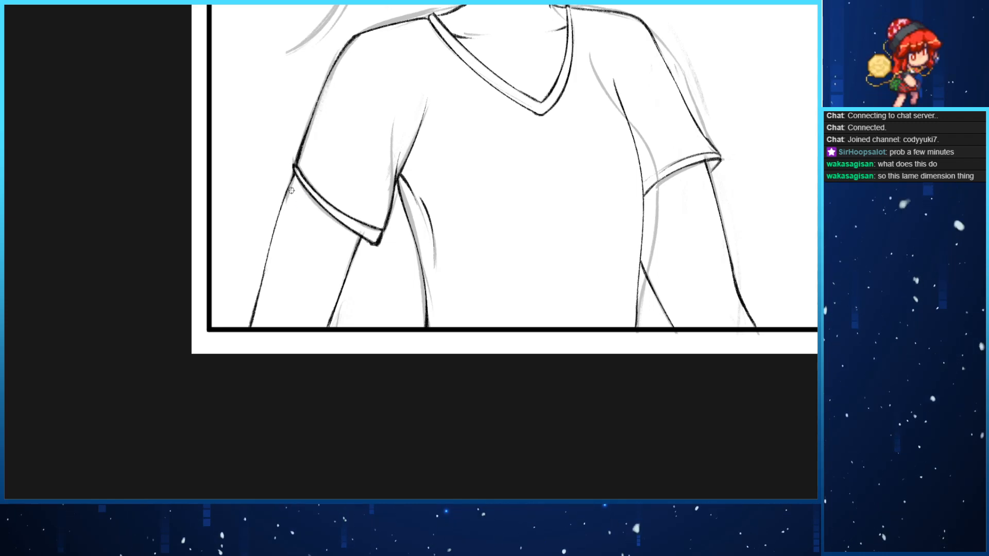
drag(307, 166, 276, 211)
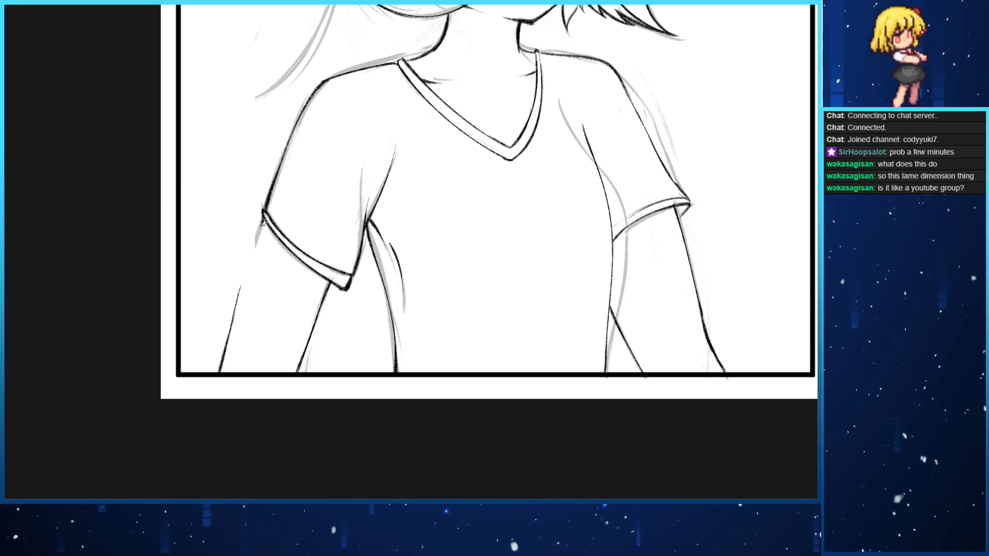
mouse_move(263, 223)
mouse_down()
mouse_move(237, 309)
mouse_move(256, 253)
mouse_up()
key(p)
key(ctrl+z)
drag(227, 340, 259, 231)
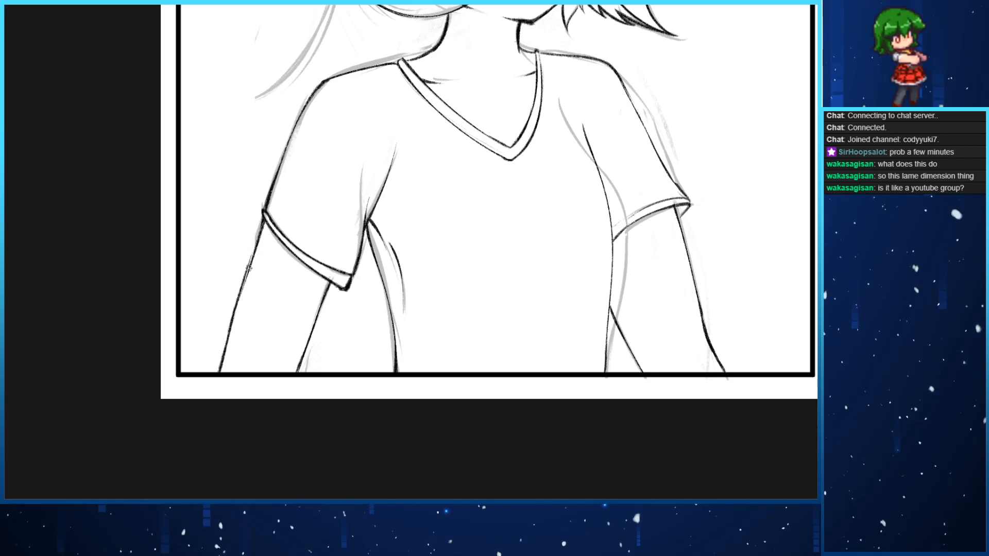
key(ctrl+z)
drag(225, 346, 248, 270)
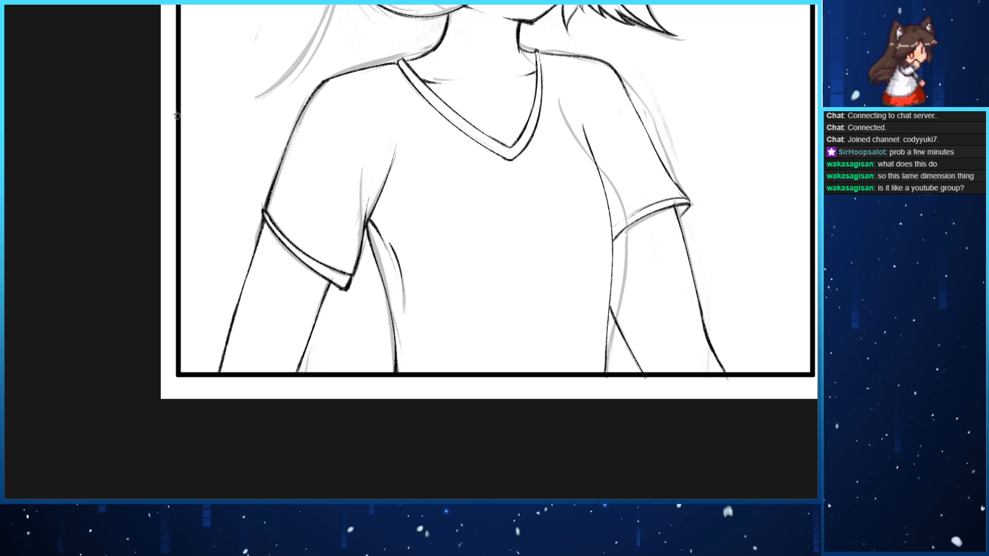
Erase the near arm's inner line and redraw it from the cuff to the panel's lower border
scroll(264, 239, down, 2)
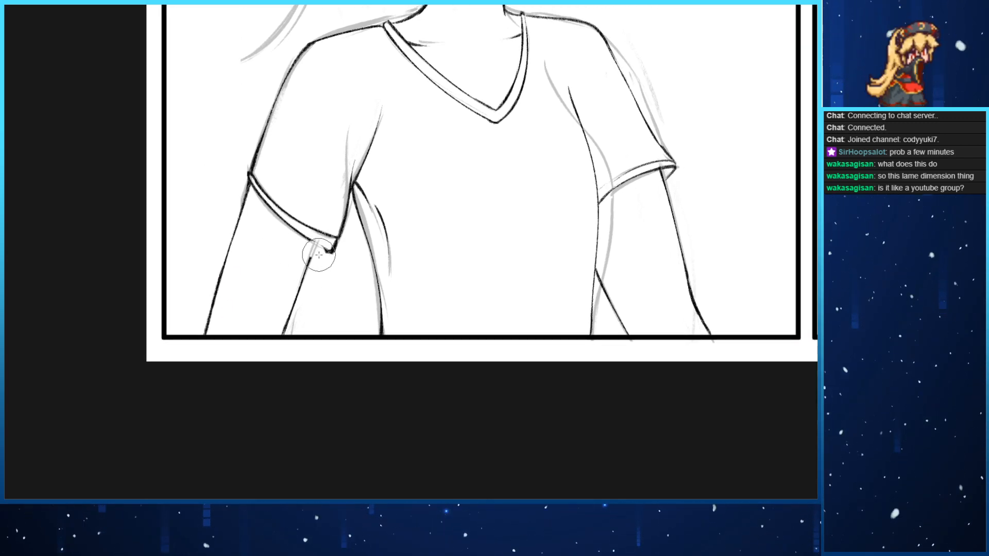
mouse_move(318, 255)
mouse_down()
mouse_move(296, 280)
mouse_move(321, 250)
mouse_move(287, 318)
mouse_up()
key(ctrl+z)
drag(322, 250, 288, 322)
key(ctrl+z)
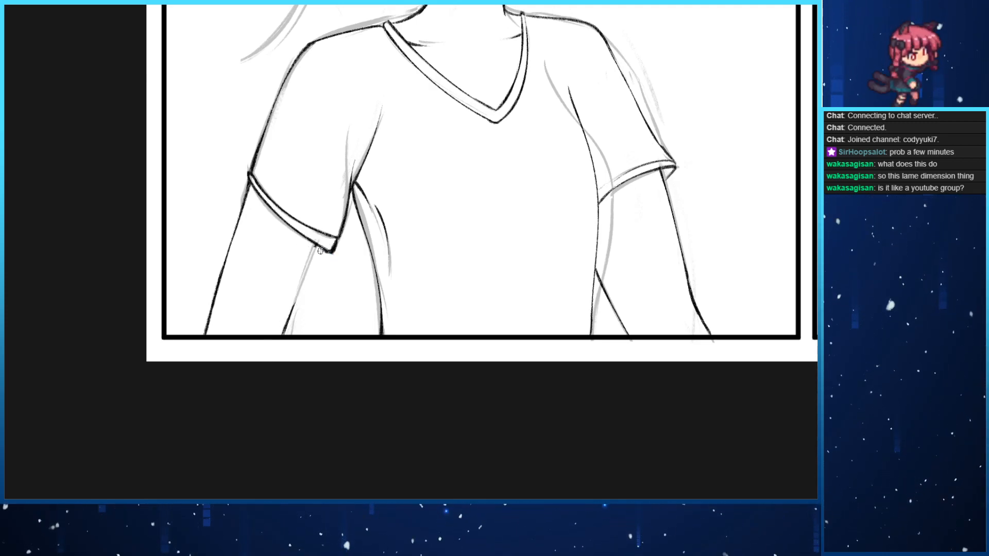
drag(320, 251, 283, 337)
key(ctrl+z)
mouse_move(320, 251)
mouse_down()
mouse_move(282, 337)
mouse_move(320, 252)
mouse_up()
key(ctrl+z)
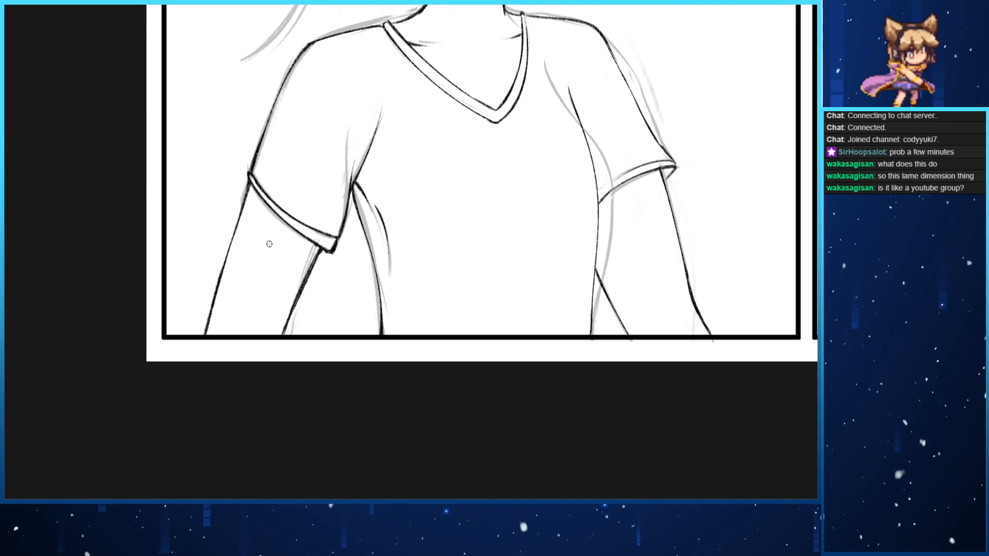
Examine the inked sleeves and arms, and compare the inked bottom panel with the sketched one beside it
key(ctrl+plus)
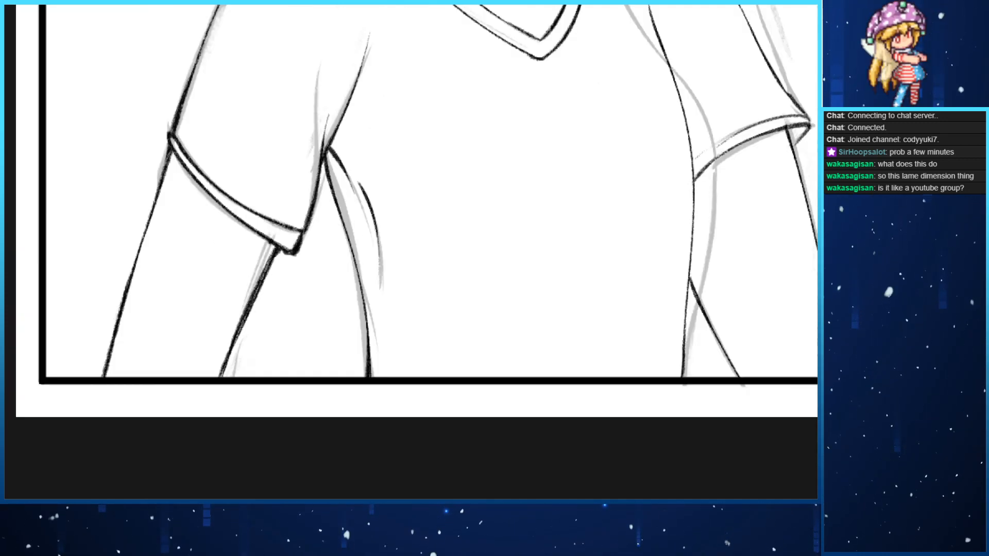
key(ctrl+minus)
key(ctrl+minus)
key(ctrl+minus)
drag(95, 119, 59, 170)
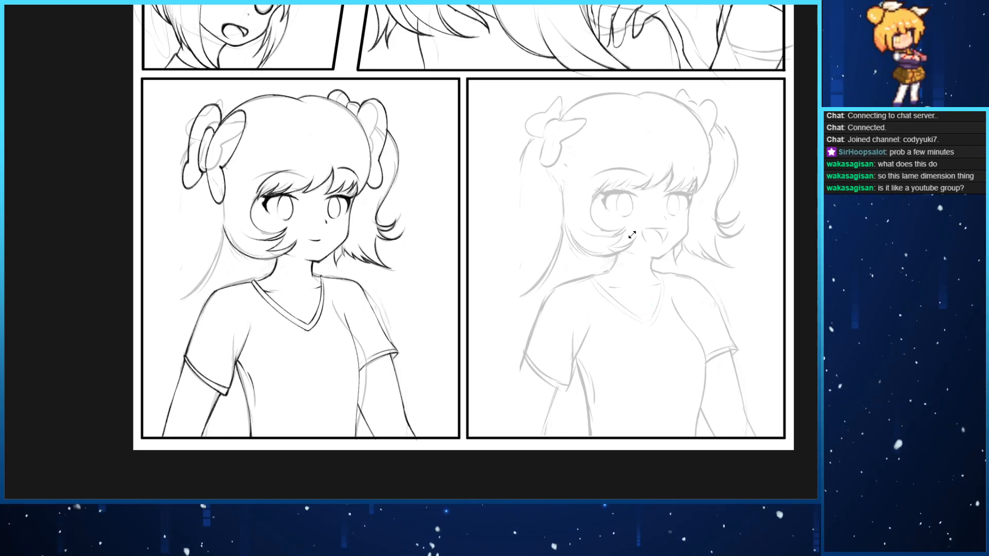
drag(581, 165, 641, 209)
key(ctrl+minus)
key(ctrl+plus)
key(ctrl+plus)
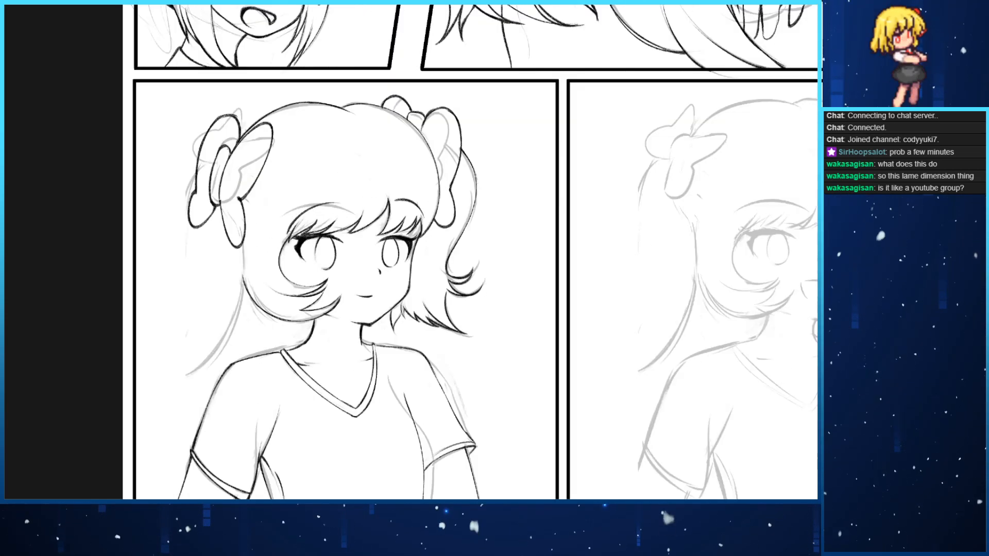
Ink the long back hair line sweeping from beneath the near bow down past the shoulder, undoing and retrying the stroke
drag(391, 253, 628, 162)
key(ctrl+plus)
drag(317, 195, 242, 245)
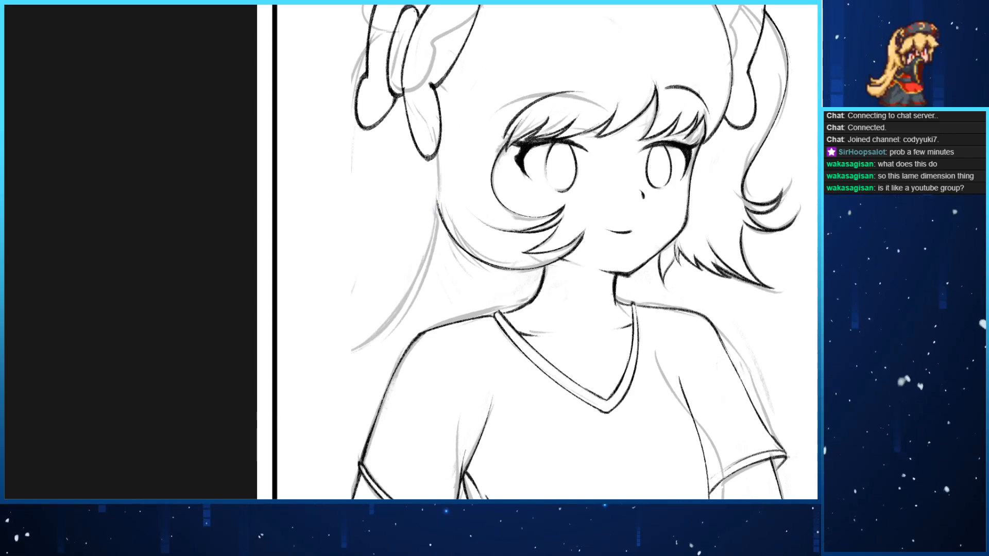
drag(439, 195, 278, 400)
key(ctrl+z)
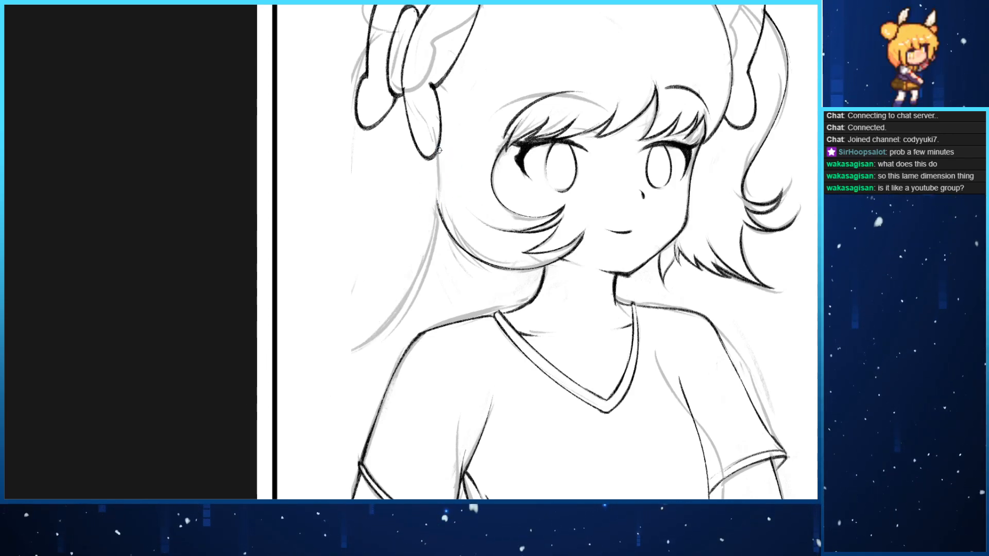
drag(438, 152, 265, 417)
key(ctrl+z)
drag(439, 149, 293, 386)
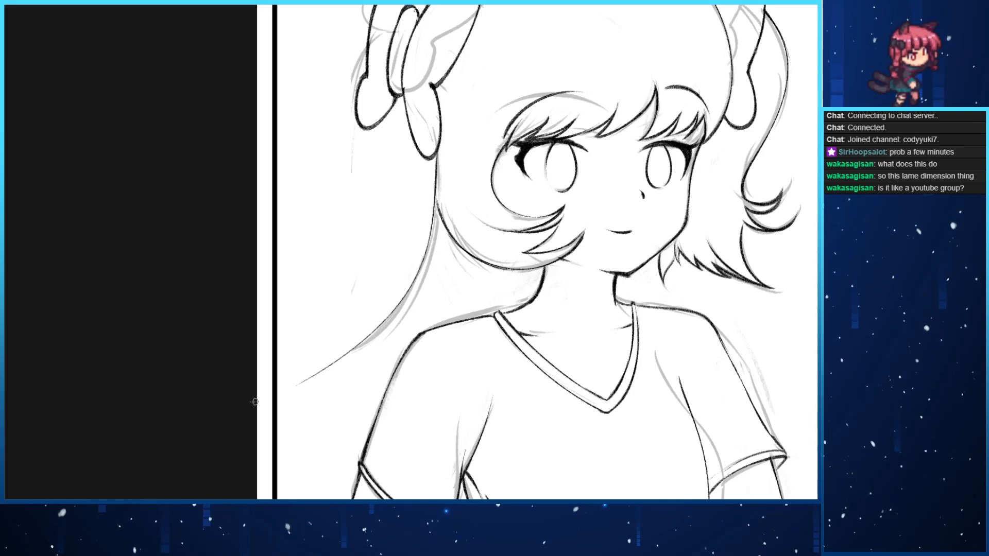
drag(437, 155, 379, 325)
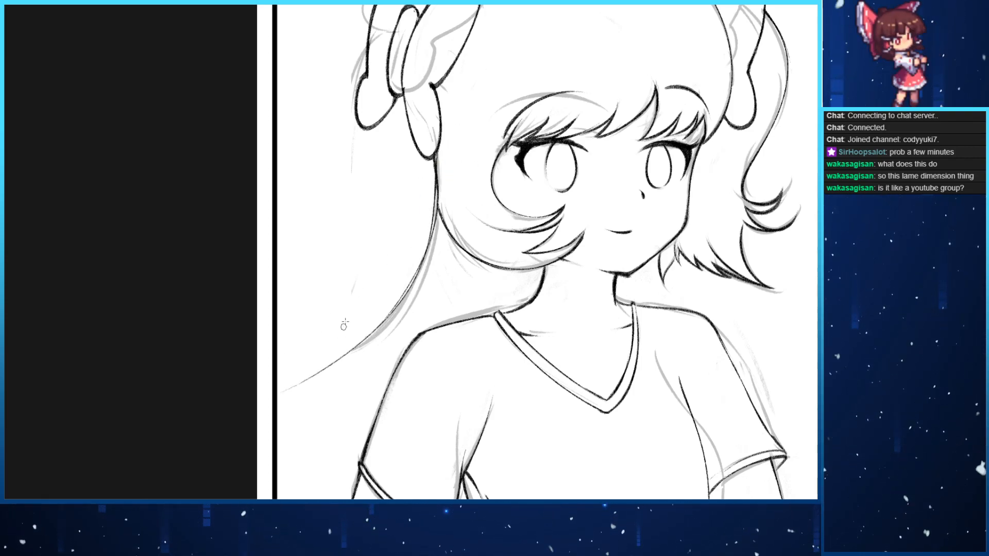
key(ctrl+z)
key(ctrl+z)
drag(439, 150, 285, 394)
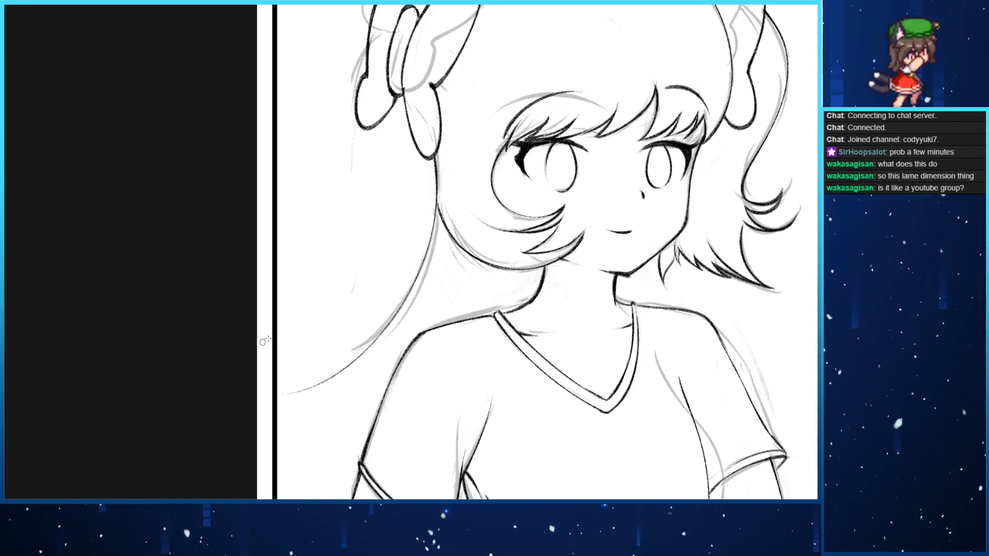
Extend the long back hair line out to the panel's side border, undoing and retrying the joining stroke
mouse_move(437, 148)
mouse_down()
mouse_move(310, 384)
mouse_move(280, 407)
mouse_move(410, 275)
mouse_up()
key(ctrl+z)
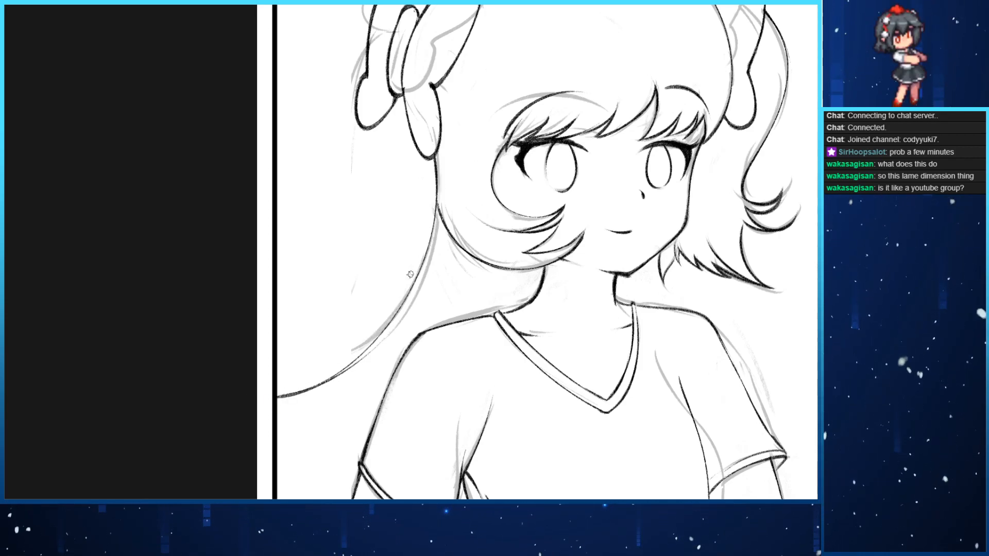
key(ctrl+z)
drag(282, 395, 355, 354)
key(ctrl+z)
mouse_move(277, 394)
mouse_down()
mouse_move(324, 380)
mouse_move(302, 389)
mouse_up()
key(ctrl+z)
key(ctrl+z)
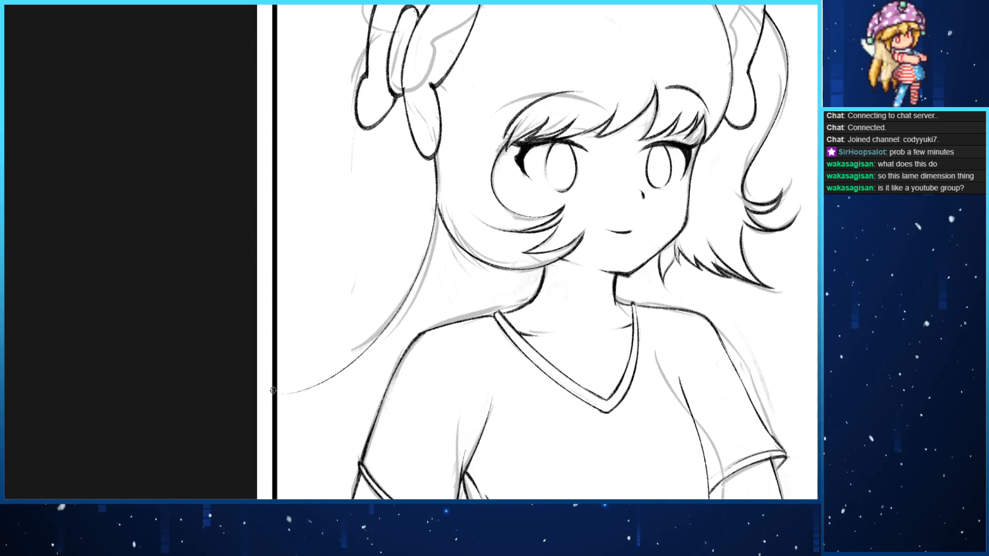
key(ctrl+z)
drag(278, 396, 334, 366)
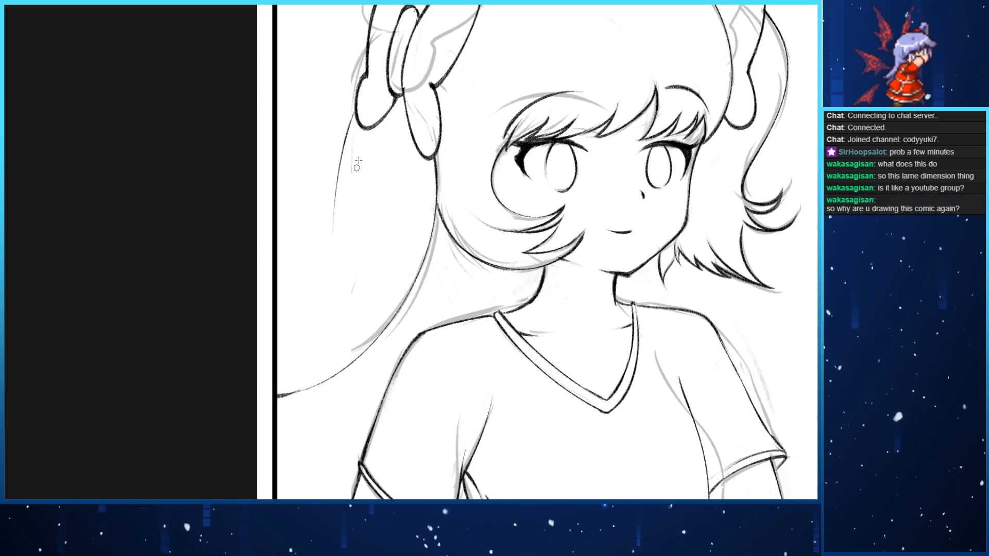
Ink the back hair's outer line from the near bow to the panel's side border and add a curved strand beneath the bow
drag(357, 109, 274, 272)
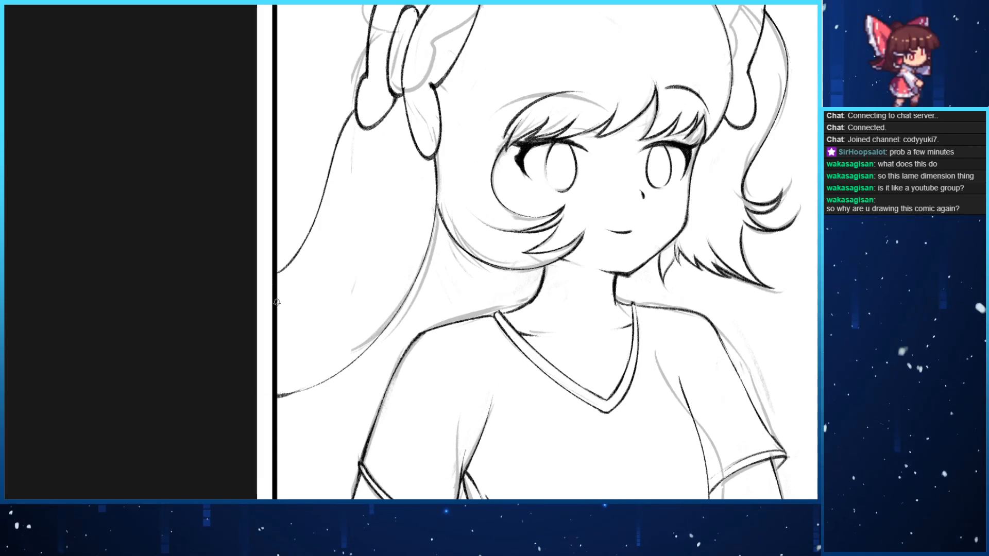
key(ctrl+z)
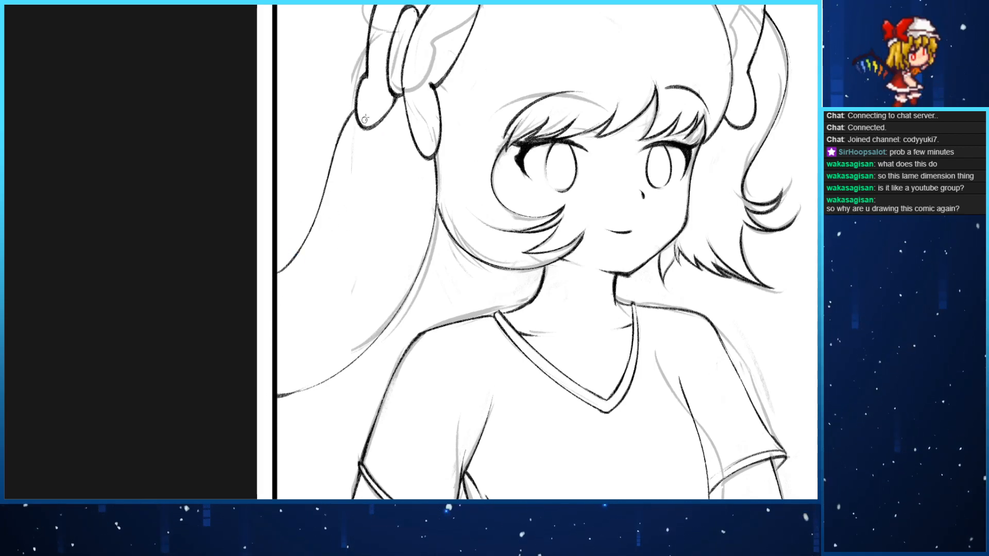
mouse_move(386, 98)
mouse_down()
mouse_move(363, 126)
mouse_move(359, 166)
mouse_up()
key(ctrl+z)
key(ctrl+z)
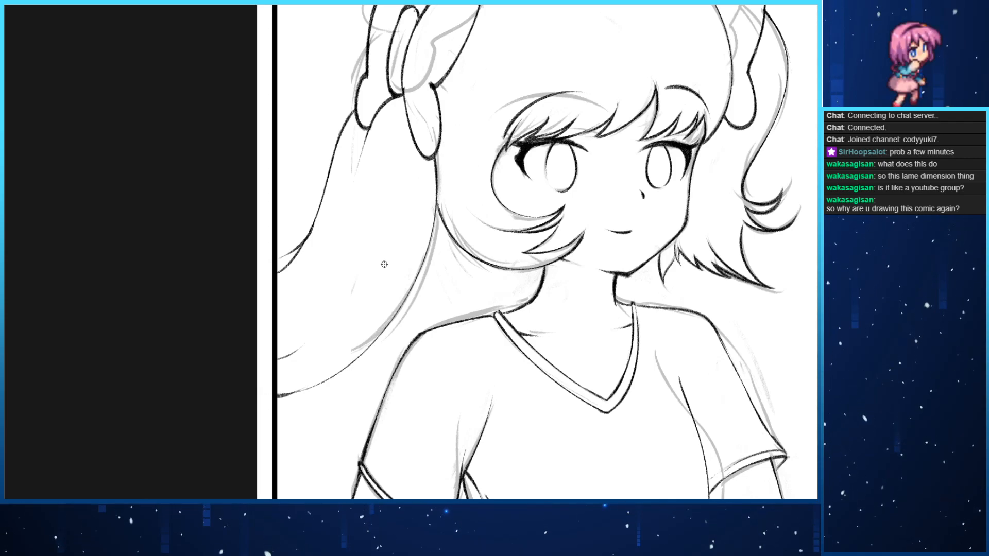
Ink a tapering strand branching off the inner back hair line above the shoulder, undoing and retrying the stroke
drag(422, 264, 331, 395)
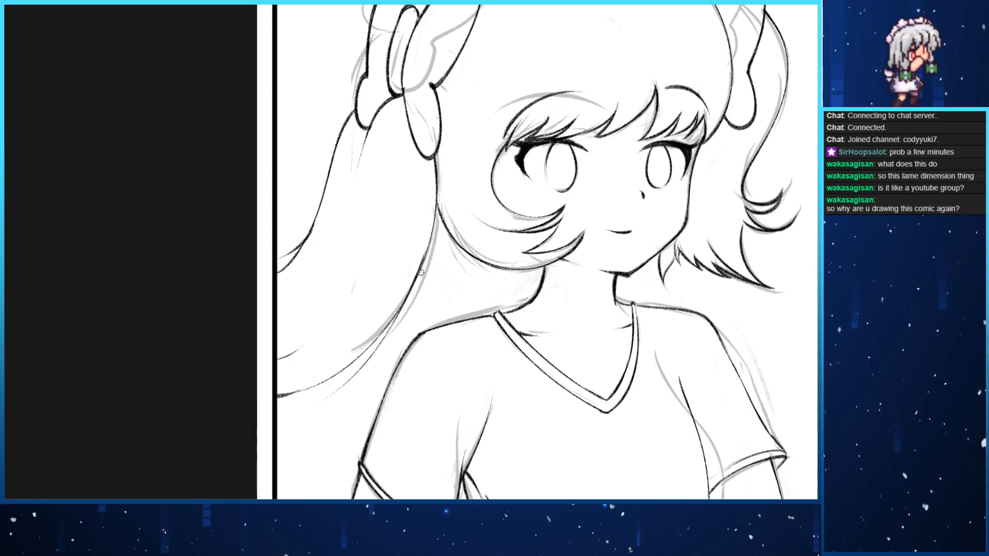
key(ctrl+z)
drag(420, 275, 306, 444)
key(ctrl+z)
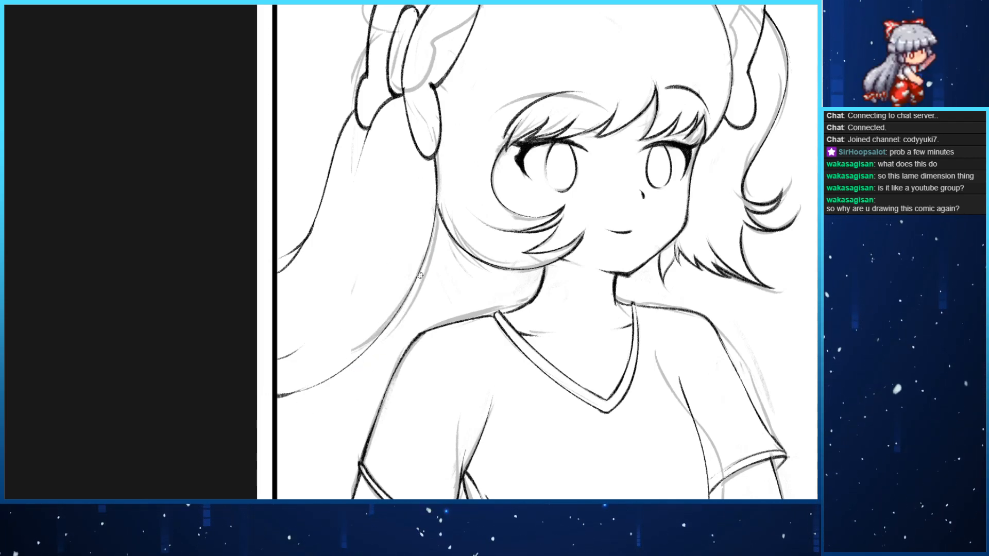
drag(419, 275, 308, 414)
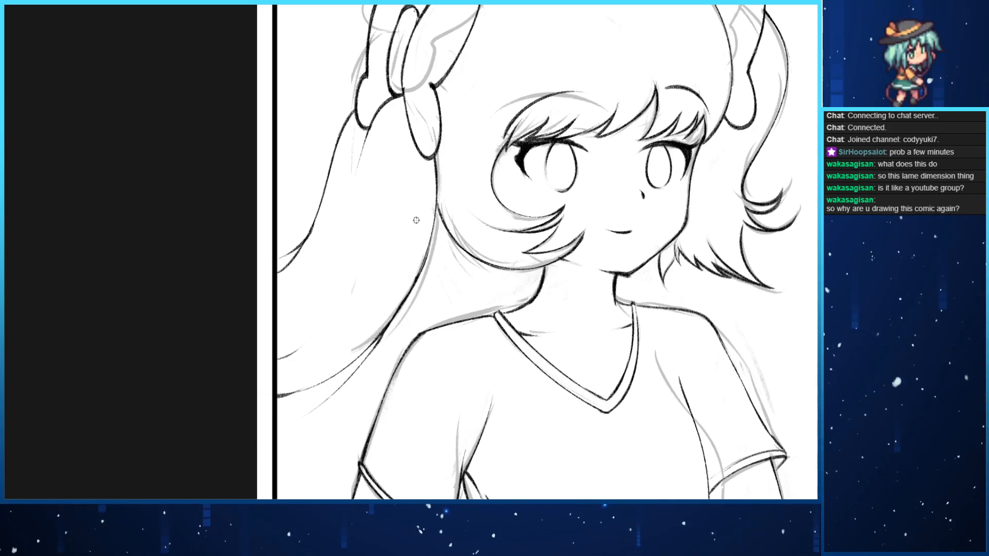
Examine the inked panels with the sketch hidden, show the sketch again, and look closely at the short-haired girl's panel
scroll(26, 129, down, 3)
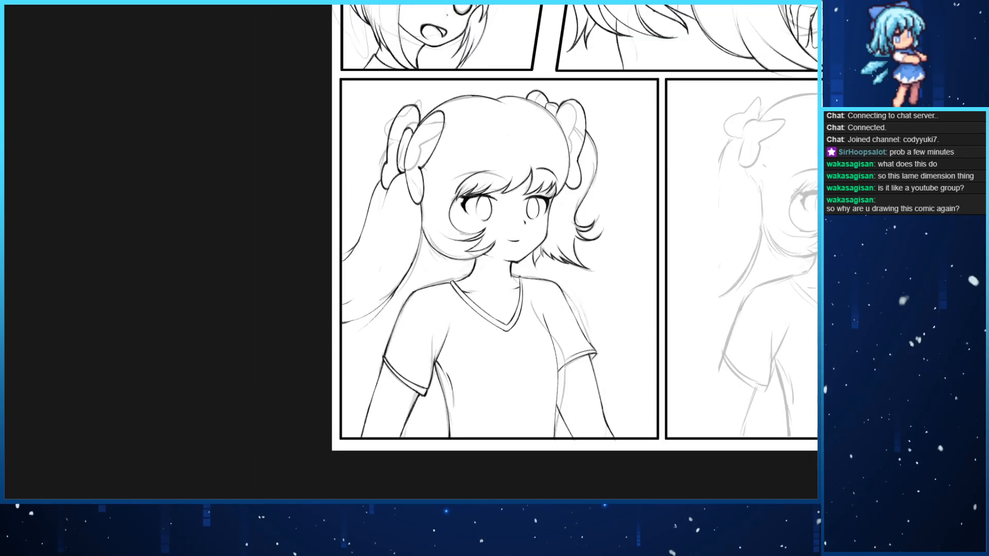
scroll(208, 326, right, 2)
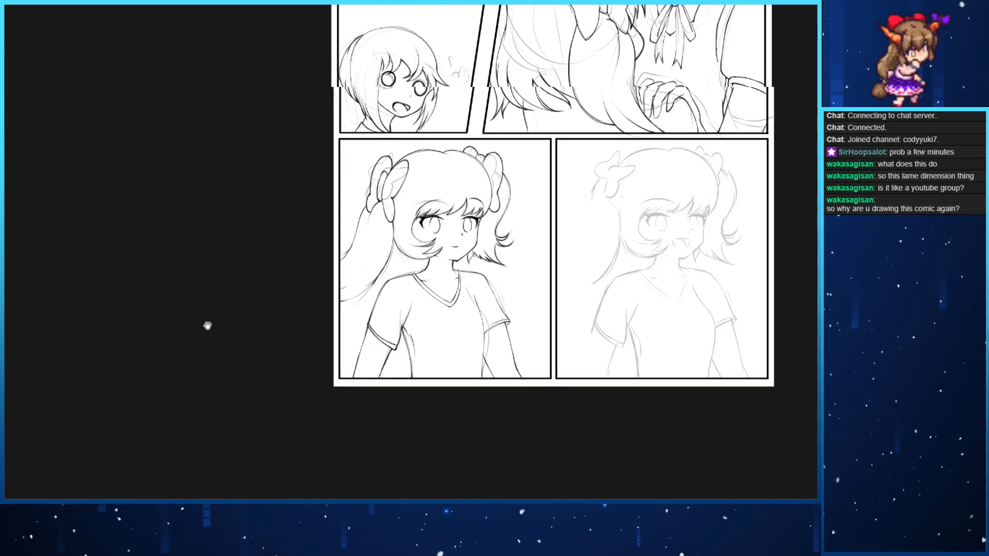
scroll(170, 322, right, 2)
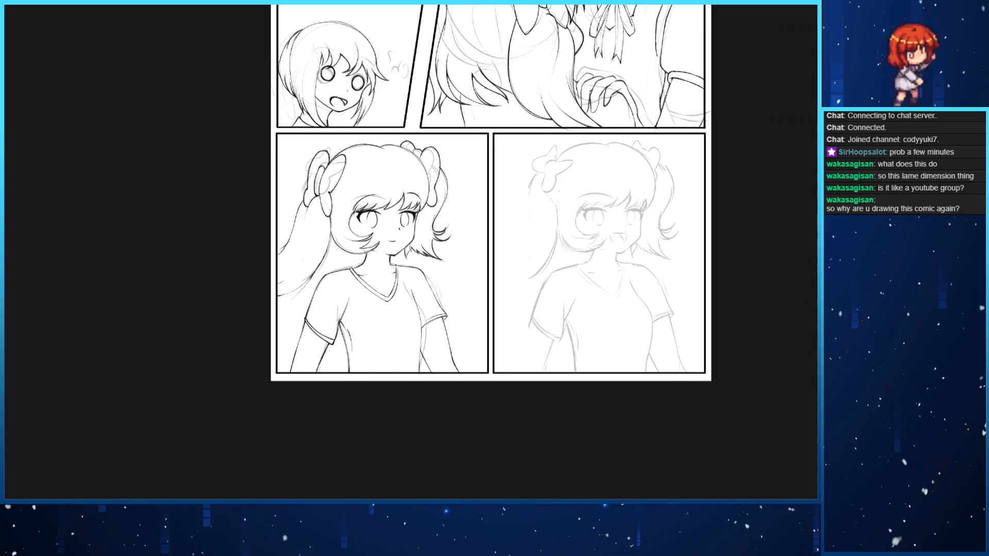
key(Delete)
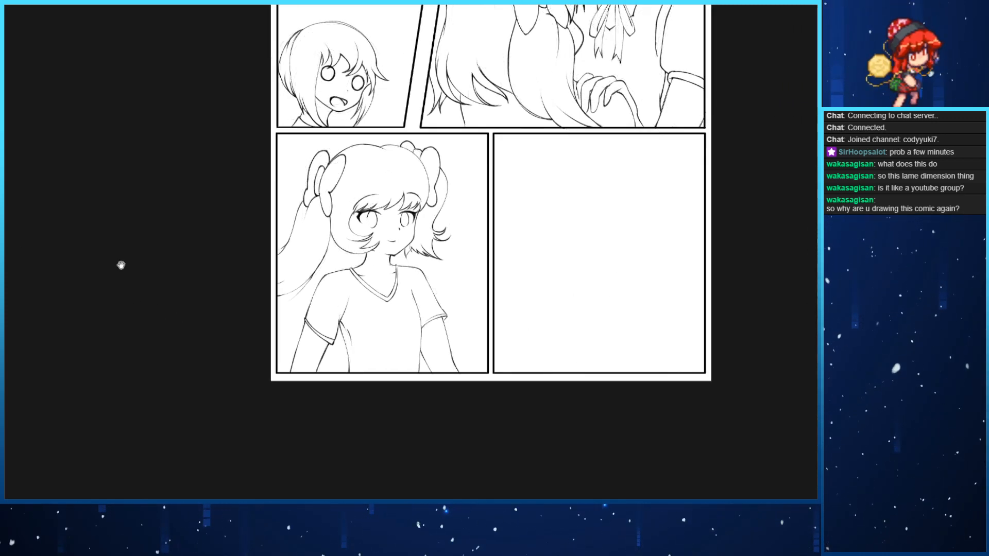
scroll(121, 264, right, 4)
drag(97, 146, 106, 186)
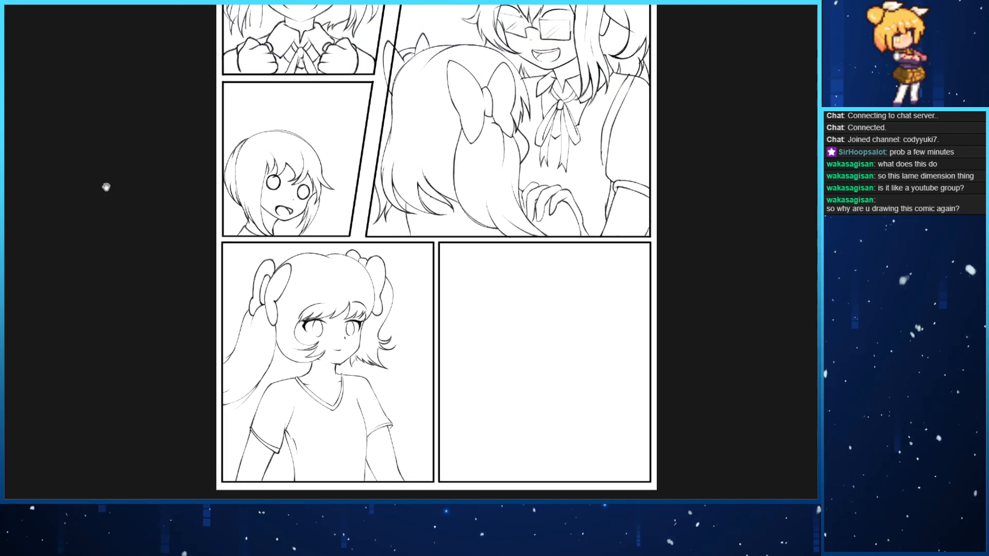
key(Delete)
scroll(407, 249, up, 5)
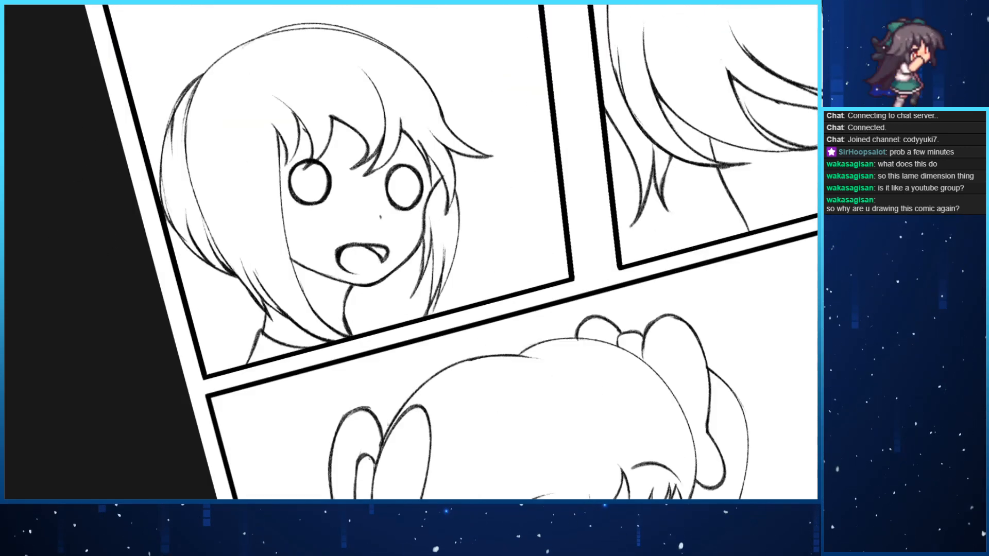
key(ctrl+z)
scroll(407, 249, up, 1)
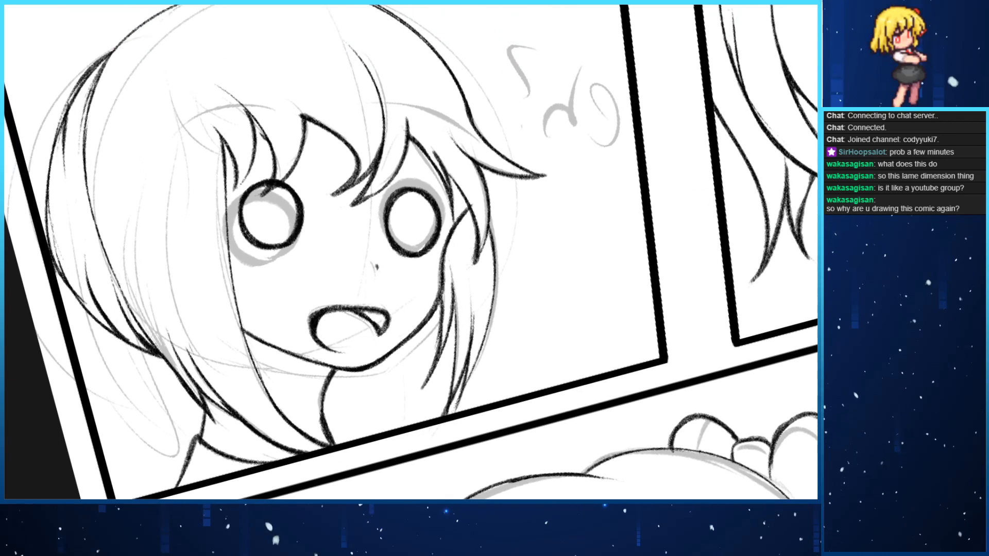
Select the short-haired girl's round eye under the fringe, reposition it slightly on the face, and clear the selection
drag(240, 177, 317, 260)
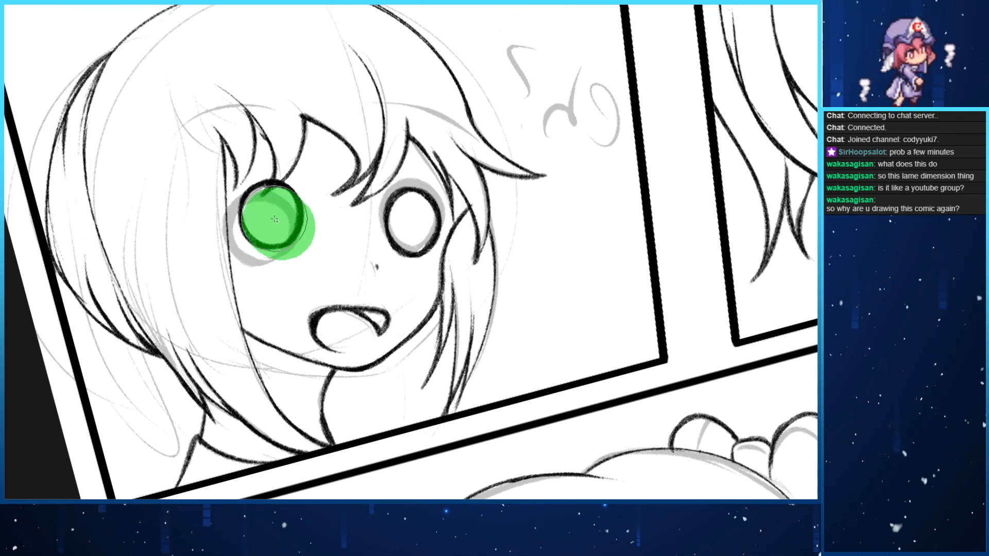
key(ctrl+t)
drag(283, 224, 277, 238)
click(251, 302)
key(ctrl+@)
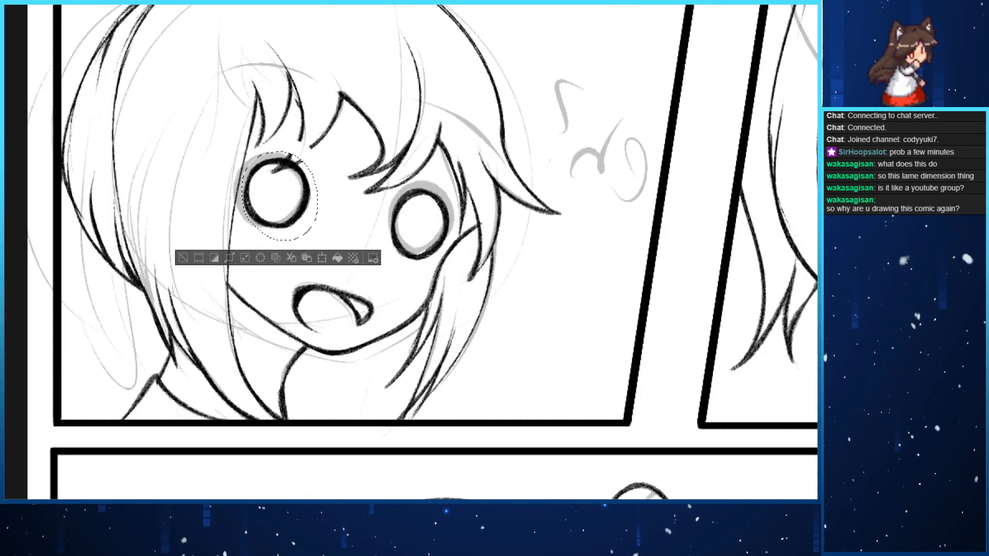
key(ctrl+d)
Ink the question mark with its dot over the sketched one beside the short-haired girl's head
drag(362, 86, 261, 164)
mouse_move(439, 144)
mouse_down()
mouse_move(508, 146)
mouse_move(486, 214)
mouse_up()
click(500, 249)
Erase the stray hair marks overlapping the moved eye and redraw the bang line down to the eye's upper edge
drag(334, 266, 405, 241)
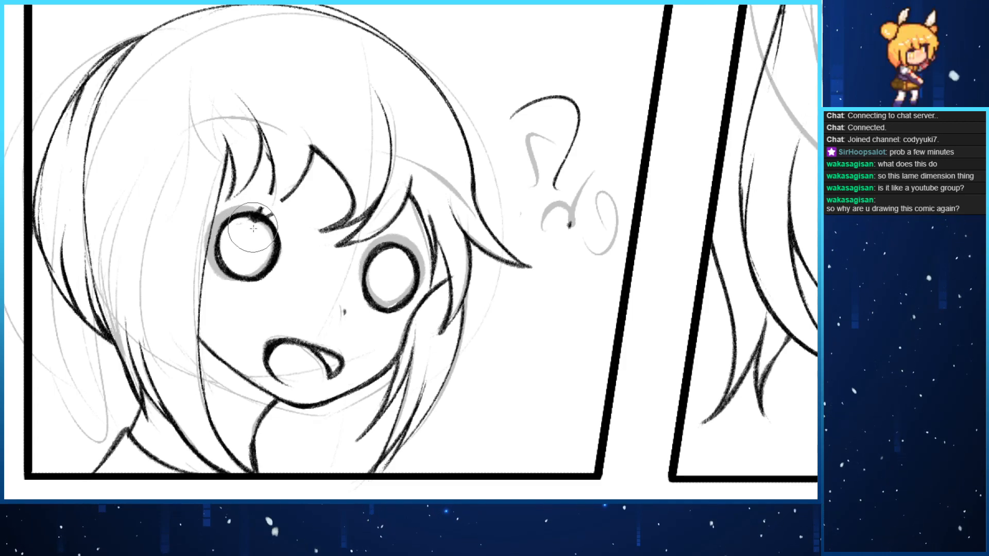
mouse_move(255, 207)
mouse_down()
mouse_move(273, 213)
mouse_move(264, 213)
mouse_up()
key(p)
key(ctrl+z)
mouse_move(273, 173)
mouse_down()
mouse_move(262, 213)
mouse_move(300, 181)
mouse_up()
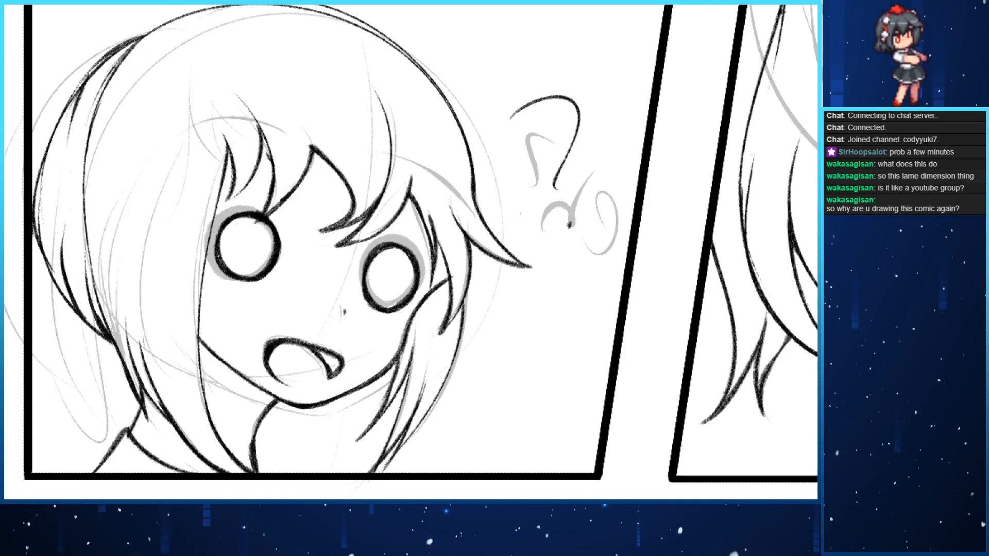
Ink pointed hair tufts at the back of the short-haired girl's head, undoing and retrying the strokes
key(ctrl+minus)
key(ctrl+minus)
key(ctrl+minus)
key(ctrl+minus)
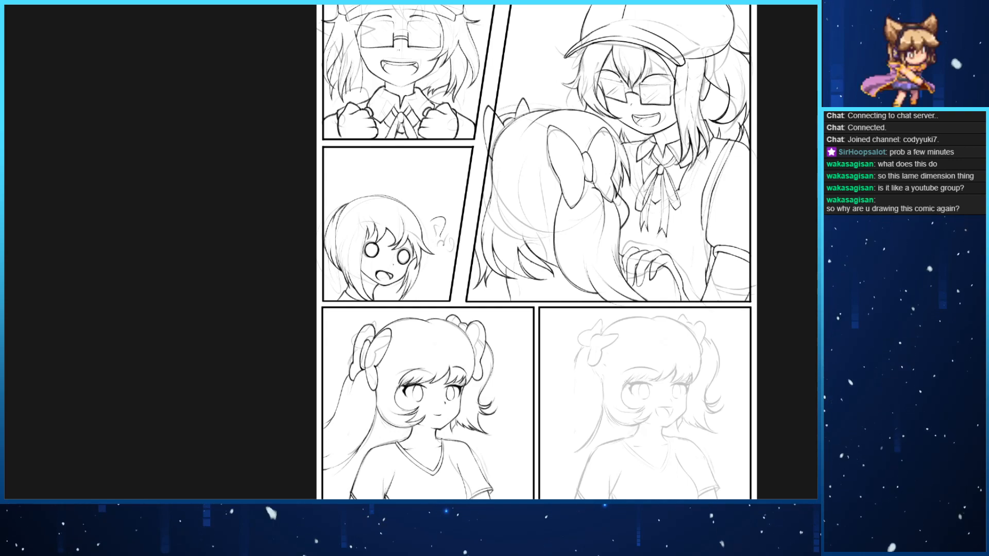
key(ctrl+plus)
key(ctrl+plus)
key(ctrl+plus)
mouse_move(162, 247)
mouse_down()
mouse_move(164, 350)
mouse_move(182, 306)
mouse_move(190, 336)
mouse_move(182, 305)
mouse_up()
key(ctrl+z)
key(ctrl+z)
Erase the lines overlapping the new back hair tufts and redraw the tufts' inner edge to meet the head hair
key(e)
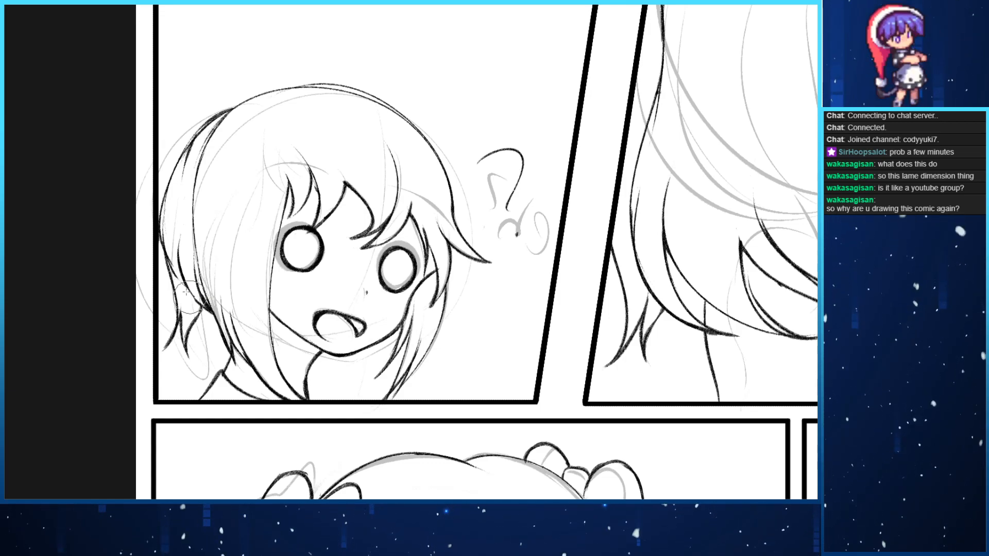
drag(188, 293, 198, 303)
key(b)
key(e)
drag(181, 244, 197, 294)
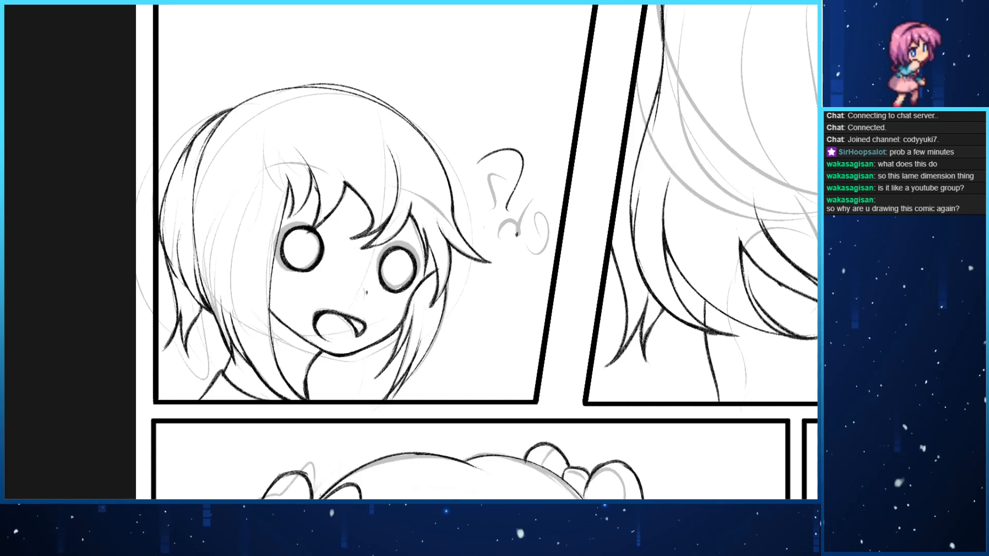
Erase the short-haired girl's front neck line and redraw its upper part just below the chin
key(ctrl+minus)
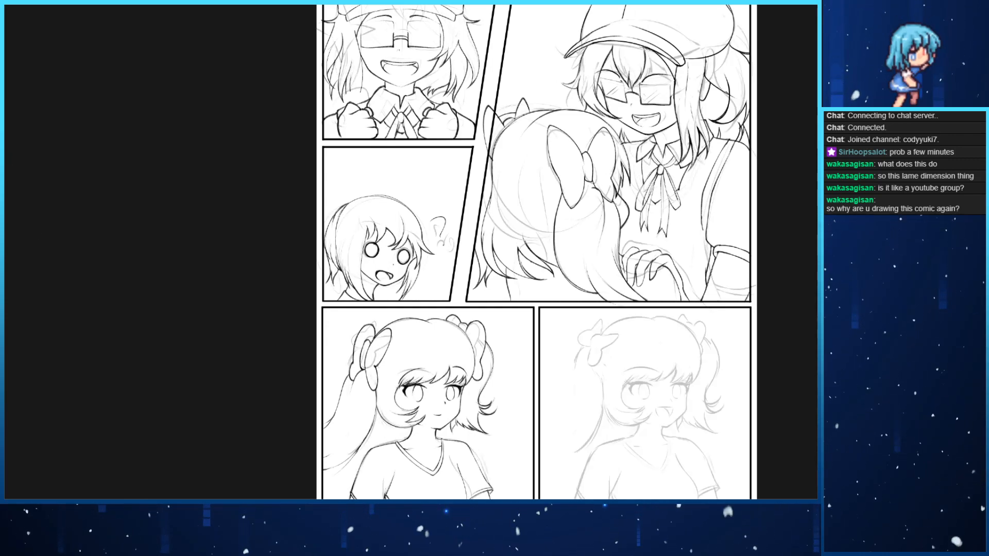
scroll(386, 252, up, 5)
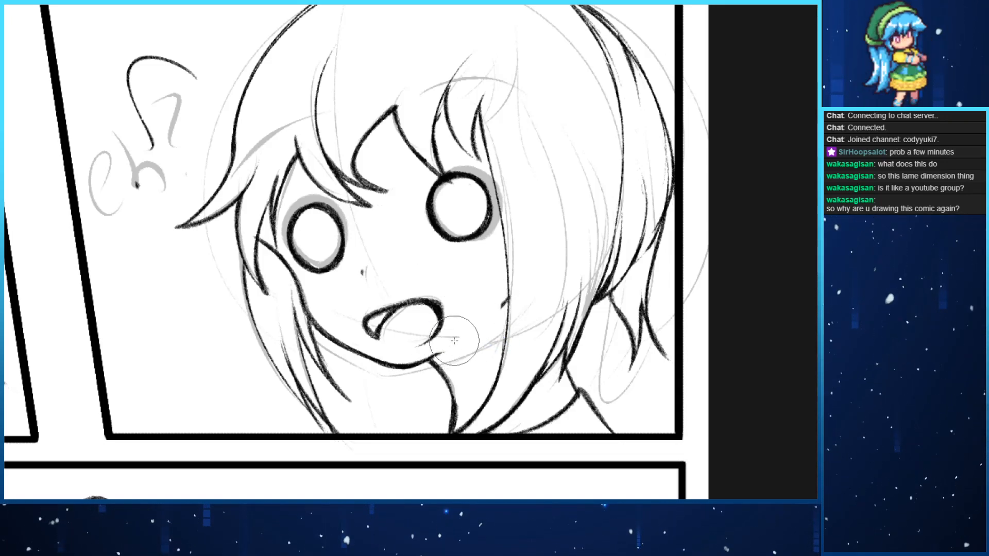
mouse_move(490, 389)
mouse_down()
mouse_move(425, 426)
mouse_move(430, 403)
mouse_move(390, 425)
mouse_move(401, 416)
mouse_move(385, 446)
mouse_up()
key(e)
key(p)
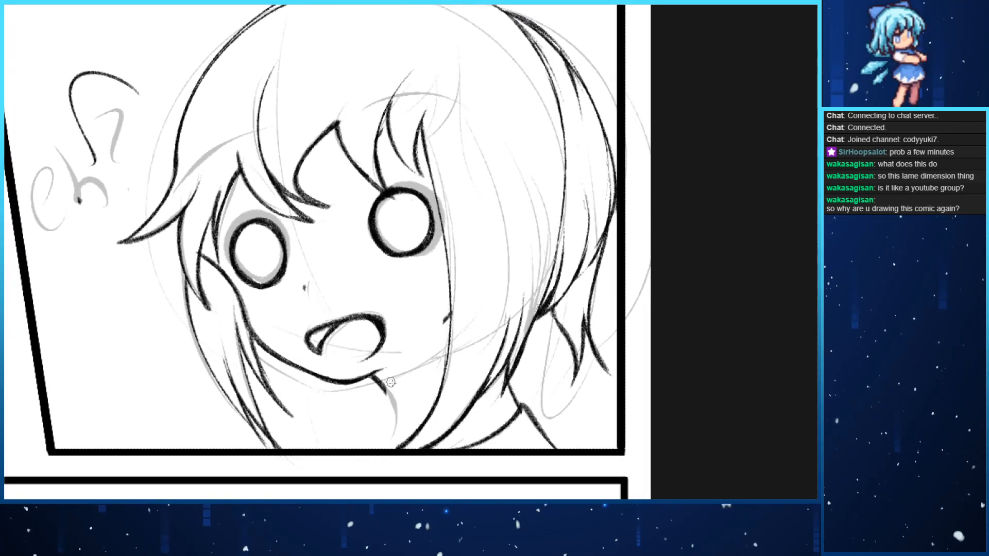
key(e)
key(p)
drag(389, 387, 391, 409)
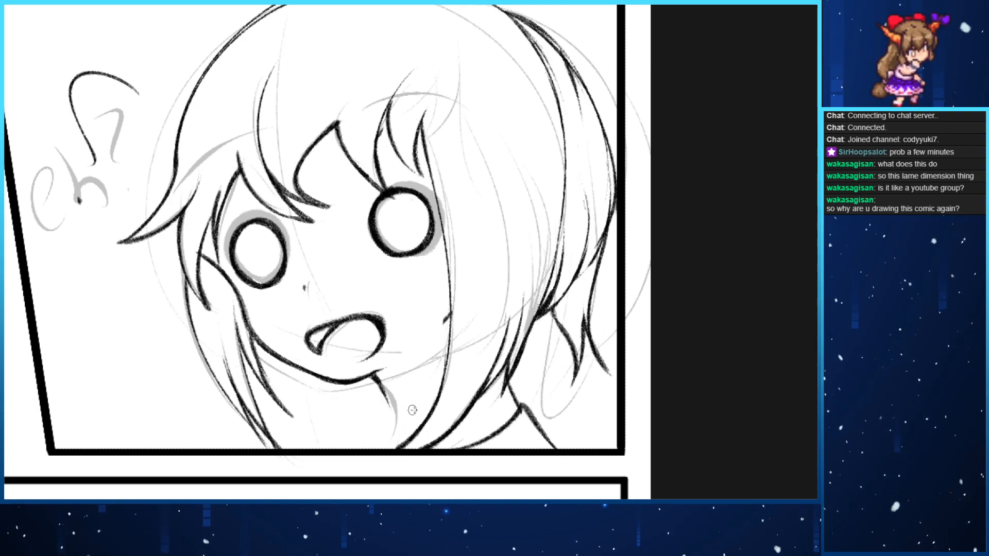
Erase the old collar and shoulder lines and redraw the front neck line from the chin towards the panel's lower border
key(e)
mouse_move(541, 405)
mouse_down()
mouse_move(539, 447)
mouse_move(535, 395)
mouse_up()
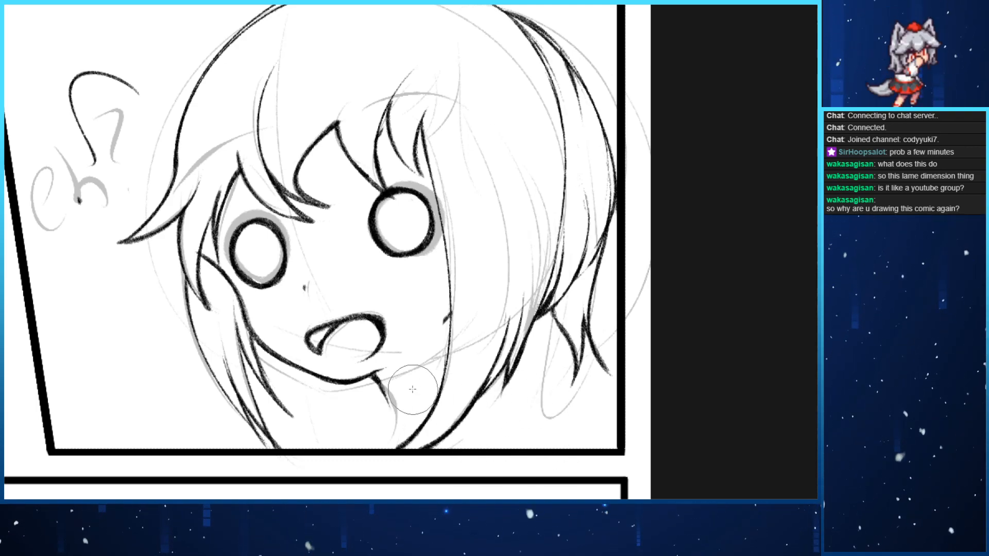
key(p)
drag(375, 379, 346, 447)
key(ctrl+z)
mouse_move(376, 379)
mouse_down()
mouse_move(390, 443)
mouse_move(364, 448)
mouse_up()
Redraw the nape, shoulder and collar lines behind the short-haired girl's neck, undoing and retrying strokes until they join cleanly
drag(511, 414, 591, 401)
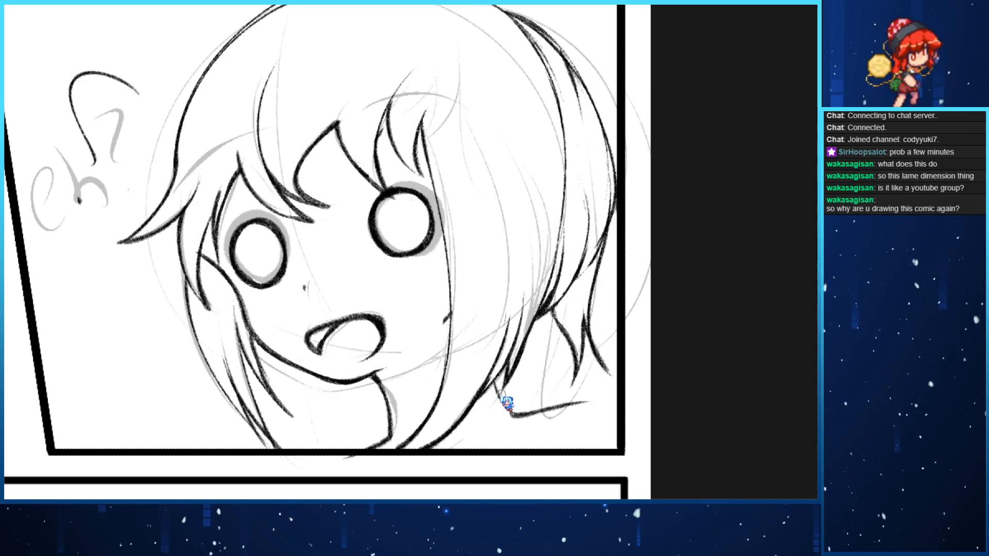
key(ctrl+z)
key(ctrl+z)
mouse_move(494, 382)
mouse_down()
mouse_move(513, 412)
mouse_move(577, 422)
mouse_up()
key(ctrl+z)
drag(505, 390, 611, 444)
key(ctrl+z)
drag(514, 410, 620, 427)
mouse_move(520, 420)
mouse_down()
mouse_move(463, 449)
mouse_move(459, 466)
mouse_move(471, 448)
mouse_up()
key(ctrl+z)
drag(520, 411, 508, 428)
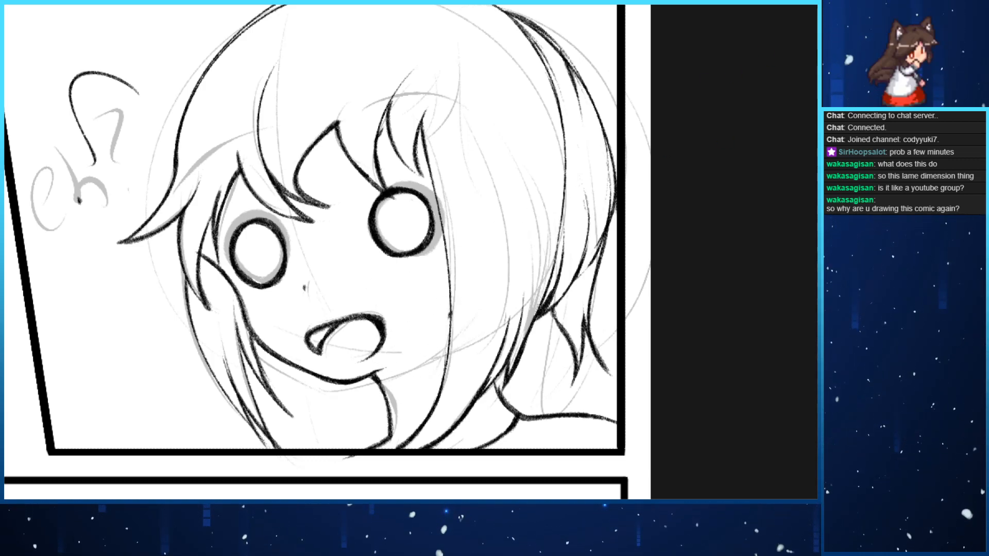
Select the short-haired girl's open mouth, shift it slightly up, clear the selection, and check the whole page with the sketch hidden
mouse_move(371, 309)
mouse_down()
mouse_move(334, 340)
mouse_move(358, 338)
mouse_up()
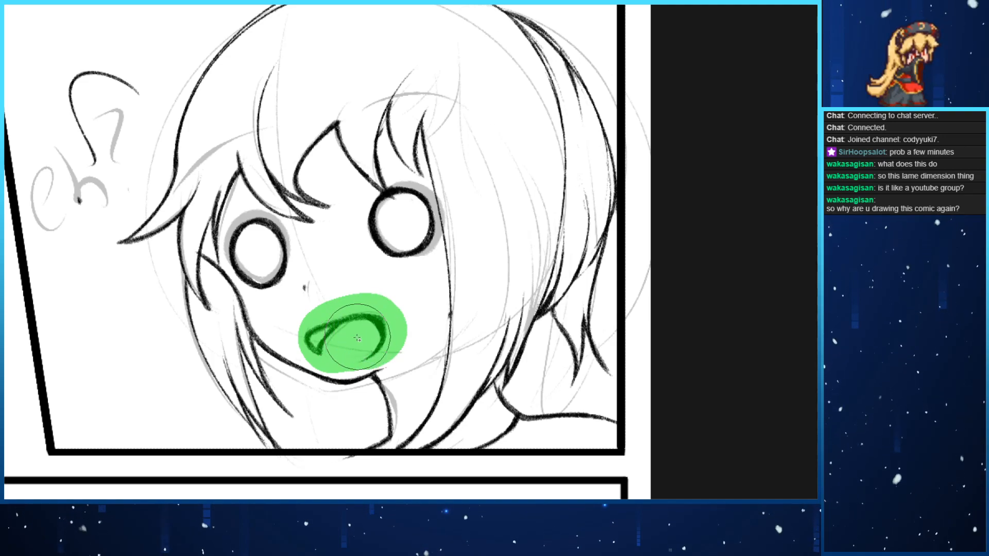
key(ctrl+m)
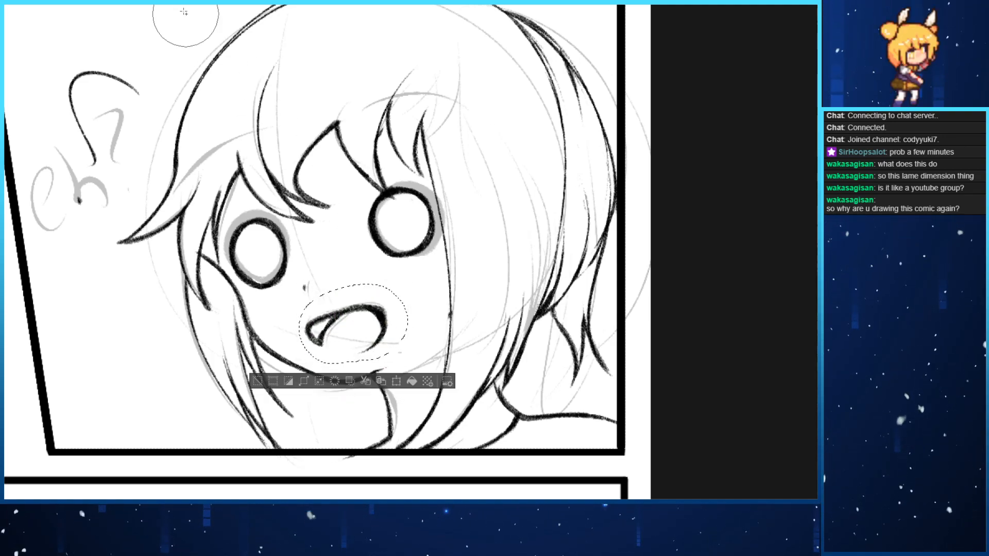
key(ctrl+d)
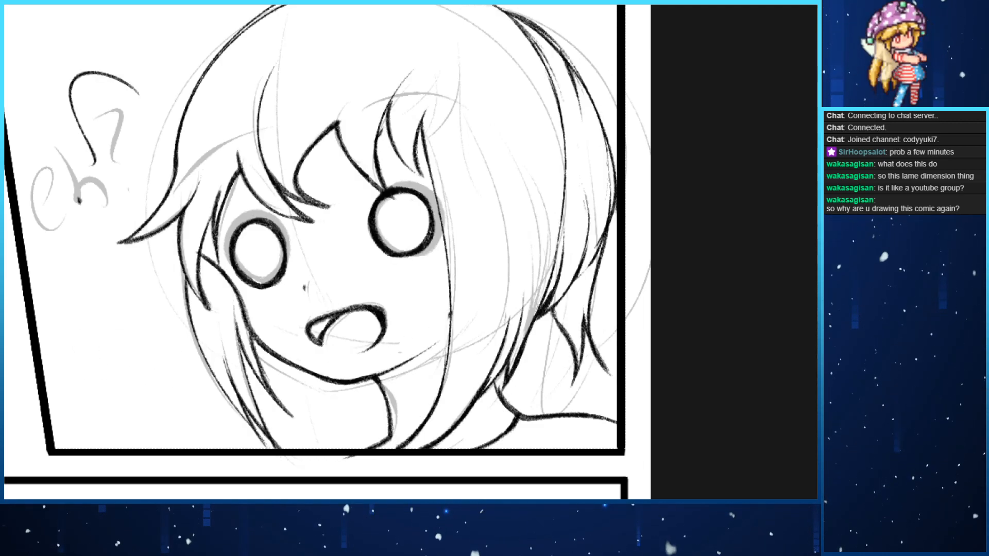
scroll(462, 263, down, 5)
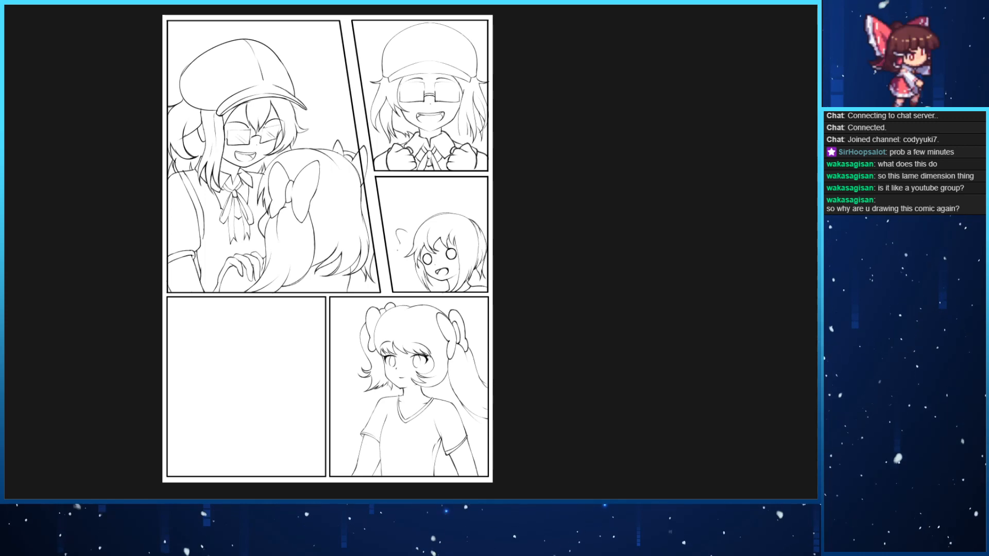
drag(383, 238, 425, 198)
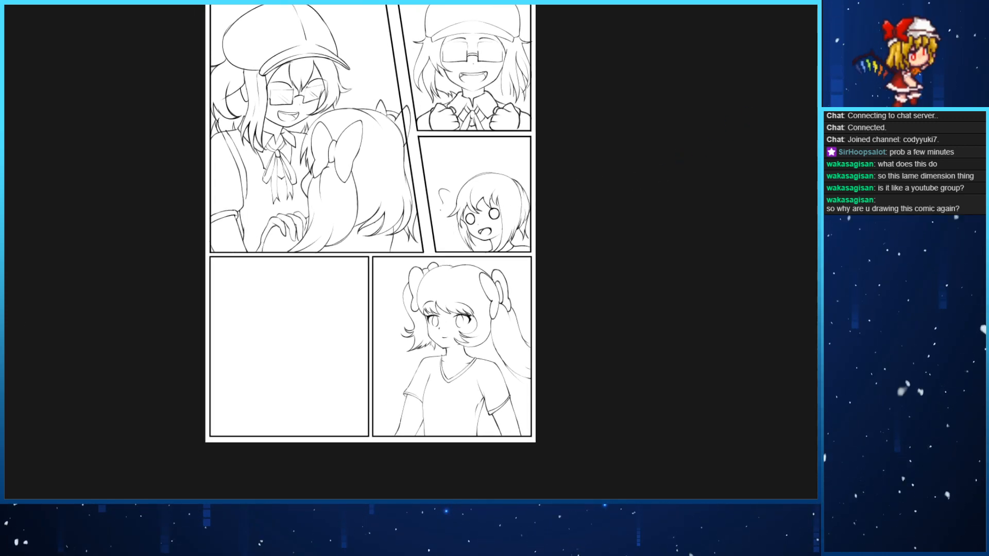
Duplicate the pigtailed girl's line art into the empty panel beside hers, confirm its placement, and clear the selection
mouse_move(441, 397)
mouse_down()
mouse_move(449, 361)
mouse_move(519, 388)
mouse_move(328, 383)
mouse_up()
key(ctrl+t)
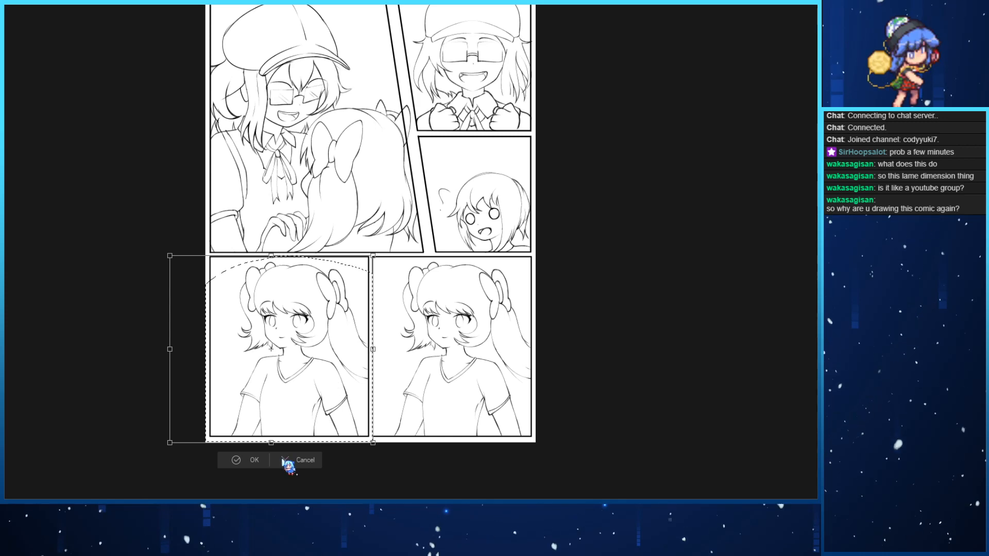
click(252, 461)
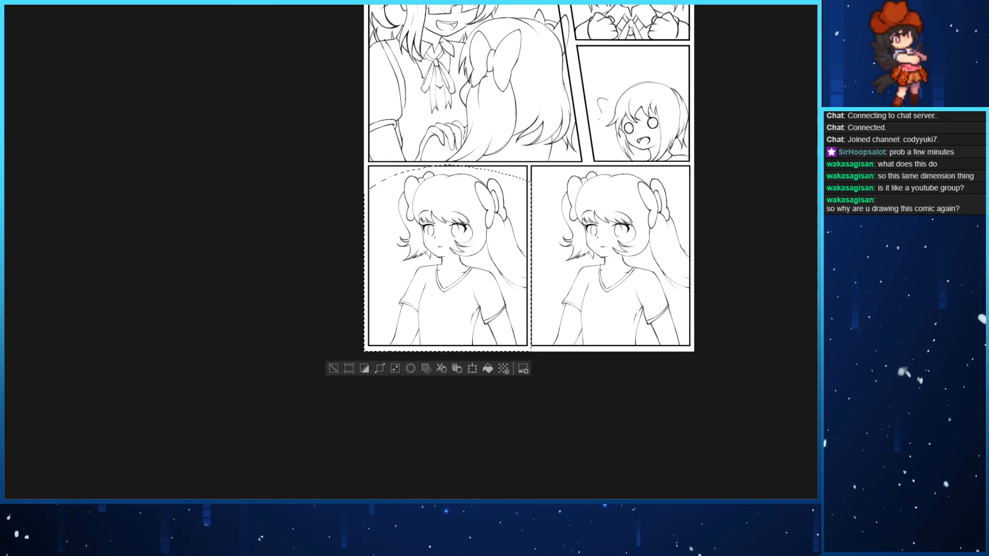
key(ctrl+d)
drag(94, 93, 65, 88)
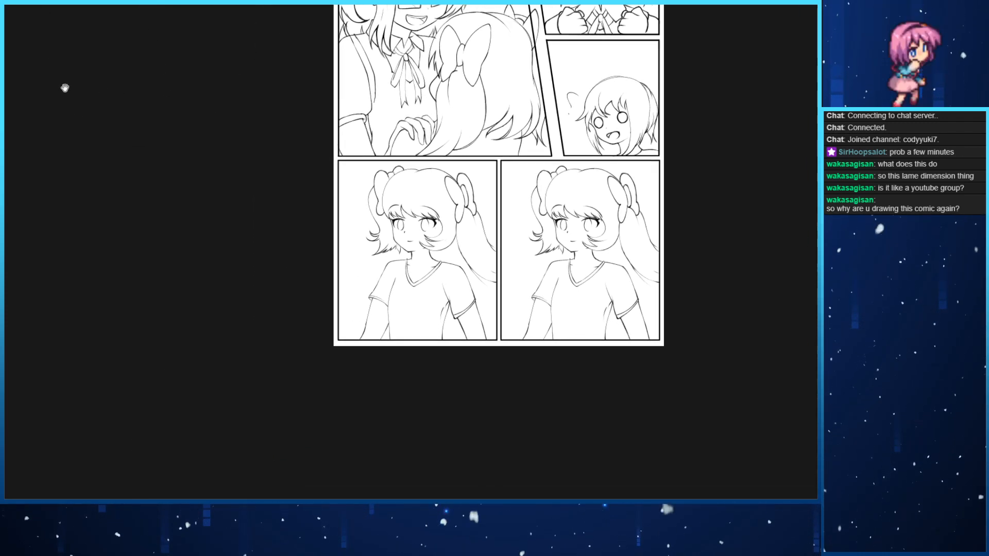
Erase the duplicated girl's closed mouth and try out an open smiling mouth, undoing the trial strokes
key(ctrl+plus)
key(ctrl+plus)
key(ctrl+plus)
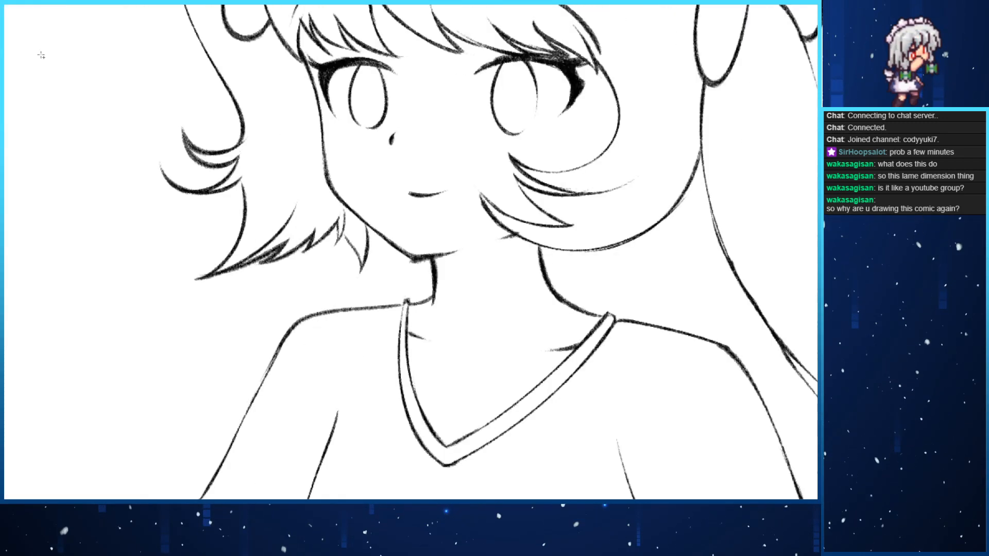
mouse_move(392, 189)
mouse_down()
mouse_move(435, 184)
mouse_move(426, 217)
mouse_move(402, 199)
mouse_move(435, 214)
mouse_up()
key(ctrl+z)
key(ctrl+z)
key(ctrl+z)
key(ctrl+z)
drag(388, 182, 404, 211)
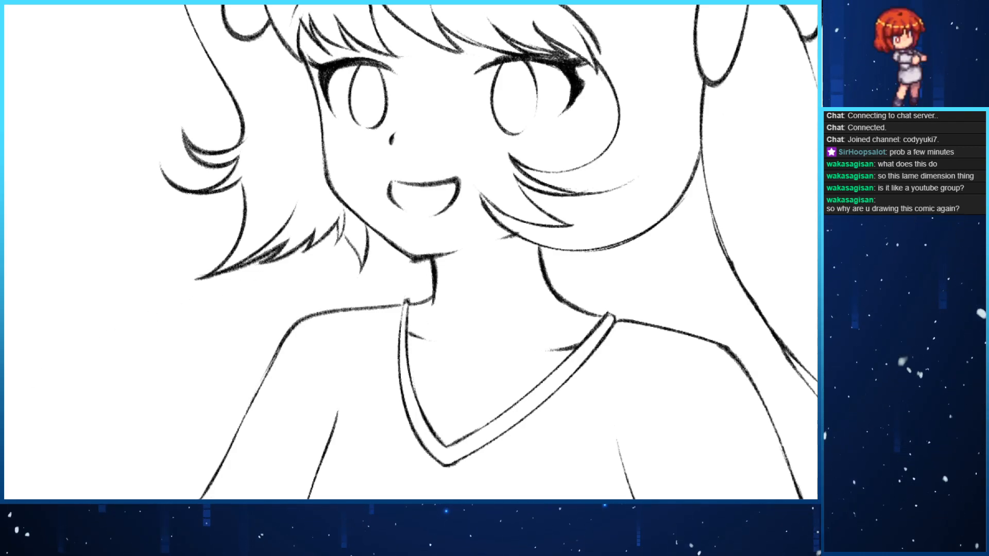
key(ctrl+z)
key(ctrl+z)
key(ctrl+z)
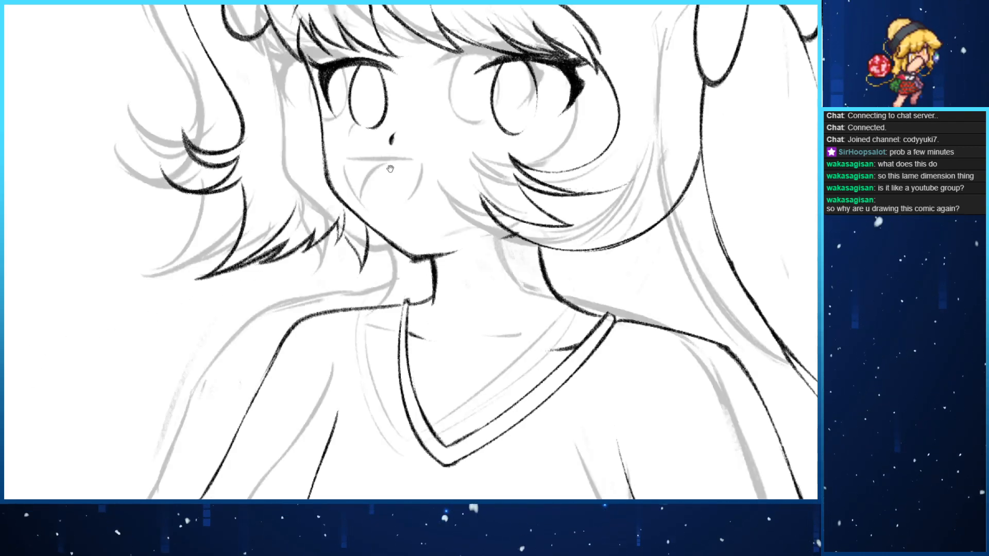
Draw an open smiling mouth with a tongue line over the sketch's mouth guide, undoing and retrying stray strokes
mouse_move(390, 169)
mouse_down()
mouse_move(387, 204)
mouse_move(406, 195)
mouse_move(398, 230)
mouse_up()
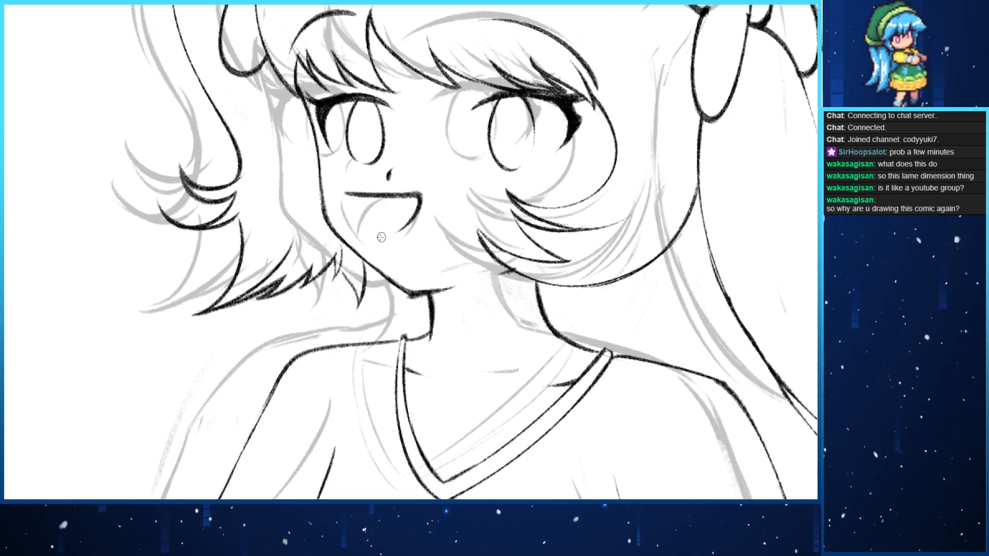
key(ctrl+z)
mouse_move(342, 195)
mouse_down()
mouse_move(375, 194)
mouse_move(398, 230)
mouse_up()
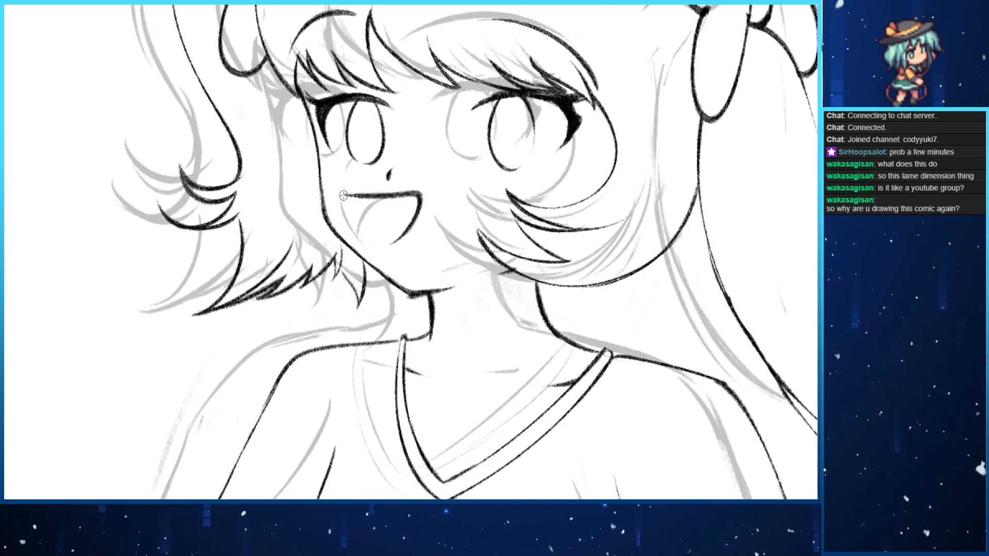
drag(344, 196, 383, 243)
mouse_move(376, 201)
mouse_down()
mouse_move(362, 234)
mouse_move(355, 227)
mouse_up()
key(ctrl+z)
key(ctrl+z)
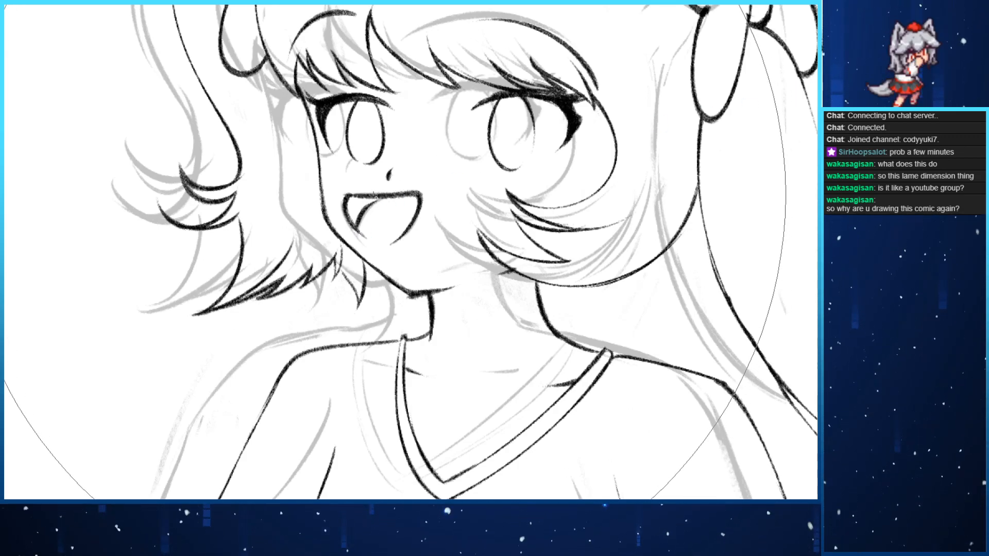
Select the open mouth, shift it onto the duplicated girl's inked face, clear the selection, and hide the sketch
mouse_move(366, 209)
mouse_down()
mouse_move(373, 224)
mouse_move(360, 206)
mouse_move(433, 211)
mouse_move(406, 250)
mouse_move(484, 264)
mouse_up()
key(ctrl+t)
click(410, 298)
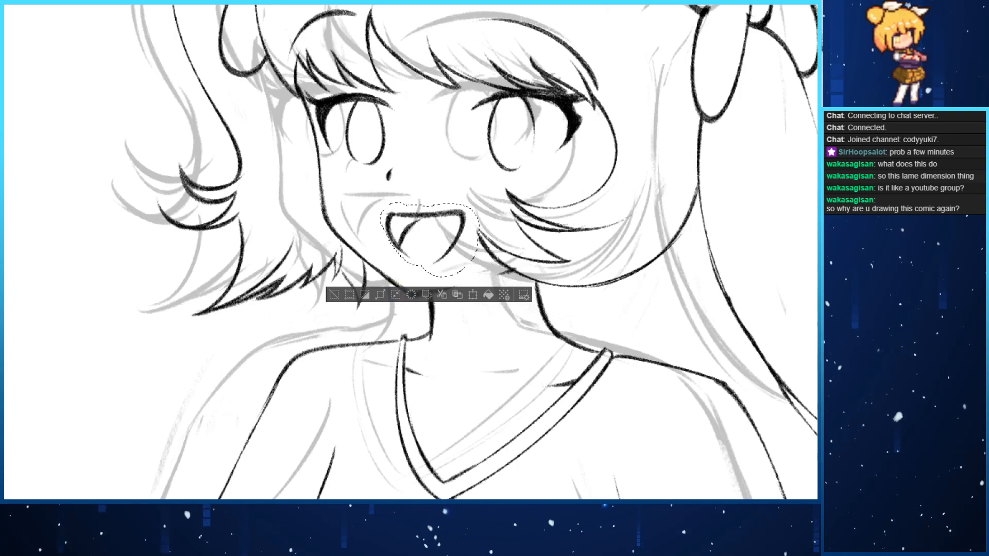
key(ctrl+d)
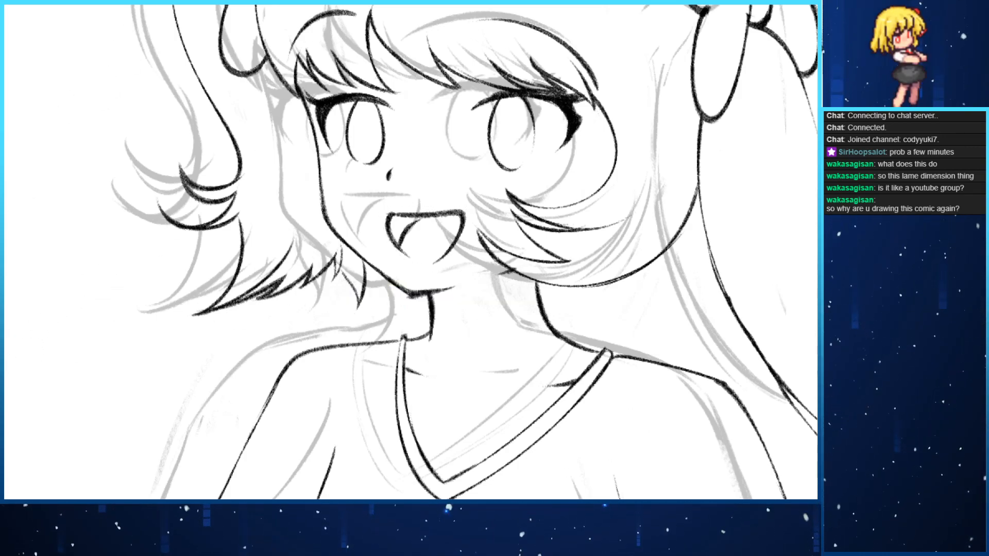
key(ctrl+comma)
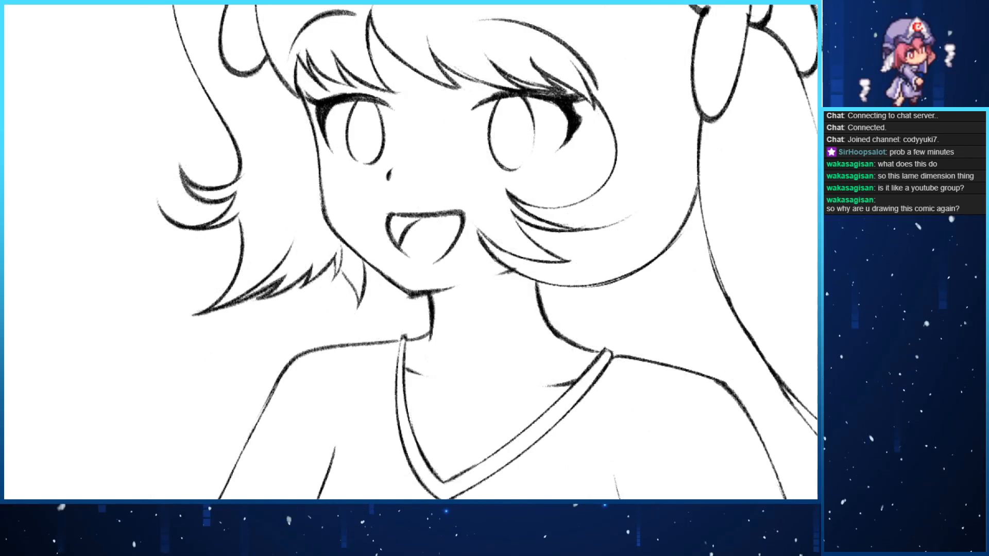
scroll(88, 106, down, 6)
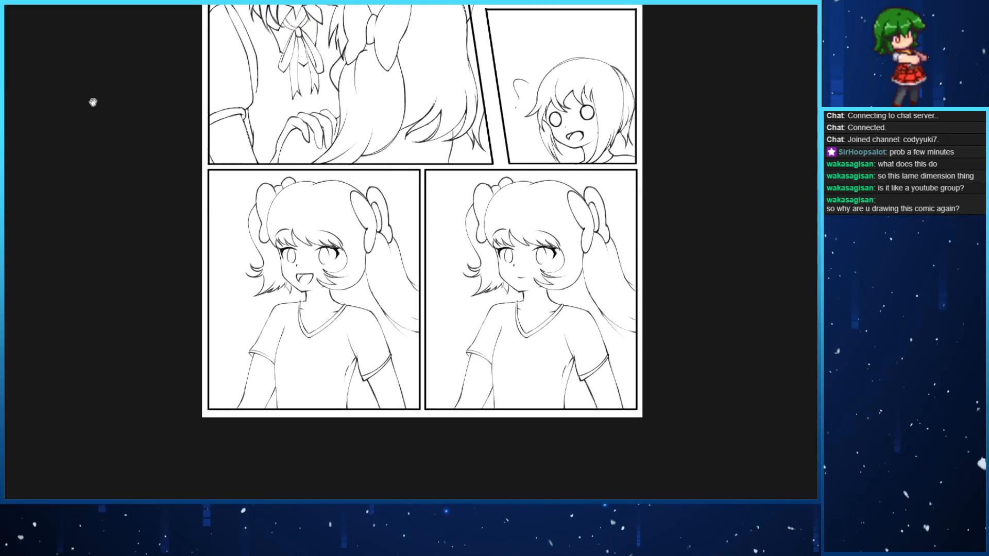
Adjust the "NOW JUST TO TEST IT...." and "AYA, CAN YOU SAY FOR ME" balloons so their text sits centred inside
drag(93, 102, 32, 151)
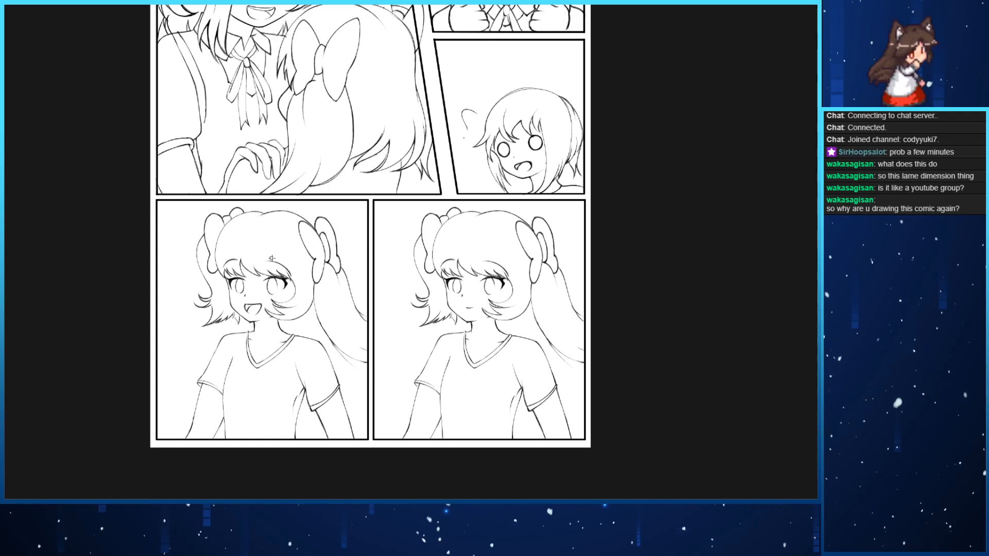
drag(110, 93, 104, 232)
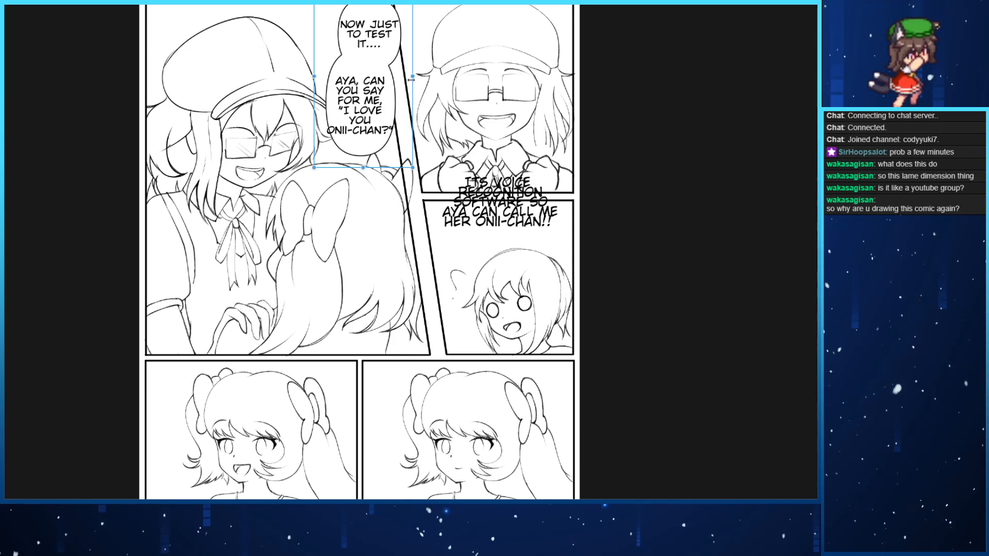
drag(424, 85, 407, 107)
click(412, 103)
key(Escape)
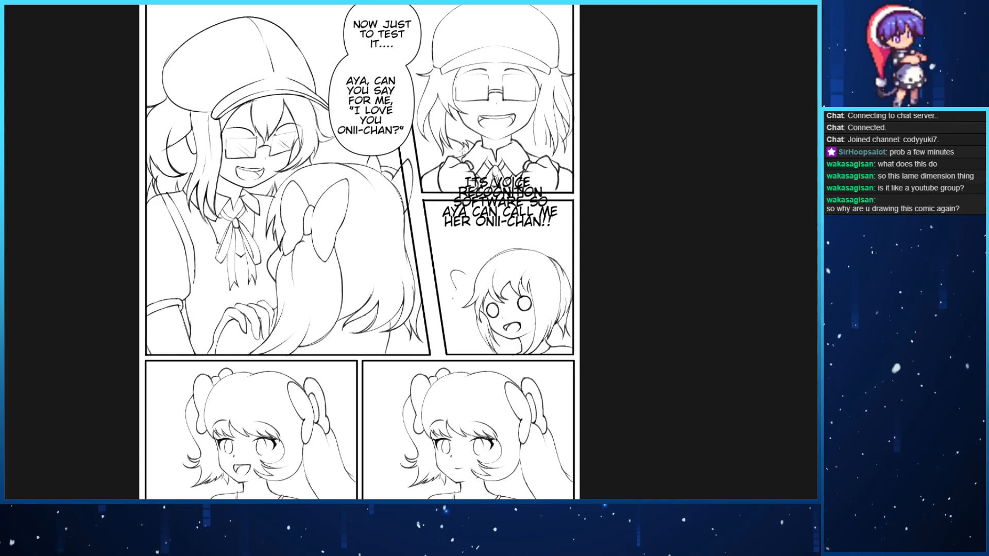
Draw a wide rounded speech balloon around the "ITS VOICE RECOGNITION SOFTWARE" text, undoing smaller attempts
drag(436, 157, 571, 256)
key(ctrl+z)
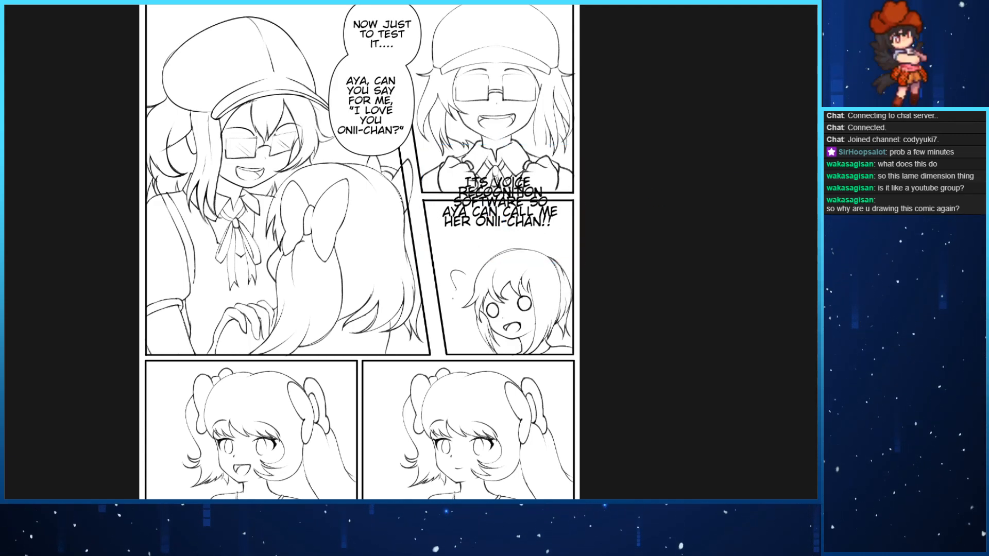
drag(437, 168, 568, 251)
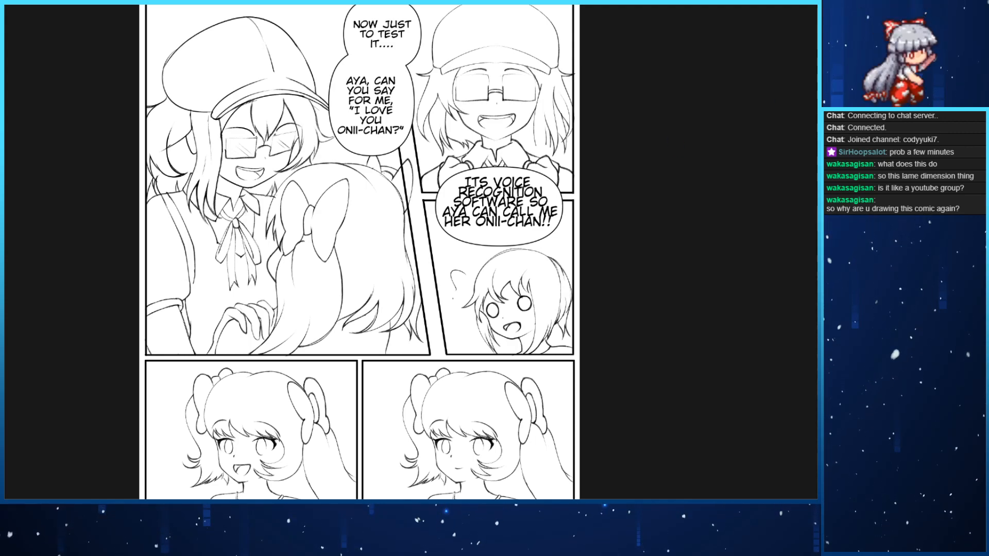
key(ctrl+z)
drag(423, 155, 571, 252)
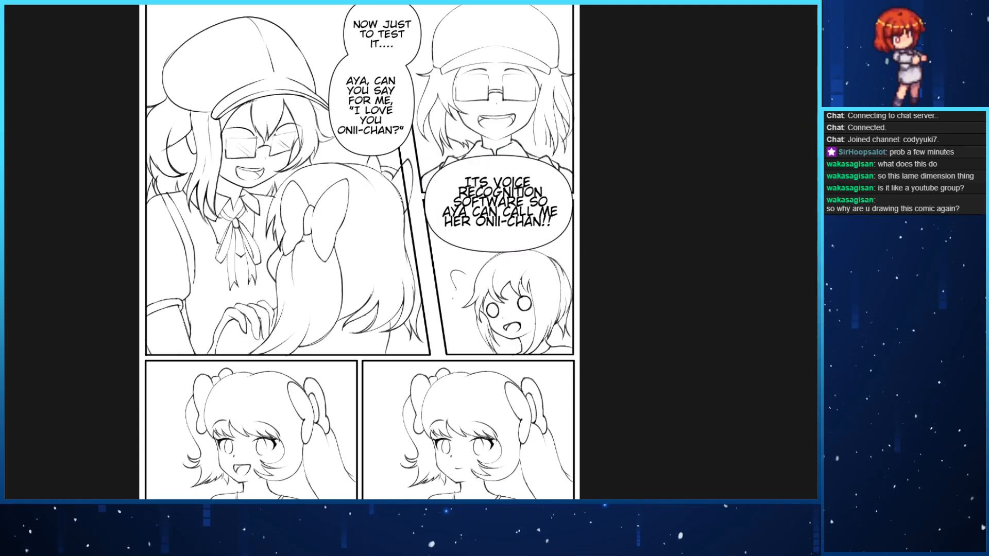
Loosen the line spacing of the "ITS VOICE RECOGNITION SOFTWARE" text inside its balloon and confirm the edit
key(ctrl+t)
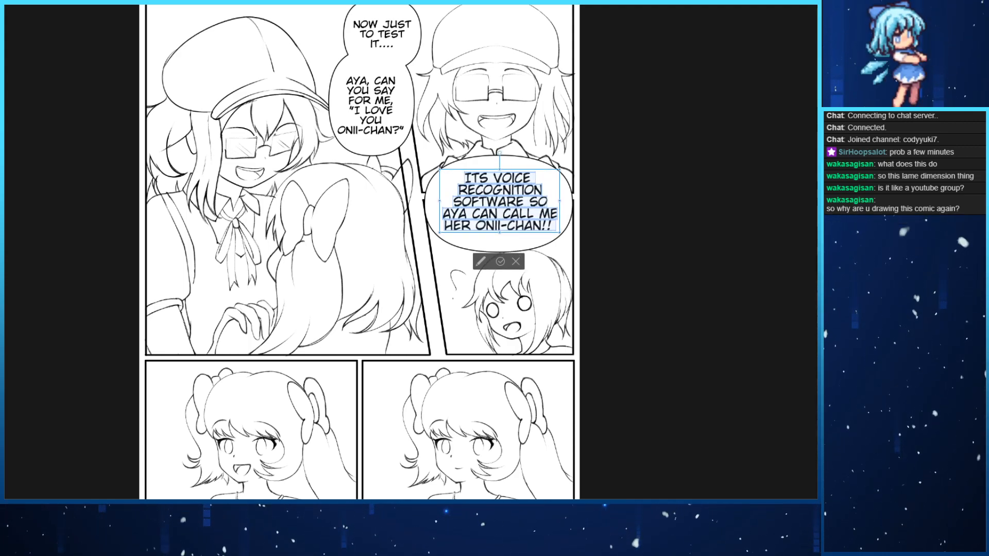
click(500, 261)
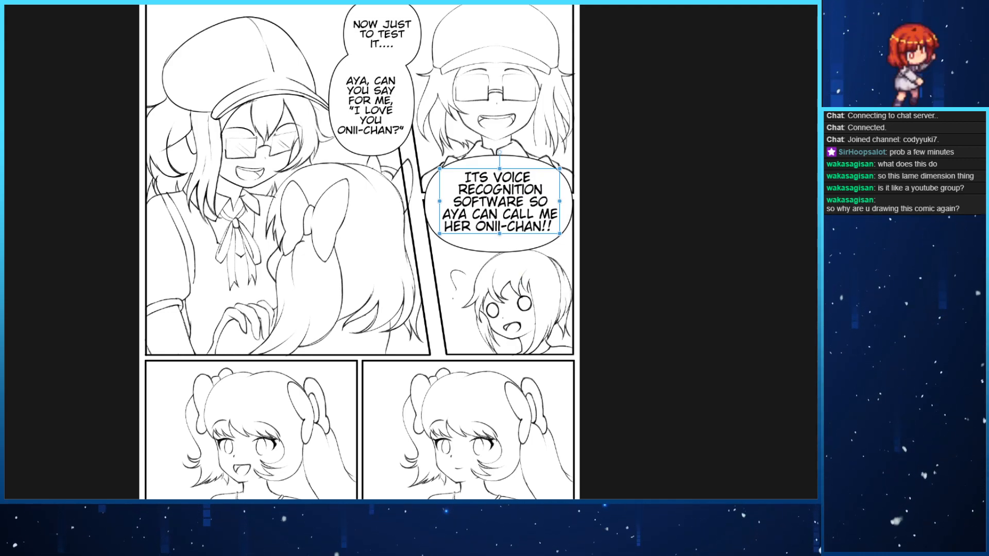
key(p)
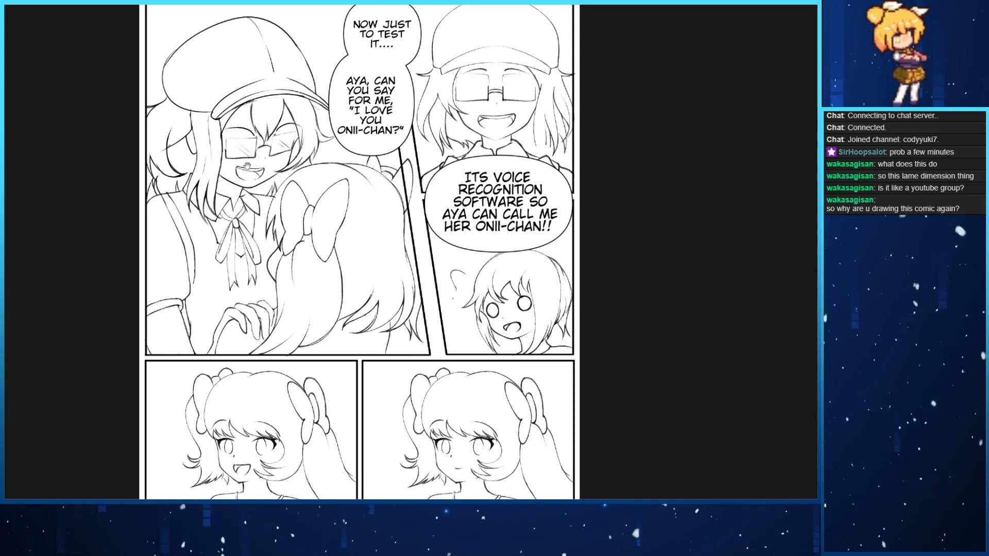
Extend the front-facing capped girl's loose hair strands down to pointed tips above her shoulder, undoing and retrying strokes
drag(109, 198, 60, 258)
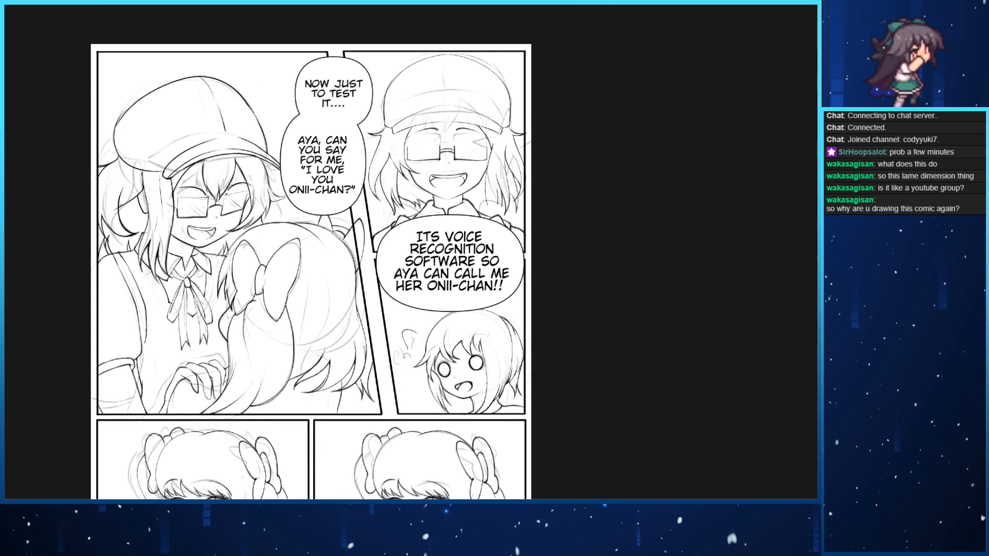
drag(68, 270, 31, 299)
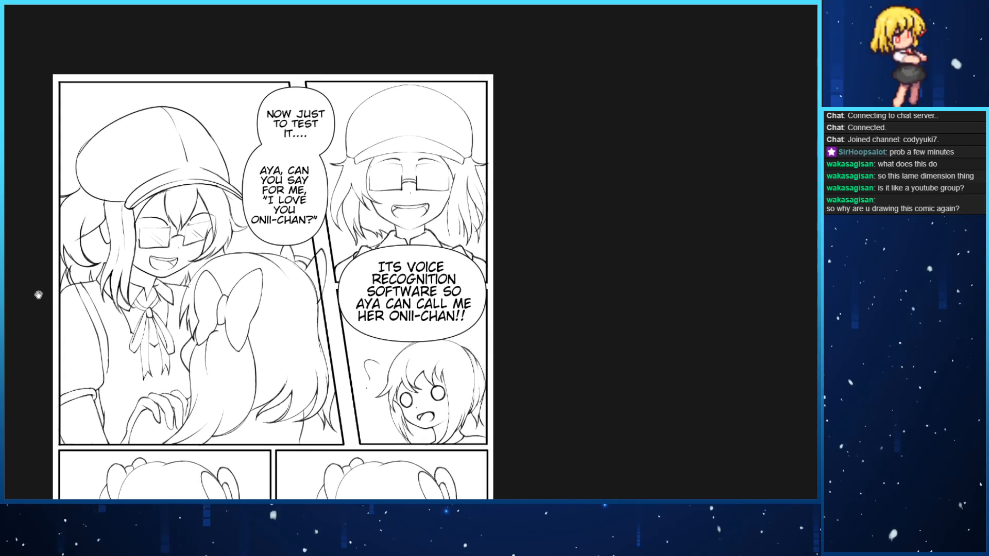
key(ctrl+plus)
key(ctrl+plus)
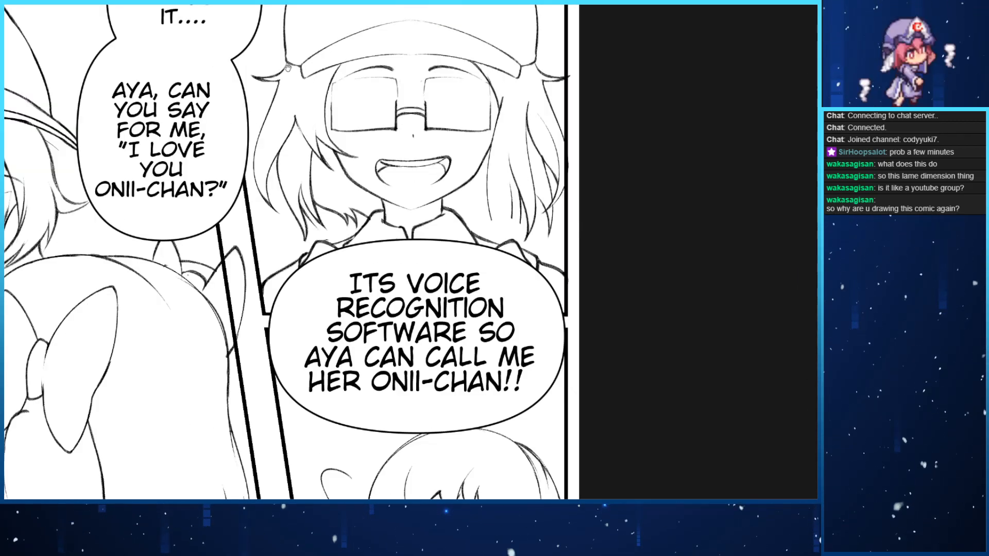
drag(461, 232, 362, 269)
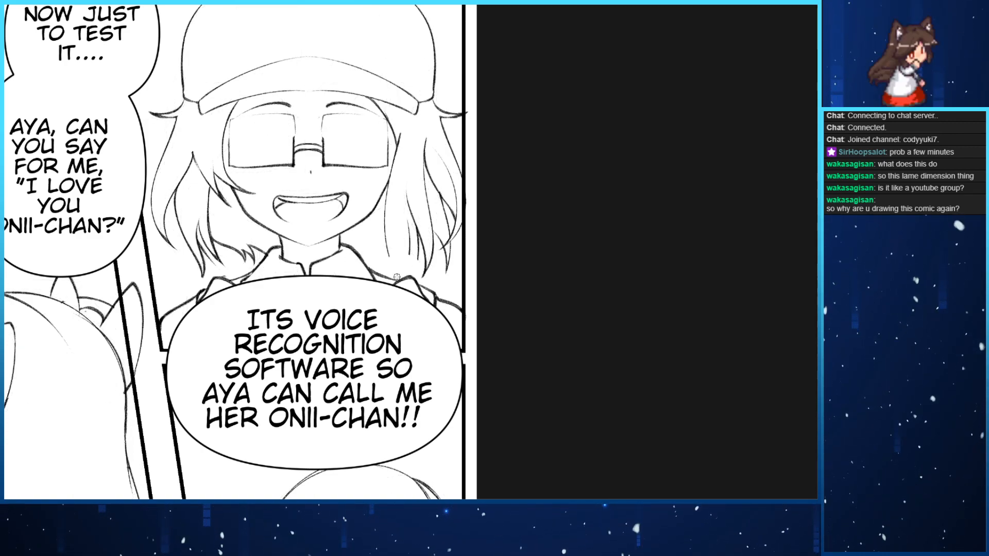
mouse_move(385, 224)
mouse_down()
mouse_move(396, 268)
mouse_move(399, 241)
mouse_up()
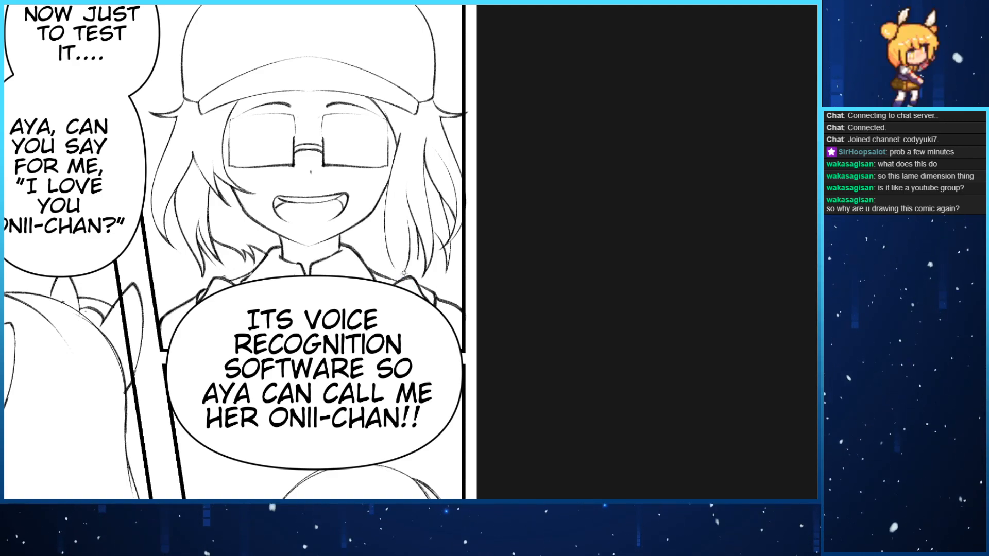
key(ctrl+z)
drag(399, 278, 389, 244)
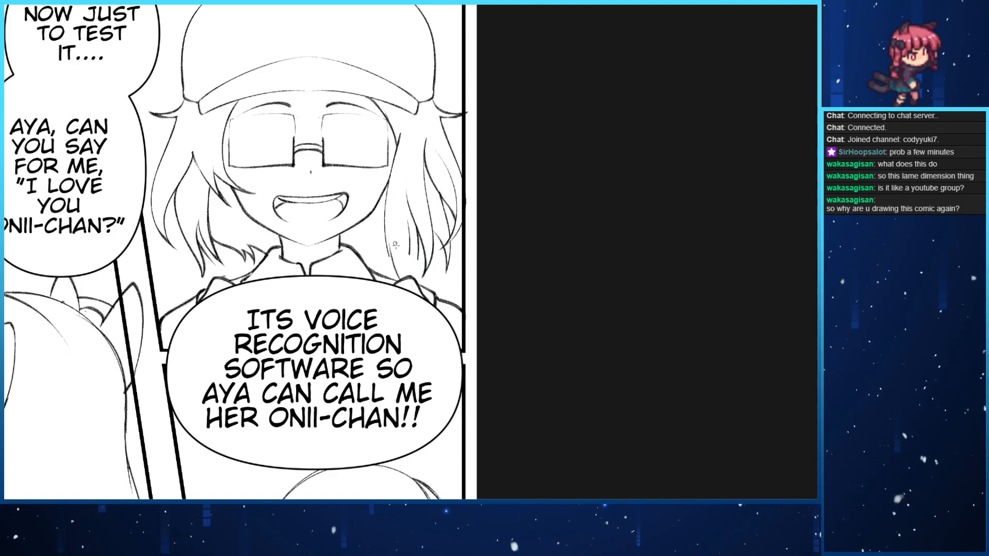
key(ctrl+z)
drag(397, 279, 387, 244)
key(ctrl+z)
drag(398, 279, 388, 249)
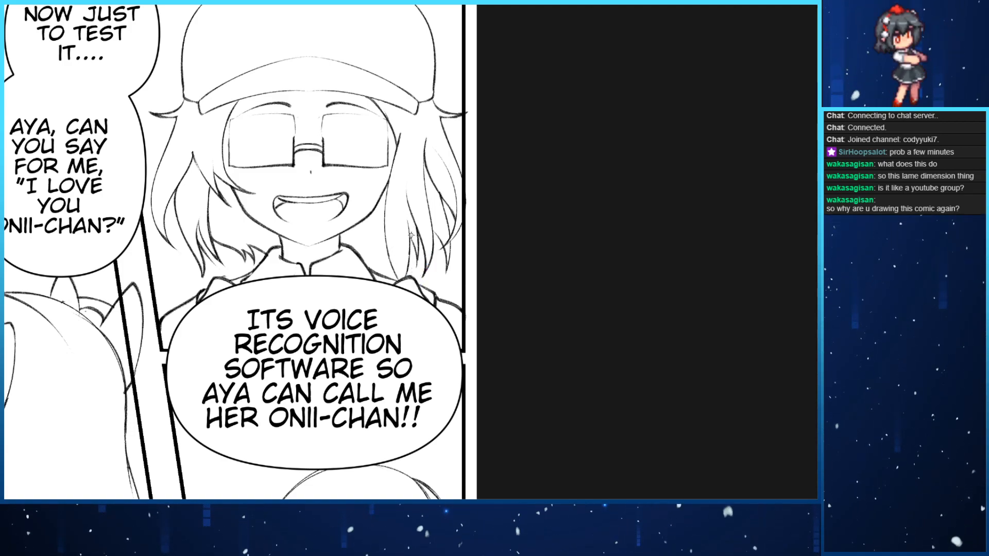
Try drawing an angular star outline over the capped girl's hair, undoing each attempt
drag(226, 163, 278, 182)
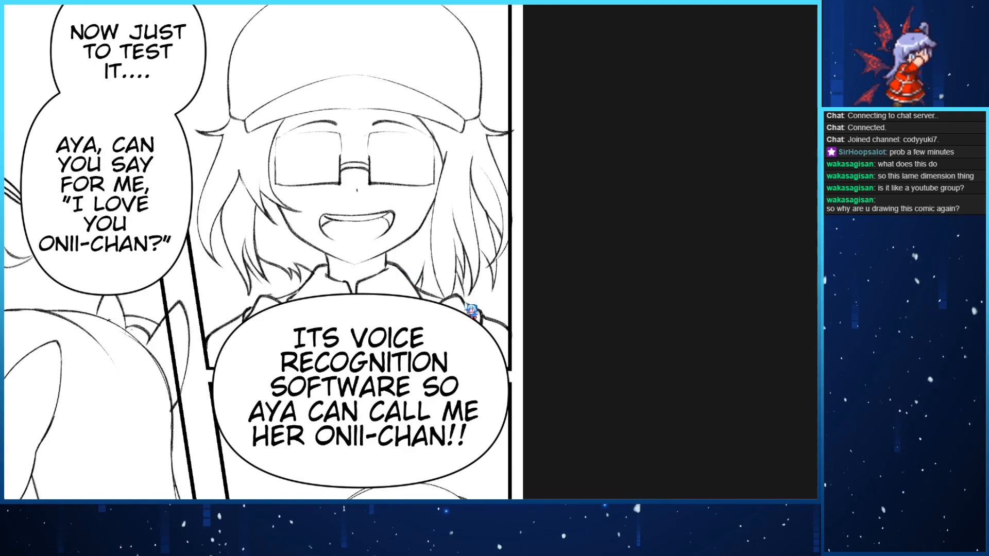
drag(253, 119, 271, 181)
drag(213, 192, 162, 202)
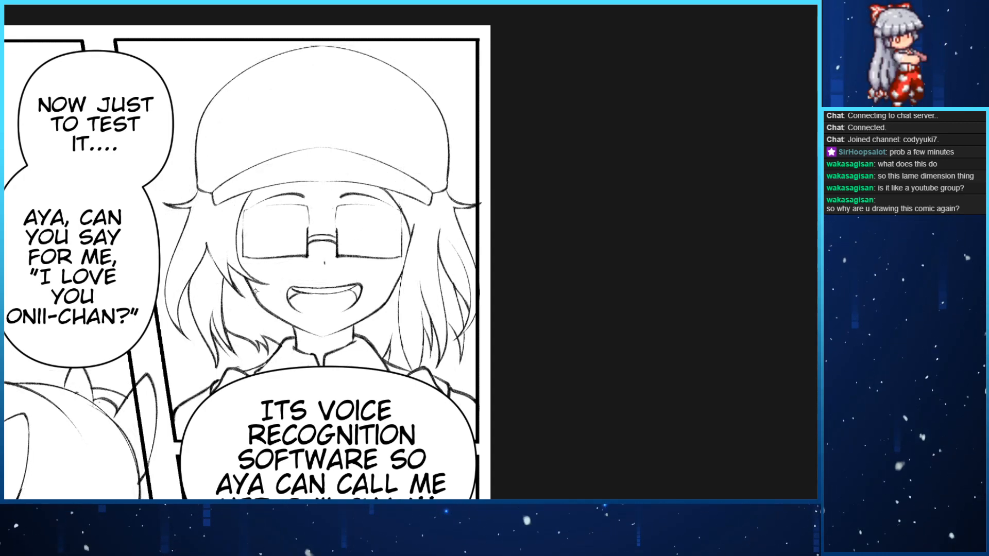
mouse_move(412, 262)
mouse_down()
mouse_move(462, 236)
mouse_move(420, 240)
mouse_move(468, 243)
mouse_up()
key(ctrl+z)
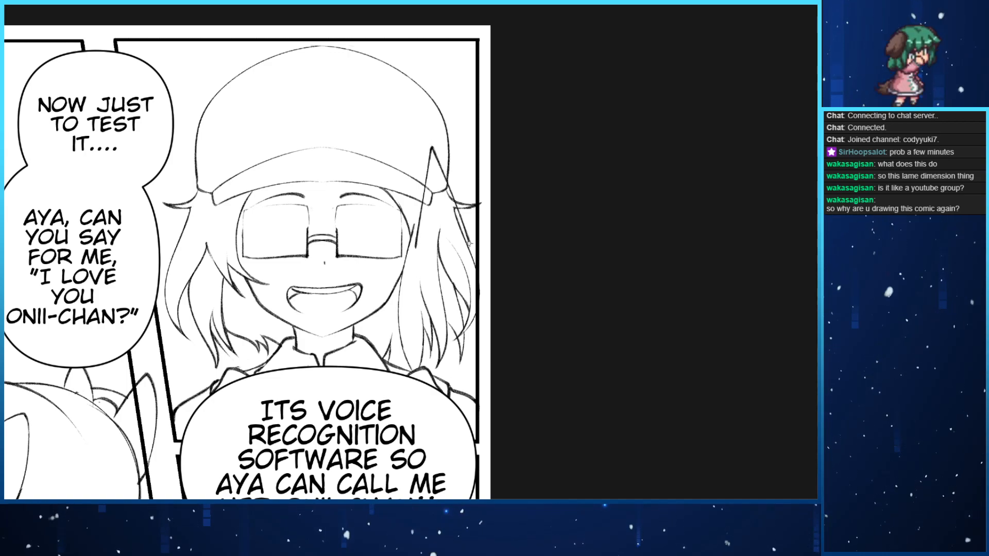
key(ctrl+z)
mouse_move(407, 241)
mouse_down()
mouse_move(448, 173)
mouse_move(461, 245)
mouse_move(452, 159)
mouse_move(466, 246)
mouse_move(392, 231)
mouse_move(433, 299)
mouse_move(425, 340)
mouse_move(461, 265)
mouse_move(418, 295)
mouse_move(460, 243)
mouse_up()
key(ctrl+z)
key(ctrl+z)
key(ctrl+z)
key(ctrl+z)
mouse_move(412, 278)
mouse_down()
mouse_move(425, 353)
mouse_move(467, 270)
mouse_up()
key(ctrl+z)
key(ctrl+z)
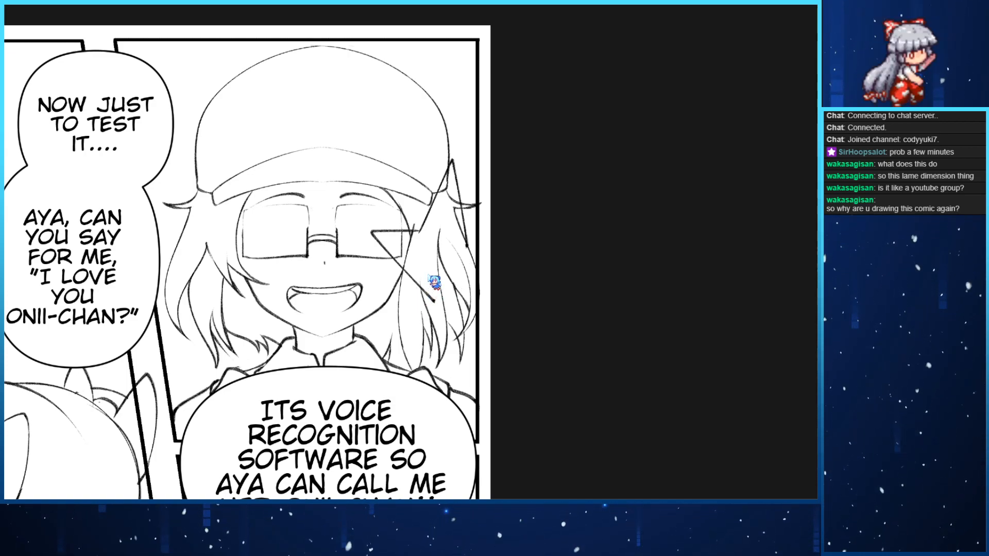
Undo the remaining star outline strokes and scatter grey four-pointed sparkles over the capped girl's hat and hair
key(ctrl+z)
key(ctrl+z)
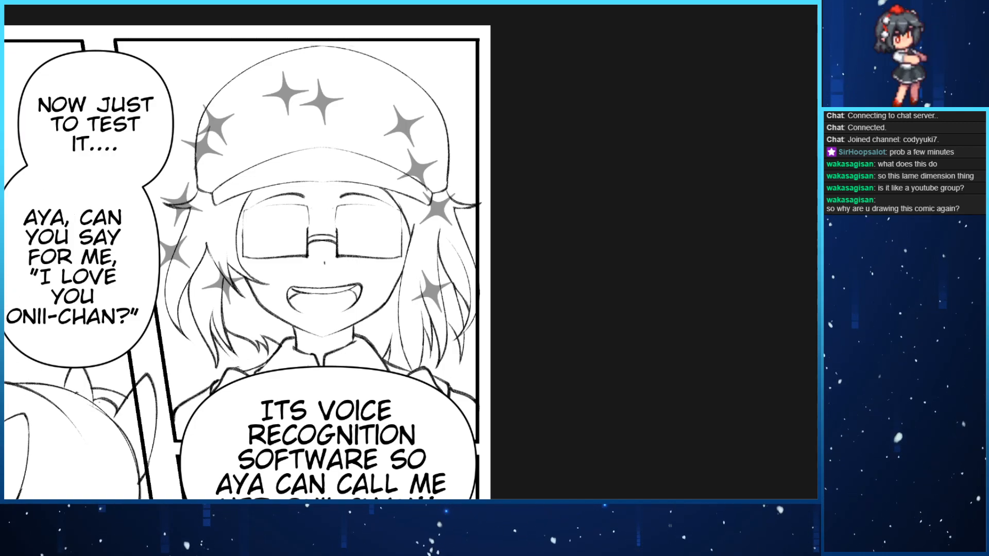
scroll(76, 107, down, 4)
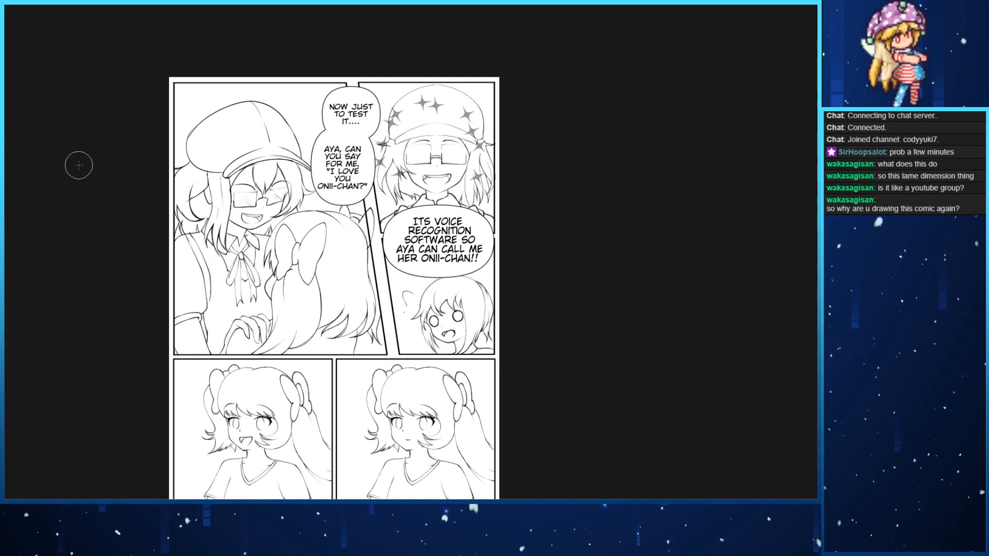
Redraw the small question mark with its dot beside the round-eyed, short-haired character's head below the "ITS VOICE RECOGNITION SOFTWARE" balloon
drag(149, 327, 188, 293)
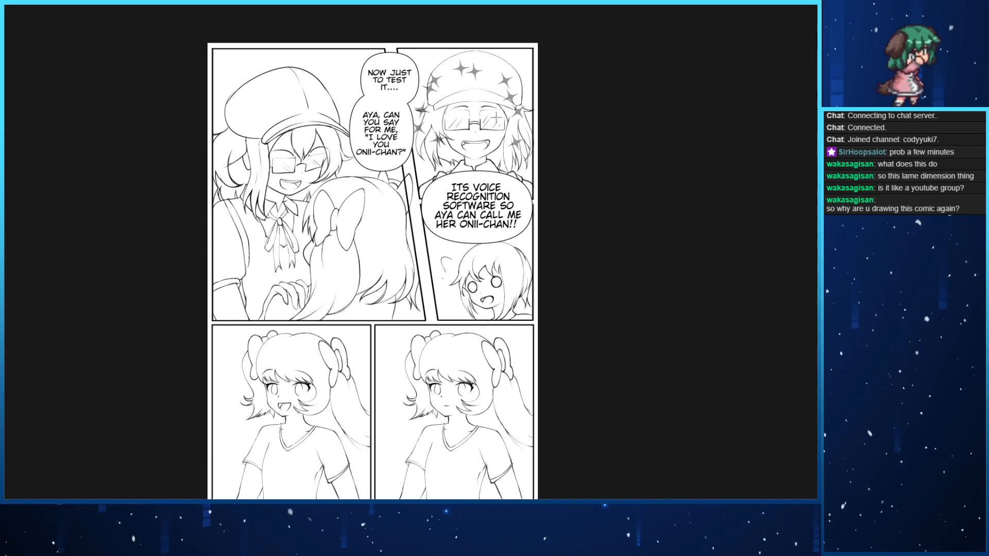
drag(506, 303, 488, 273)
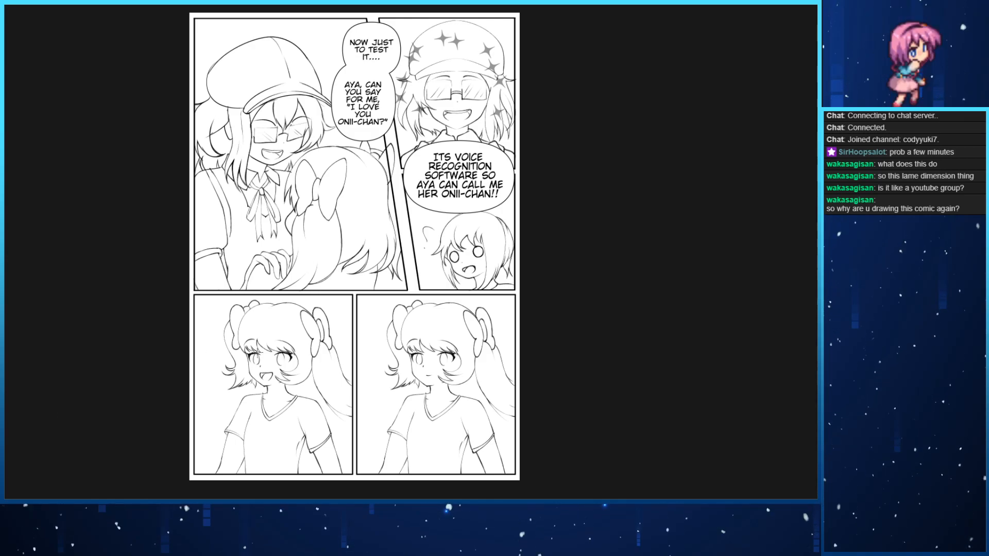
scroll(368, 355, up, 5)
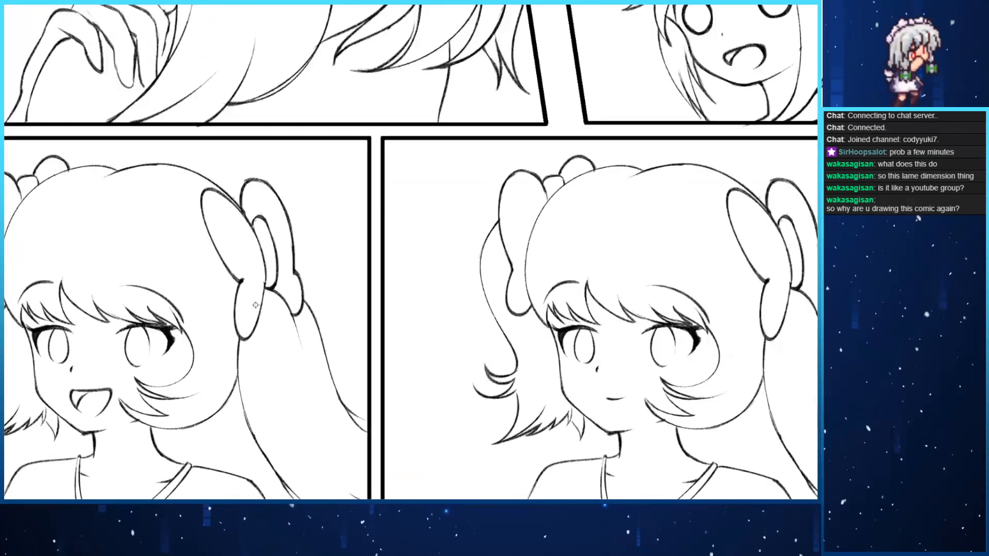
scroll(256, 305, down, 5)
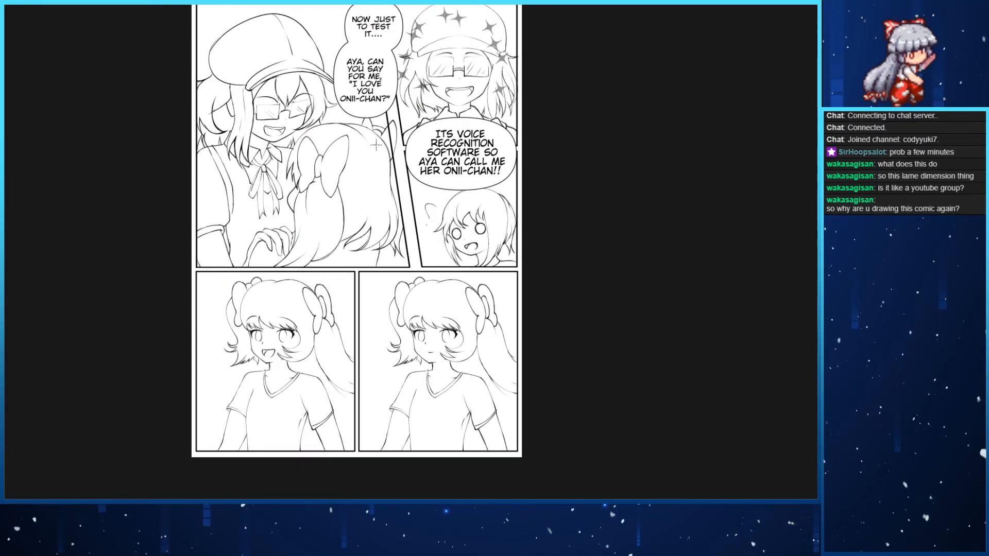
scroll(376, 145, up, 1)
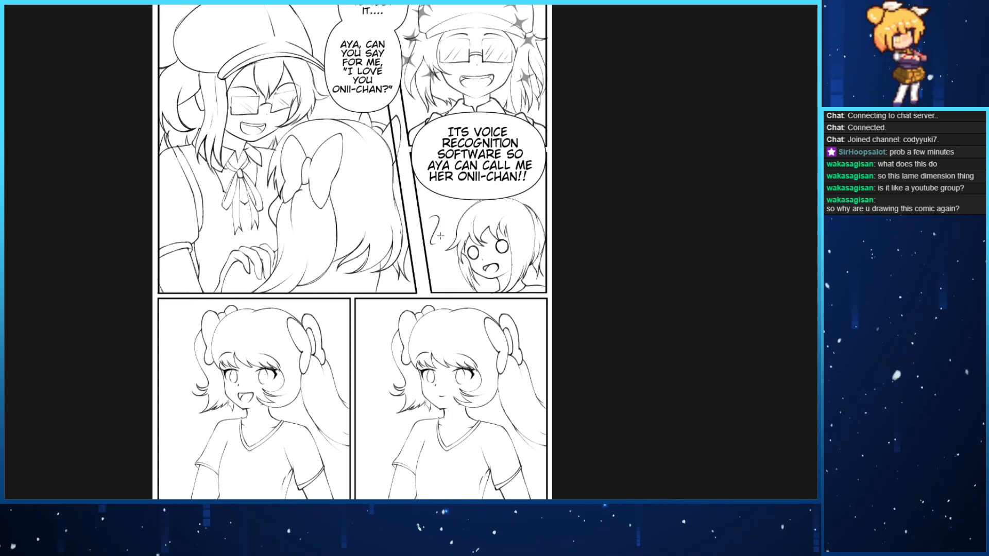
drag(431, 216, 437, 230)
click(438, 238)
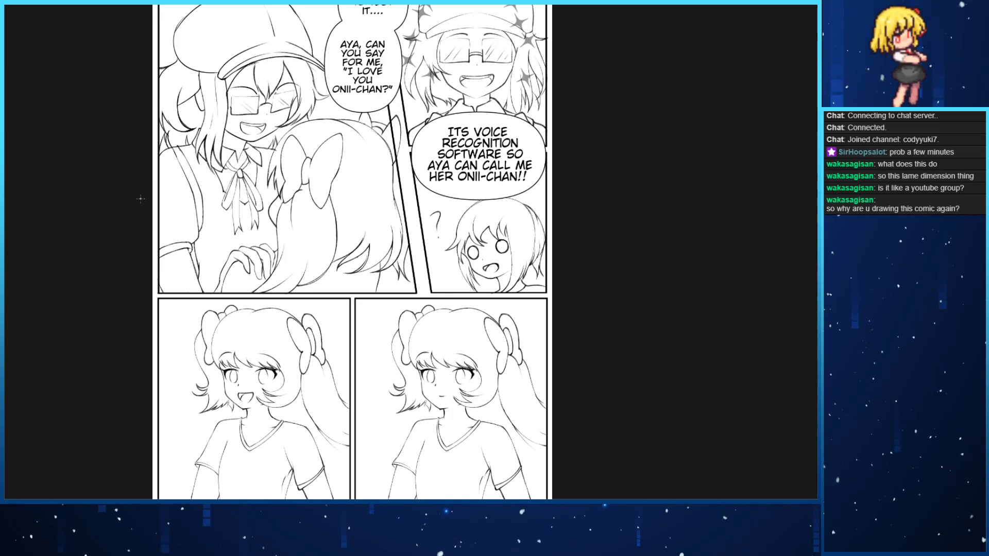
drag(95, 256, 190, 250)
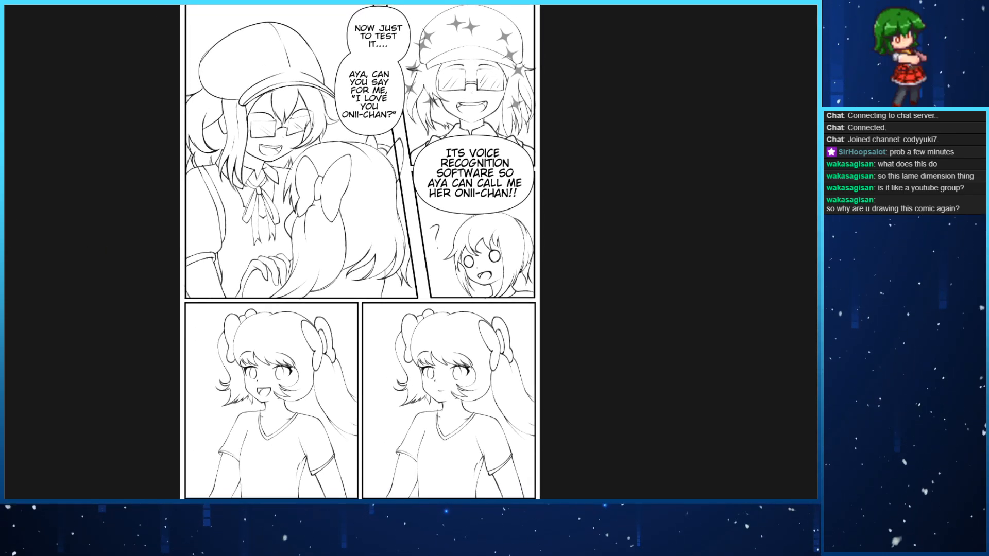